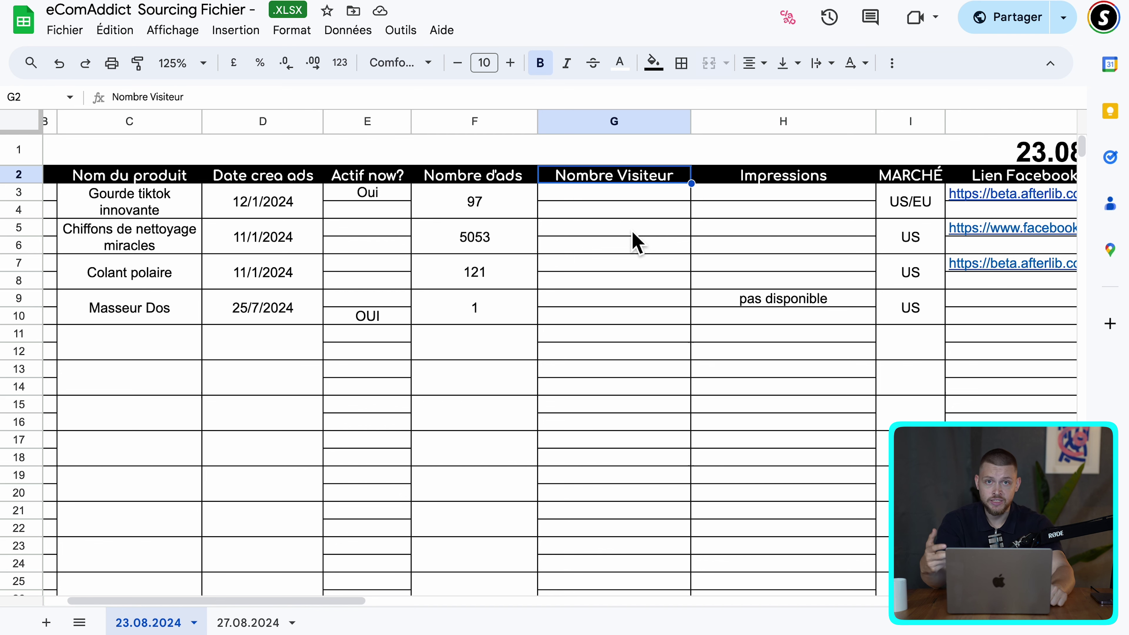
- Check the July 2024 monthly visits of the edubini.com store with the Similarweb extension
{"action": "left_click", "coordinate": [634, 244]}
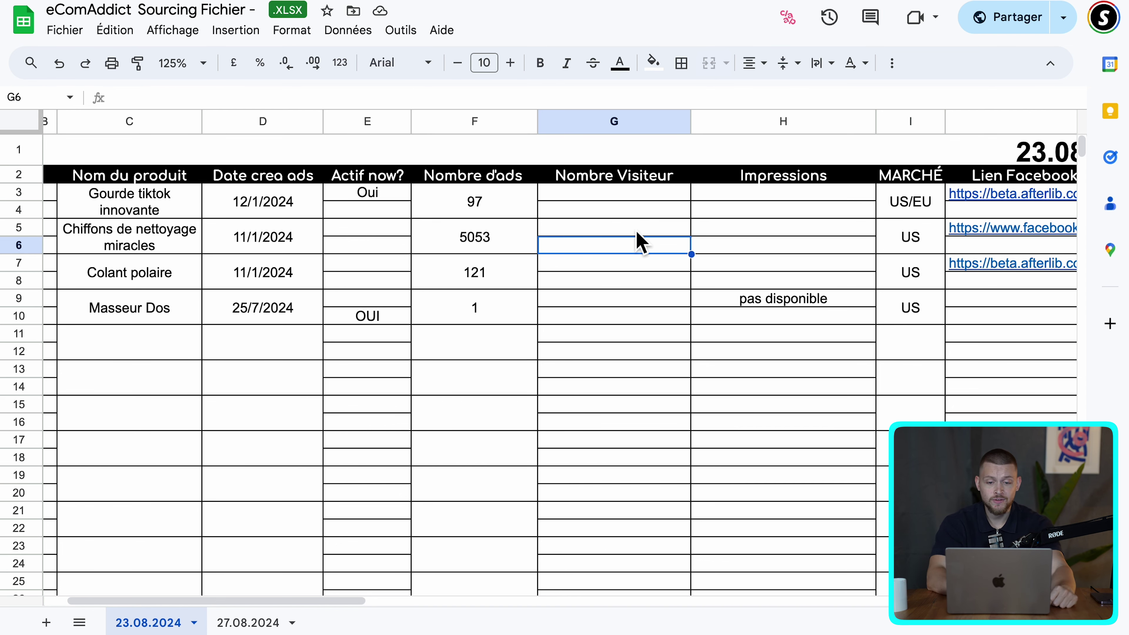
{"action": "key", "text": "Up"}
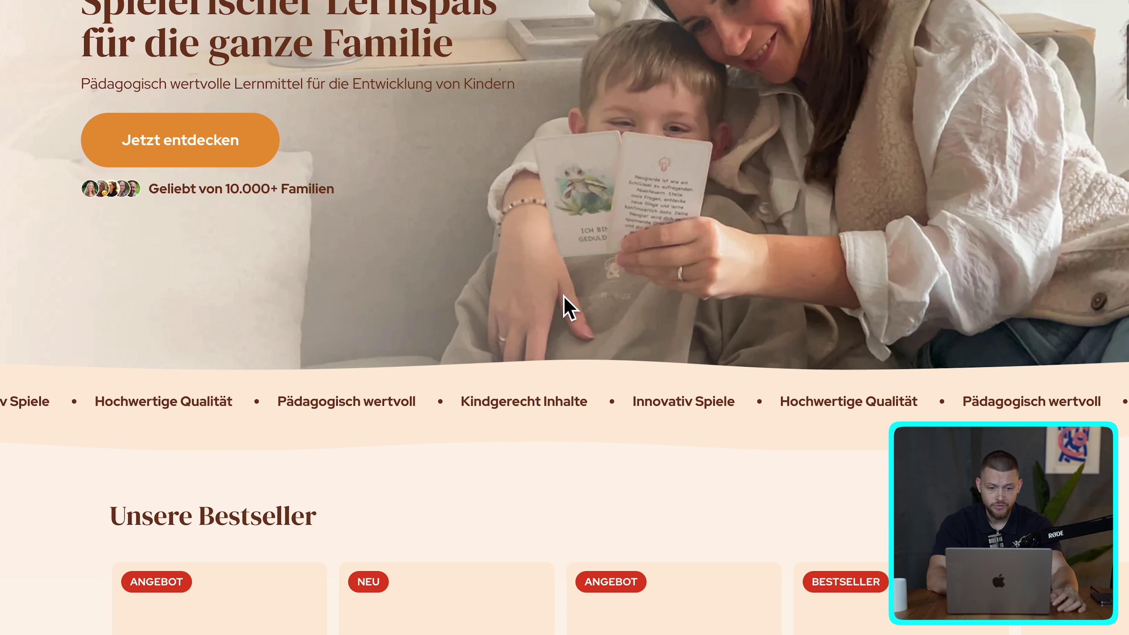
{"action": "scroll", "coordinate": [564, 307], "scroll_direction": "up", "scroll_amount": 6}
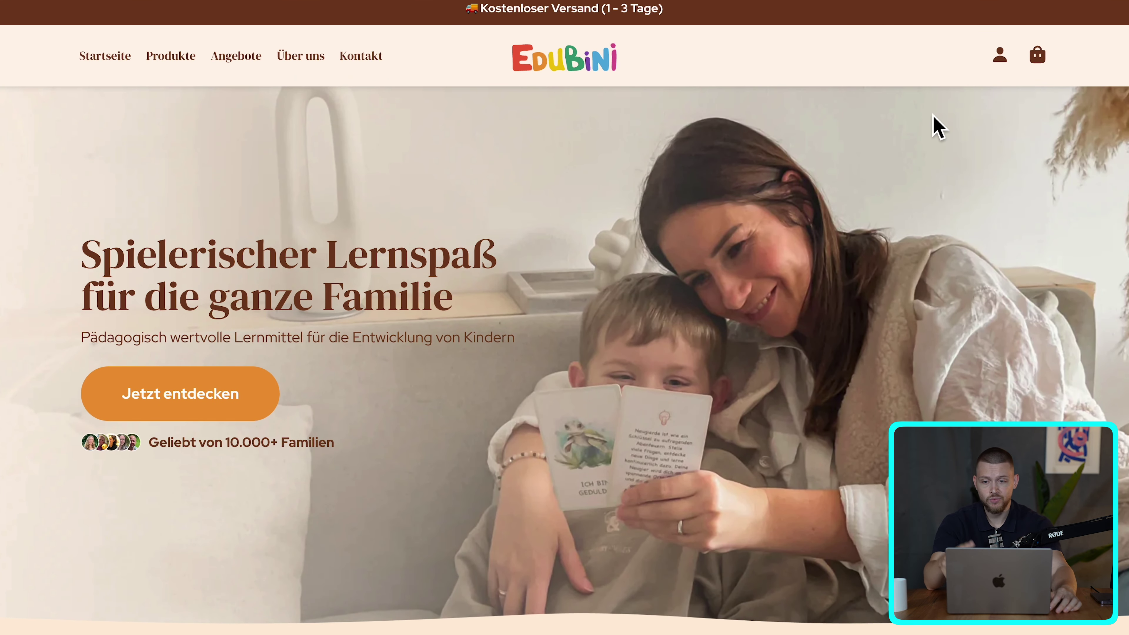
{"action": "left_click", "coordinate": [972, 2]}
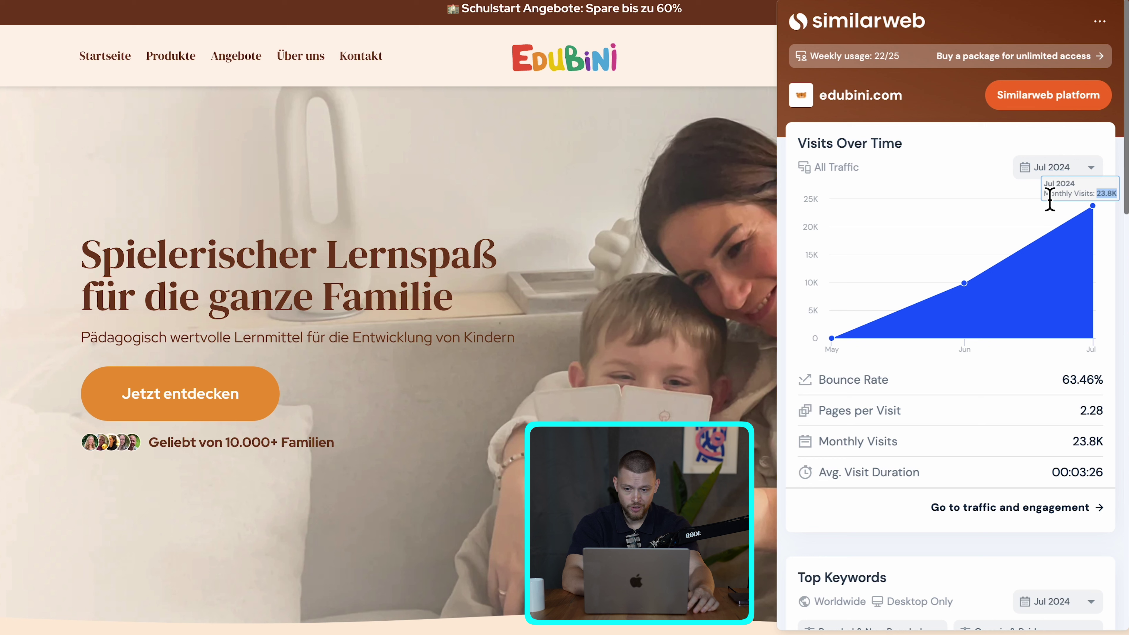
{"action": "left_click_drag", "start_coordinate": [1075, 199], "coordinate": [1091, 201]}
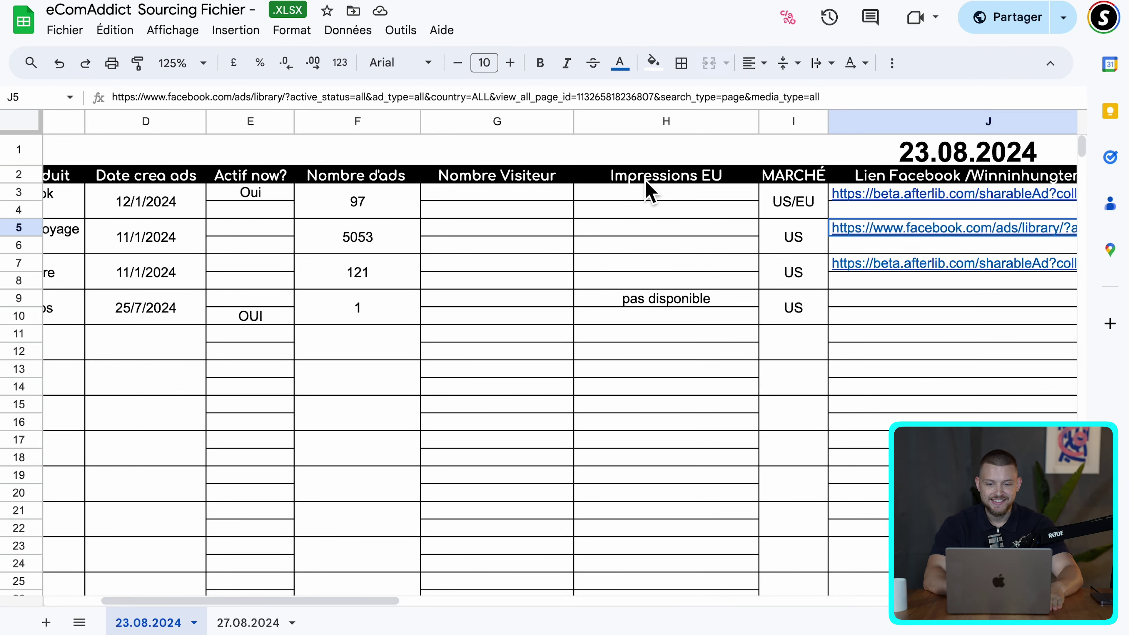
- Return to the sourcing spreadsheet and examine the Impressions EU and Date crea ads columns on the 23.08.2024 sheet
{"action": "left_click", "coordinate": [645, 179]}
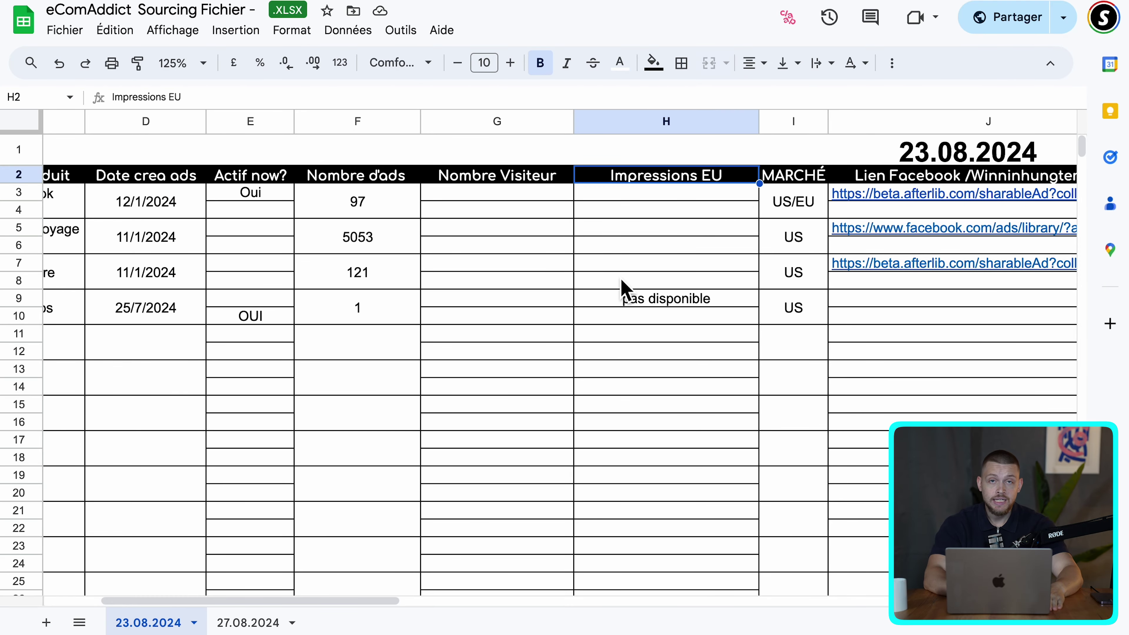
{"action": "scroll", "coordinate": [622, 289], "scroll_direction": "right", "scroll_amount": 1}
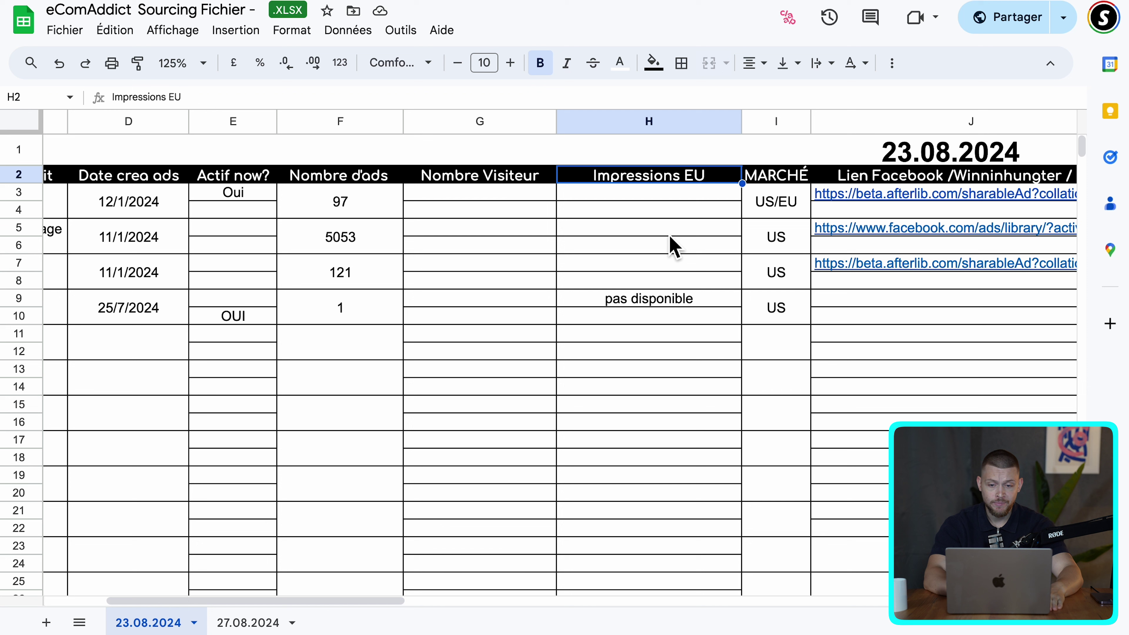
{"action": "double_click", "coordinate": [711, 173]}
{"action": "double_click", "coordinate": [694, 175]}
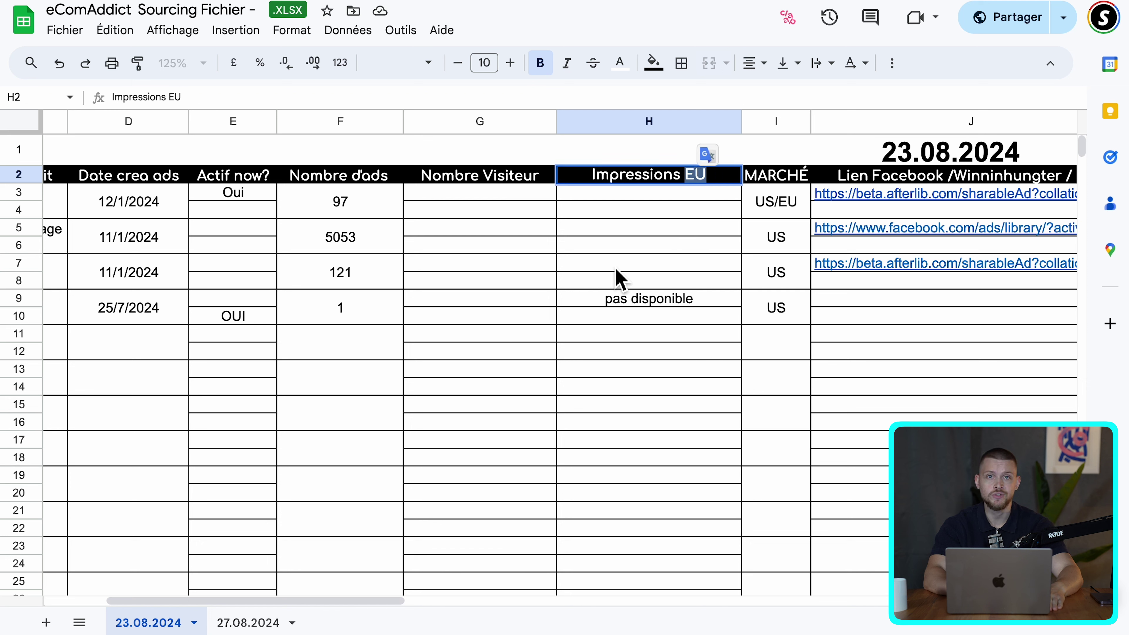
{"action": "left_click", "coordinate": [690, 268]}
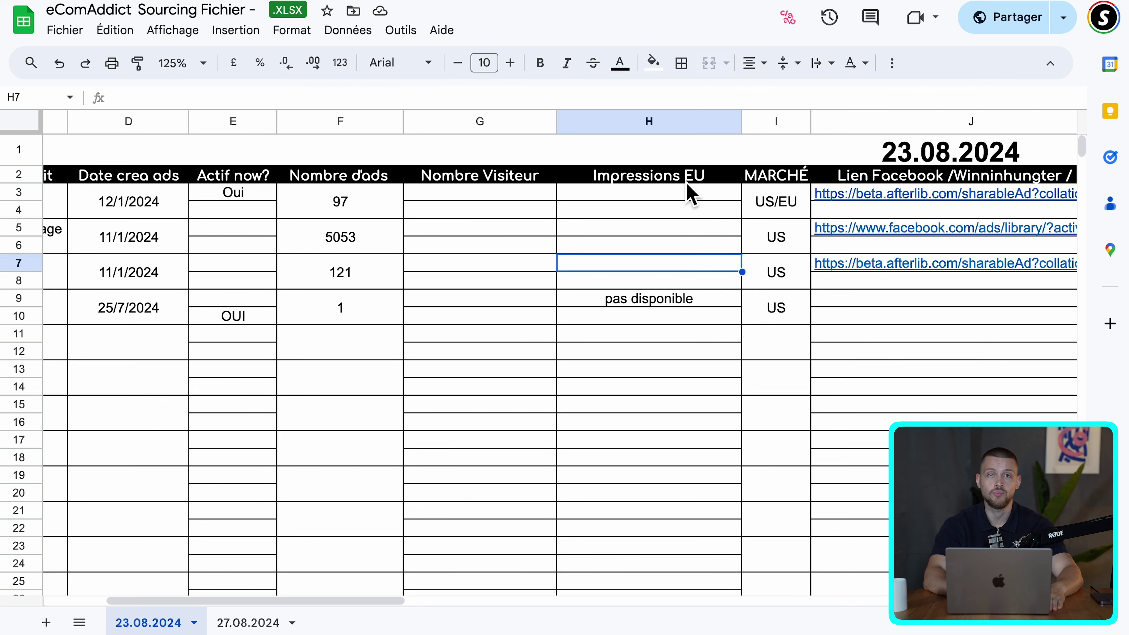
{"action": "scroll", "coordinate": [609, 272], "scroll_direction": "left", "scroll_amount": 5}
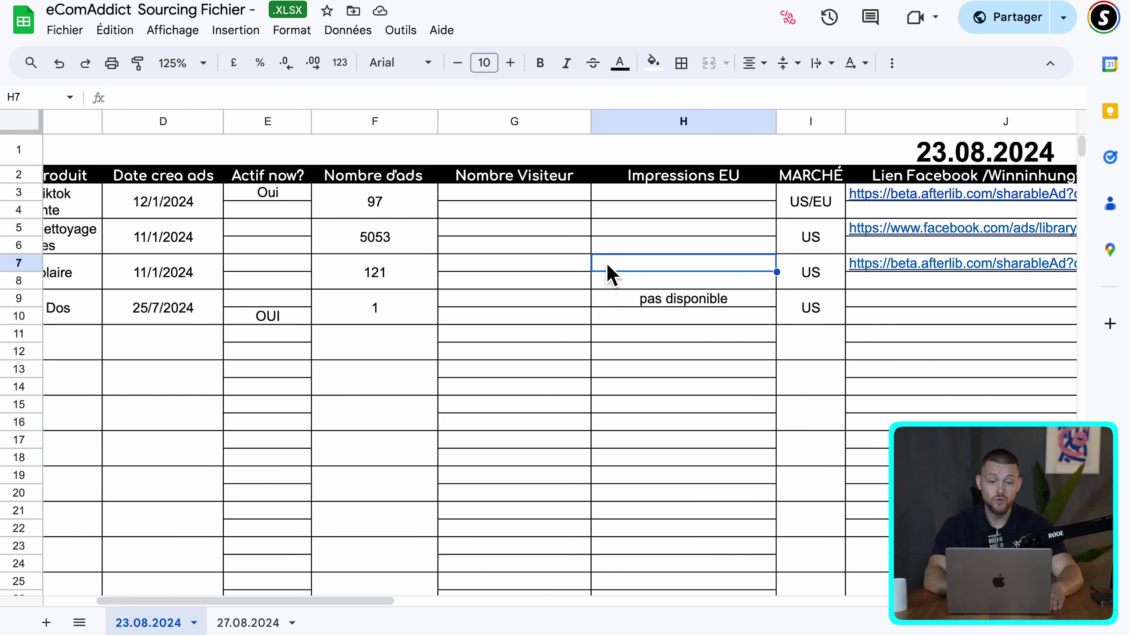
{"action": "scroll", "coordinate": [610, 272], "scroll_direction": "left", "scroll_amount": 2}
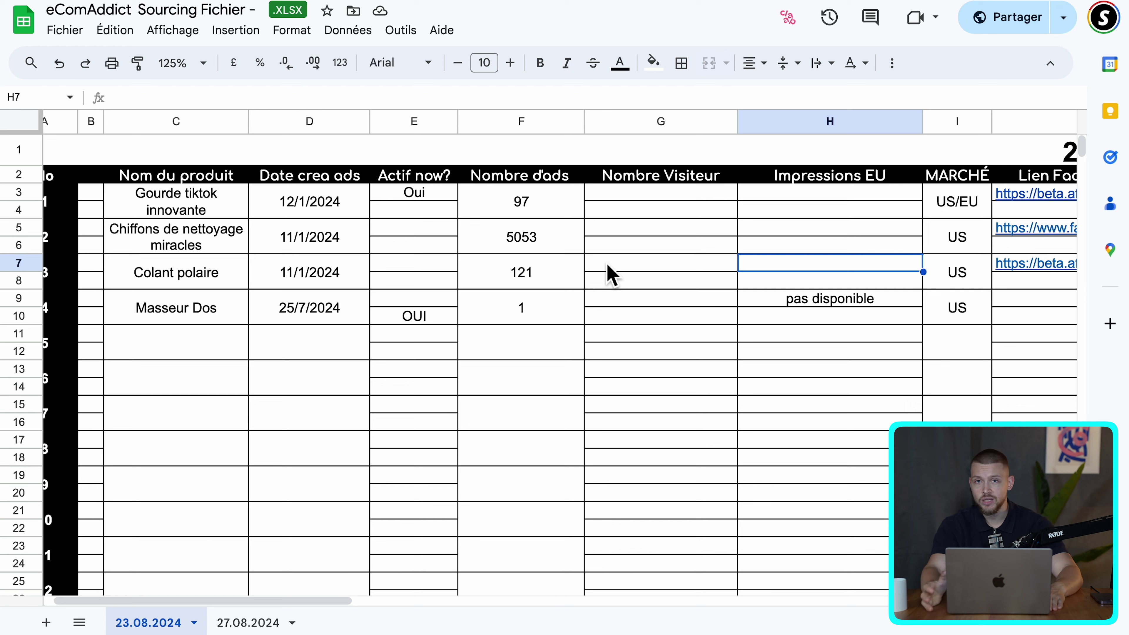
{"action": "left_click", "coordinate": [282, 180]}
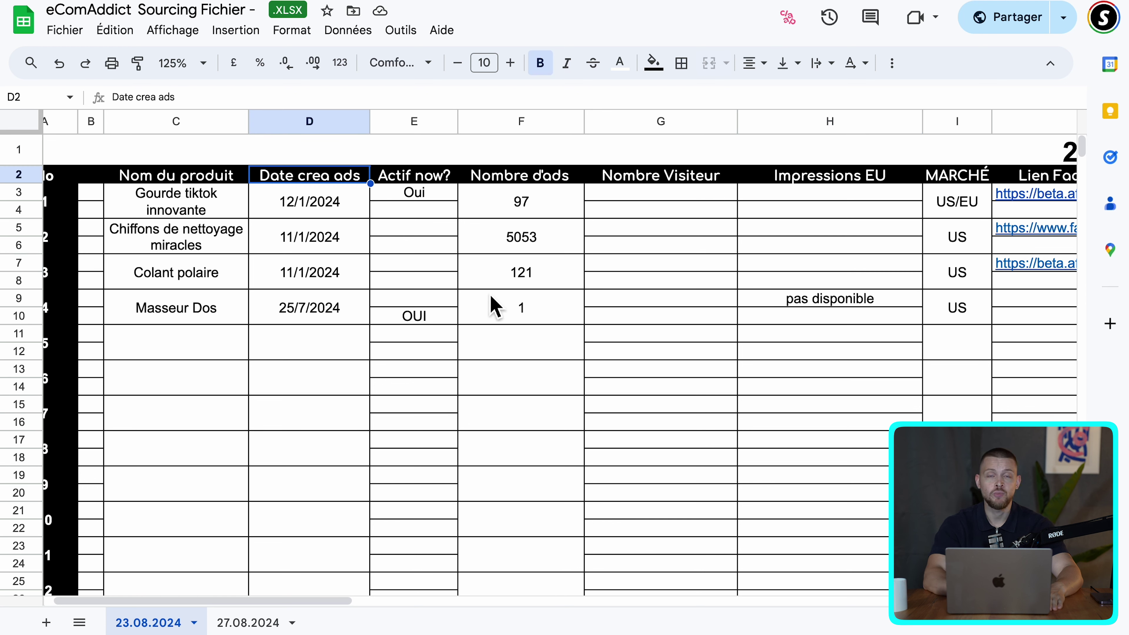
{"action": "scroll", "coordinate": [618, 345], "scroll_direction": "right", "scroll_amount": 3}
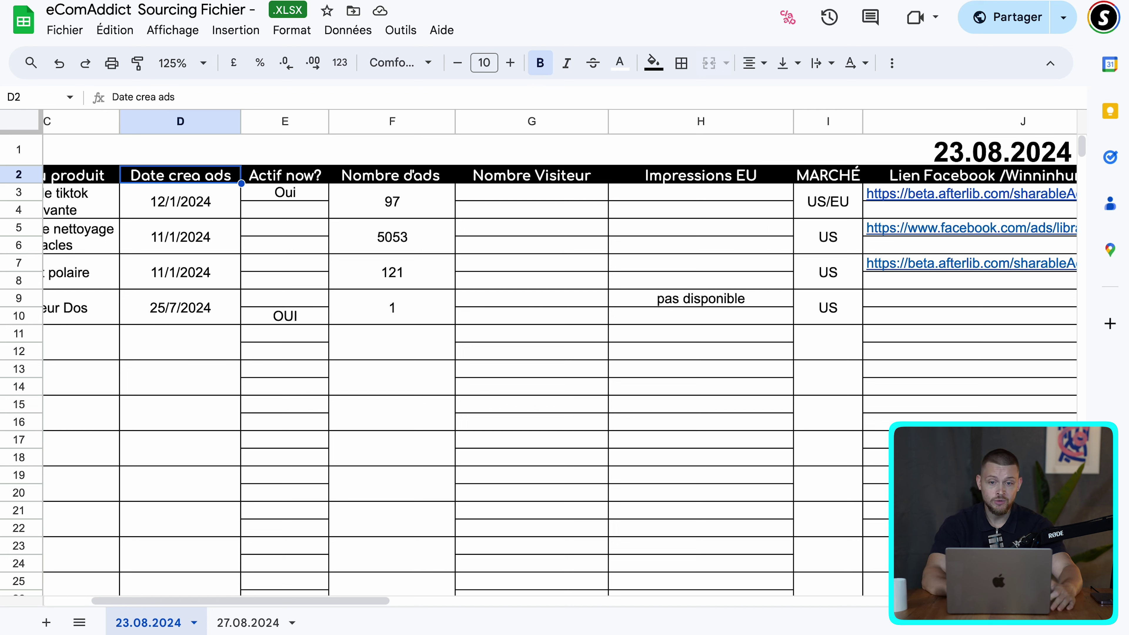
- Switch to the Meta Ad Library and check the EU reach in the transparency details of a Shop FabuLove ad
{"action": "left_click", "coordinate": [667, 1]}
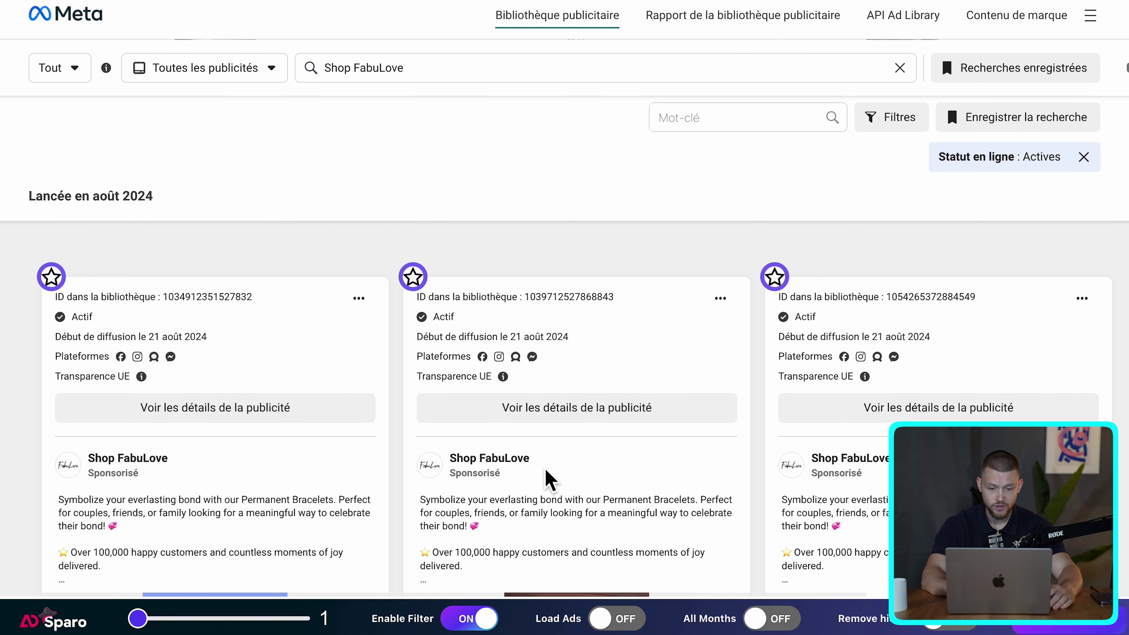
{"action": "left_click", "coordinate": [573, 419]}
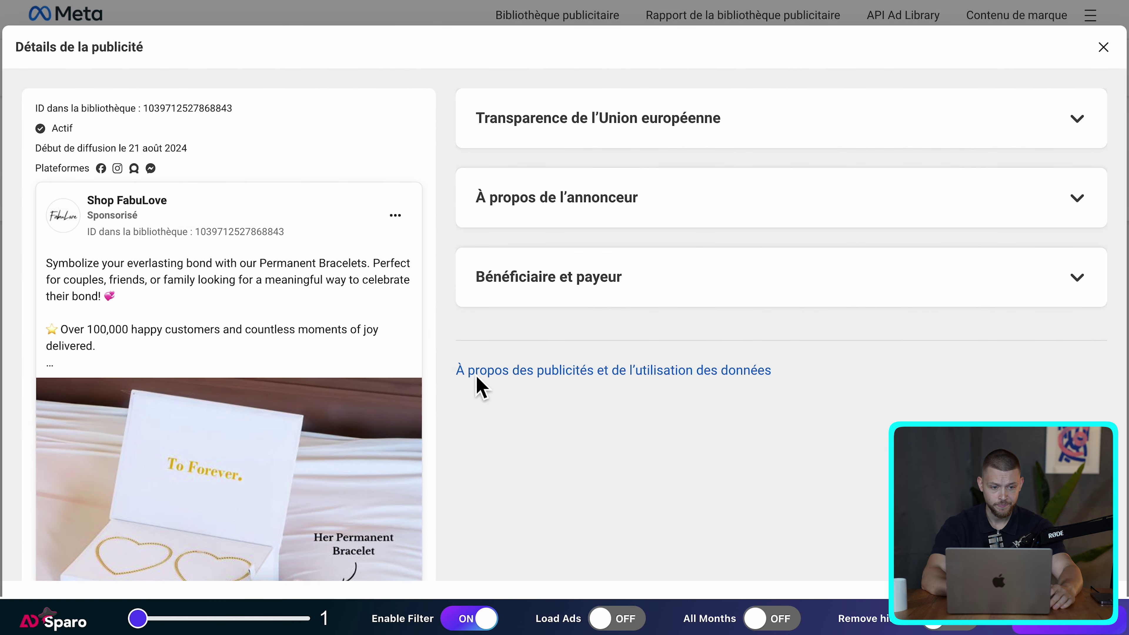
{"action": "left_click", "coordinate": [673, 144]}
{"action": "scroll", "coordinate": [611, 361], "scroll_direction": "down", "scroll_amount": 10}
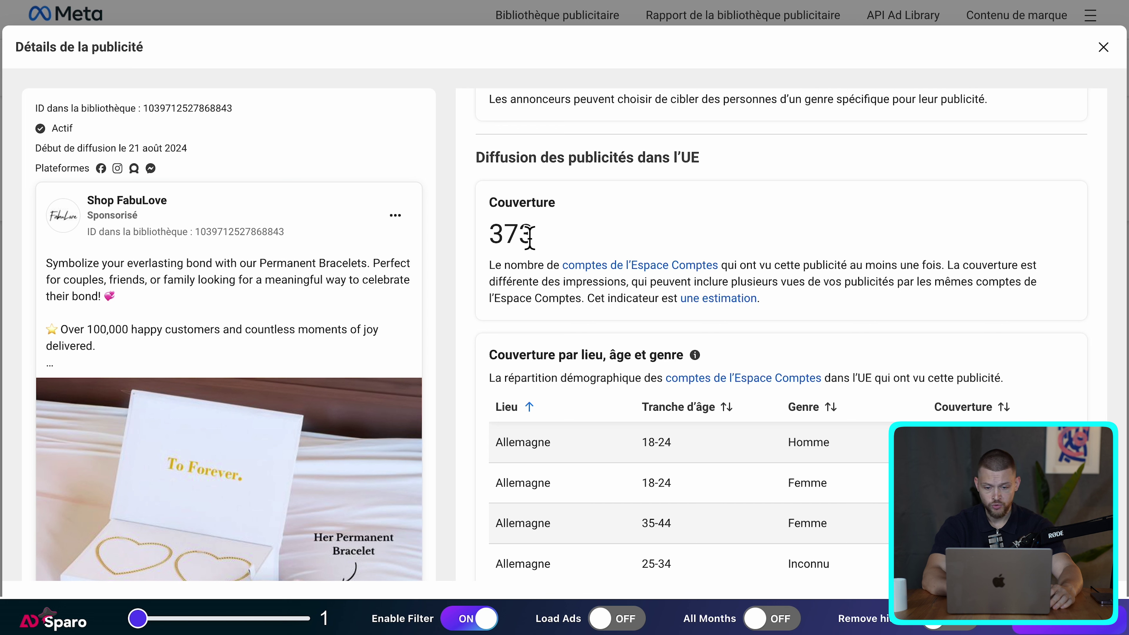
{"action": "left_click_drag", "start_coordinate": [532, 237], "coordinate": [494, 218]}
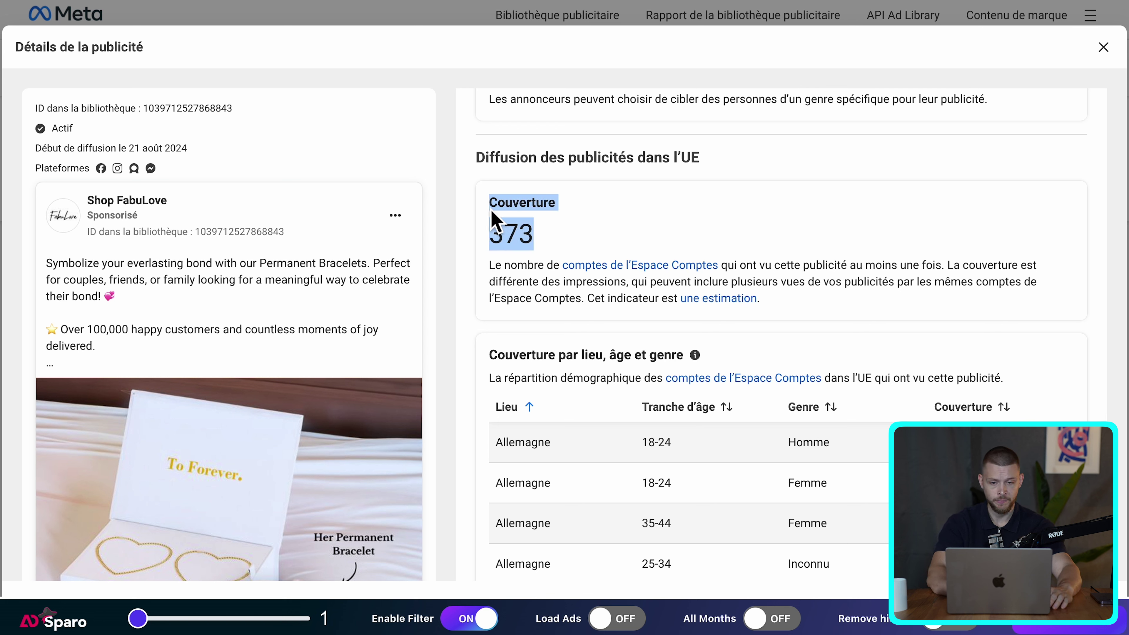
{"action": "left_click", "coordinate": [494, 219]}
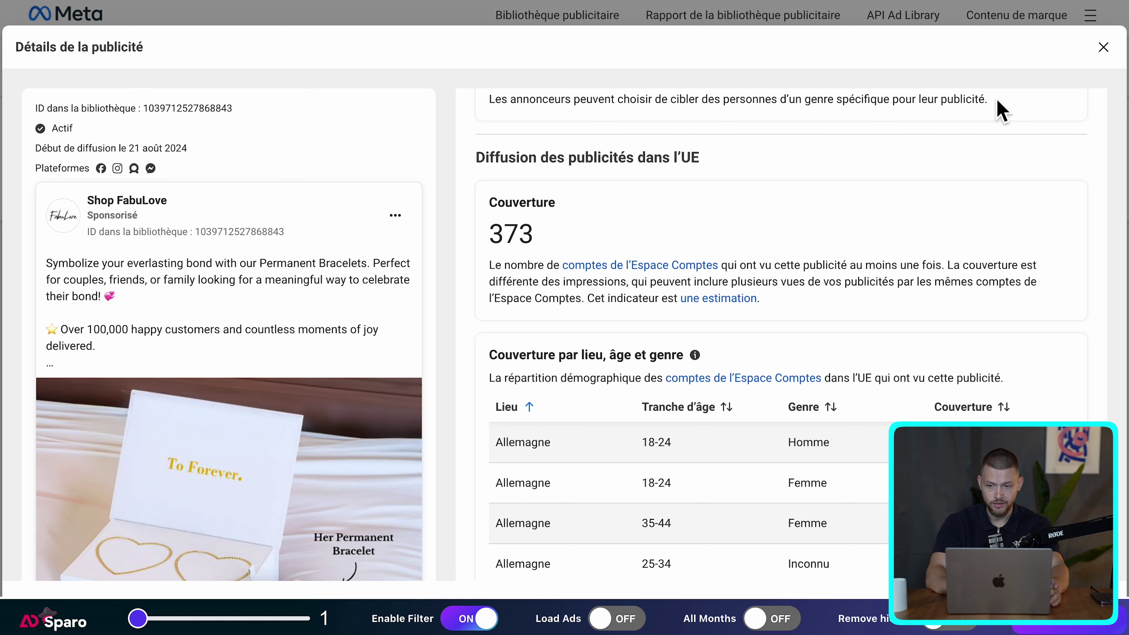
{"action": "left_click", "coordinate": [1103, 47]}
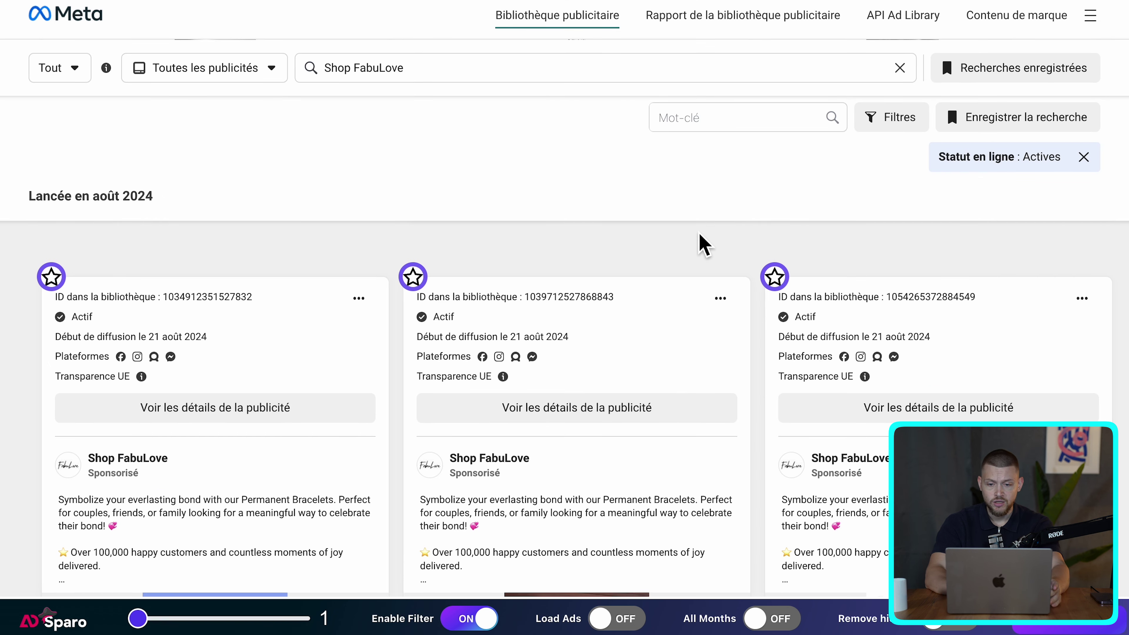
- Switch to the euspy.app site and look over its page
{"action": "scroll", "coordinate": [705, 245], "scroll_direction": "down", "scroll_amount": 1}
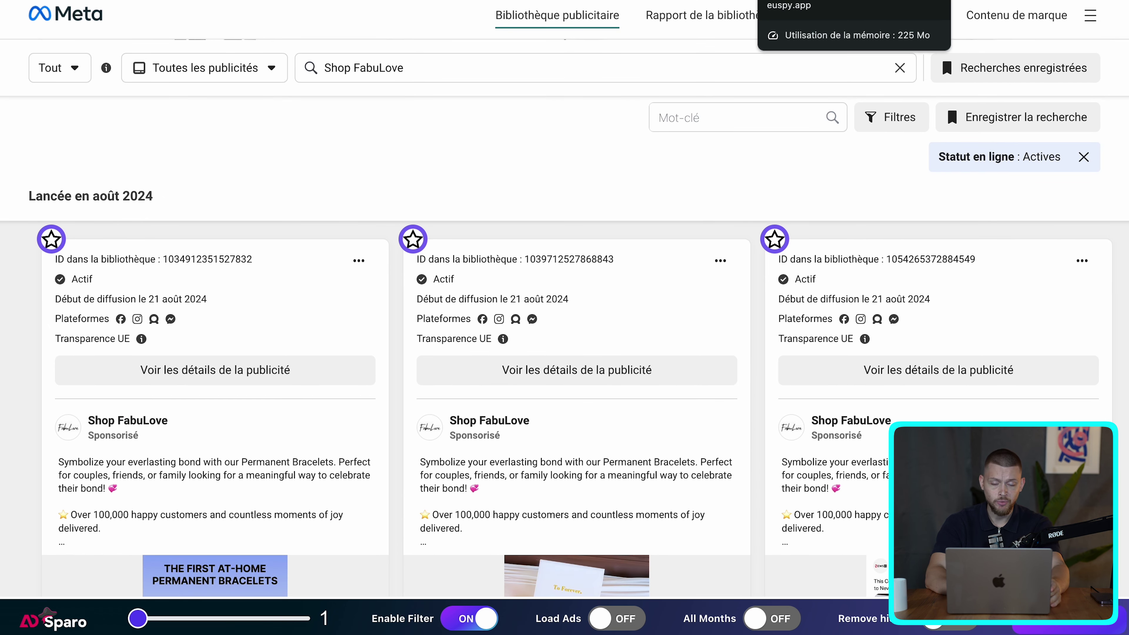
{"action": "left_click", "coordinate": [796, 1]}
{"action": "scroll", "coordinate": [567, 408], "scroll_direction": "down", "scroll_amount": 5}
{"action": "scroll", "coordinate": [564, 408], "scroll_direction": "up", "scroll_amount": 5}
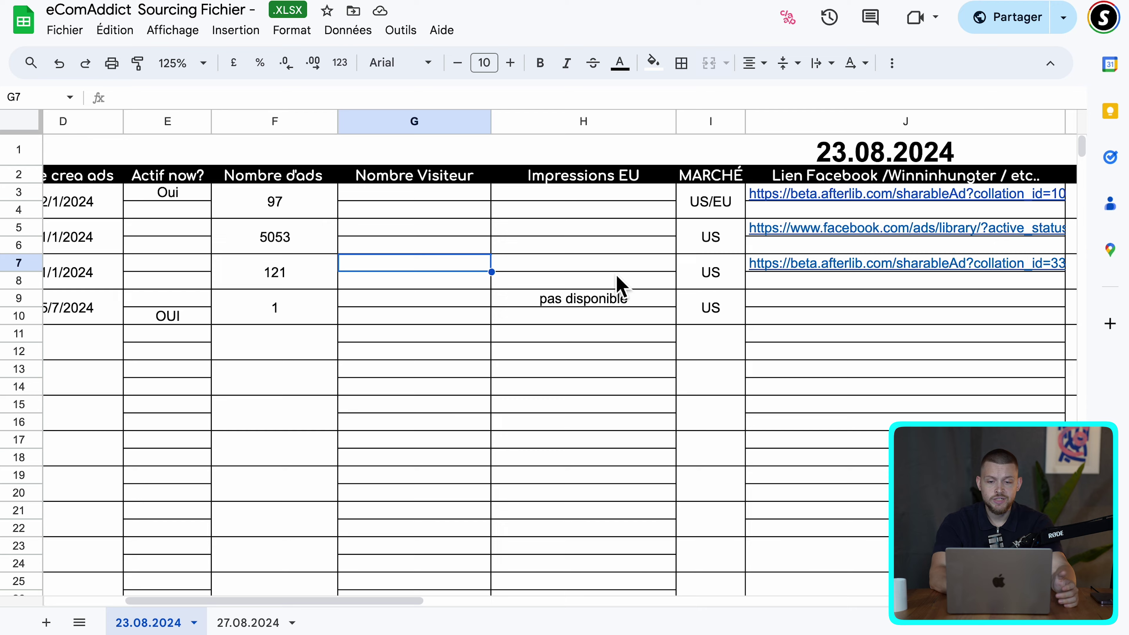
- Return to the sourcing spreadsheet and examine the market entries in the MARCHÉ column for the listed products
{"action": "scroll", "coordinate": [622, 275], "scroll_direction": "right", "scroll_amount": 2}
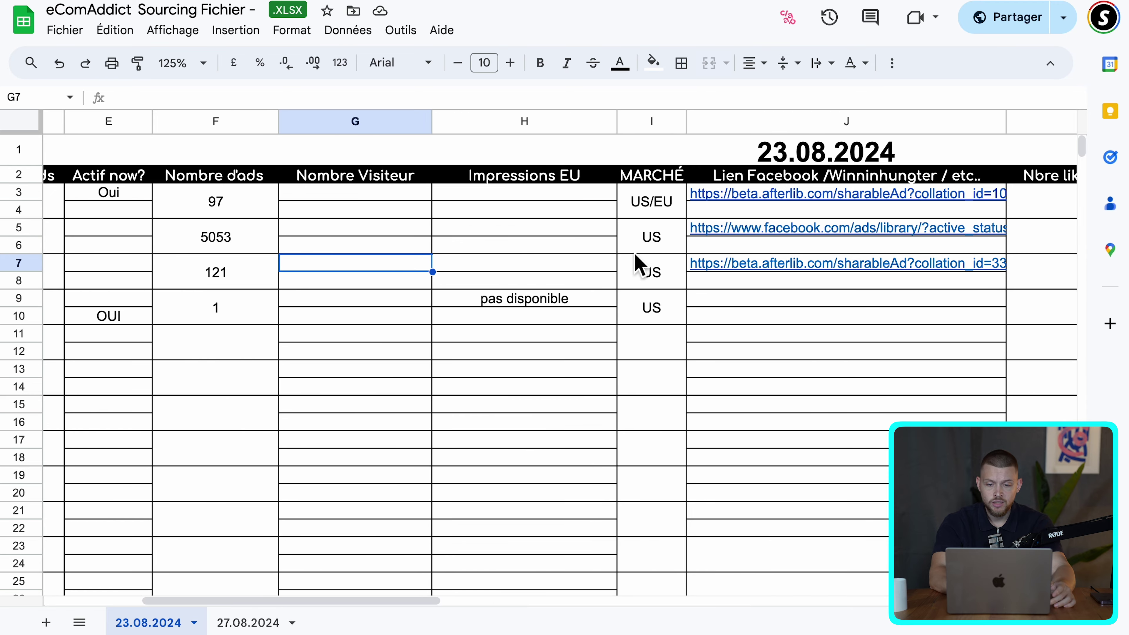
{"action": "left_click", "coordinate": [652, 177]}
{"action": "left_click", "coordinate": [651, 272]}
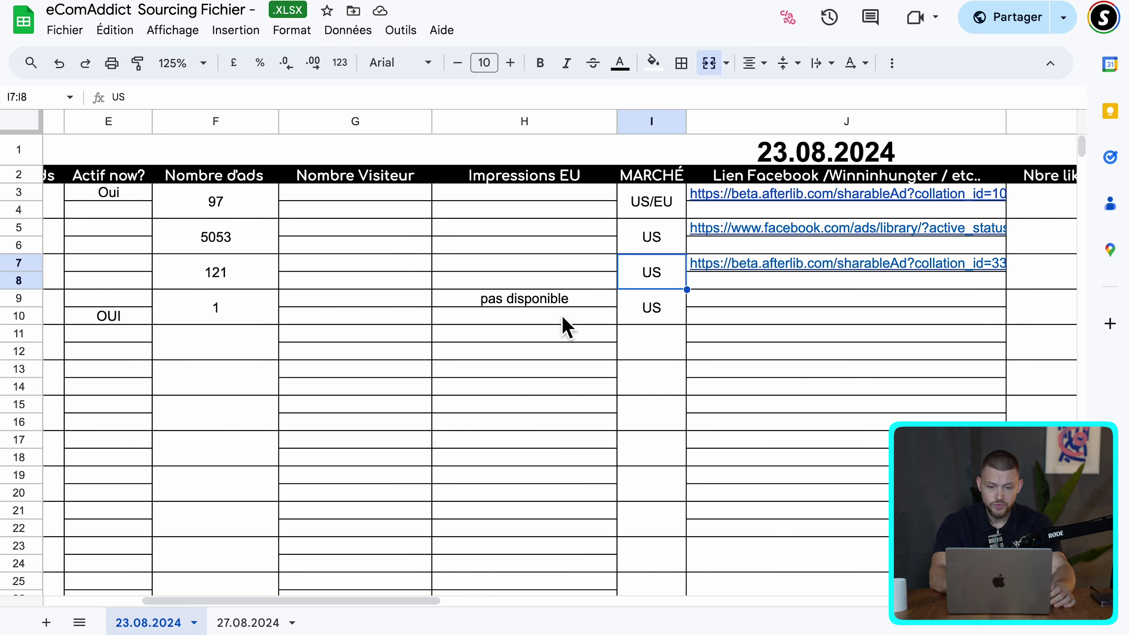
{"action": "scroll", "coordinate": [565, 311], "scroll_direction": "left", "scroll_amount": 3}
{"action": "scroll", "coordinate": [651, 305], "scroll_direction": "right", "scroll_amount": 5}
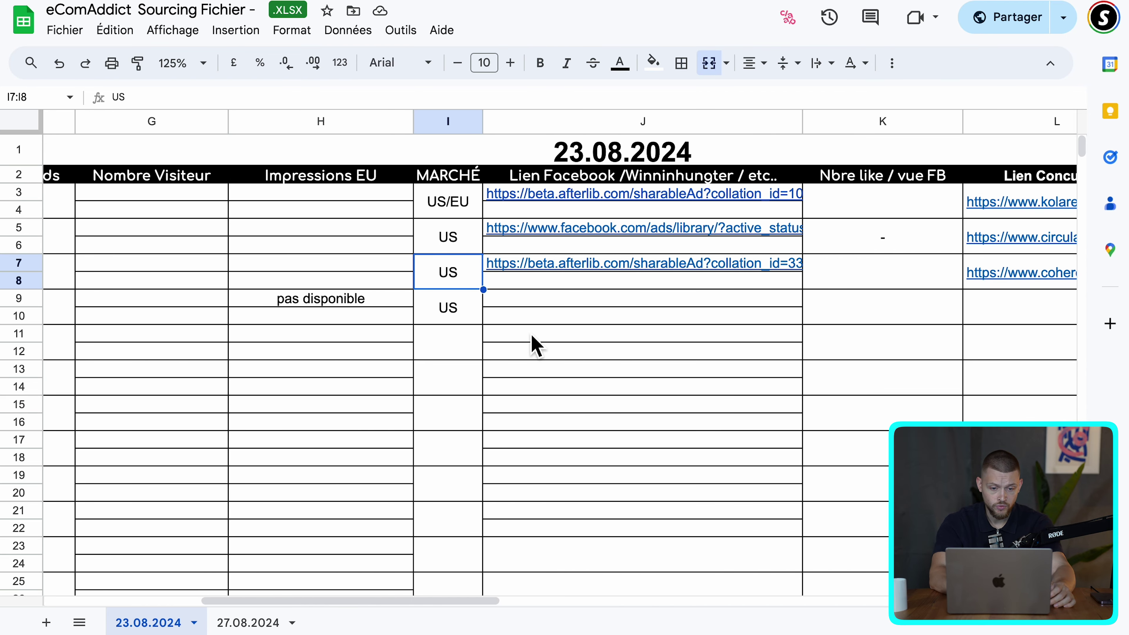
{"action": "scroll", "coordinate": [532, 343], "scroll_direction": "left", "scroll_amount": 1}
{"action": "left_click", "coordinate": [504, 319]}
{"action": "scroll", "coordinate": [503, 303], "scroll_direction": "left", "scroll_amount": 1}
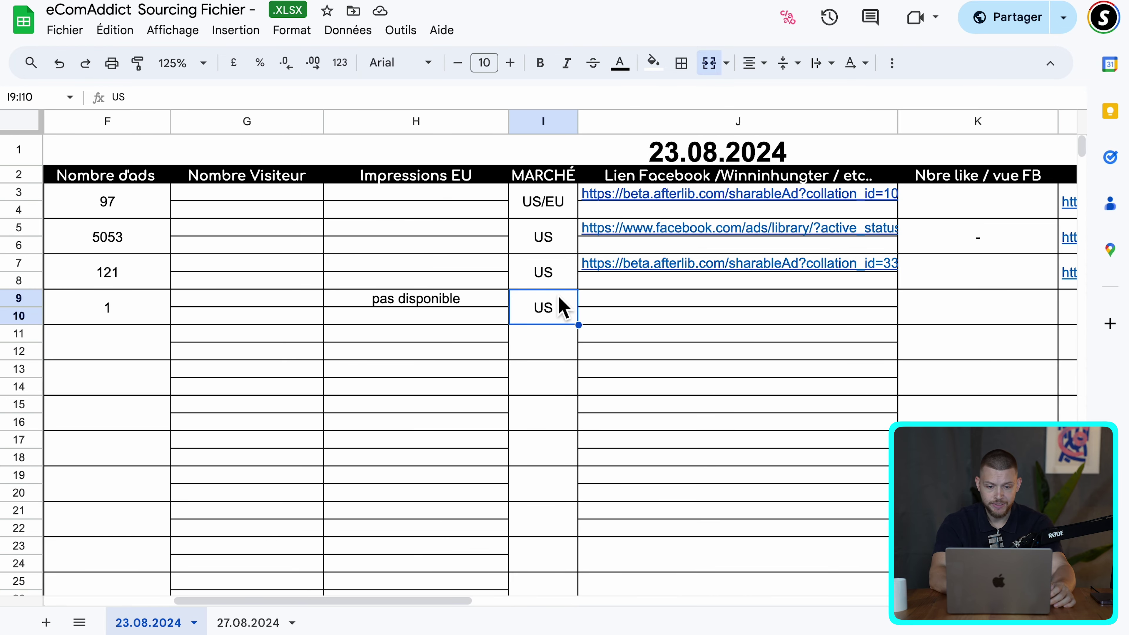
- Examine the saved ad links in the Lien Facebook / Winninhungter column
{"action": "left_click", "coordinate": [684, 179]}
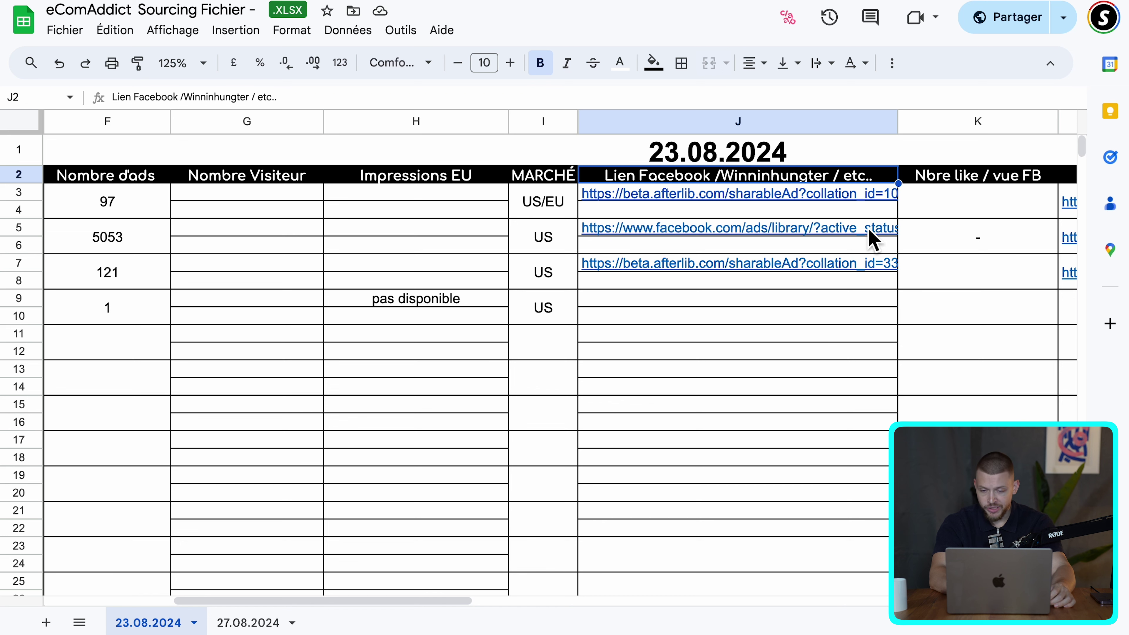
{"action": "left_click", "coordinate": [777, 217]}
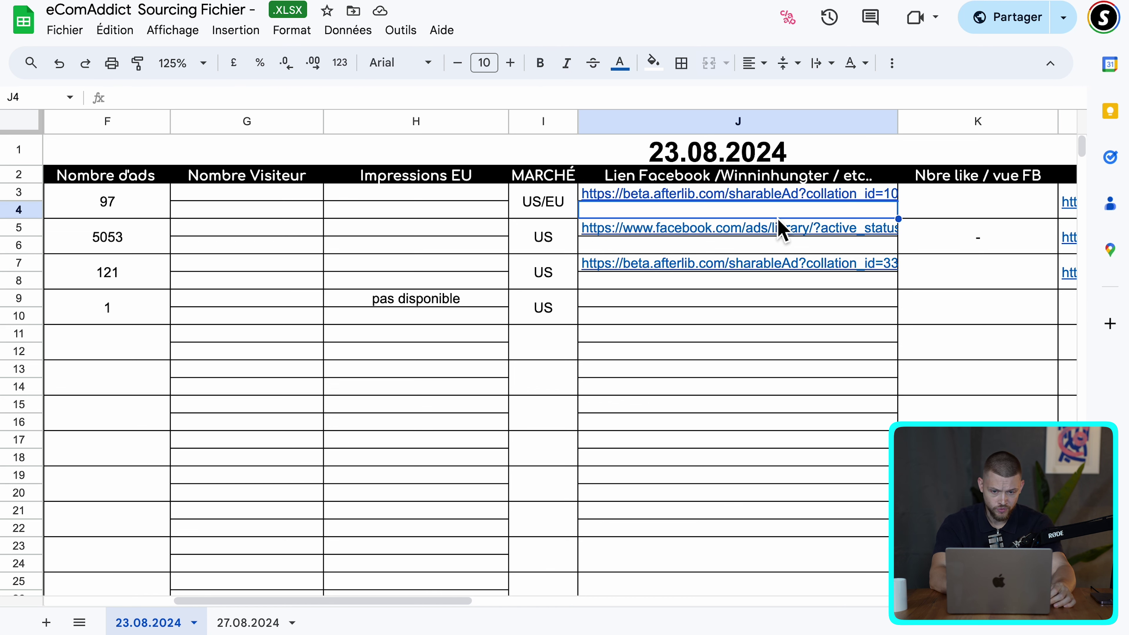
{"action": "scroll", "coordinate": [671, 244], "scroll_direction": "right", "scroll_amount": 3}
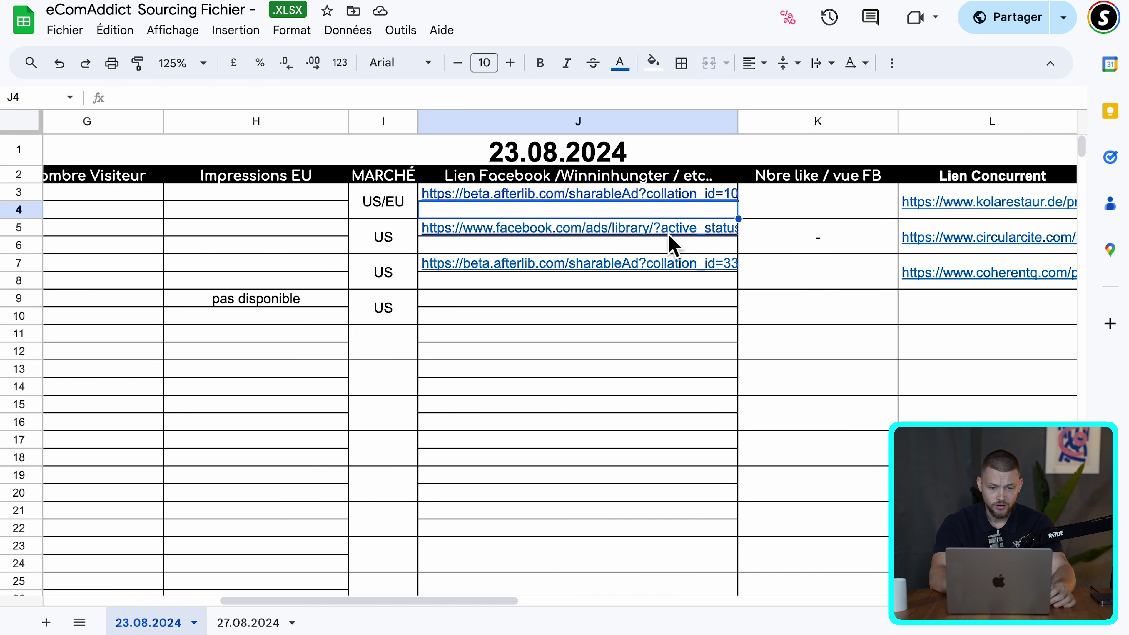
{"action": "scroll", "coordinate": [573, 253], "scroll_direction": "right", "scroll_amount": 2}
- Try inserting a column to the right of the Lien Facebook / Winninhungter column, and undo the insertion
{"action": "right_click", "coordinate": [497, 120]}
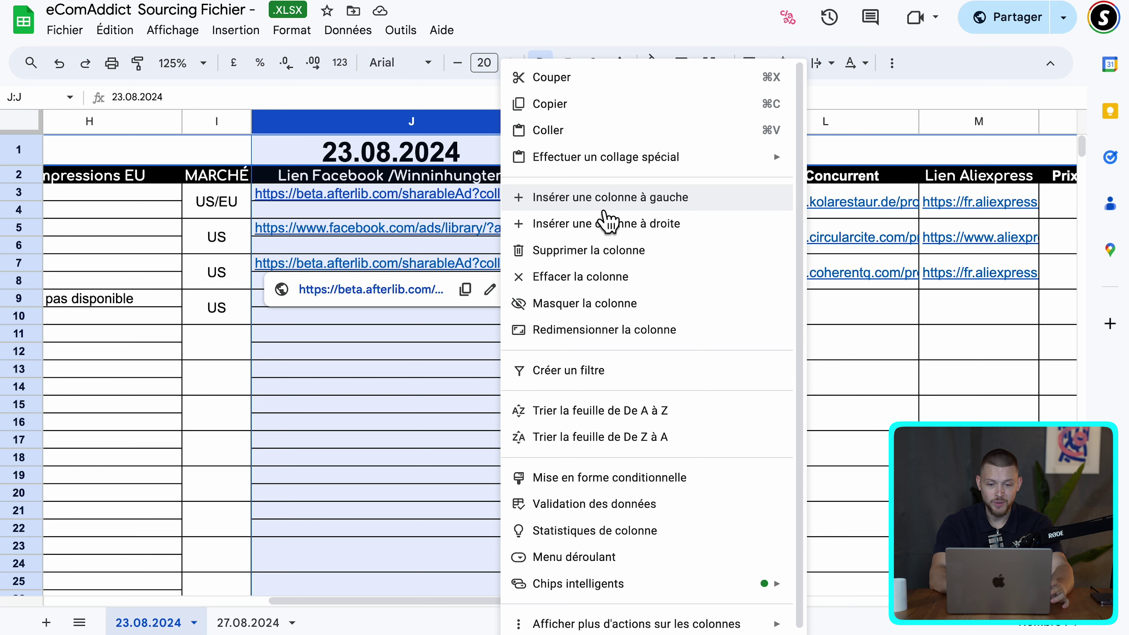
{"action": "left_click", "coordinate": [607, 229]}
{"action": "scroll", "coordinate": [746, 290], "scroll_direction": "right", "scroll_amount": 10}
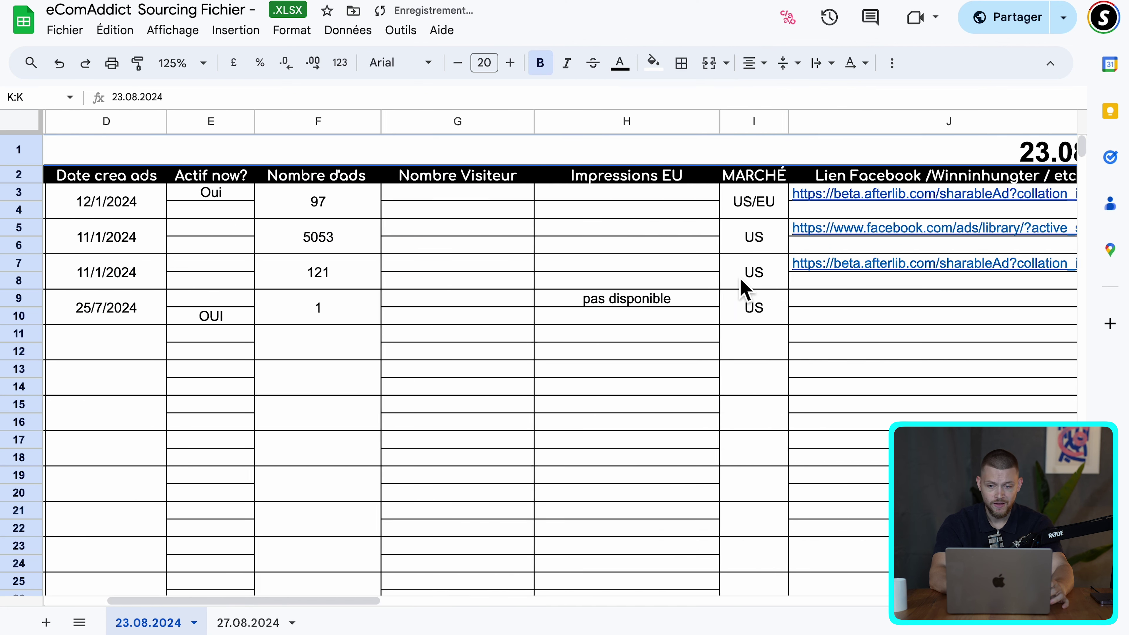
{"action": "scroll", "coordinate": [744, 290], "scroll_direction": "left", "scroll_amount": 3}
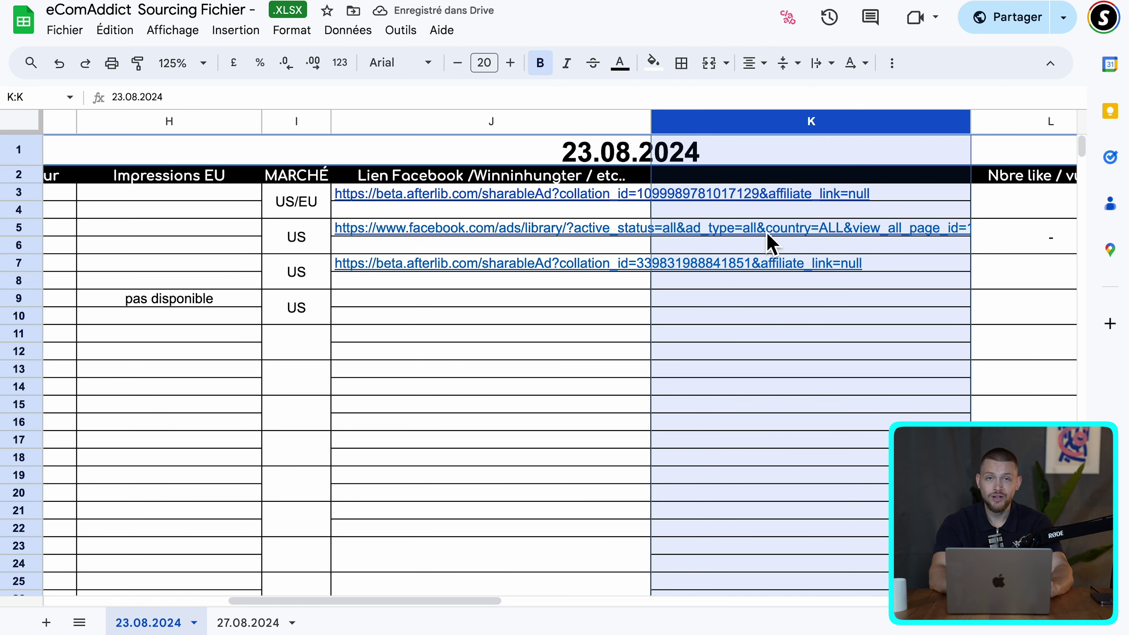
{"action": "mouse_move", "coordinate": [768, 244]}
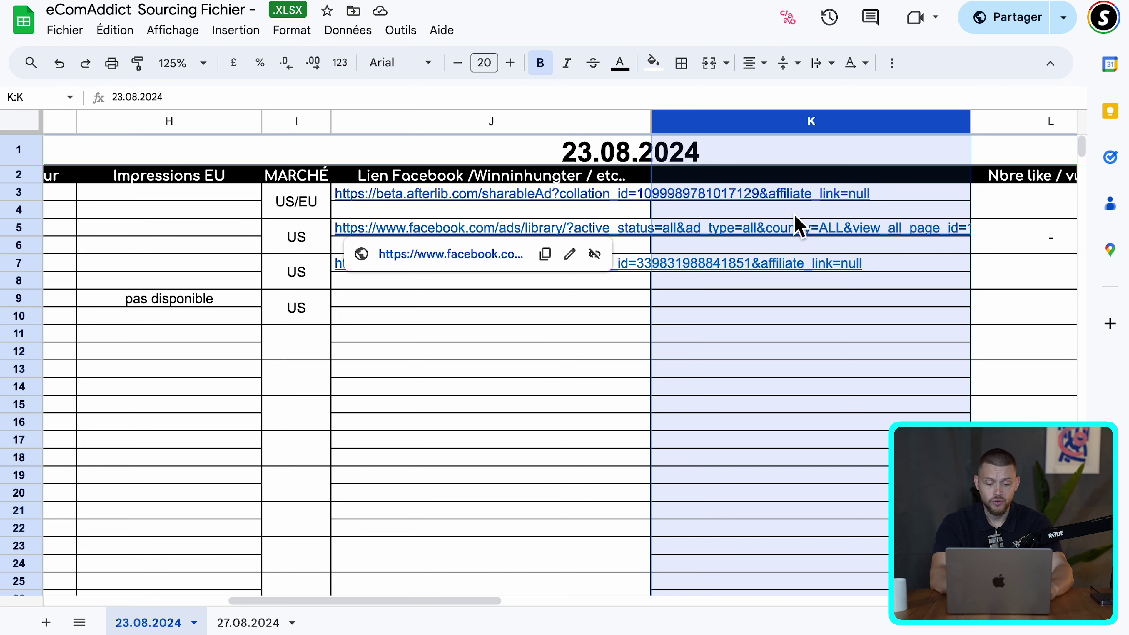
{"action": "key", "text": "ctrl+z"}
{"action": "scroll", "coordinate": [728, 255], "scroll_direction": "right", "scroll_amount": 10}
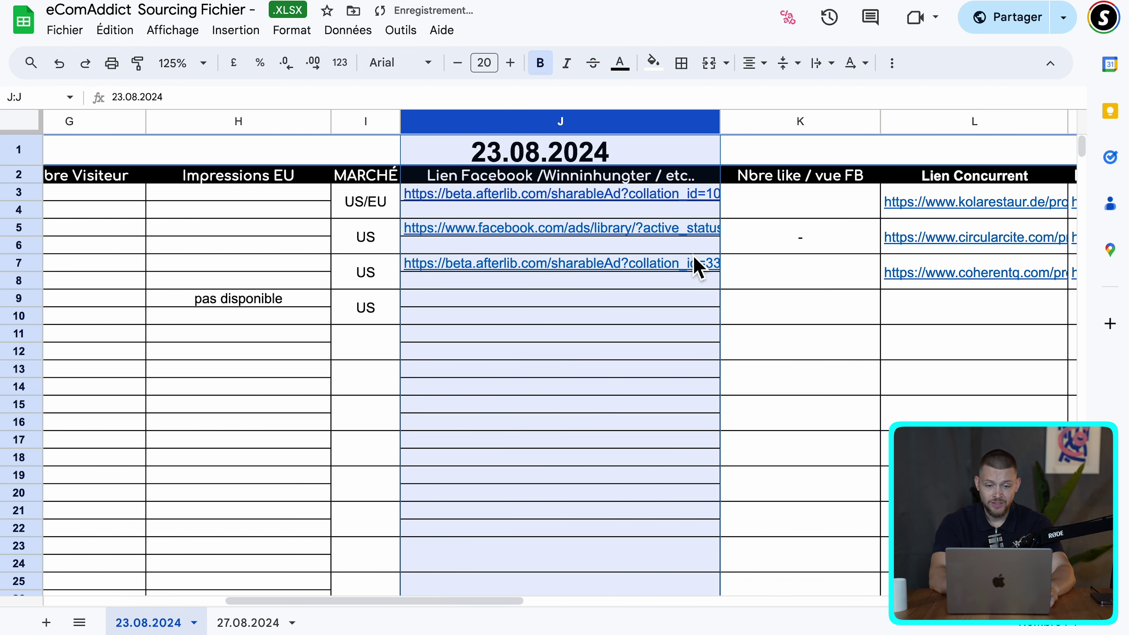
- Look over the Nbre like / vue FB, Lien Concurrent and Lien Aliexpress columns
{"action": "left_click", "coordinate": [611, 316]}
{"action": "scroll", "coordinate": [628, 338], "scroll_direction": "right", "scroll_amount": 2}
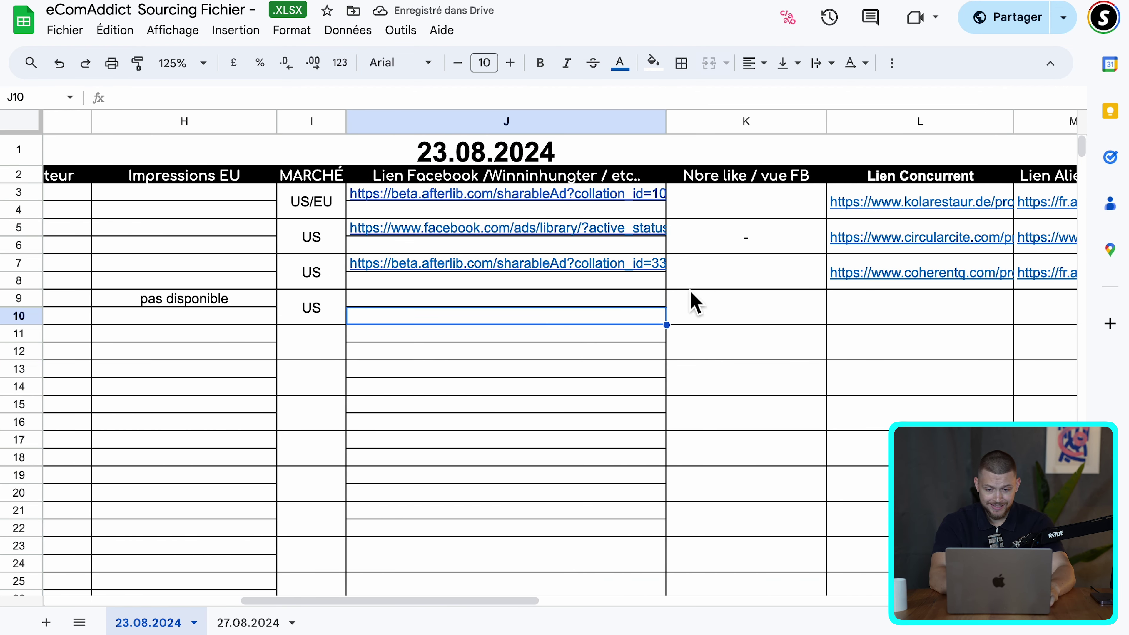
{"action": "scroll", "coordinate": [664, 313], "scroll_direction": "right", "scroll_amount": 2}
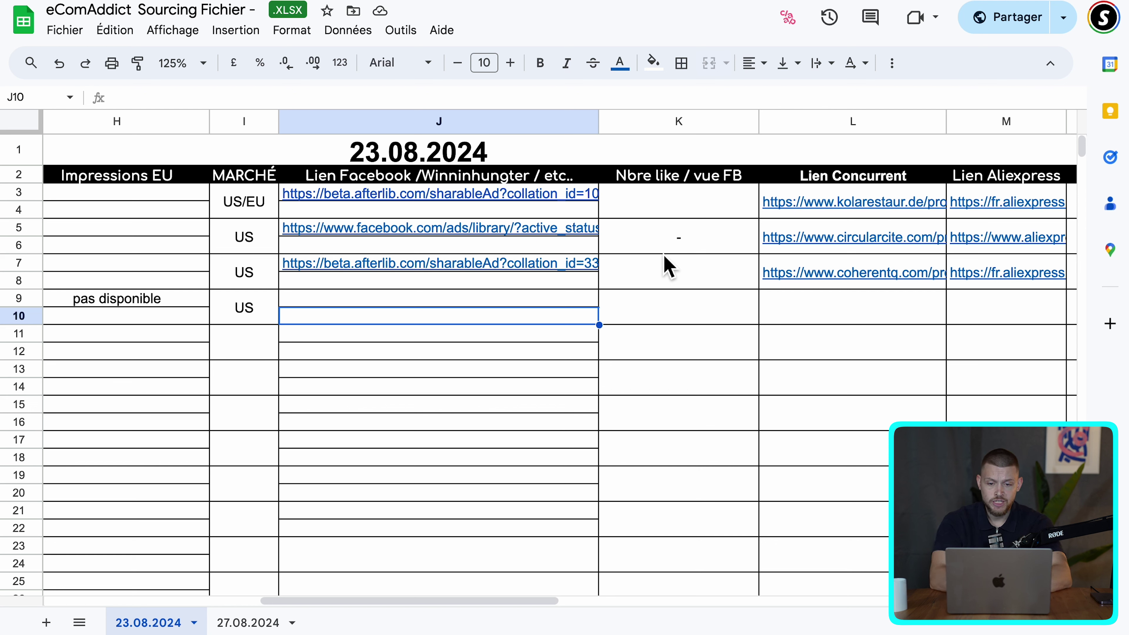
- Try clearing the dash from the second product's Nbre like / vue FB cell
{"action": "left_click", "coordinate": [664, 251]}
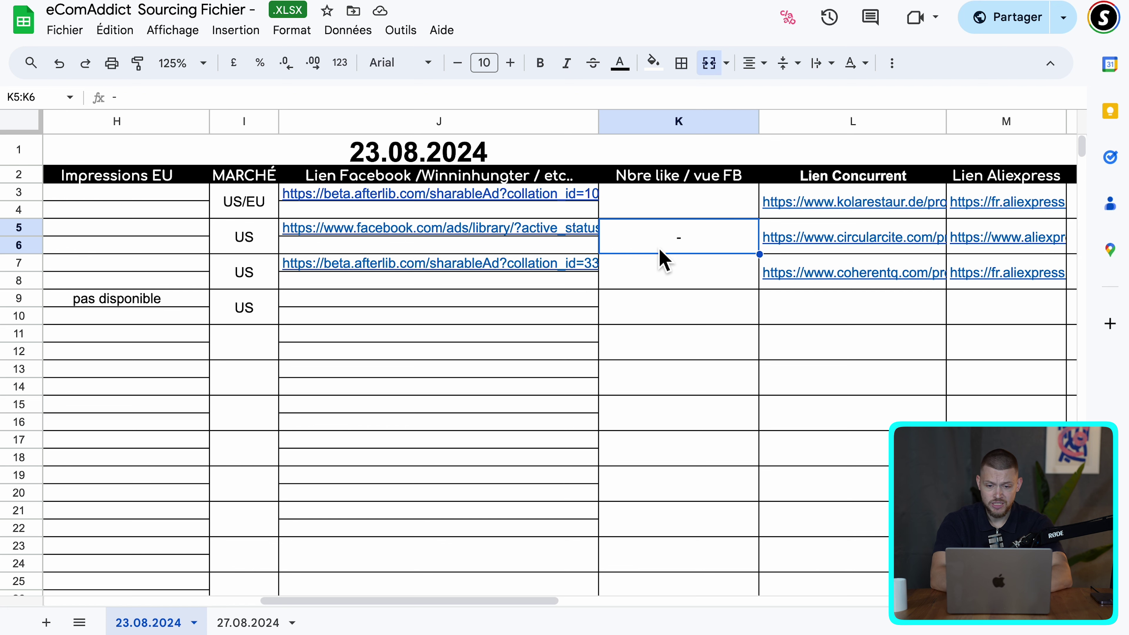
{"action": "scroll", "coordinate": [658, 248], "scroll_direction": "right", "scroll_amount": 1}
{"action": "key", "text": "BackSpace"}
{"action": "key", "text": "Down"}
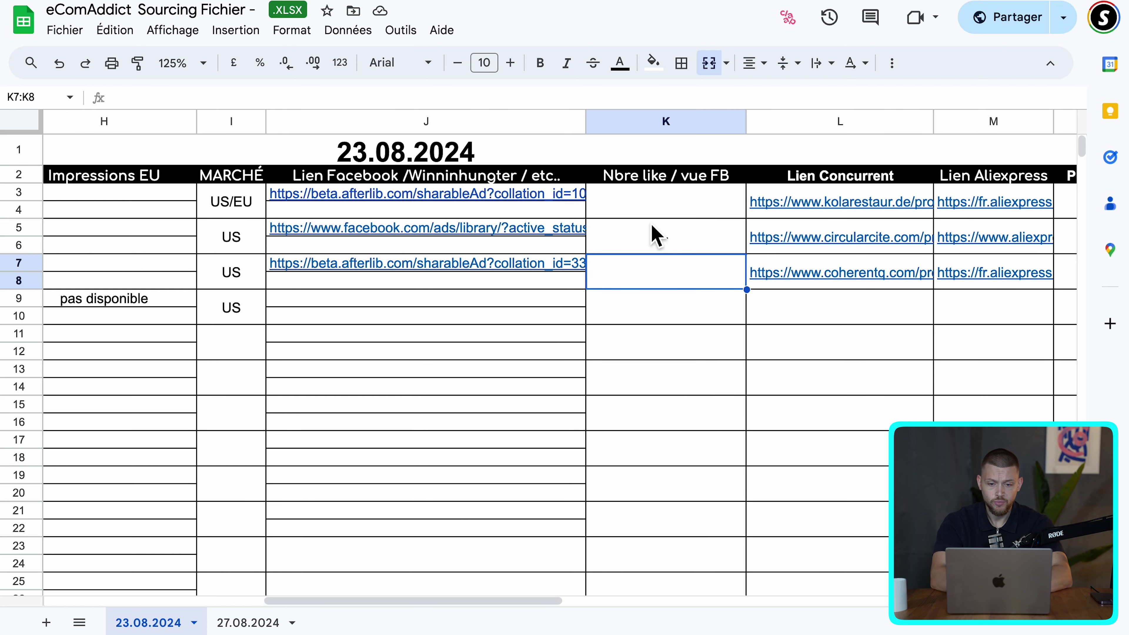
- Examine the header and product cells of the Nbre like / vue FB column
{"action": "left_click", "coordinate": [649, 211]}
{"action": "left_click", "coordinate": [633, 272]}
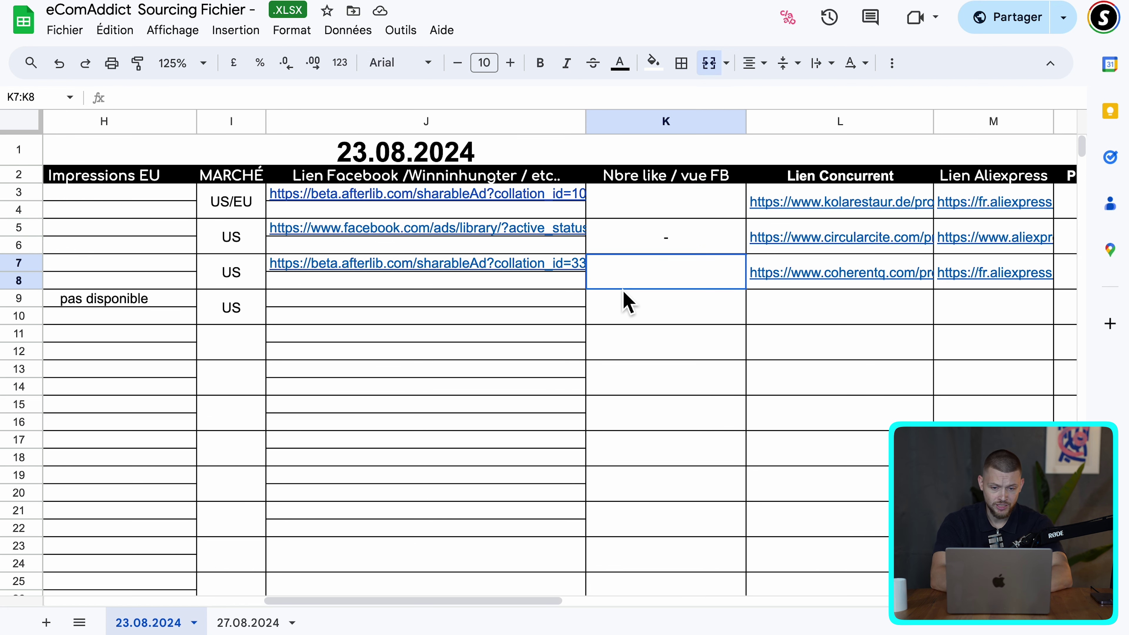
{"action": "left_click", "coordinate": [655, 212]}
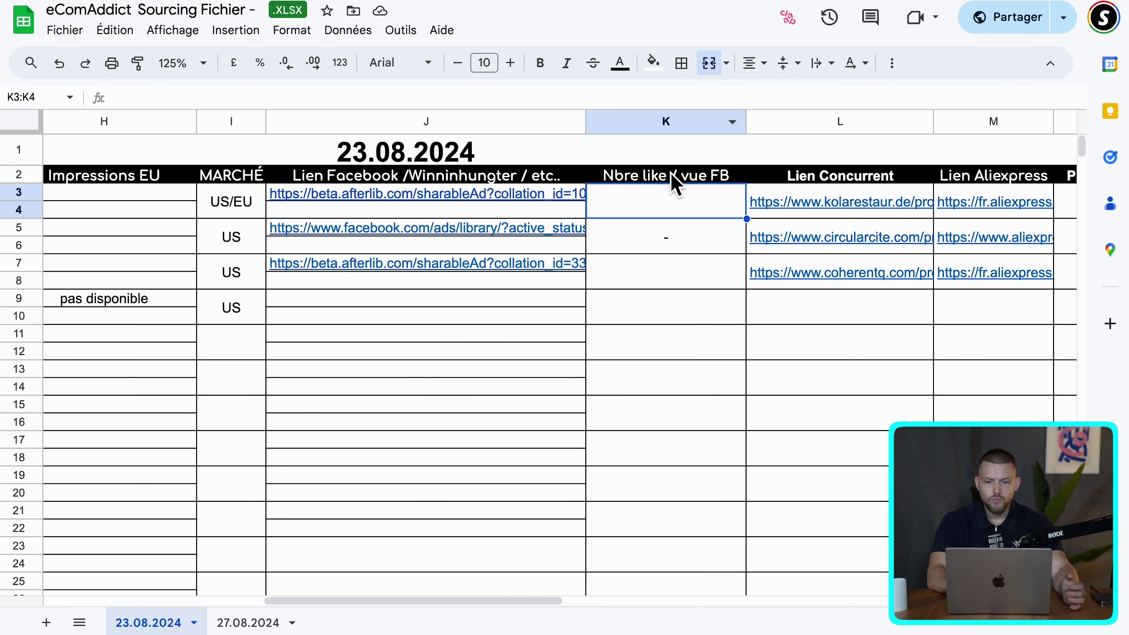
{"action": "left_click", "coordinate": [672, 181]}
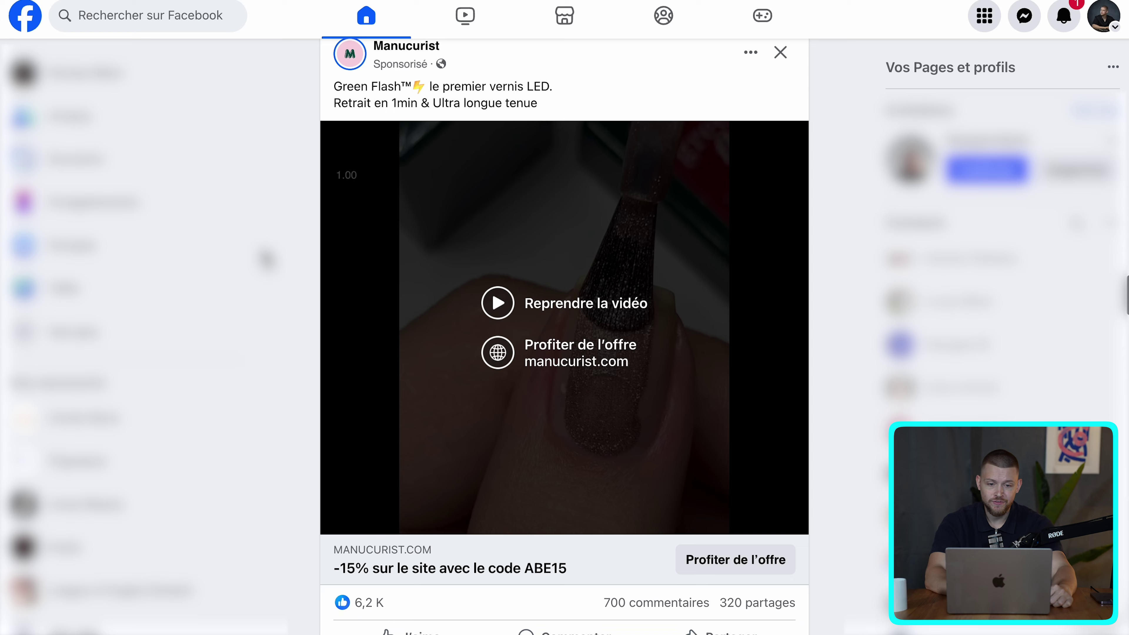
- Examine the sponsored Manucurist post in the Facebook feed, including its like, comment and share counts
{"action": "scroll", "coordinate": [280, 224], "scroll_direction": "down", "scroll_amount": 2}
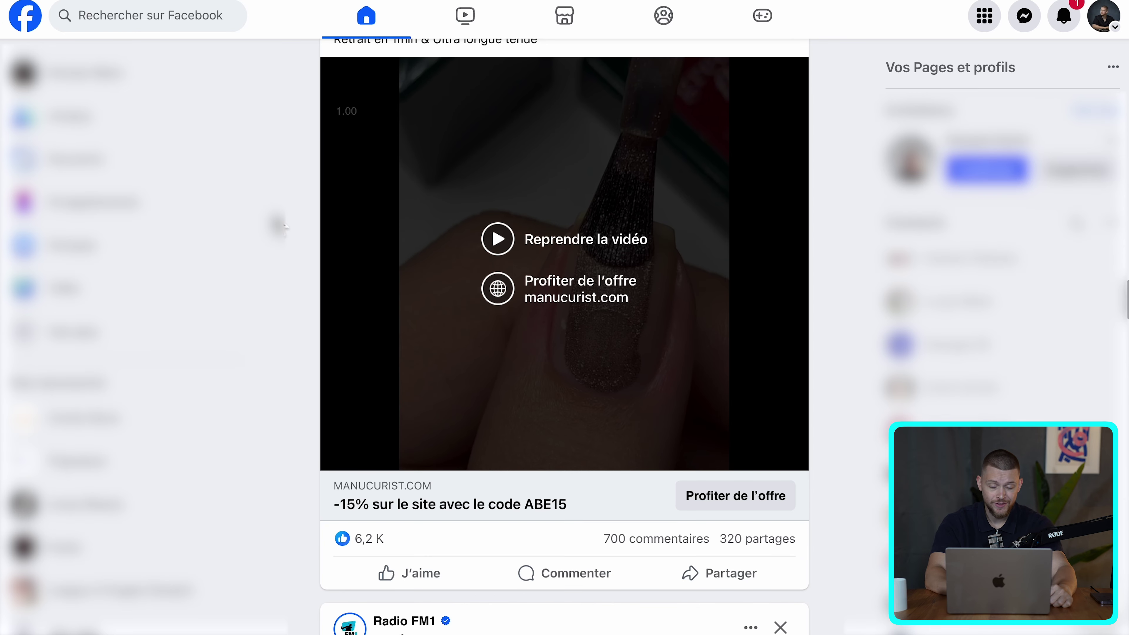
{"action": "scroll", "coordinate": [280, 224], "scroll_direction": "up", "scroll_amount": 2}
{"action": "scroll", "coordinate": [280, 227], "scroll_direction": "down", "scroll_amount": 2}
{"action": "scroll", "coordinate": [280, 224], "scroll_direction": "up", "scroll_amount": 2}
{"action": "scroll", "coordinate": [277, 222], "scroll_direction": "down", "scroll_amount": 1}
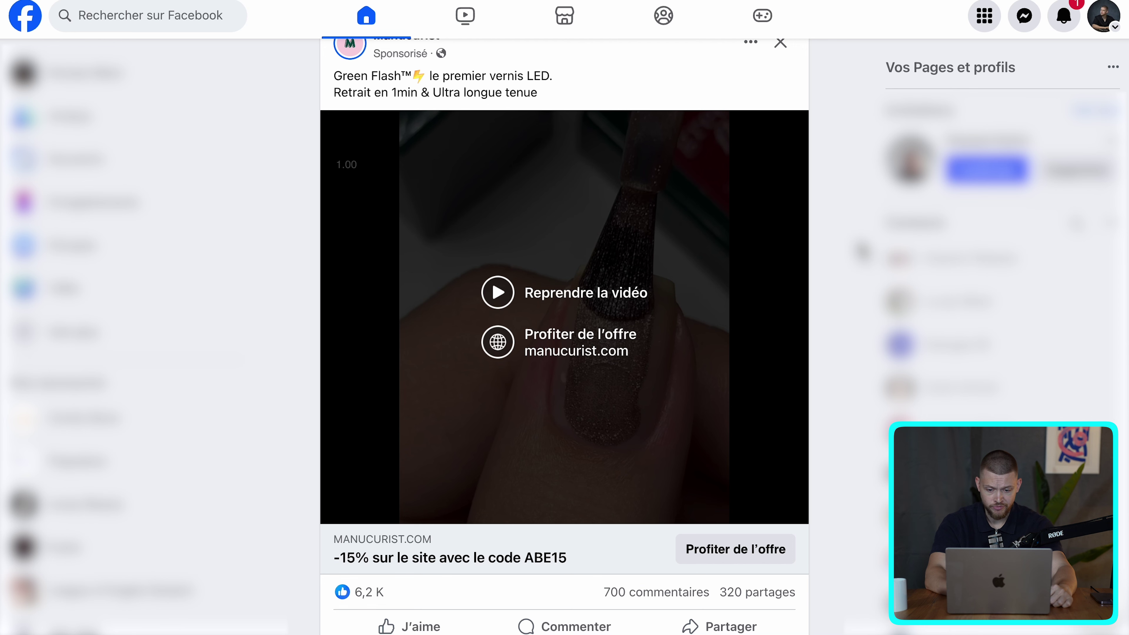
{"action": "scroll", "coordinate": [826, 273], "scroll_direction": "up", "scroll_amount": 1}
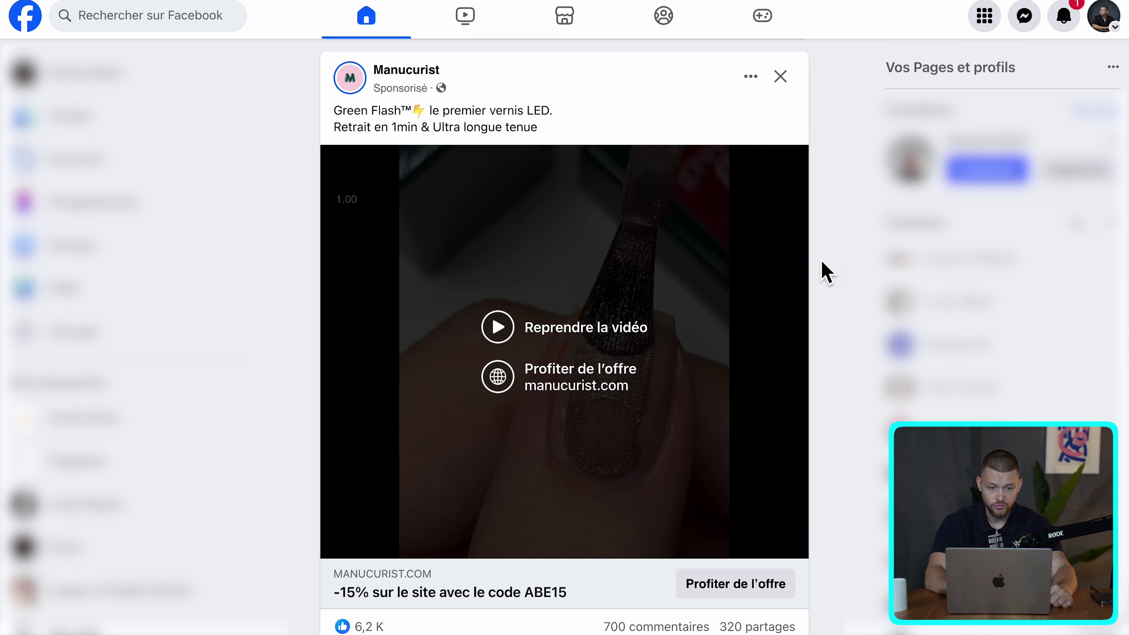
{"action": "scroll", "coordinate": [826, 273], "scroll_direction": "down", "scroll_amount": 1}
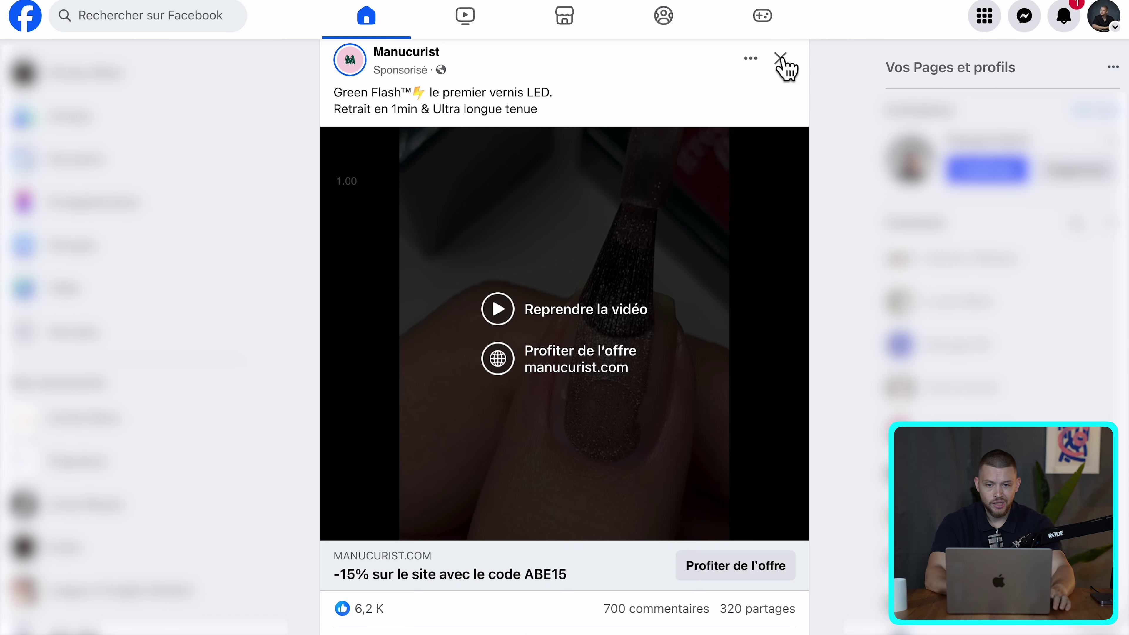
{"action": "scroll", "coordinate": [800, 196], "scroll_direction": "down", "scroll_amount": 3}
{"action": "scroll", "coordinate": [804, 205], "scroll_direction": "up", "scroll_amount": 3}
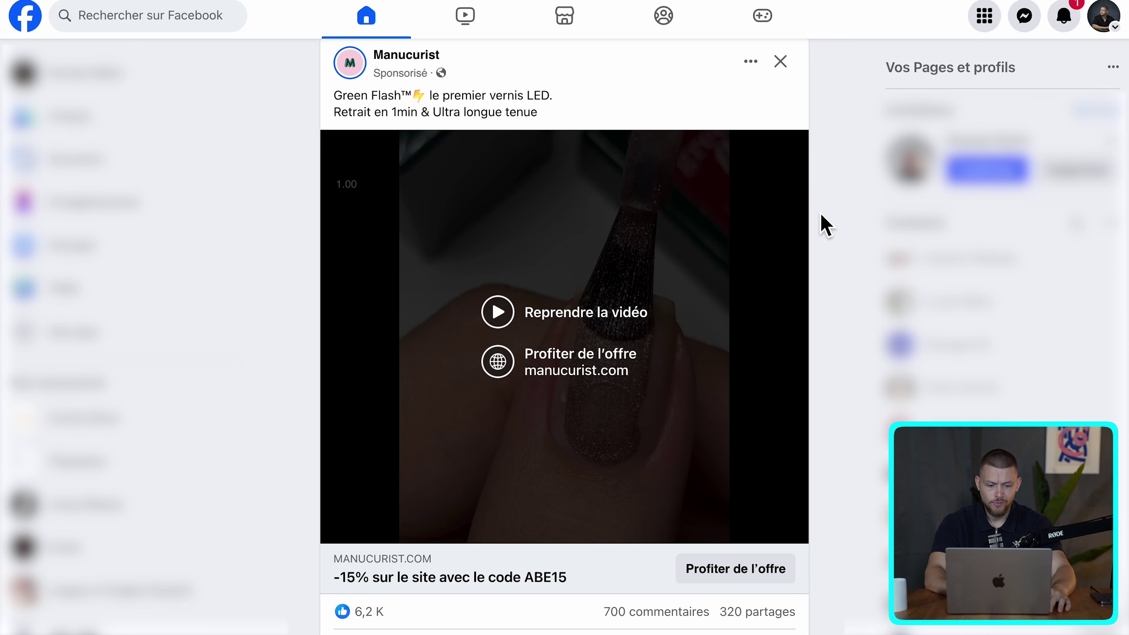
{"action": "scroll", "coordinate": [821, 222], "scroll_direction": "down", "scroll_amount": 3}
{"action": "scroll", "coordinate": [822, 220], "scroll_direction": "up", "scroll_amount": 3}
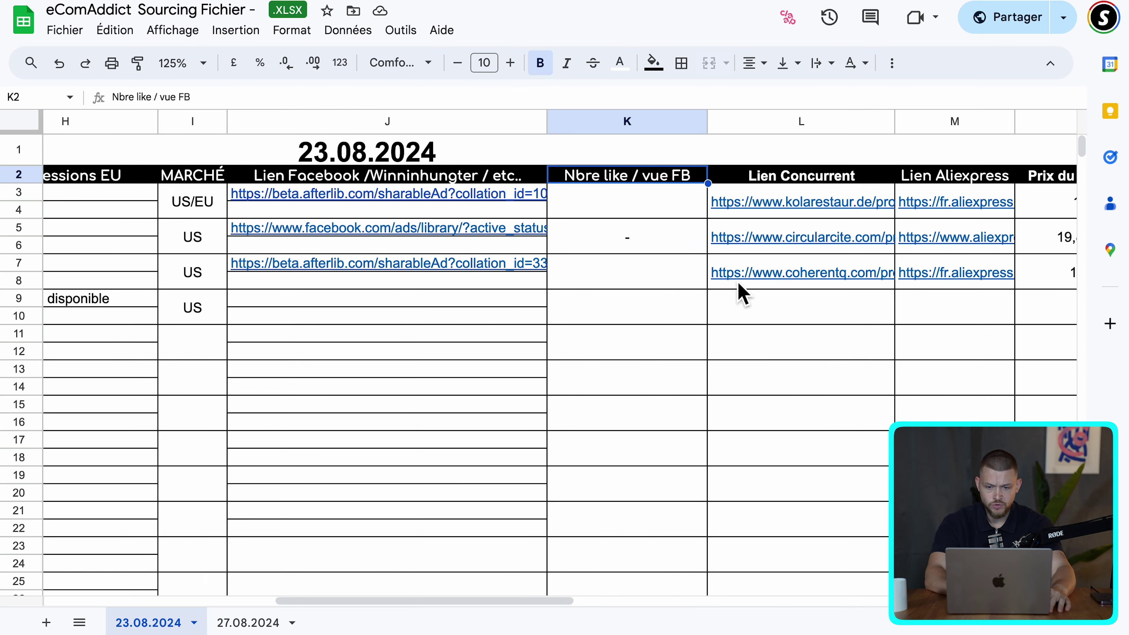
- Return to the sourcing spreadsheet and look over the Lien Concurrent, Lien Aliexpress, Prix du Concurrent and Prix Ali columns
{"action": "scroll", "coordinate": [737, 290], "scroll_direction": "right", "scroll_amount": 4}
{"action": "scroll", "coordinate": [547, 278], "scroll_direction": "right", "scroll_amount": 2}
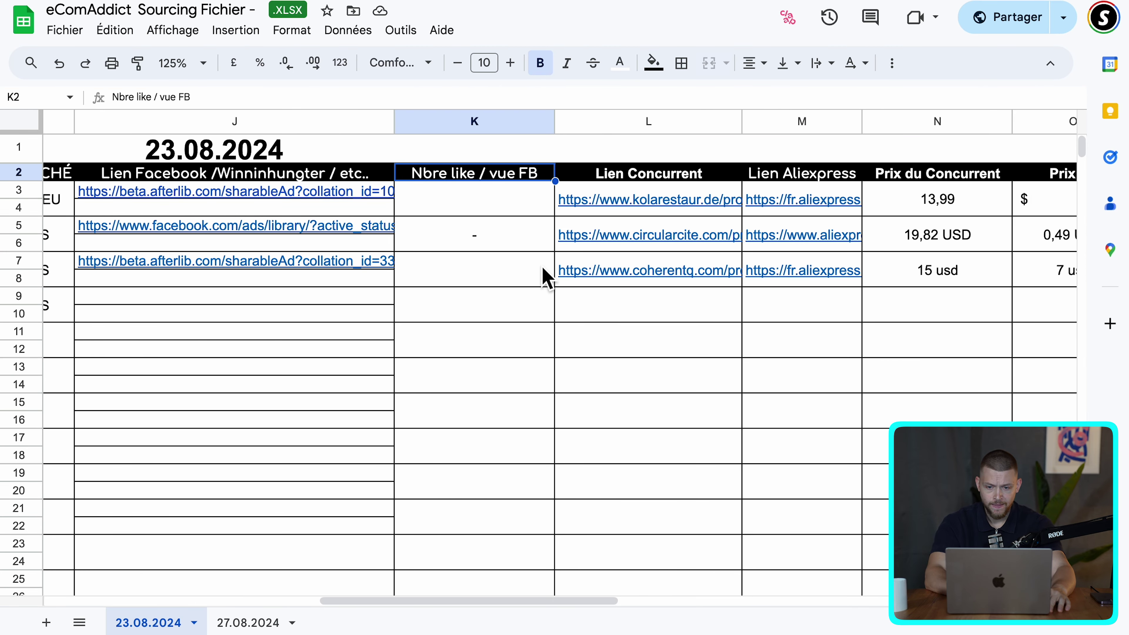
{"action": "scroll", "coordinate": [773, 226], "scroll_direction": "right", "scroll_amount": 3}
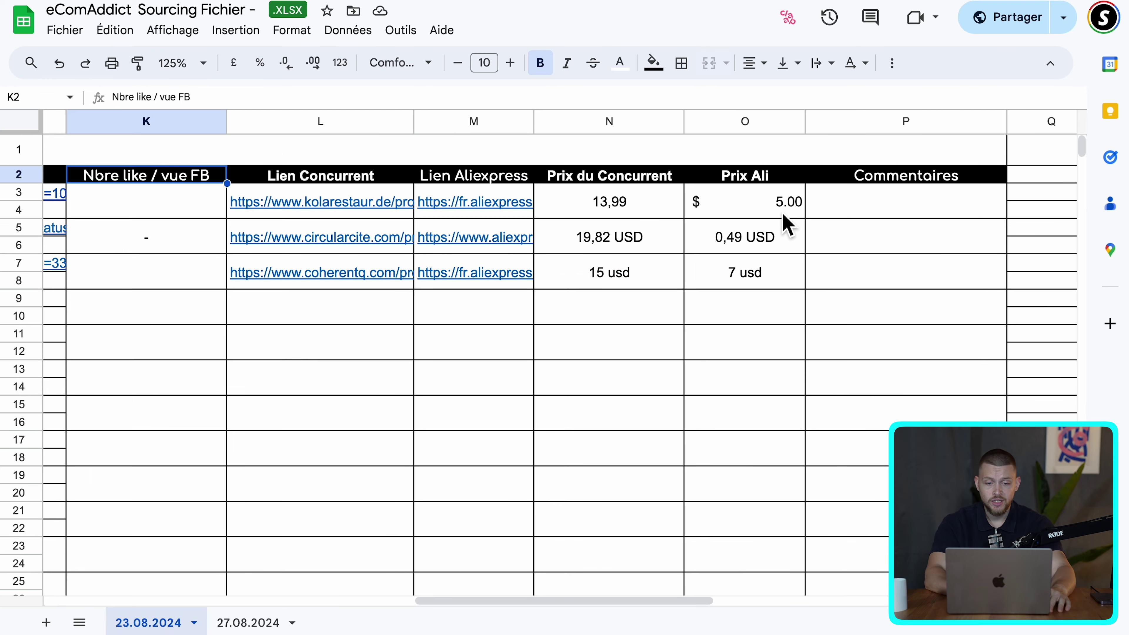
{"action": "scroll", "coordinate": [755, 218], "scroll_direction": "left", "scroll_amount": 2}
{"action": "left_click", "coordinate": [652, 175]}
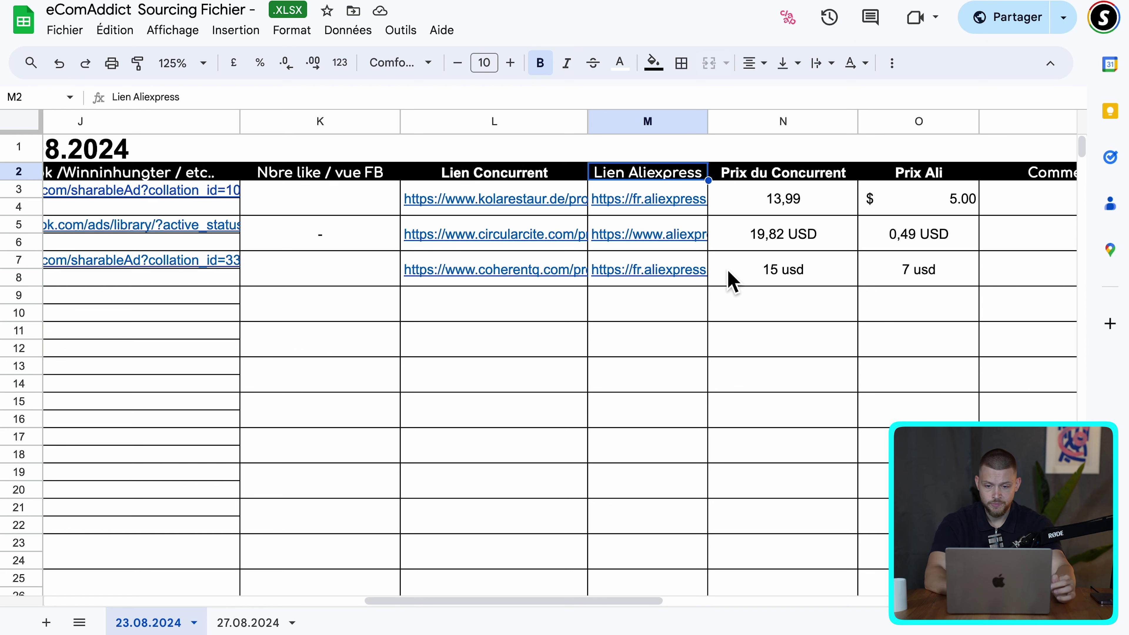
- Open the second product's Circularcite competitor link, check the selling price on its product page, and close the page
{"action": "left_click", "coordinate": [491, 243]}
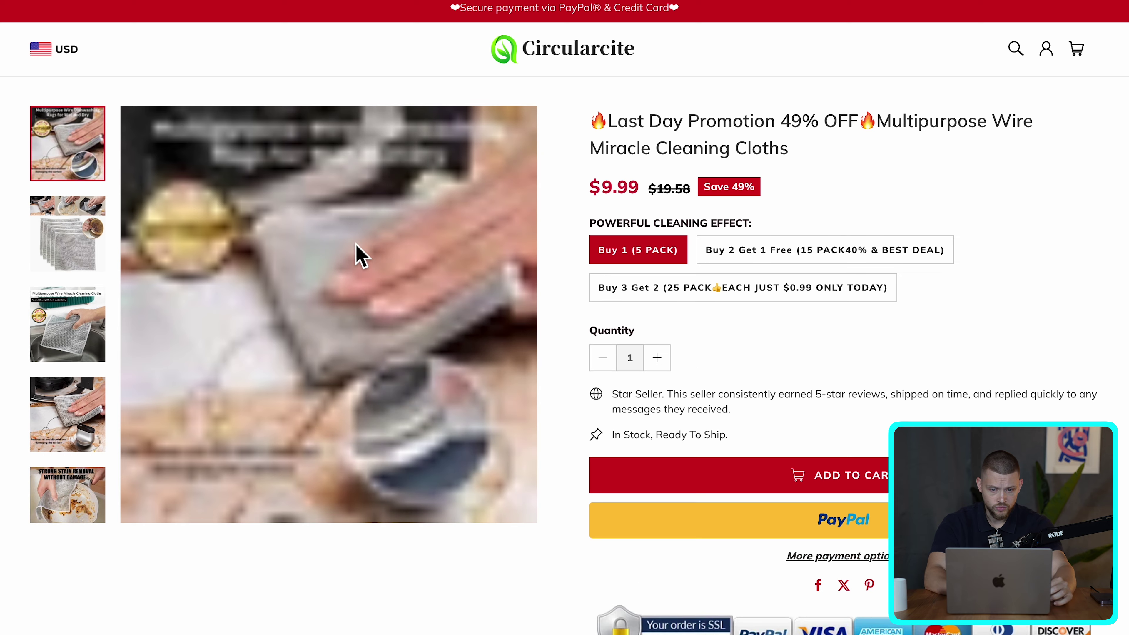
{"action": "left_click_drag", "start_coordinate": [602, 187], "coordinate": [616, 187]}
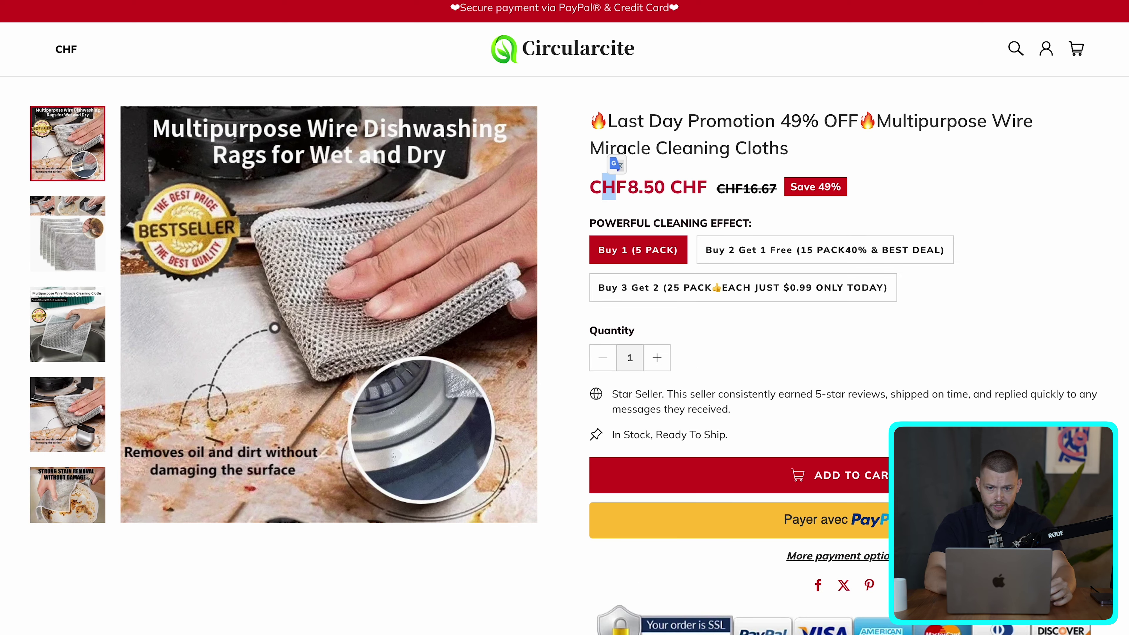
{"action": "key", "text": "super+w"}
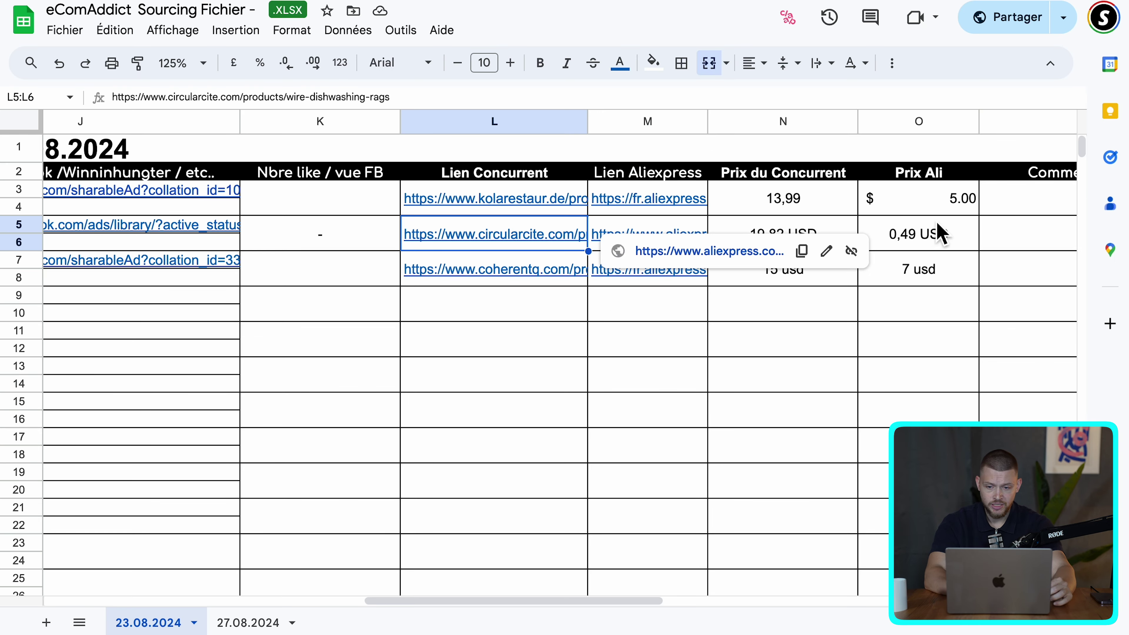
- Compare the Prix du Concurrent and Prix Ali entries for the listed products
{"action": "left_click", "coordinate": [973, 236]}
{"action": "scroll", "coordinate": [978, 238], "scroll_direction": "right", "scroll_amount": 5}
{"action": "scroll", "coordinate": [975, 231], "scroll_direction": "left", "scroll_amount": 2}
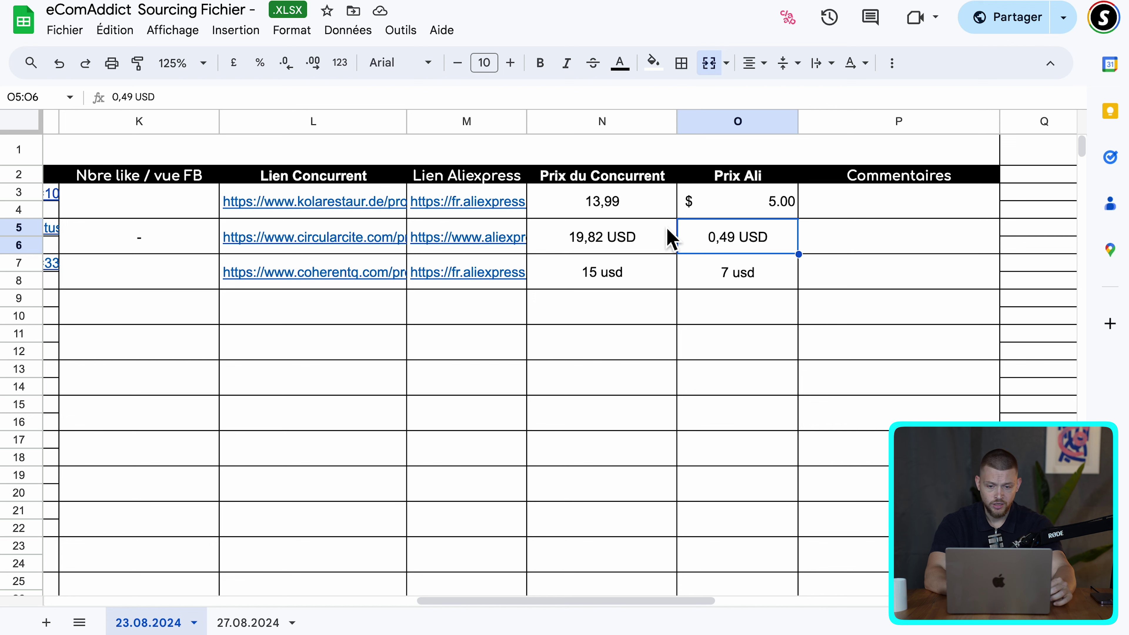
{"action": "left_click", "coordinate": [611, 217]}
{"action": "left_click", "coordinate": [711, 249]}
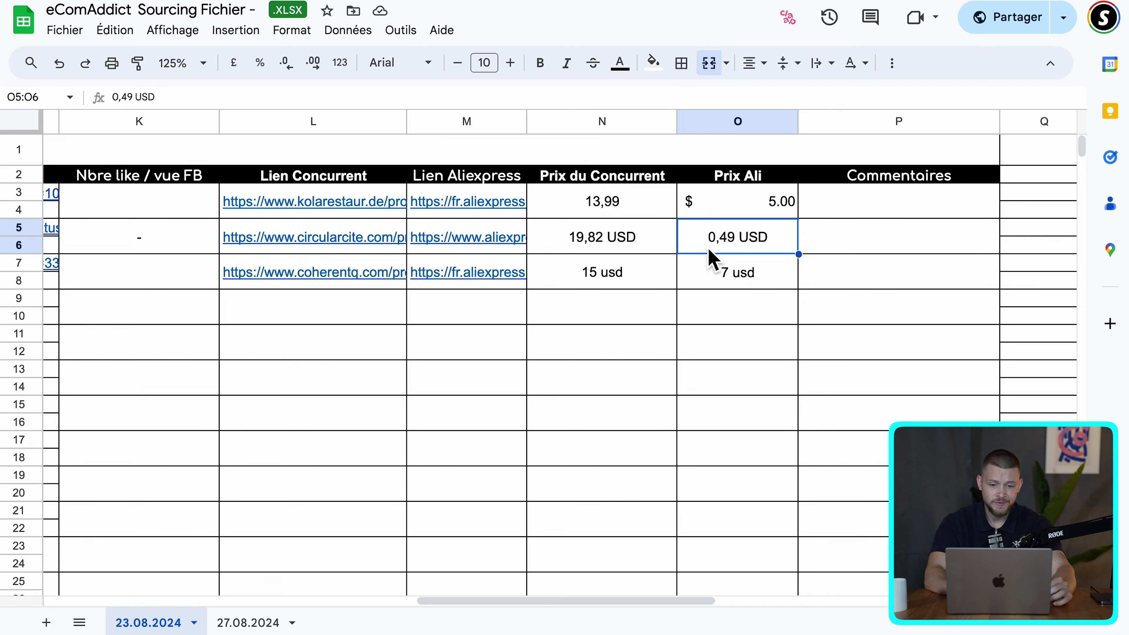
{"action": "left_click", "coordinate": [610, 240]}
{"action": "left_click", "coordinate": [763, 252]}
{"action": "scroll", "coordinate": [764, 253], "scroll_direction": "right", "scroll_amount": 2}
{"action": "scroll", "coordinate": [764, 254], "scroll_direction": "down", "scroll_amount": 1}
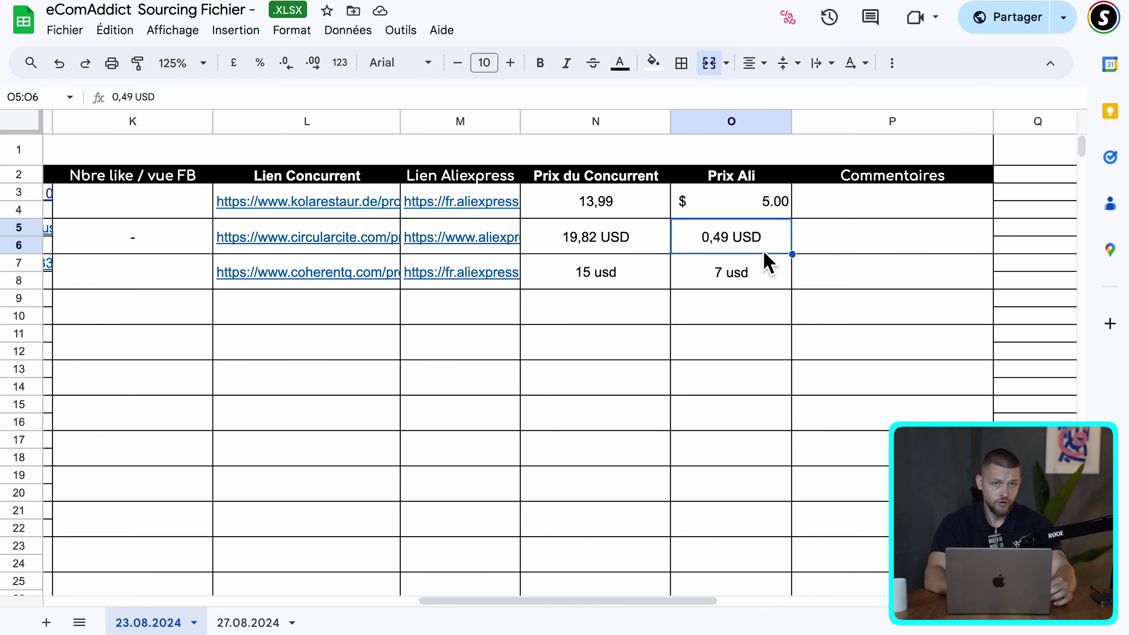
- Look over the whole product table, from the Commentaires column back to the No and Nom du produit columns
{"action": "scroll", "coordinate": [752, 289], "scroll_direction": "right", "scroll_amount": 2}
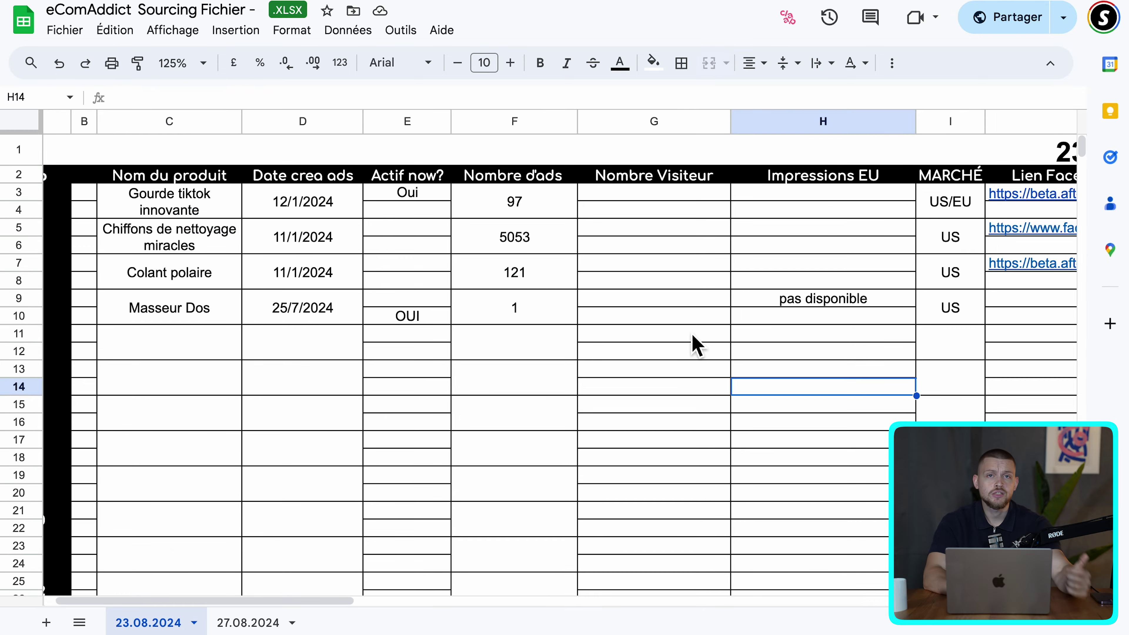
{"action": "scroll", "coordinate": [692, 334], "scroll_direction": "right", "scroll_amount": 5}
{"action": "scroll", "coordinate": [711, 338], "scroll_direction": "right", "scroll_amount": 3}
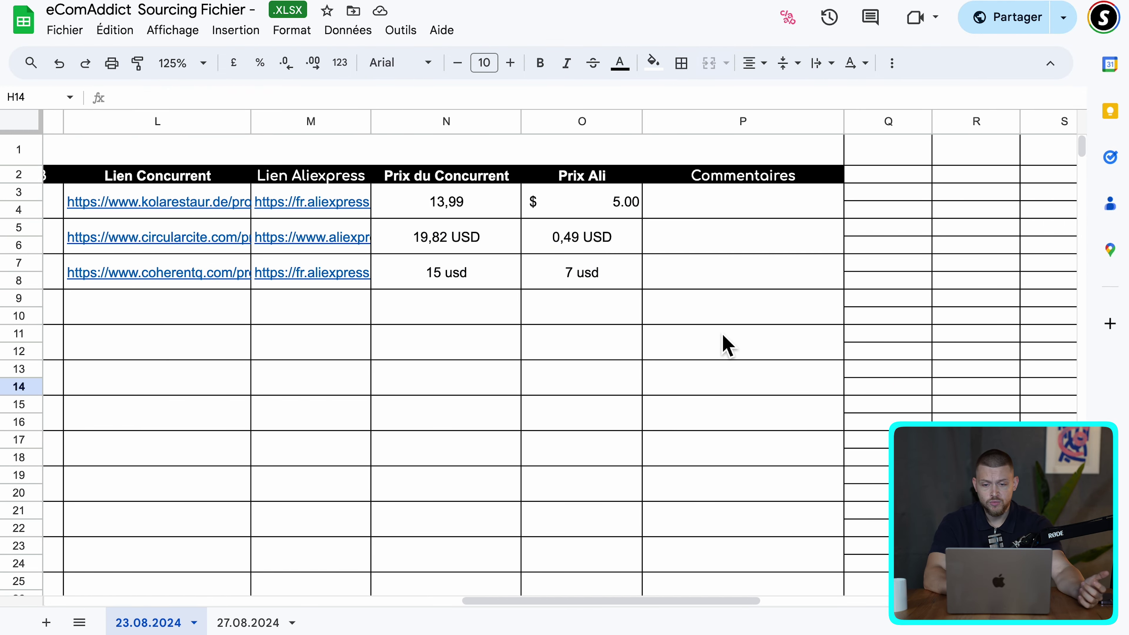
{"action": "left_click", "coordinate": [518, 347]}
{"action": "scroll", "coordinate": [522, 349], "scroll_direction": "left", "scroll_amount": 5}
{"action": "scroll", "coordinate": [526, 358], "scroll_direction": "left", "scroll_amount": 6}
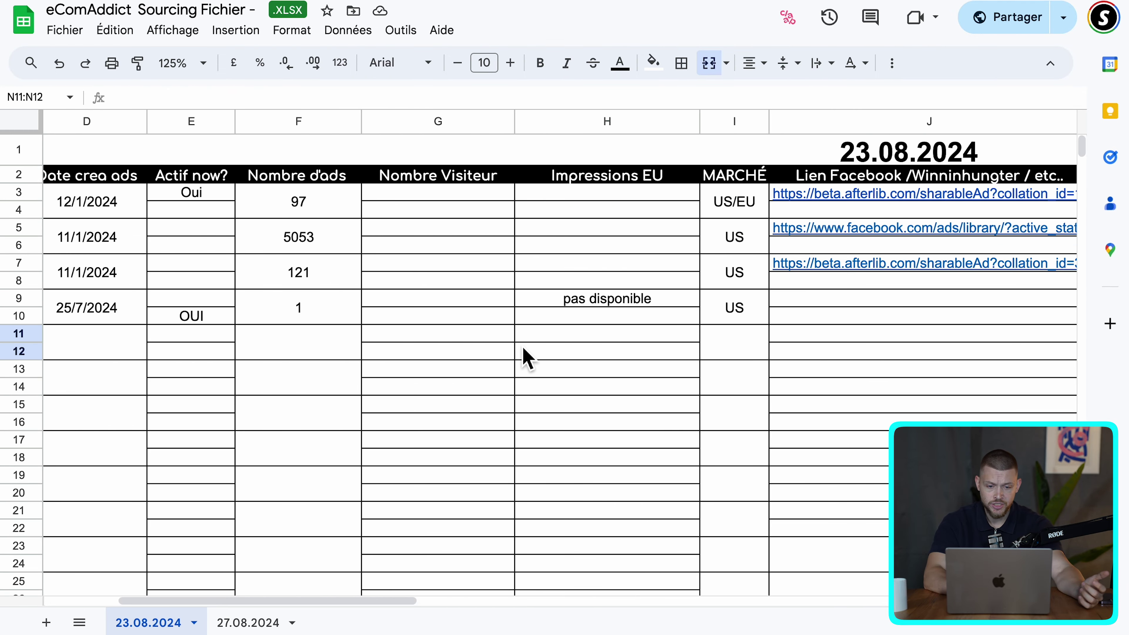
{"action": "scroll", "coordinate": [568, 378], "scroll_direction": "down", "scroll_amount": 3}
{"action": "scroll", "coordinate": [613, 395], "scroll_direction": "up", "scroll_amount": 3}
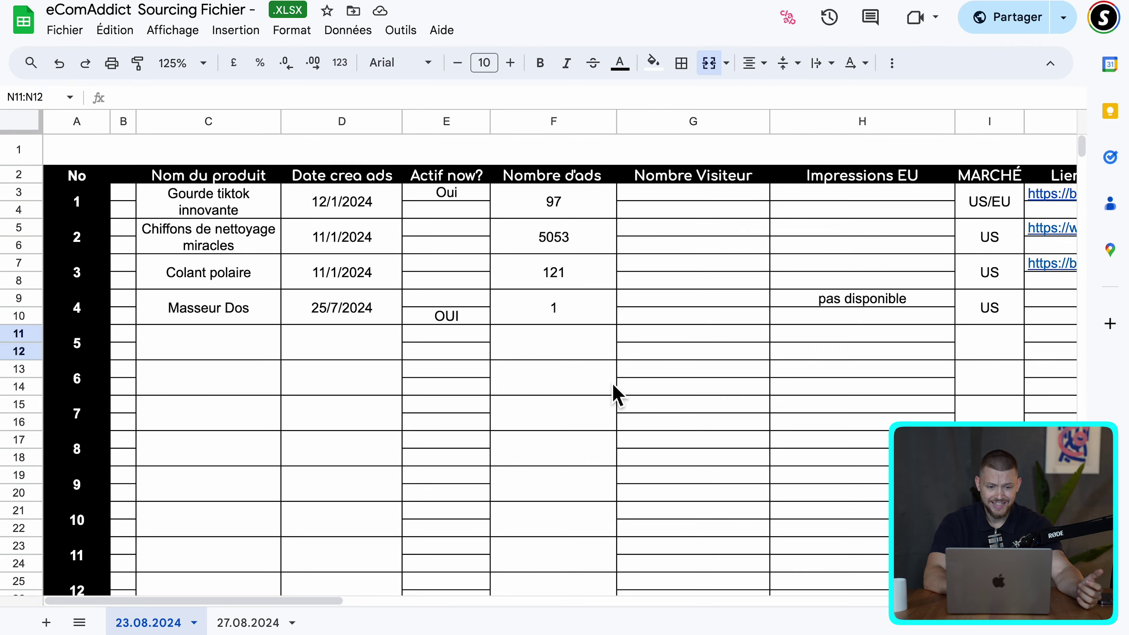
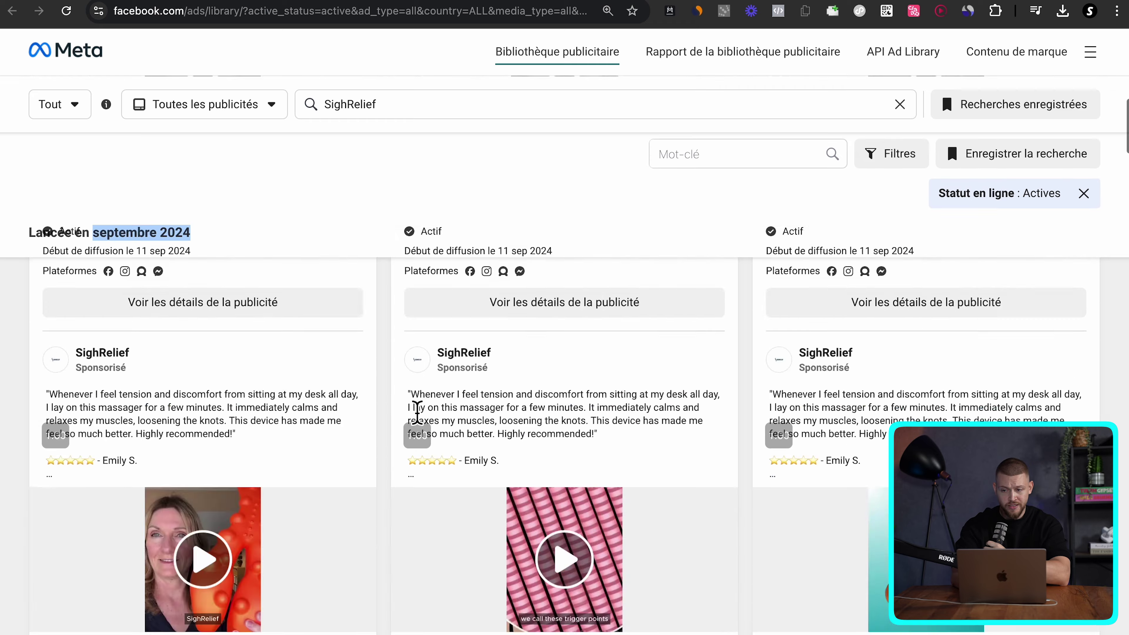
- Examine the launch dates of SighRelief's active ads in the Meta Ad Library, down to the oldest ad
{"action": "scroll", "coordinate": [420, 419], "scroll_direction": "down", "scroll_amount": 5}
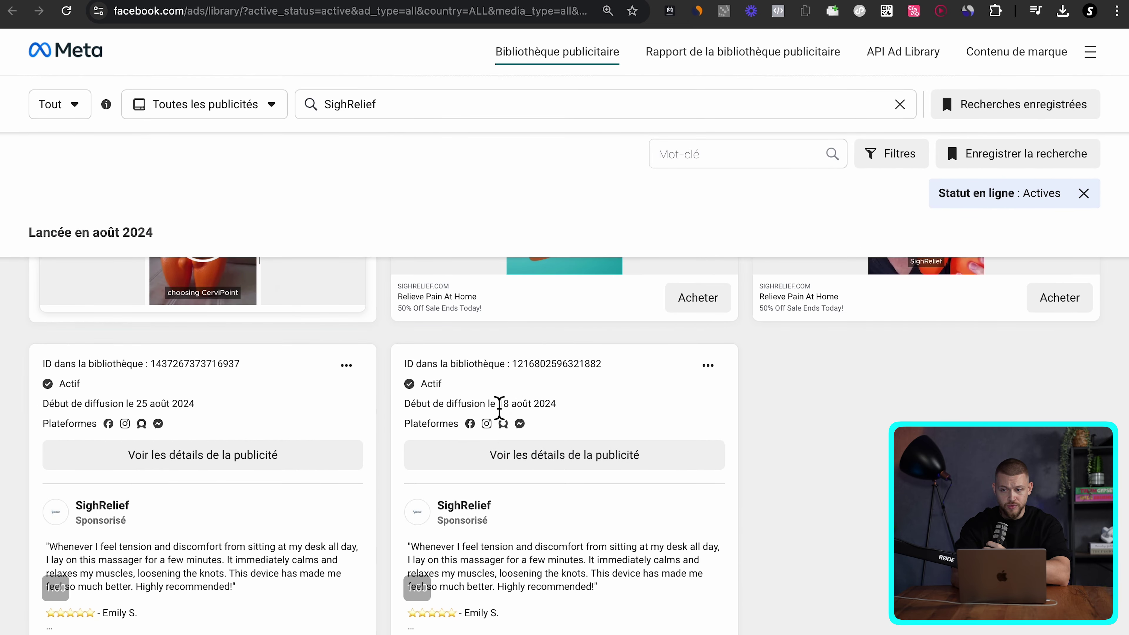
{"action": "left_click_drag", "start_coordinate": [497, 404], "coordinate": [580, 416]}
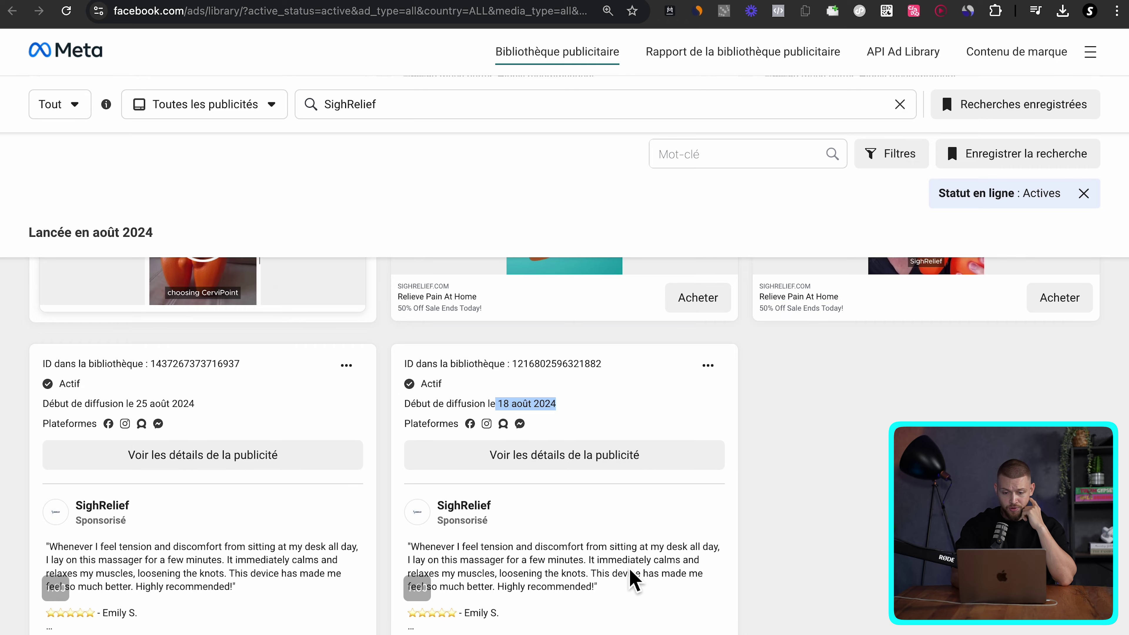
{"action": "scroll", "coordinate": [668, 395], "scroll_direction": "down", "scroll_amount": 5}
{"action": "scroll", "coordinate": [668, 396], "scroll_direction": "down", "scroll_amount": 5}
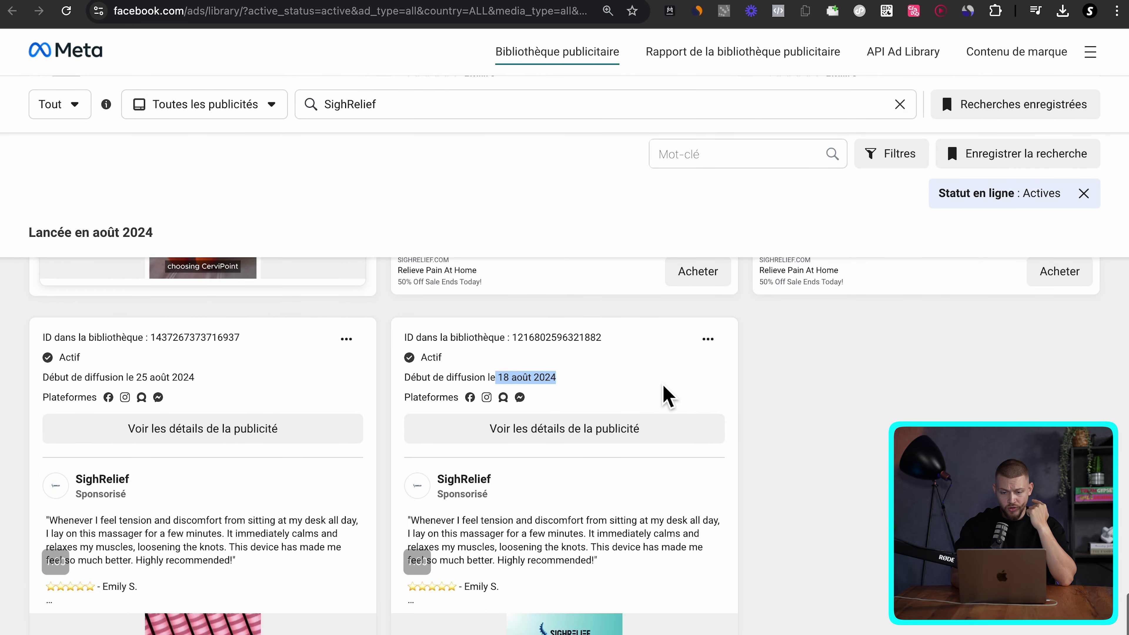
{"action": "scroll", "coordinate": [667, 395], "scroll_direction": "down", "scroll_amount": 5}
{"action": "scroll", "coordinate": [665, 394], "scroll_direction": "up", "scroll_amount": 4}
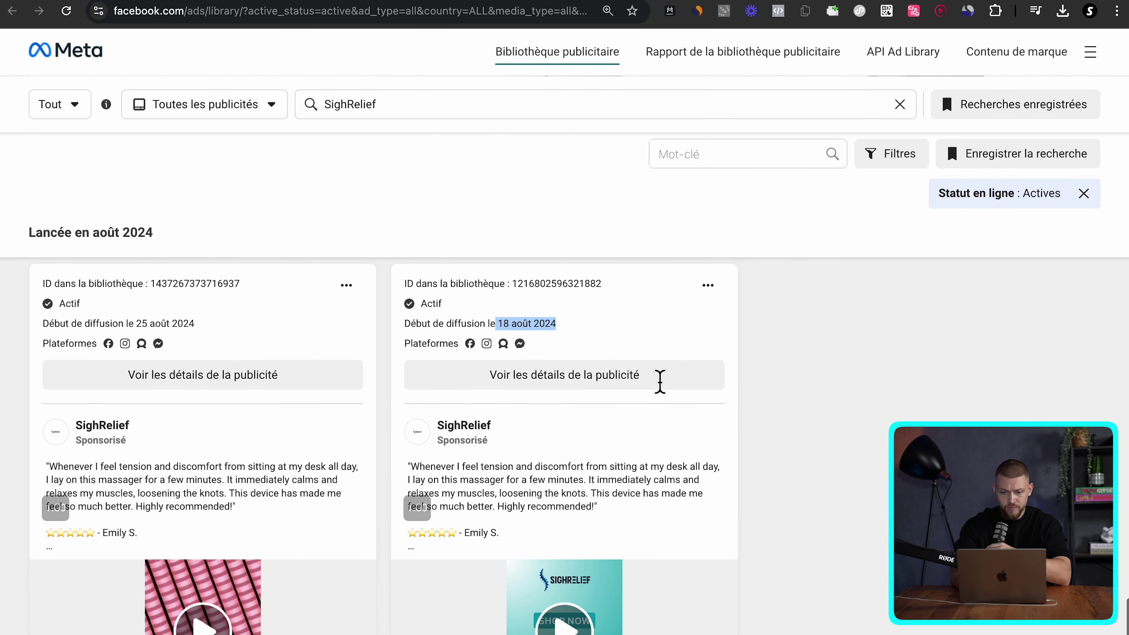
{"action": "scroll", "coordinate": [681, 390], "scroll_direction": "up", "scroll_amount": 2}
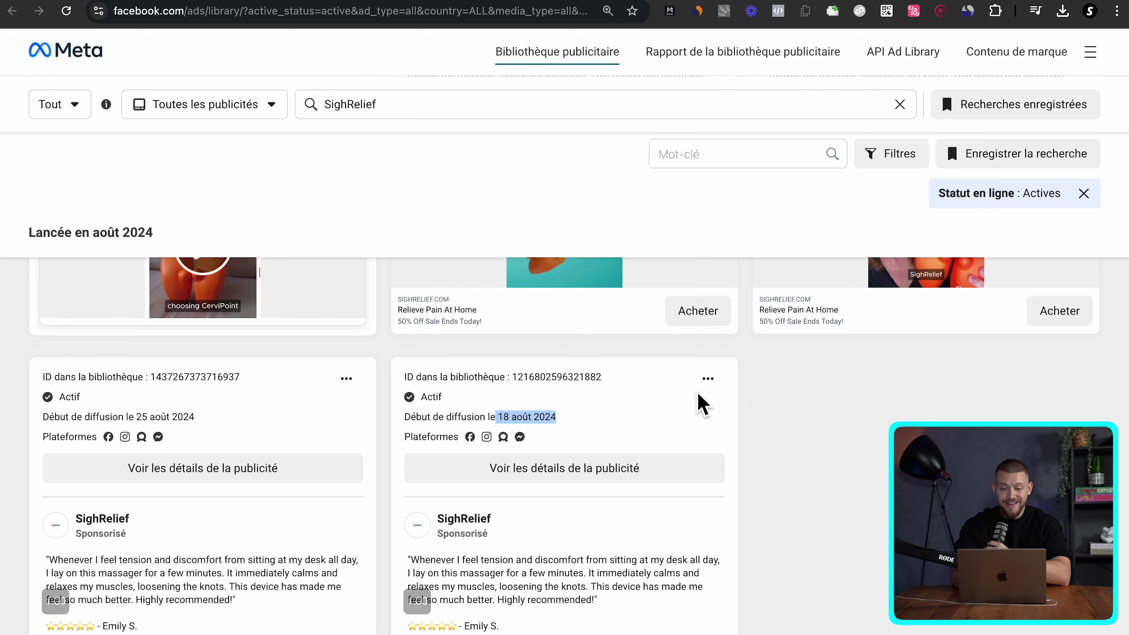
{"action": "scroll", "coordinate": [702, 405], "scroll_direction": "up", "scroll_amount": 2}
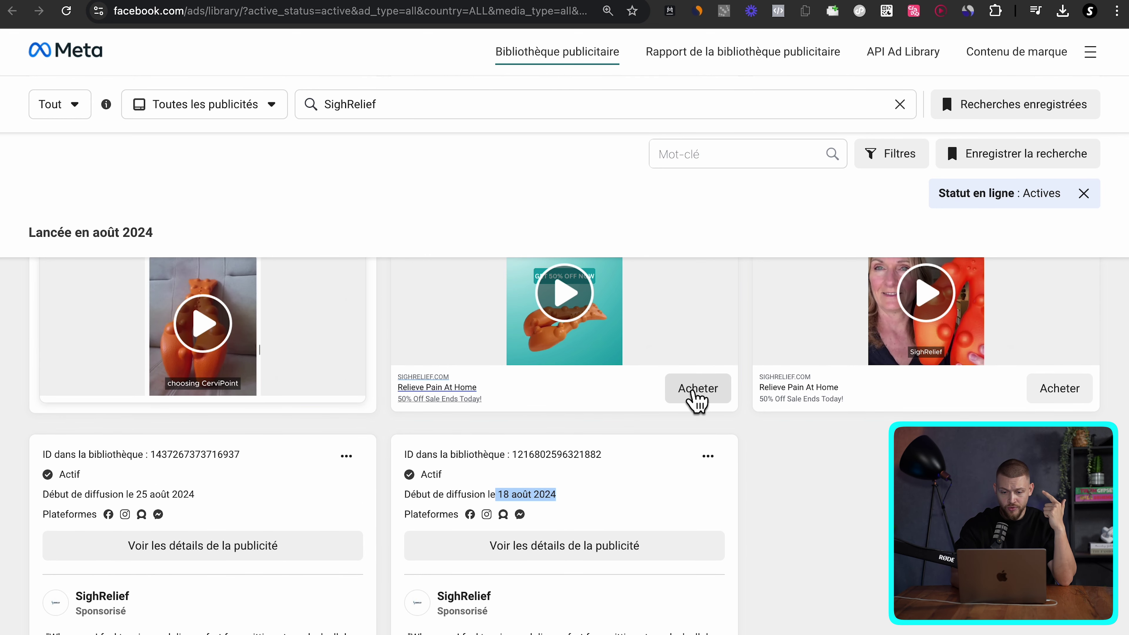
{"action": "scroll", "coordinate": [715, 512], "scroll_direction": "down", "scroll_amount": 1}
{"action": "scroll", "coordinate": [713, 511], "scroll_direction": "down", "scroll_amount": 3}
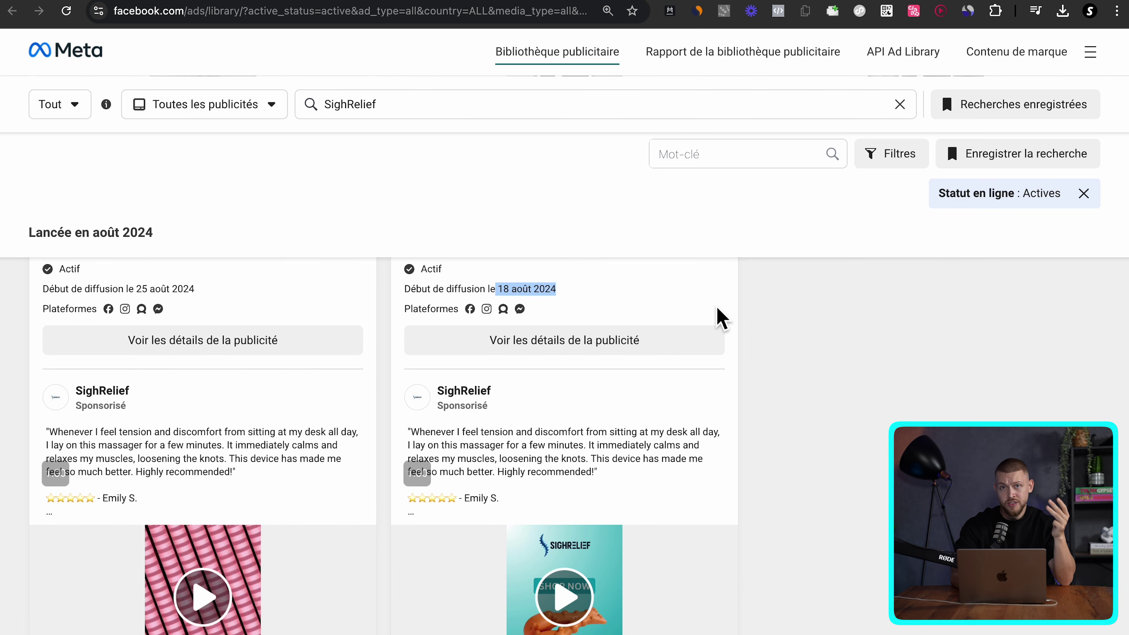
{"action": "scroll", "coordinate": [719, 316], "scroll_direction": "up", "scroll_amount": 1}
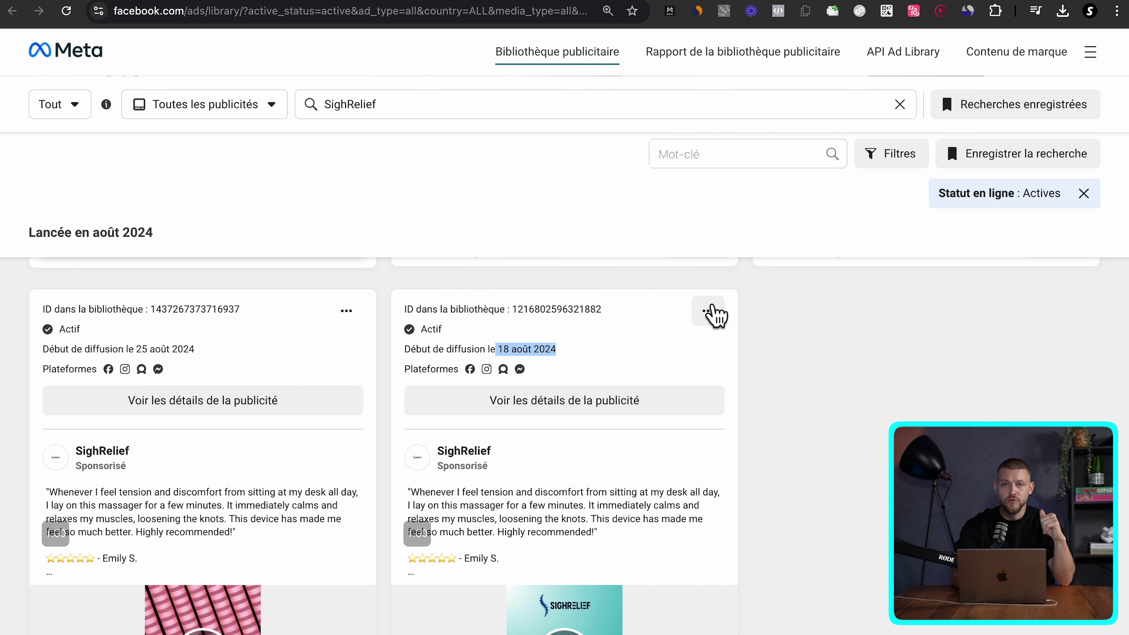
- Return to the sourcing spreadsheet and select the Actif now? cell for product number 5
{"action": "key", "text": "ctrl+Tab"}
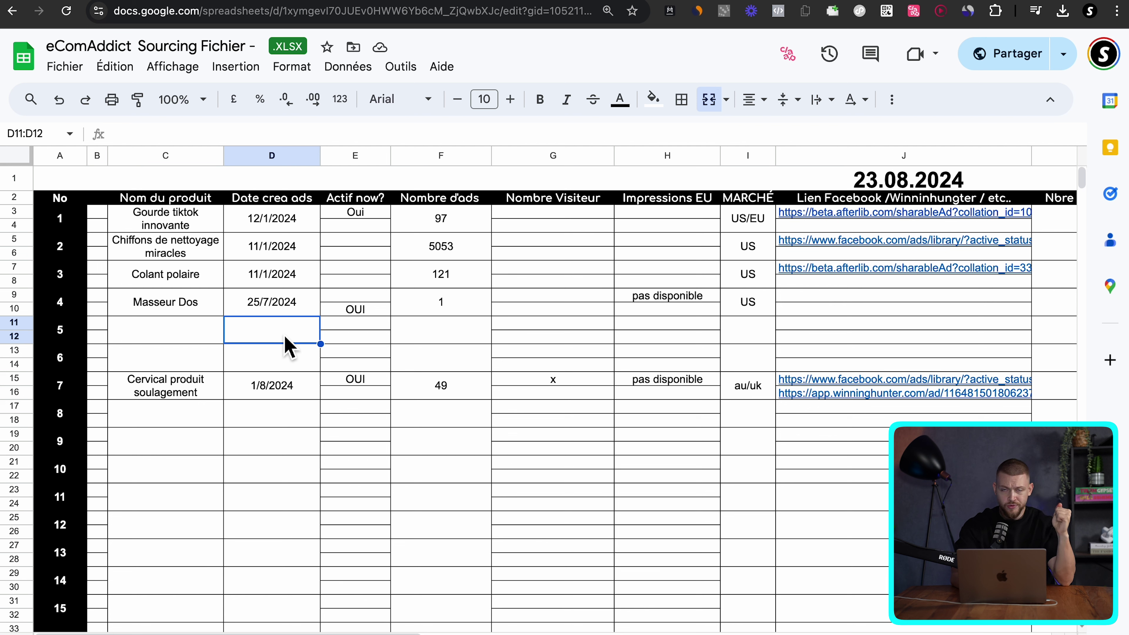
{"action": "left_click", "coordinate": [351, 328]}
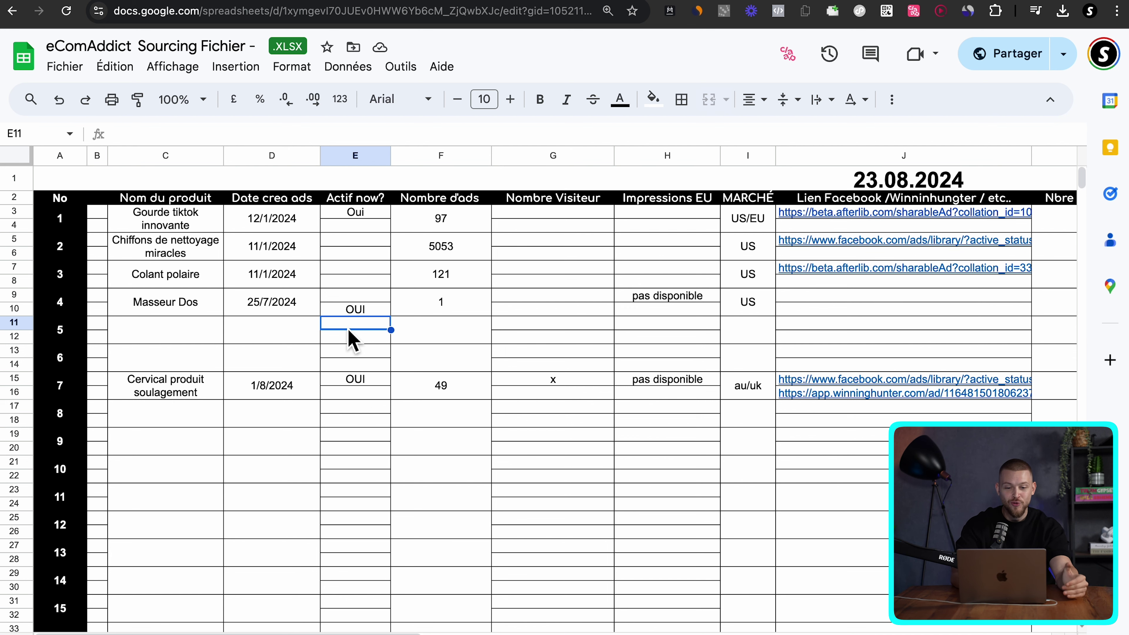
- Select the Actif now? entry of the cervical product and highlight SighRelief's result count in the Meta Ad Library
{"action": "left_click", "coordinate": [141, 383]}
{"action": "left_click", "coordinate": [340, 385]}
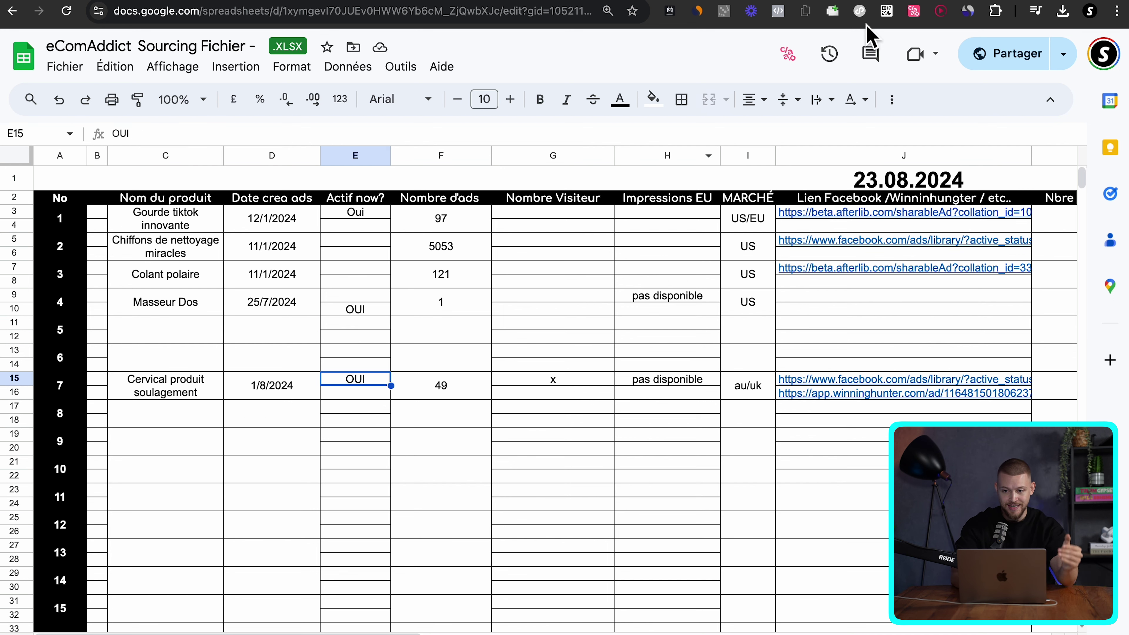
{"action": "key", "text": "ctrl+Tab"}
{"action": "scroll", "coordinate": [660, 360], "scroll_direction": "up", "scroll_amount": 10}
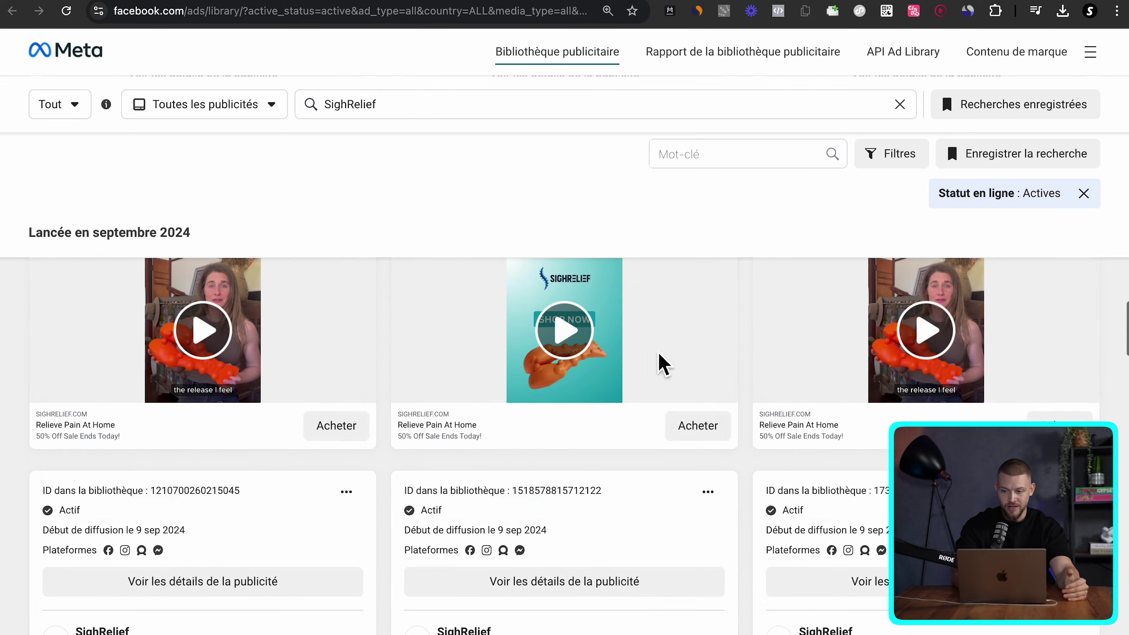
{"action": "scroll", "coordinate": [662, 362], "scroll_direction": "up", "scroll_amount": 15}
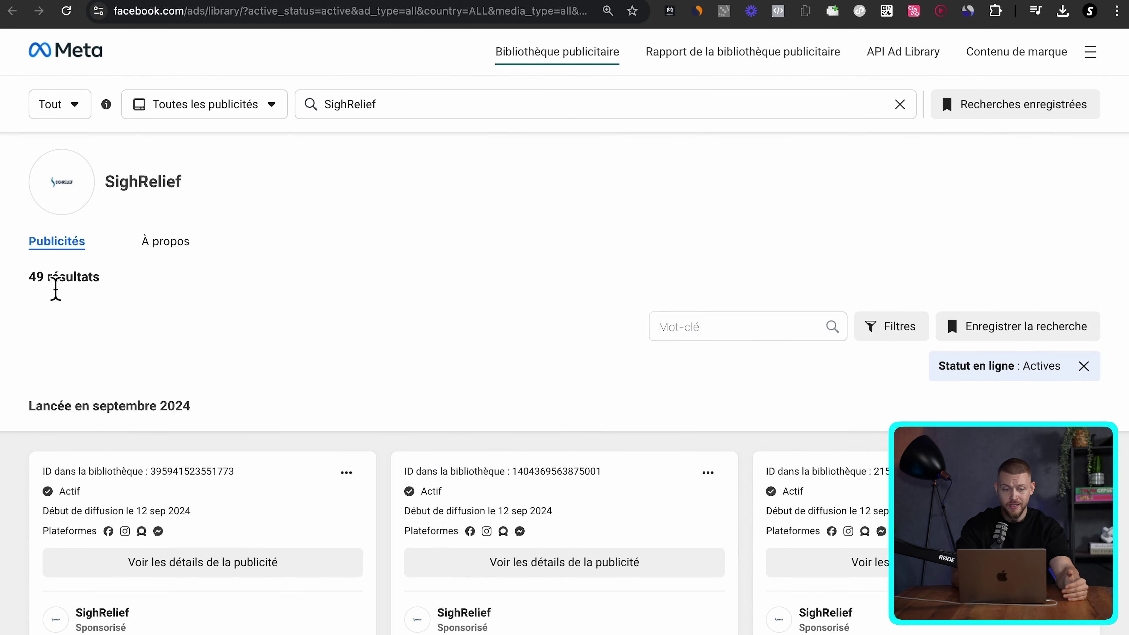
{"action": "left_click_drag", "start_coordinate": [28, 279], "coordinate": [78, 281]}
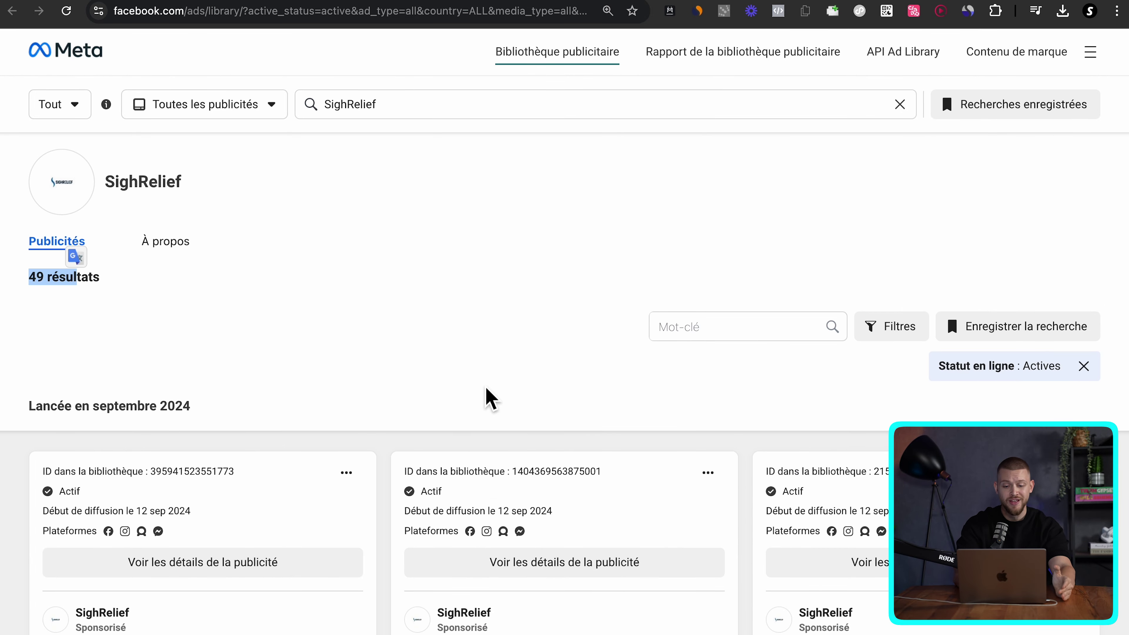
{"action": "scroll", "coordinate": [489, 397], "scroll_direction": "down", "scroll_amount": 1}
{"action": "scroll", "coordinate": [494, 395], "scroll_direction": "up", "scroll_amount": 1}
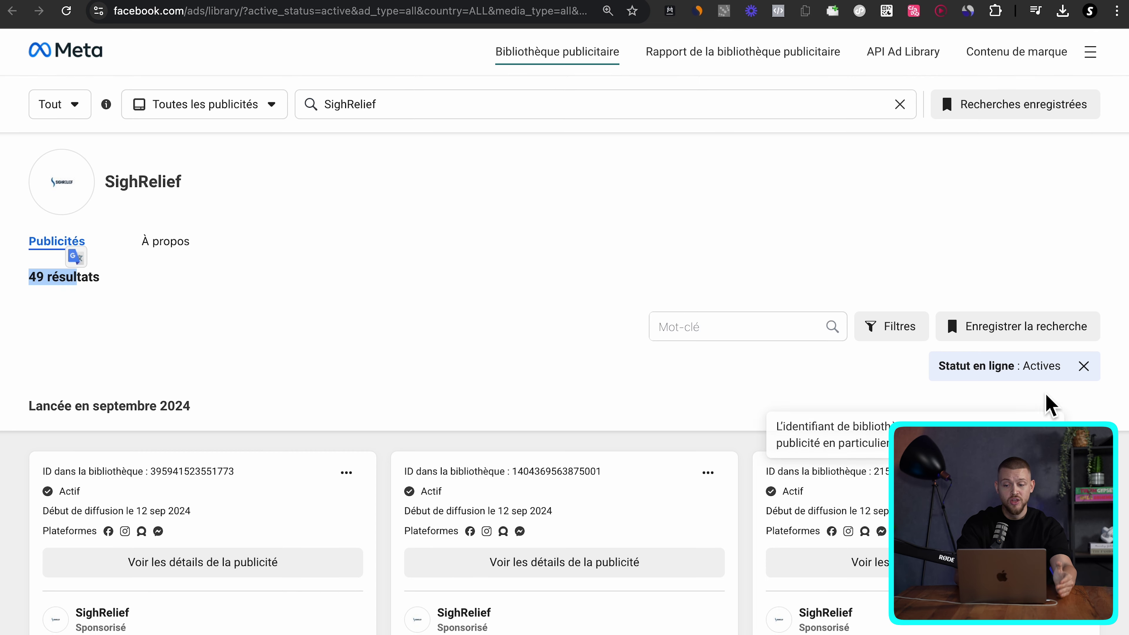
- Check SighRelief's ad count with the Actives filter removed, and set Statut en ligne back to Actives in the filters
{"action": "left_click_drag", "start_coordinate": [1023, 367], "coordinate": [1063, 373]}
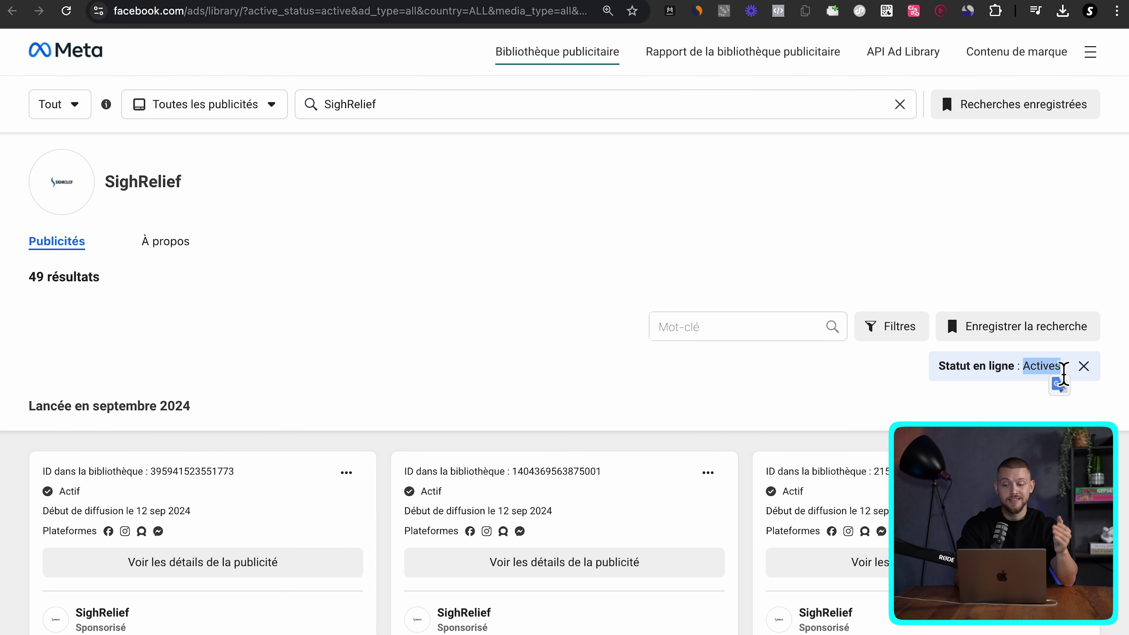
{"action": "left_click_drag", "start_coordinate": [963, 371], "coordinate": [1059, 370]}
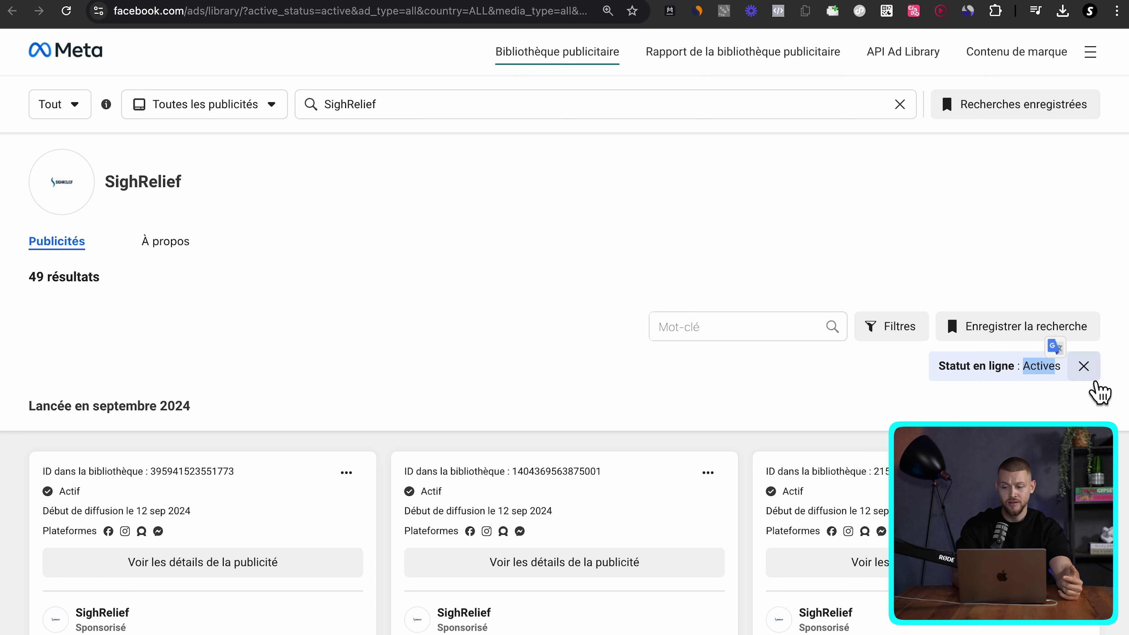
{"action": "left_click", "coordinate": [1085, 367]}
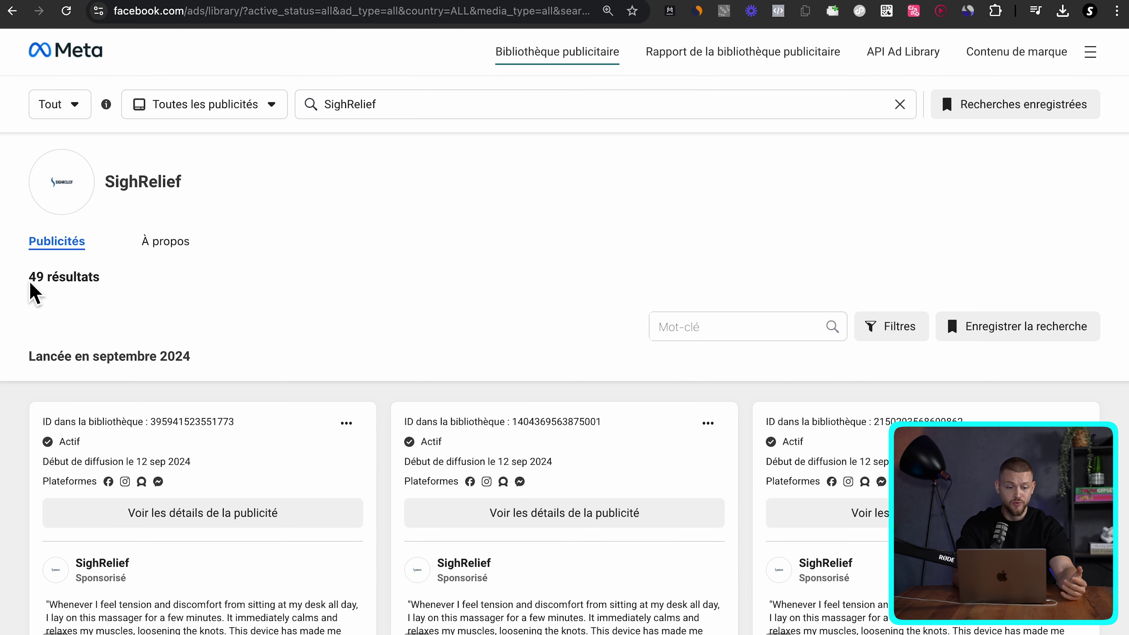
{"action": "left_click_drag", "start_coordinate": [30, 289], "coordinate": [125, 294]}
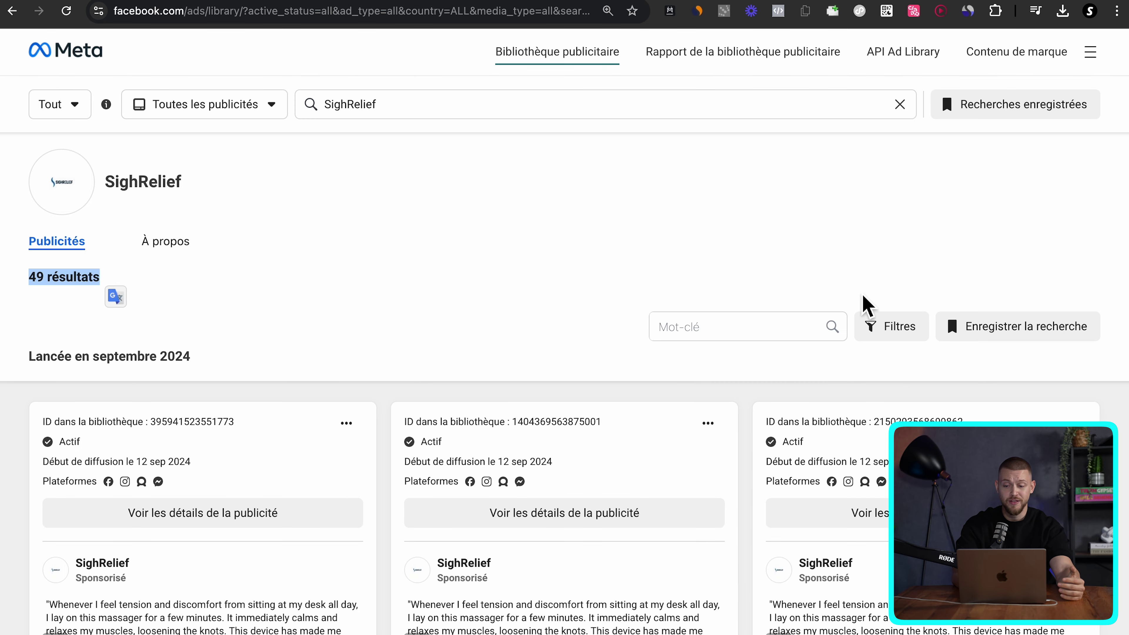
{"action": "left_click", "coordinate": [66, 298]}
{"action": "left_click_drag", "start_coordinate": [30, 284], "coordinate": [133, 290]}
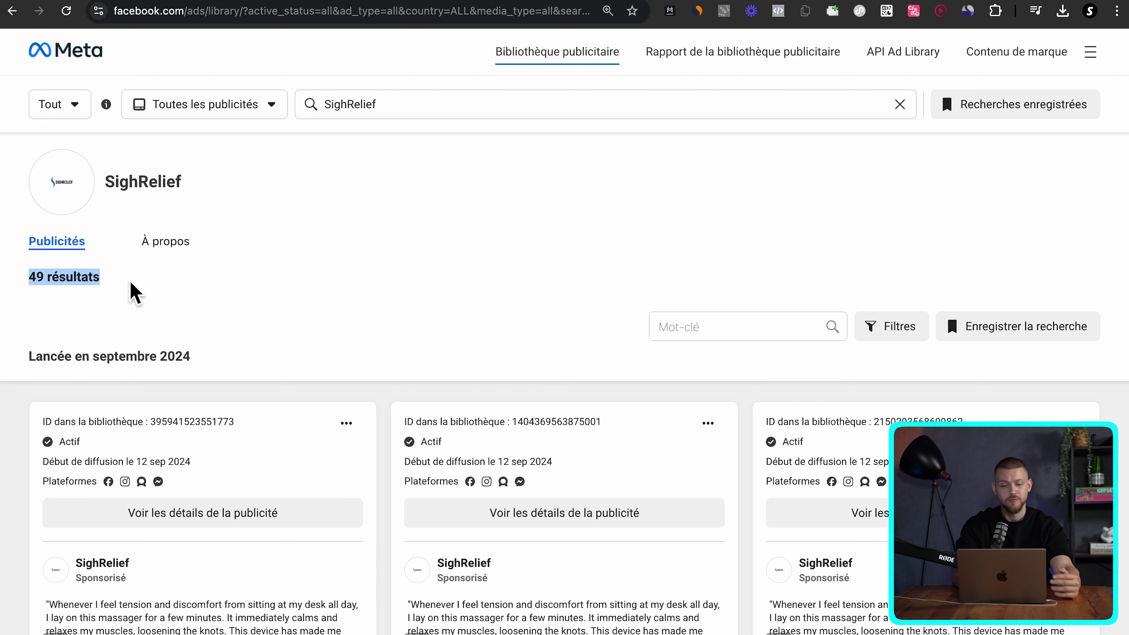
{"action": "left_click", "coordinate": [906, 340]}
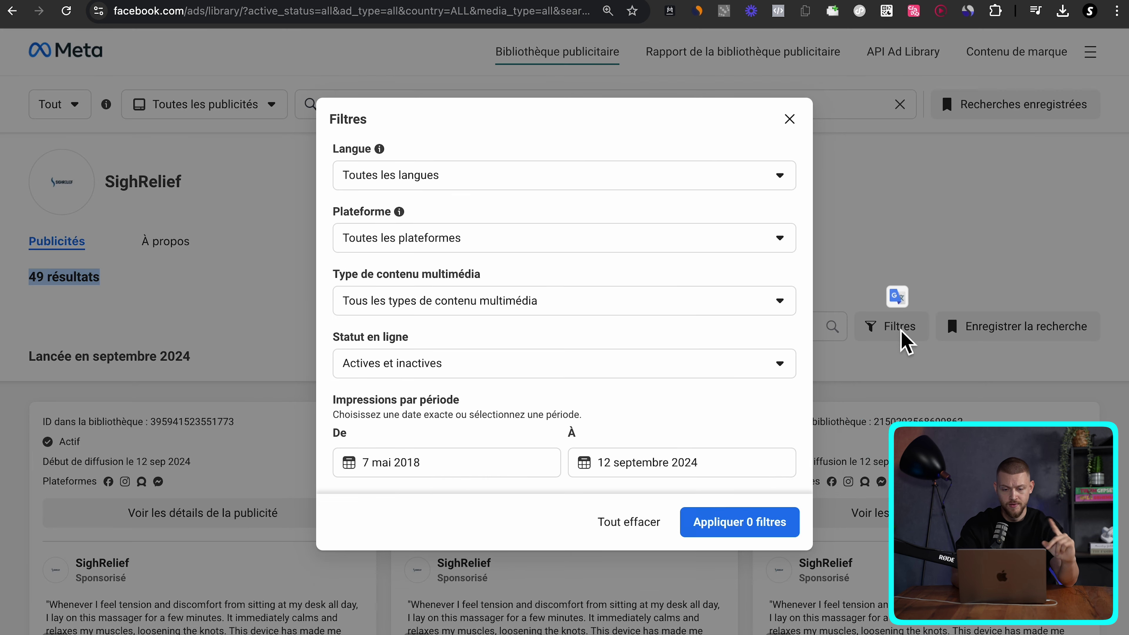
{"action": "left_click", "coordinate": [489, 371]}
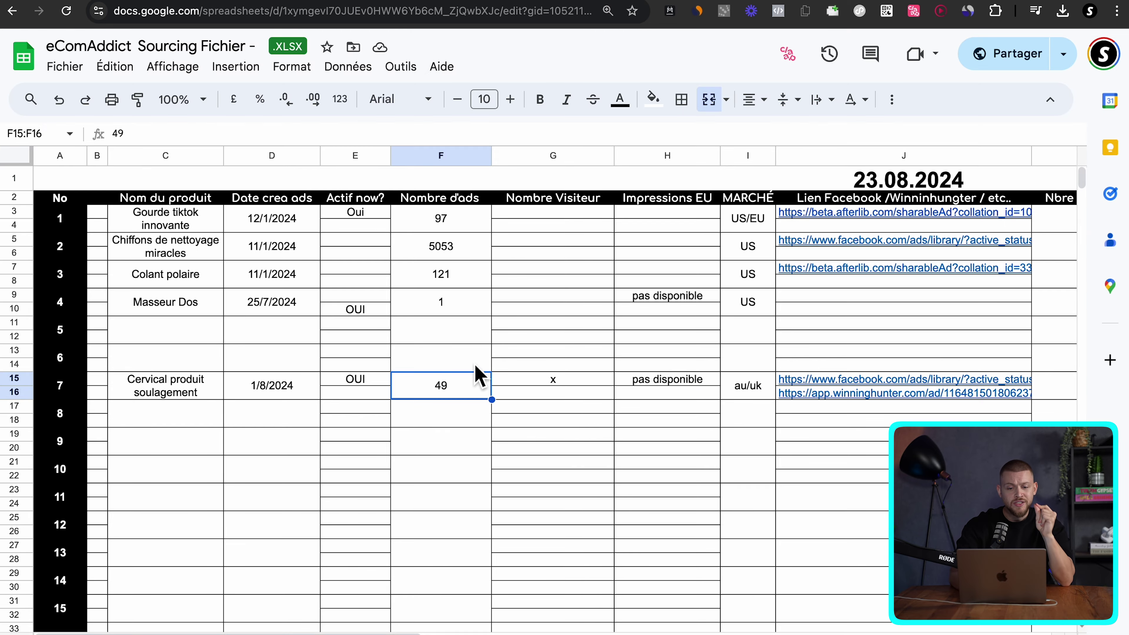
- Select the Nombre d'ads header and the cervical product's entry in the spreadsheet, and highlight the Actives status on SighRelief's Meta page
{"action": "left_click", "coordinate": [418, 201]}
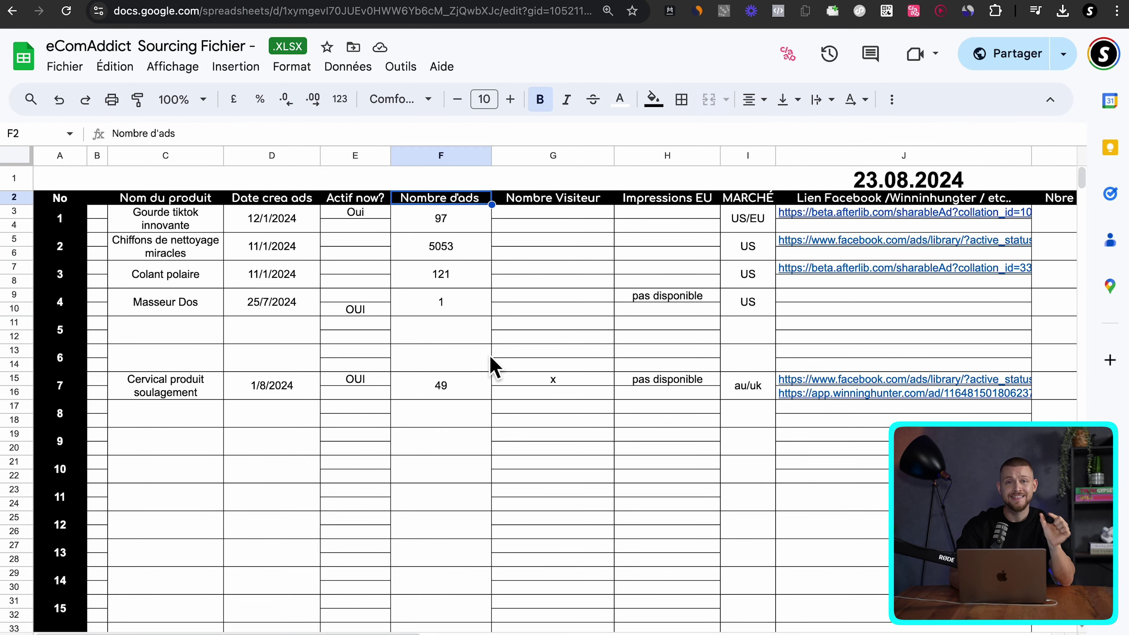
{"action": "left_click", "coordinate": [467, 385]}
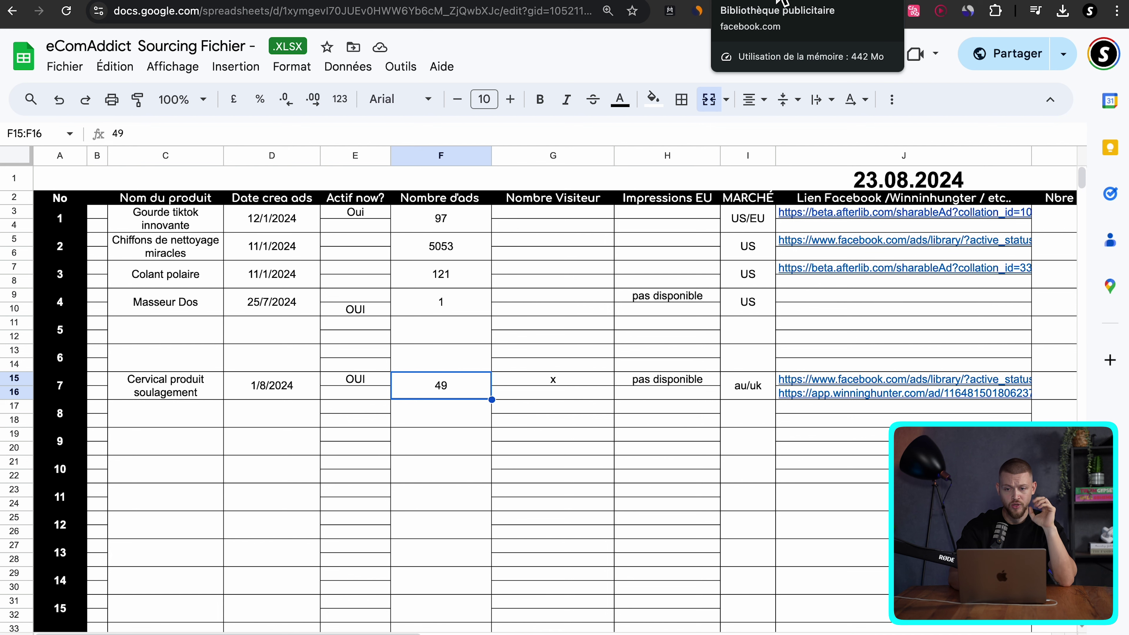
{"action": "left_click", "coordinate": [782, 2]}
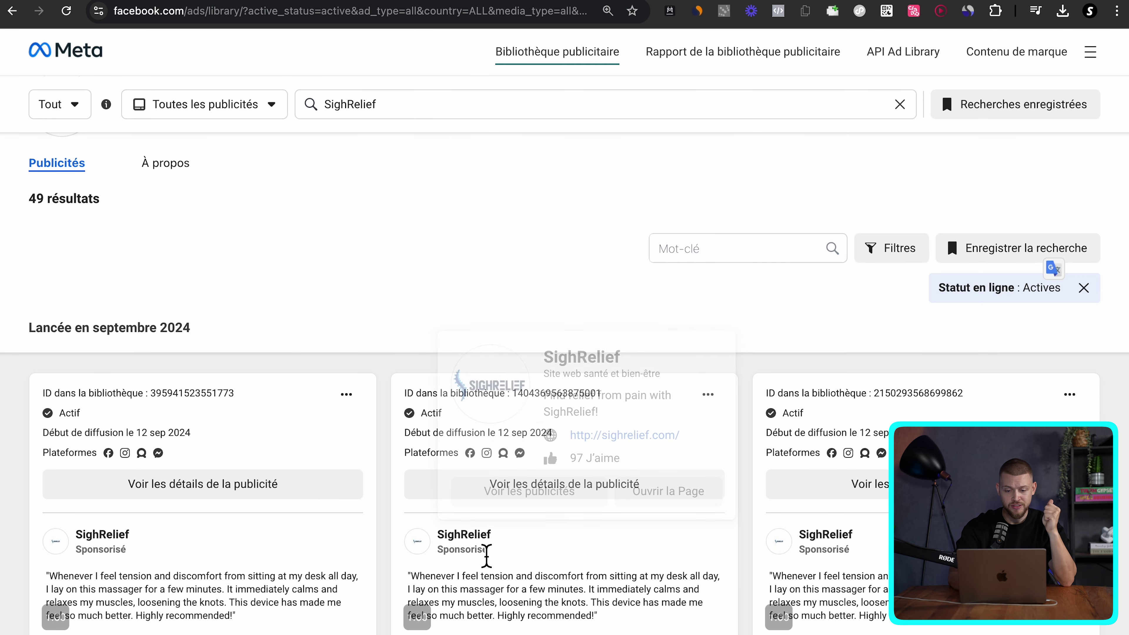
{"action": "mouse_move", "coordinate": [477, 546]}
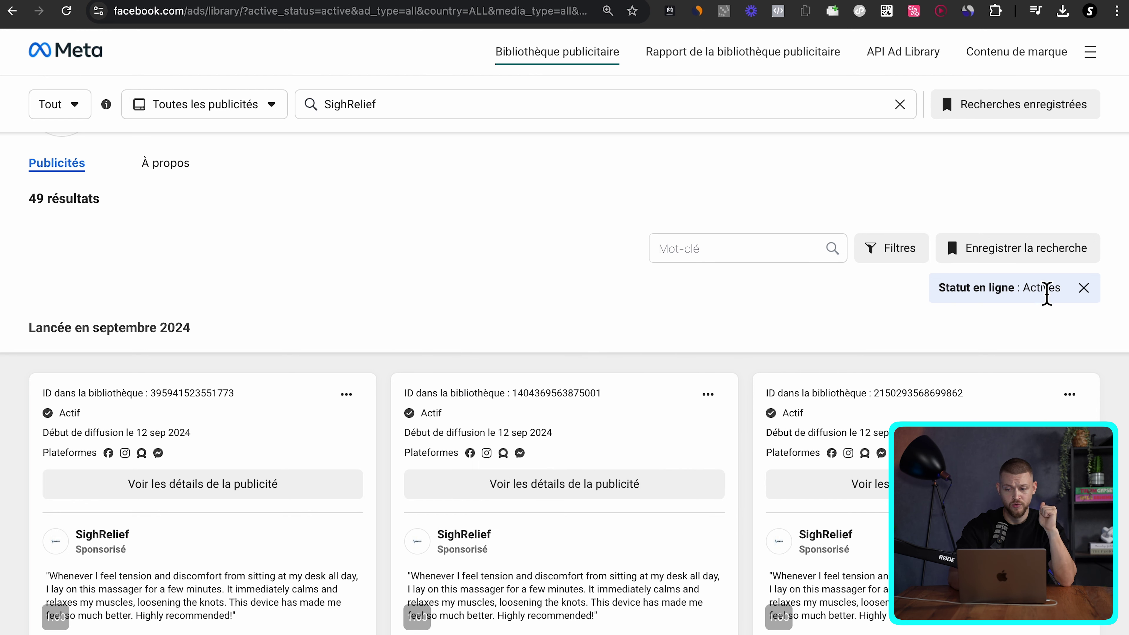
{"action": "double_click", "coordinate": [1031, 294]}
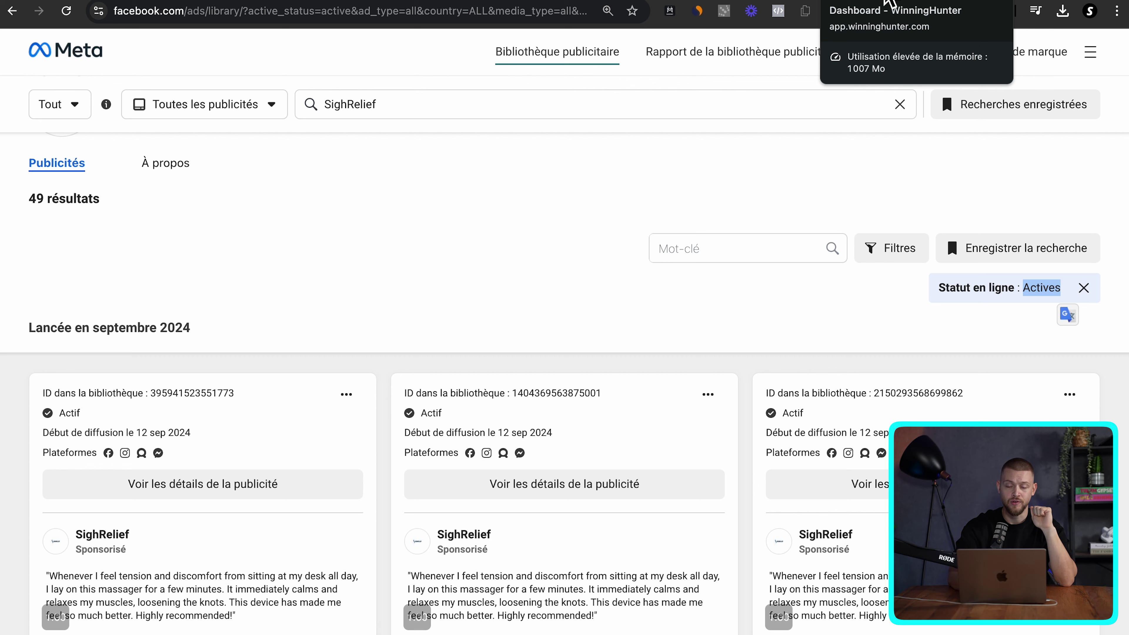
- Switch to the sighrelief.com results in WinningHunter, view the advertiser's Page Ads and return to the ad list
{"action": "left_click", "coordinate": [886, 3]}
{"action": "left_click", "coordinate": [1101, 83]}
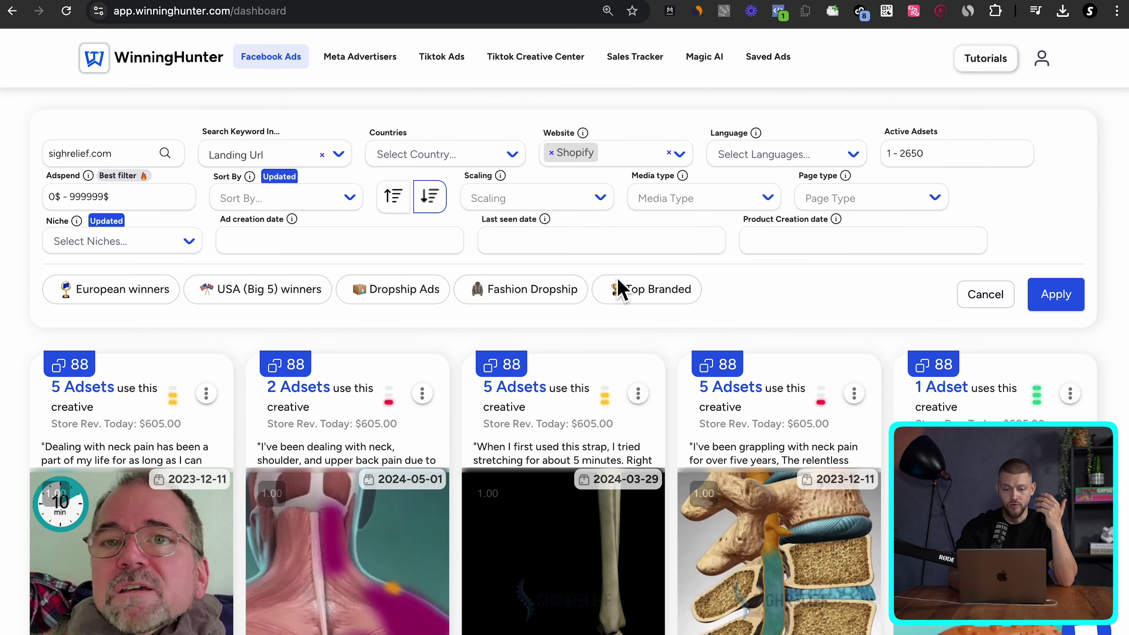
{"action": "left_click_drag", "start_coordinate": [134, 157], "coordinate": [20, 157]}
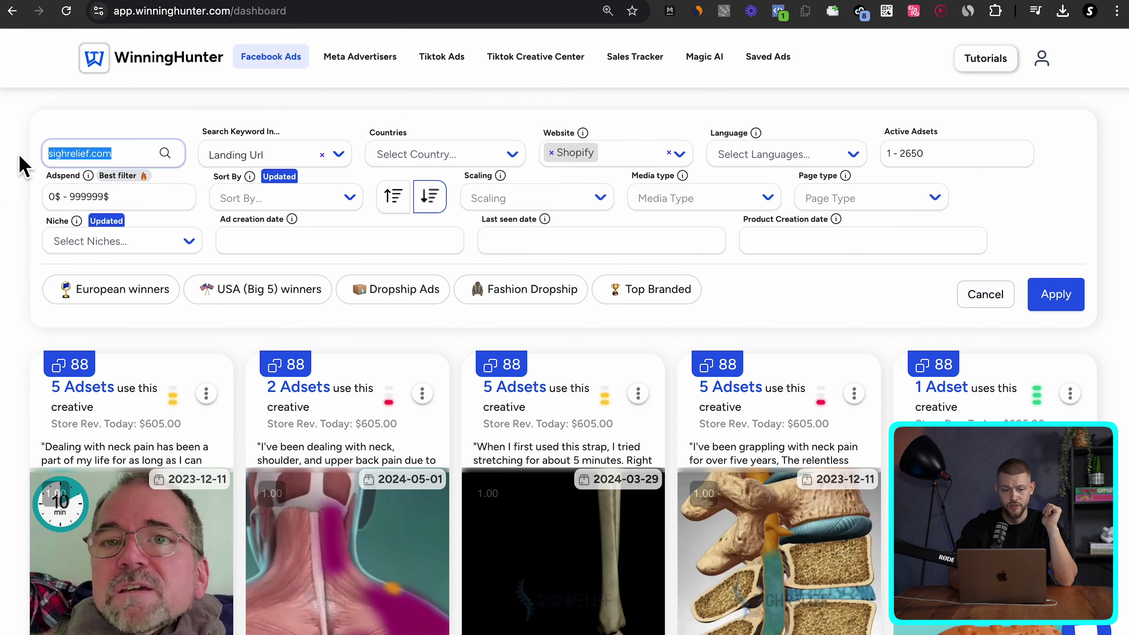
{"action": "scroll", "coordinate": [155, 307], "scroll_direction": "down", "scroll_amount": 2}
{"action": "left_click", "coordinate": [290, 295]}
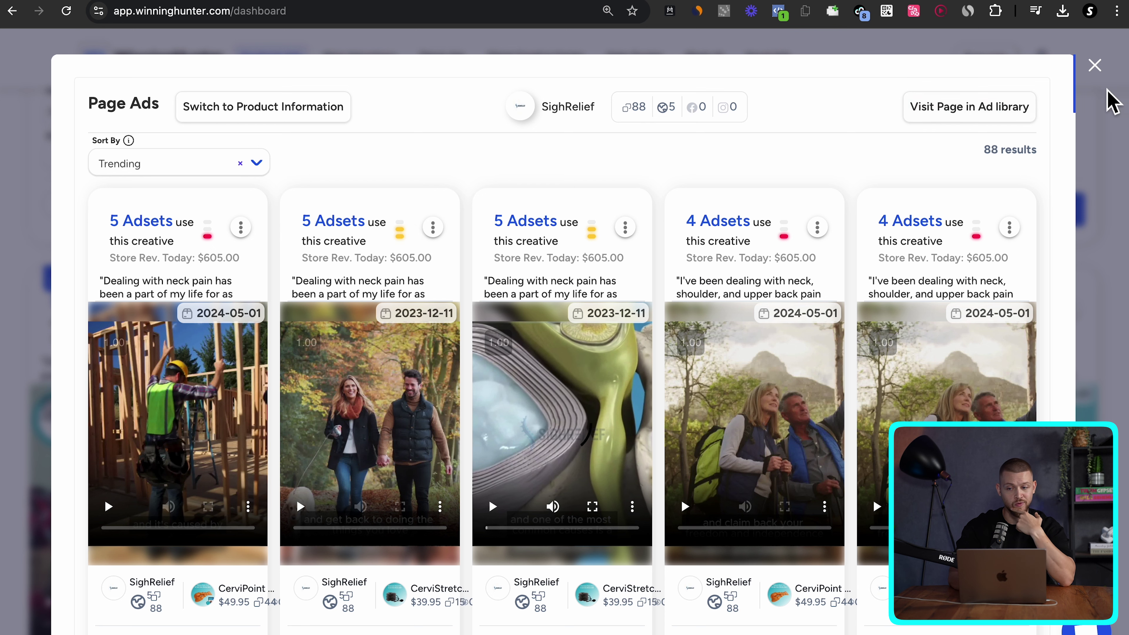
{"action": "left_click", "coordinate": [1110, 75]}
{"action": "scroll", "coordinate": [351, 240], "scroll_direction": "down", "scroll_amount": 2}
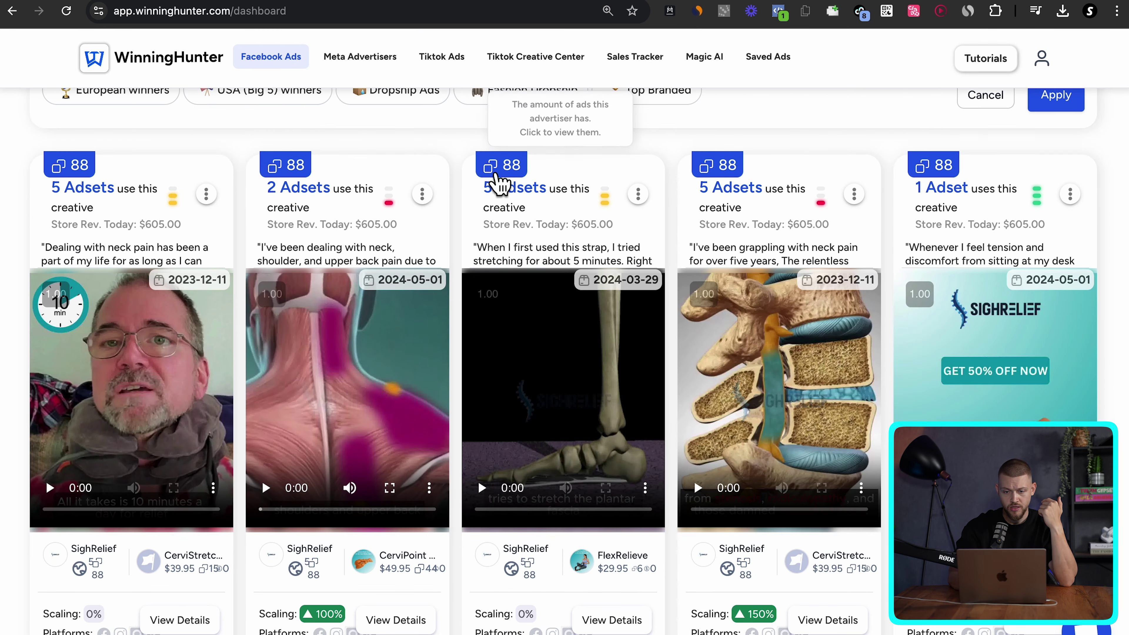
- Reopen SighRelief's Page Ads from an ad's counter, highlight the results count, examine the listed ads and close the window
{"action": "left_click", "coordinate": [303, 169]}
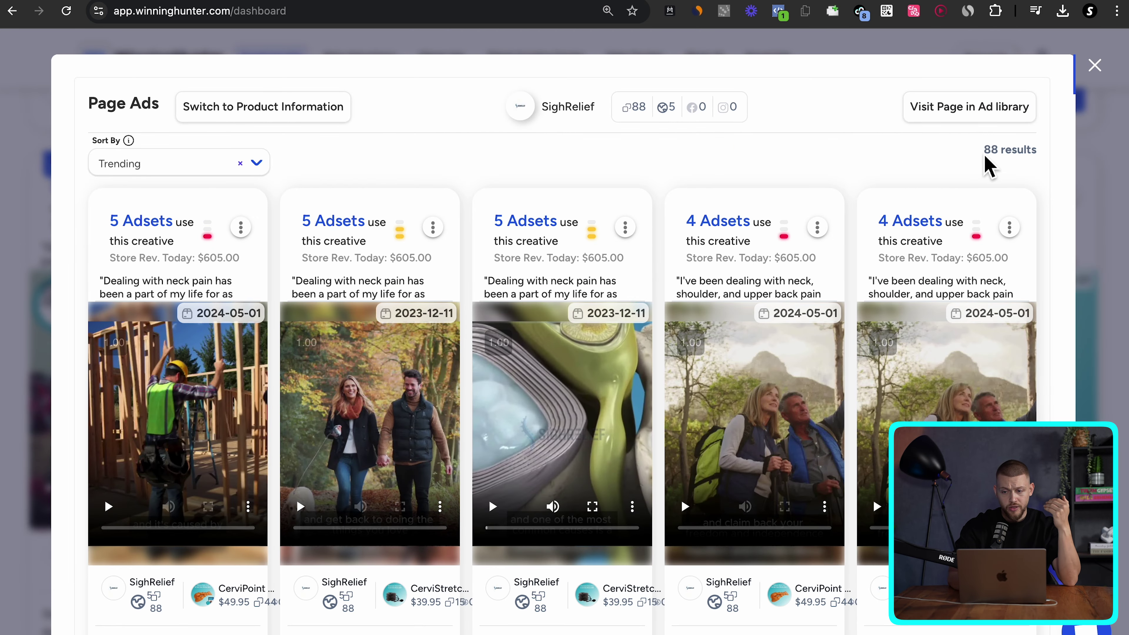
{"action": "left_click_drag", "start_coordinate": [984, 150], "coordinate": [1015, 153]}
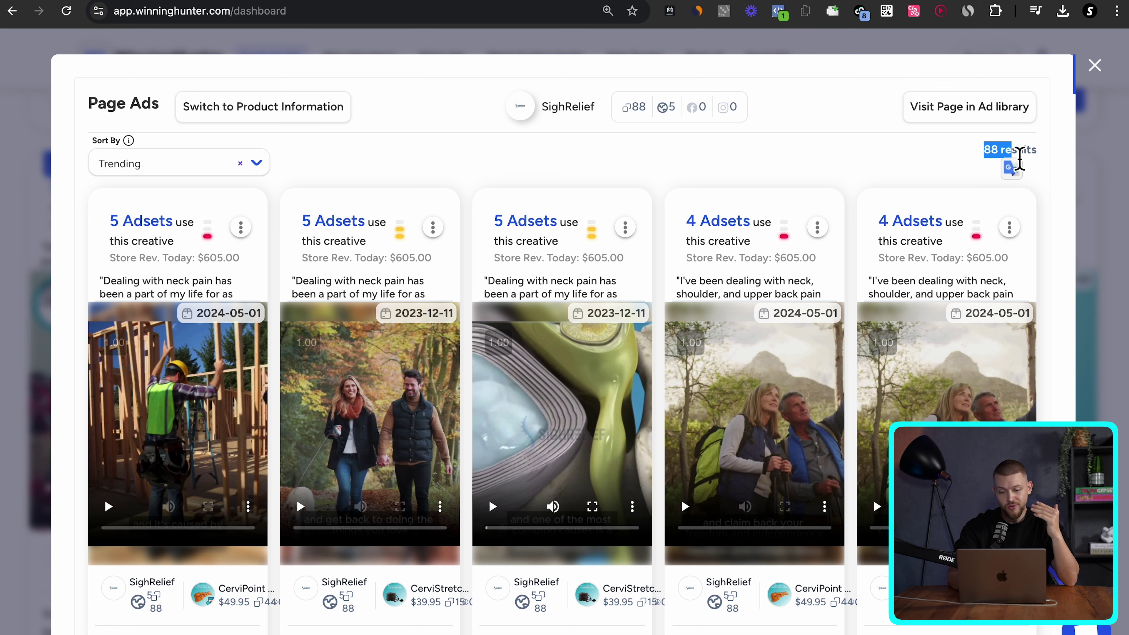
{"action": "left_click", "coordinate": [1026, 158]}
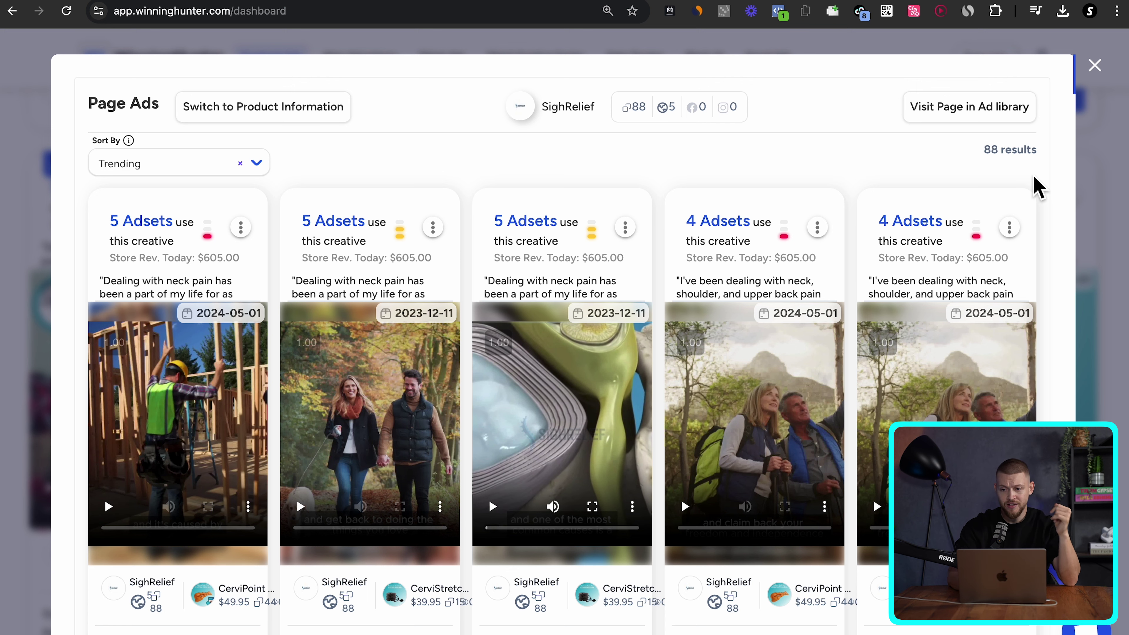
{"action": "scroll", "coordinate": [1037, 187], "scroll_direction": "down", "scroll_amount": 3}
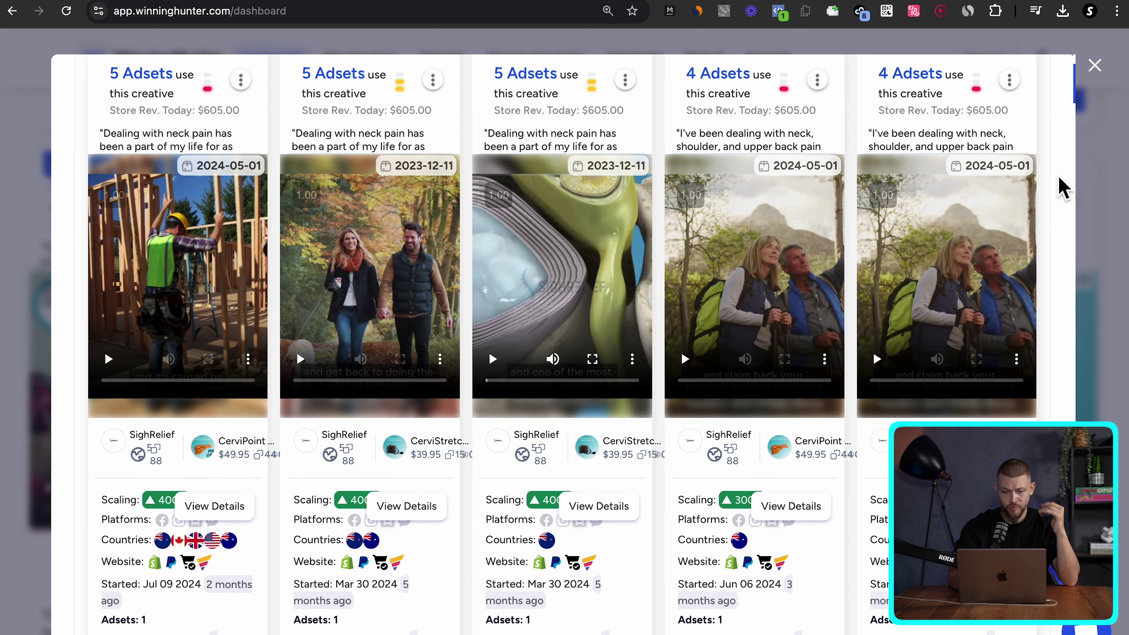
{"action": "scroll", "coordinate": [1059, 180], "scroll_direction": "up", "scroll_amount": 3}
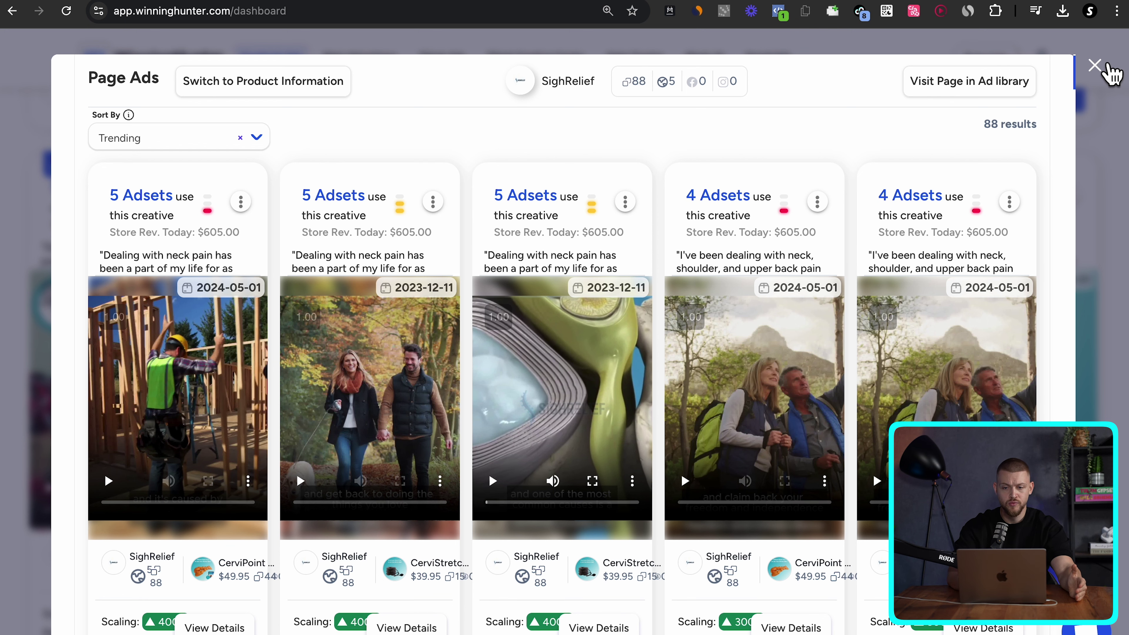
{"action": "left_click", "coordinate": [1094, 65]}
{"action": "scroll", "coordinate": [7, 181], "scroll_direction": "up", "scroll_amount": 4}
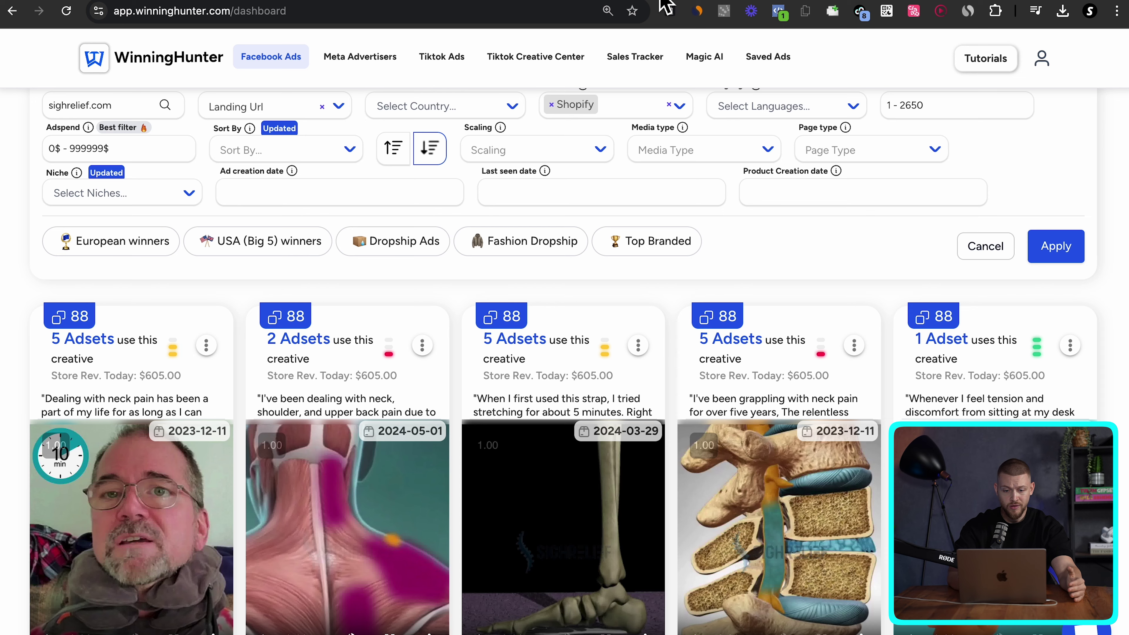
- Check the spreadsheet's ad count entry and examine the status and launch dates of SighRelief's active ads in the Meta Ad Library
{"action": "key", "text": "ctrl+Tab"}
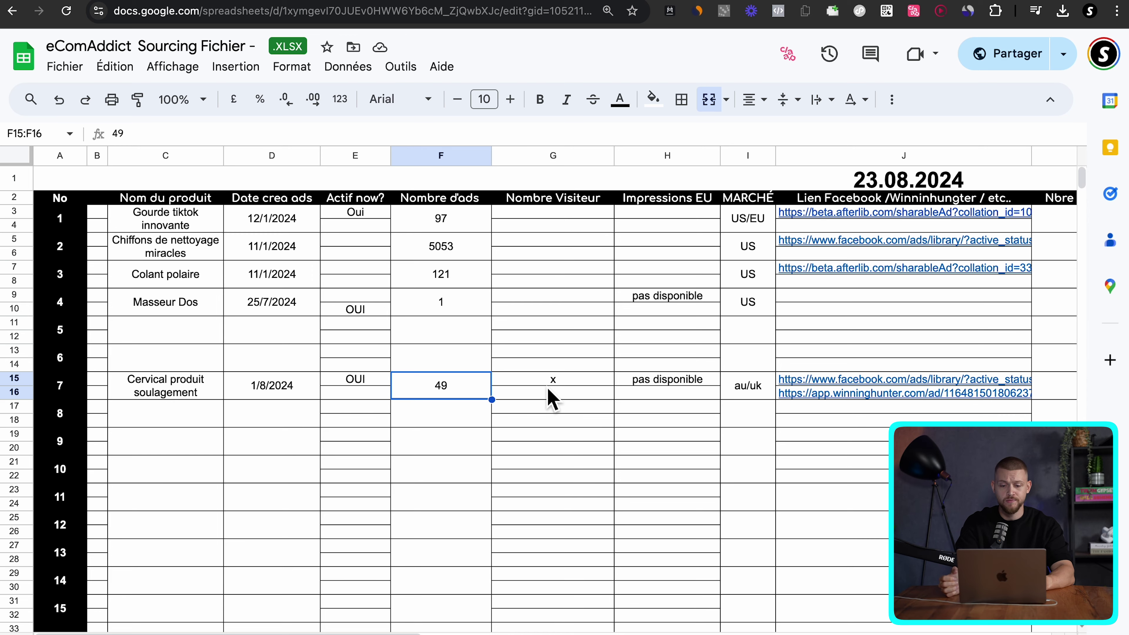
{"action": "left_click", "coordinate": [793, 2]}
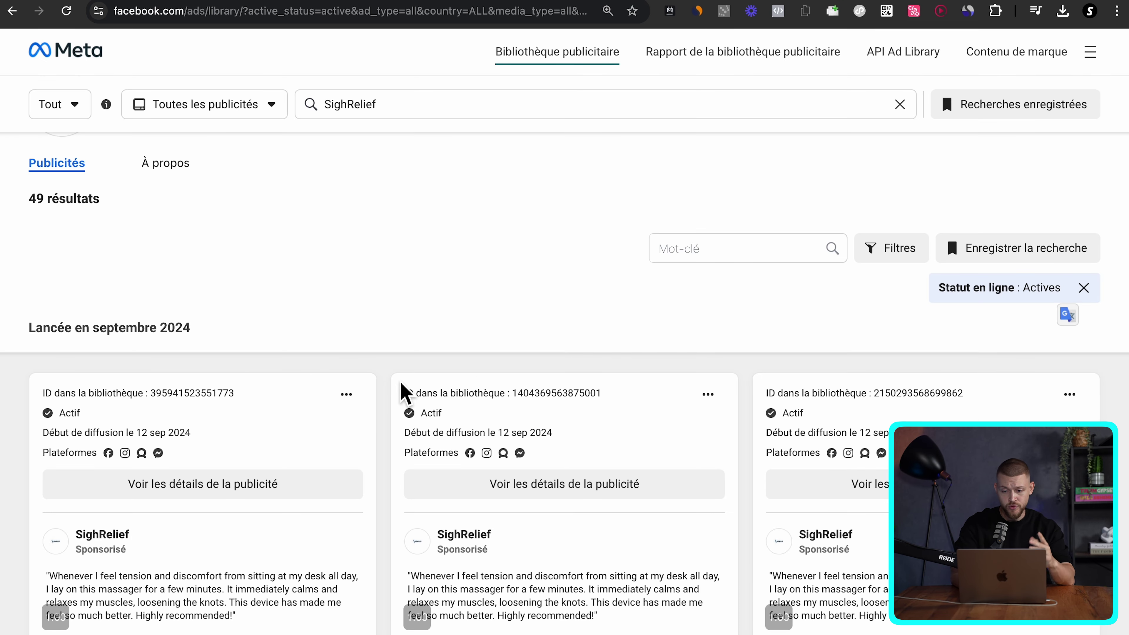
{"action": "scroll", "coordinate": [402, 391], "scroll_direction": "down", "scroll_amount": 3}
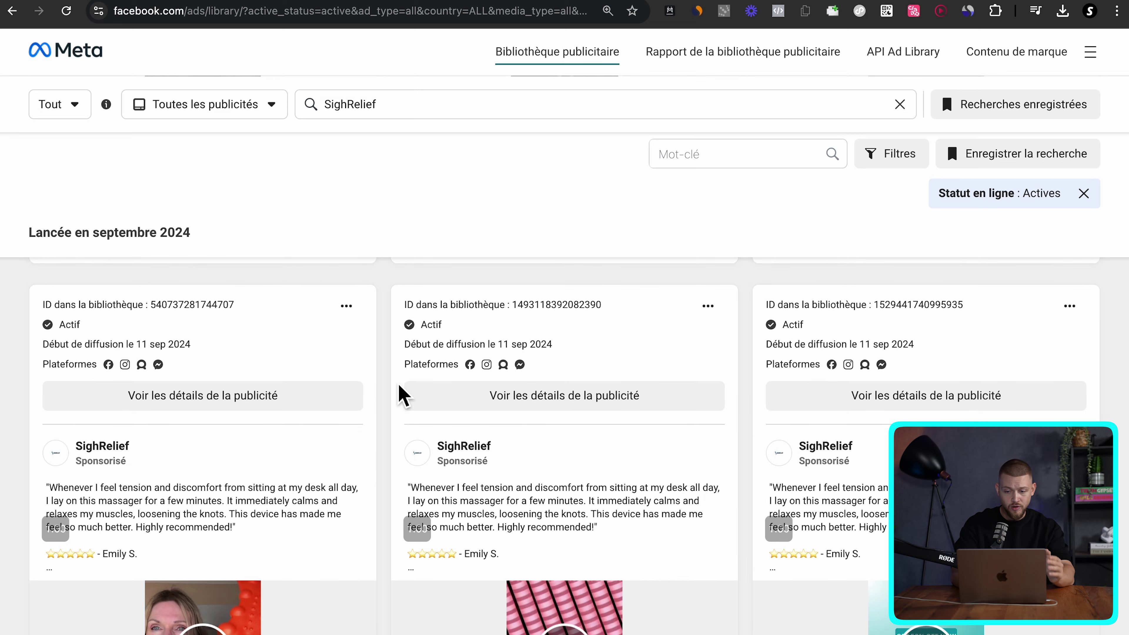
{"action": "scroll", "coordinate": [402, 392], "scroll_direction": "down", "scroll_amount": 5}
{"action": "scroll", "coordinate": [402, 393], "scroll_direction": "up", "scroll_amount": 2}
{"action": "scroll", "coordinate": [400, 389], "scroll_direction": "up", "scroll_amount": 4}
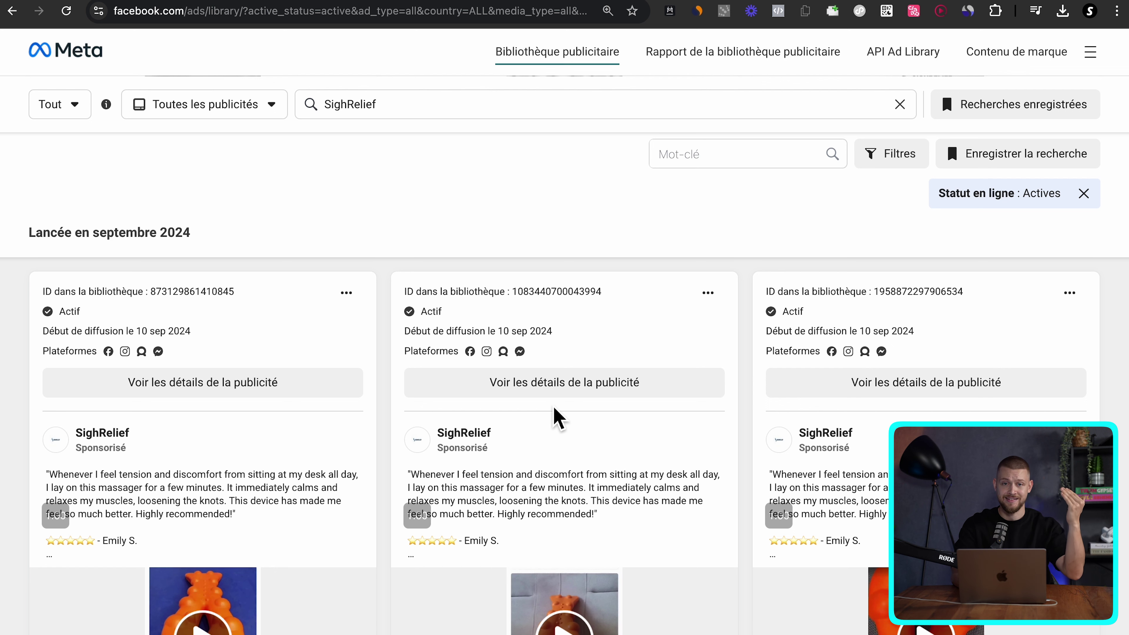
{"action": "scroll", "coordinate": [509, 343], "scroll_direction": "up", "scroll_amount": 5}
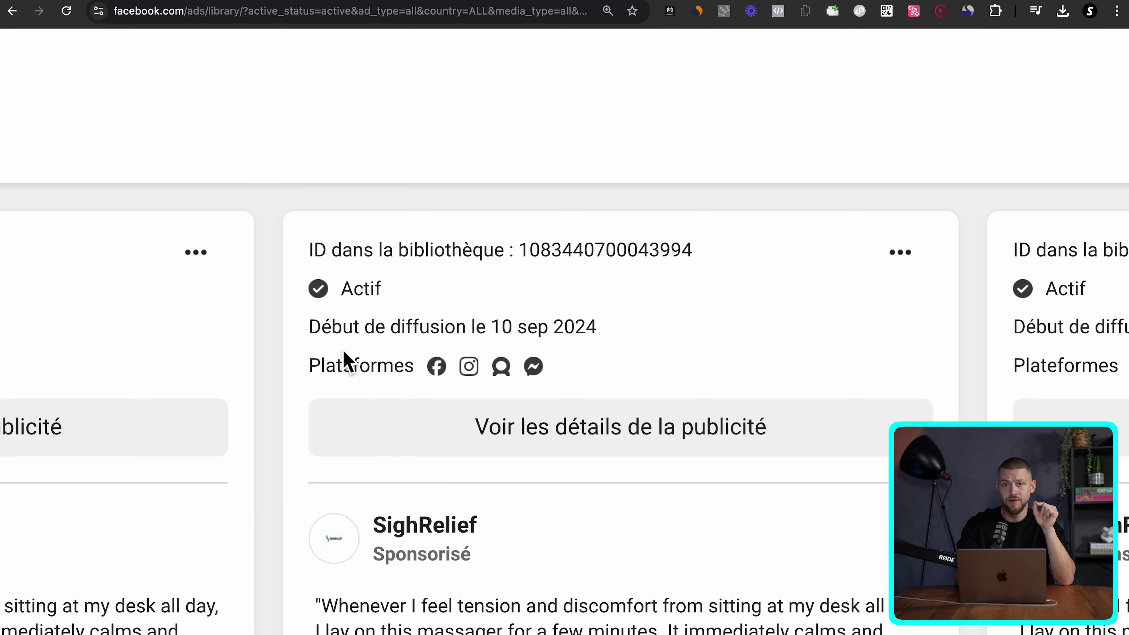
{"action": "key", "text": "super+minus"}
{"action": "key", "text": "super+minus"}
{"action": "key", "text": "super+minus"}
{"action": "key", "text": "super+minus"}
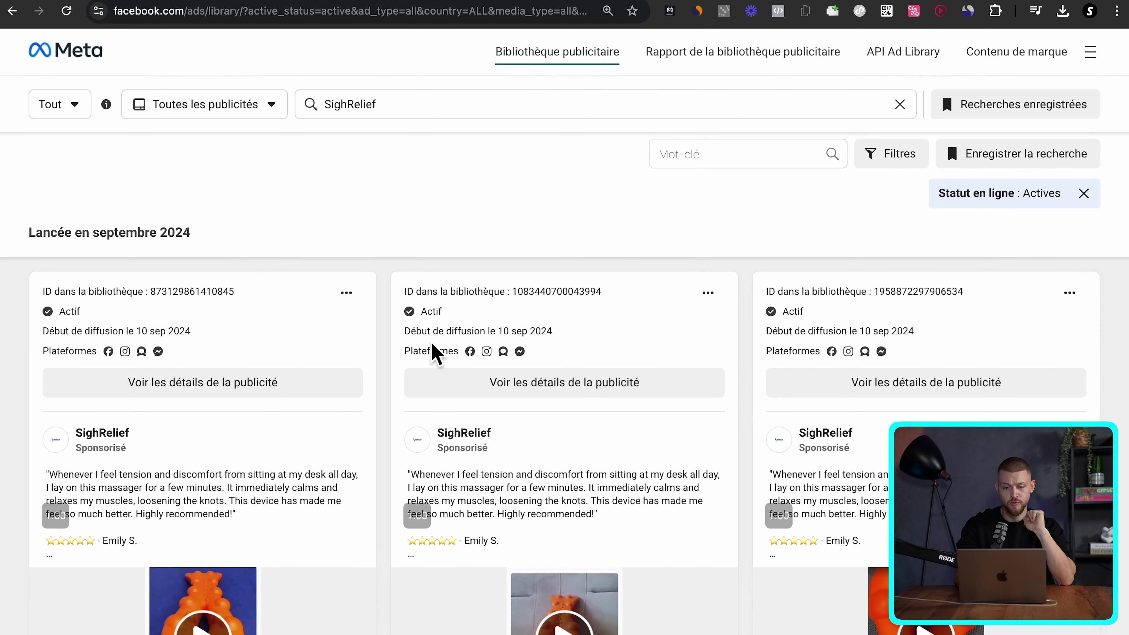
- Switch to the WinningHunter ad list, play the WhiteRows photo frame ad and adjust its sound volume
{"action": "key", "text": "ctrl+Tab"}
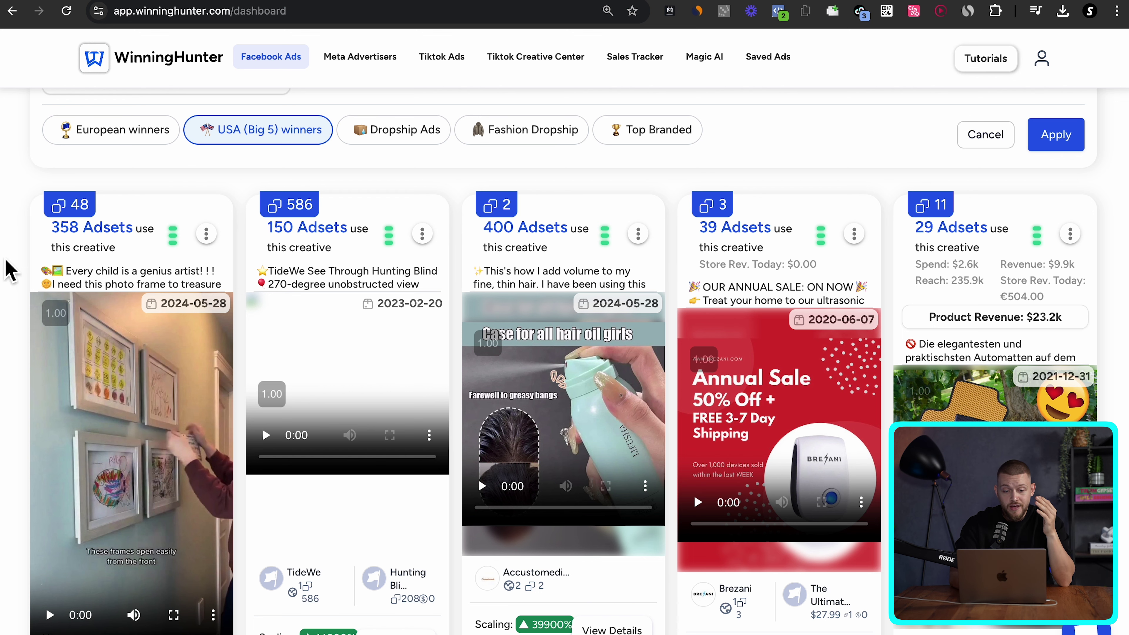
{"action": "scroll", "coordinate": [5, 296], "scroll_direction": "down", "scroll_amount": 2}
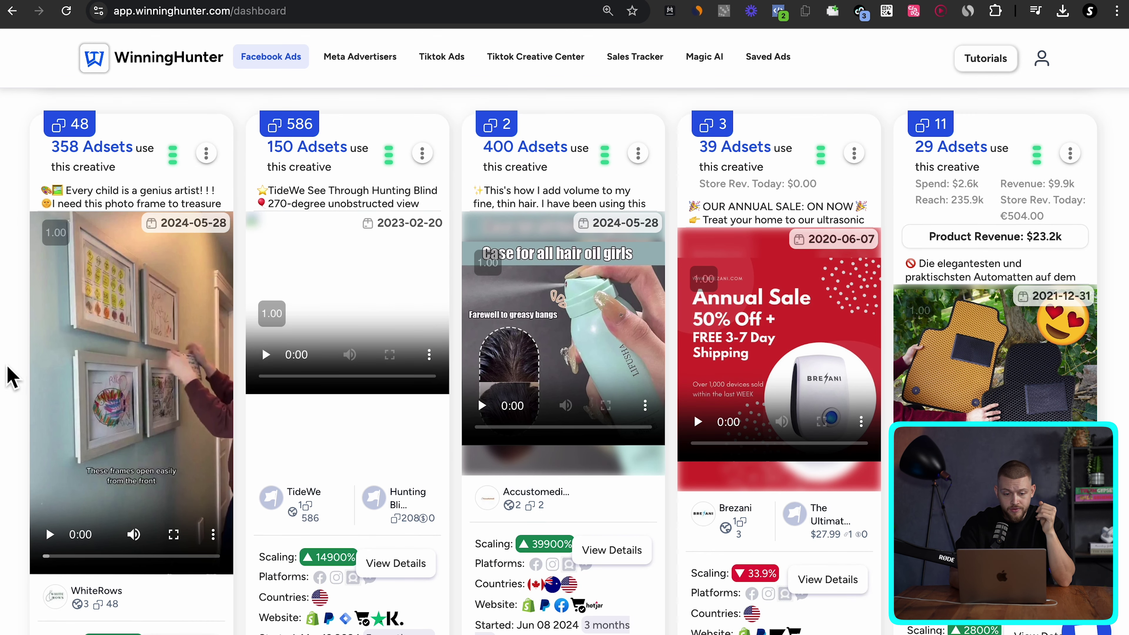
{"action": "left_click", "coordinate": [58, 469]}
{"action": "left_click_drag", "start_coordinate": [142, 535], "coordinate": [103, 535]}
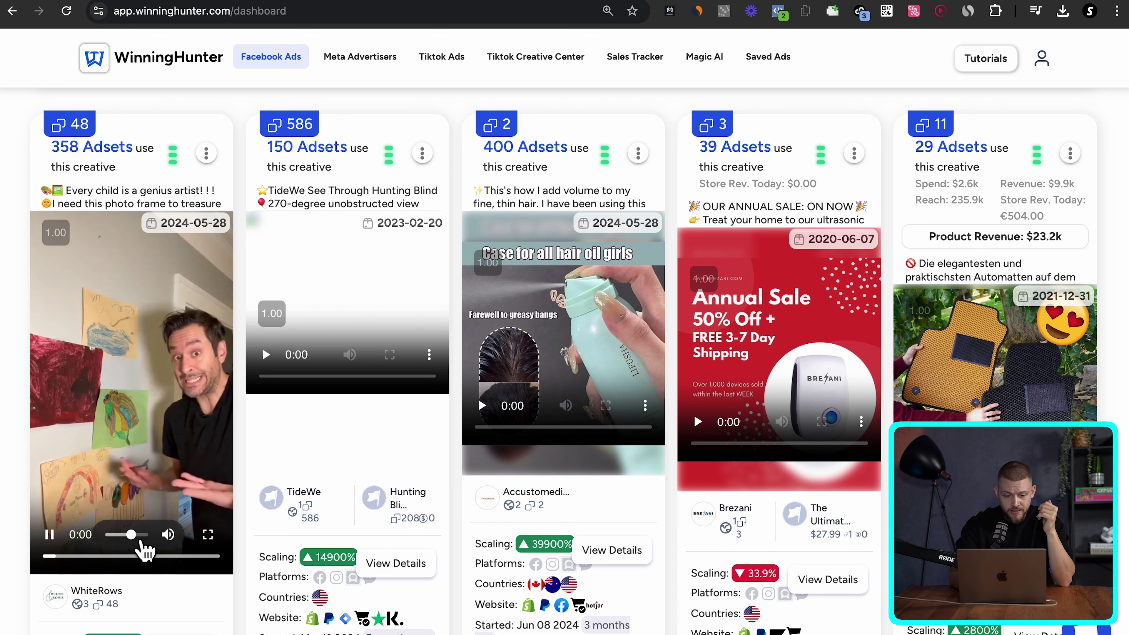
- Open WhiteRows' Page Ads in WinningHunter and visit the advertiser's page in the Meta Ad Library
{"action": "left_click", "coordinate": [74, 132]}
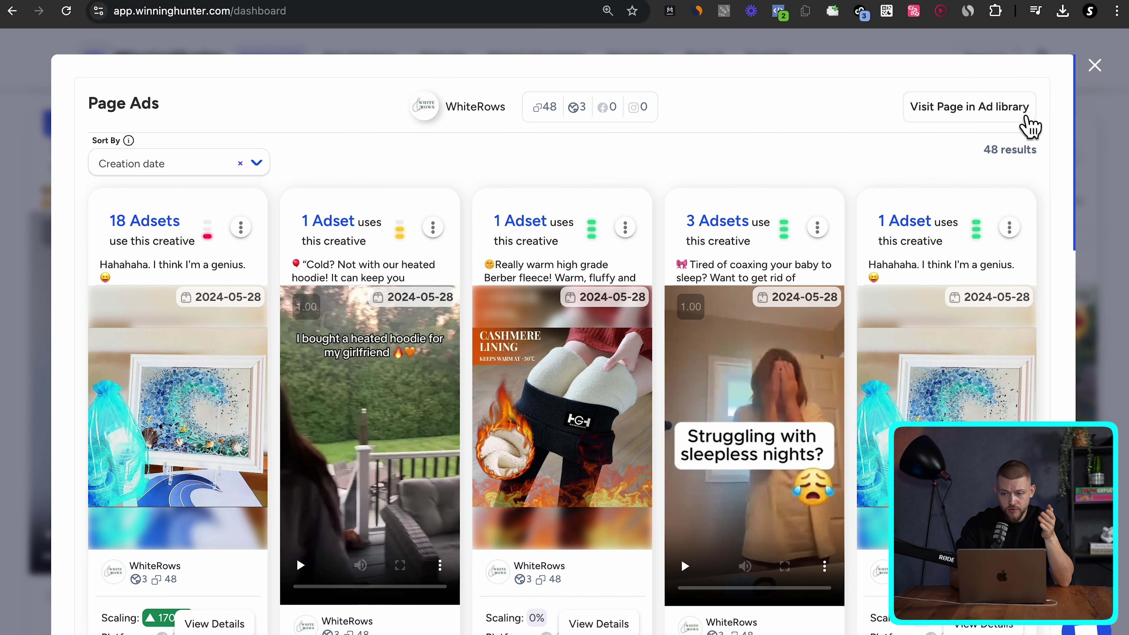
{"action": "left_click", "coordinate": [1101, 77]}
{"action": "key", "text": "ctrl+Tab"}
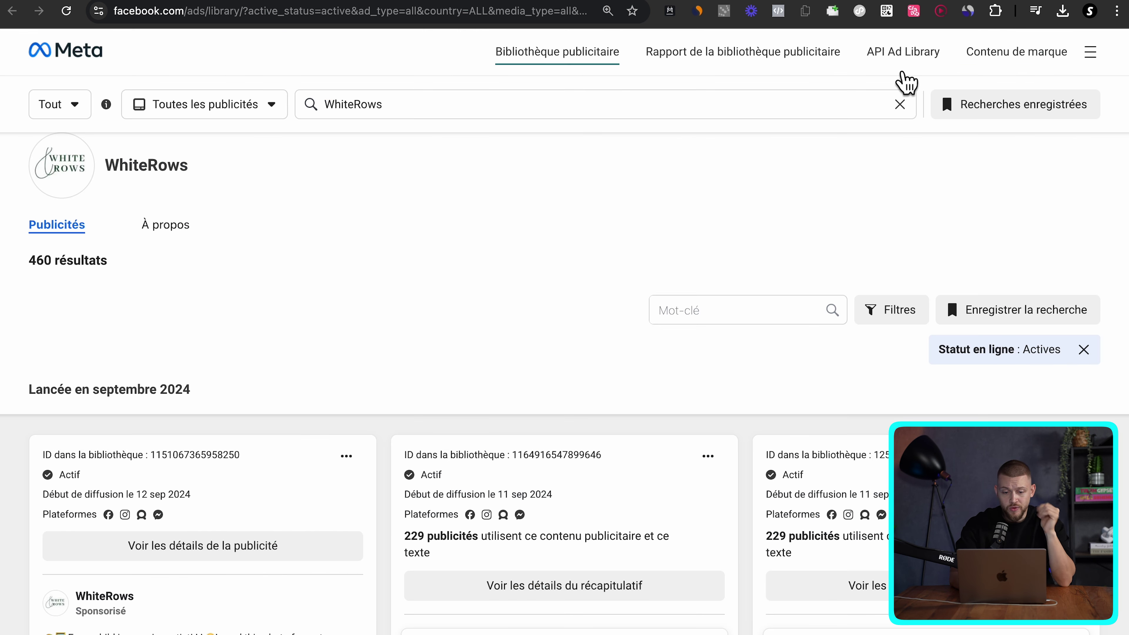
- Examine WhiteRows' active ads and highlight the number of ads sharing the photo frame creative
{"action": "scroll", "coordinate": [297, 443], "scroll_direction": "down", "scroll_amount": 5}
{"action": "scroll", "coordinate": [396, 441], "scroll_direction": "up", "scroll_amount": 3}
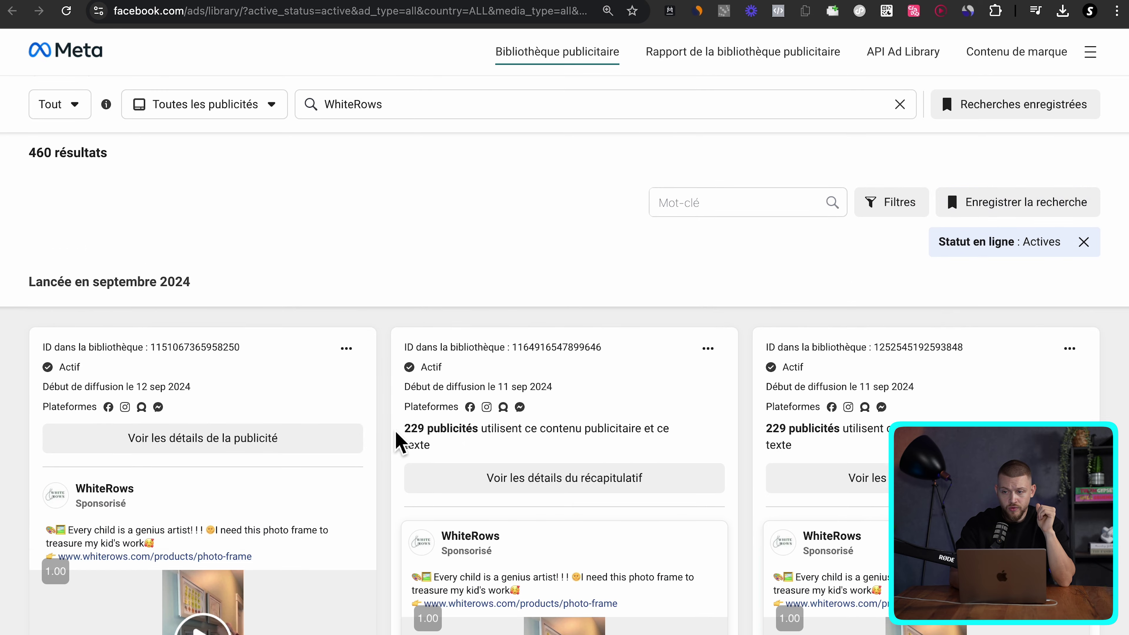
{"action": "scroll", "coordinate": [395, 441], "scroll_direction": "down", "scroll_amount": 2}
{"action": "scroll", "coordinate": [615, 479], "scroll_direction": "down", "scroll_amount": 3}
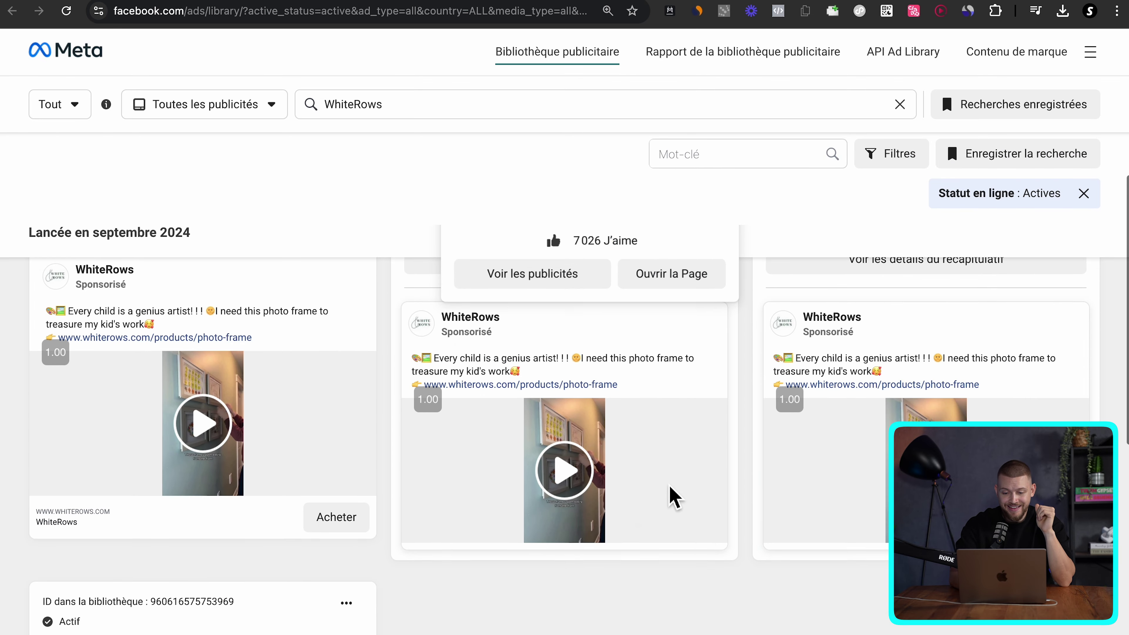
{"action": "scroll", "coordinate": [600, 492], "scroll_direction": "up", "scroll_amount": 5}
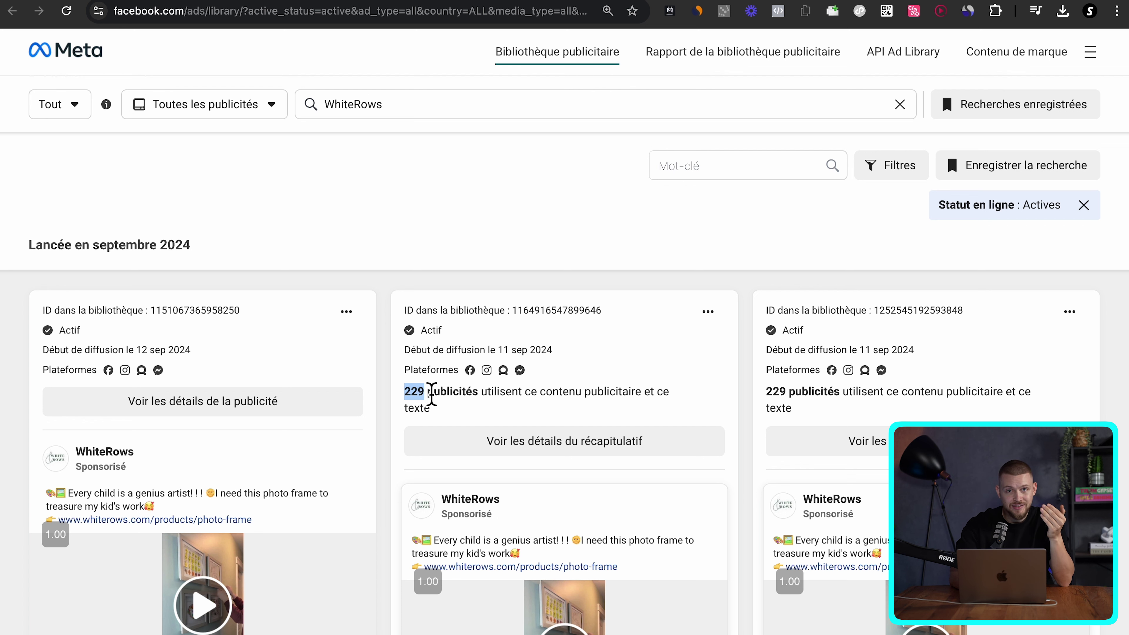
{"action": "scroll", "coordinate": [627, 516], "scroll_direction": "down", "scroll_amount": 1}
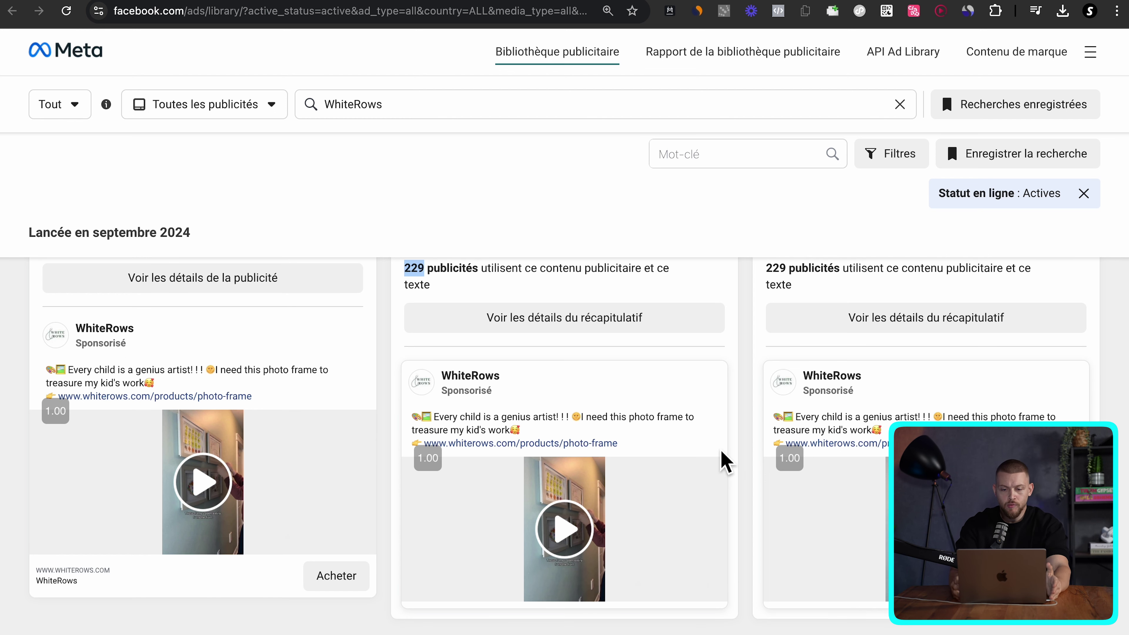
{"action": "scroll", "coordinate": [724, 462], "scroll_direction": "up", "scroll_amount": 3}
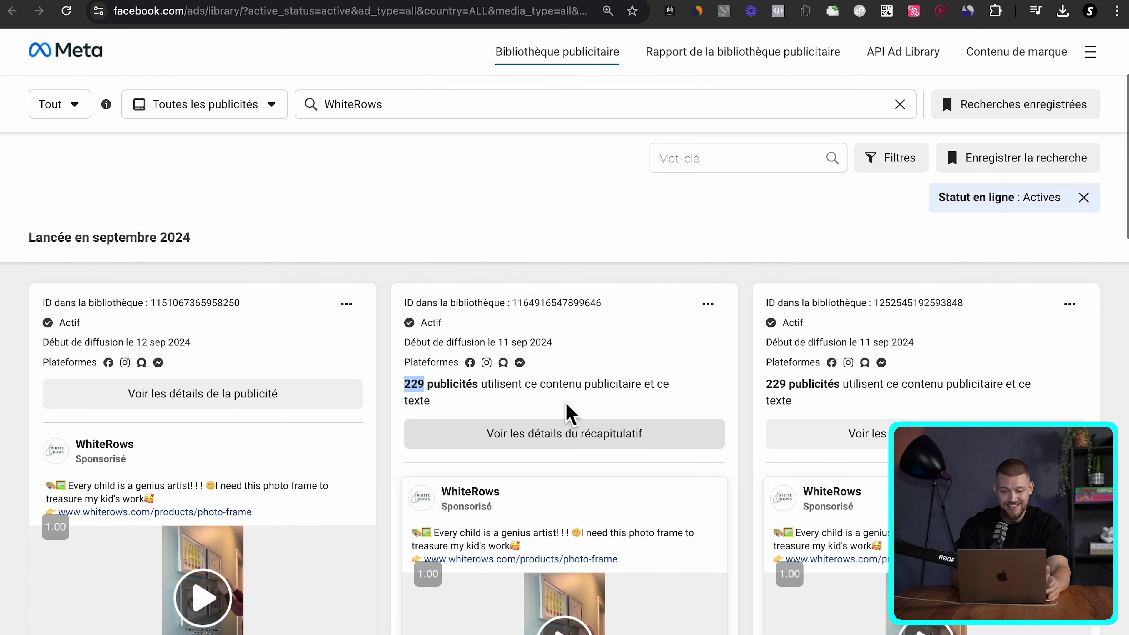
- Highlight the full ad count label on the second photo frame ad, and highlight only its number again
{"action": "left_click_drag", "start_coordinate": [405, 384], "coordinate": [480, 386]}
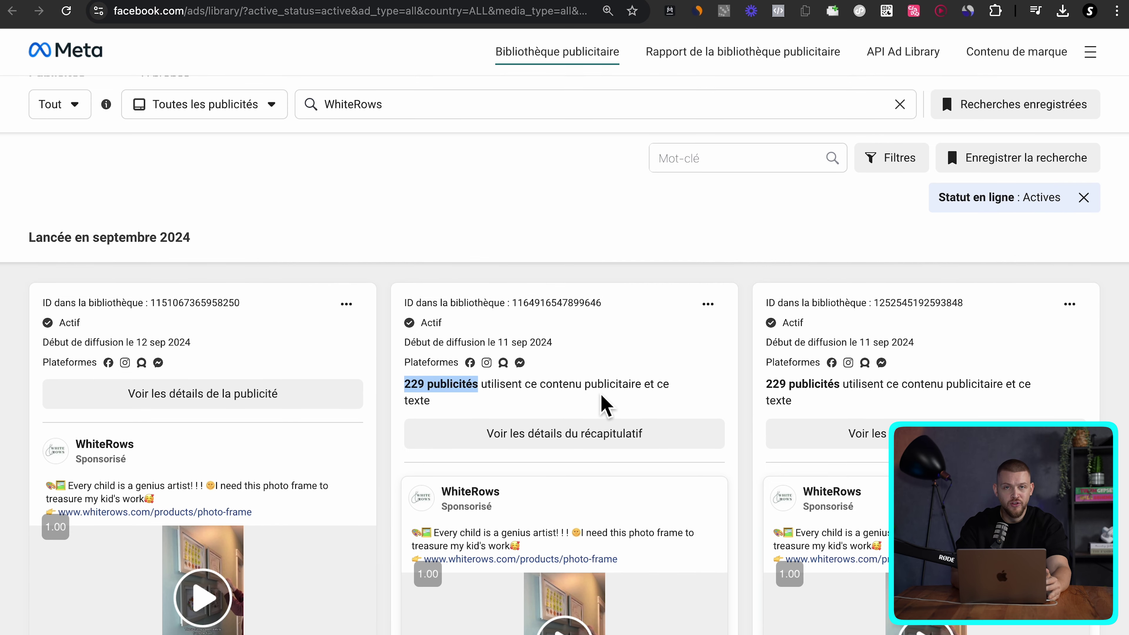
{"action": "scroll", "coordinate": [656, 367], "scroll_direction": "down", "scroll_amount": 3}
{"action": "scroll", "coordinate": [653, 369], "scroll_direction": "up", "scroll_amount": 1}
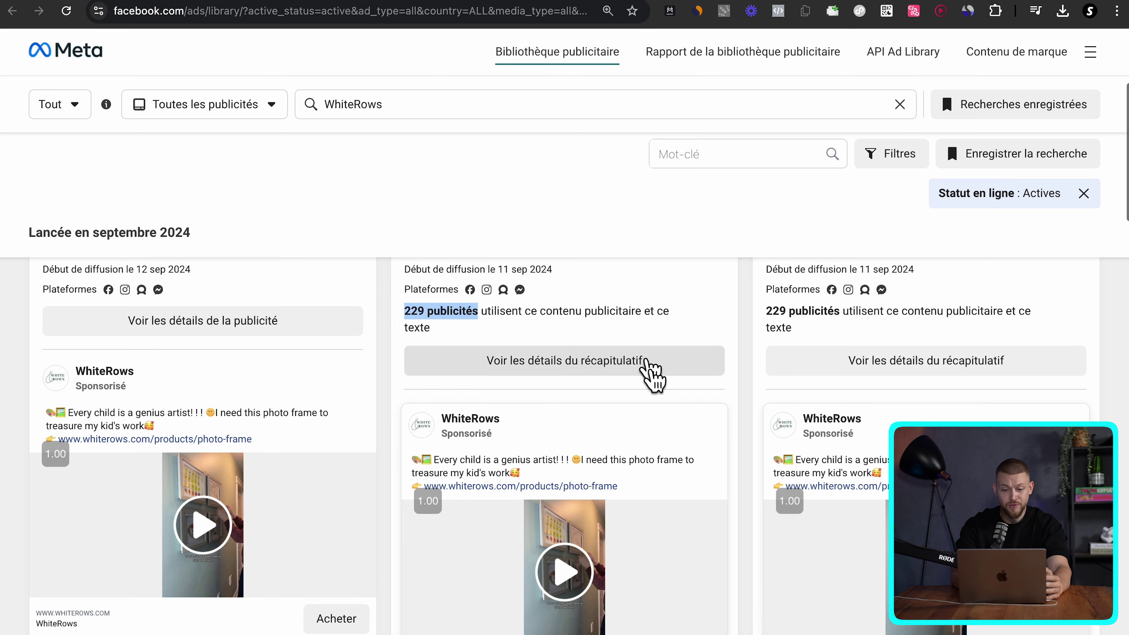
{"action": "left_click_drag", "start_coordinate": [403, 320], "coordinate": [476, 317]}
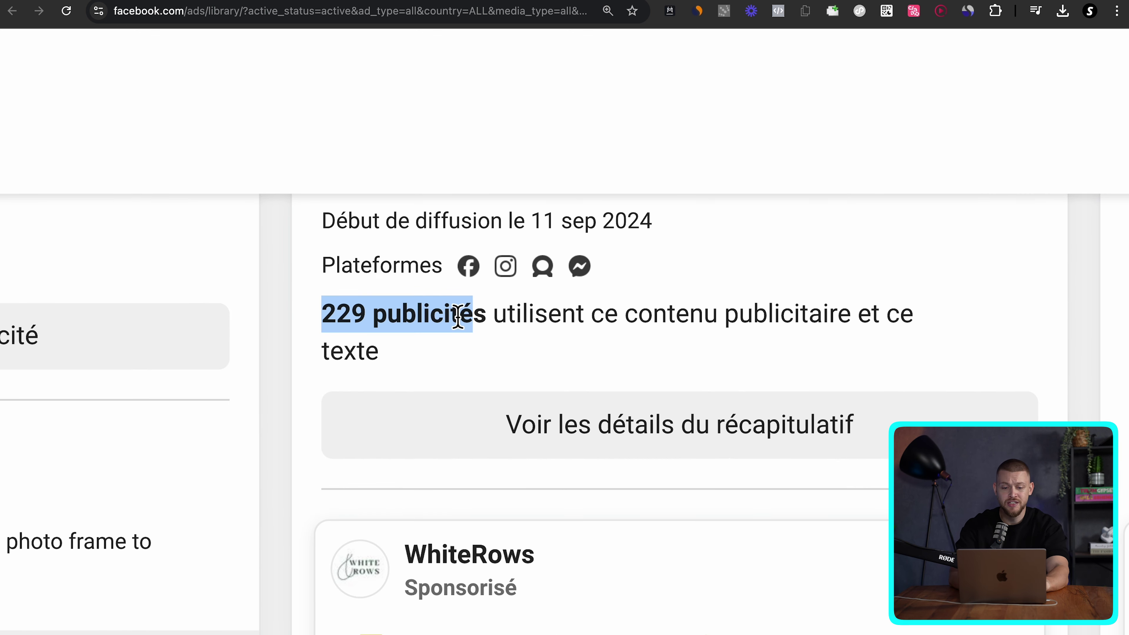
{"action": "left_click", "coordinate": [405, 316]}
{"action": "left_click_drag", "start_coordinate": [326, 318], "coordinate": [367, 319]}
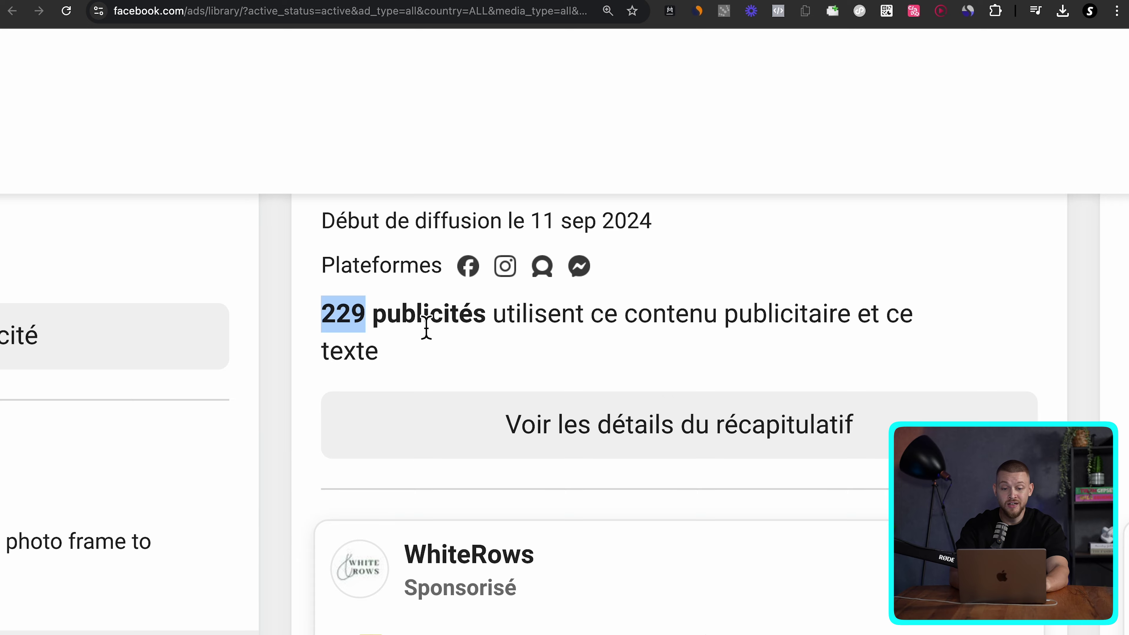
- Check the total results and Actives status at the head of WhiteRows' page and clear the text highlight
{"action": "scroll", "coordinate": [426, 328], "scroll_direction": "down", "scroll_amount": 5}
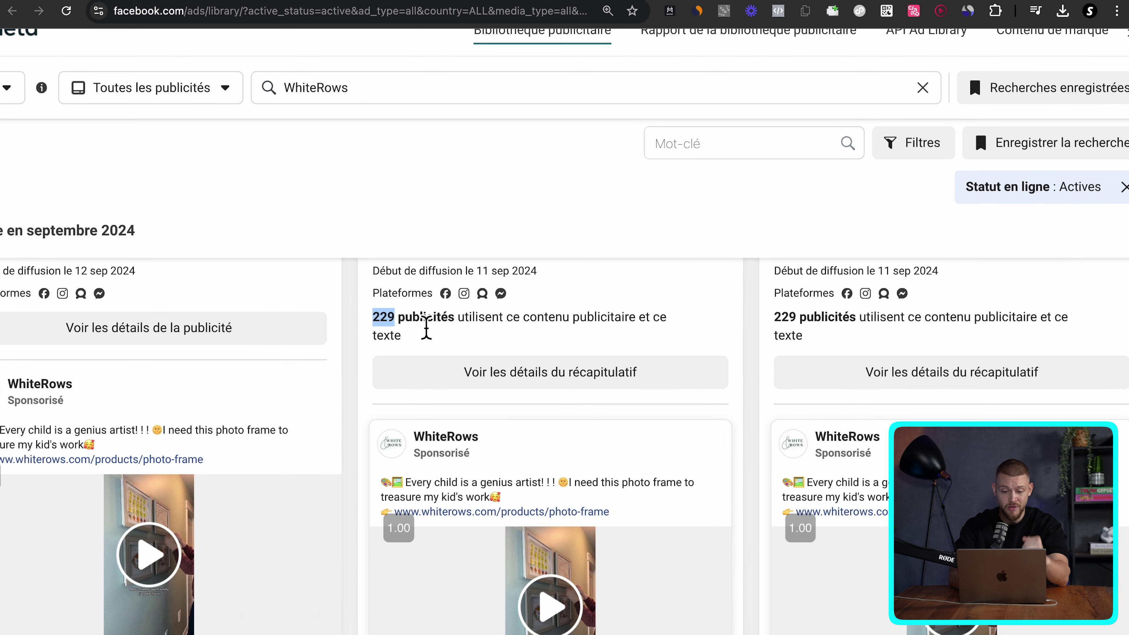
{"action": "scroll", "coordinate": [547, 345], "scroll_direction": "down", "scroll_amount": 3}
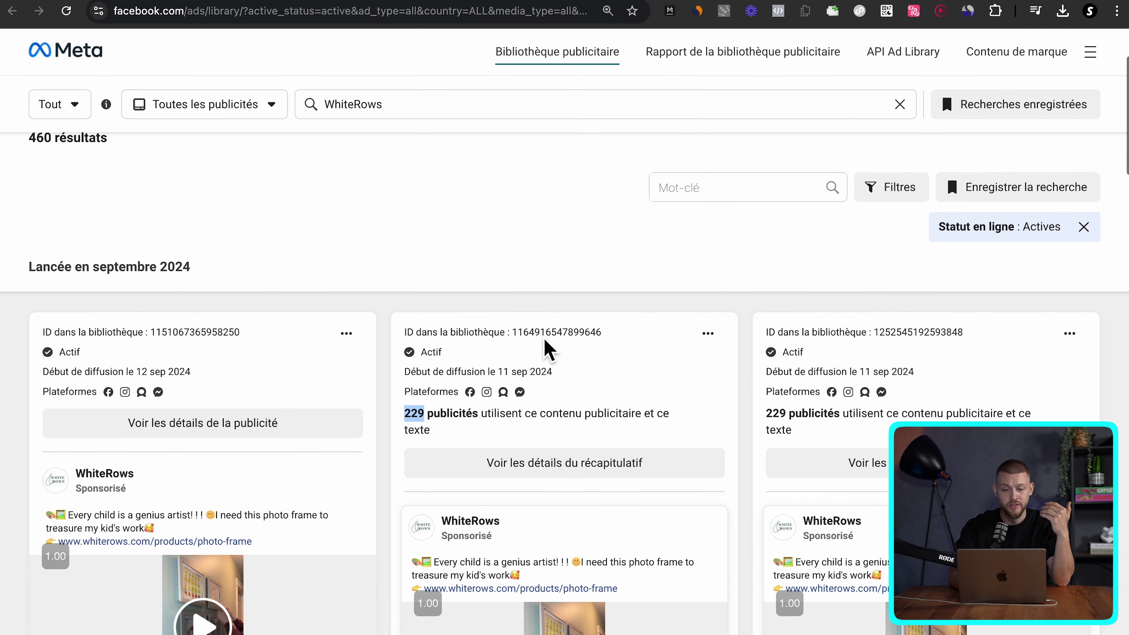
{"action": "scroll", "coordinate": [543, 346], "scroll_direction": "up", "scroll_amount": 3}
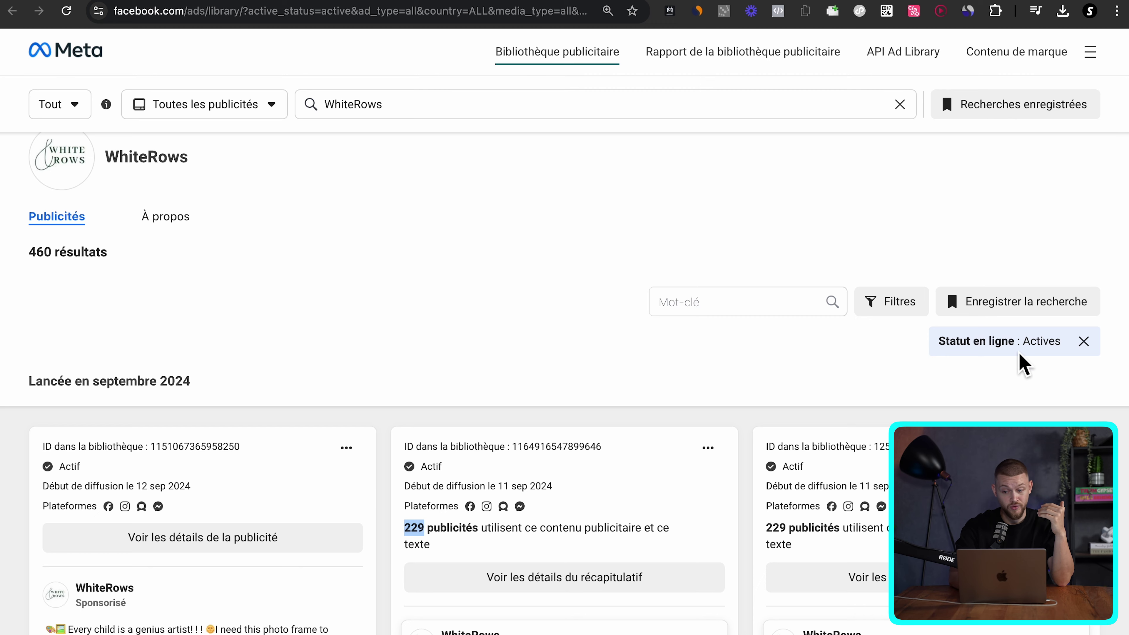
{"action": "left_click", "coordinate": [38, 260]}
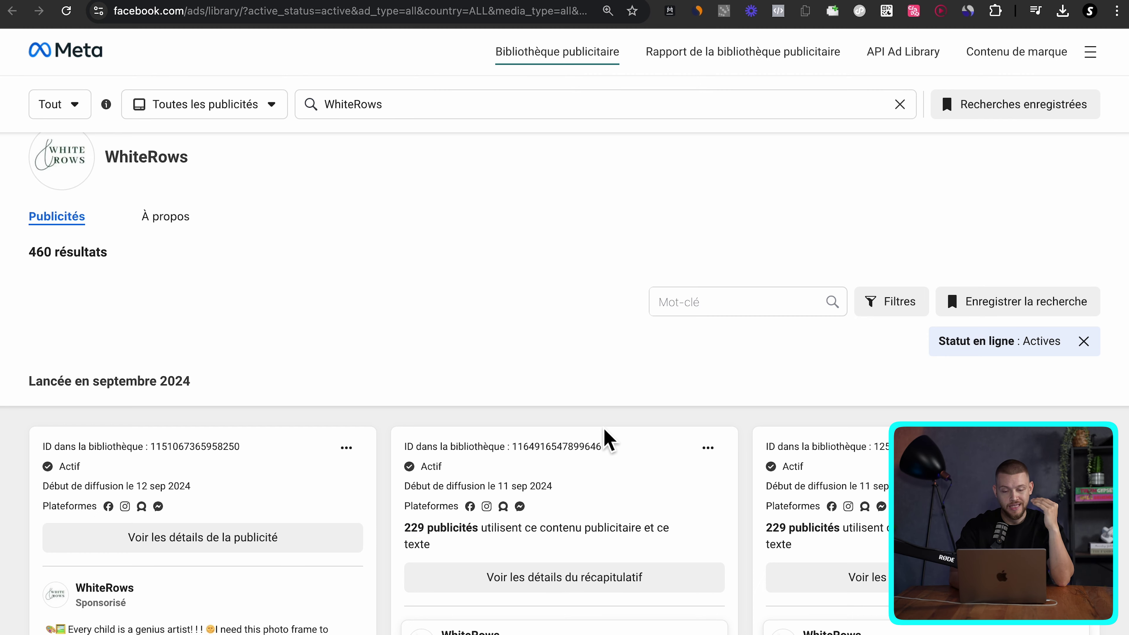
- Look through WhiteRows' ads launched in September and August 2024, checking how many ads use each creative
{"action": "scroll", "coordinate": [609, 440], "scroll_direction": "down", "scroll_amount": 4}
{"action": "scroll", "coordinate": [608, 444], "scroll_direction": "down", "scroll_amount": 3}
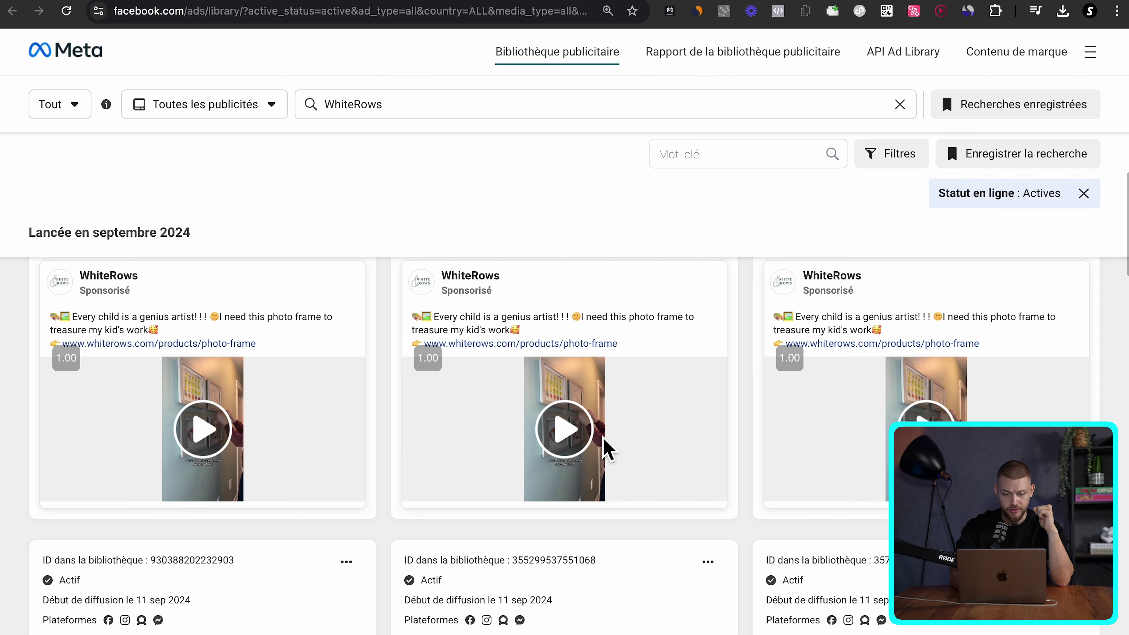
{"action": "scroll", "coordinate": [607, 449], "scroll_direction": "down", "scroll_amount": 15}
{"action": "scroll", "coordinate": [609, 523], "scroll_direction": "up", "scroll_amount": 12}
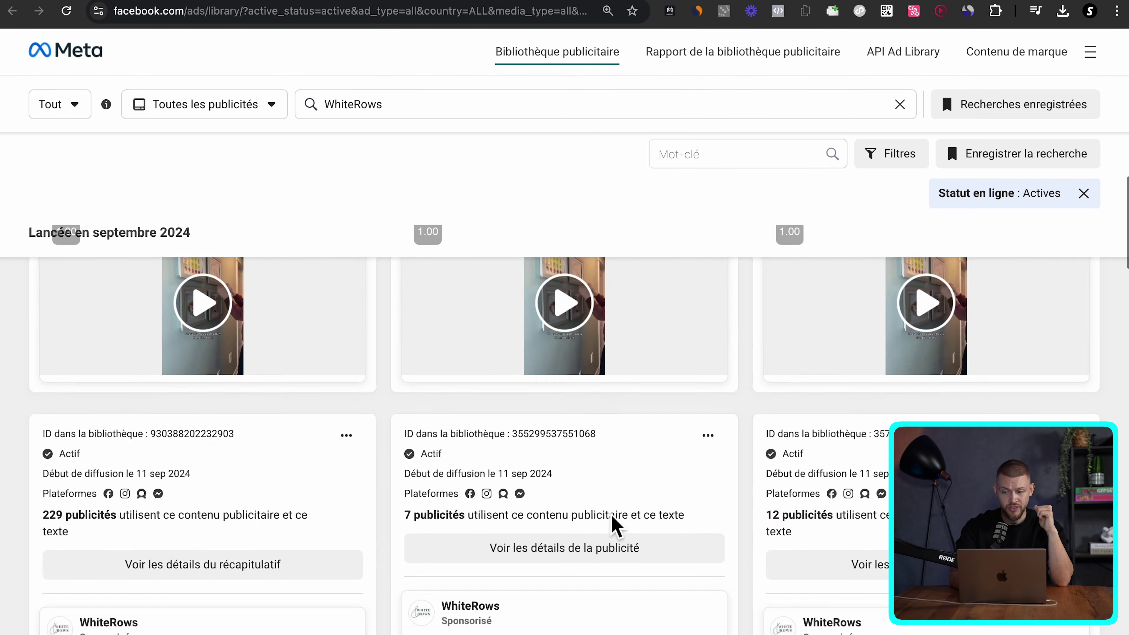
{"action": "scroll", "coordinate": [615, 524], "scroll_direction": "down", "scroll_amount": 15}
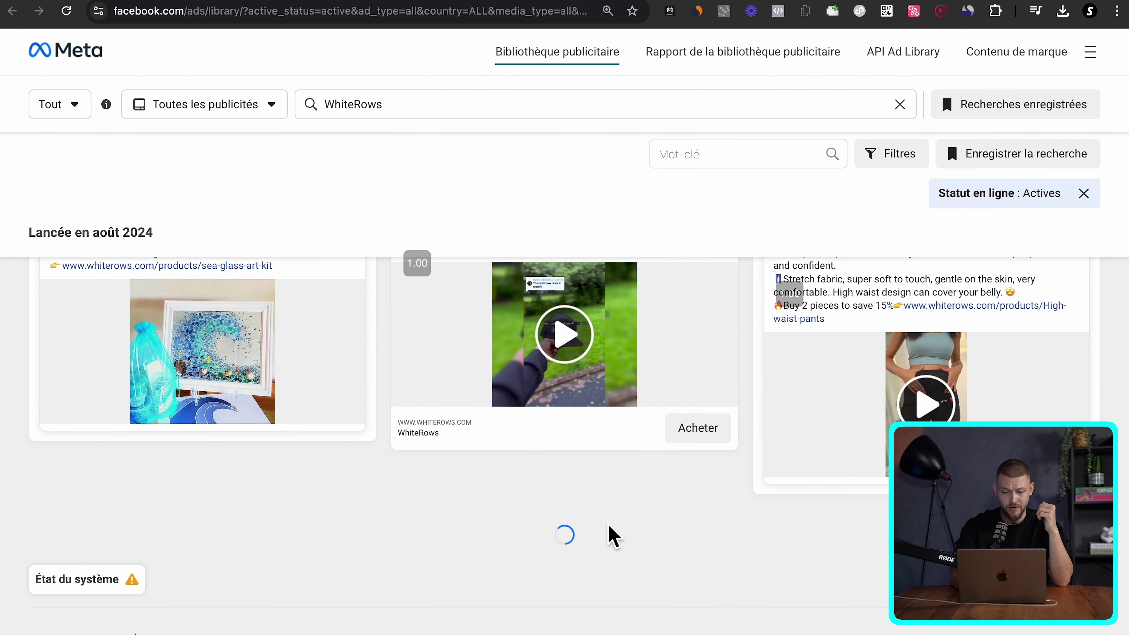
{"action": "scroll", "coordinate": [613, 536], "scroll_direction": "up", "scroll_amount": 15}
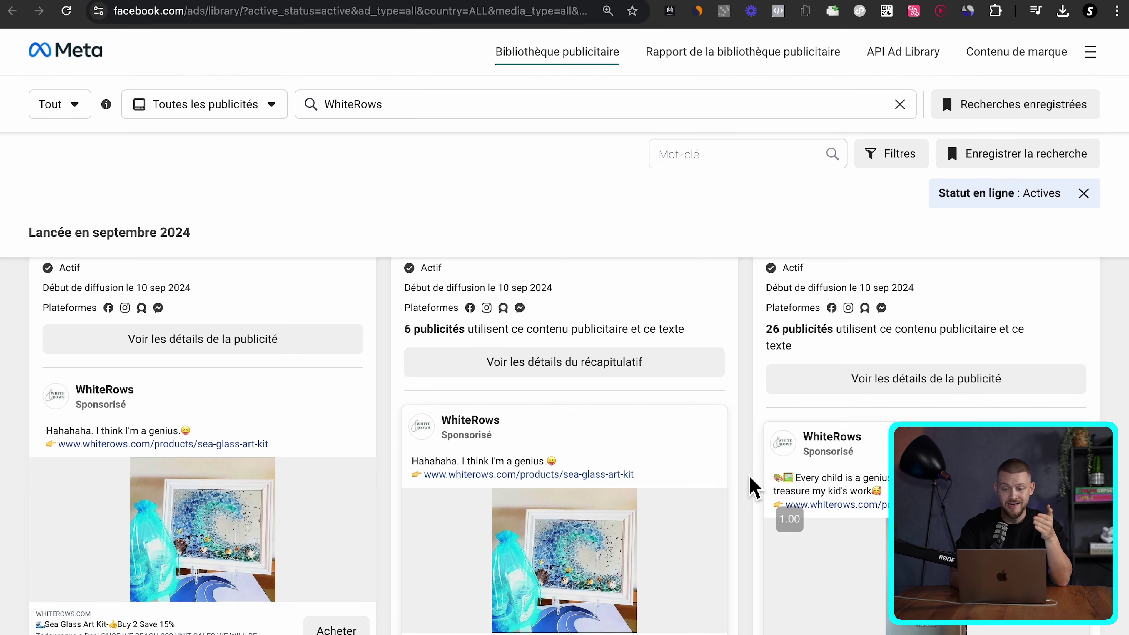
{"action": "scroll", "coordinate": [754, 487], "scroll_direction": "down", "scroll_amount": 15}
{"action": "scroll", "coordinate": [754, 487], "scroll_direction": "up", "scroll_amount": 5}
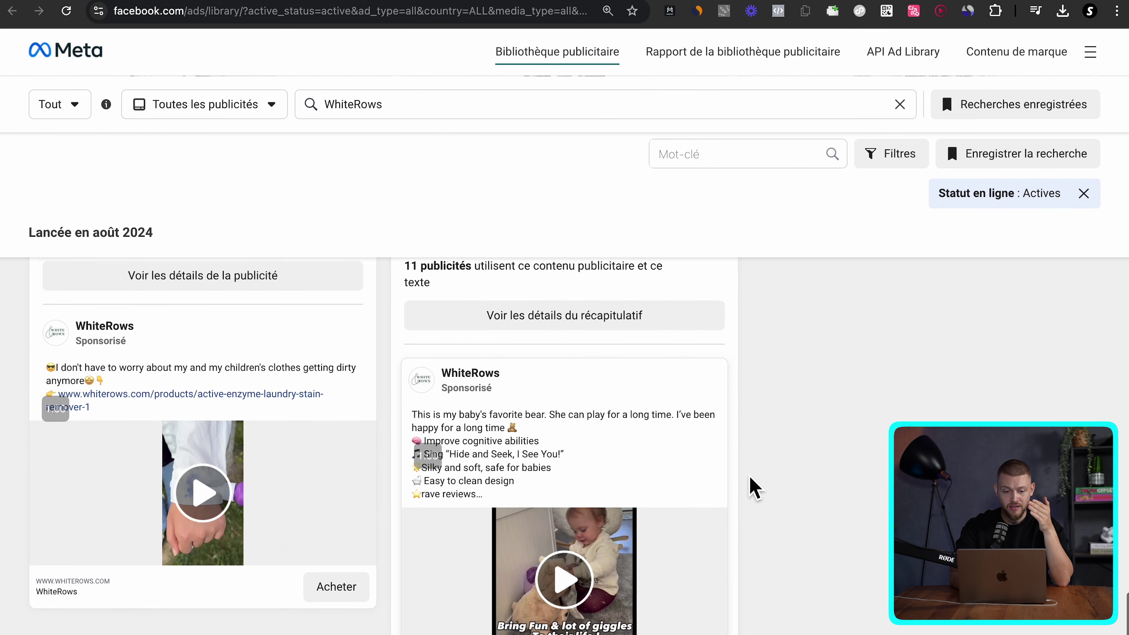
{"action": "scroll", "coordinate": [754, 487], "scroll_direction": "up", "scroll_amount": 3}
{"action": "scroll", "coordinate": [751, 484], "scroll_direction": "down", "scroll_amount": 10}
{"action": "scroll", "coordinate": [751, 484], "scroll_direction": "up", "scroll_amount": 1}
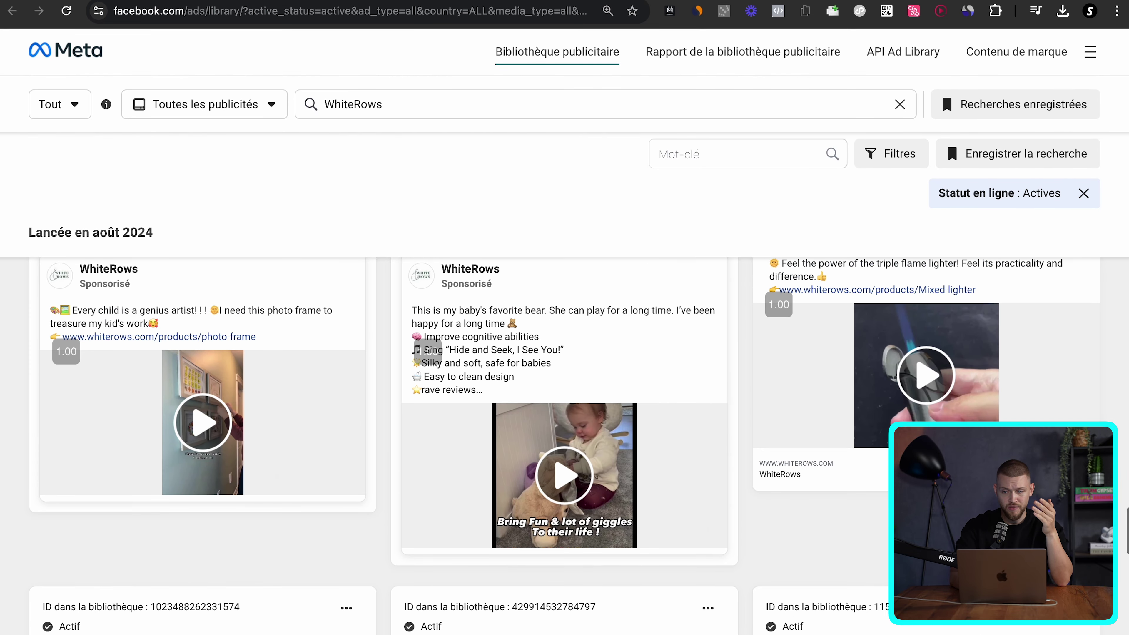
{"action": "scroll", "coordinate": [806, 491], "scroll_direction": "up", "scroll_amount": 1}
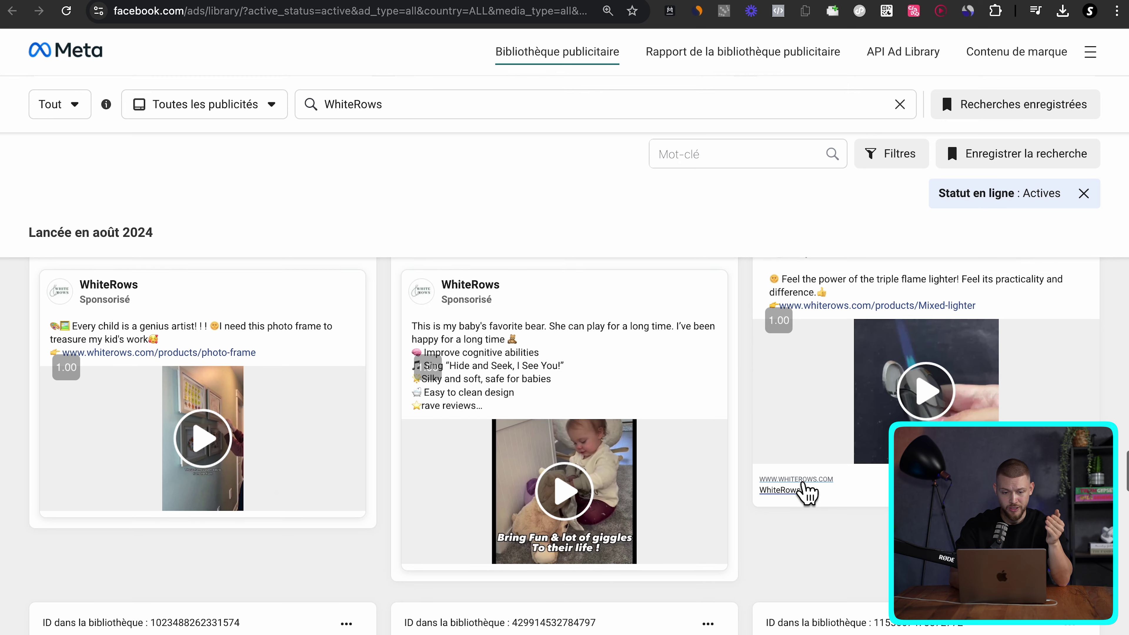
{"action": "scroll", "coordinate": [800, 487], "scroll_direction": "up", "scroll_amount": 5}
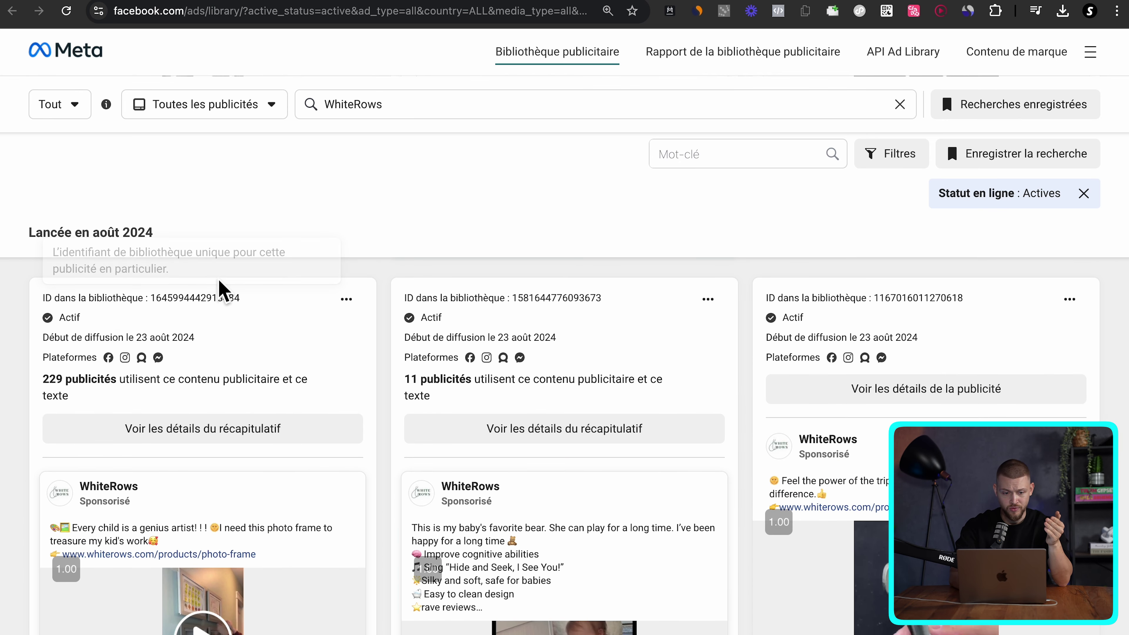
- Highlight the launch date of the August 2024 photo frame ad and open its product page on whiterows.com
{"action": "left_click_drag", "start_coordinate": [129, 338], "coordinate": [225, 351]}
{"action": "scroll", "coordinate": [262, 458], "scroll_direction": "down", "scroll_amount": 3}
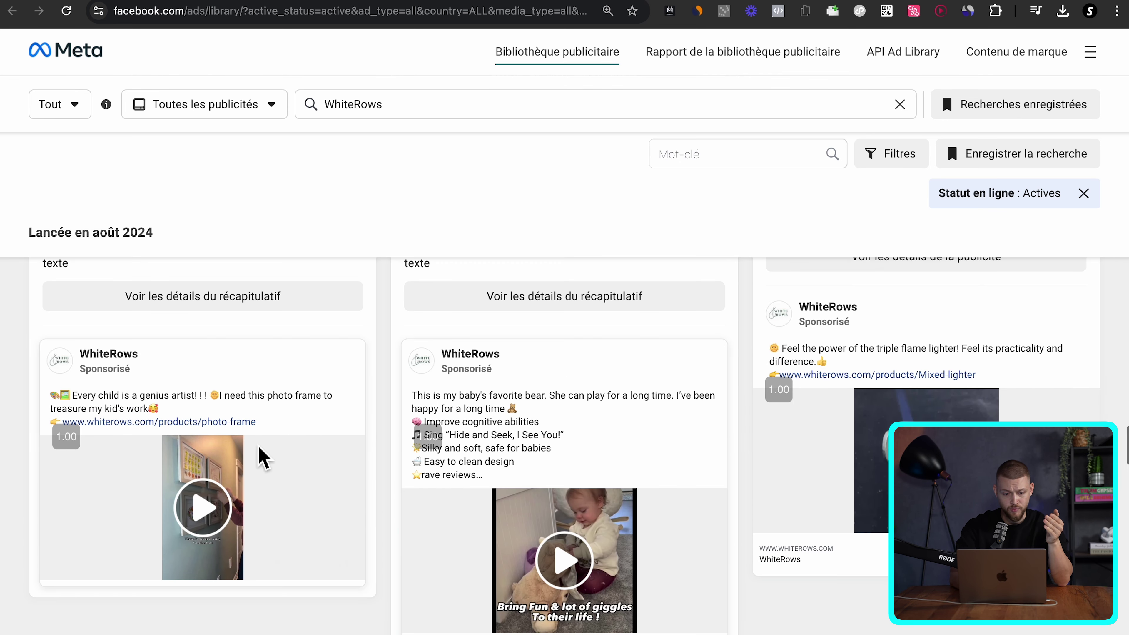
{"action": "left_click", "coordinate": [249, 422]}
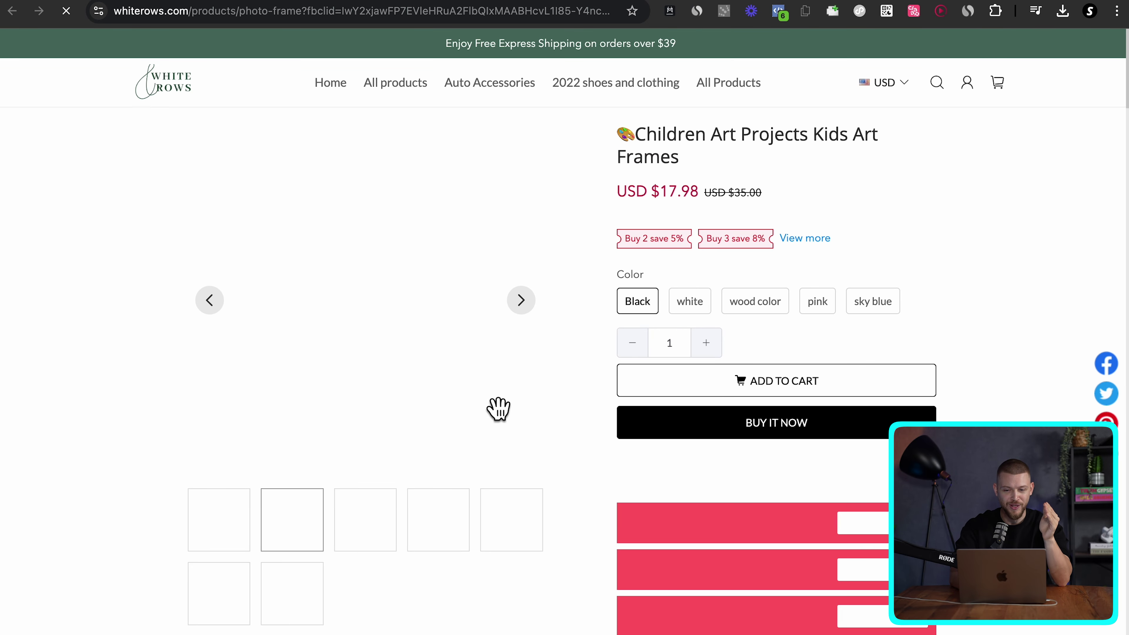
- Return to the sourcing spreadsheet and select the cervical product's cell under Nombre Visiteur
{"action": "key", "text": "super+1"}
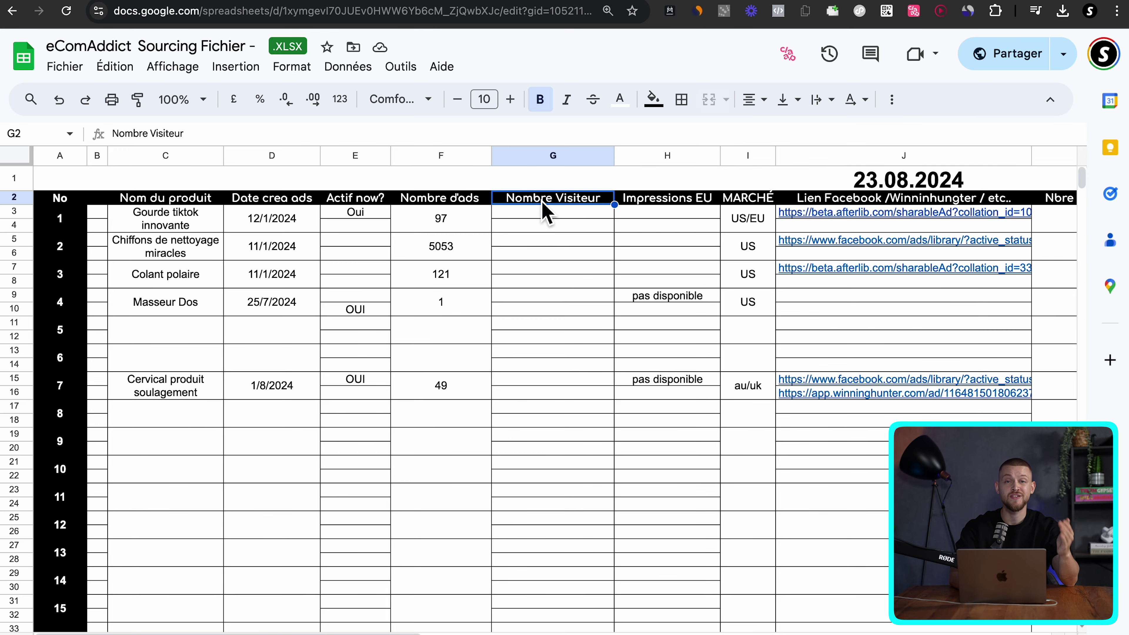
{"action": "left_click", "coordinate": [564, 373]}
{"action": "left_click", "coordinate": [567, 380]}
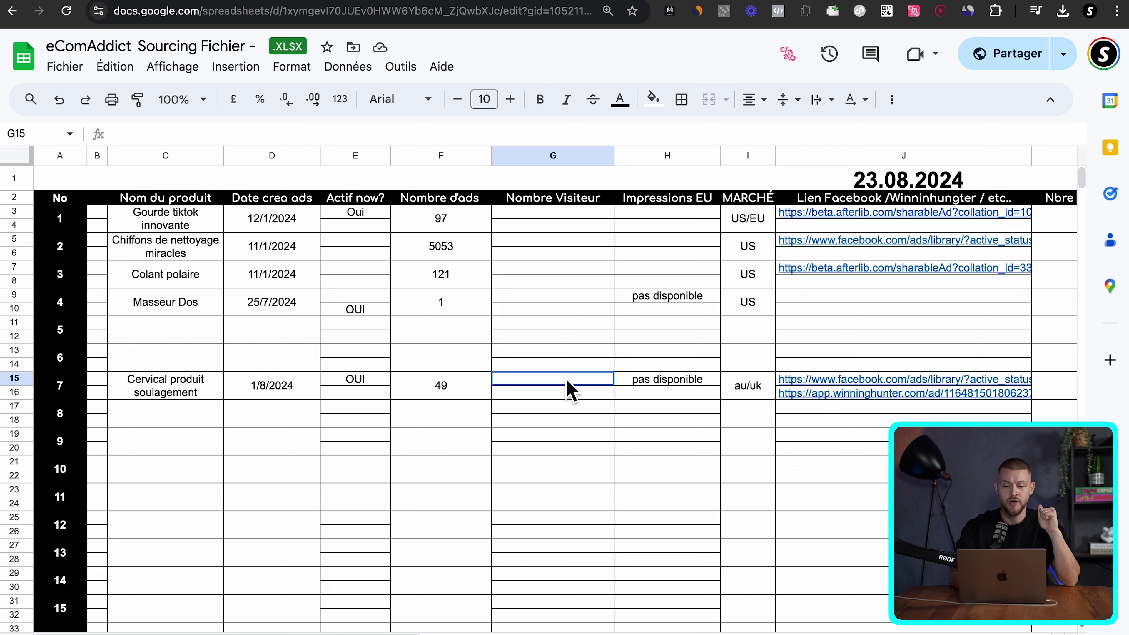
- Select the Impressions EU header in the spreadsheet, and the cervical product's ad creation date
{"action": "scroll", "coordinate": [680, 387], "scroll_direction": "right", "scroll_amount": 2}
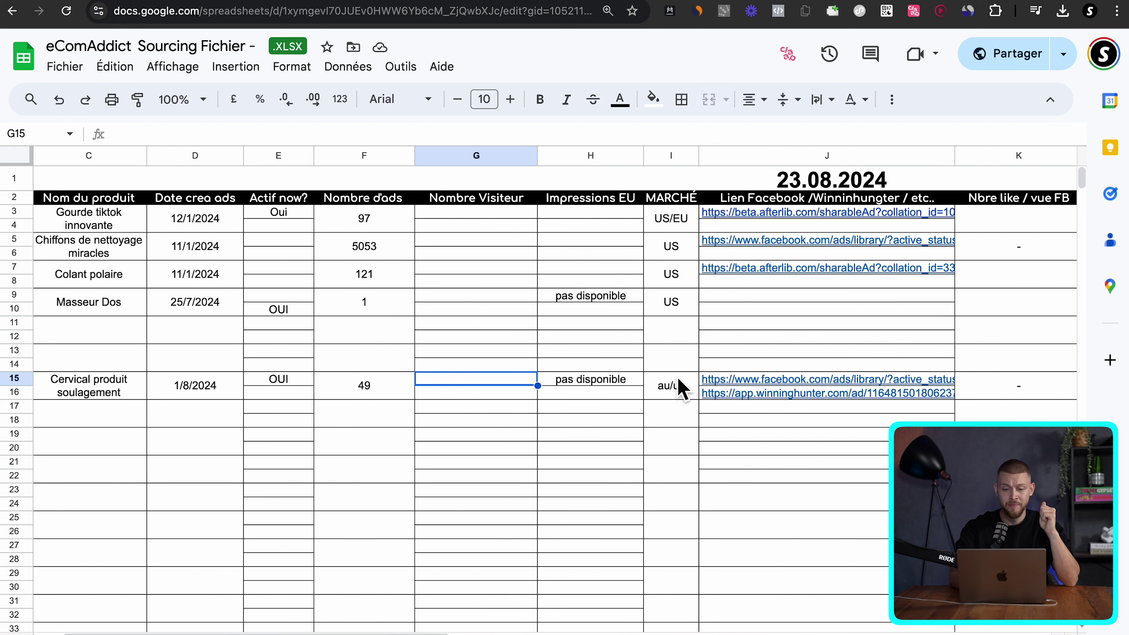
{"action": "left_click", "coordinate": [616, 201]}
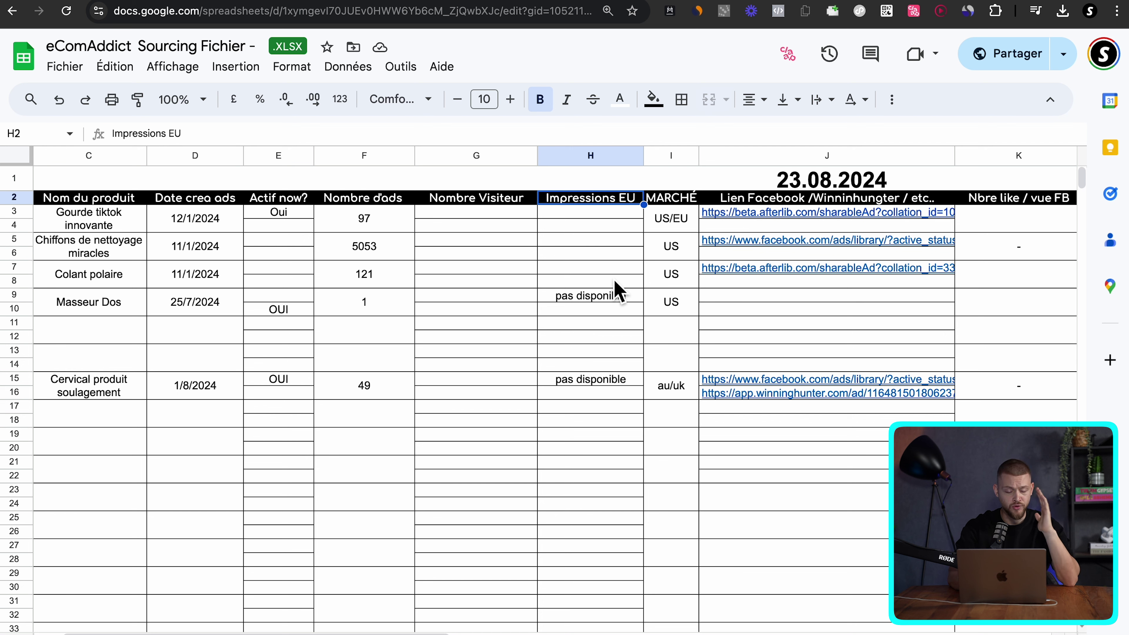
{"action": "left_click", "coordinate": [209, 387]}
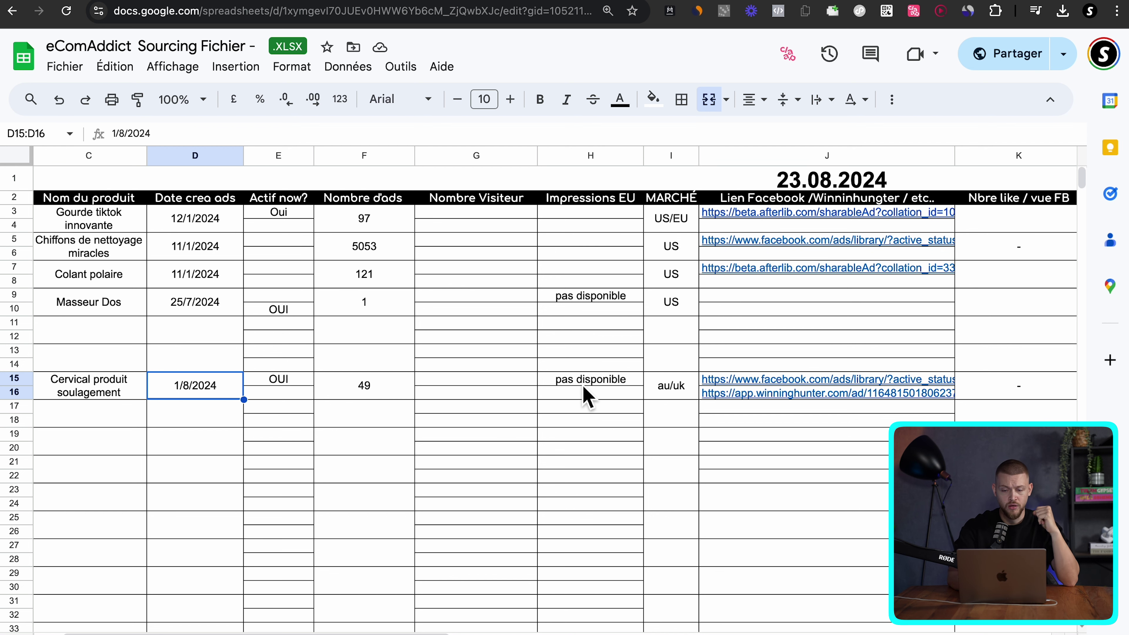
- Review the spreadsheet's ad link and competitor columns and select the Nbre like / vue FB header
{"action": "scroll", "coordinate": [622, 391], "scroll_direction": "right", "scroll_amount": 3}
{"action": "left_click", "coordinate": [766, 367]}
{"action": "scroll", "coordinate": [842, 369], "scroll_direction": "right", "scroll_amount": 5}
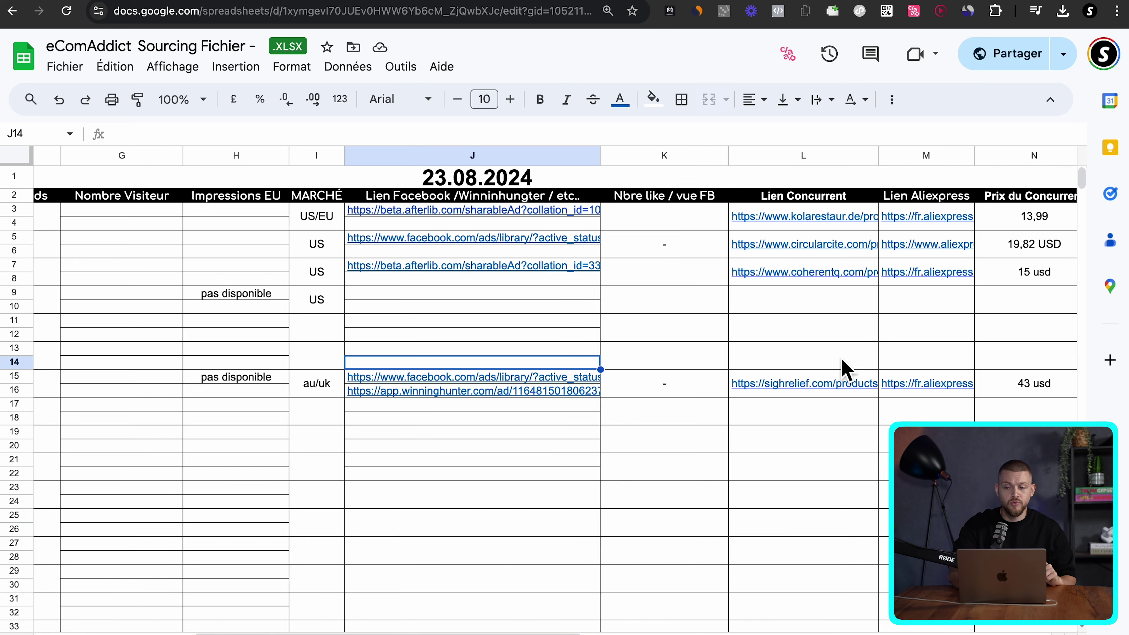
{"action": "scroll", "coordinate": [842, 369], "scroll_direction": "left", "scroll_amount": 3}
{"action": "left_click", "coordinate": [810, 197]}
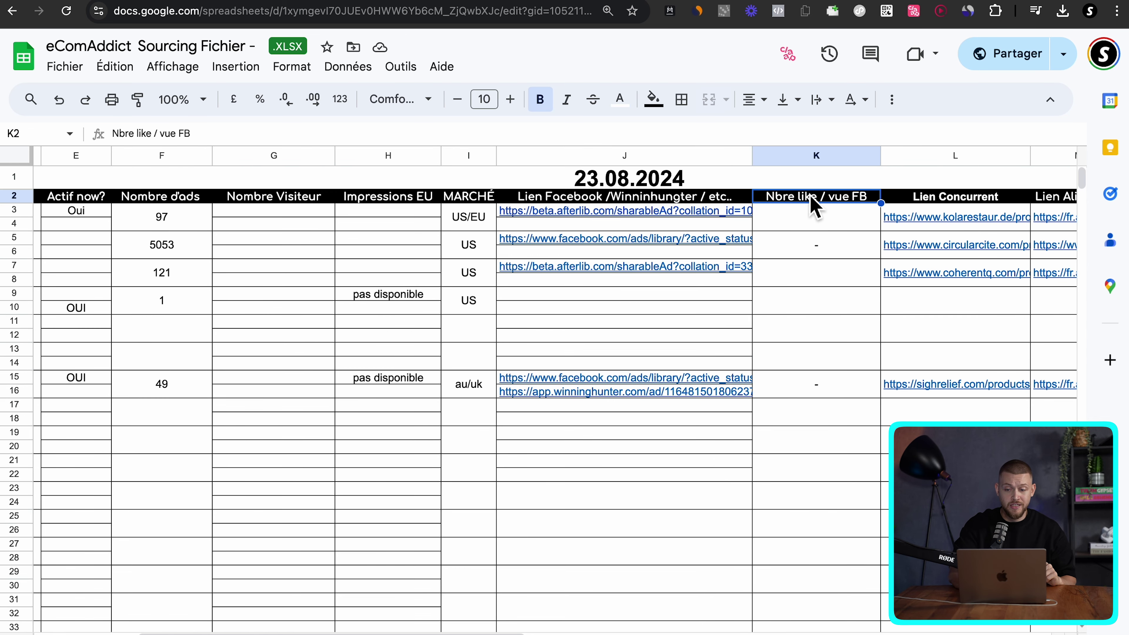
- Select the cervical product's Nbre like / vue FB cell, followed by its ad creation date
{"action": "left_click", "coordinate": [795, 382]}
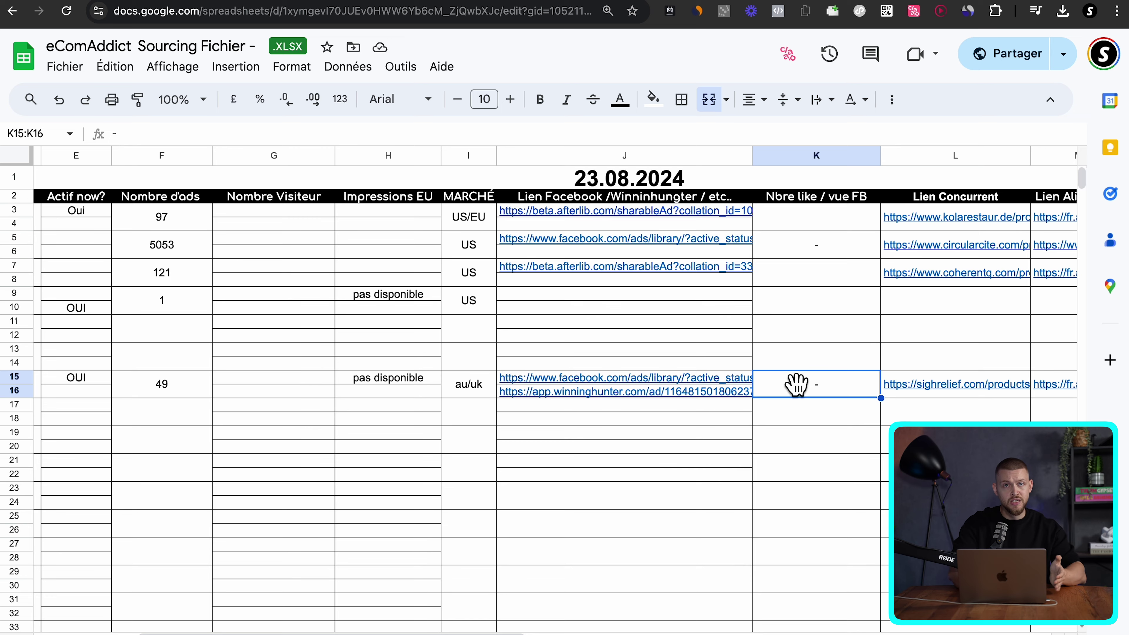
{"action": "scroll", "coordinate": [795, 383], "scroll_direction": "left", "scroll_amount": 2}
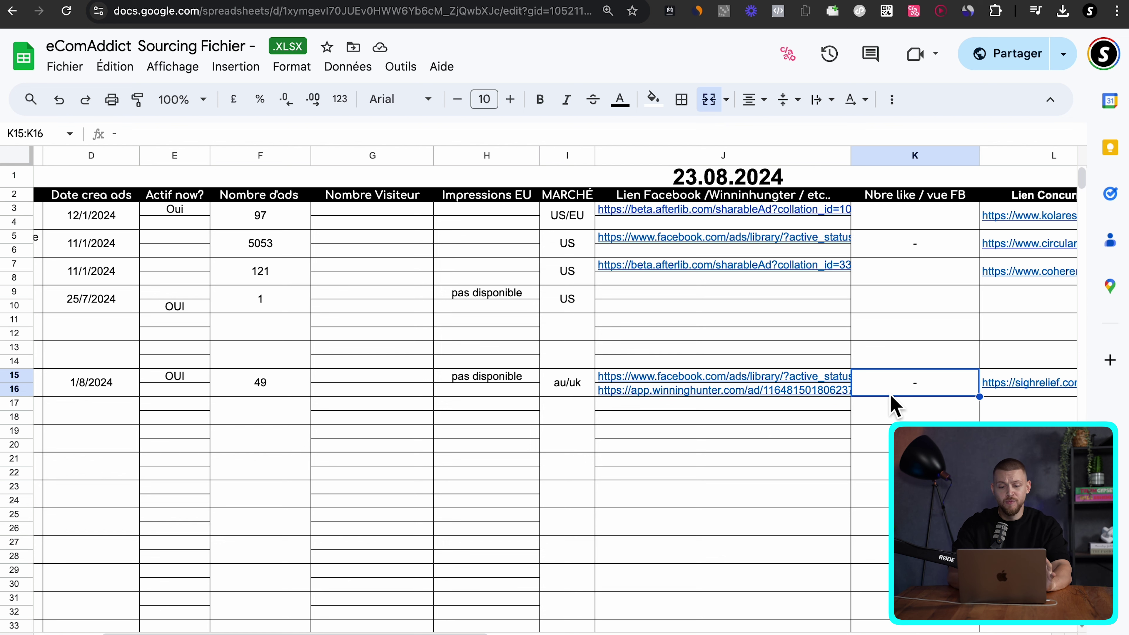
{"action": "scroll", "coordinate": [893, 404], "scroll_direction": "left", "scroll_amount": 4}
{"action": "key", "text": "Left"}
{"action": "key", "text": "Left"}
{"action": "key", "text": "Left"}
{"action": "key", "text": "Left"}
{"action": "key", "text": "Left"}
{"action": "key", "text": "Left"}
{"action": "key", "text": "Left"}
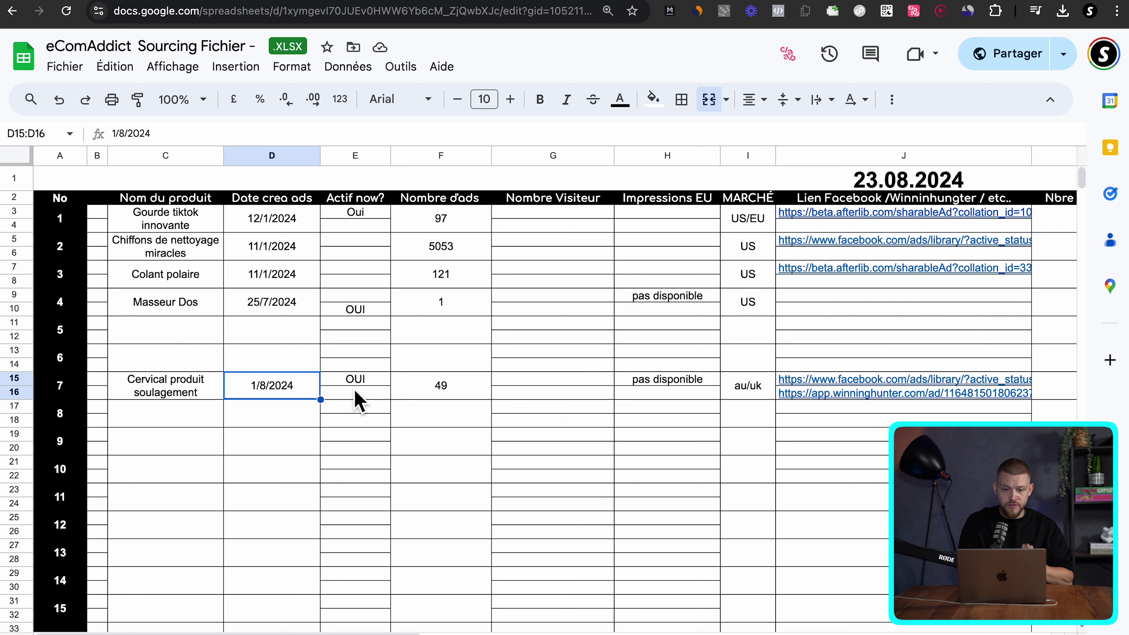
- Go through the cervical product's Actif now?, Nombre d'ads, Nombre Visiteur and Impressions EU cells
{"action": "key", "text": "Right"}
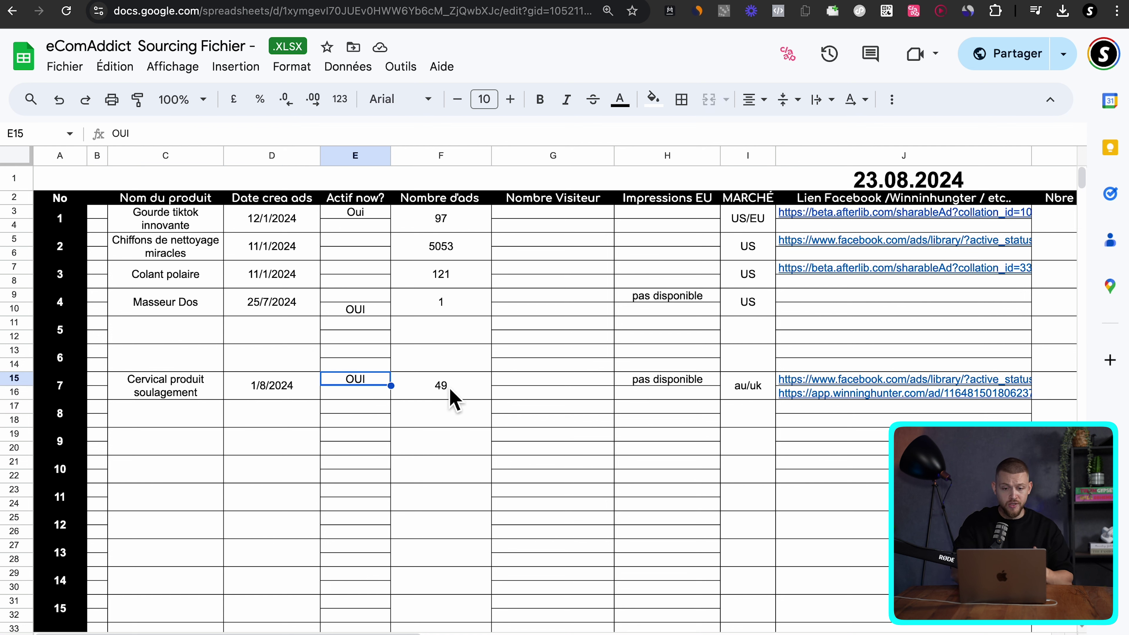
{"action": "key", "text": "Right"}
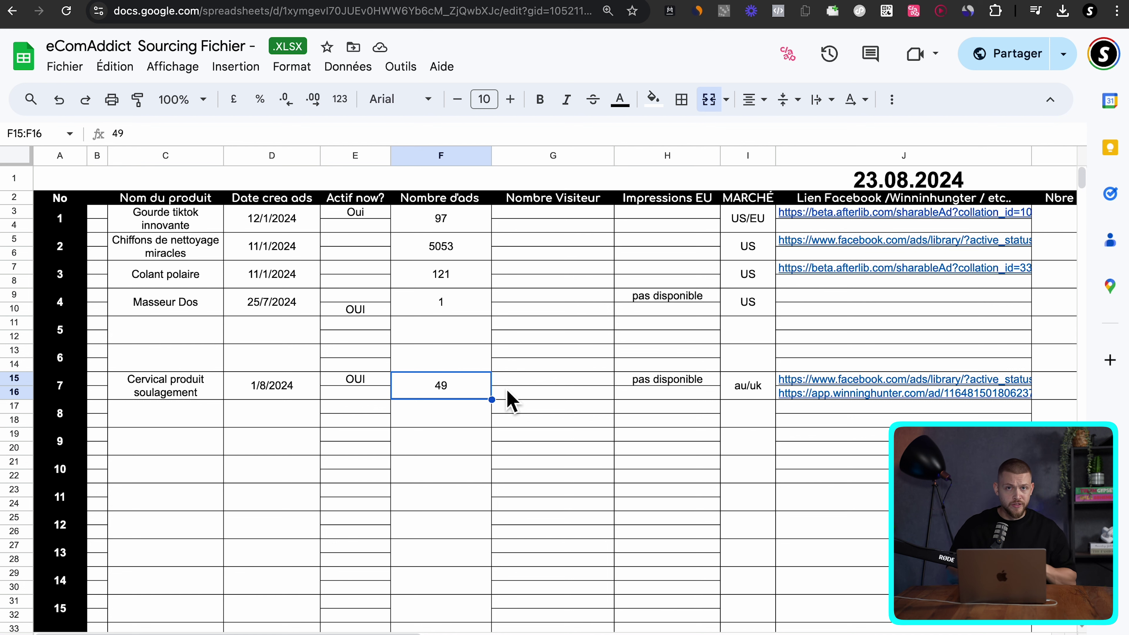
{"action": "left_click", "coordinate": [549, 396]}
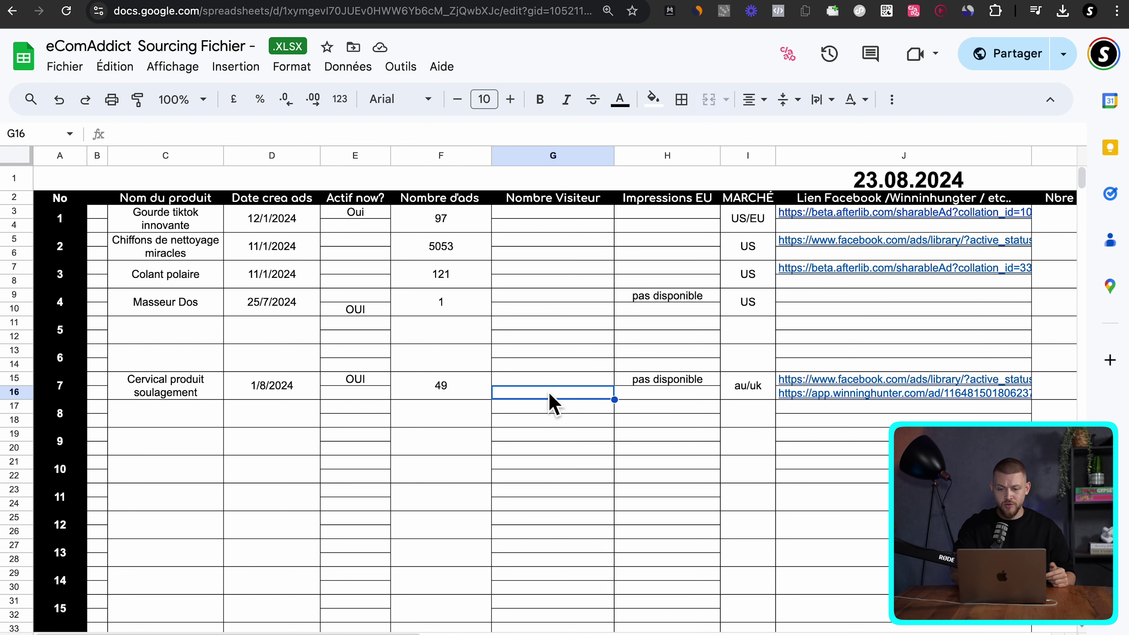
{"action": "scroll", "coordinate": [549, 397], "scroll_direction": "right", "scroll_amount": 5}
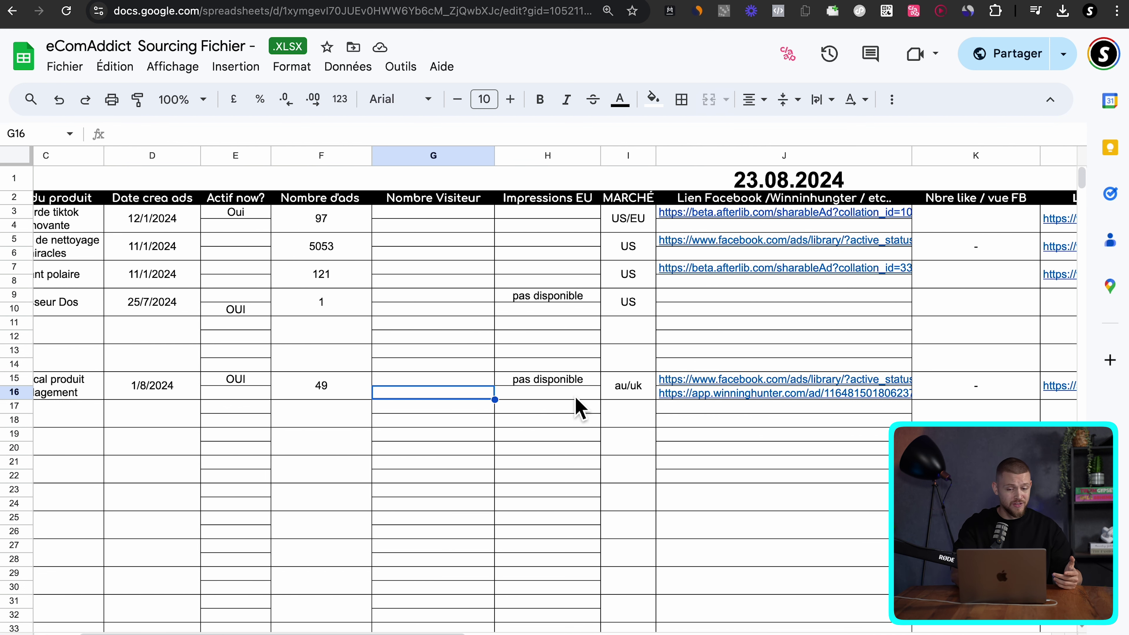
{"action": "left_click", "coordinate": [570, 384]}
{"action": "scroll", "coordinate": [571, 391], "scroll_direction": "right", "scroll_amount": 3}
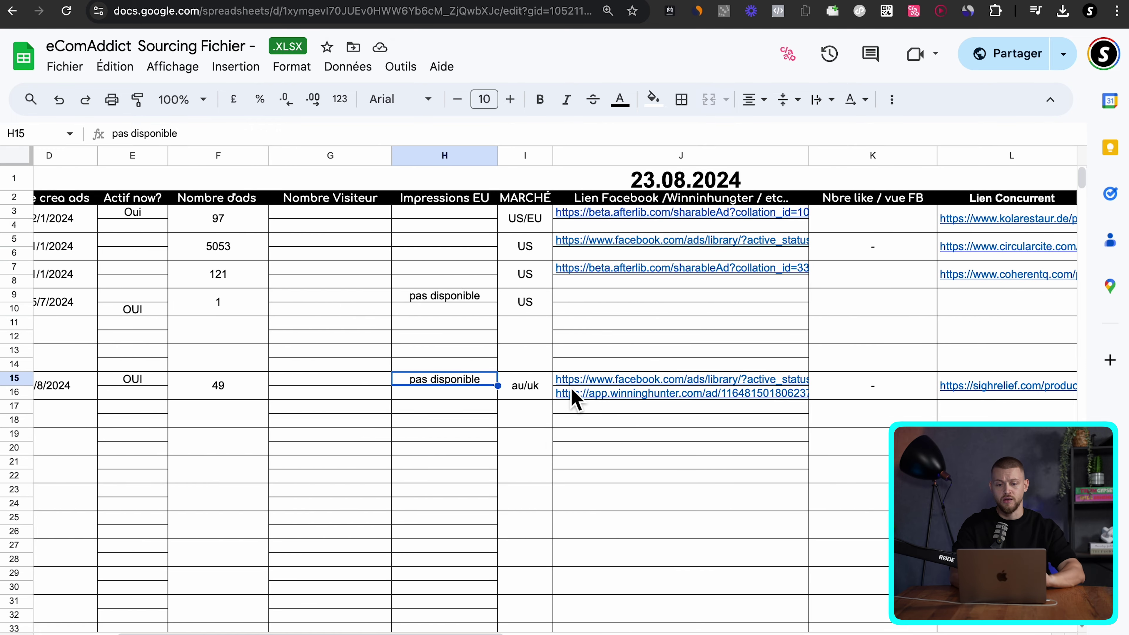
{"action": "scroll", "coordinate": [575, 399], "scroll_direction": "left", "scroll_amount": 5}
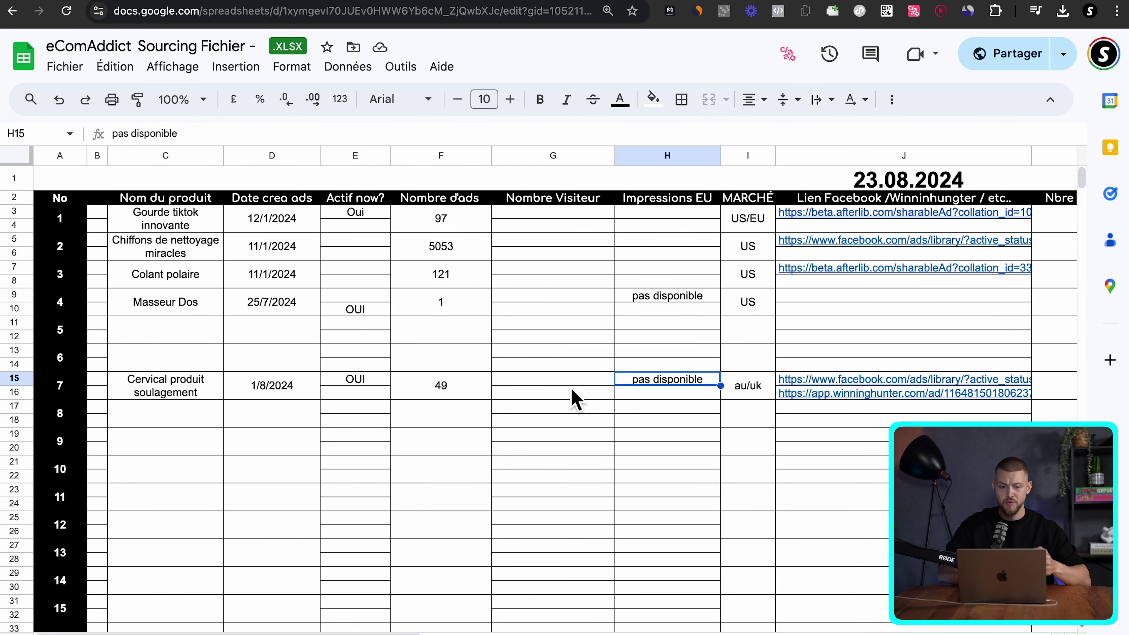
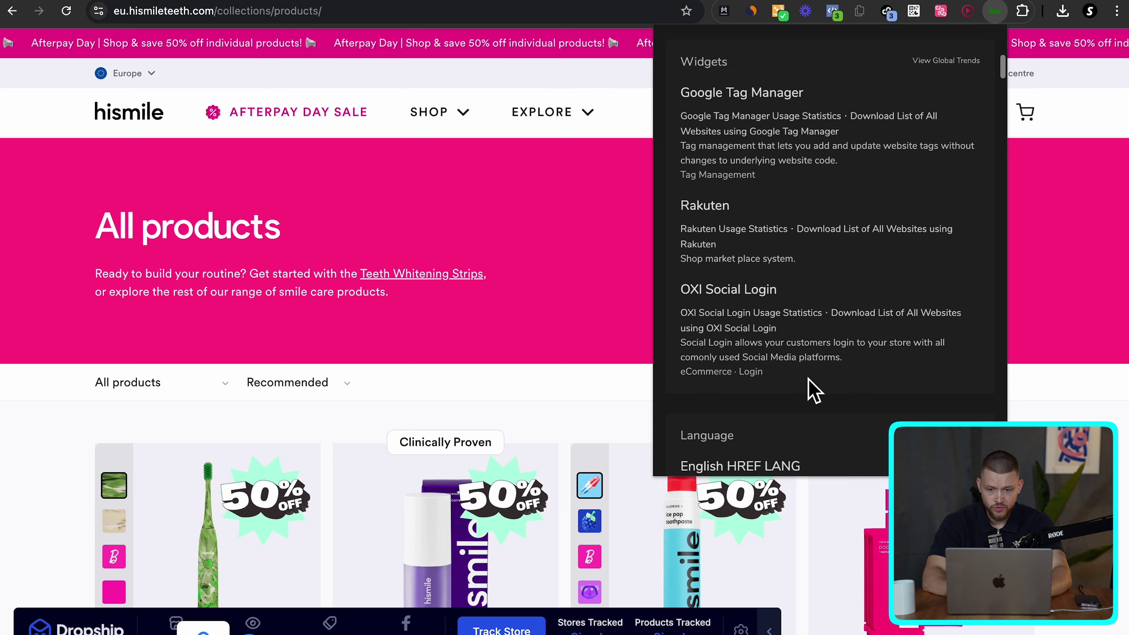
- Examine hismile's detected technologies and highlight its e-commerce platform, Shopify
{"action": "scroll", "coordinate": [756, 209], "scroll_direction": "down", "scroll_amount": 3}
{"action": "scroll", "coordinate": [826, 244], "scroll_direction": "down", "scroll_amount": 10}
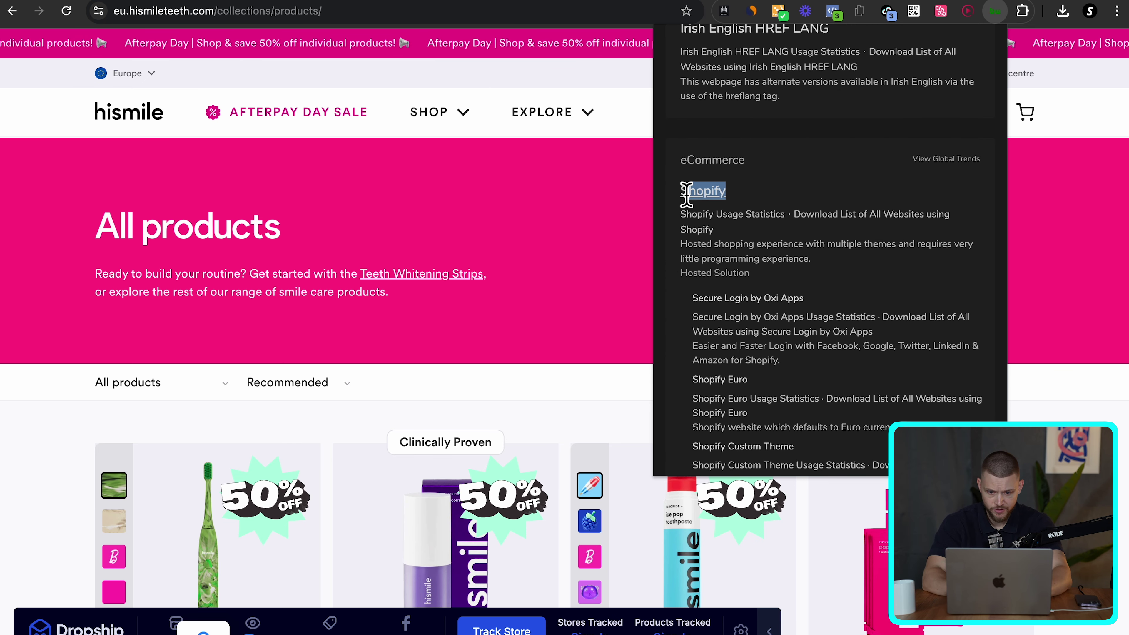
{"action": "scroll", "coordinate": [844, 267], "scroll_direction": "up", "scroll_amount": 15}
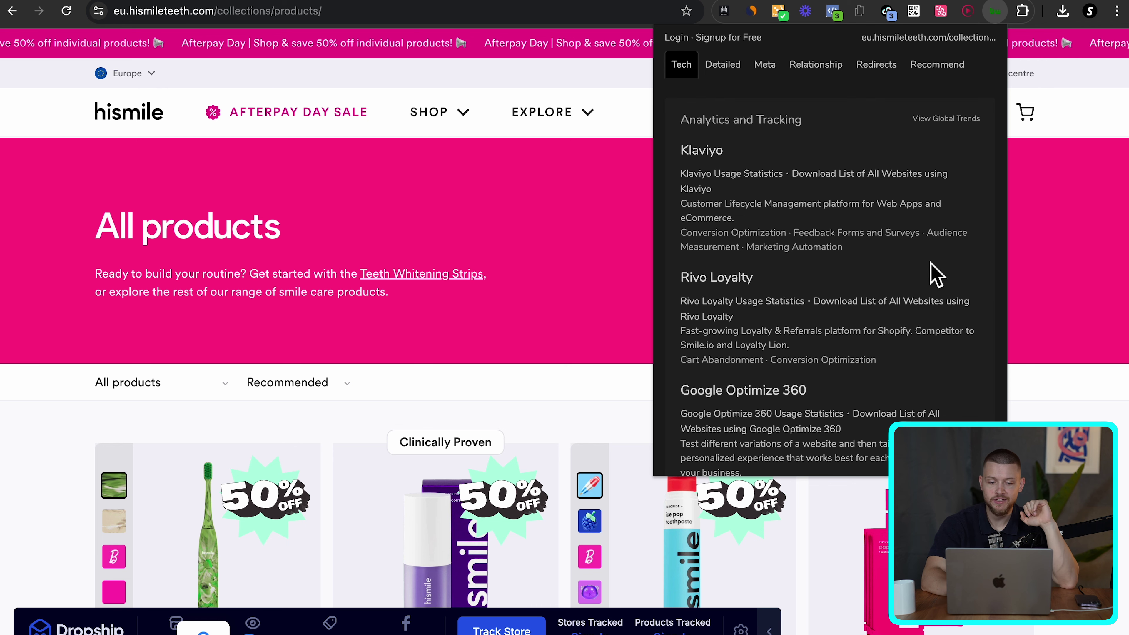
{"action": "scroll", "coordinate": [931, 272], "scroll_direction": "down", "scroll_amount": 3}
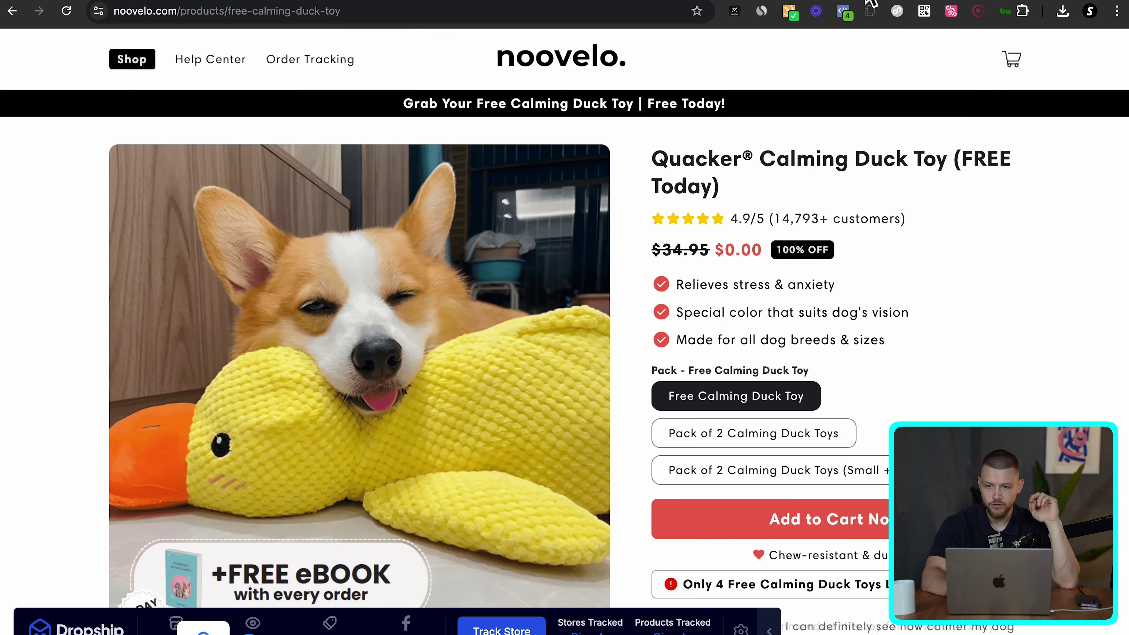
- Open the website technology profiler extension on noovelo's Calming Duck Toy page
{"action": "left_click", "coordinate": [1022, 11]}
{"action": "scroll", "coordinate": [882, 338], "scroll_direction": "down", "scroll_amount": 10}
{"action": "scroll", "coordinate": [862, 312], "scroll_direction": "down", "scroll_amount": 10}
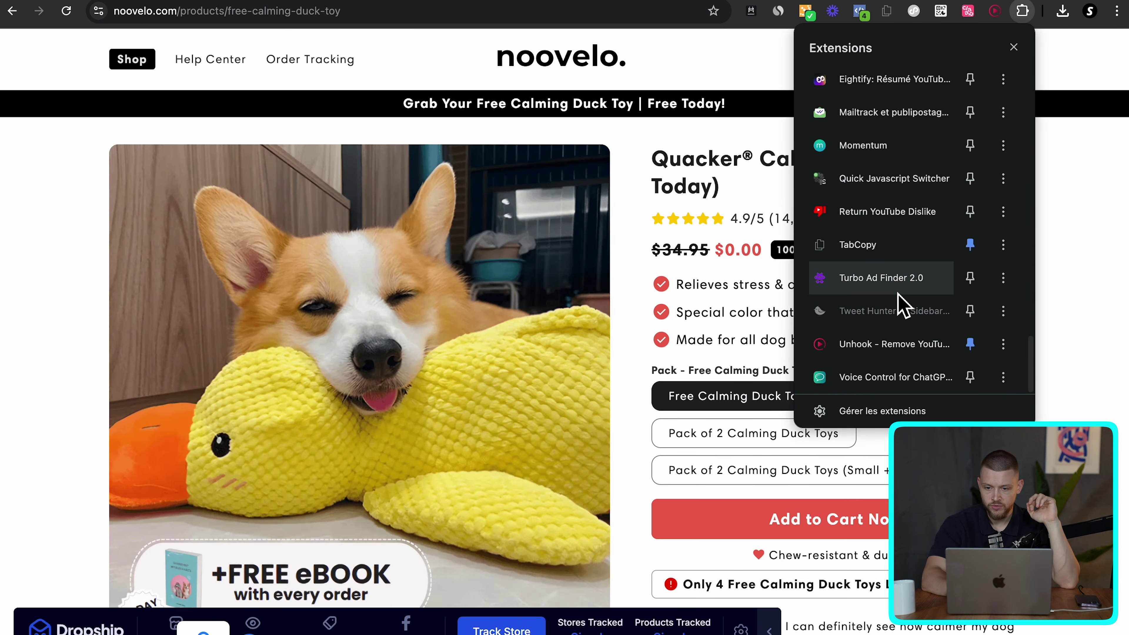
{"action": "scroll", "coordinate": [897, 294], "scroll_direction": "up", "scroll_amount": 6}
{"action": "left_click", "coordinate": [850, 315]}
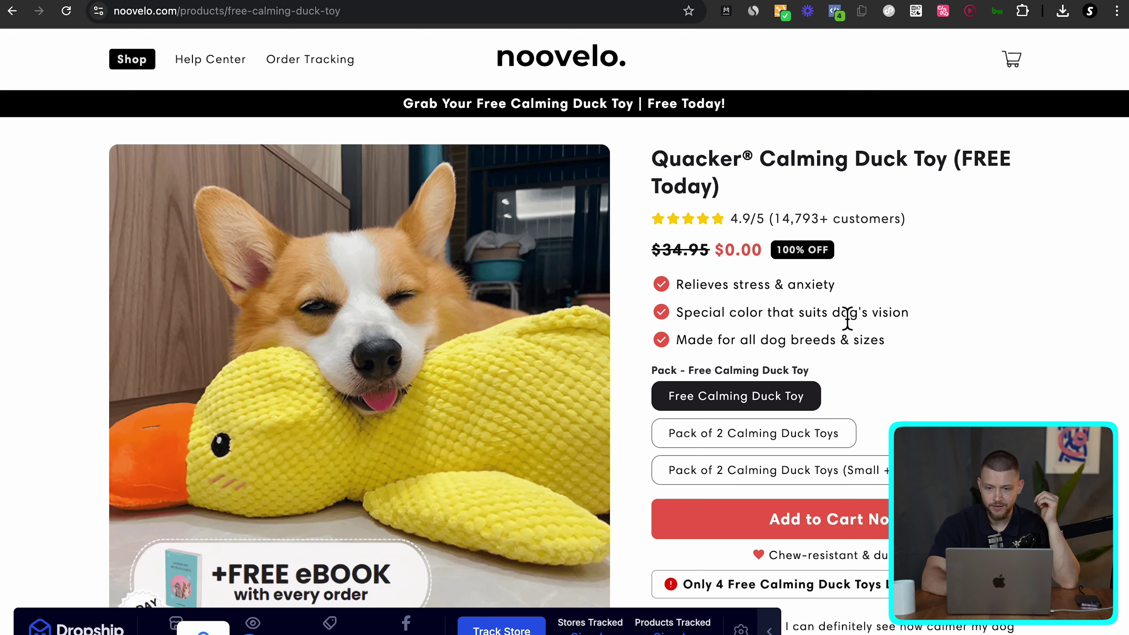
- Examine the e-commerce platform, apps and theme detected on the noovelo store, and close the technology profile
{"action": "scroll", "coordinate": [798, 261], "scroll_direction": "down", "scroll_amount": 8}
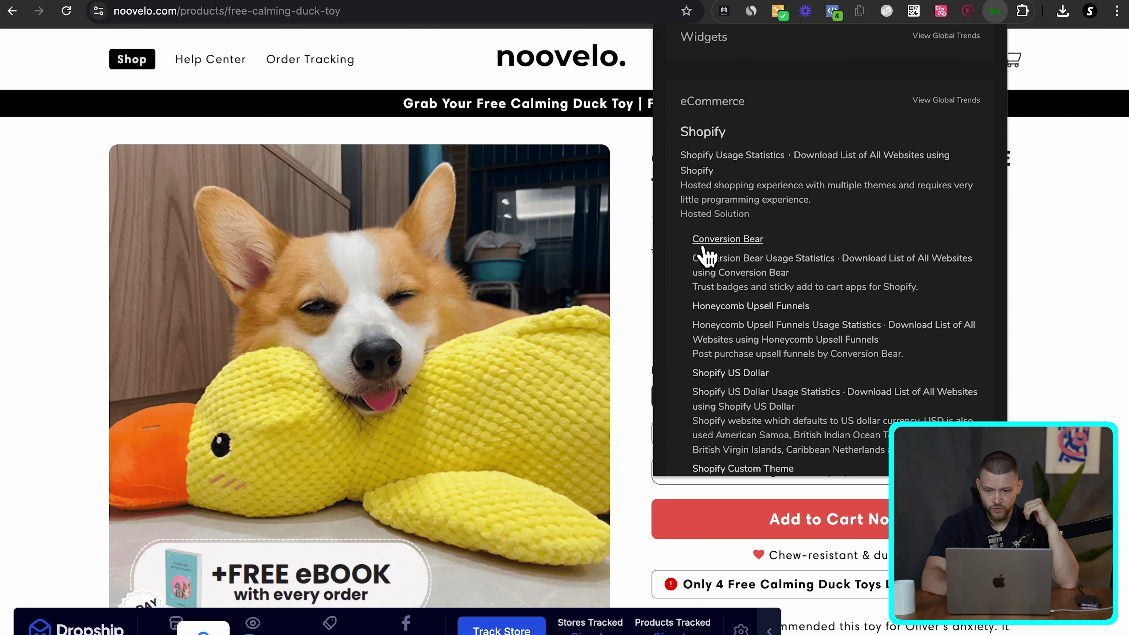
{"action": "scroll", "coordinate": [824, 316], "scroll_direction": "down", "scroll_amount": 3}
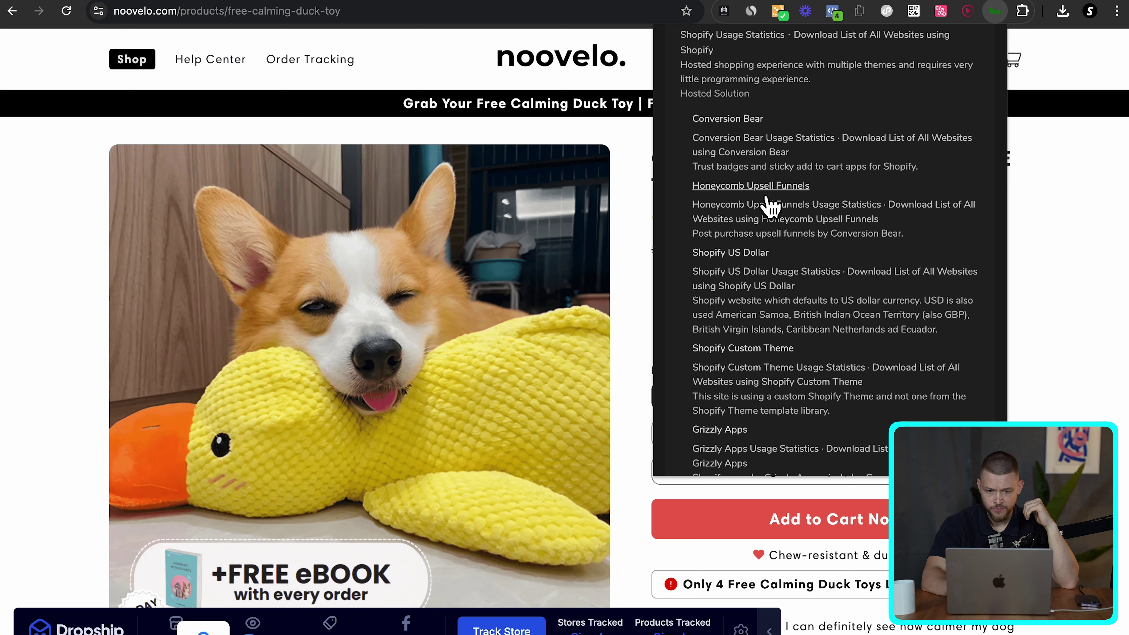
{"action": "scroll", "coordinate": [676, 323], "scroll_direction": "down", "scroll_amount": 5}
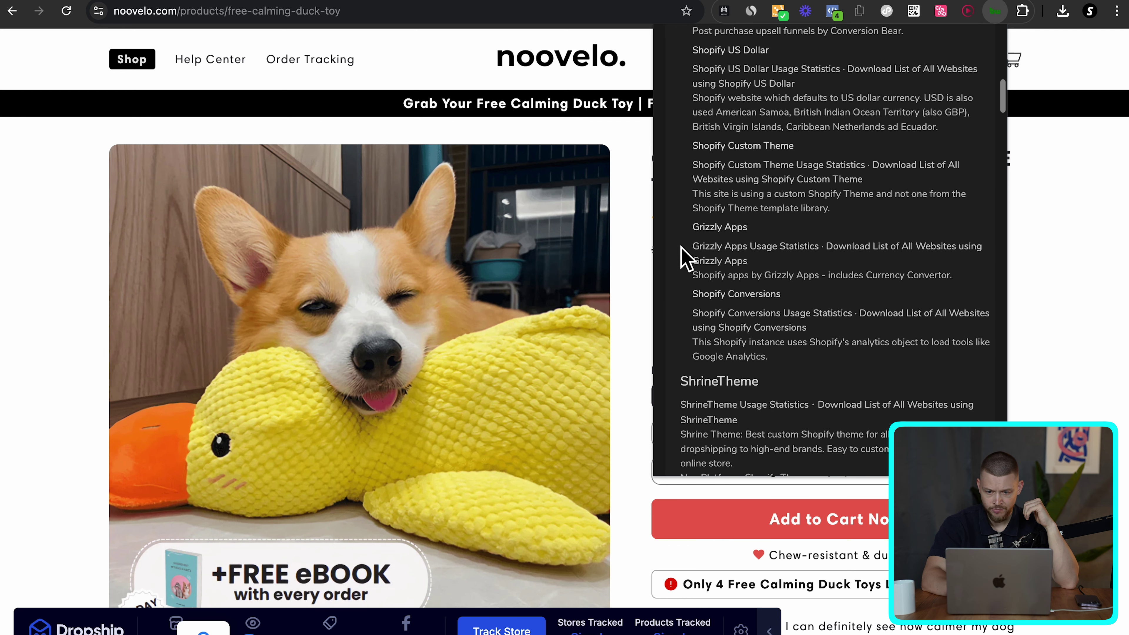
{"action": "scroll", "coordinate": [698, 329], "scroll_direction": "down", "scroll_amount": 1}
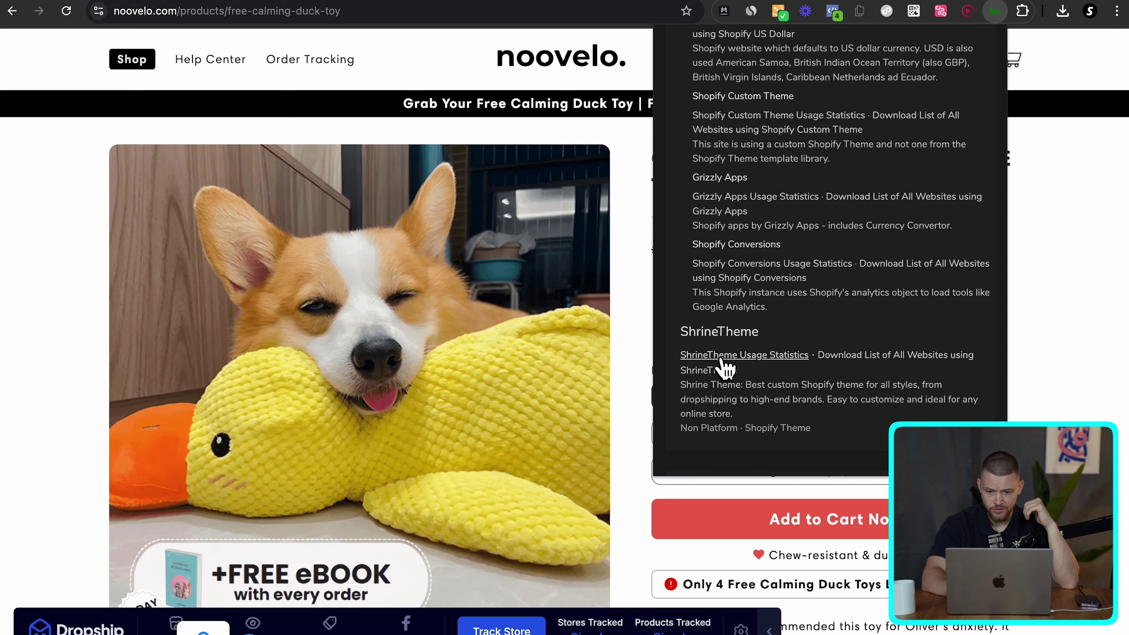
{"action": "scroll", "coordinate": [844, 328], "scroll_direction": "down", "scroll_amount": 3}
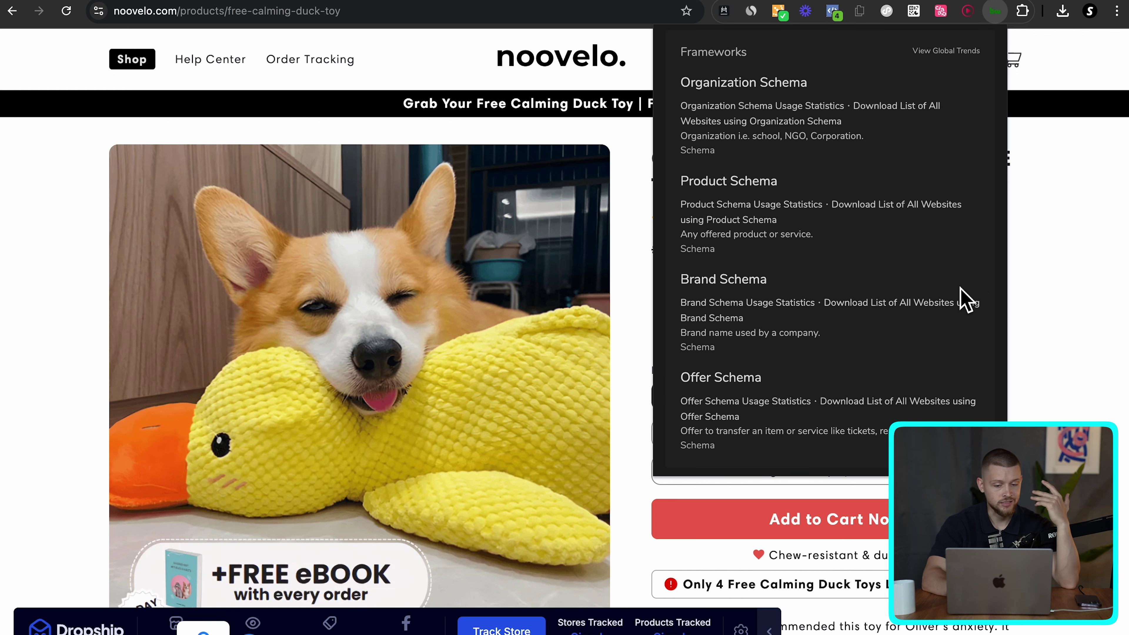
{"action": "left_click", "coordinate": [1035, 293]}
{"action": "scroll", "coordinate": [1039, 292], "scroll_direction": "down", "scroll_amount": 3}
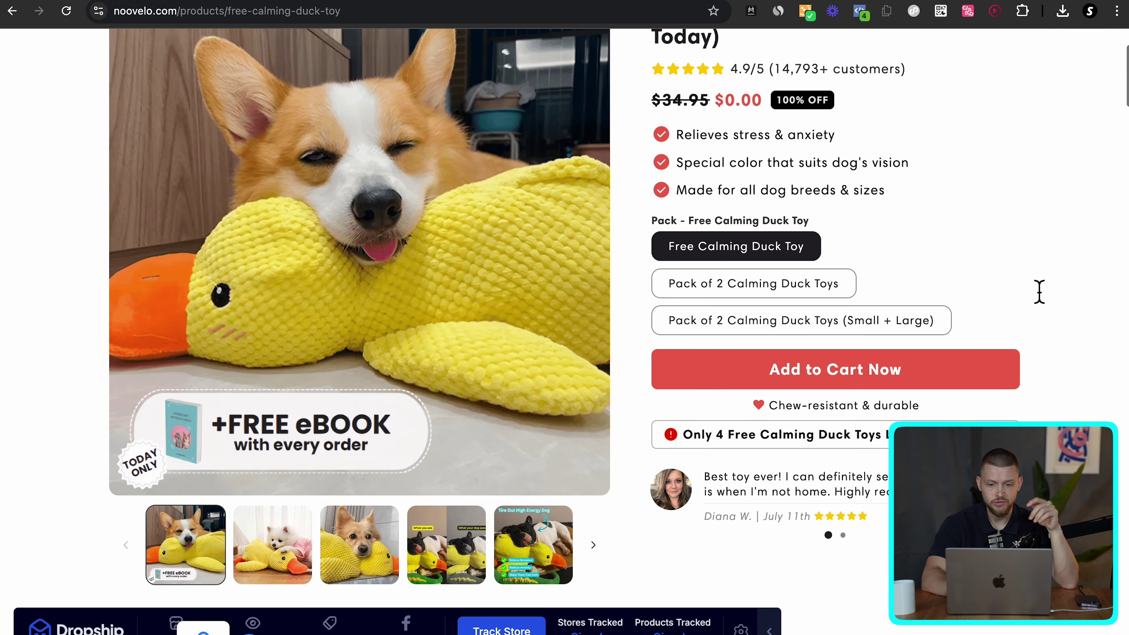
{"action": "scroll", "coordinate": [1039, 292], "scroll_direction": "up", "scroll_amount": 3}
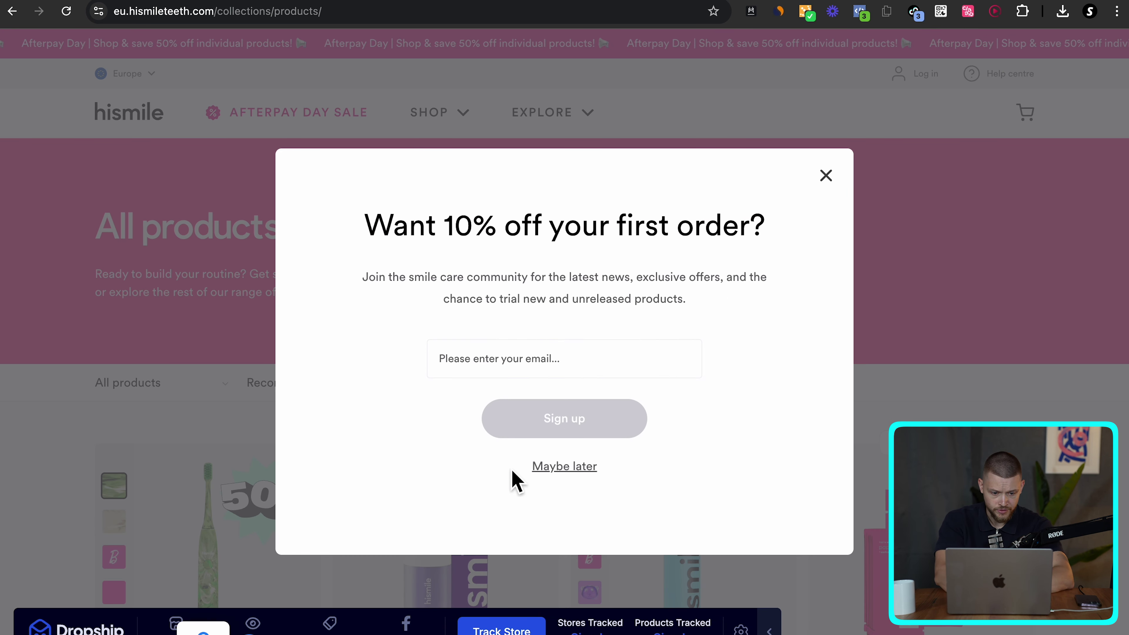
- Dismiss hismile's discount popup and start tracking the store's live sales in PPSPY, closing the tracking window
{"action": "left_click", "coordinate": [827, 177]}
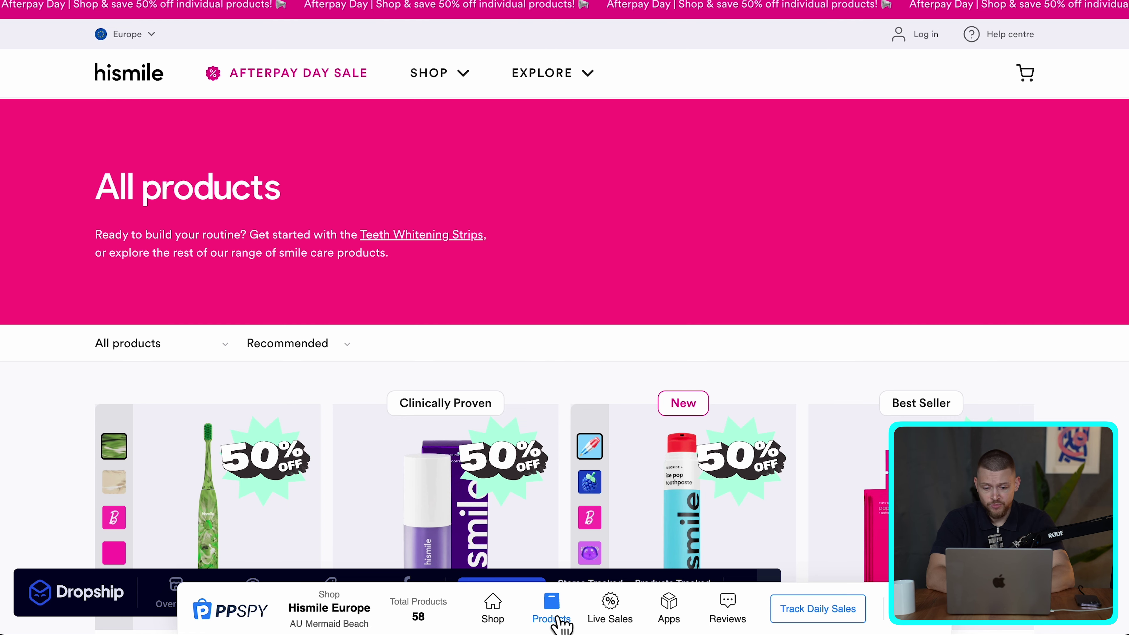
{"action": "left_click", "coordinate": [611, 621]}
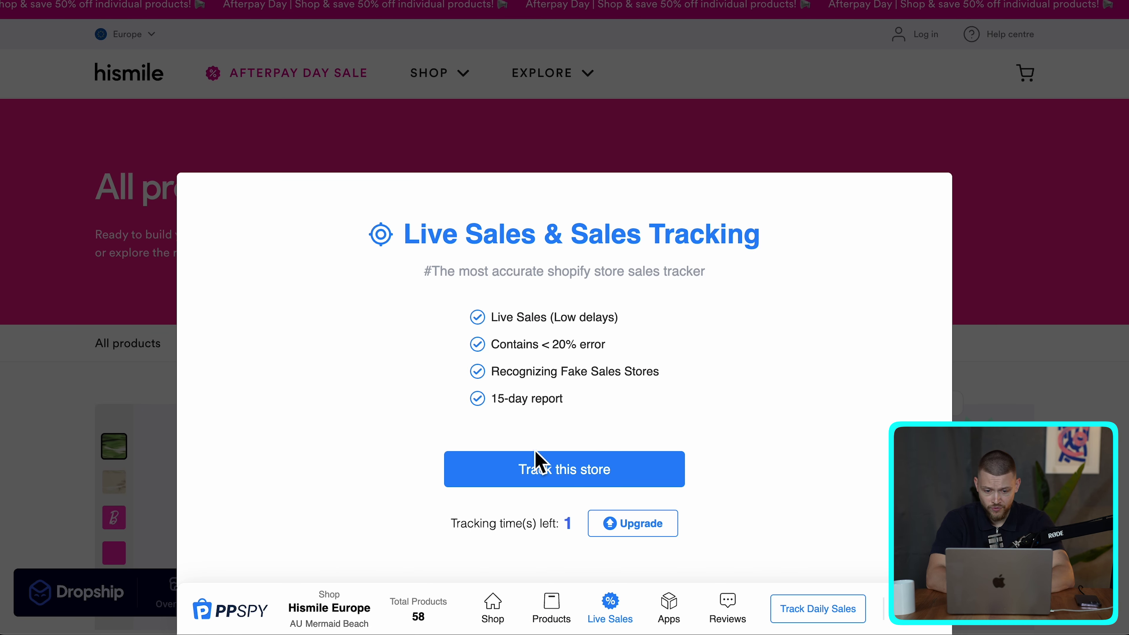
{"action": "left_click", "coordinate": [516, 484]}
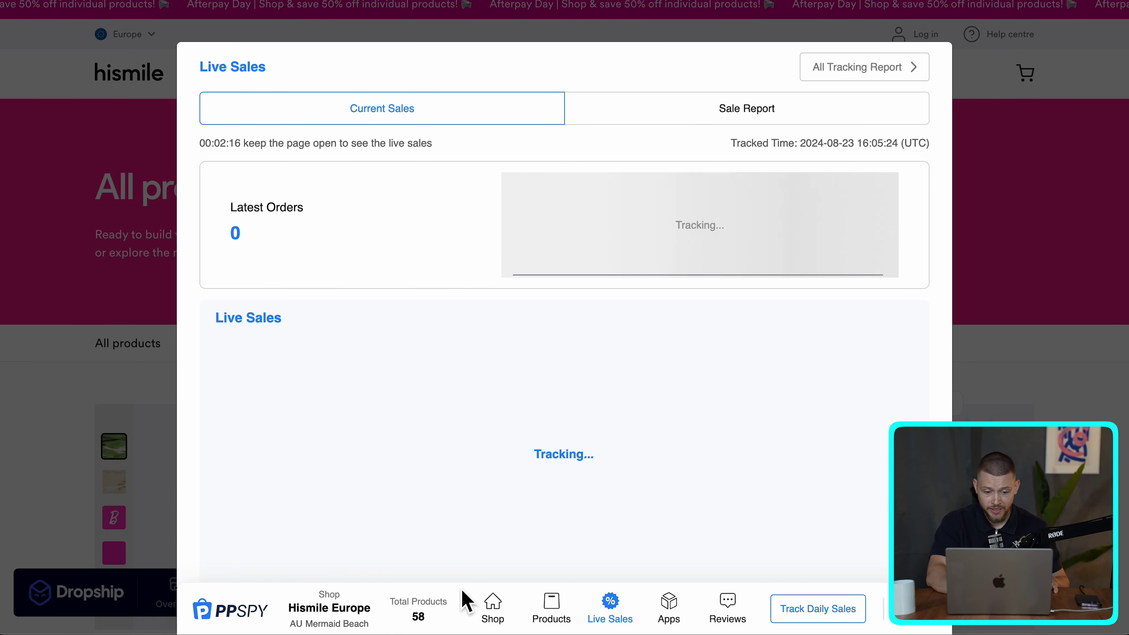
{"action": "left_click", "coordinate": [1057, 299]}
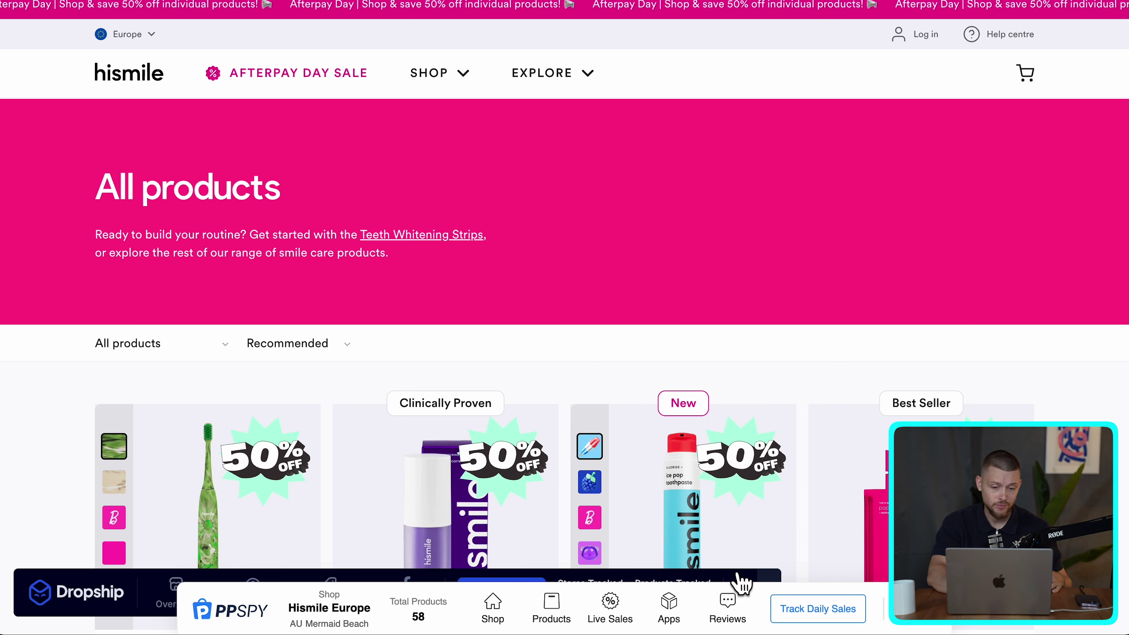
- Check the Apps and Products sections for the hismile store in PPSPY
{"action": "left_click", "coordinate": [671, 604]}
{"action": "left_click", "coordinate": [1054, 311]}
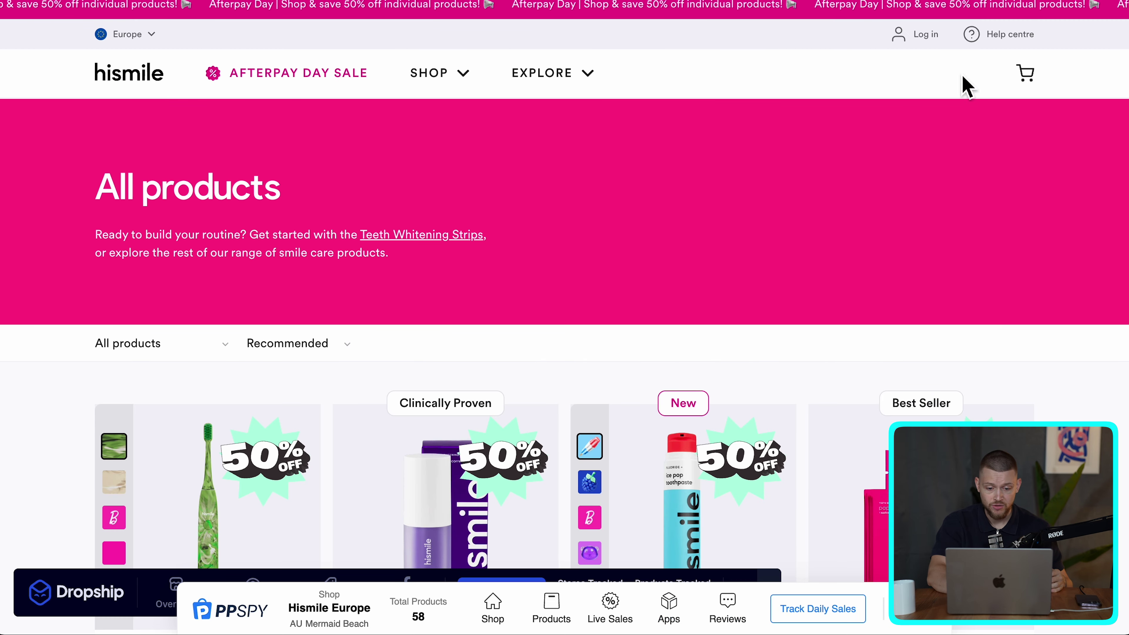
{"action": "left_click", "coordinate": [557, 616]}
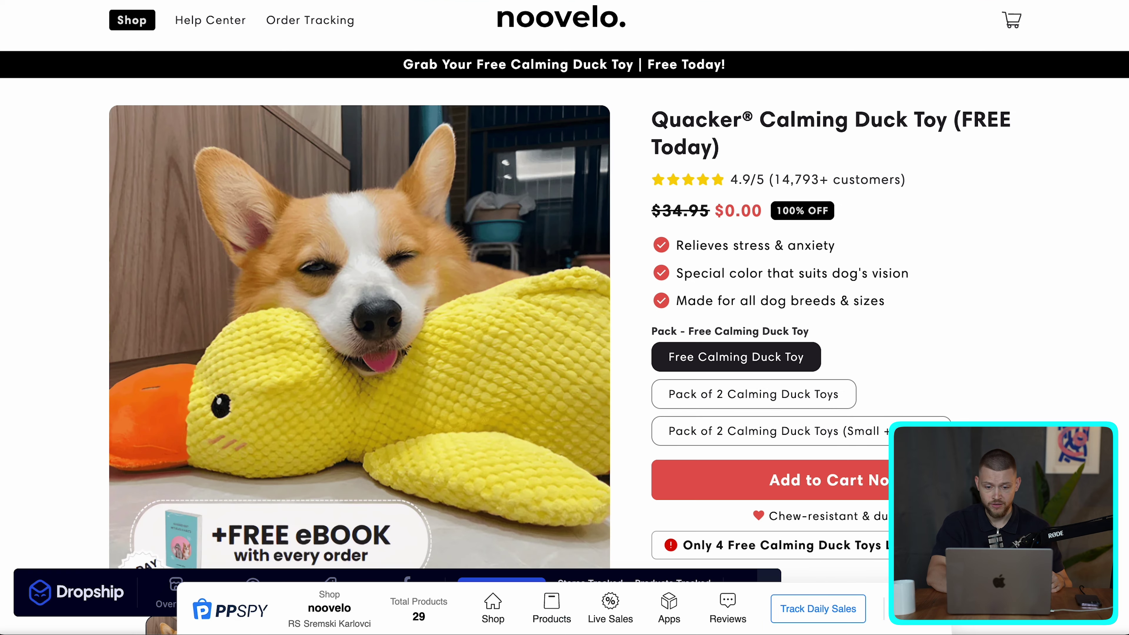
- Open PPSPY's product information for noovelo's Calming Duck Toy, examine the store's best-selling products, and close it
{"action": "left_click", "coordinate": [553, 612]}
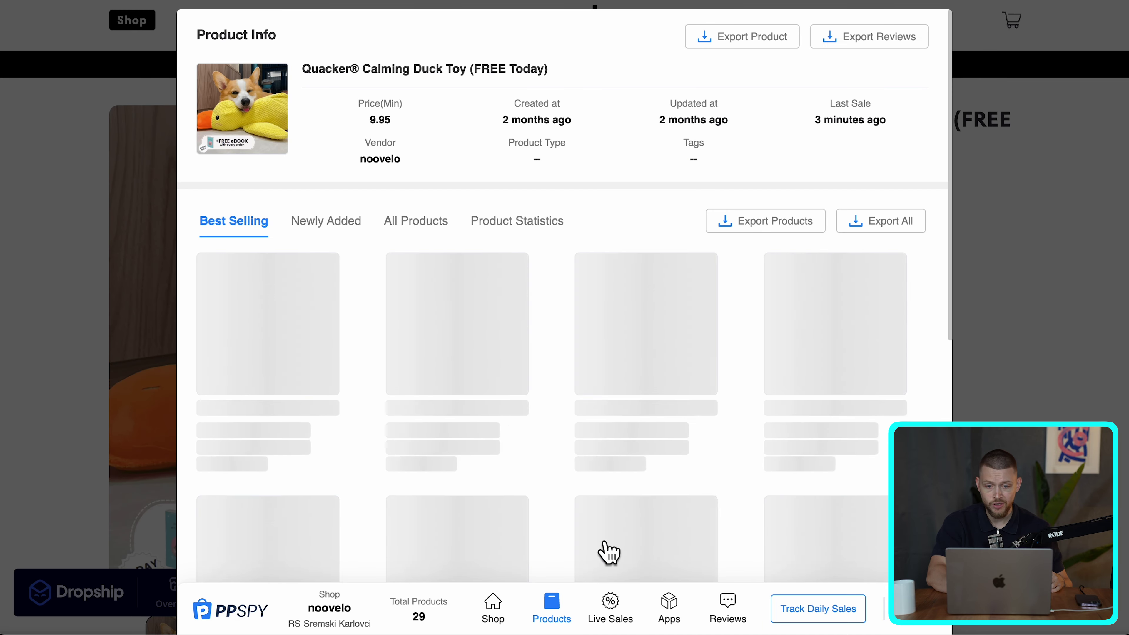
{"action": "left_click", "coordinate": [1011, 220]}
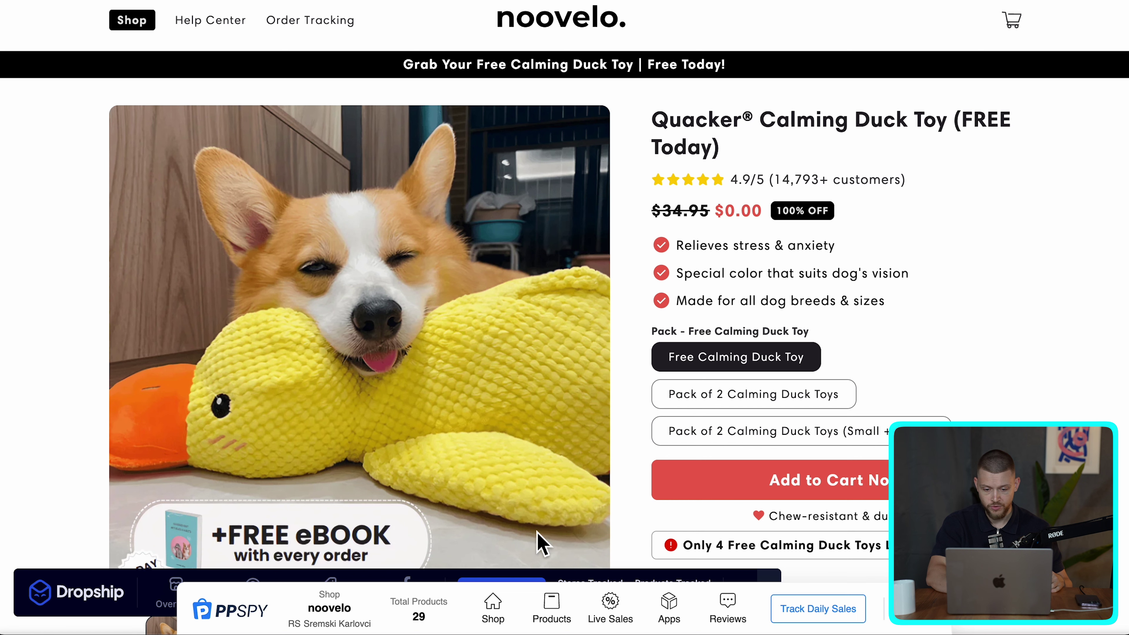
{"action": "left_click", "coordinate": [552, 612]}
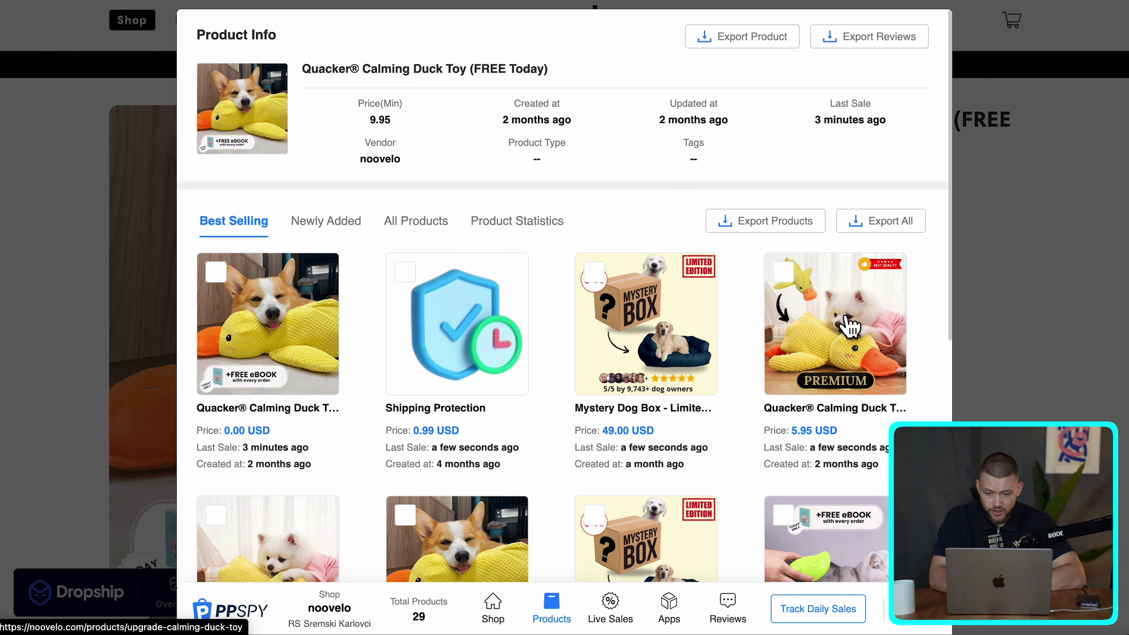
{"action": "scroll", "coordinate": [849, 330], "scroll_direction": "down", "scroll_amount": 5}
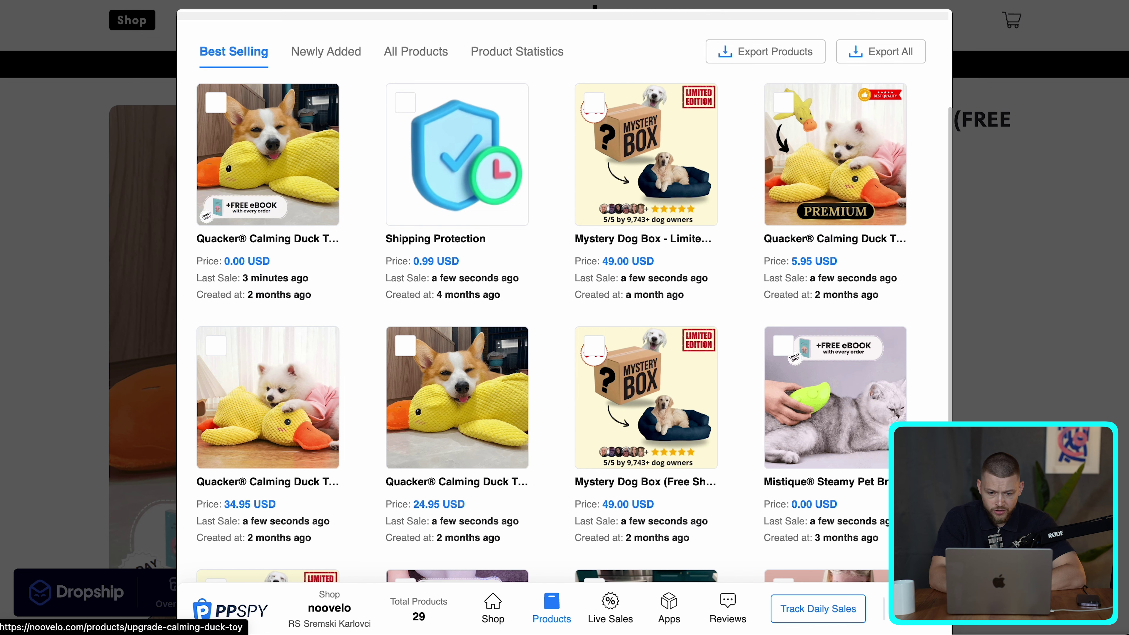
{"action": "scroll", "coordinate": [724, 483], "scroll_direction": "down", "scroll_amount": 6}
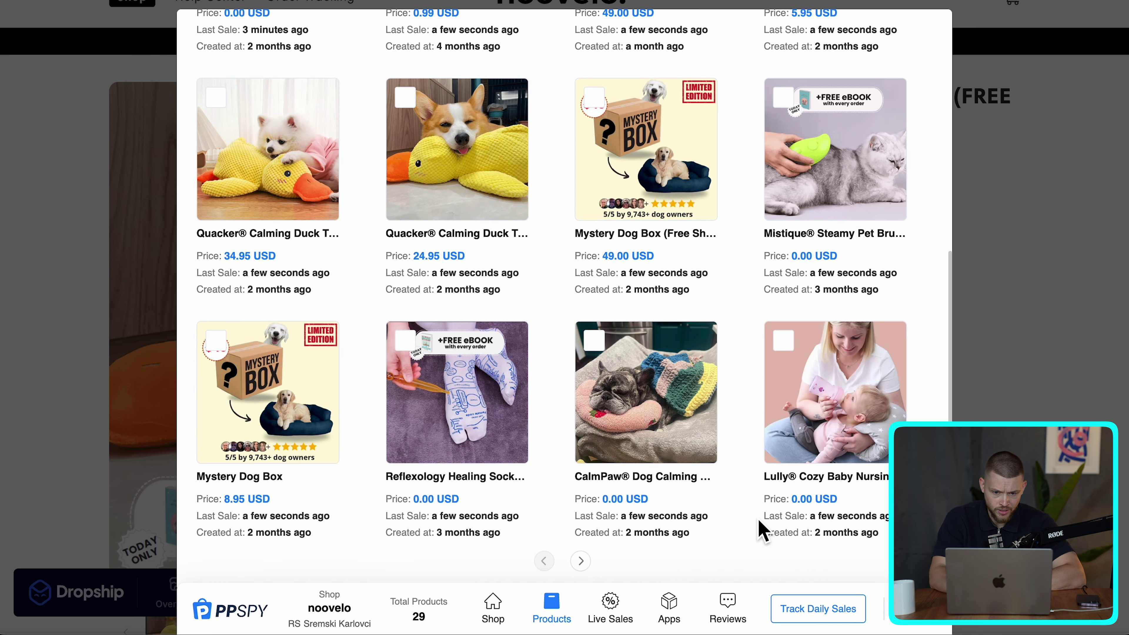
{"action": "scroll", "coordinate": [761, 529], "scroll_direction": "up", "scroll_amount": 10}
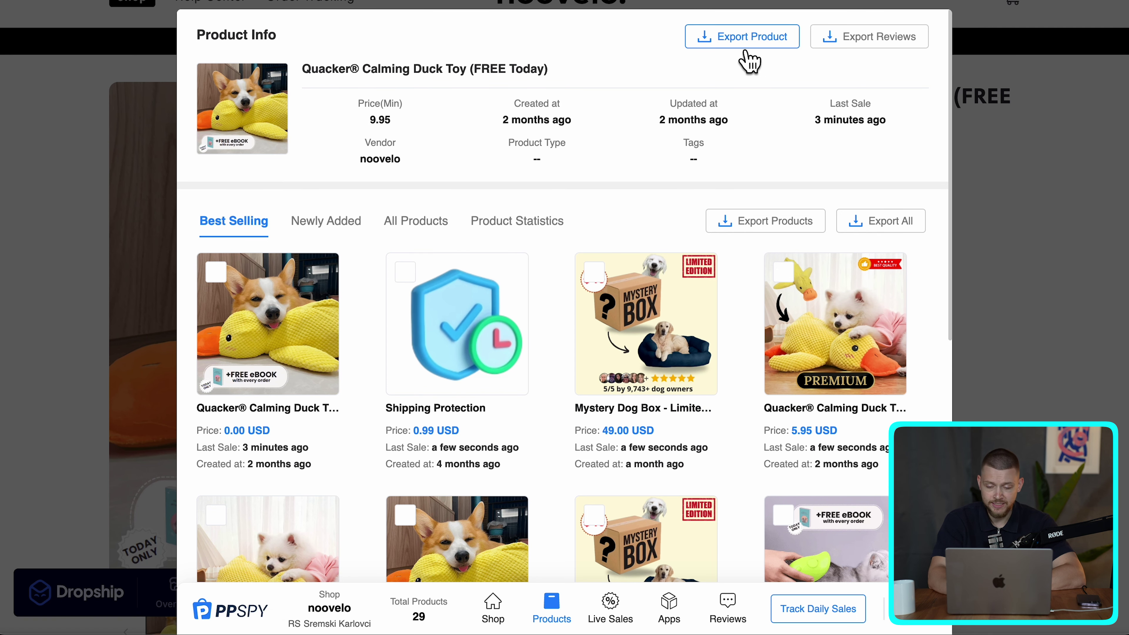
{"action": "left_click", "coordinate": [1060, 218]}
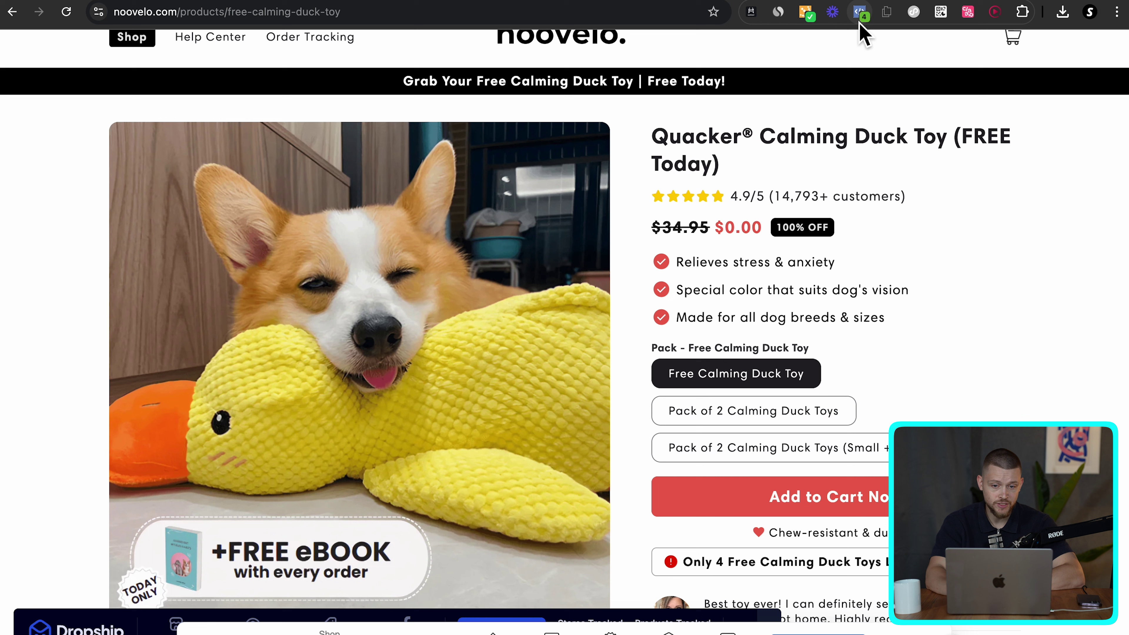
- Check the noovelo product page for Meta pixels with Meta Pixel Helper, and close the report
{"action": "left_click", "coordinate": [860, 20]}
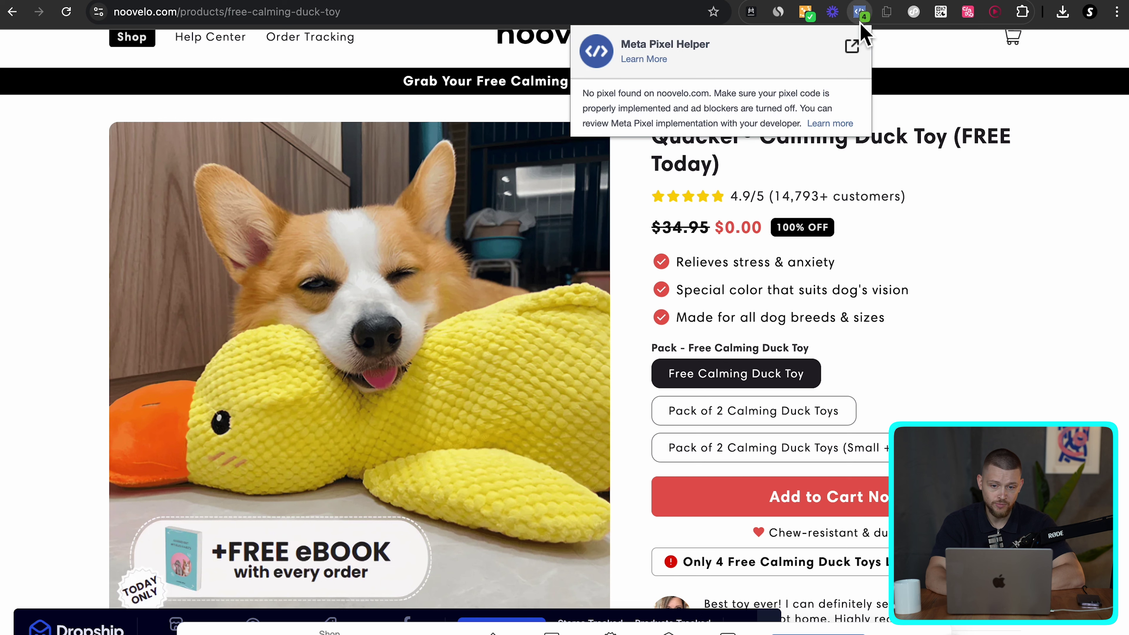
{"action": "left_click", "coordinate": [963, 144]}
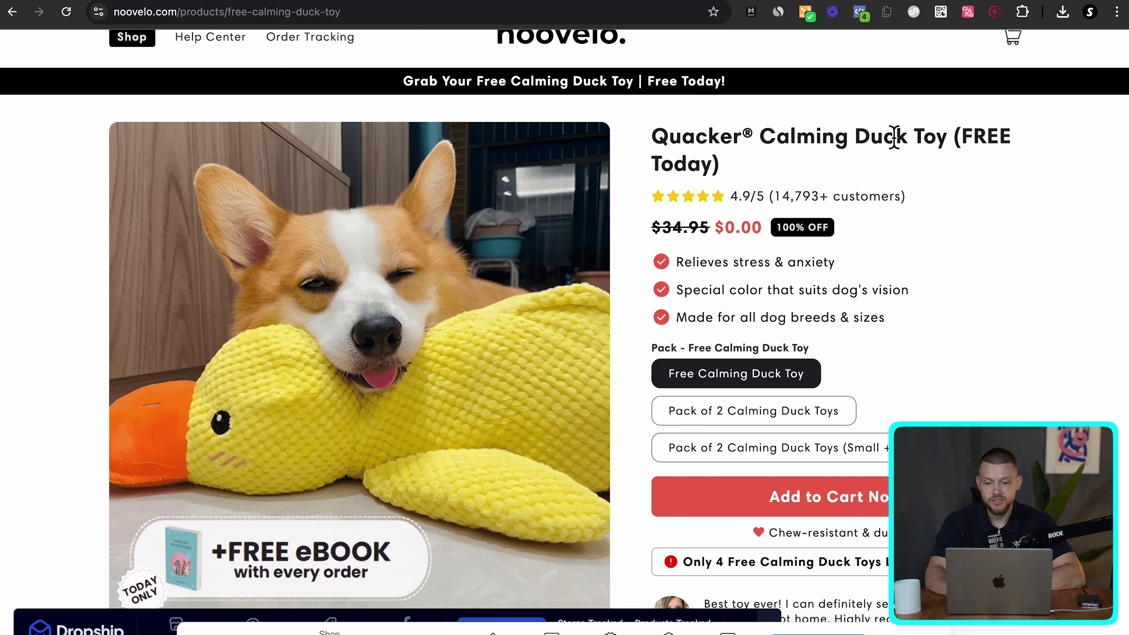
{"action": "scroll", "coordinate": [960, 362], "scroll_direction": "up", "scroll_amount": 1}
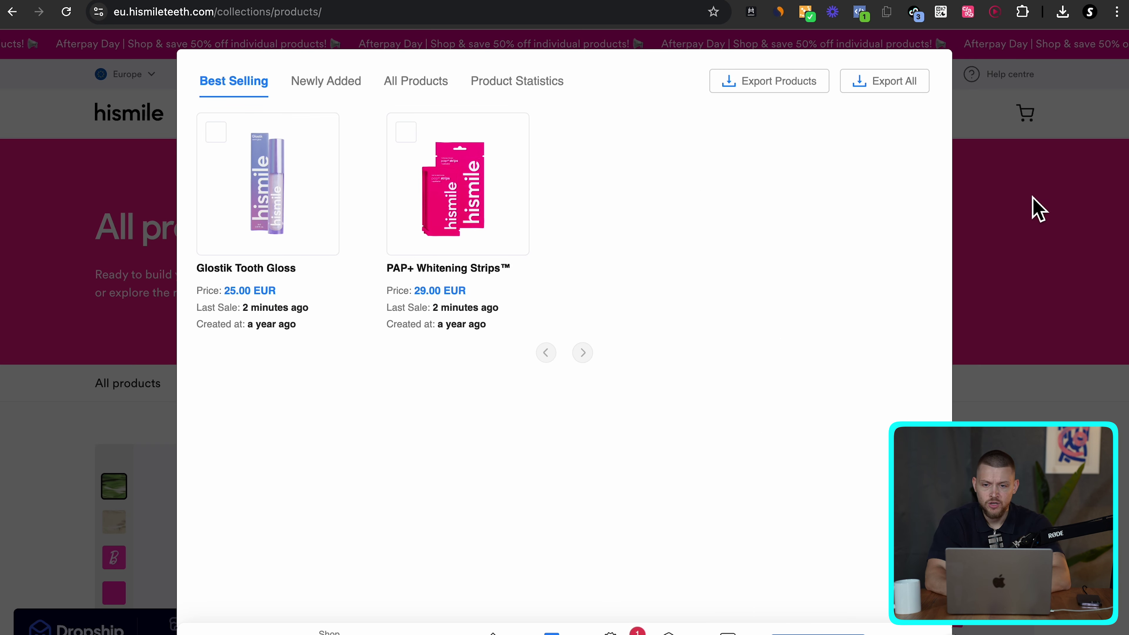
- Close hismile's best-selling products and check the store's Meta and TikTok pixels with the pixel helper extensions
{"action": "left_click", "coordinate": [1032, 207]}
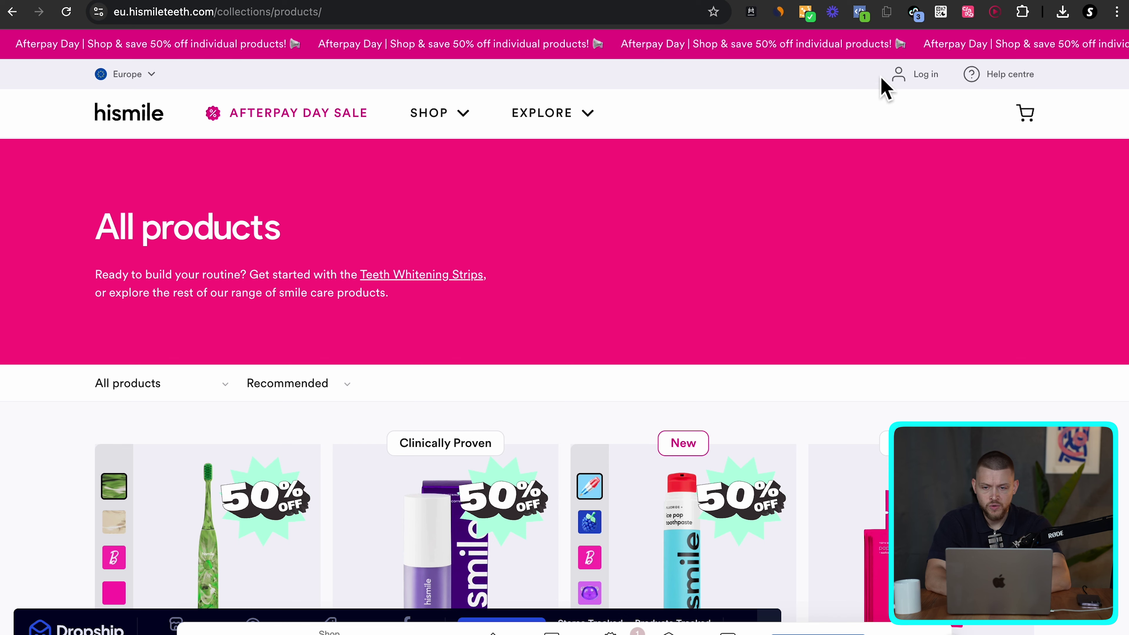
{"action": "left_click", "coordinate": [864, 20]}
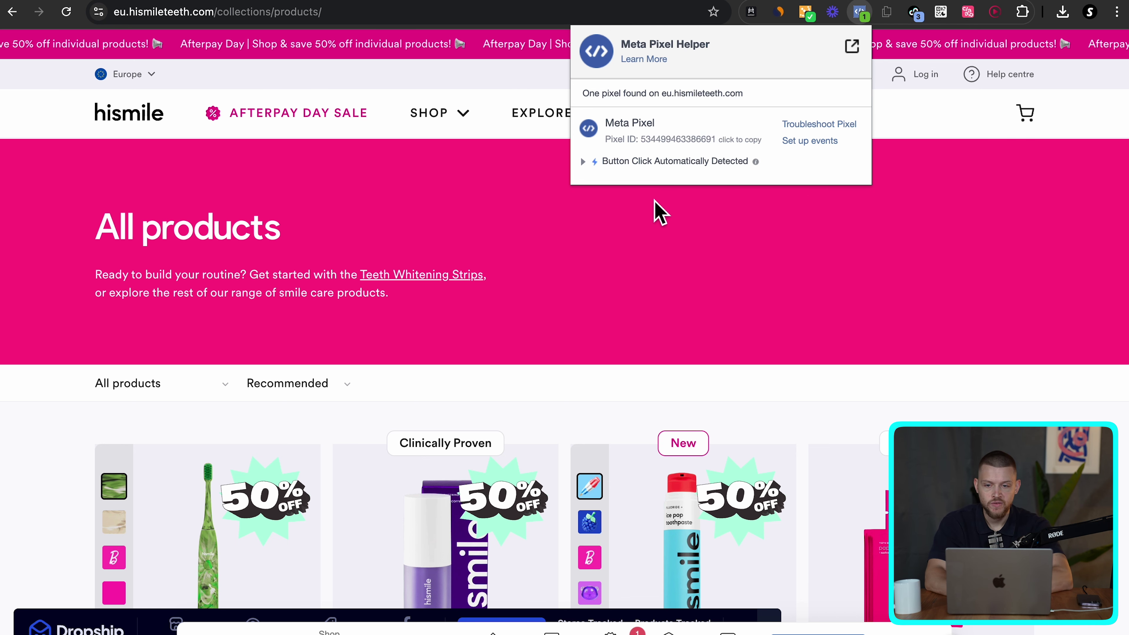
{"action": "left_click", "coordinate": [699, 267]}
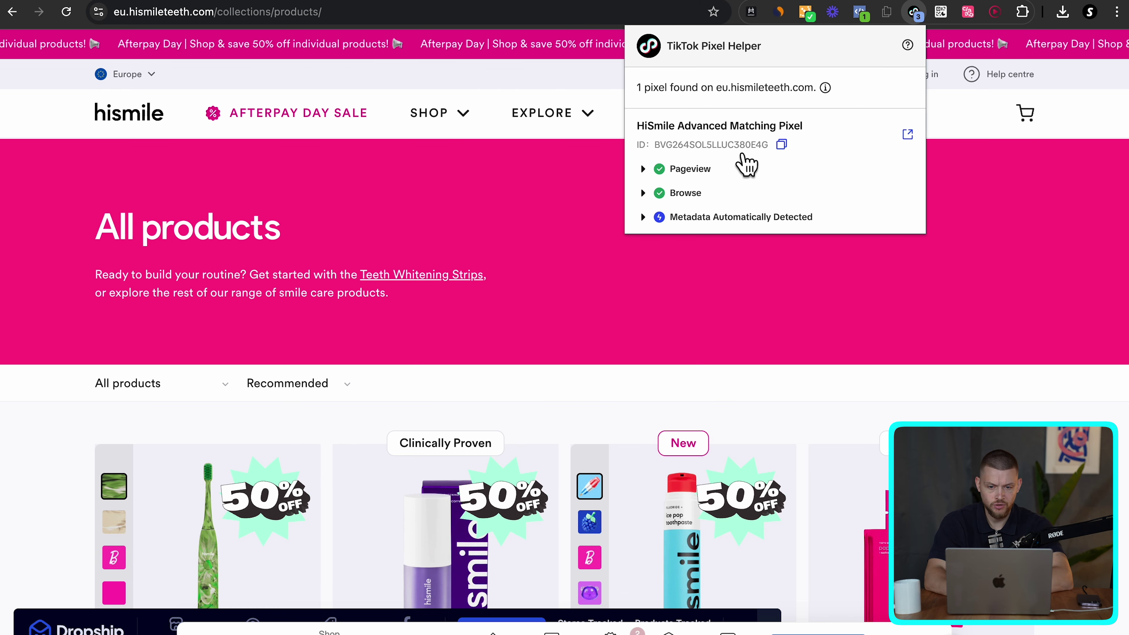
{"action": "left_click", "coordinate": [956, 122]}
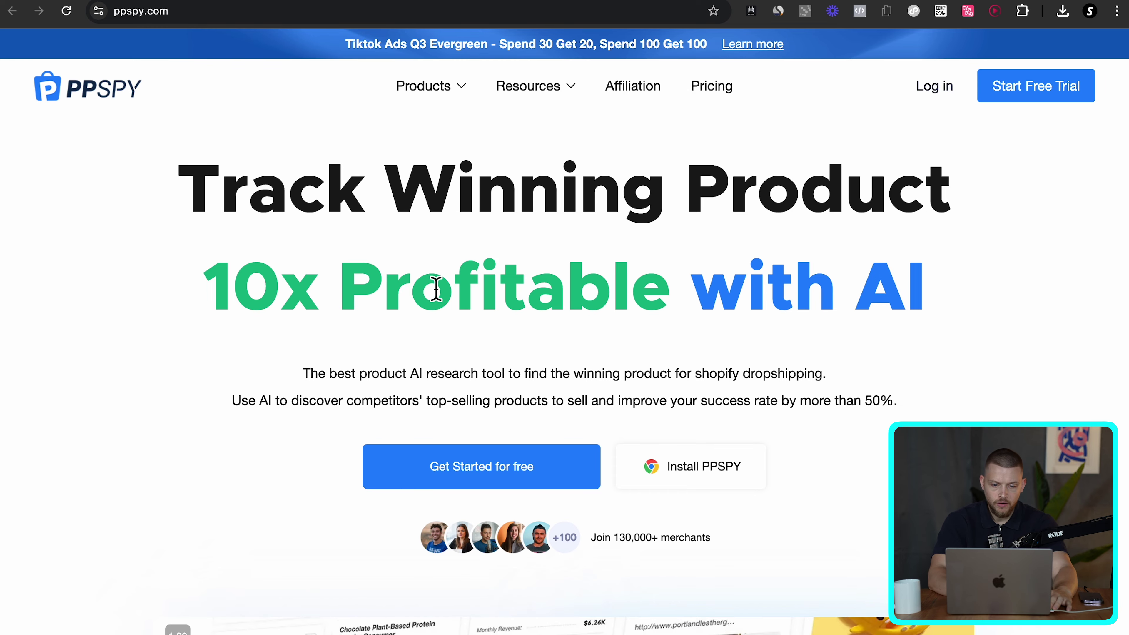
- Look over the PPSPY homepage, go to the account login, and review the tracked stores on the dashboard
{"action": "scroll", "coordinate": [434, 294], "scroll_direction": "down", "scroll_amount": 10}
{"action": "scroll", "coordinate": [440, 296], "scroll_direction": "up", "scroll_amount": 10}
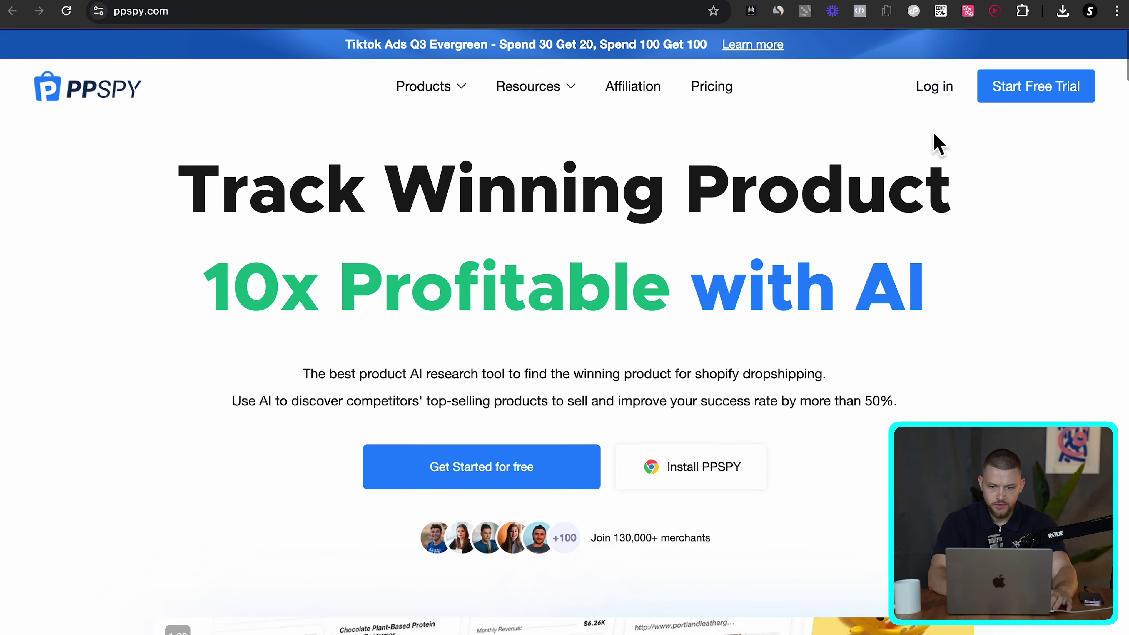
{"action": "left_click", "coordinate": [936, 96]}
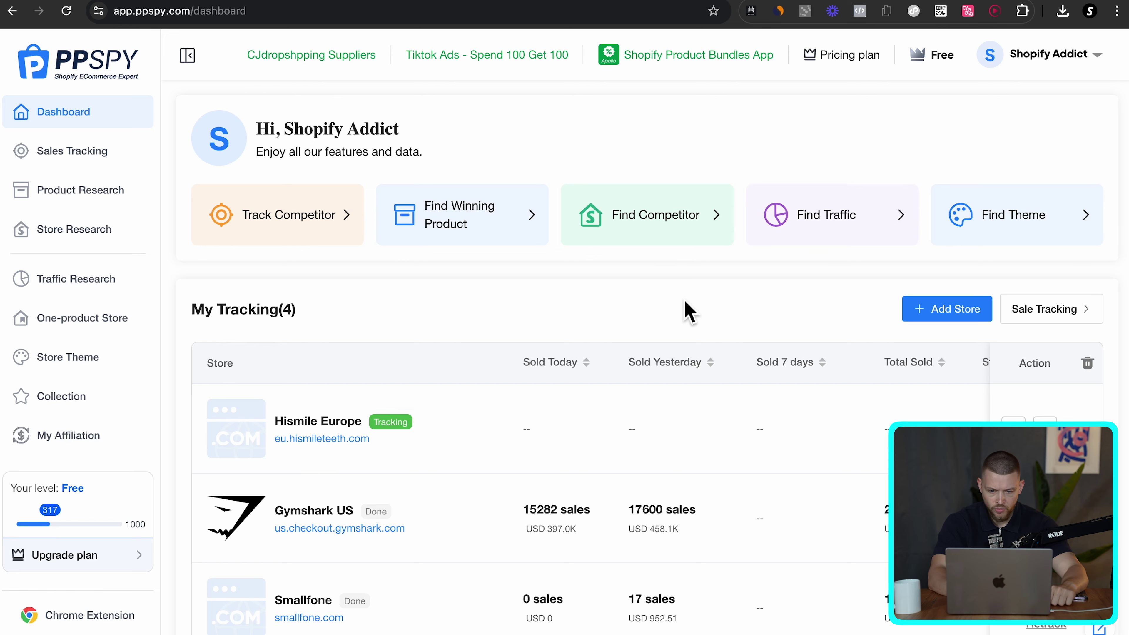
{"action": "scroll", "coordinate": [688, 312], "scroll_direction": "down", "scroll_amount": 3}
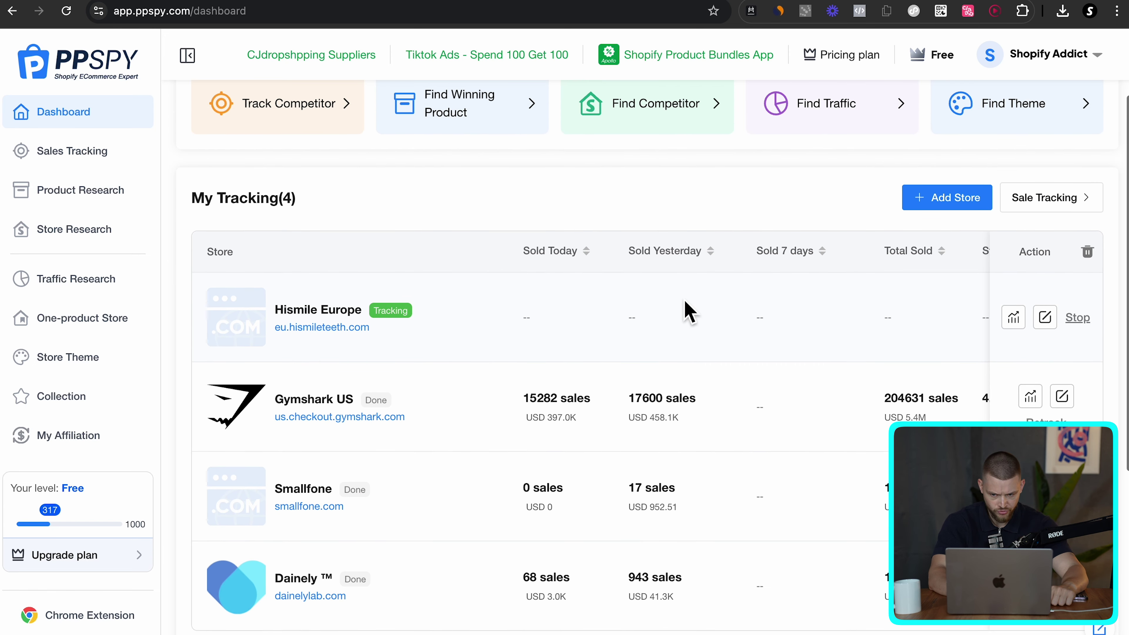
{"action": "scroll", "coordinate": [686, 309], "scroll_direction": "up", "scroll_amount": 3}
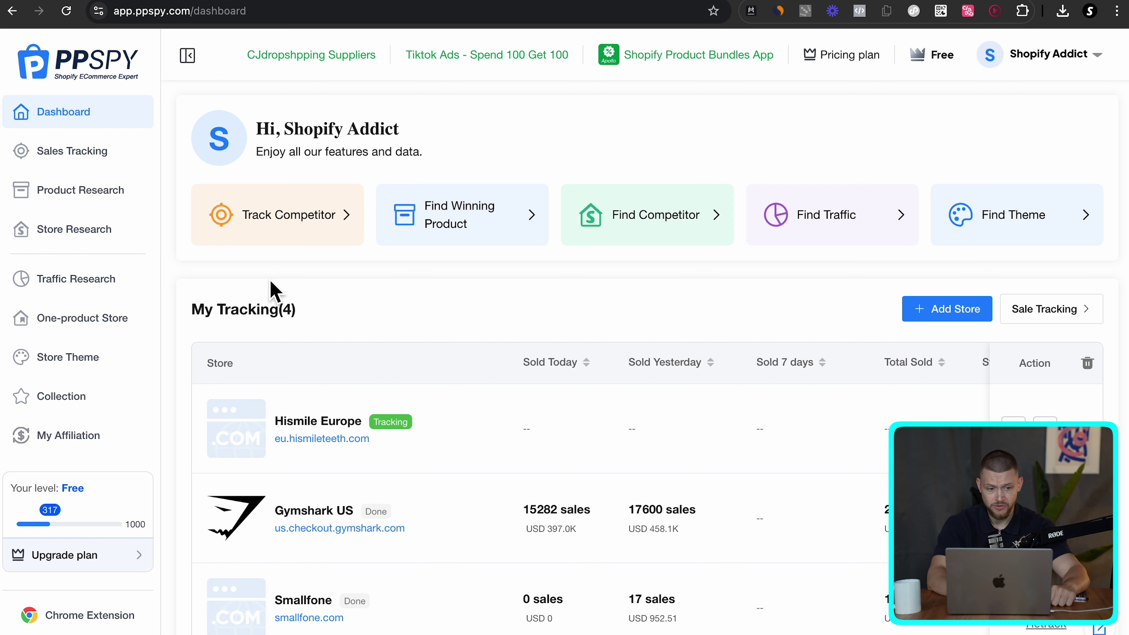
- Open Store Research and filter for stores using the Meta ad channel with 100 k-500 k monthly visits
{"action": "left_click", "coordinate": [53, 238]}
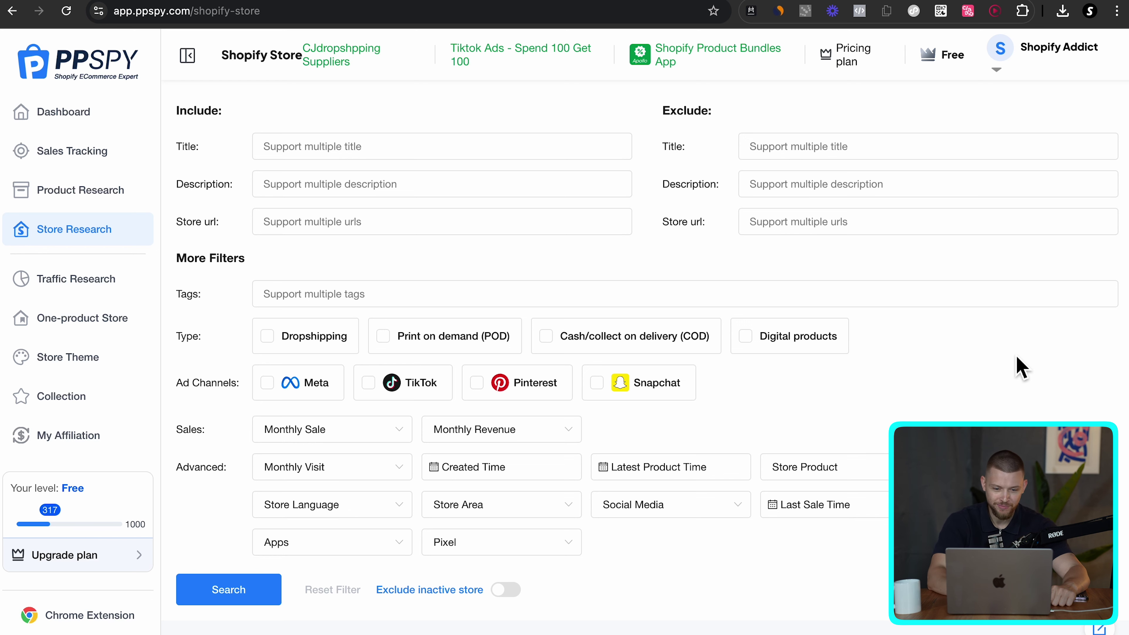
{"action": "scroll", "coordinate": [1020, 367], "scroll_direction": "down", "scroll_amount": 3}
{"action": "scroll", "coordinate": [791, 436], "scroll_direction": "up", "scroll_amount": 3}
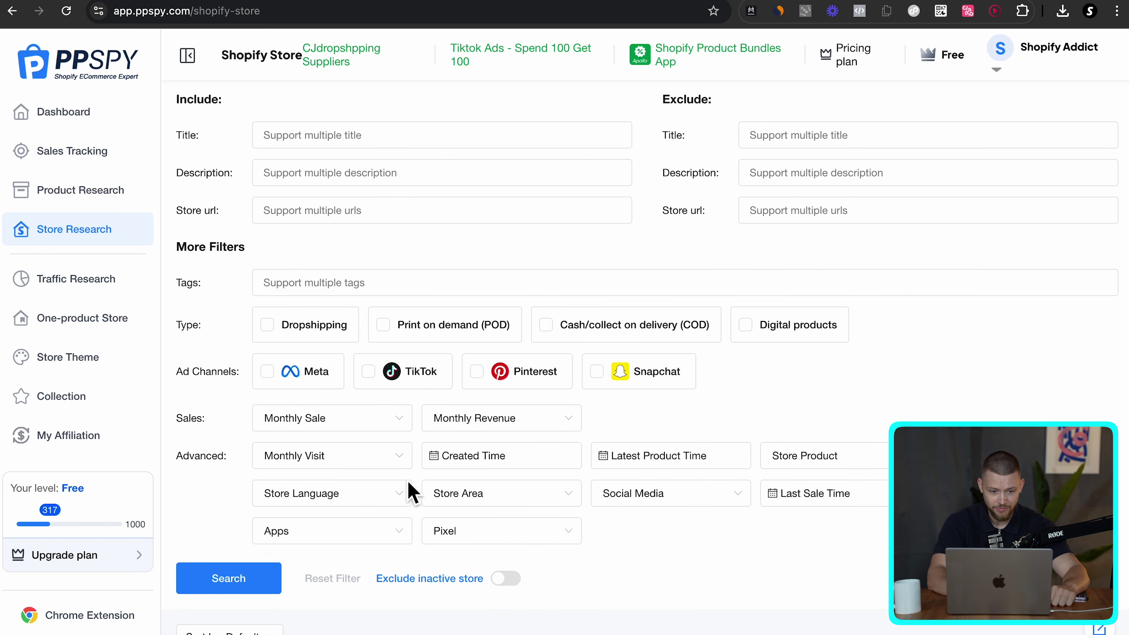
{"action": "left_click", "coordinate": [276, 385]}
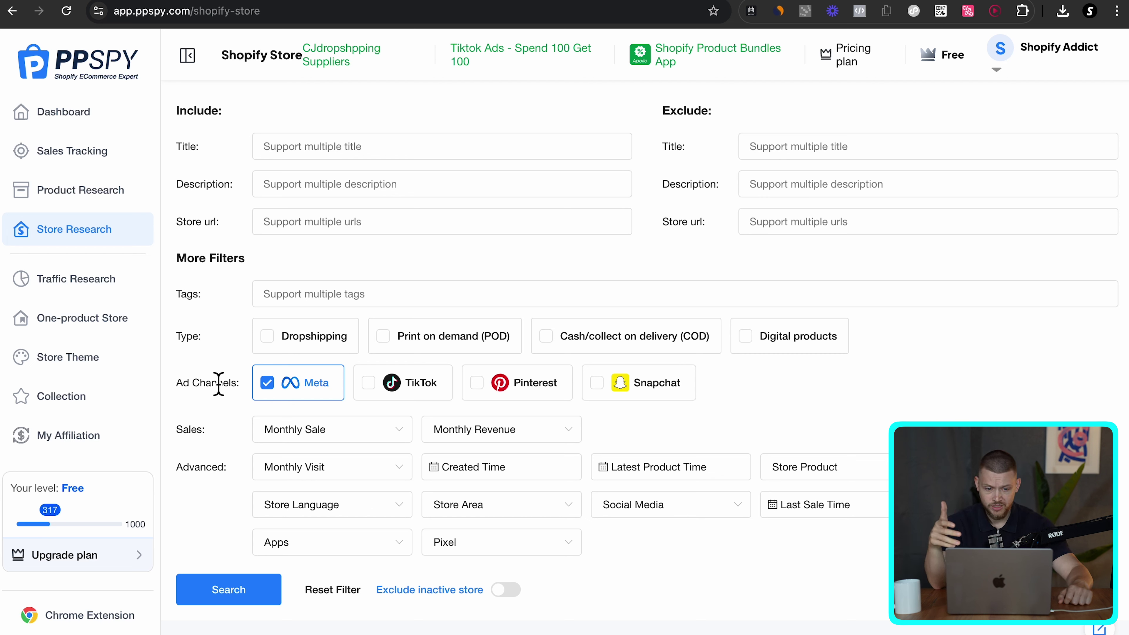
{"action": "scroll", "coordinate": [231, 454], "scroll_direction": "down", "scroll_amount": 2}
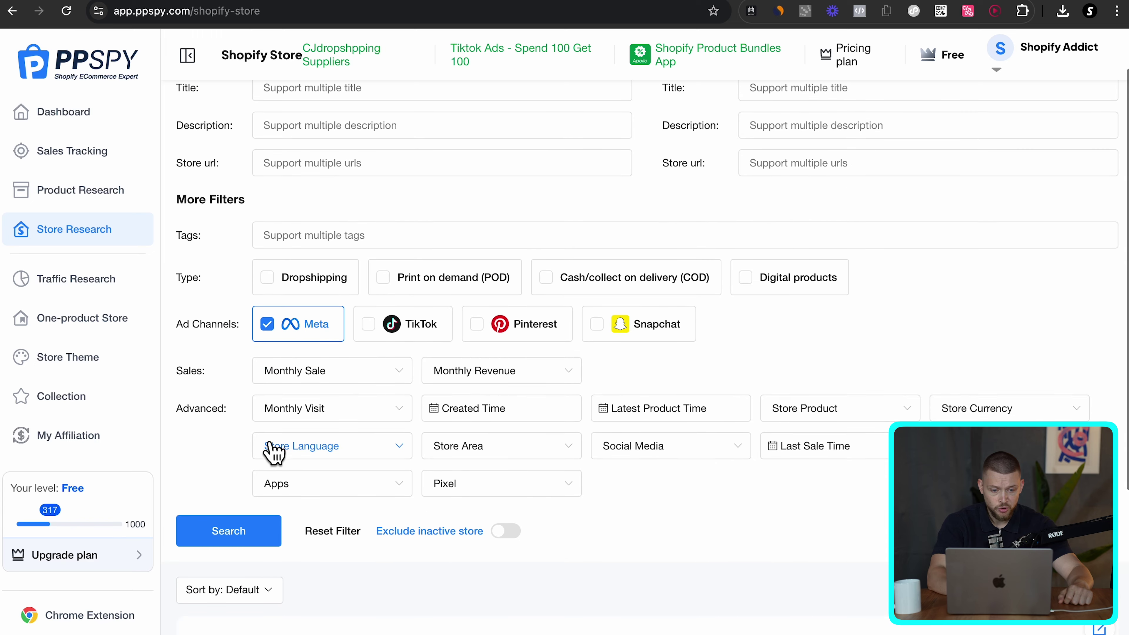
{"action": "left_click", "coordinate": [373, 418]}
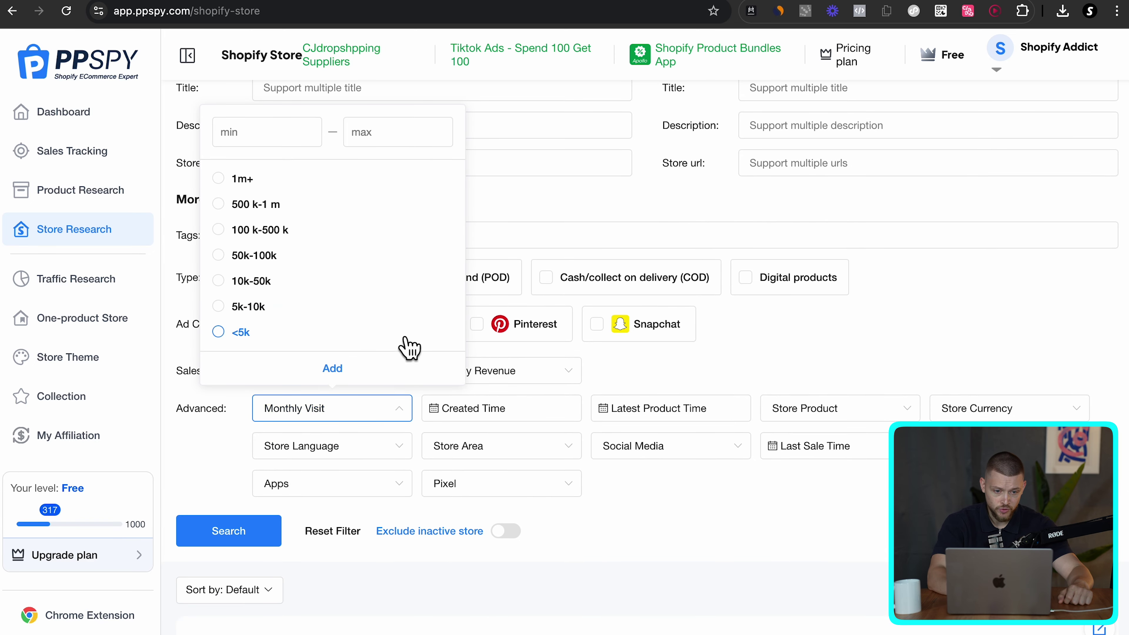
{"action": "left_click", "coordinate": [242, 240]}
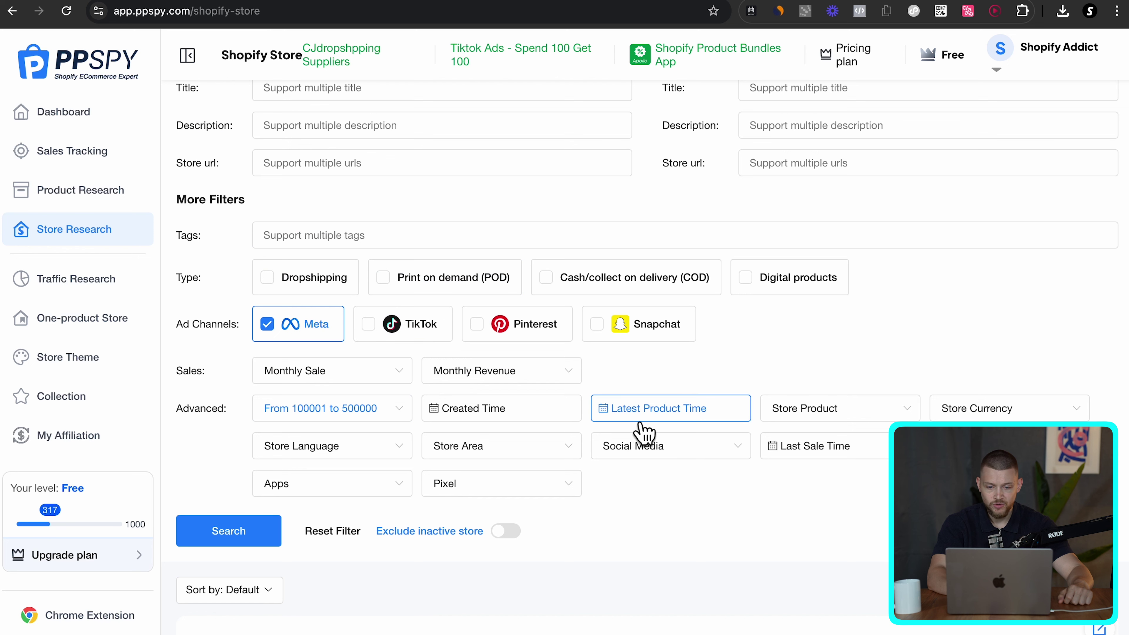
- Limit the store filters to a creation date in the last 6 months and 1-10 products, and run the search
{"action": "left_click", "coordinate": [557, 418]}
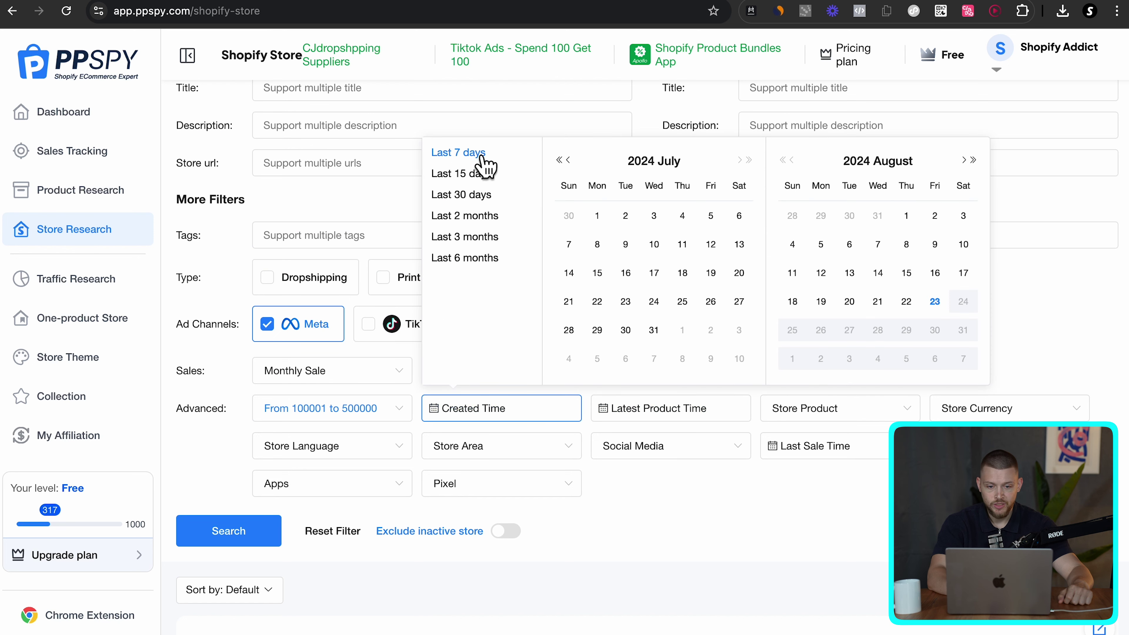
{"action": "left_click", "coordinate": [494, 261]}
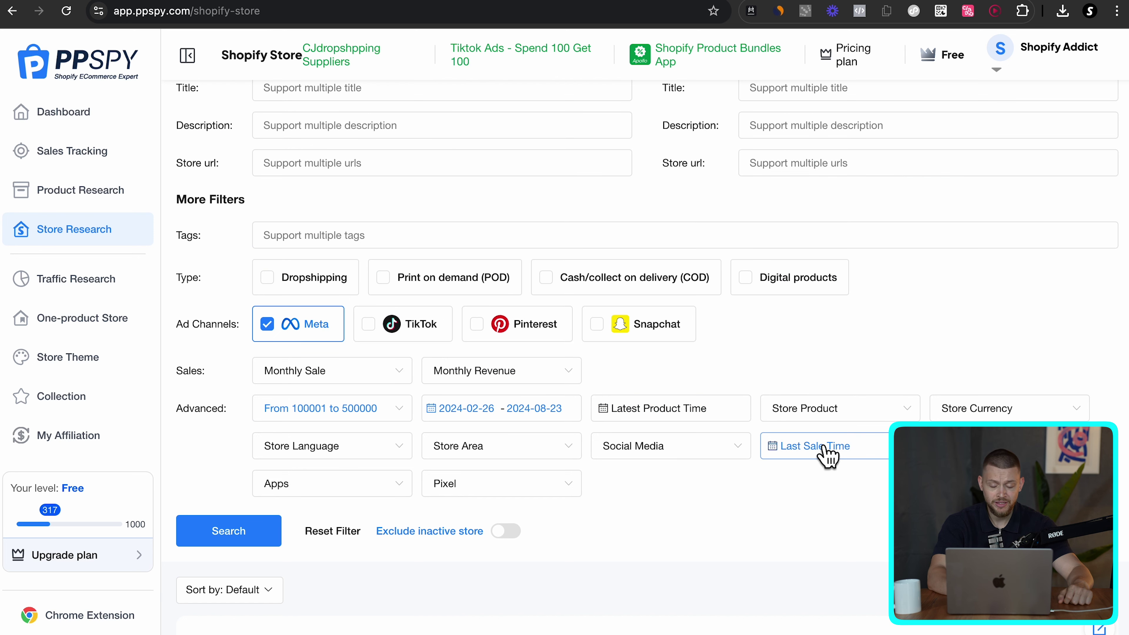
{"action": "scroll", "coordinate": [836, 486], "scroll_direction": "down", "scroll_amount": 1}
{"action": "left_click", "coordinate": [882, 397]}
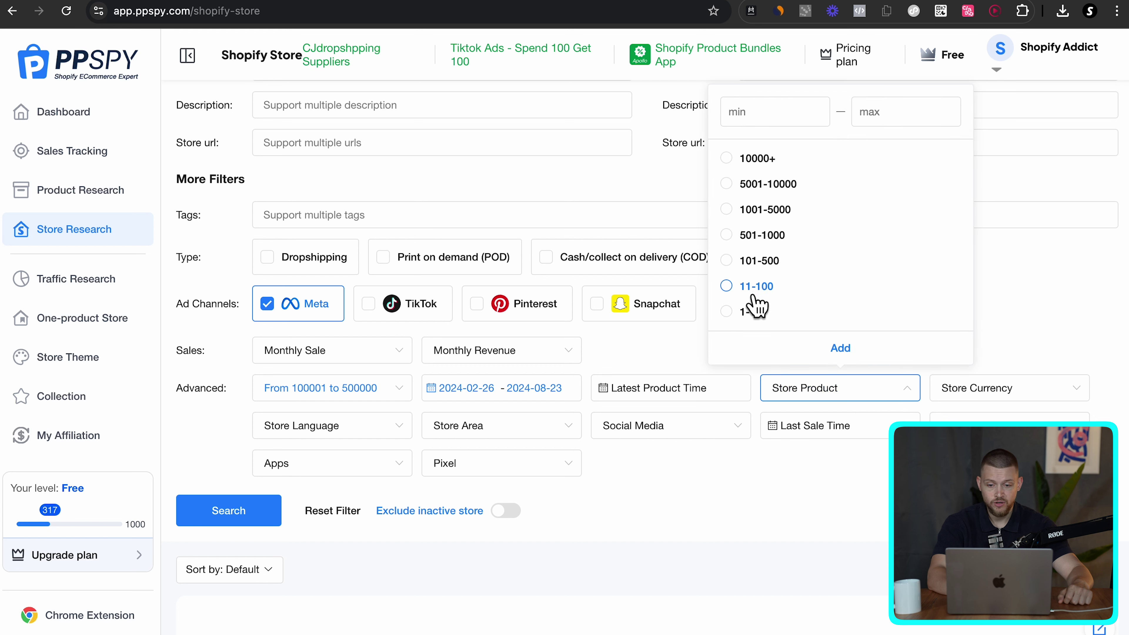
{"action": "left_click", "coordinate": [739, 313]}
{"action": "scroll", "coordinate": [725, 534], "scroll_direction": "down", "scroll_amount": 2}
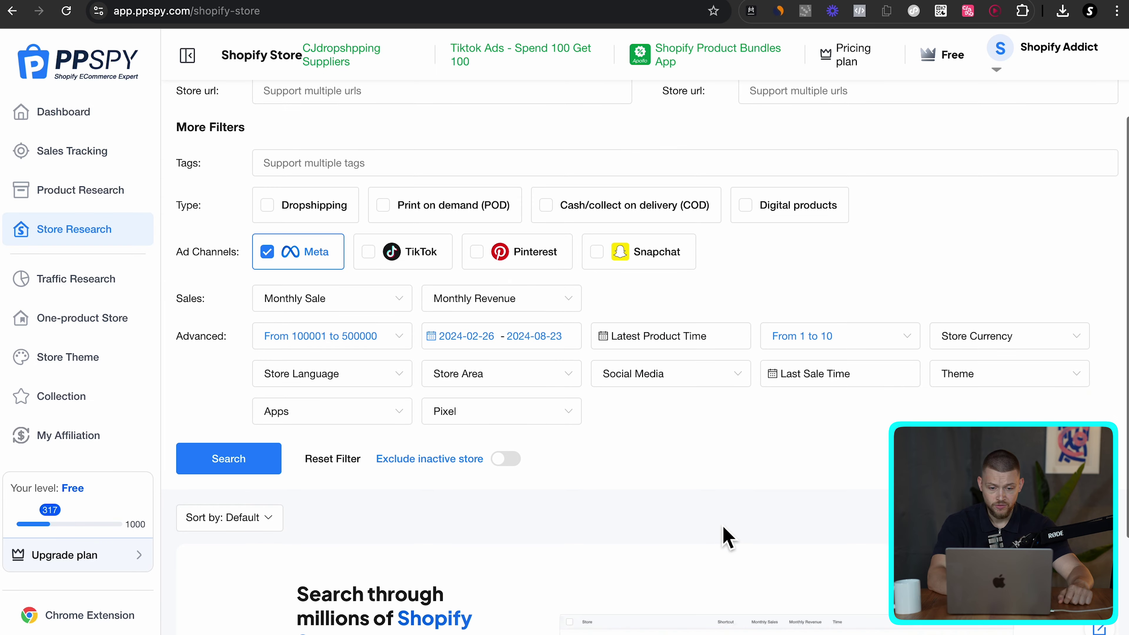
{"action": "left_click", "coordinate": [280, 467]}
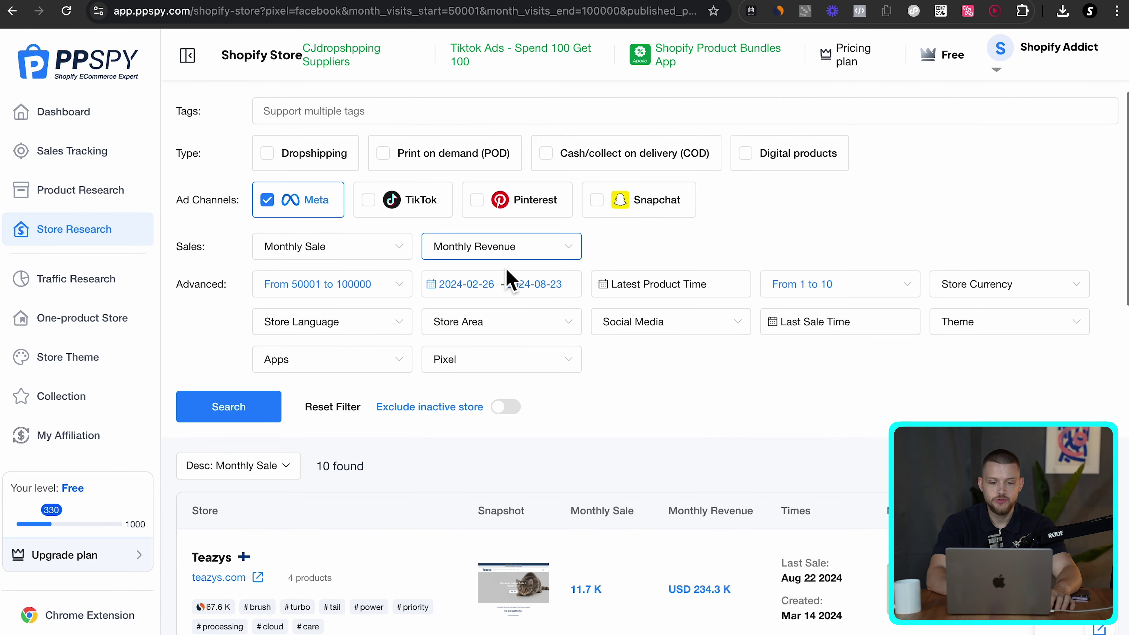
- Check the creation date filter, and examine the found stores' monthly sales, revenue, creation dates and newest products
{"action": "left_click", "coordinate": [511, 281]}
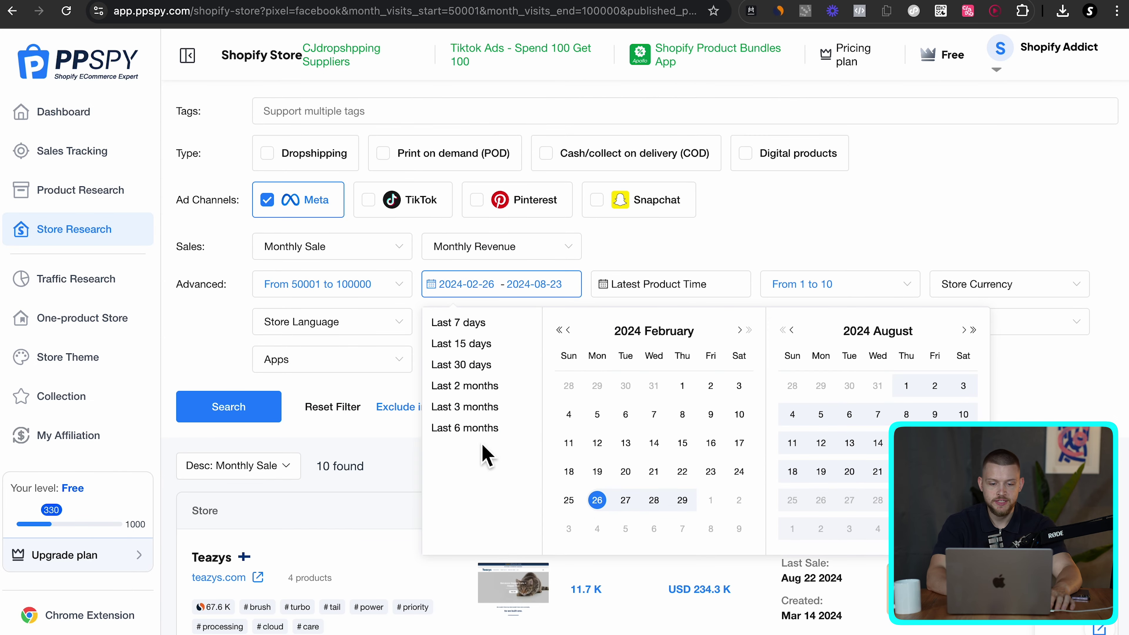
{"action": "left_click", "coordinate": [404, 462]}
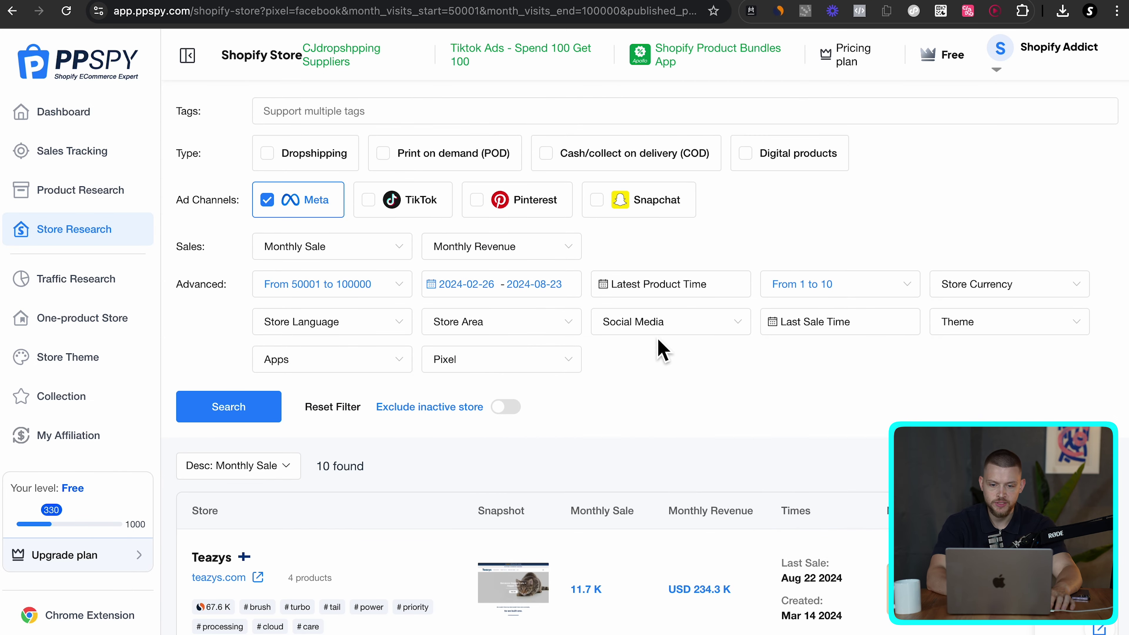
{"action": "scroll", "coordinate": [506, 511], "scroll_direction": "down", "scroll_amount": 5}
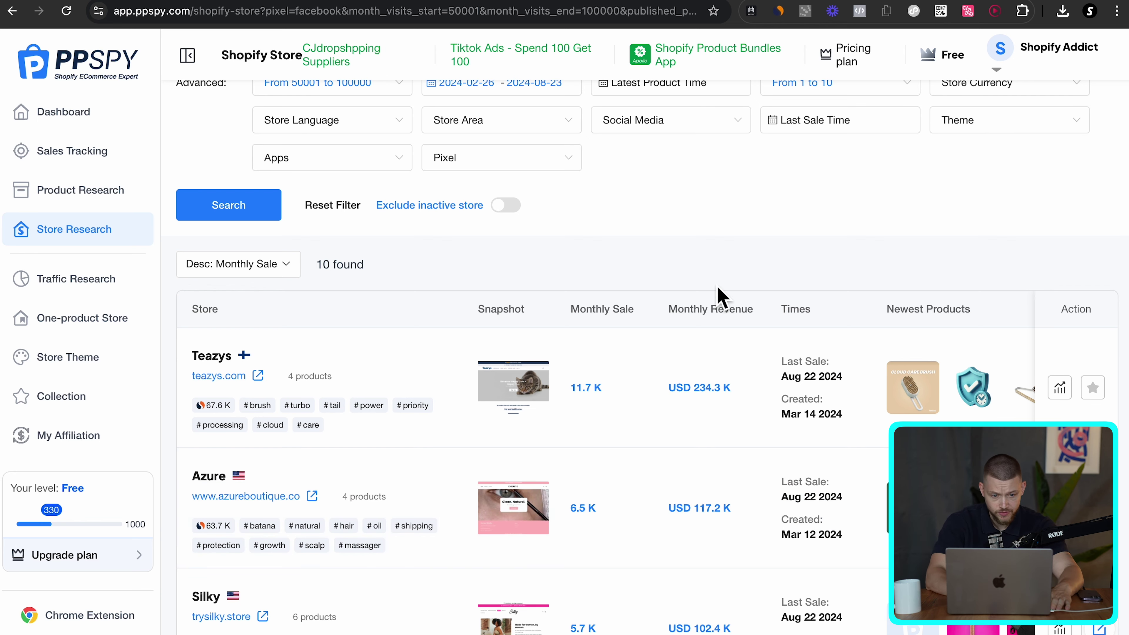
{"action": "scroll", "coordinate": [717, 293], "scroll_direction": "down", "scroll_amount": 3}
{"action": "scroll", "coordinate": [723, 298], "scroll_direction": "down", "scroll_amount": 10}
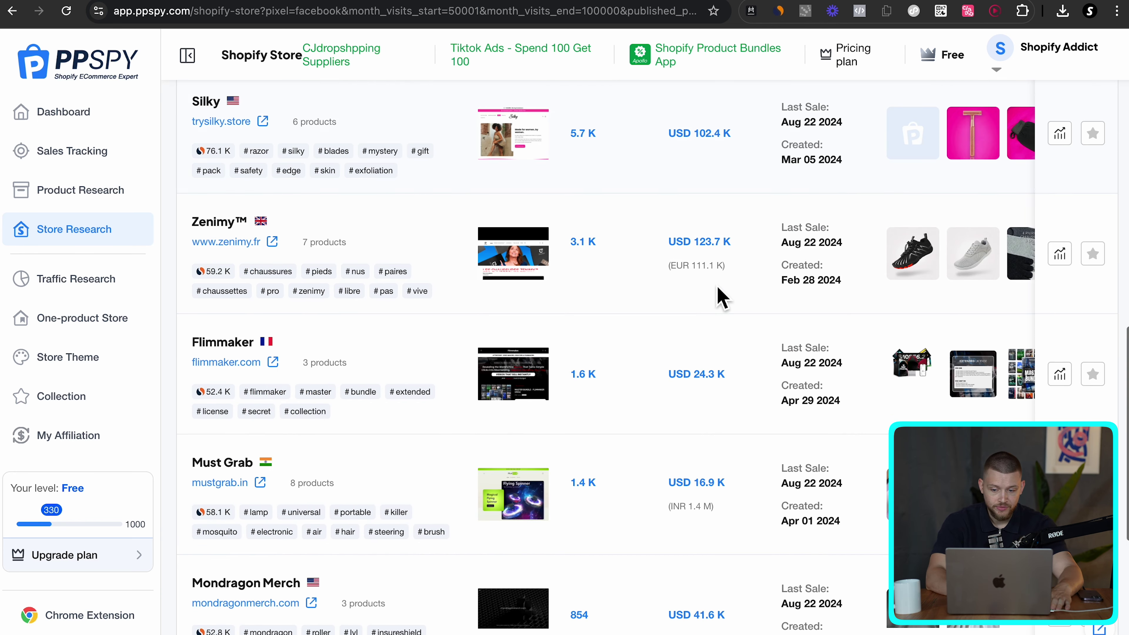
{"action": "scroll", "coordinate": [713, 284], "scroll_direction": "down", "scroll_amount": 7}
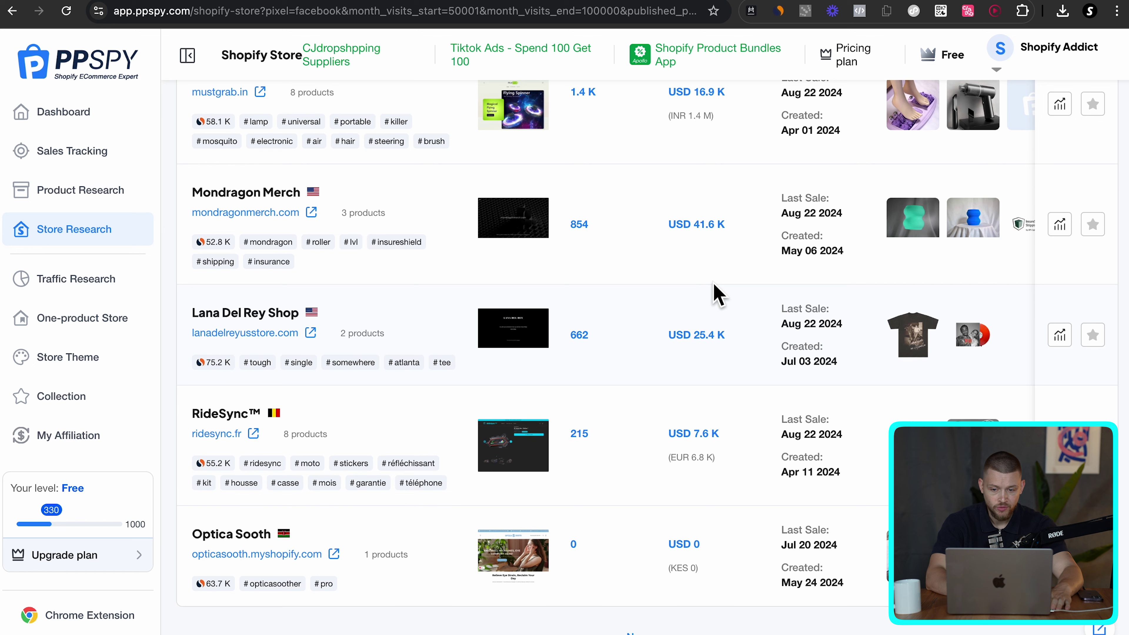
{"action": "scroll", "coordinate": [717, 293], "scroll_direction": "up", "scroll_amount": 13}
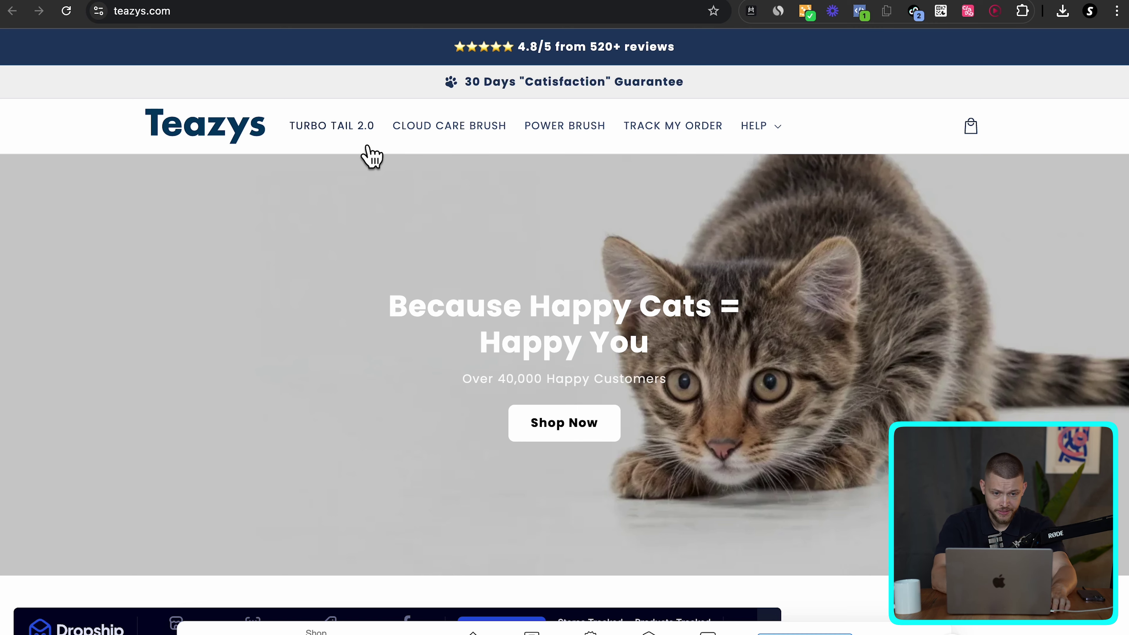
- View the Turbo Tail 2.0 and Cloud Care Brush product pages on the Teazys store, and return to the store results
{"action": "left_click", "coordinate": [356, 141]}
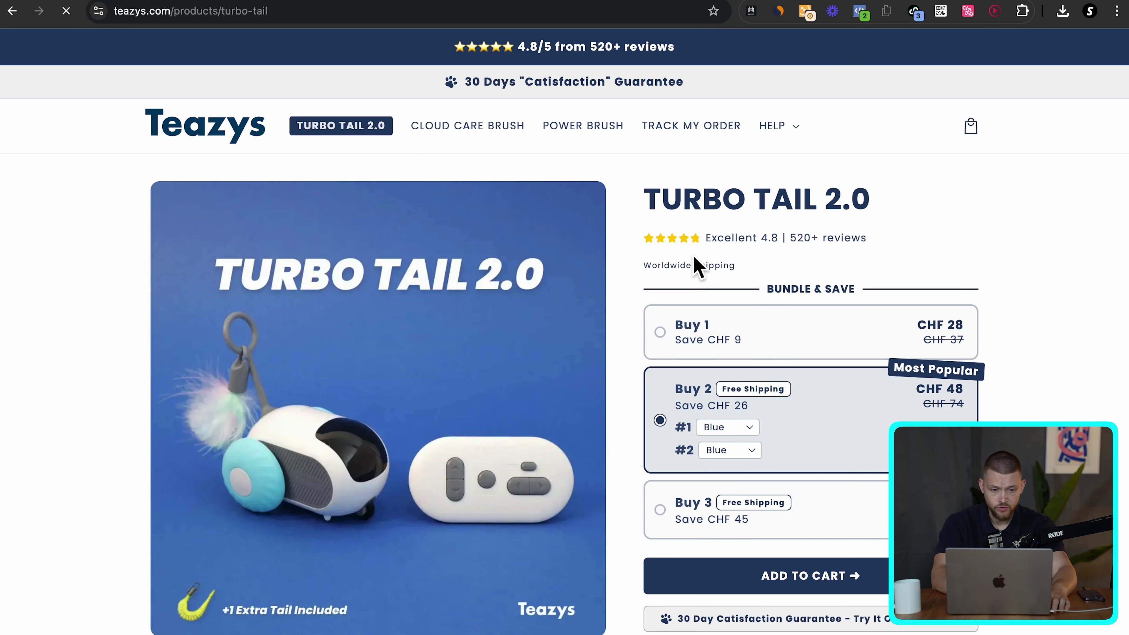
{"action": "scroll", "coordinate": [623, 386], "scroll_direction": "down", "scroll_amount": 3}
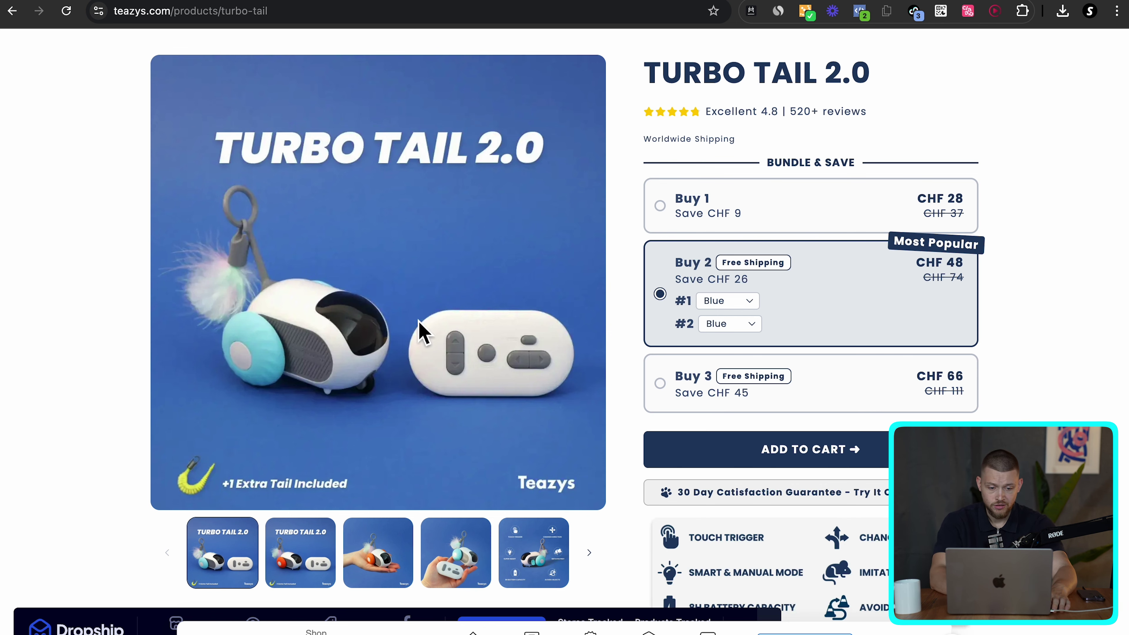
{"action": "scroll", "coordinate": [420, 329], "scroll_direction": "up", "scroll_amount": 5}
{"action": "left_click", "coordinate": [476, 129]}
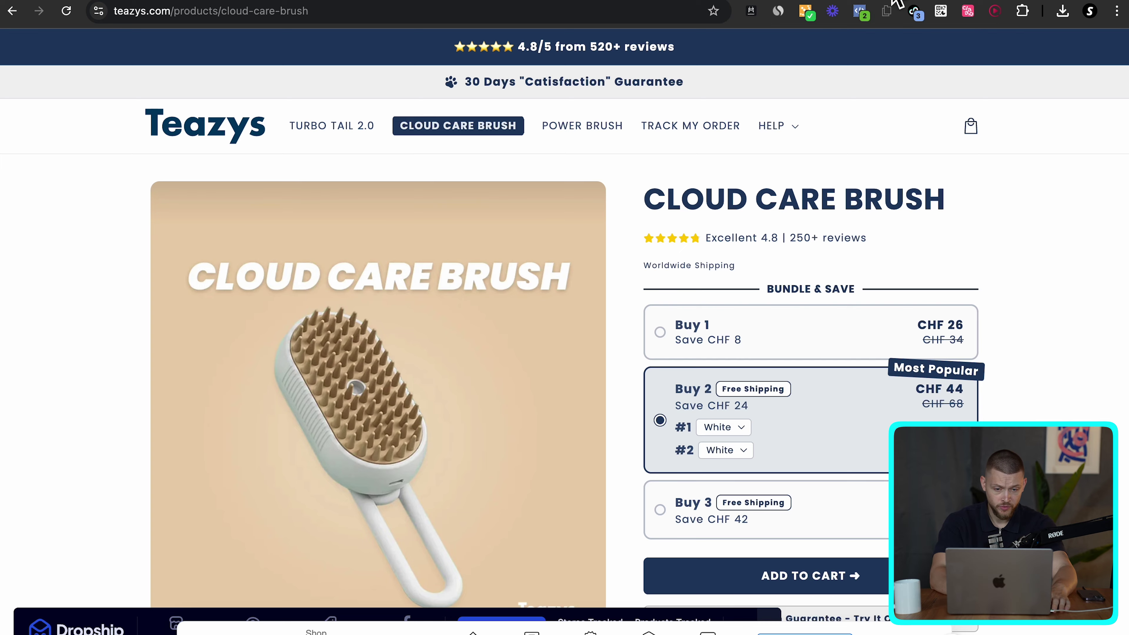
{"action": "left_click", "coordinate": [955, 2]}
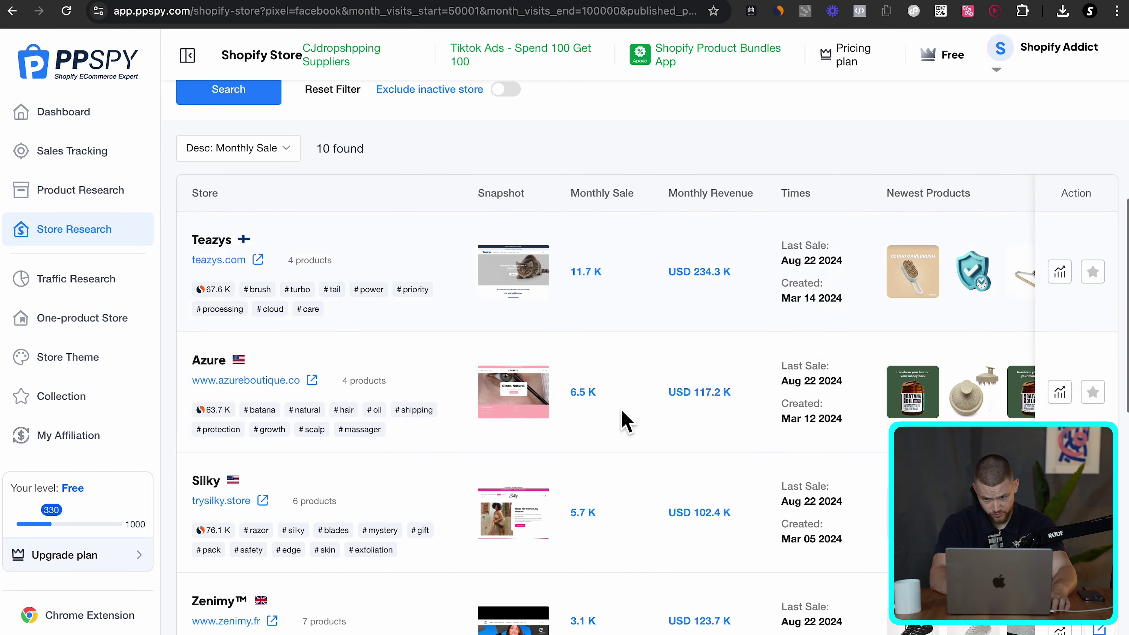
- Look through the remaining found stores and review the applied store filters
{"action": "scroll", "coordinate": [627, 422], "scroll_direction": "down", "scroll_amount": 8}
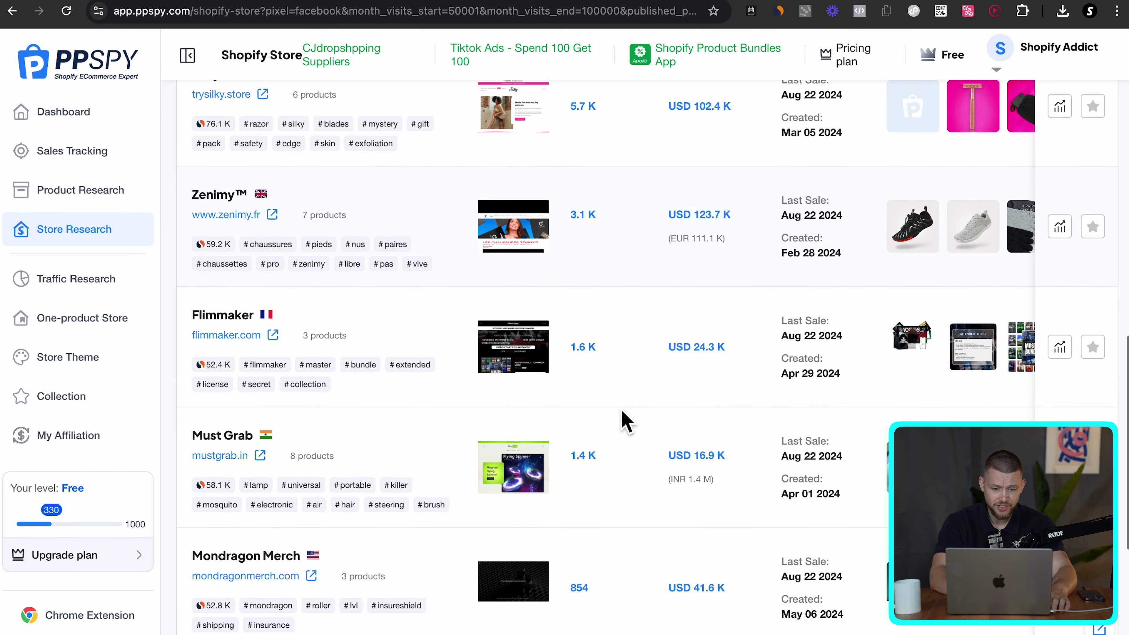
{"action": "scroll", "coordinate": [622, 412], "scroll_direction": "up", "scroll_amount": 15}
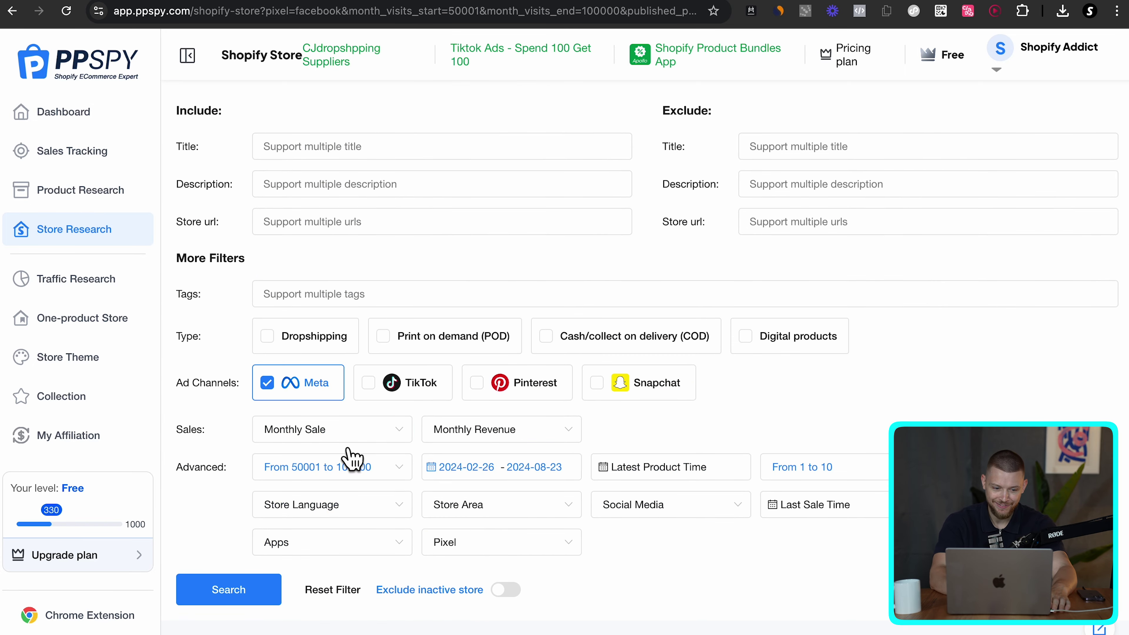
{"action": "scroll", "coordinate": [673, 570], "scroll_direction": "down", "scroll_amount": 3}
{"action": "scroll", "coordinate": [671, 570], "scroll_direction": "up", "scroll_amount": 3}
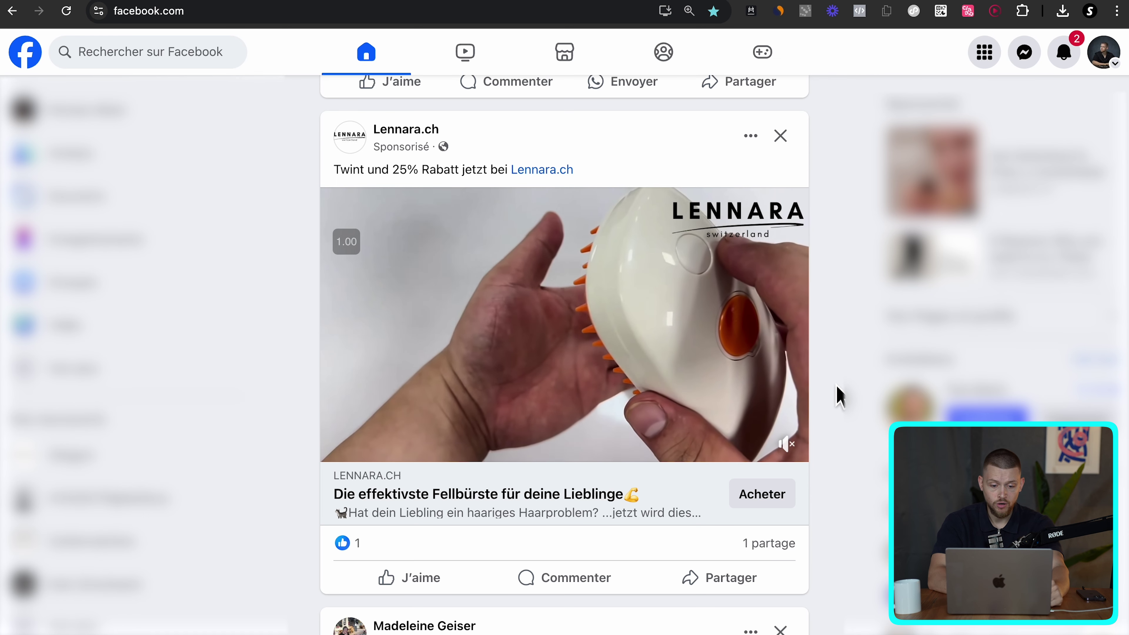
- View the sponsored Lennara.ch pet brush ad in the feed and open its product page
{"action": "scroll", "coordinate": [780, 308], "scroll_direction": "up", "scroll_amount": 2}
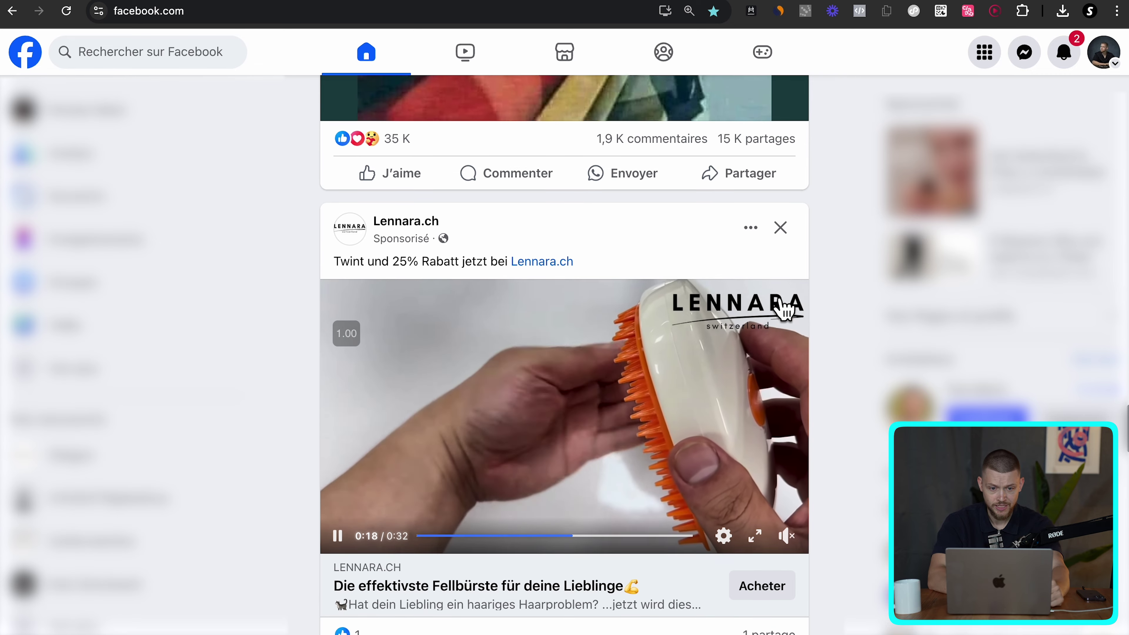
{"action": "scroll", "coordinate": [781, 307], "scroll_direction": "down", "scroll_amount": 1}
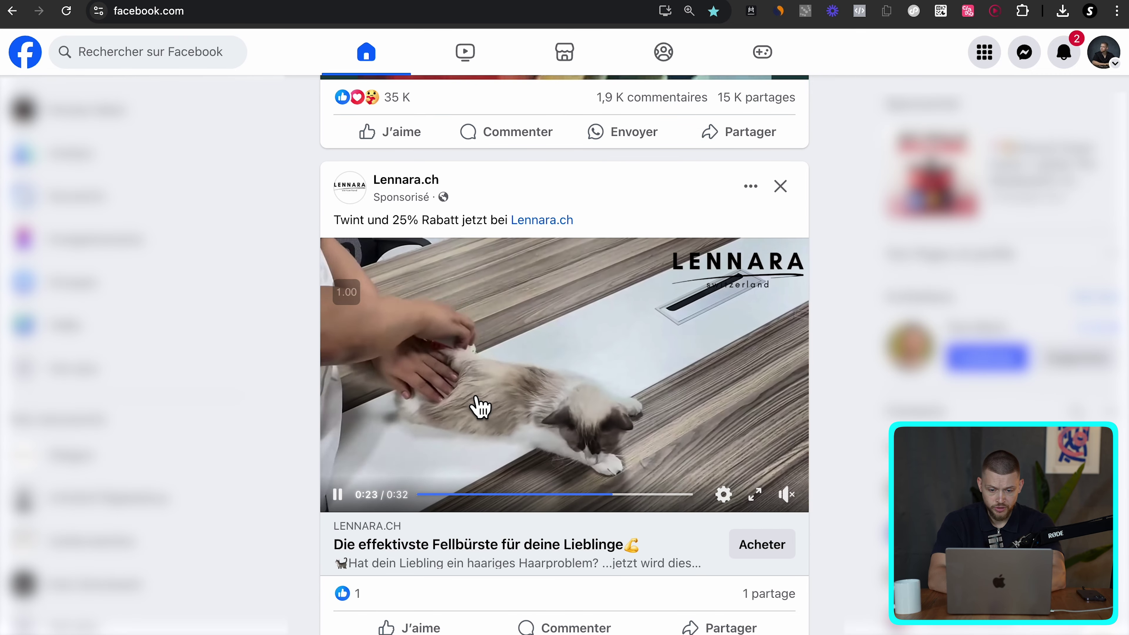
{"action": "left_click", "coordinate": [777, 551]}
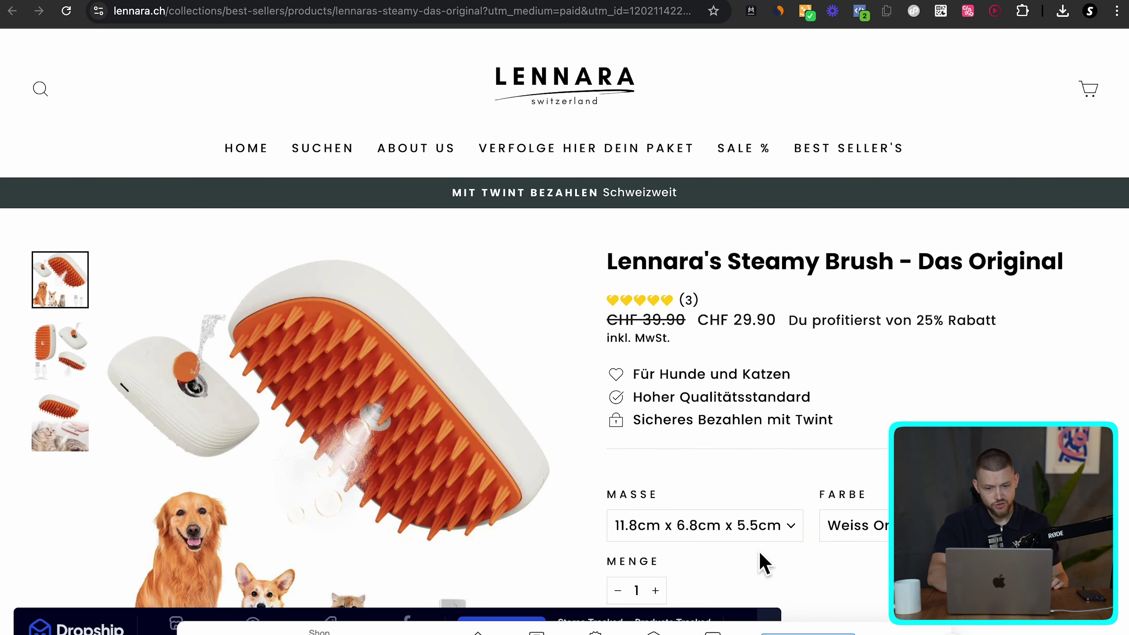
- Add Lennara's Steamy Brush in 11.8cm x 6.8cm x 5.5cm, Weiss Orange to the cart and proceed to checkout
{"action": "scroll", "coordinate": [760, 561], "scroll_direction": "down", "scroll_amount": 3}
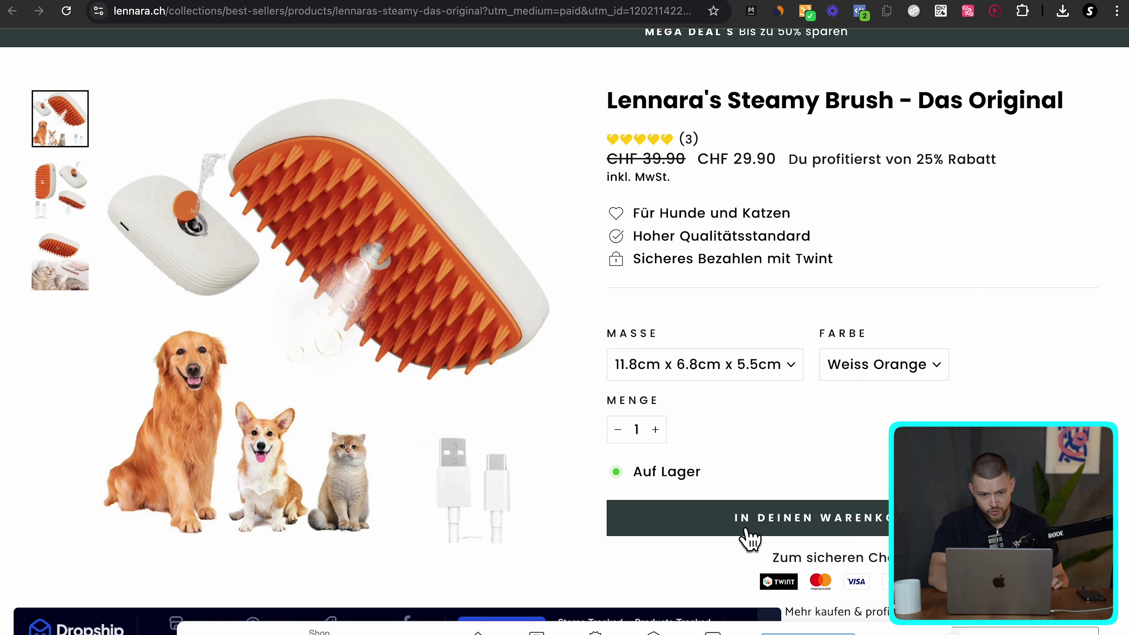
{"action": "left_click", "coordinate": [749, 525]}
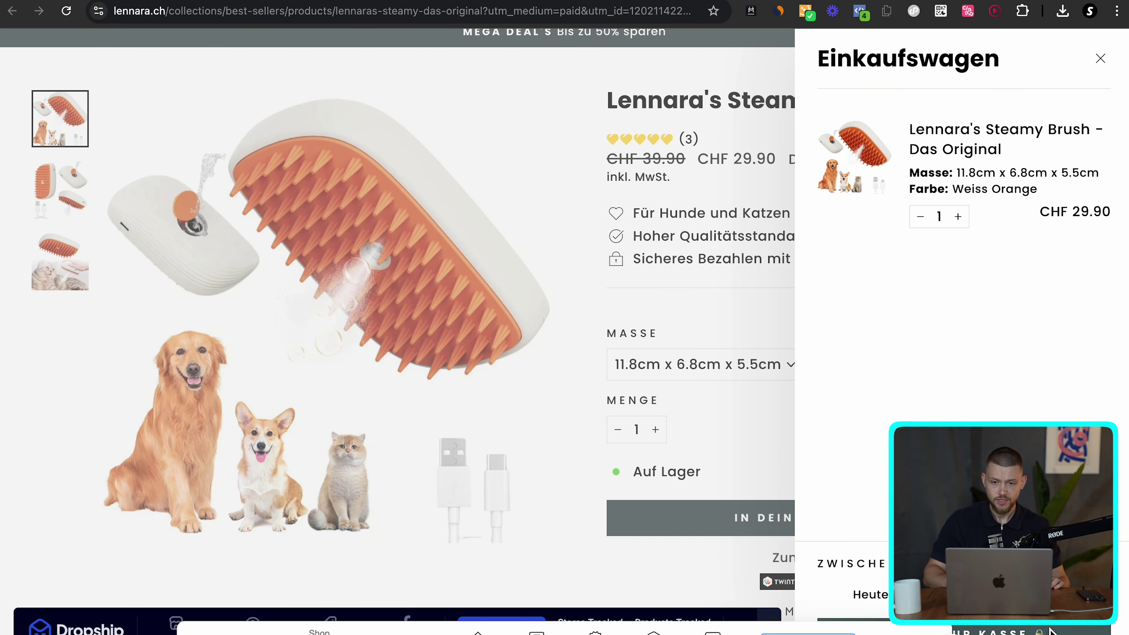
{"action": "left_click", "coordinate": [1050, 631]}
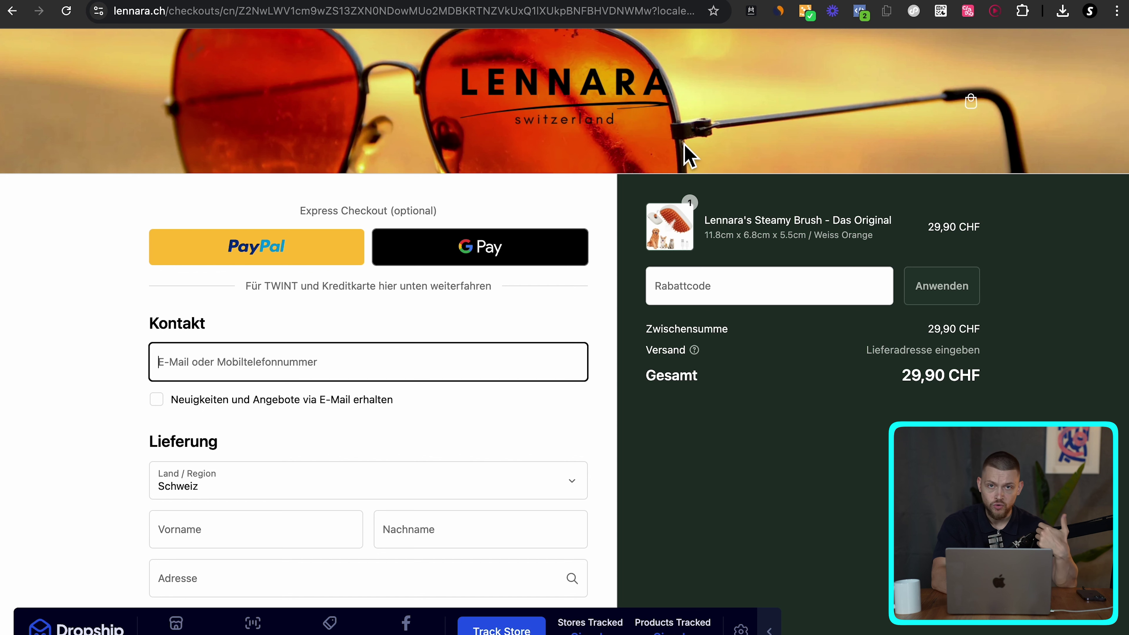
- Return to the Facebook feed and examine the sponsored VENUS PUPPY ad for the AquaPaw and its engagement
{"action": "left_click", "coordinate": [683, 3]}
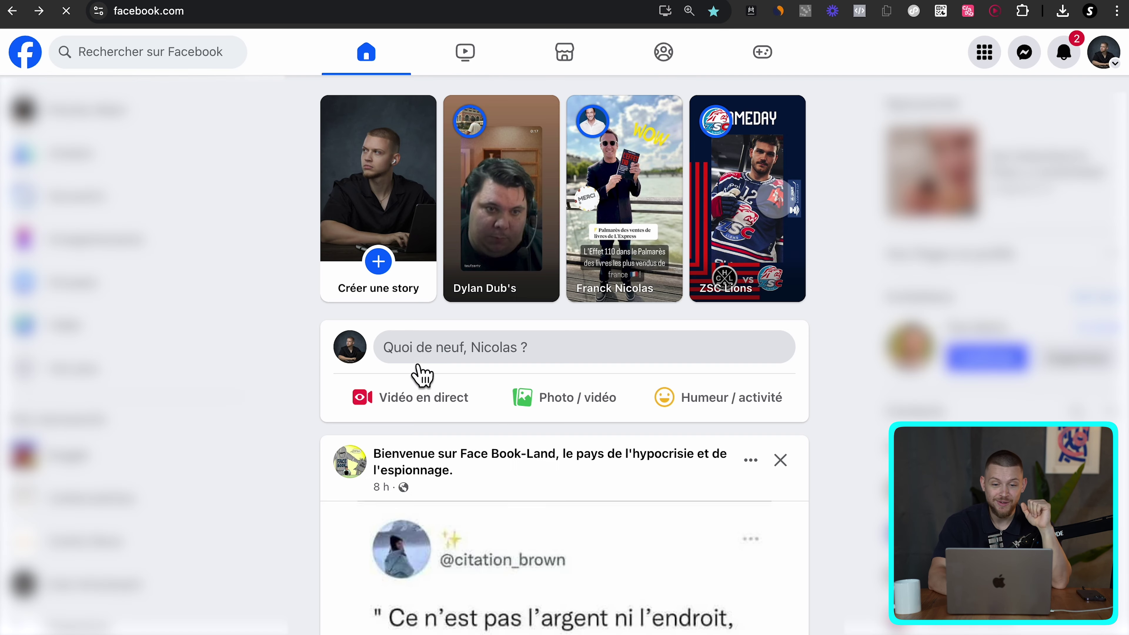
{"action": "scroll", "coordinate": [788, 491], "scroll_direction": "down", "scroll_amount": 8}
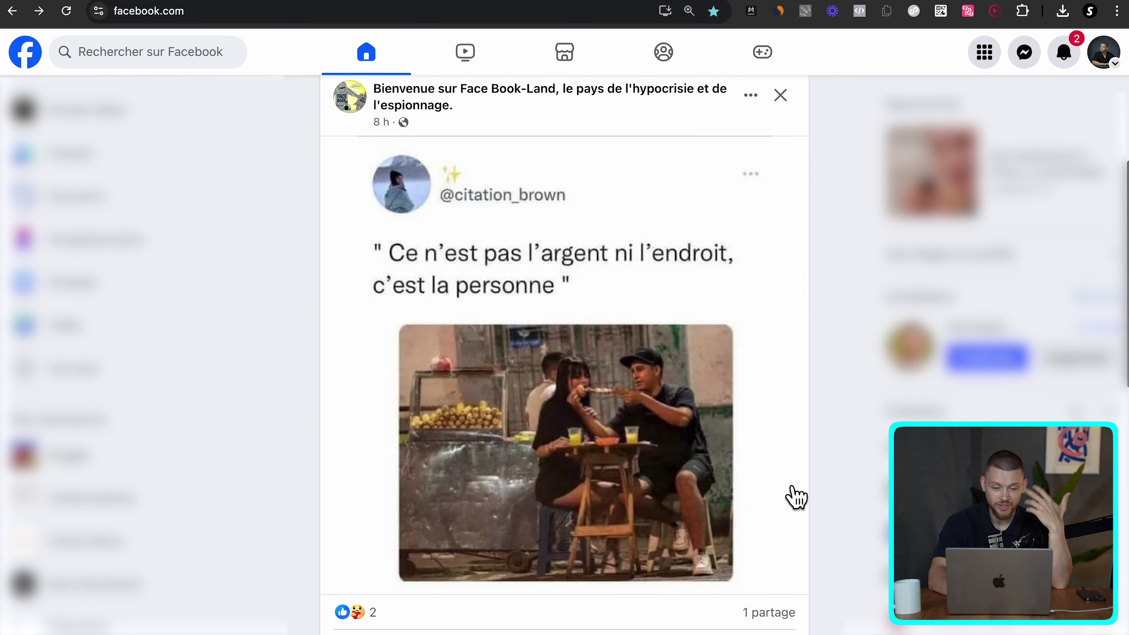
{"action": "scroll", "coordinate": [788, 491], "scroll_direction": "up", "scroll_amount": 8}
{"action": "scroll", "coordinate": [787, 491], "scroll_direction": "down", "scroll_amount": 15}
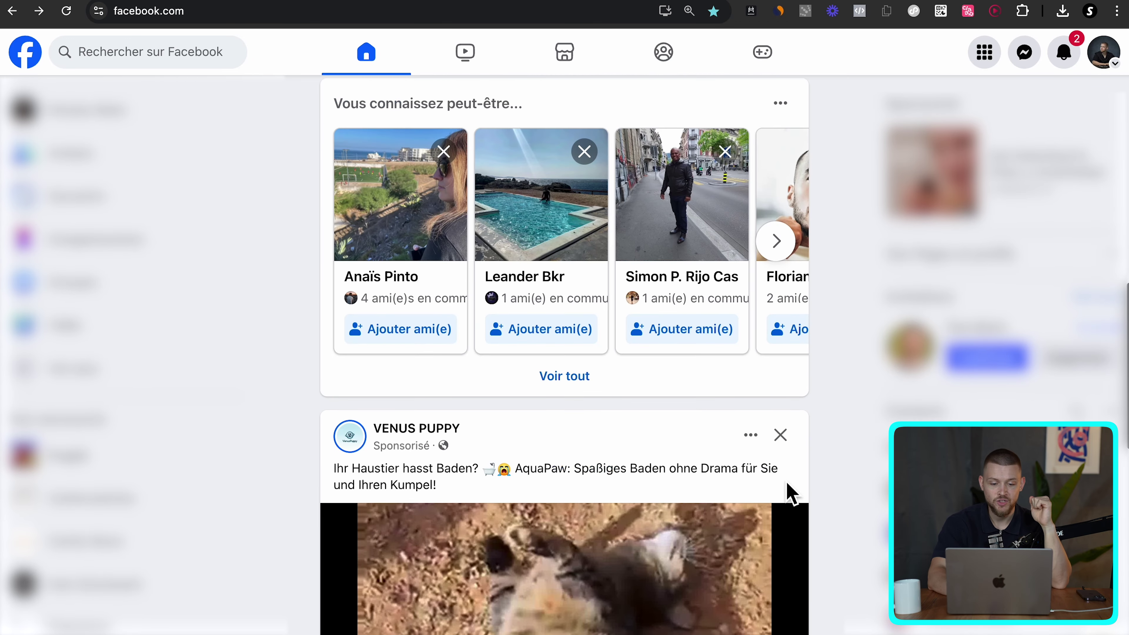
{"action": "scroll", "coordinate": [795, 467], "scroll_direction": "up", "scroll_amount": 2}
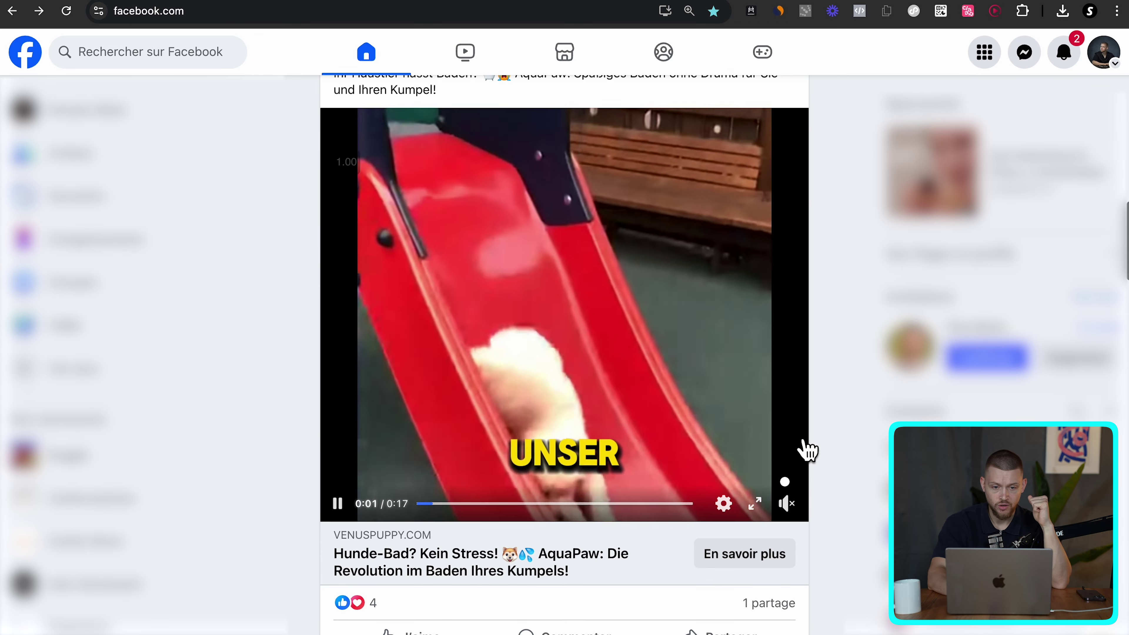
{"action": "scroll", "coordinate": [804, 449], "scroll_direction": "down", "scroll_amount": 1}
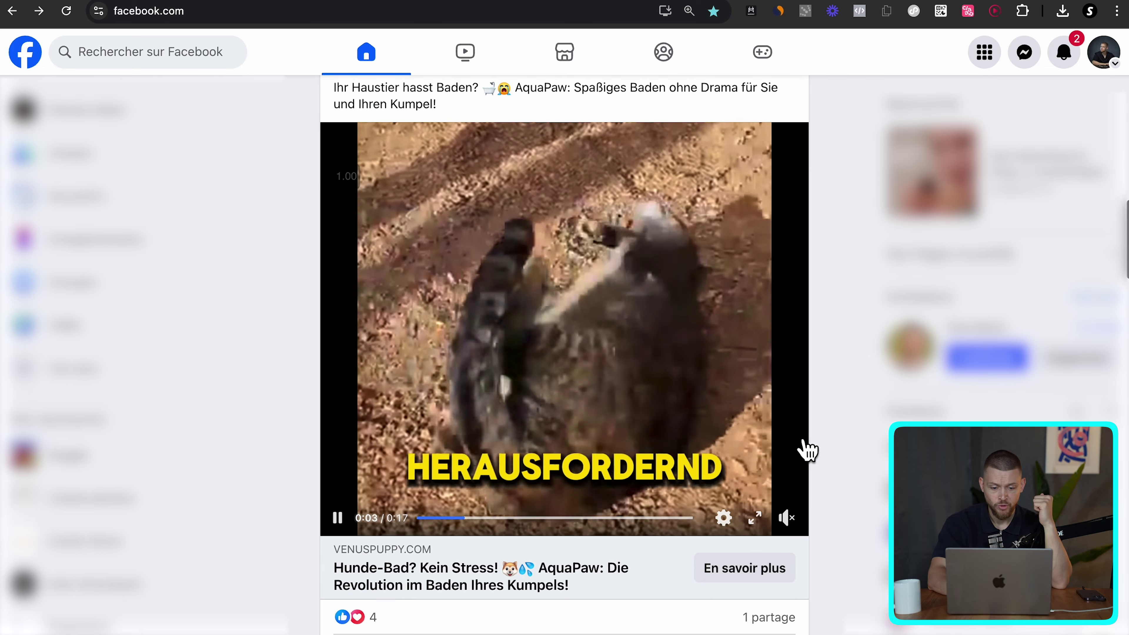
{"action": "mouse_move", "coordinate": [374, 620]}
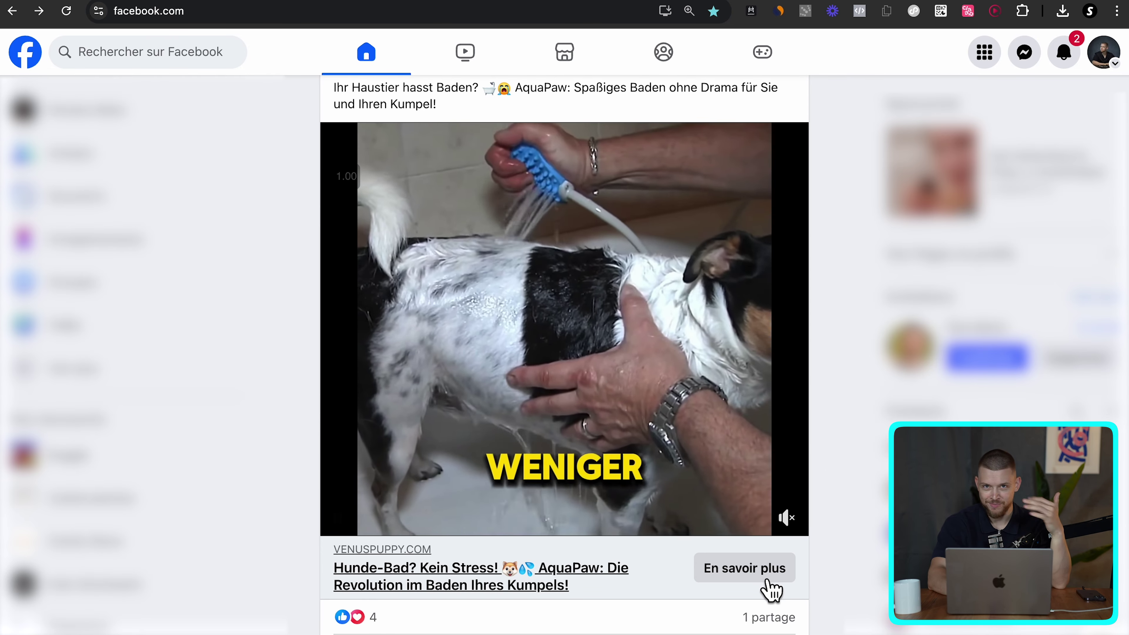
- View the sponsored Dental Smart and Pacific Healthcare ads, open the Pacific Healthcare shop link, and return to the feed
{"action": "scroll", "coordinate": [772, 590], "scroll_direction": "down", "scroll_amount": 20}
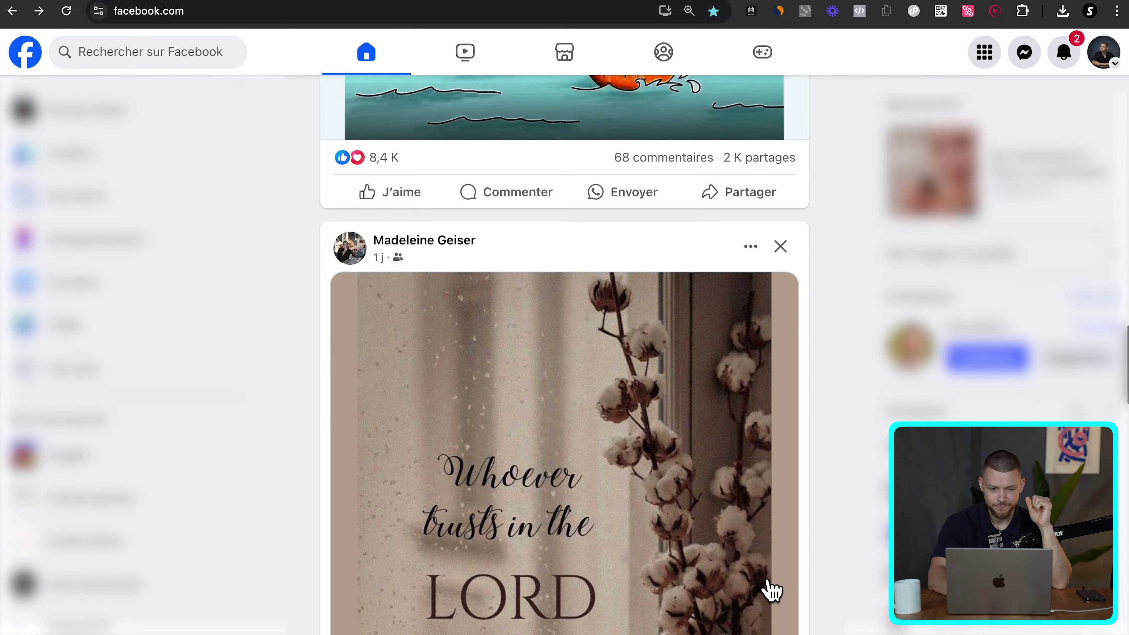
{"action": "scroll", "coordinate": [772, 590], "scroll_direction": "up", "scroll_amount": 4}
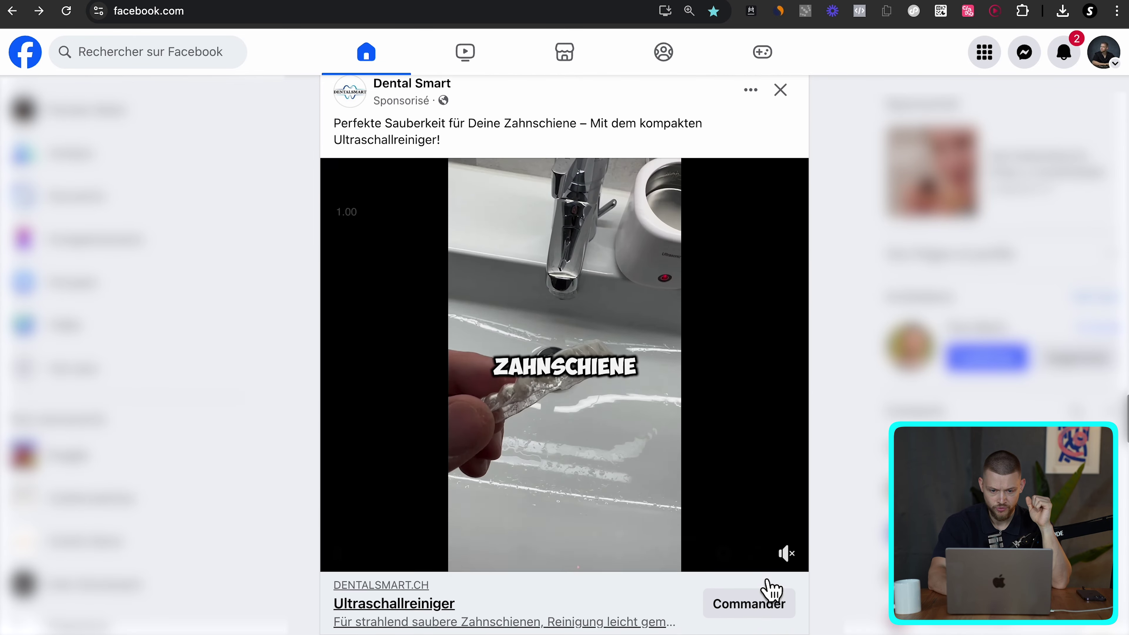
{"action": "scroll", "coordinate": [771, 590], "scroll_direction": "down", "scroll_amount": 10}
{"action": "scroll", "coordinate": [768, 587], "scroll_direction": "down", "scroll_amount": 15}
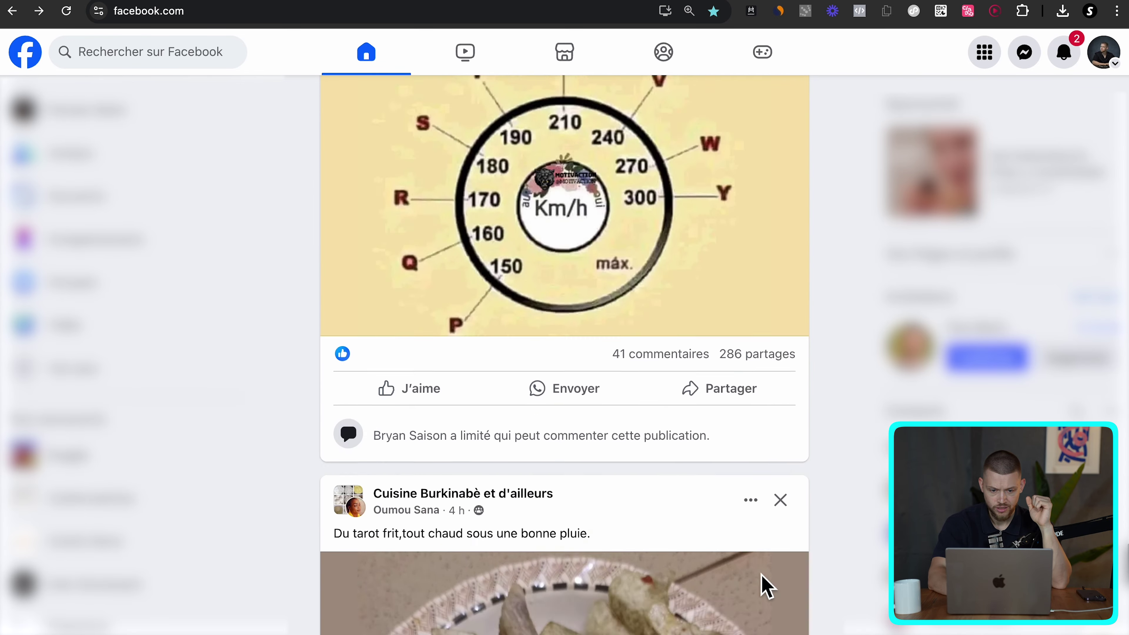
{"action": "scroll", "coordinate": [838, 497], "scroll_direction": "up", "scroll_amount": 2}
{"action": "scroll", "coordinate": [835, 496], "scroll_direction": "up", "scroll_amount": 2}
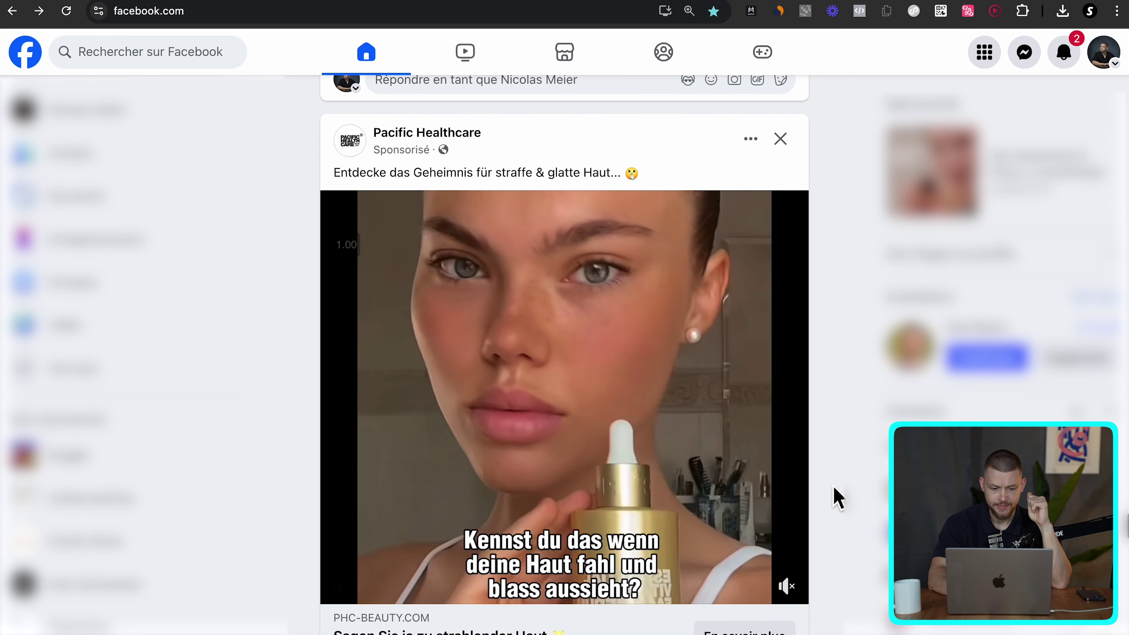
{"action": "scroll", "coordinate": [834, 497], "scroll_direction": "down", "scroll_amount": 2}
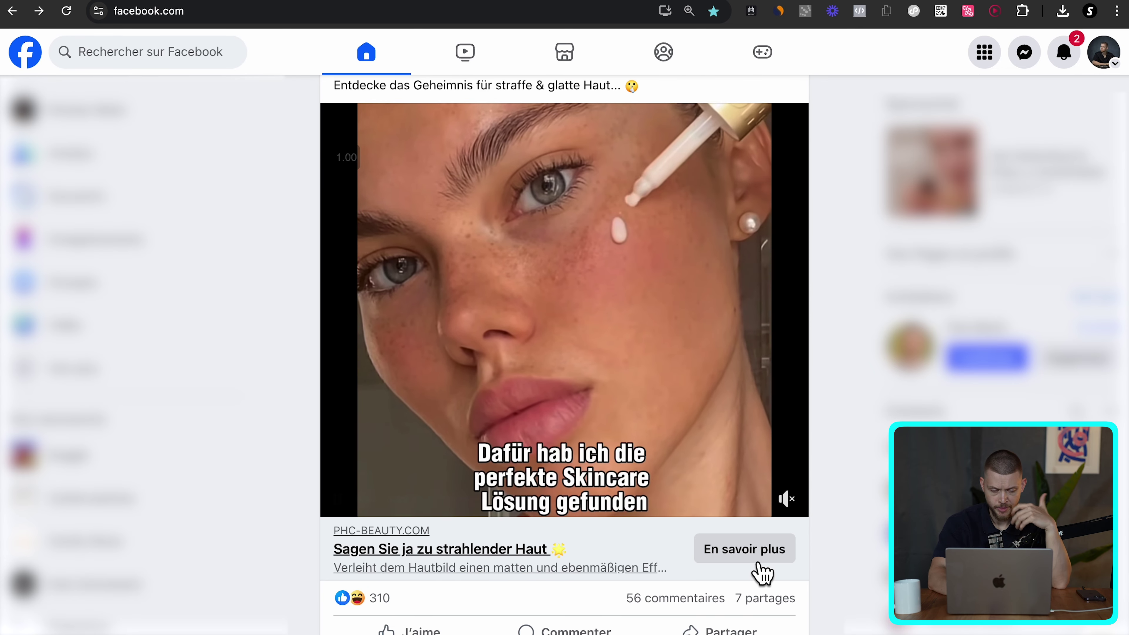
{"action": "left_click", "coordinate": [758, 562]}
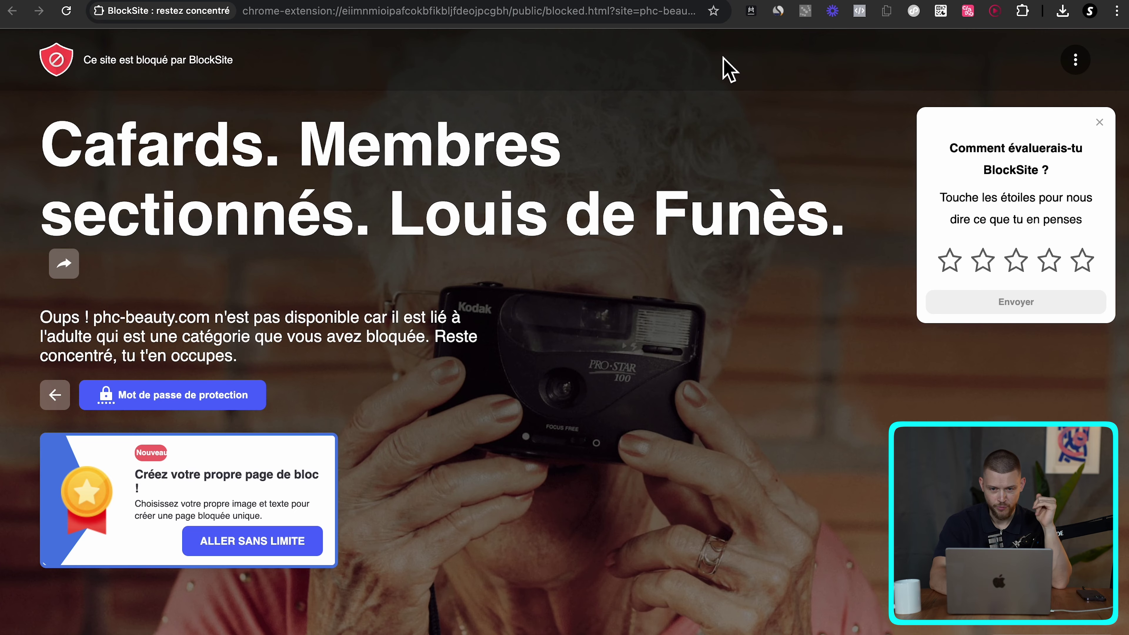
{"action": "key", "text": "super+Left"}
- Look through further sponsored posts in the feed, down to the Pfotenland.ch interactive pet ball ad
{"action": "scroll", "coordinate": [635, 408], "scroll_direction": "down", "scroll_amount": 15}
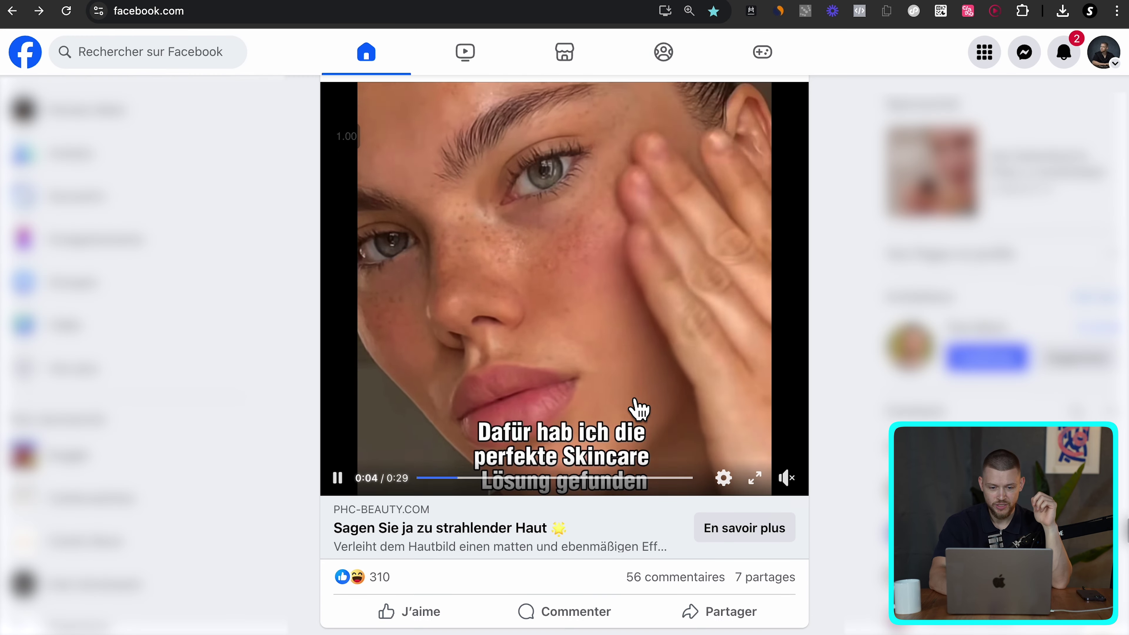
{"action": "scroll", "coordinate": [629, 398], "scroll_direction": "down", "scroll_amount": 20}
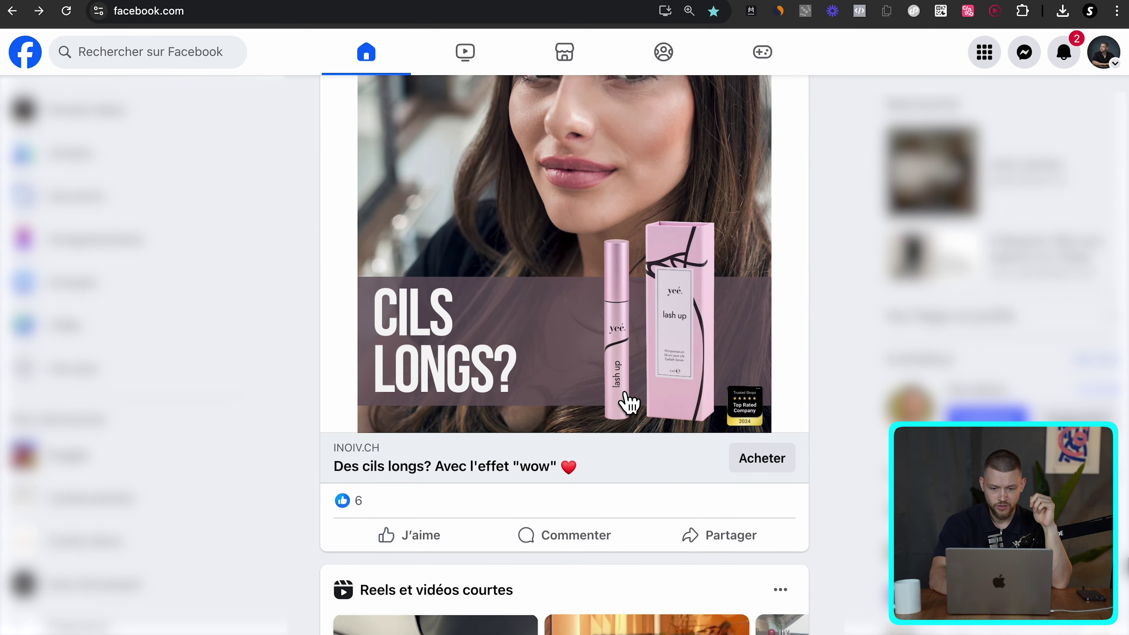
{"action": "scroll", "coordinate": [629, 403], "scroll_direction": "down", "scroll_amount": 20}
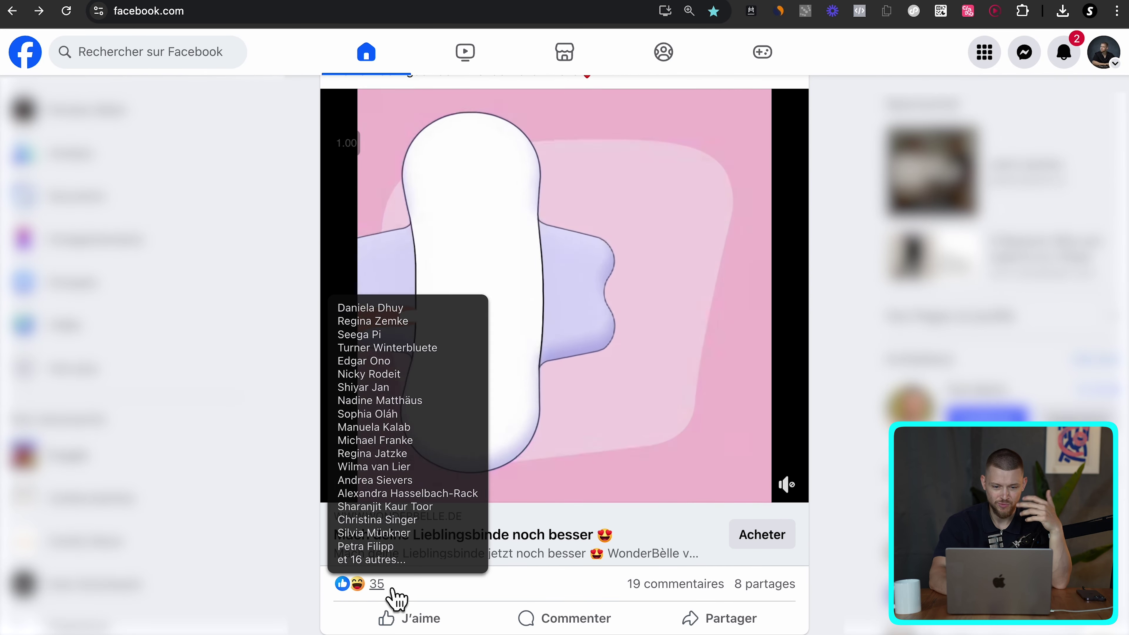
{"action": "scroll", "coordinate": [723, 368], "scroll_direction": "down", "scroll_amount": 20}
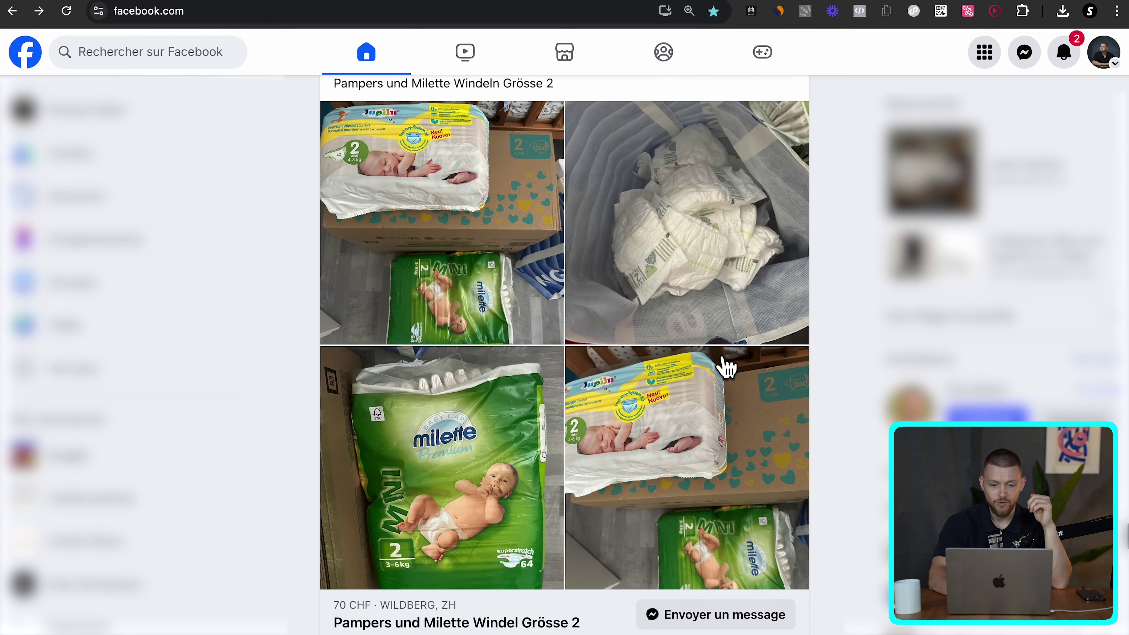
{"action": "scroll", "coordinate": [720, 362], "scroll_direction": "down", "scroll_amount": 20}
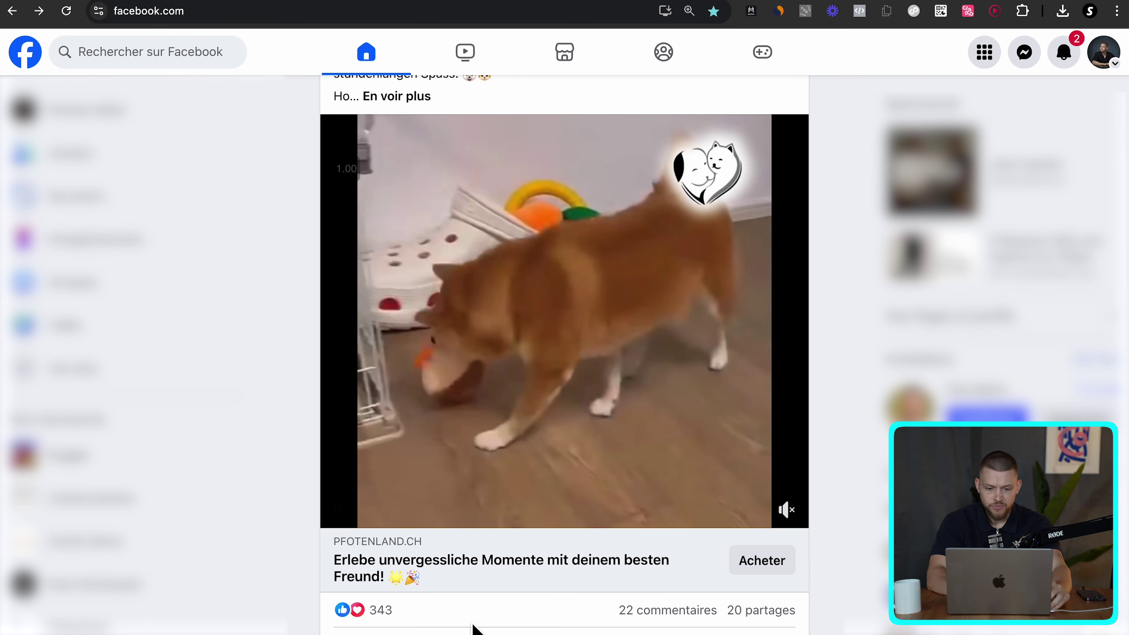
{"action": "scroll", "coordinate": [839, 466], "scroll_direction": "up", "scroll_amount": 1}
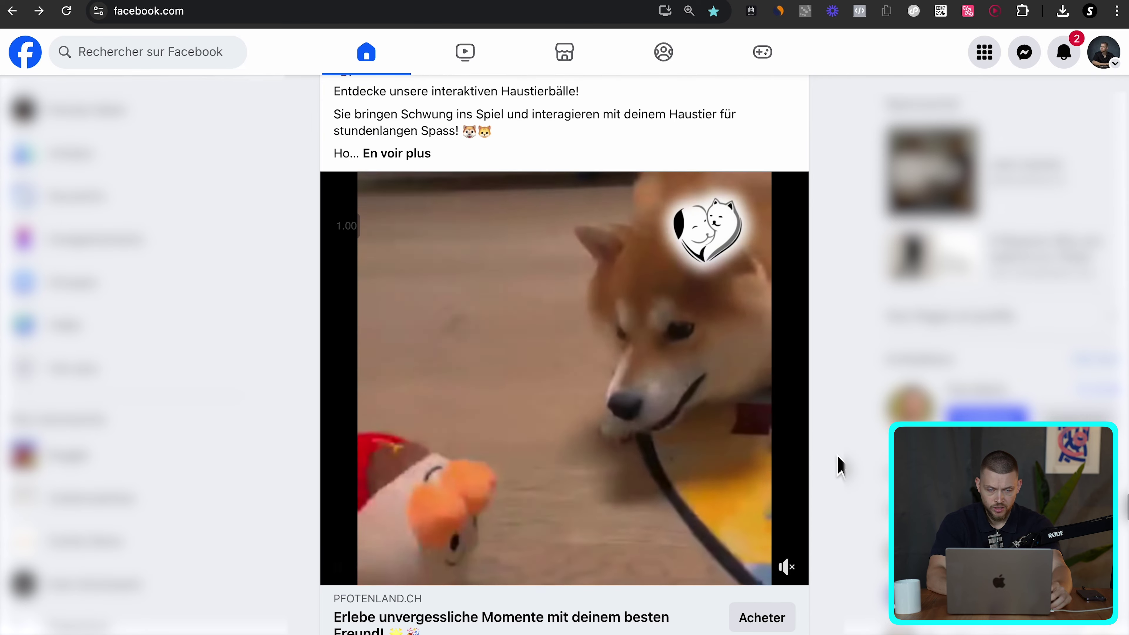
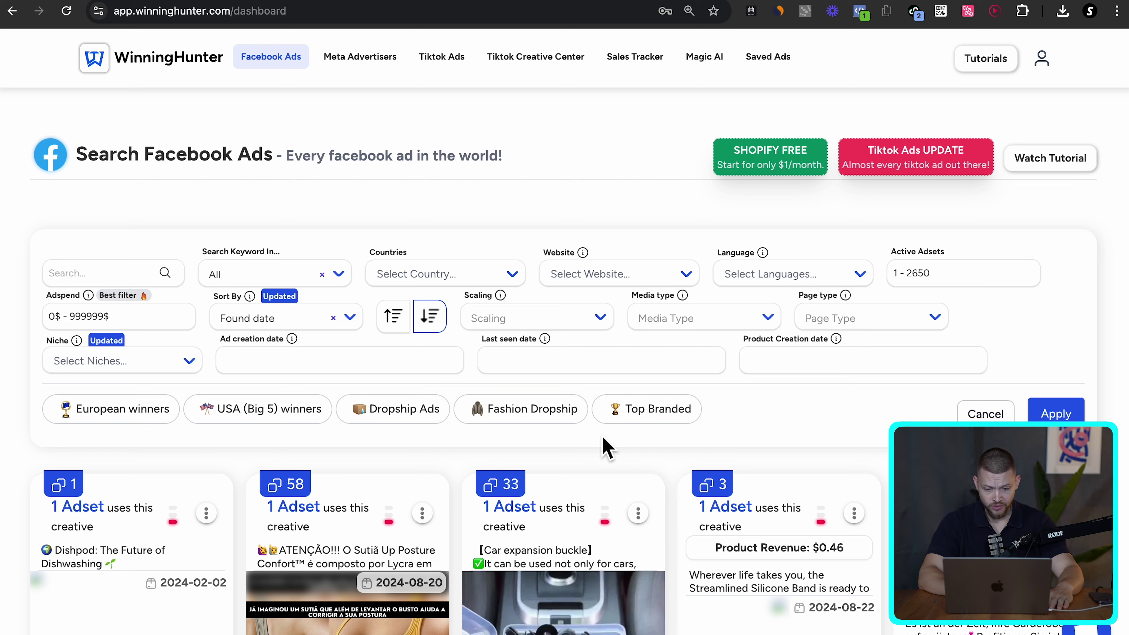
- Apply the Top Branded preset to the Facebook ads search and limit the ad language to English
{"action": "scroll", "coordinate": [604, 446], "scroll_direction": "down", "scroll_amount": 4}
{"action": "scroll", "coordinate": [605, 450], "scroll_direction": "up", "scroll_amount": 4}
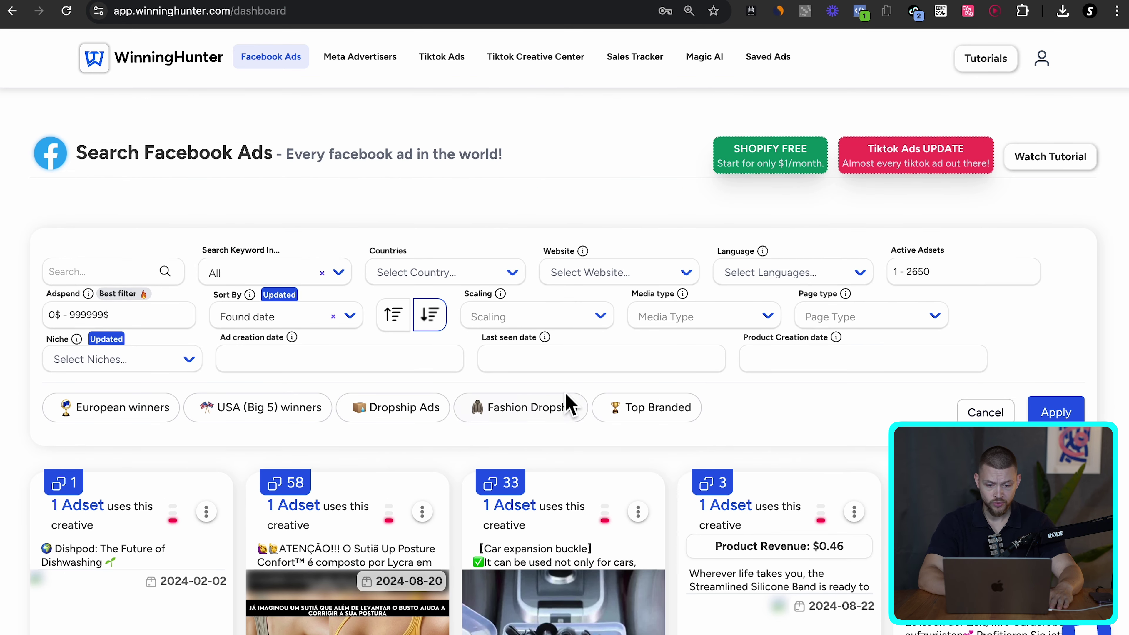
{"action": "left_click", "coordinate": [672, 426]}
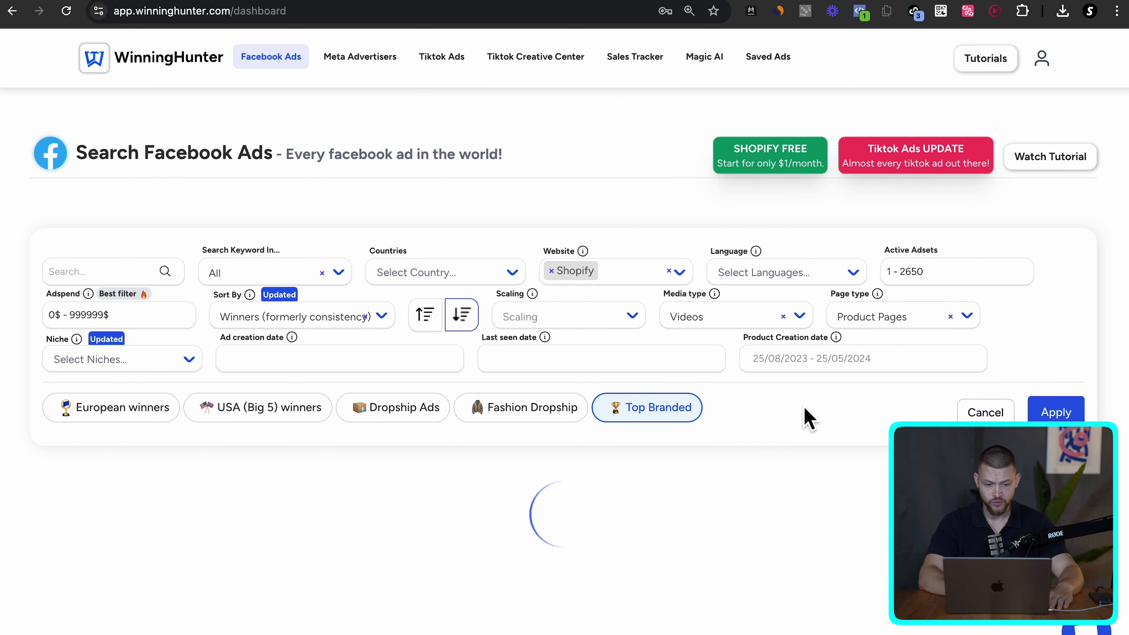
{"action": "left_click", "coordinate": [818, 278]}
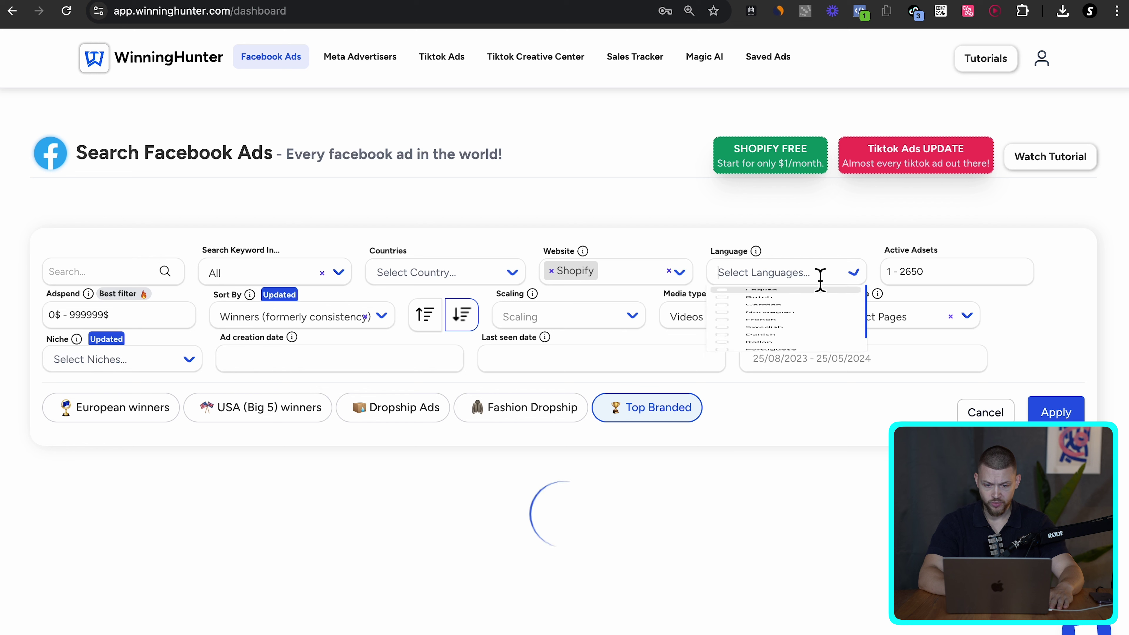
{"action": "left_click", "coordinate": [722, 307]}
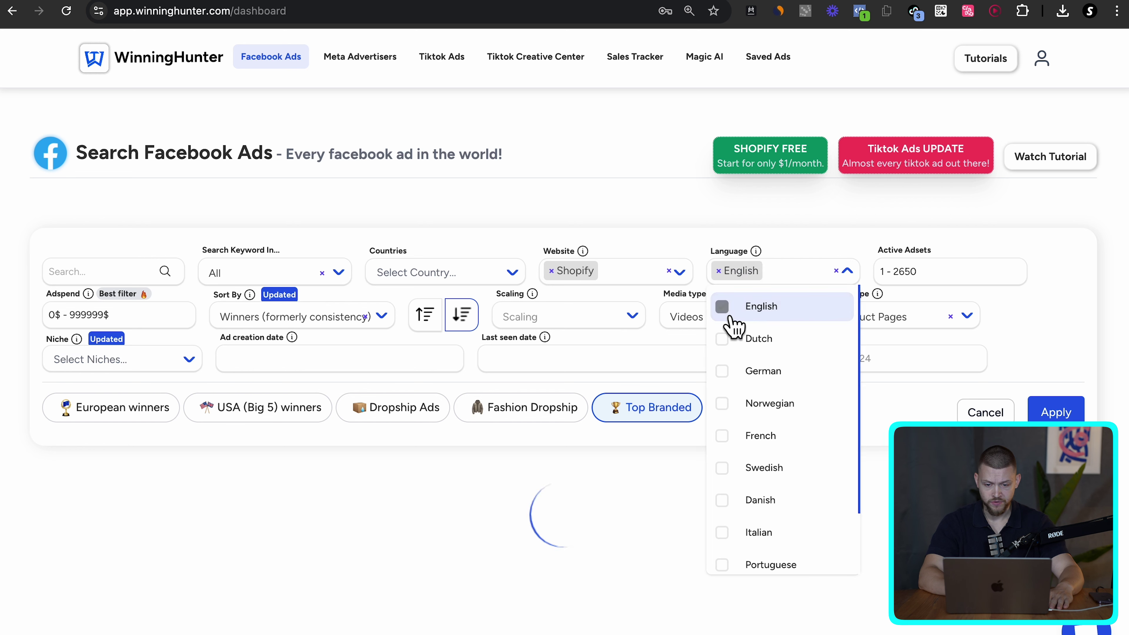
- Set the ad creation date range to 05/08/2024 - 25/08/2024
{"action": "left_click", "coordinate": [338, 359]}
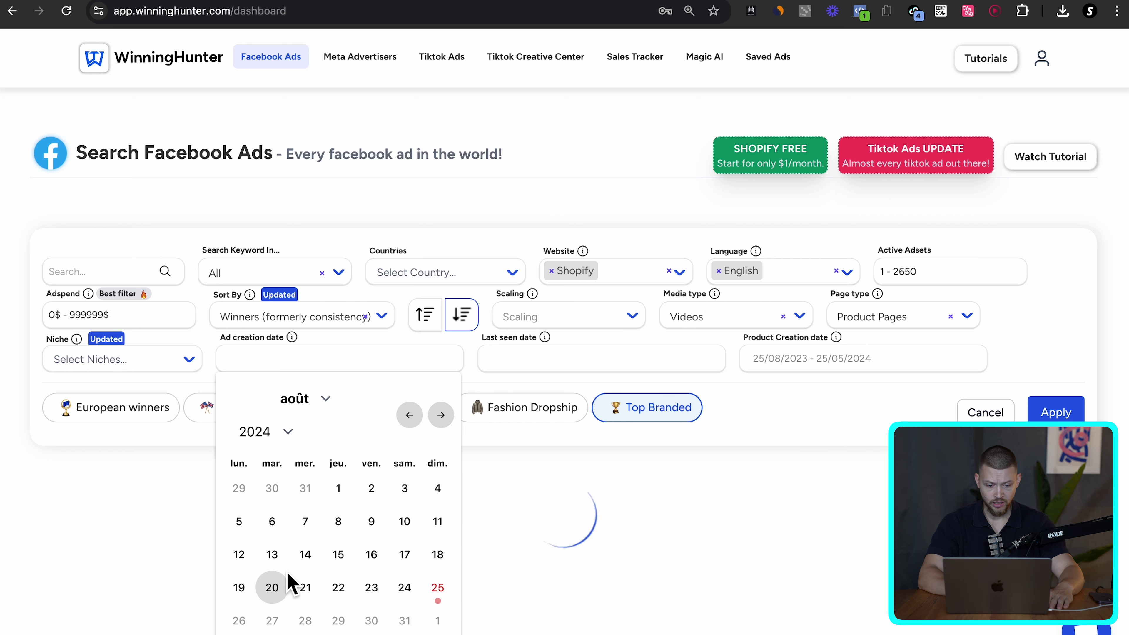
{"action": "left_click", "coordinate": [238, 521]}
{"action": "left_click", "coordinate": [438, 587]}
- Look through the resulting ads and examine their adset counts, spend, reach and product revenue
{"action": "scroll", "coordinate": [111, 433], "scroll_direction": "down", "scroll_amount": 3}
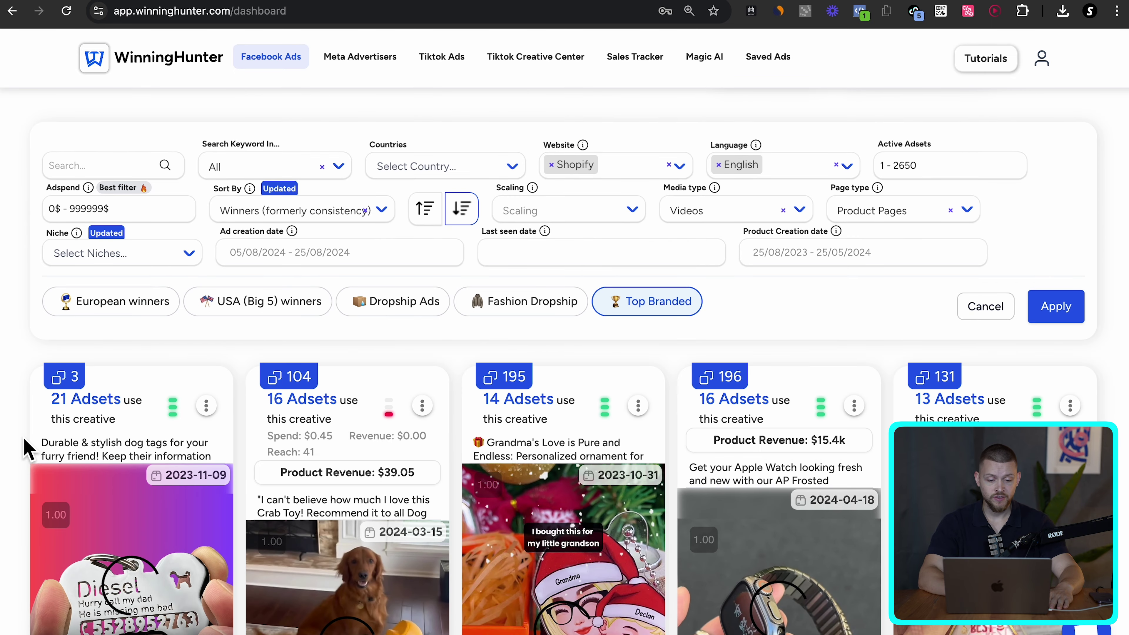
{"action": "scroll", "coordinate": [27, 395], "scroll_direction": "down", "scroll_amount": 4}
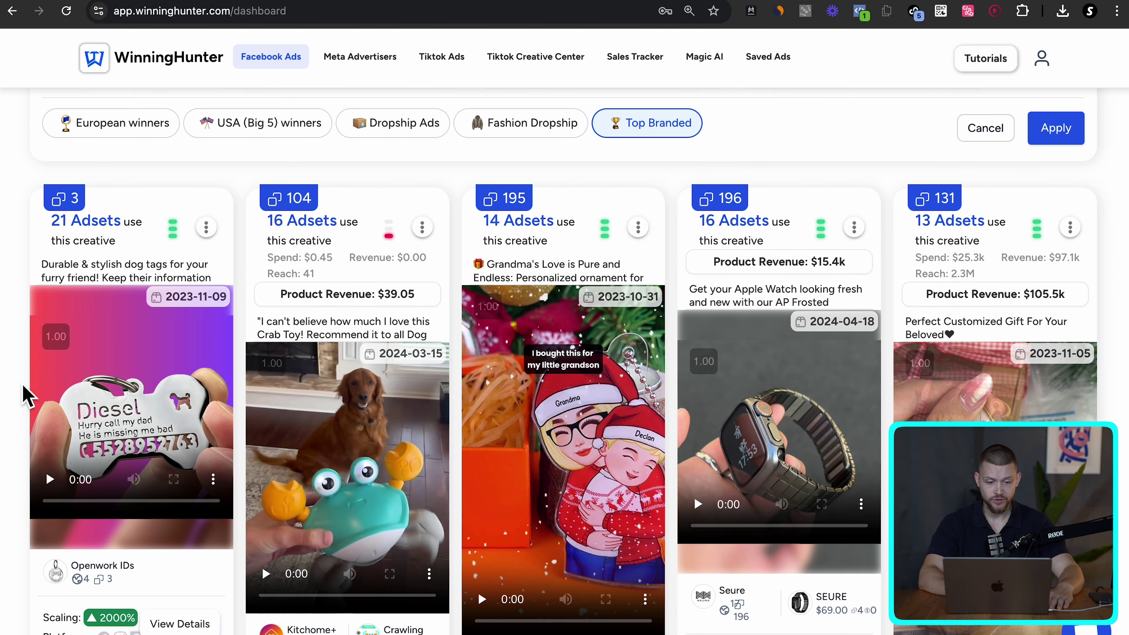
{"action": "scroll", "coordinate": [27, 396], "scroll_direction": "down", "scroll_amount": 15}
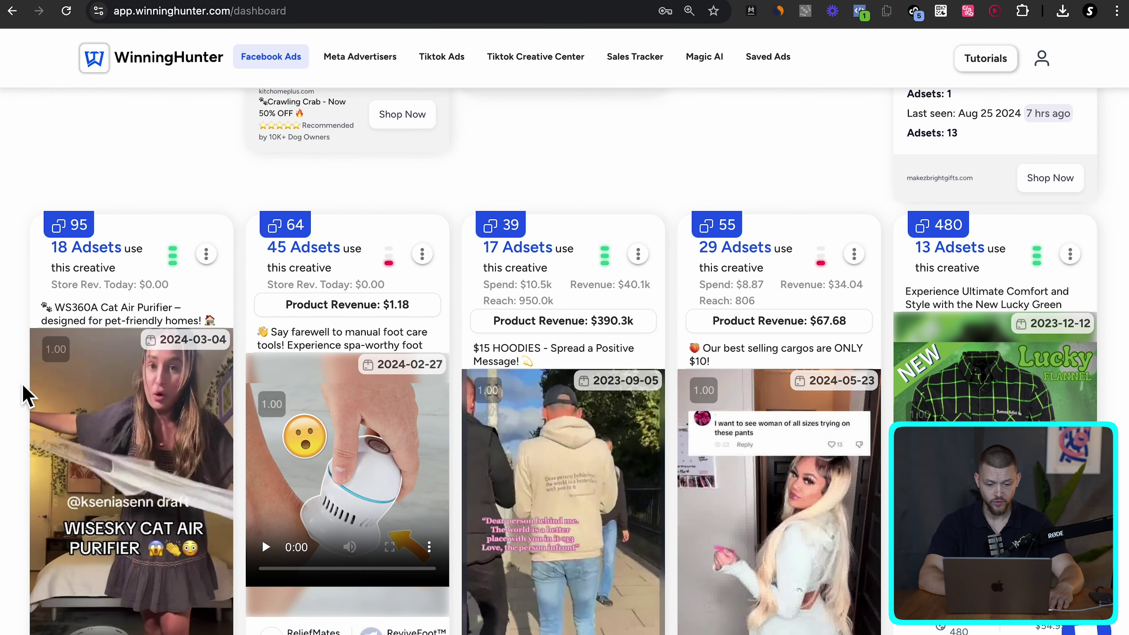
{"action": "scroll", "coordinate": [27, 395], "scroll_direction": "down", "scroll_amount": 3}
{"action": "scroll", "coordinate": [25, 391], "scroll_direction": "up", "scroll_amount": 1}
- Preview the WISESKY cat air purifier ad video, pause it, and view the ad's product information
{"action": "left_click", "coordinate": [88, 535]}
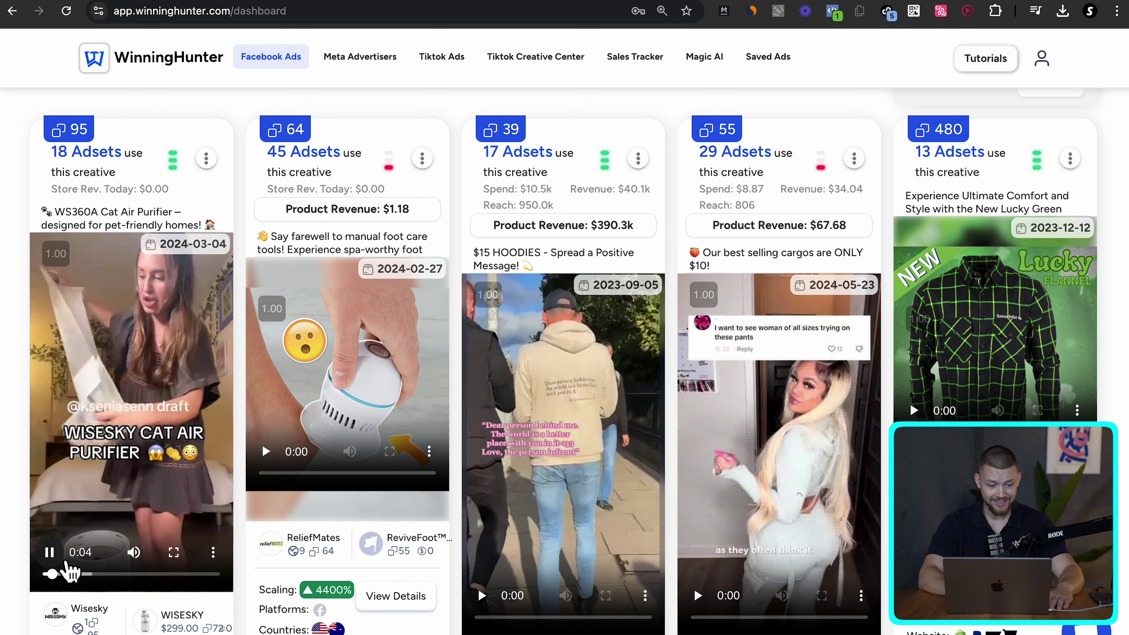
{"action": "left_click", "coordinate": [50, 552]}
{"action": "scroll", "coordinate": [27, 567], "scroll_direction": "down", "scroll_amount": 1}
{"action": "scroll", "coordinate": [24, 560], "scroll_direction": "down", "scroll_amount": 3}
{"action": "mouse_move", "coordinate": [207, 498]}
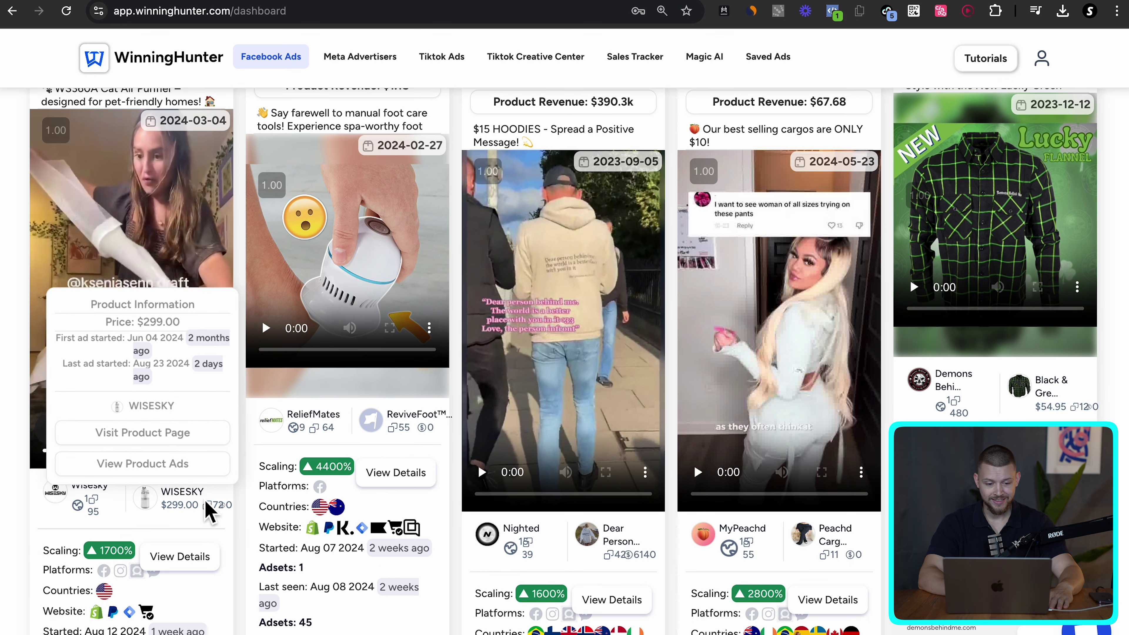
- Visit the product page of the WISESKY cat air purifier and look through the store page
{"action": "scroll", "coordinate": [209, 489], "scroll_direction": "down", "scroll_amount": 1}
{"action": "left_click", "coordinate": [196, 402]}
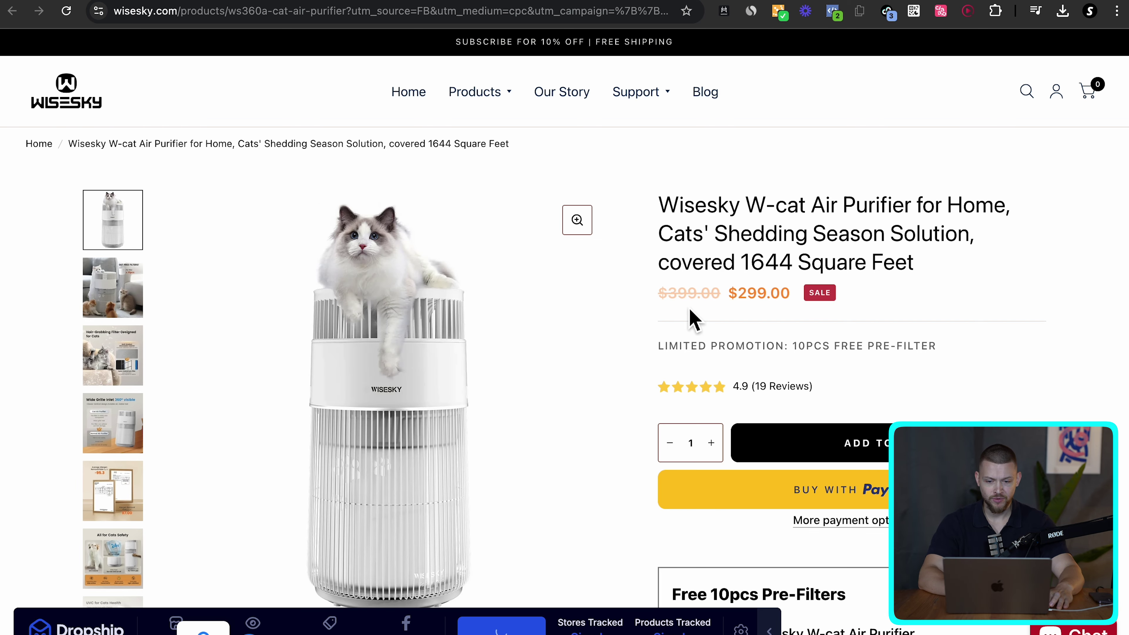
{"action": "scroll", "coordinate": [784, 318], "scroll_direction": "down", "scroll_amount": 5}
{"action": "scroll", "coordinate": [784, 318], "scroll_direction": "down", "scroll_amount": 5}
{"action": "scroll", "coordinate": [788, 320], "scroll_direction": "up", "scroll_amount": 10}
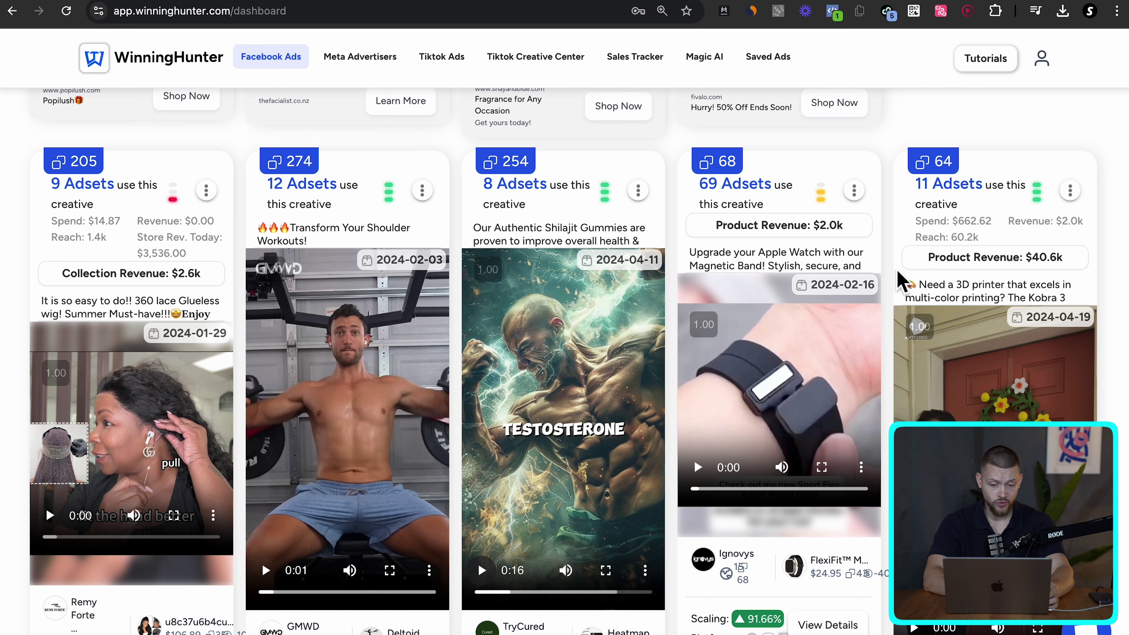
- Find the SighRelief neck massager ad among the results and preview its video, muting and pausing it
{"action": "mouse_move", "coordinate": [902, 311]}
{"action": "scroll", "coordinate": [564, 362], "scroll_direction": "down", "scroll_amount": 10}
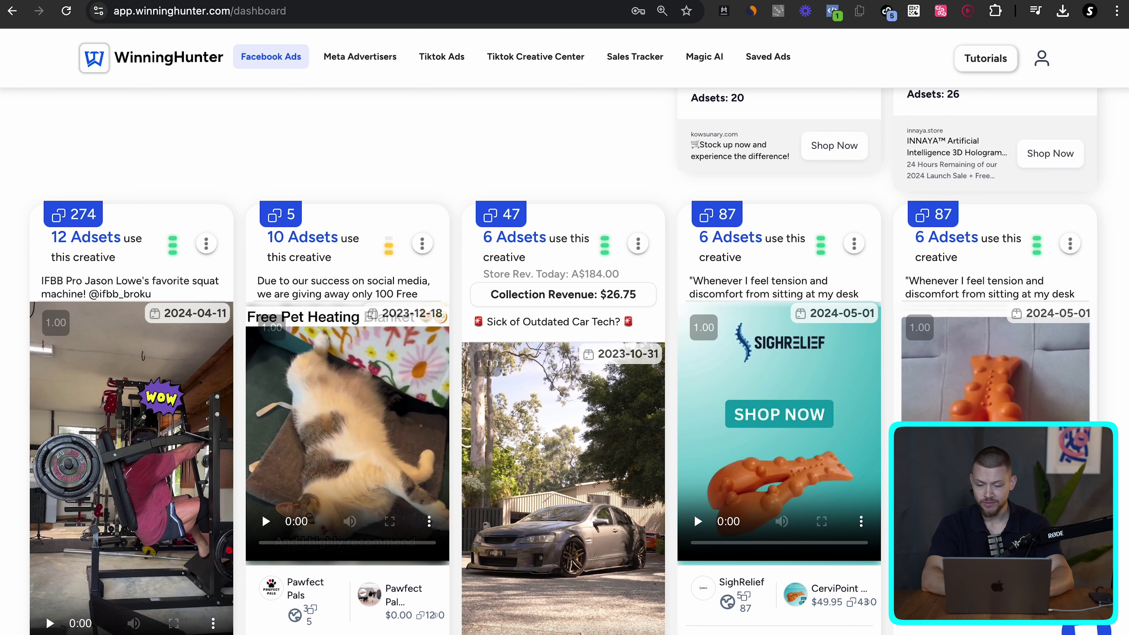
{"action": "scroll", "coordinate": [262, 514], "scroll_direction": "down", "scroll_amount": 2}
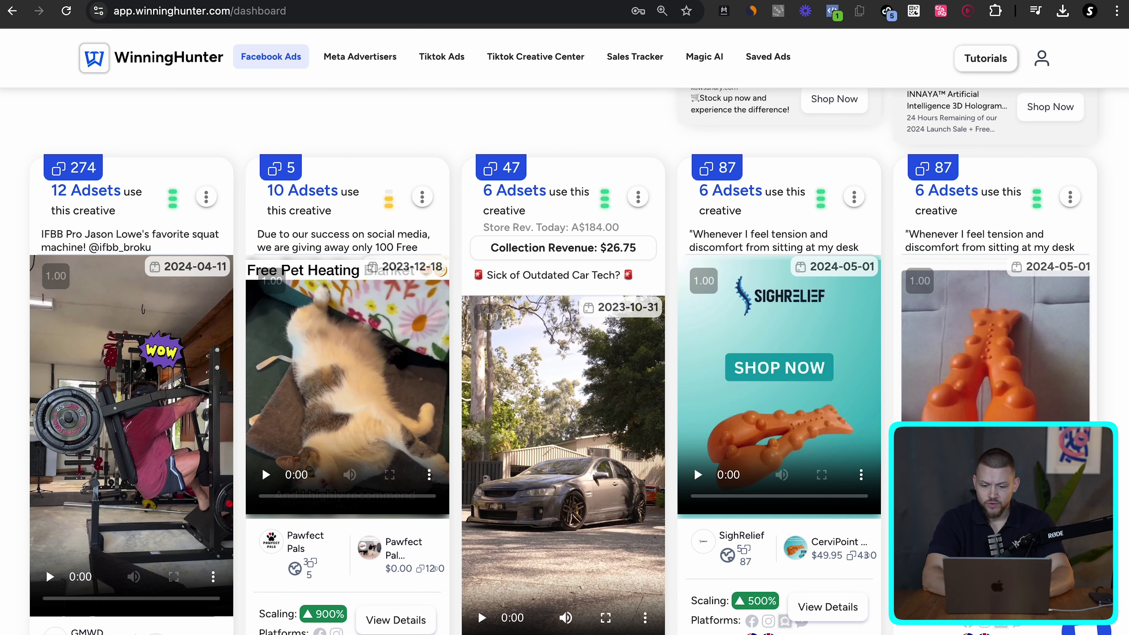
{"action": "scroll", "coordinate": [262, 389], "scroll_direction": "down", "scroll_amount": 4}
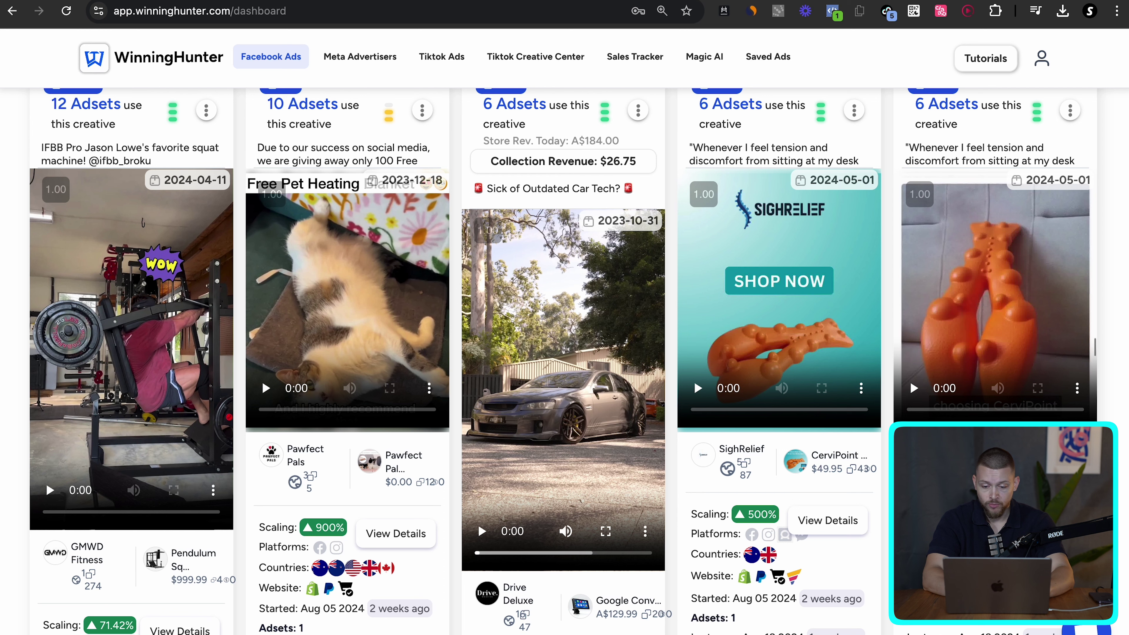
{"action": "left_click", "coordinate": [785, 329]}
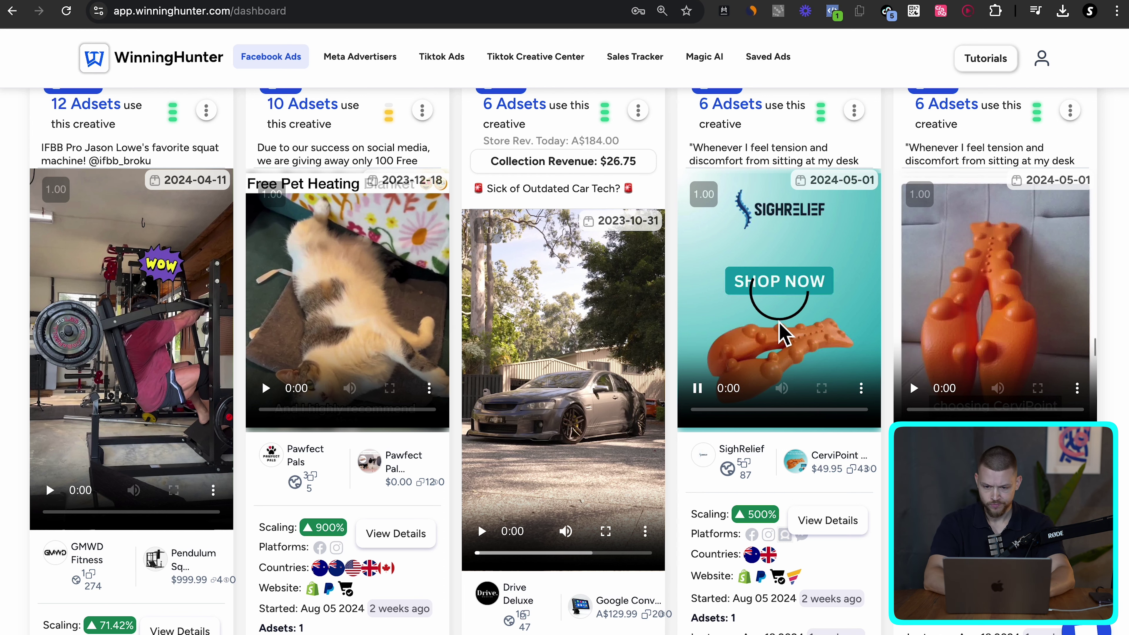
{"action": "scroll", "coordinate": [783, 351], "scroll_direction": "up", "scroll_amount": 5}
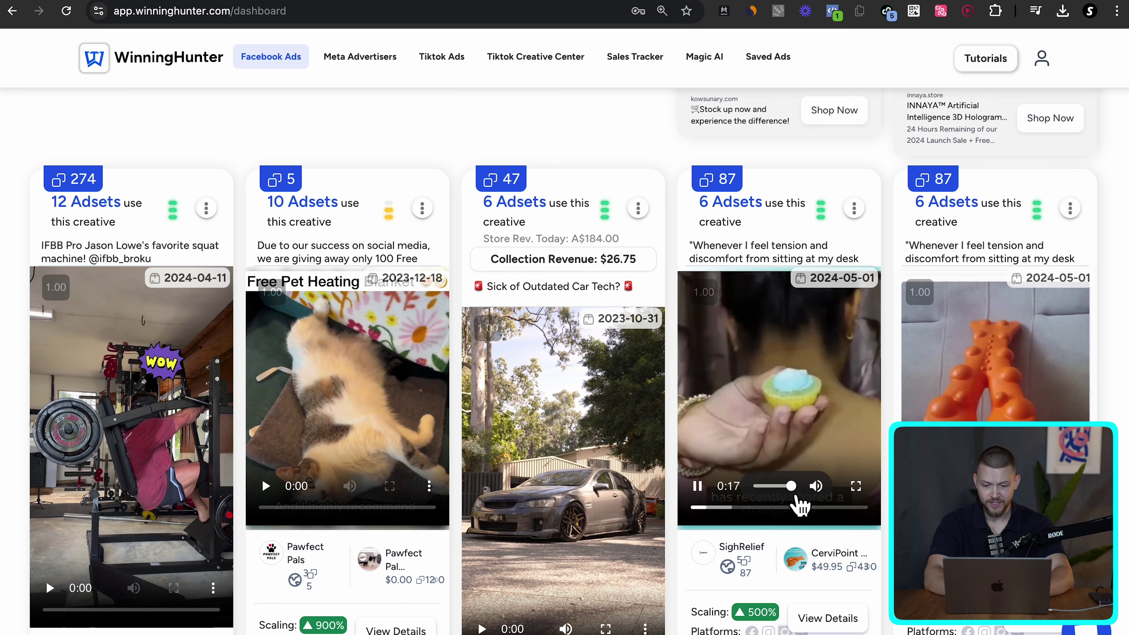
{"action": "left_click", "coordinate": [815, 485]}
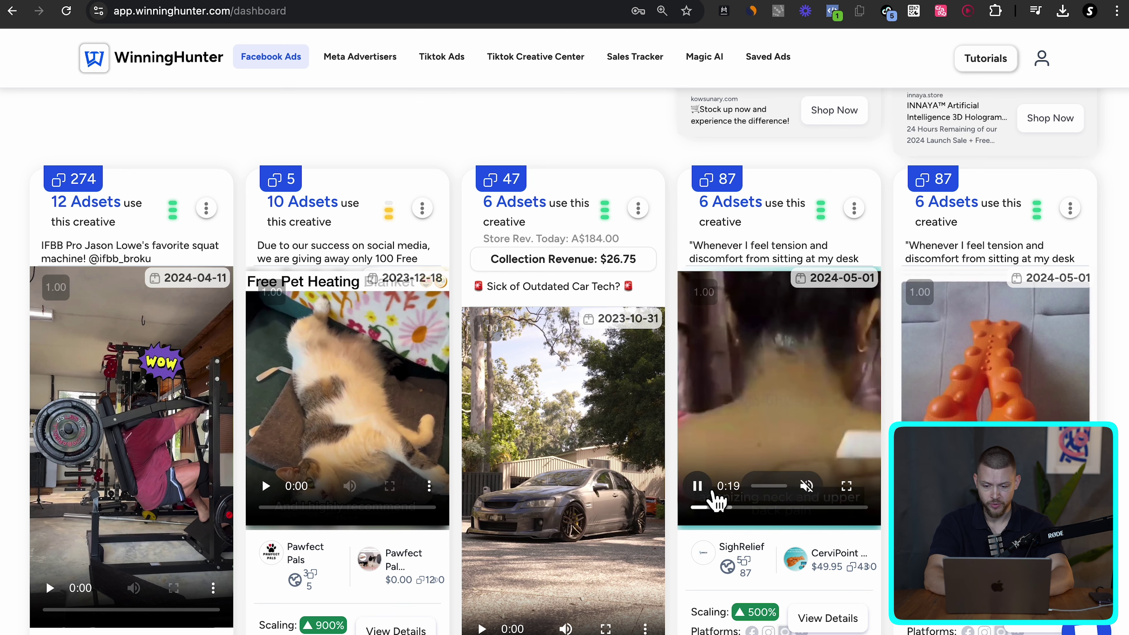
{"action": "left_click", "coordinate": [699, 486]}
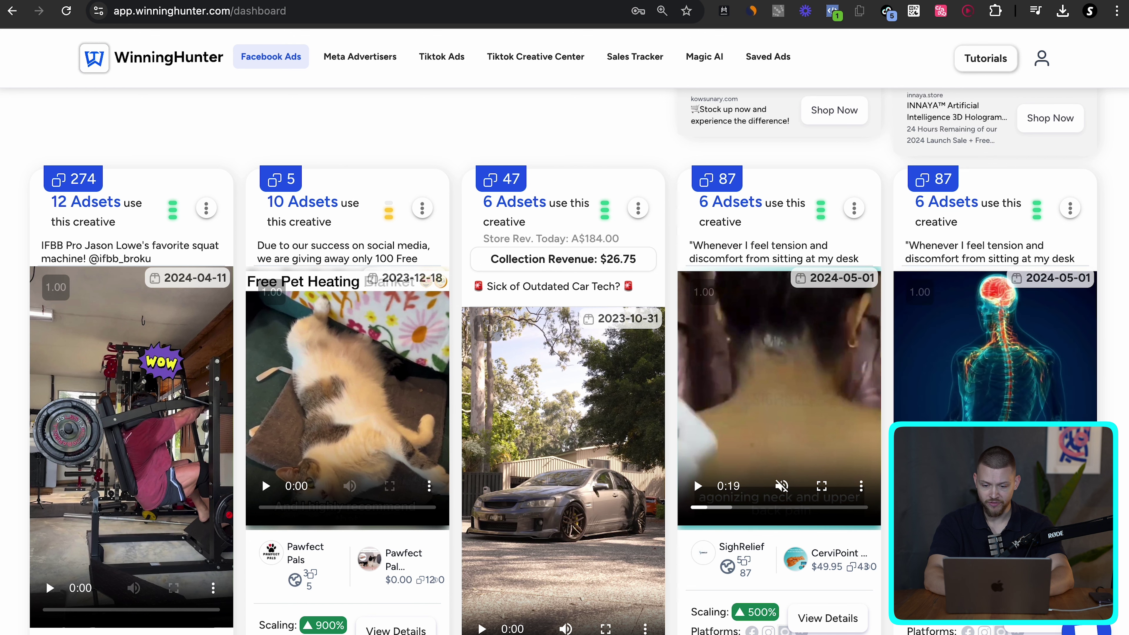
- Open all page ads for SighRelief, look through the creatives, and briefly preview the first ad's video
{"action": "left_click", "coordinate": [735, 191]}
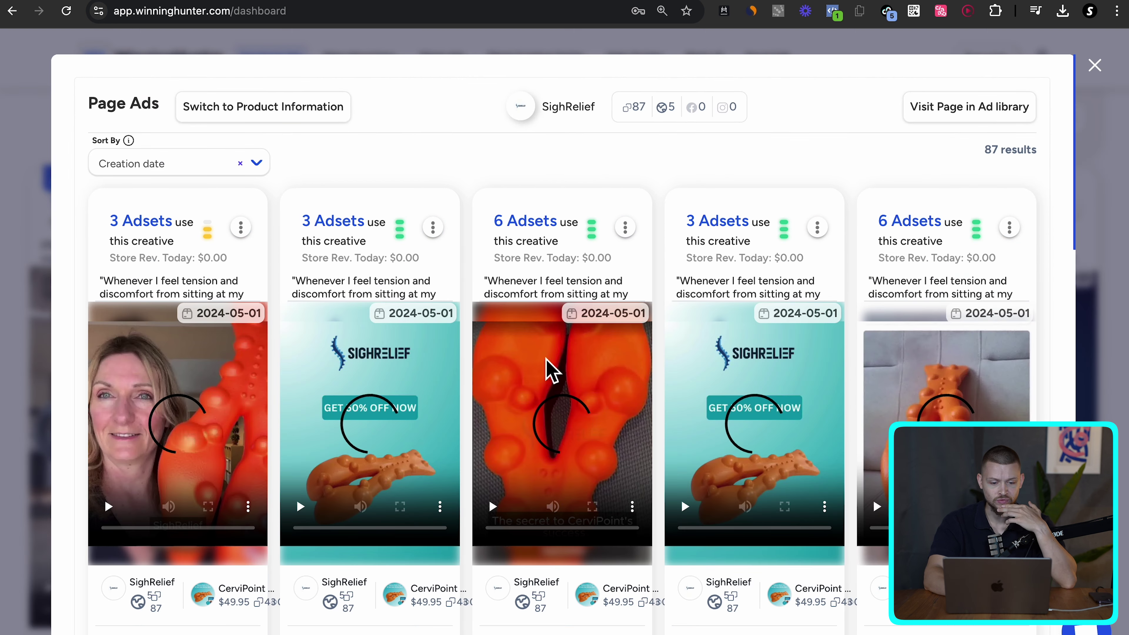
{"action": "scroll", "coordinate": [551, 369], "scroll_direction": "down", "scroll_amount": 5}
{"action": "scroll", "coordinate": [538, 393], "scroll_direction": "down", "scroll_amount": 8}
{"action": "scroll", "coordinate": [489, 396], "scroll_direction": "up", "scroll_amount": 13}
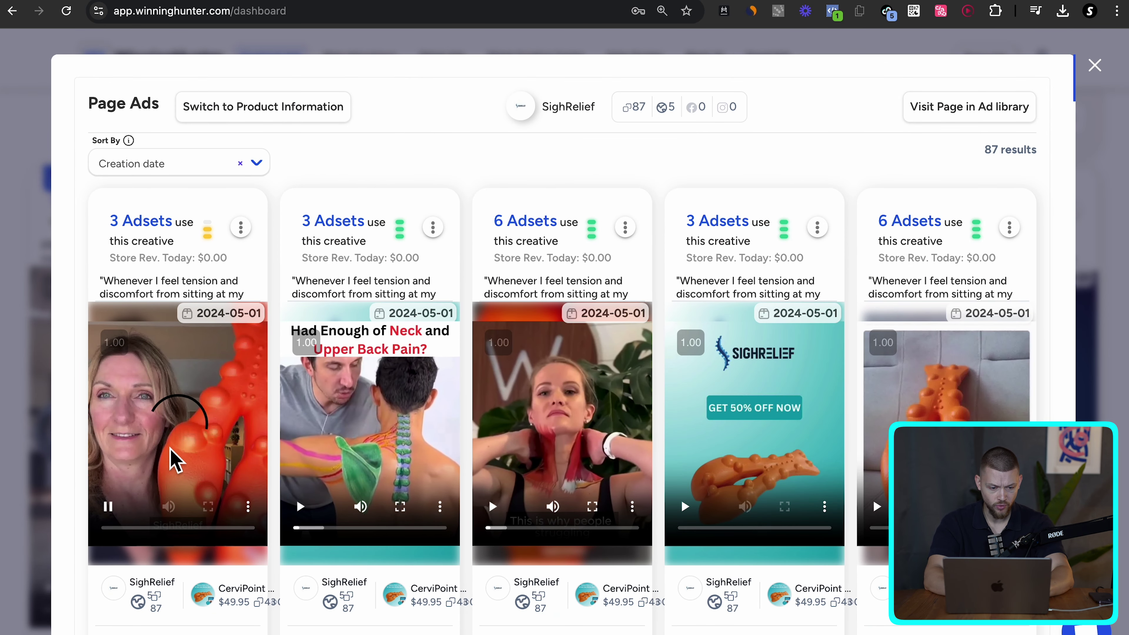
{"action": "left_click", "coordinate": [109, 506]}
{"action": "left_click", "coordinate": [115, 512]}
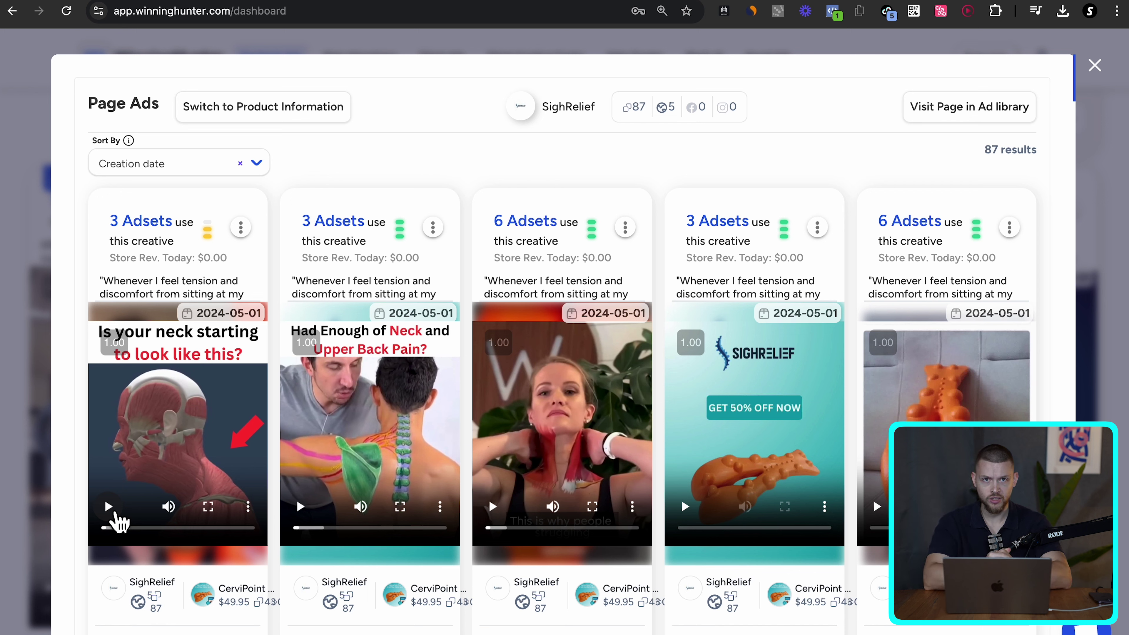
- Switch to the sourcing spreadsheet and point out the Cervical produit soulagement cell and the Date crea ads header
{"action": "key", "text": "ctrl+Tab"}
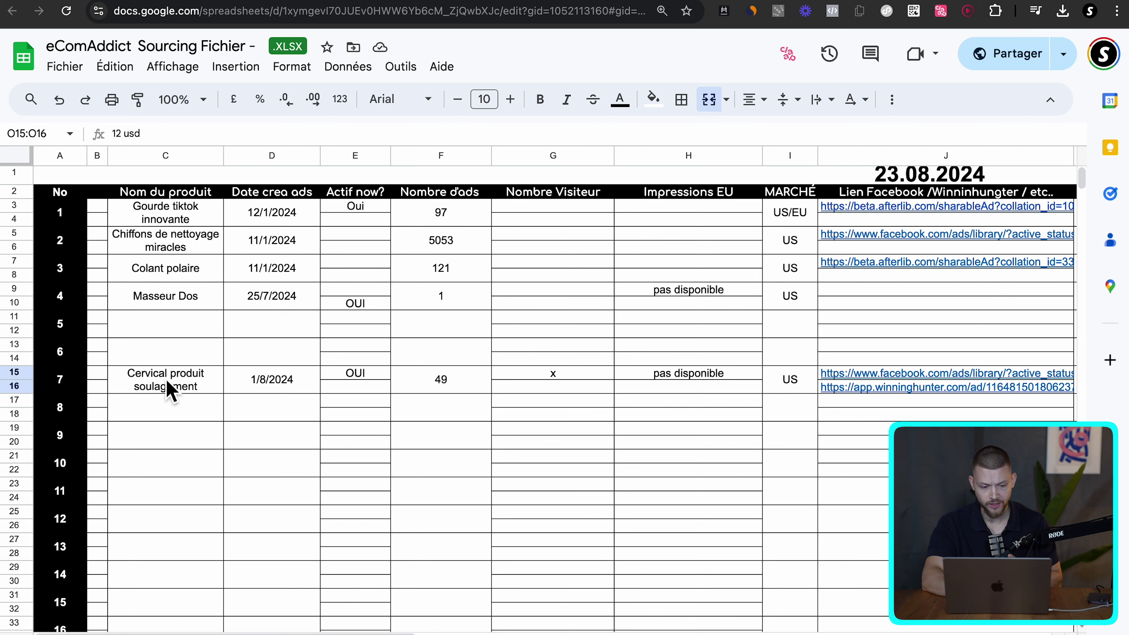
{"action": "left_click", "coordinate": [172, 390]}
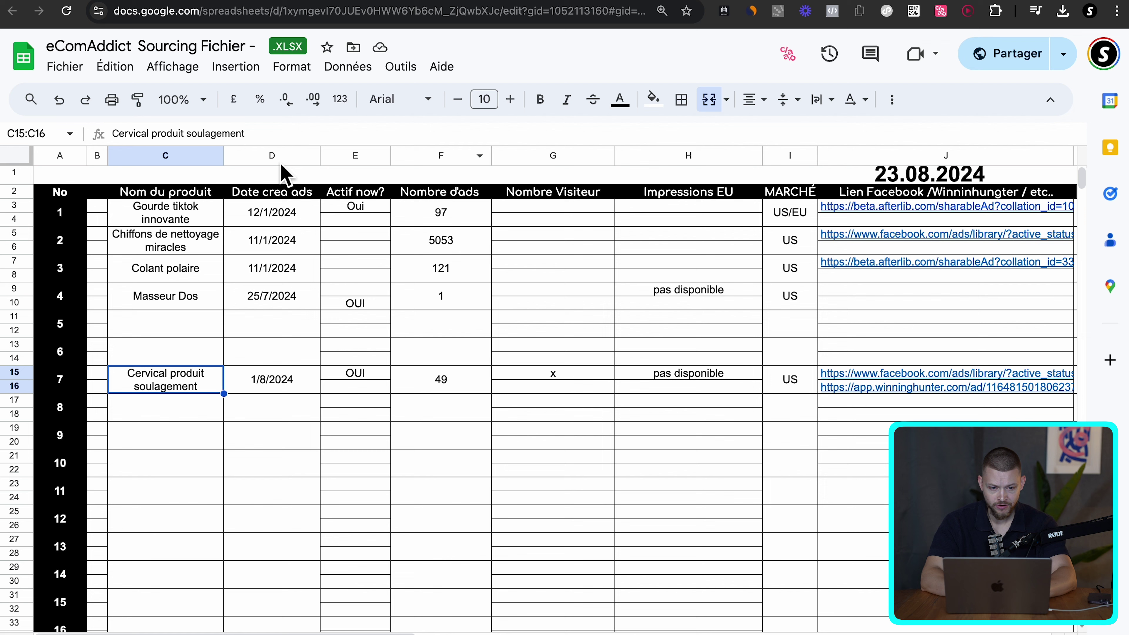
{"action": "left_click", "coordinate": [290, 195]}
- Return to WinningHunter, open SighRelief's Meta page ad library from the ad details, and look through its active ads
{"action": "key", "text": "ctrl+Tab"}
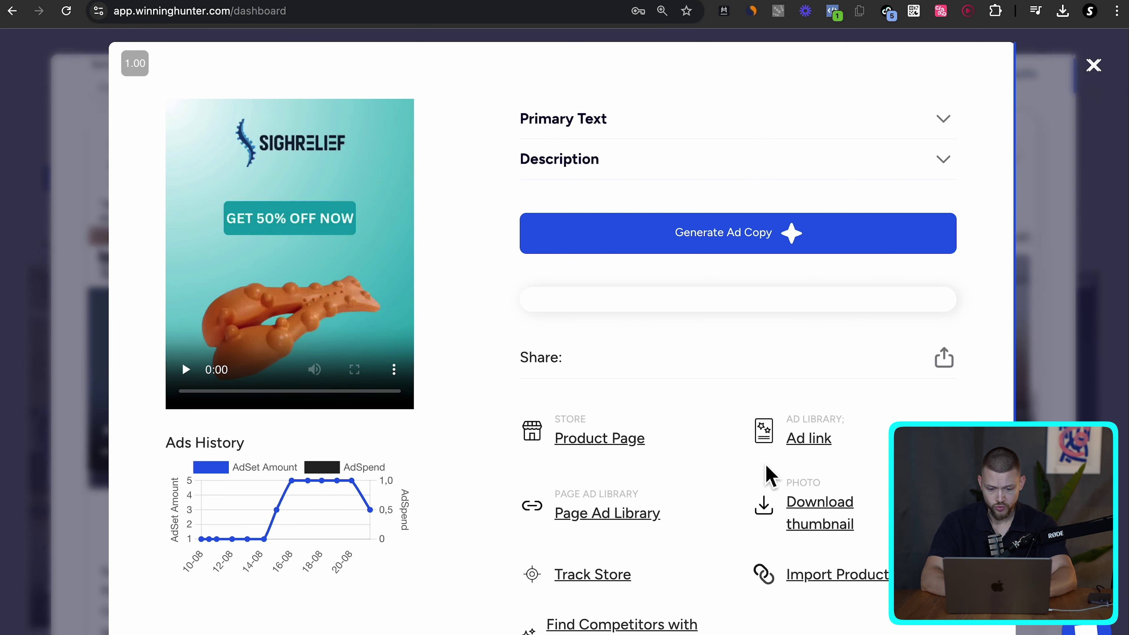
{"action": "scroll", "coordinate": [746, 489], "scroll_direction": "down", "scroll_amount": 3}
{"action": "scroll", "coordinate": [746, 534], "scroll_direction": "up", "scroll_amount": 3}
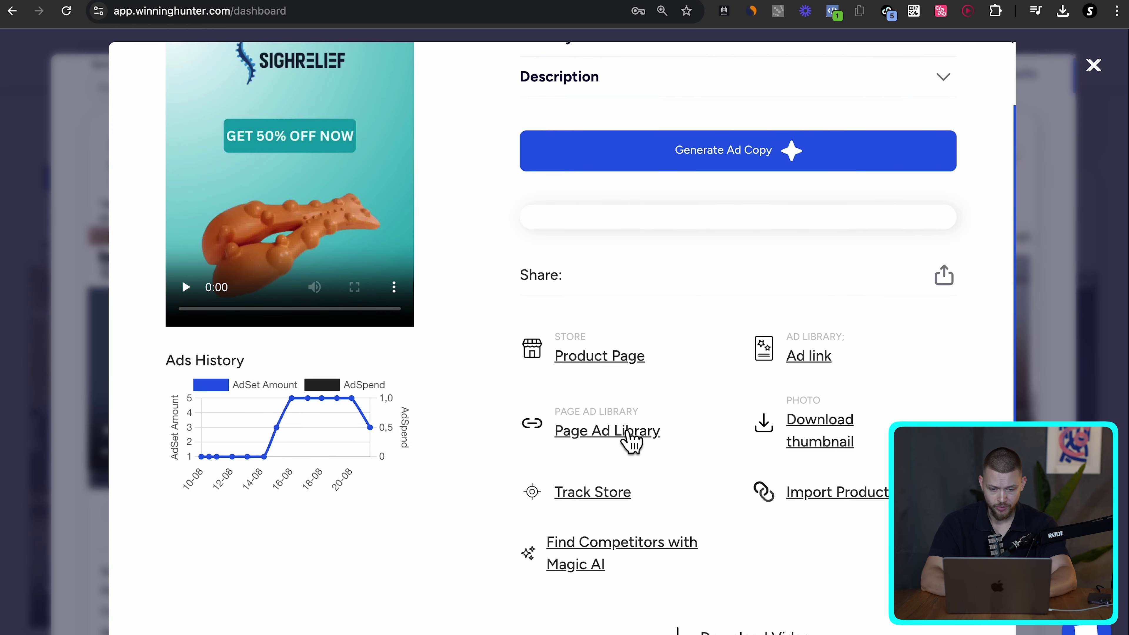
{"action": "left_click", "coordinate": [631, 440]}
{"action": "left_click", "coordinate": [605, 5]}
{"action": "scroll", "coordinate": [517, 197], "scroll_direction": "down", "scroll_amount": 5}
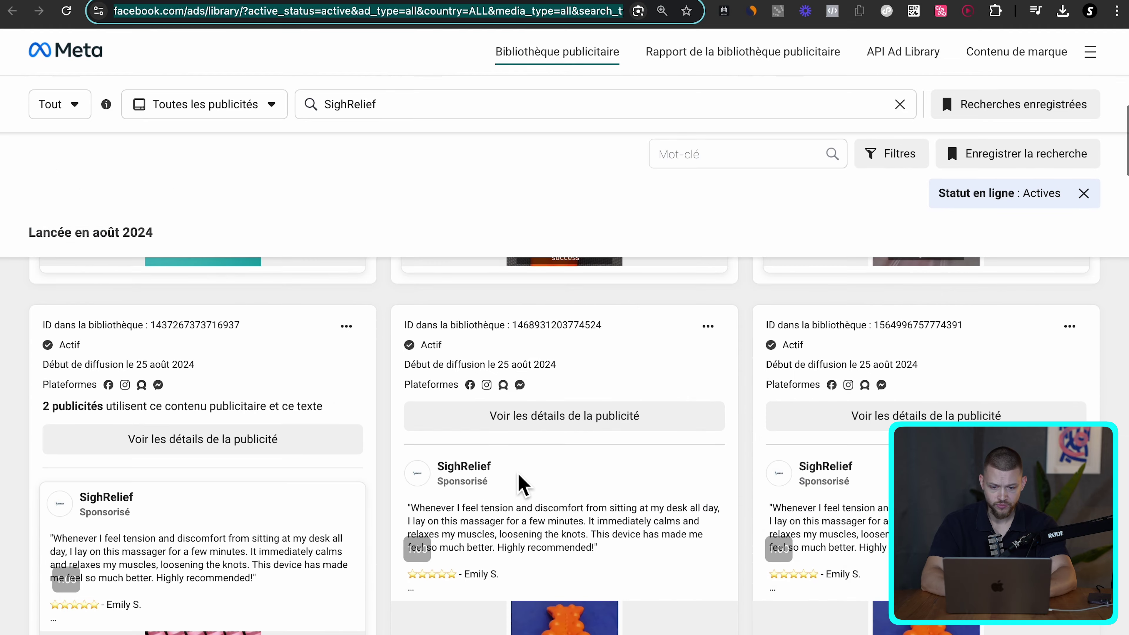
{"action": "scroll", "coordinate": [519, 479], "scroll_direction": "up", "scroll_amount": 5}
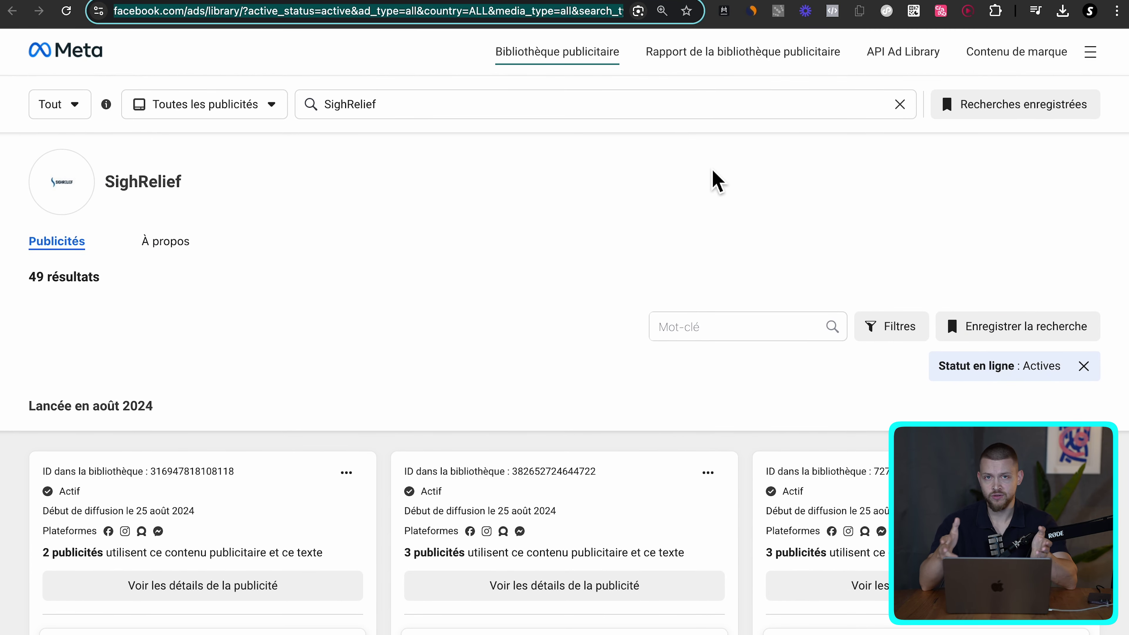
- Go back to the sourcing spreadsheet and check the cervical product's Actif now? and Nombre d'ads entries
{"action": "left_click", "coordinate": [676, 1]}
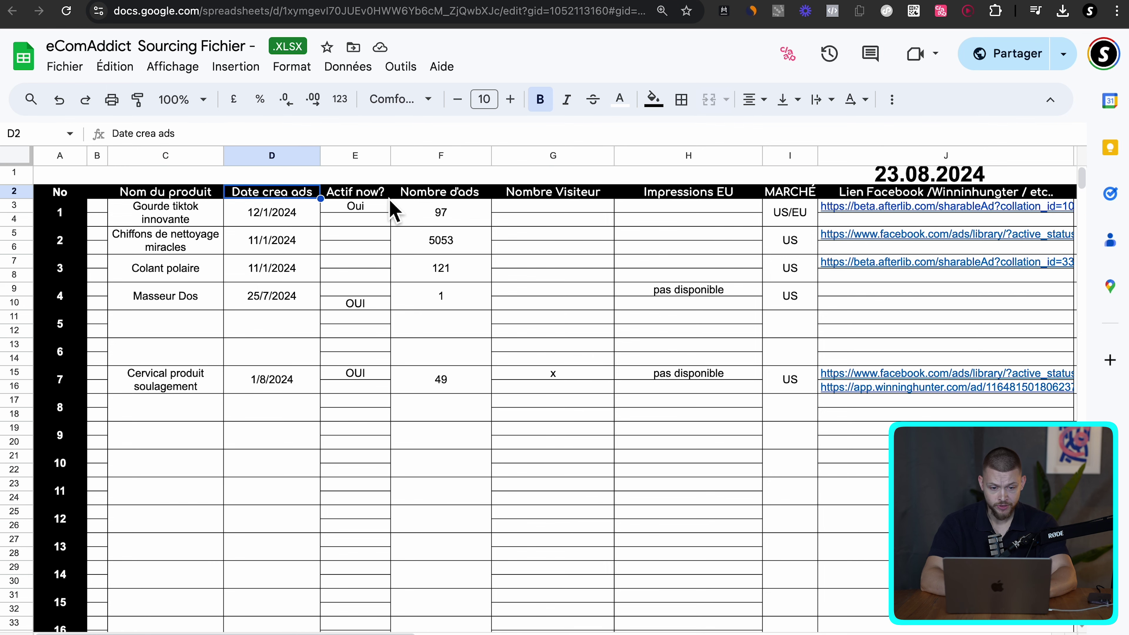
{"action": "key", "text": "Right"}
{"action": "left_click", "coordinate": [361, 387]}
{"action": "left_click", "coordinate": [439, 382]}
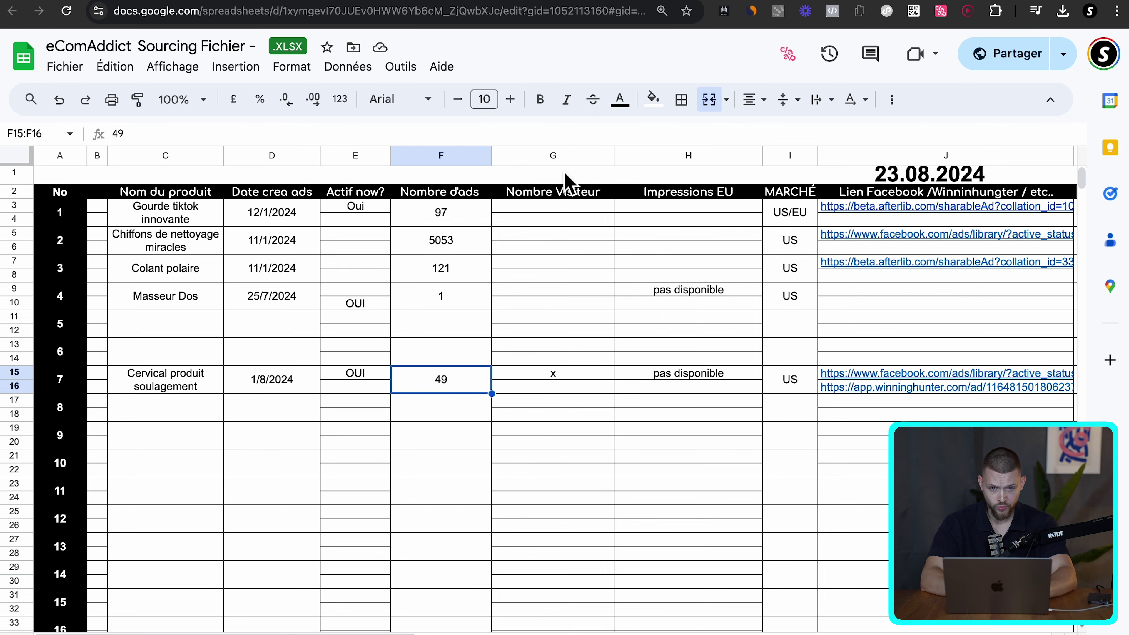
- Remove the active status filter from SighRelief's ads in the Meta ad library and highlight the result count
{"action": "left_click", "coordinate": [547, 2]}
{"action": "left_click", "coordinate": [1083, 365]}
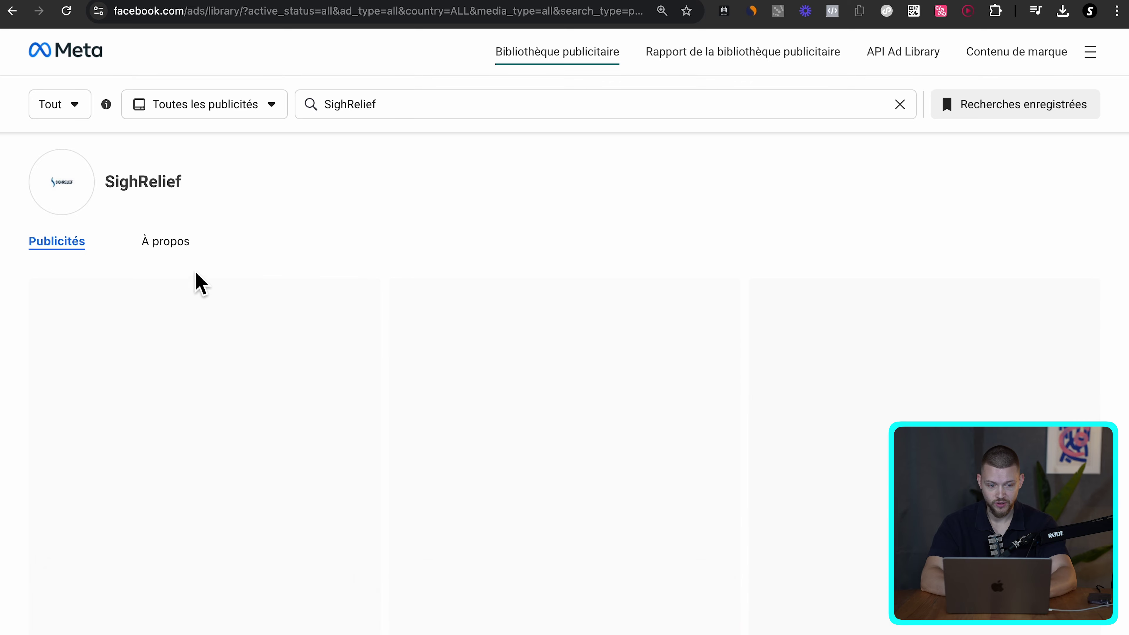
{"action": "double_click", "coordinate": [36, 277]}
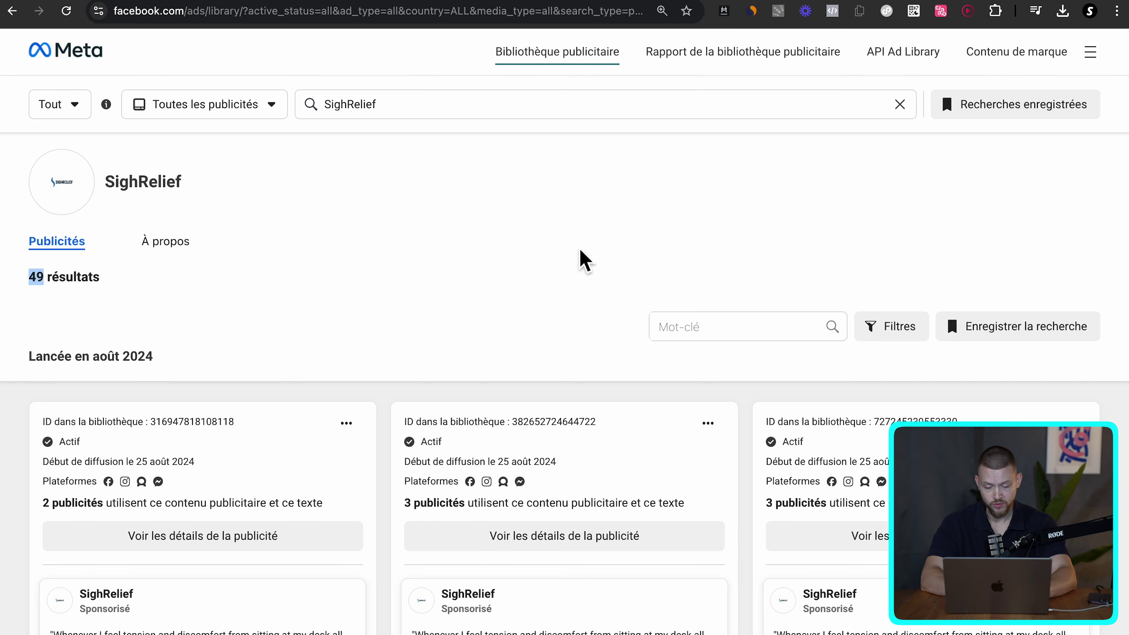
- Filter SighRelief's ads in the Meta ad library by the online status Actives
{"action": "left_click", "coordinate": [897, 328]}
{"action": "left_click", "coordinate": [526, 363]}
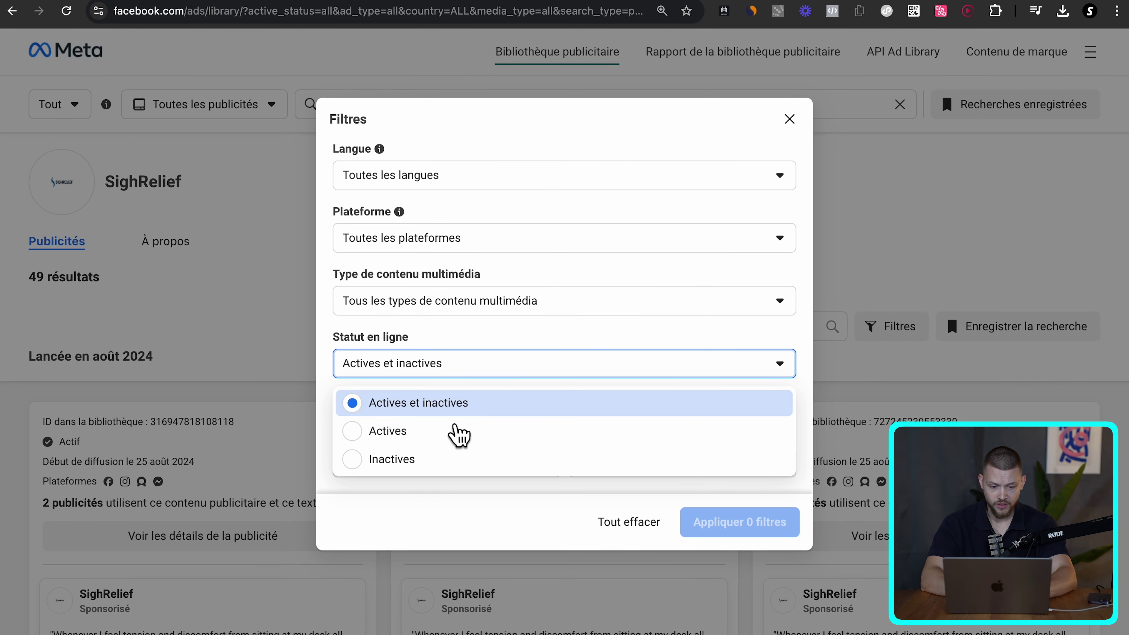
{"action": "left_click", "coordinate": [455, 430]}
{"action": "left_click", "coordinate": [738, 551]}
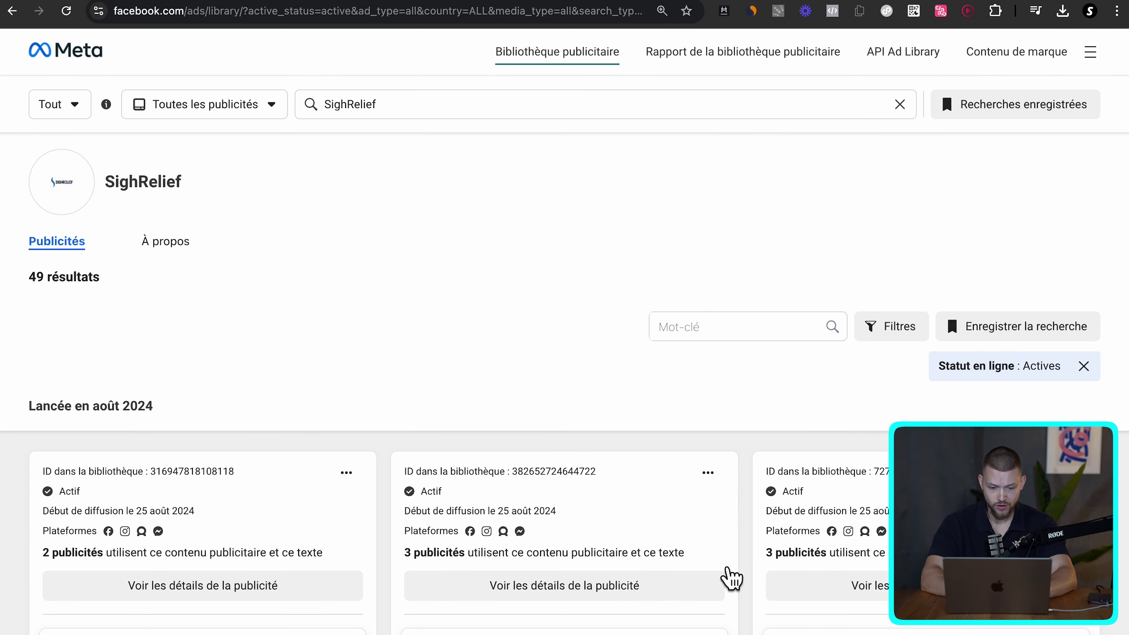
- Return to the sourcing spreadsheet and inspect the cervical product's Nombre Visiteur entry, leaving it as it is
{"action": "left_click", "coordinate": [577, 376]}
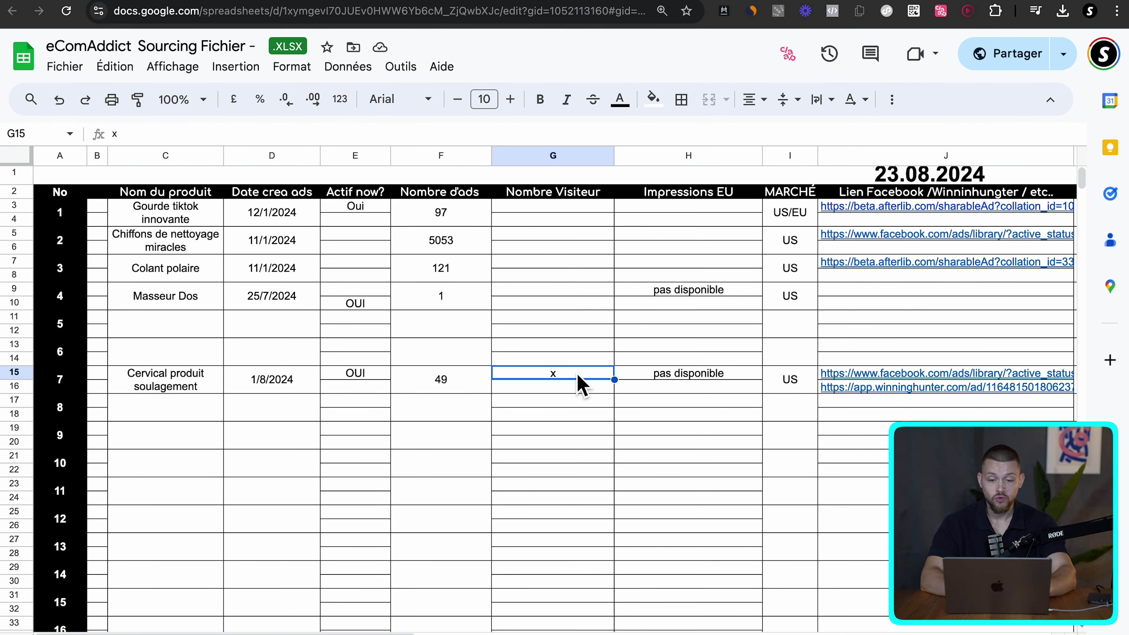
{"action": "double_click", "coordinate": [577, 377]}
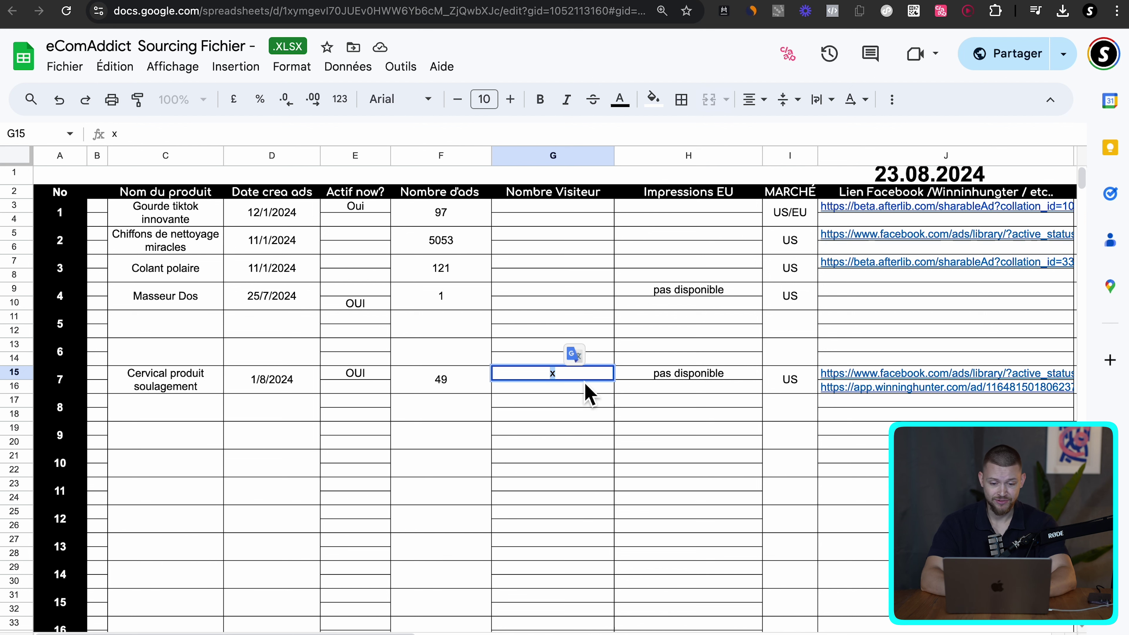
{"action": "key", "text": "Return"}
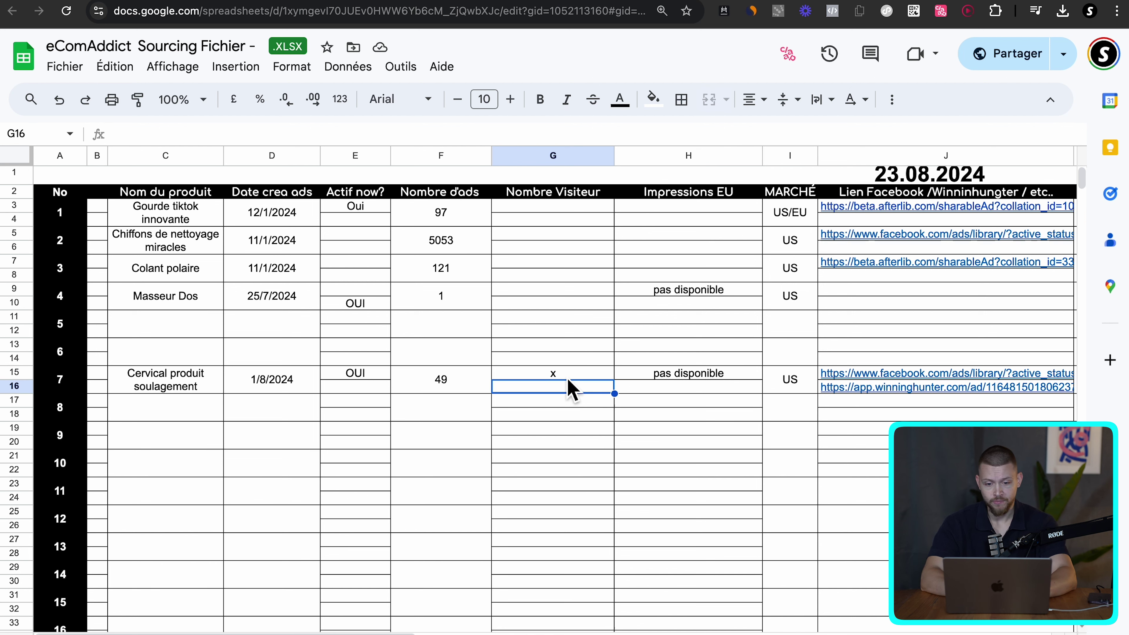
- Narrow the Impressions EU column in the sourcing spreadsheet
{"action": "scroll", "coordinate": [580, 382], "scroll_direction": "right", "scroll_amount": 1}
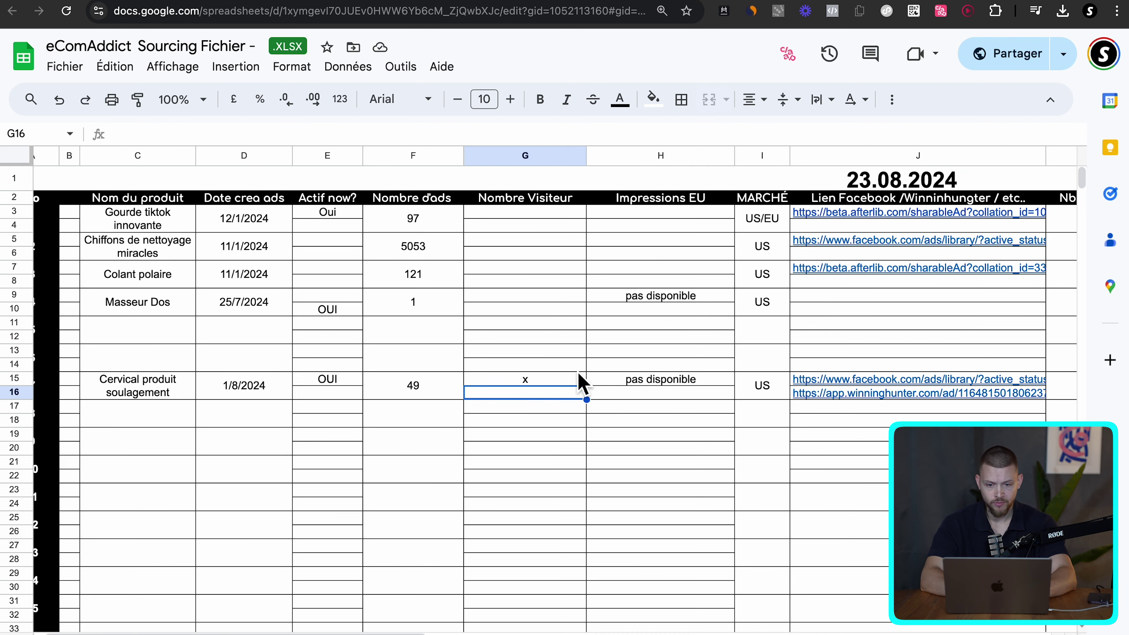
{"action": "left_click", "coordinate": [711, 198]}
{"action": "left_click_drag", "start_coordinate": [744, 158], "coordinate": [692, 158]}
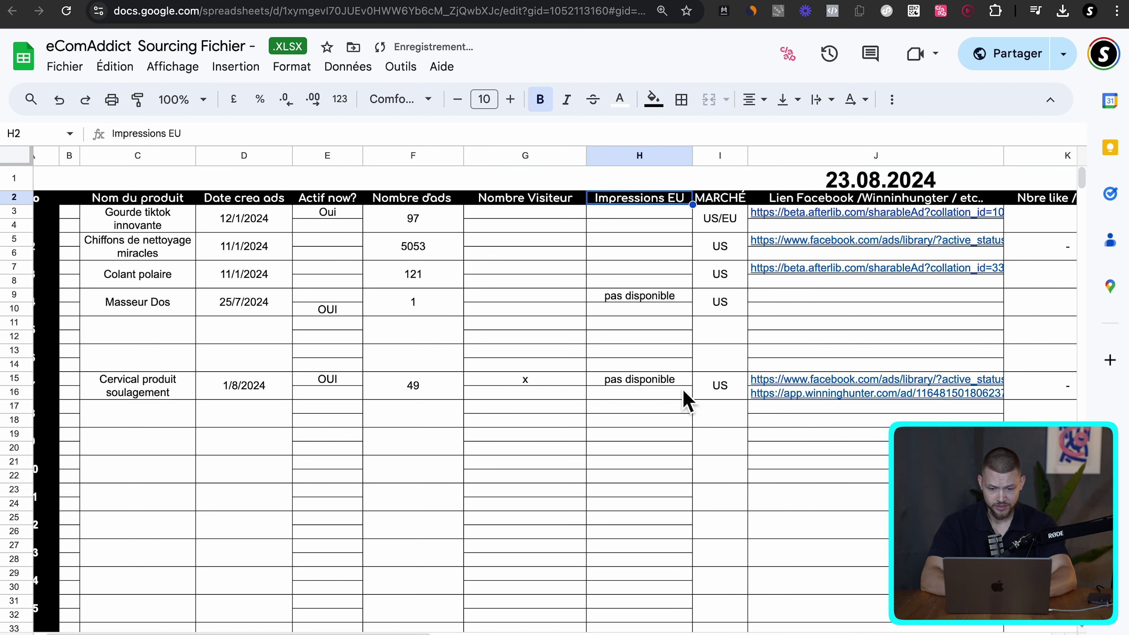
- Set the cervical product's MARCHÉ entry to au/uk and select its Nbre like / vue FB cell
{"action": "left_click", "coordinate": [640, 393]}
{"action": "scroll", "coordinate": [639, 400], "scroll_direction": "right", "scroll_amount": 1}
{"action": "scroll", "coordinate": [640, 398], "scroll_direction": "right", "scroll_amount": 1}
{"action": "left_click", "coordinate": [639, 395]}
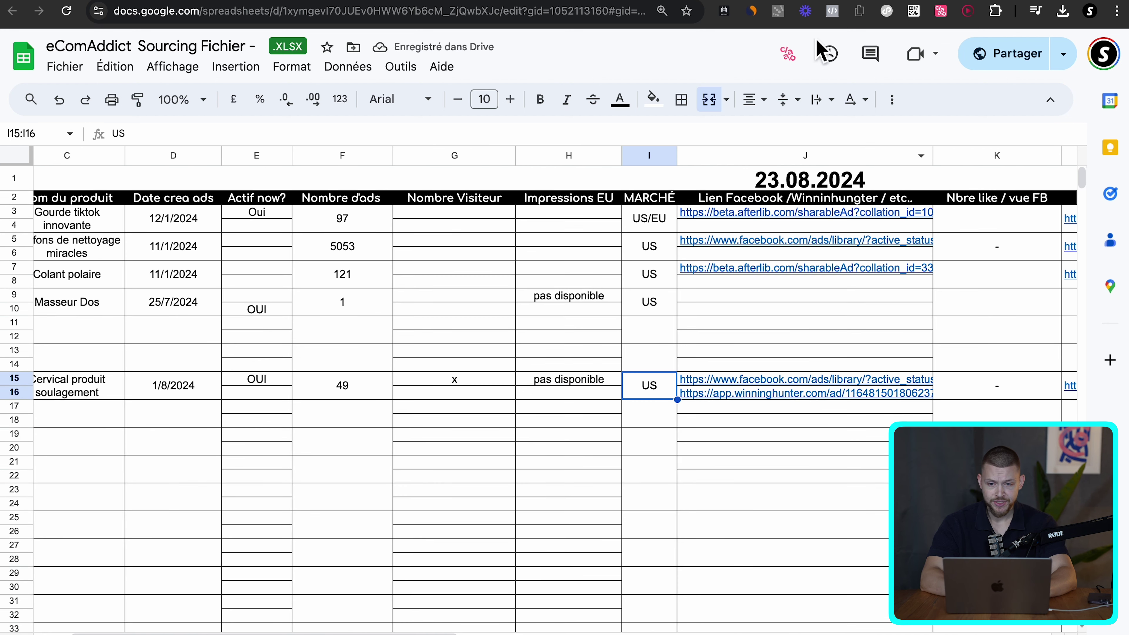
{"action": "key", "text": "ctrl+Tab"}
{"action": "key", "text": "ctrl+Tab"}
{"action": "left_click", "coordinate": [748, 383]}
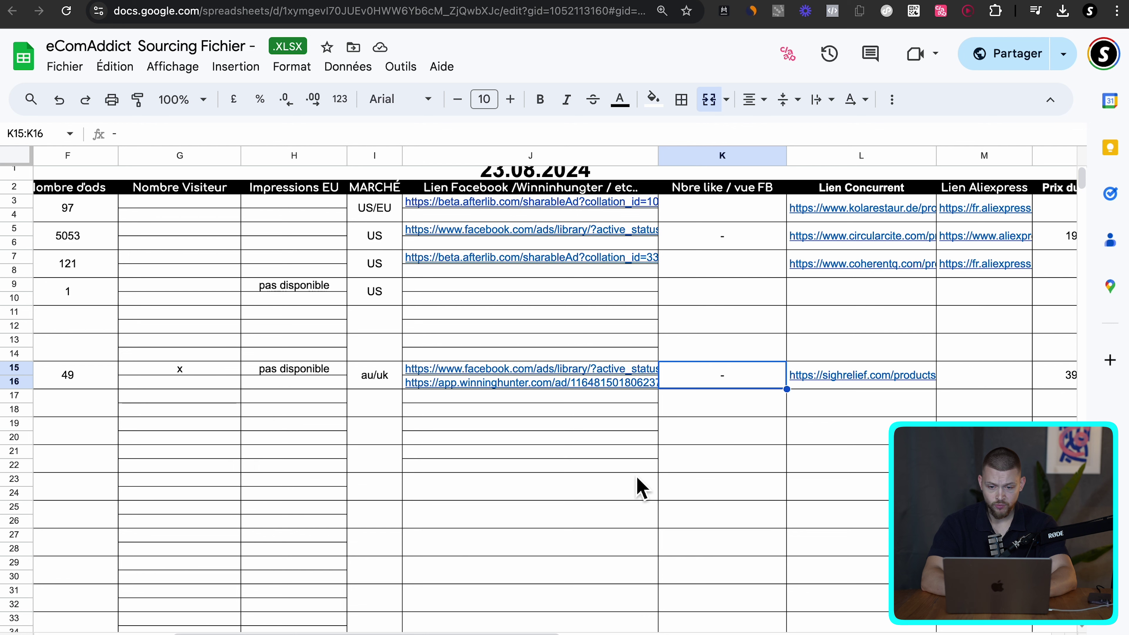
- Check the CerviPoint massager's selling price on the competitor's product page and set its row 15 competitor price to 43 usd
{"action": "scroll", "coordinate": [736, 378], "scroll_direction": "right", "scroll_amount": 2}
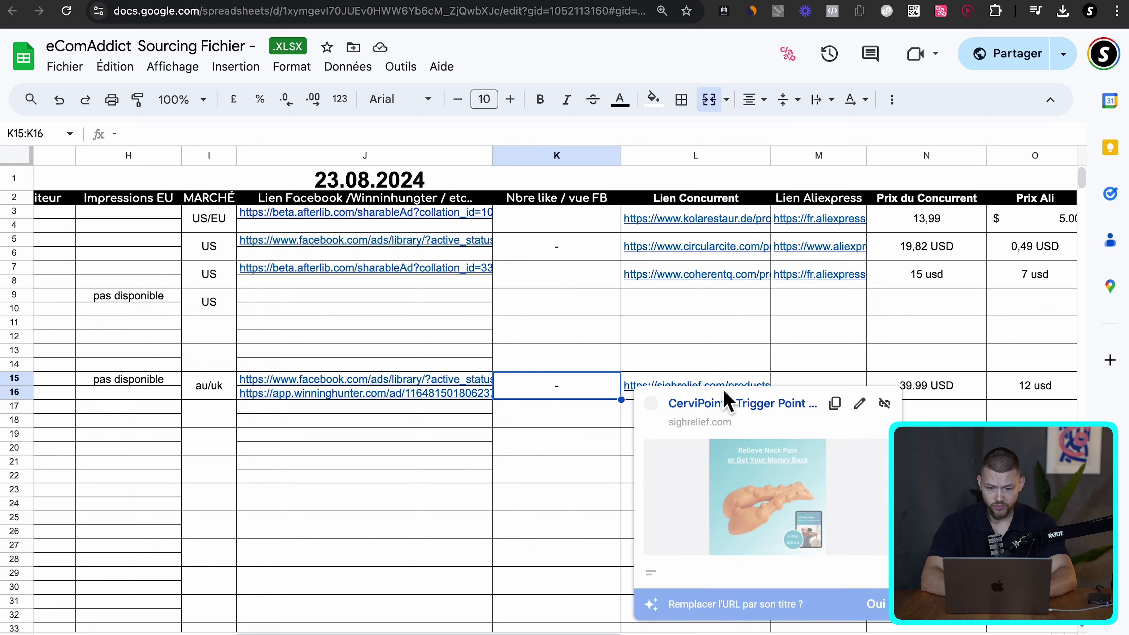
{"action": "left_click", "coordinate": [811, 365]}
{"action": "scroll", "coordinate": [810, 368], "scroll_direction": "right", "scroll_amount": 3}
{"action": "left_click", "coordinate": [653, 393]}
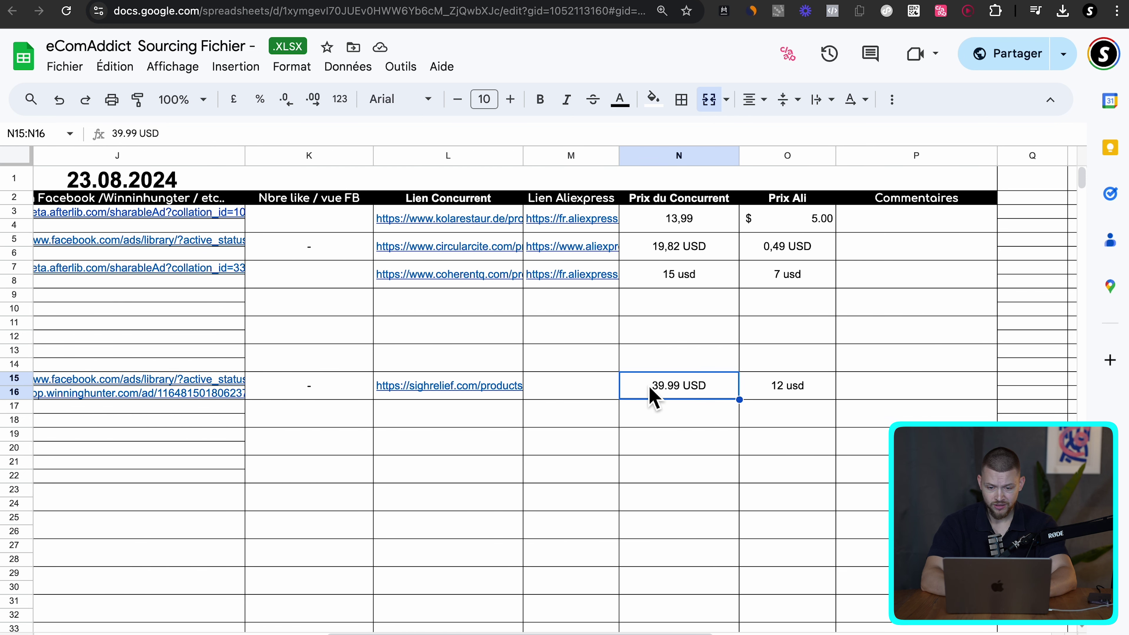
{"action": "key", "text": "ctrl+Tab"}
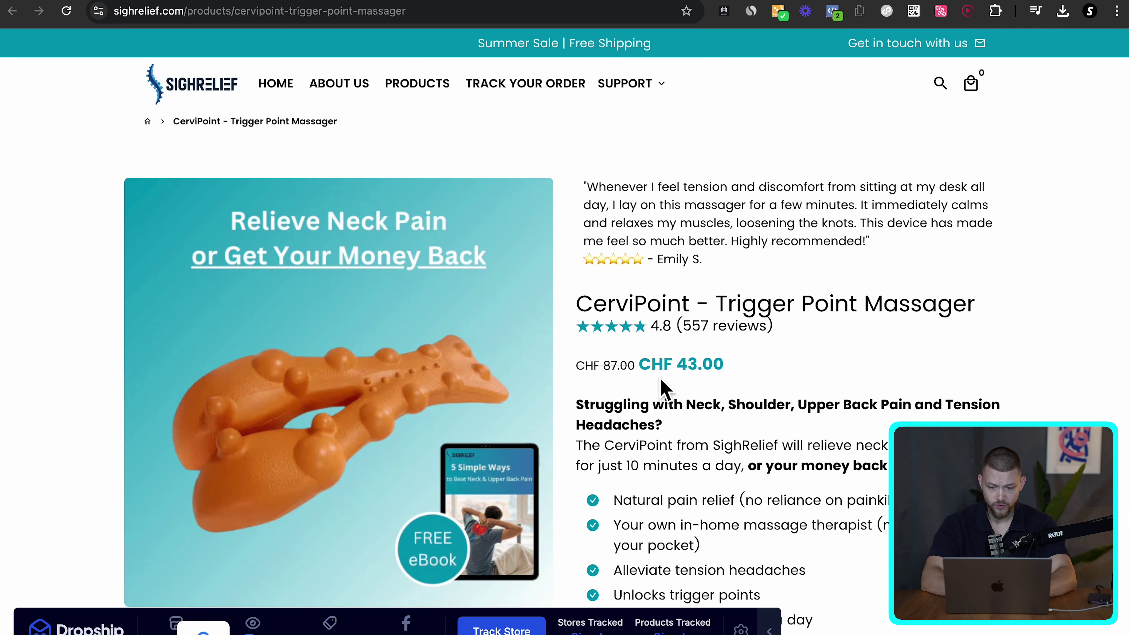
{"action": "scroll", "coordinate": [703, 372], "scroll_direction": "down", "scroll_amount": 4}
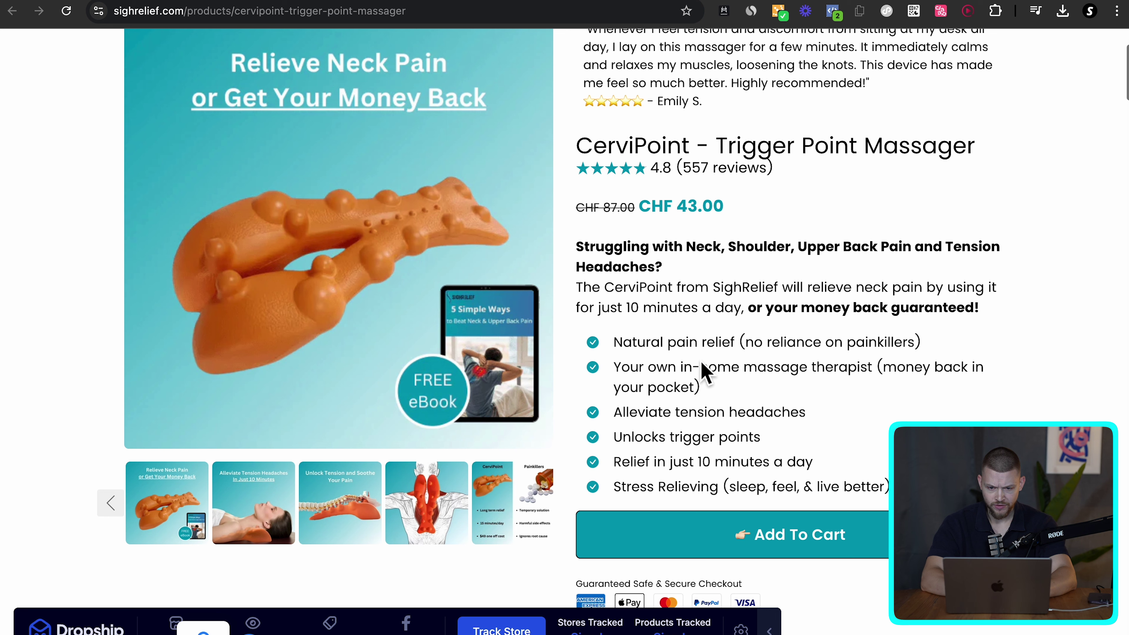
{"action": "scroll", "coordinate": [703, 371], "scroll_direction": "up", "scroll_amount": 2}
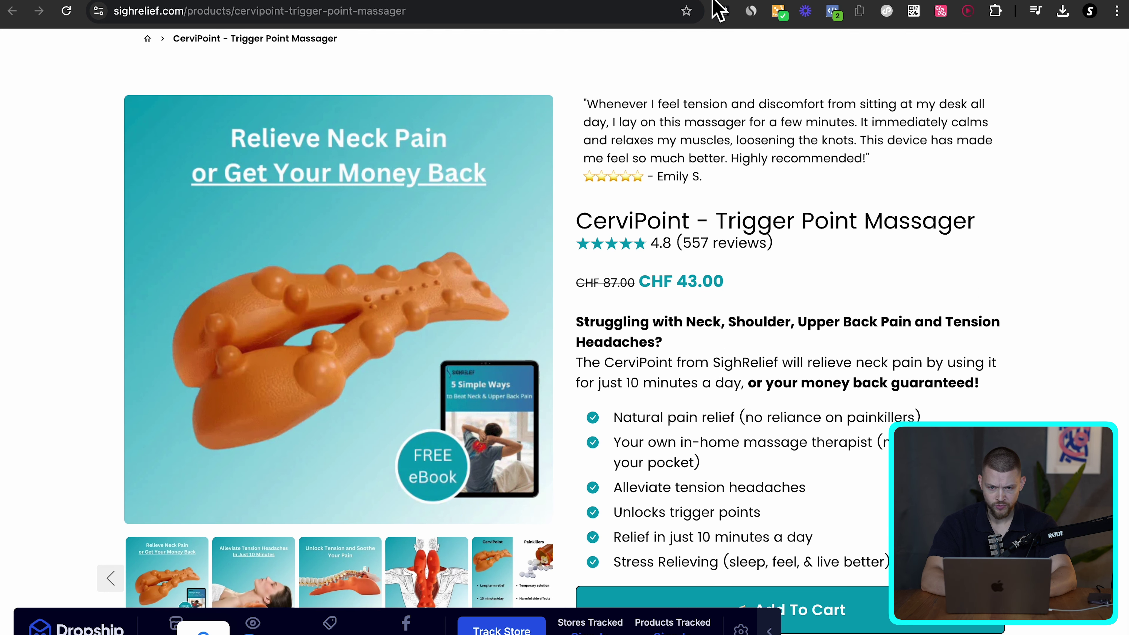
{"action": "left_click", "coordinate": [718, 9]}
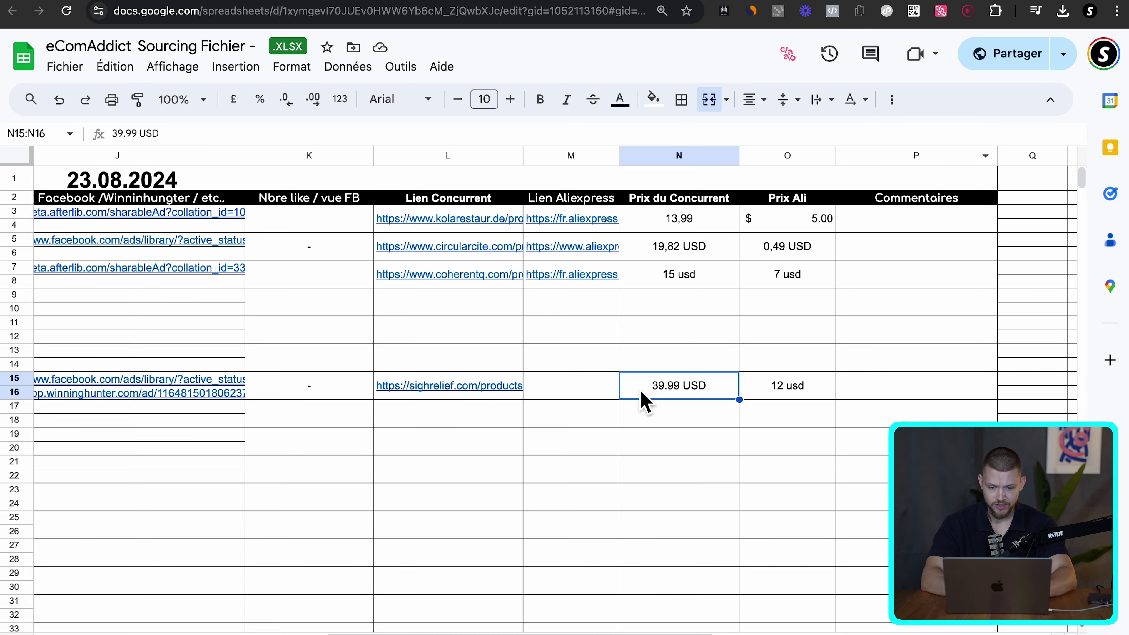
{"action": "triple_click", "coordinate": [643, 400]}
{"action": "type", "text": "43 usd"}
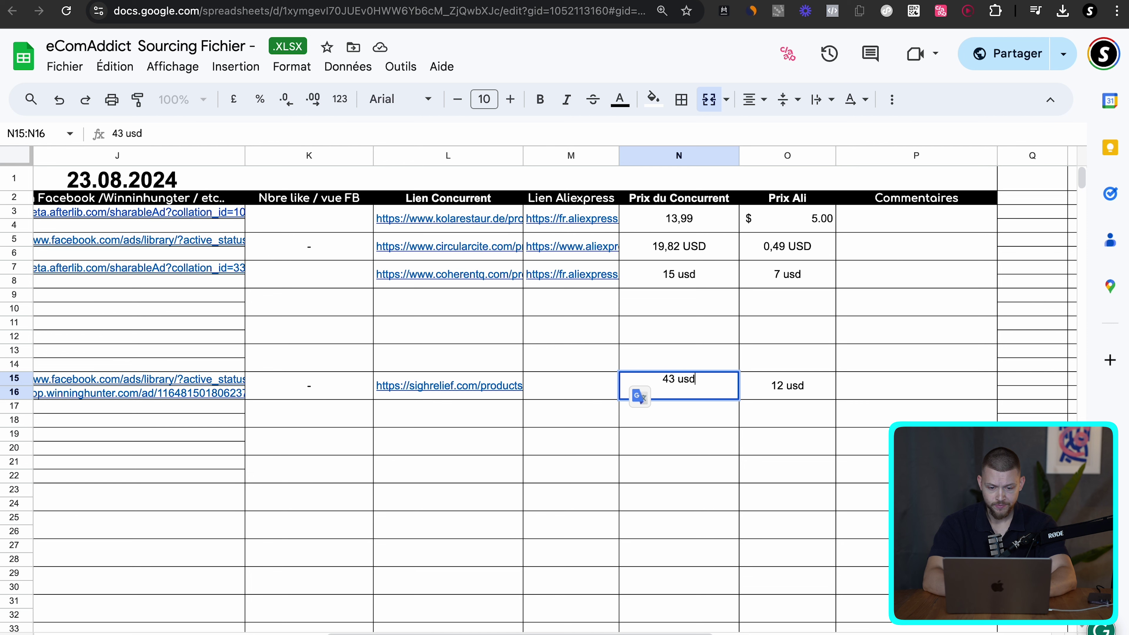
{"action": "left_click", "coordinate": [808, 391]}
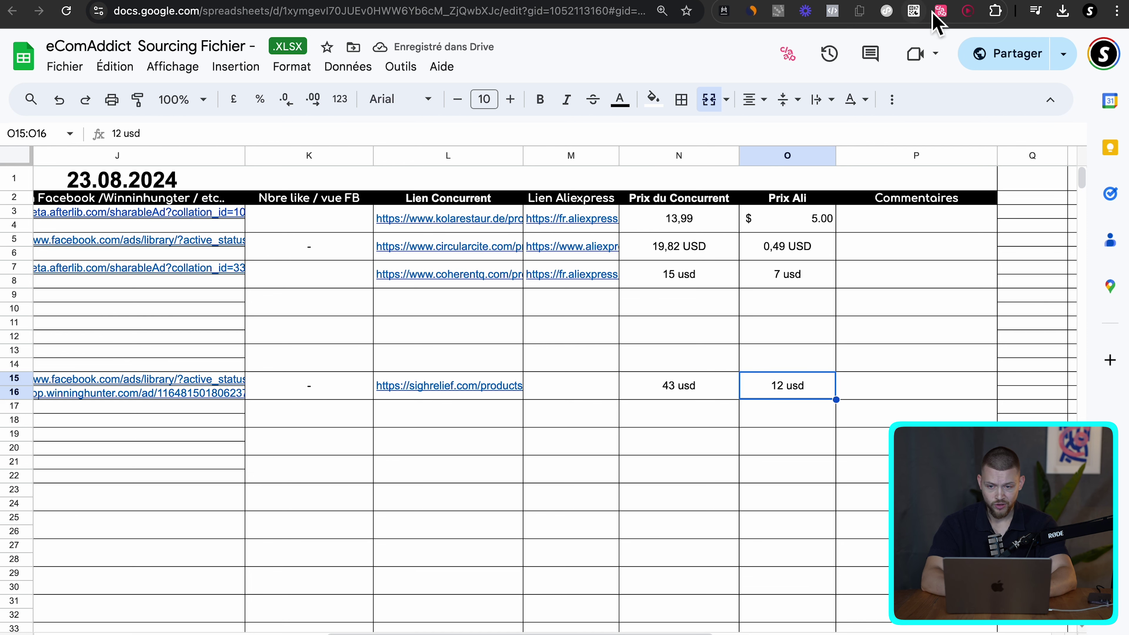
- Switch to the AliExpress results and examine the search-by-image option and its instructions, comparing with the competitor's product photo
{"action": "left_click", "coordinate": [957, 6]}
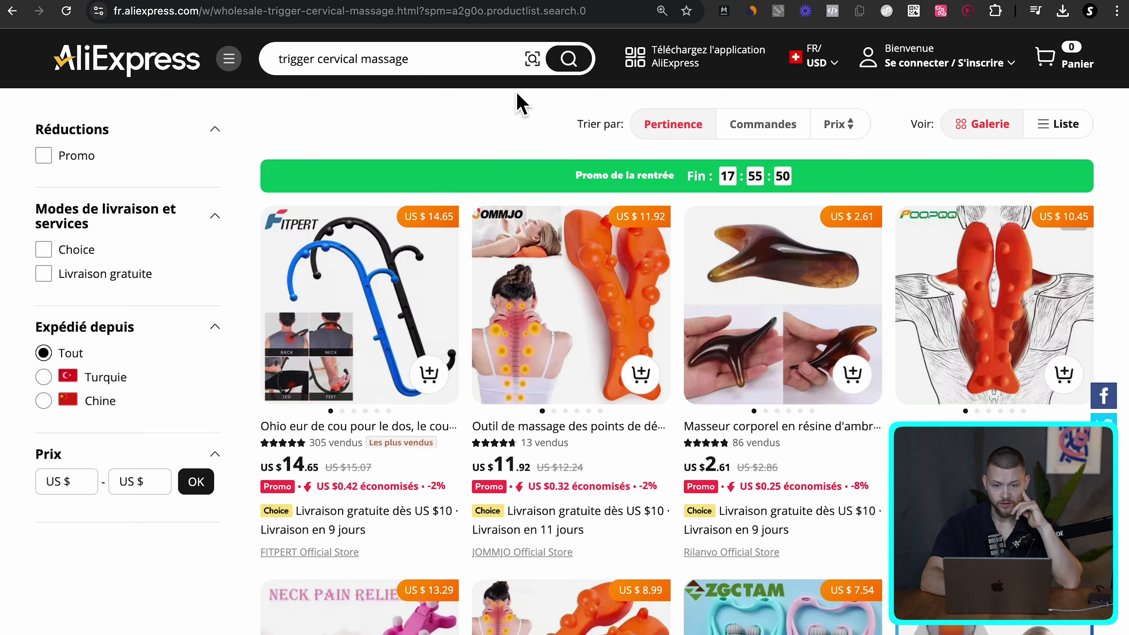
{"action": "left_click", "coordinate": [533, 58]}
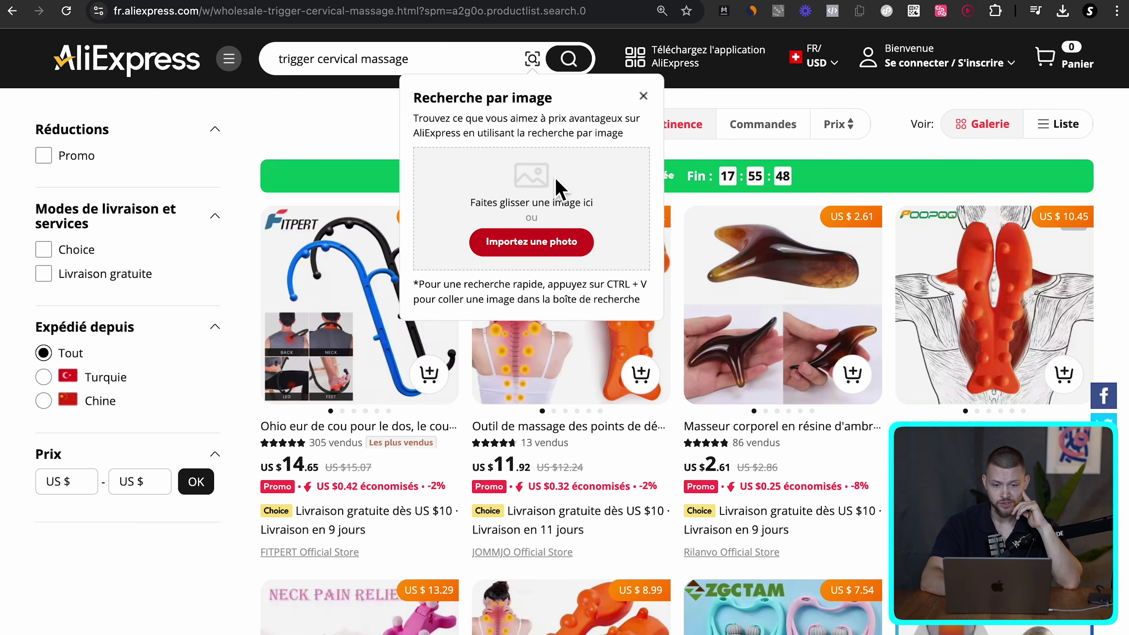
{"action": "left_click", "coordinate": [796, 2]}
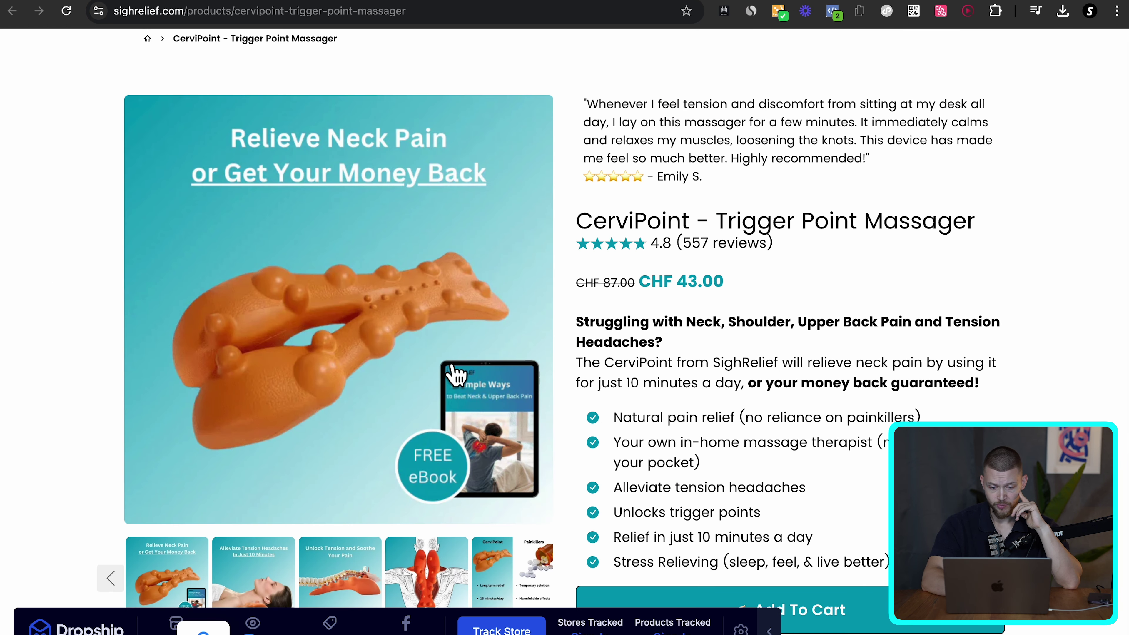
{"action": "key", "text": "ctrl+shift+Tab"}
{"action": "left_click", "coordinate": [532, 59]}
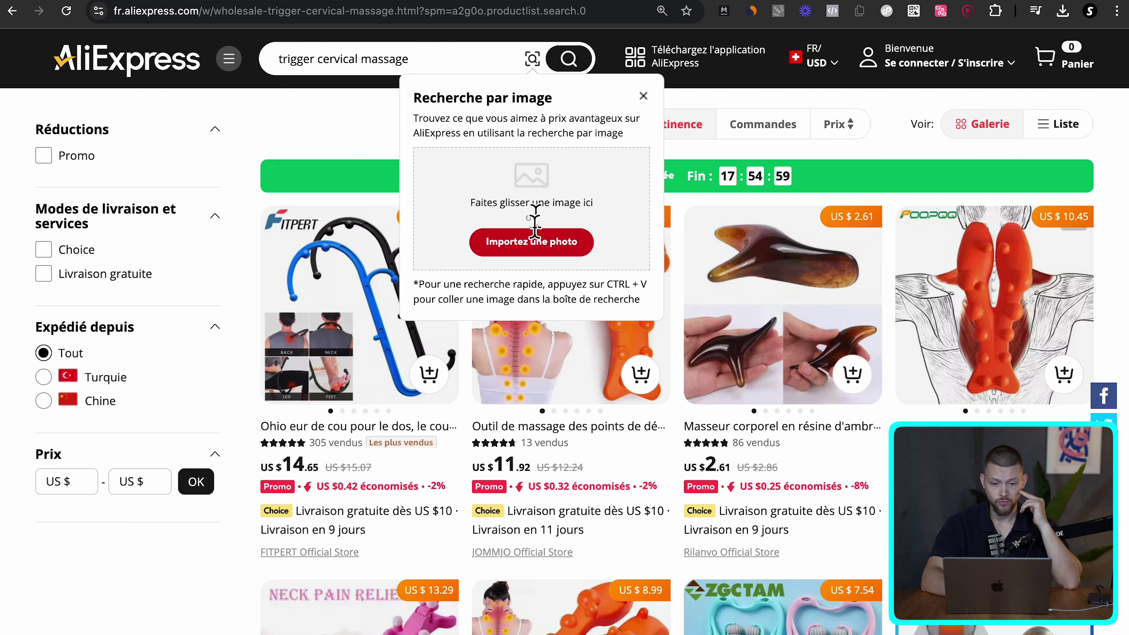
{"action": "left_click_drag", "start_coordinate": [411, 91], "coordinate": [637, 141]}
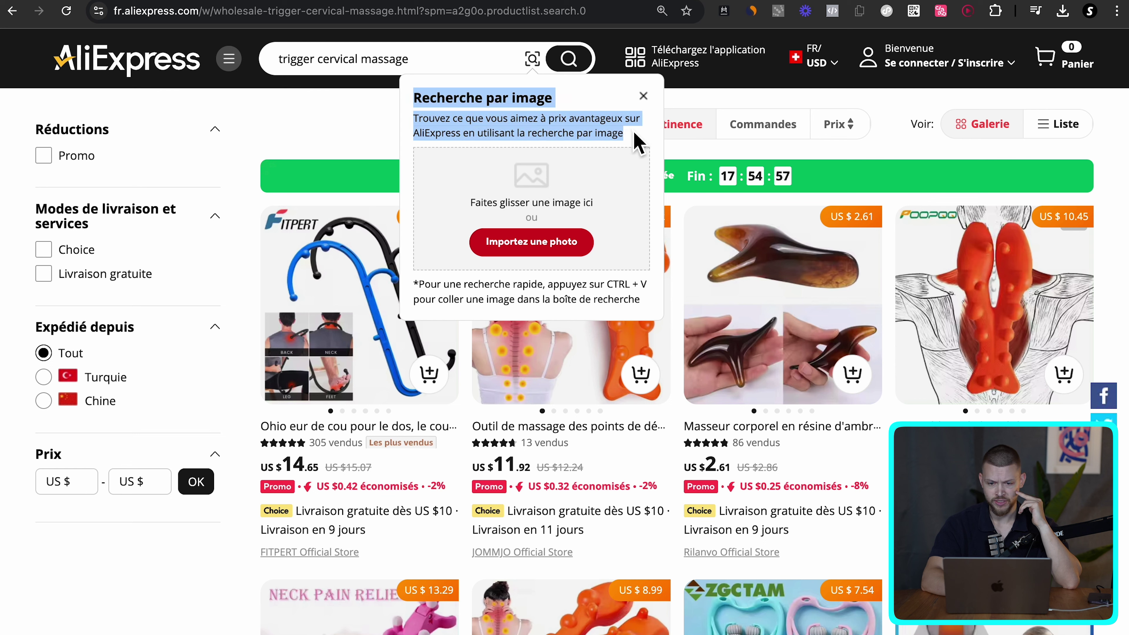
{"action": "left_click", "coordinate": [636, 140]}
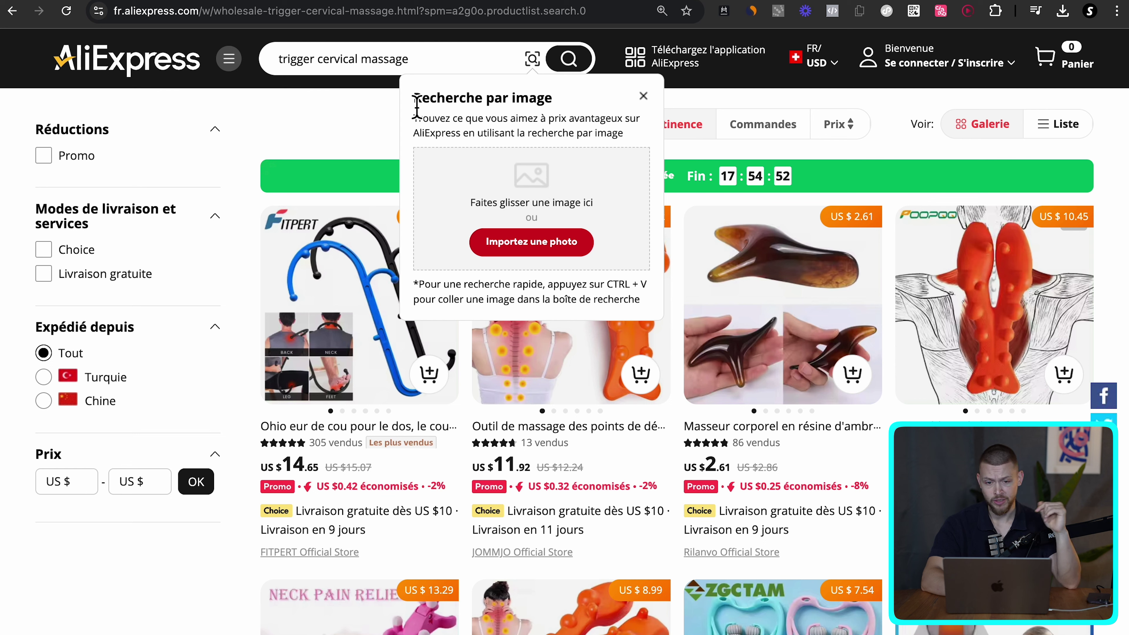
{"action": "mouse_move", "coordinate": [418, 107]}
{"action": "left_mouse_down"}
{"action": "mouse_move", "coordinate": [643, 143]}
{"action": "mouse_move", "coordinate": [411, 118]}
{"action": "left_mouse_up"}
{"action": "left_click", "coordinate": [378, 119]}
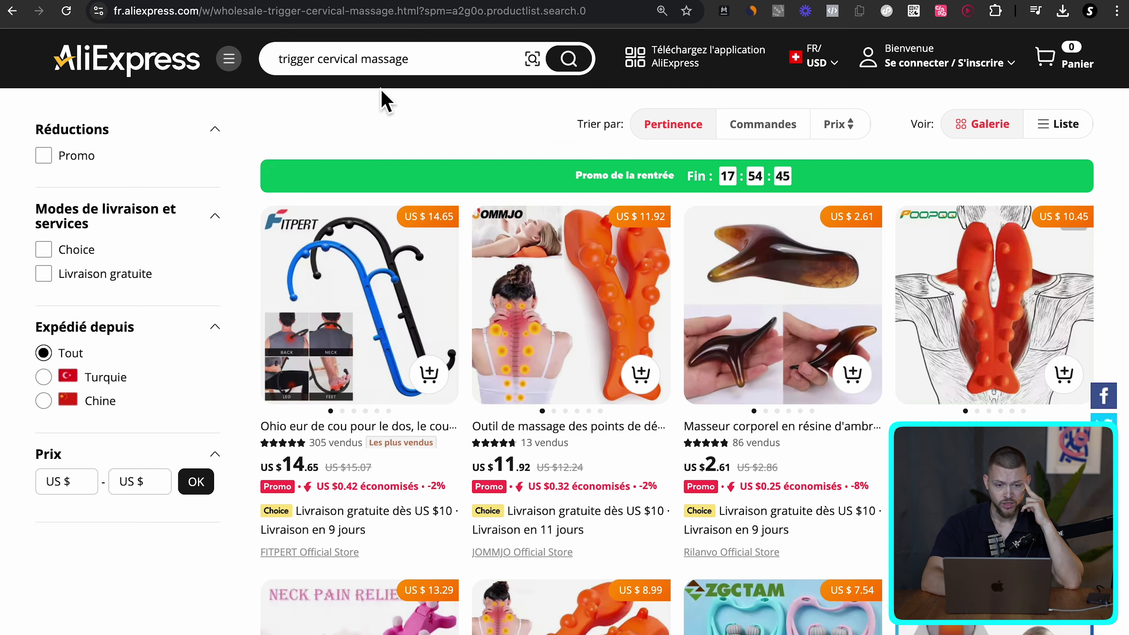
- Browse the "trigger cervical massage" results and open the orange JOMMJO massage tool listing priced at US $11.92
{"action": "left_click", "coordinate": [542, 66]}
{"action": "left_click", "coordinate": [449, 71]}
{"action": "scroll", "coordinate": [214, 503], "scroll_direction": "down", "scroll_amount": 8}
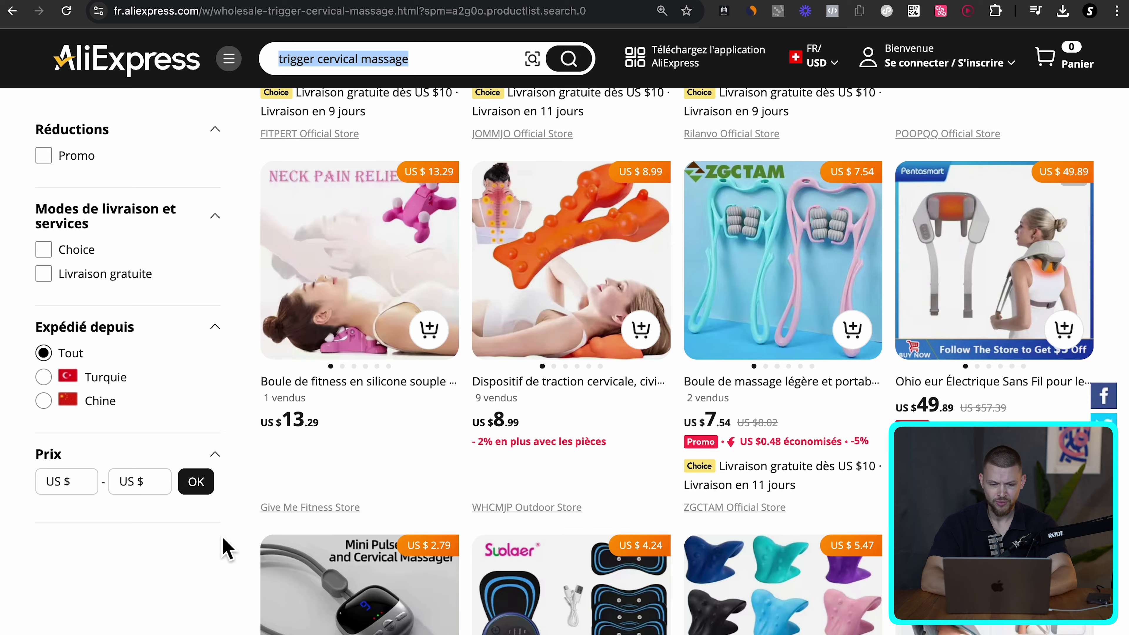
{"action": "scroll", "coordinate": [533, 445], "scroll_direction": "down", "scroll_amount": 6}
{"action": "scroll", "coordinate": [884, 377], "scroll_direction": "up", "scroll_amount": 10}
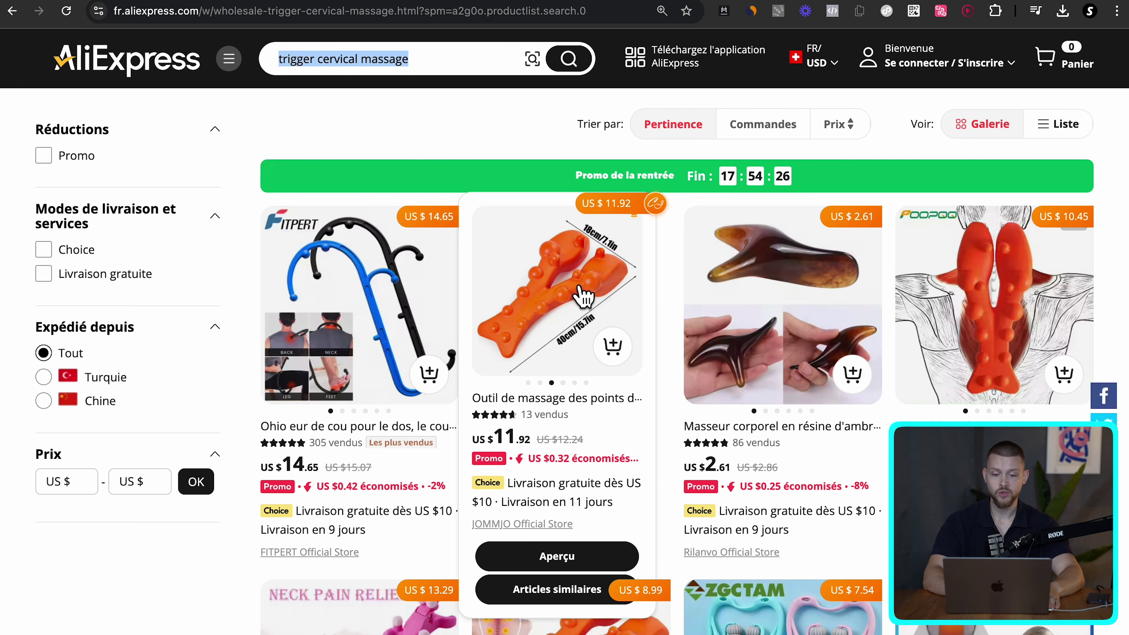
{"action": "left_click", "coordinate": [584, 297]}
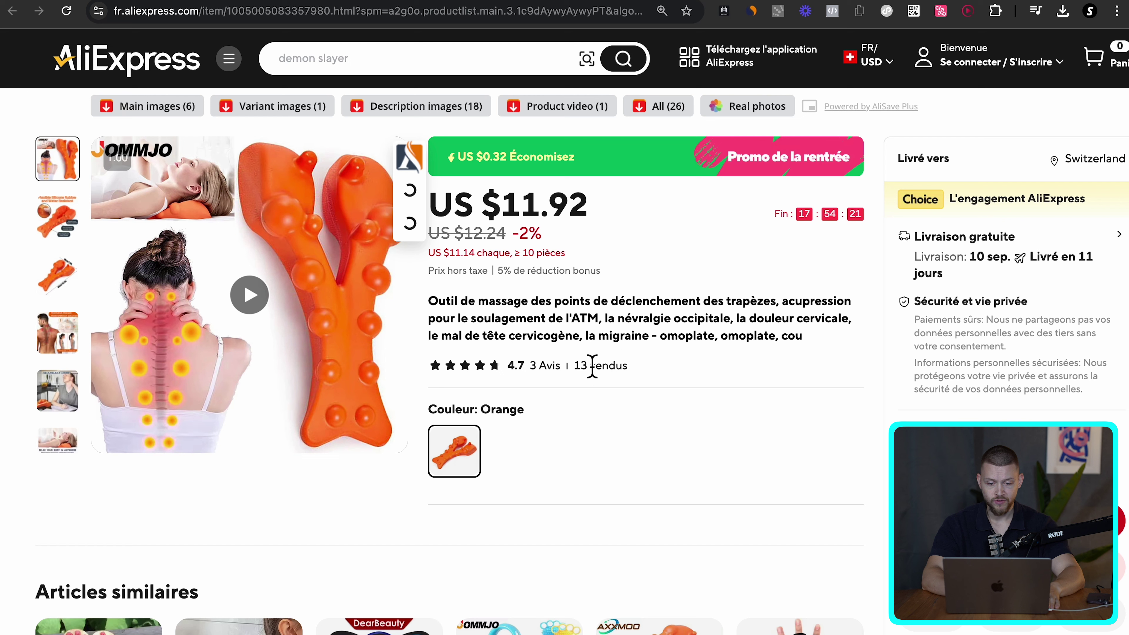
- Examine the listing's sold count and product description, along with the prices and sales of the recommended orange massagers
{"action": "left_click_drag", "start_coordinate": [577, 369], "coordinate": [644, 373]}
{"action": "left_click", "coordinate": [445, 57]}
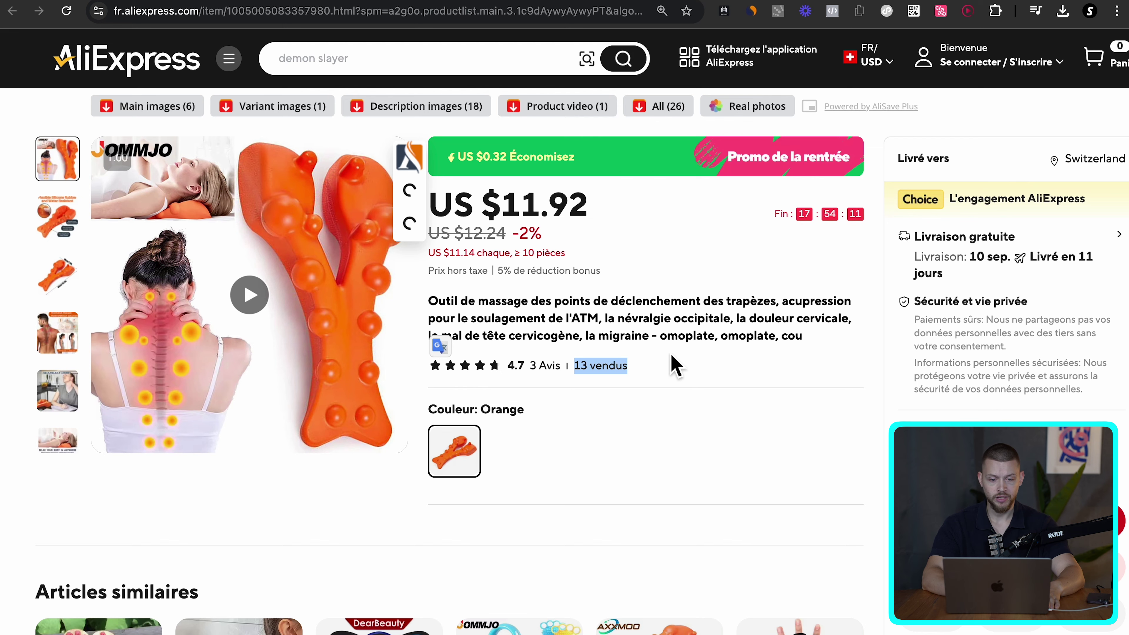
{"action": "scroll", "coordinate": [829, 372], "scroll_direction": "down", "scroll_amount": 3}
{"action": "scroll", "coordinate": [825, 371], "scroll_direction": "down", "scroll_amount": 10}
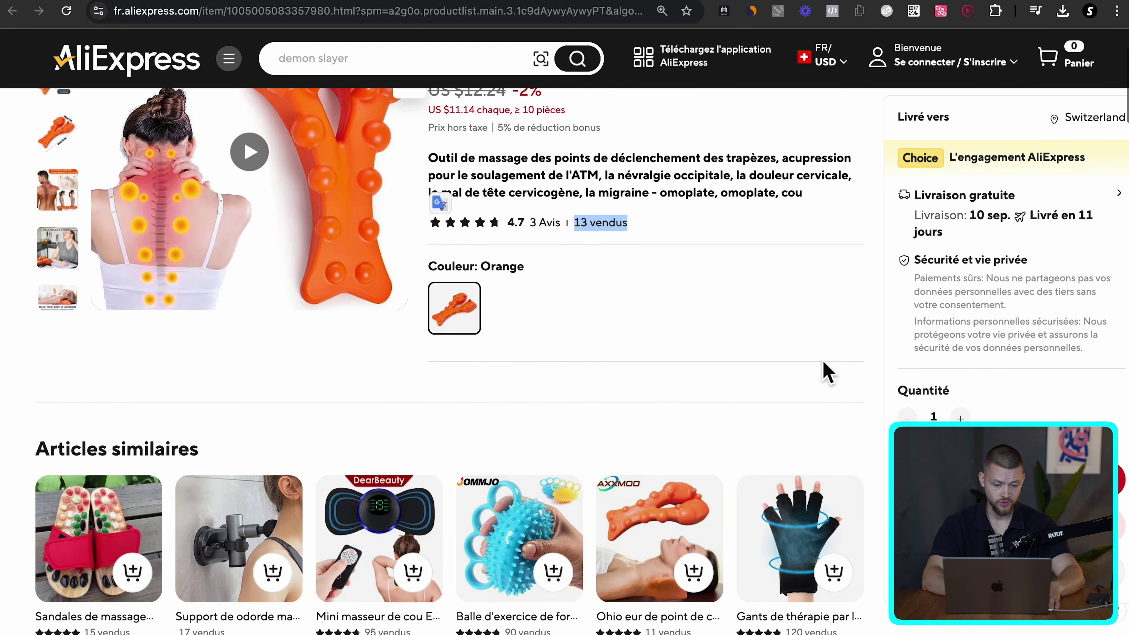
{"action": "scroll", "coordinate": [822, 369], "scroll_direction": "down", "scroll_amount": 15}
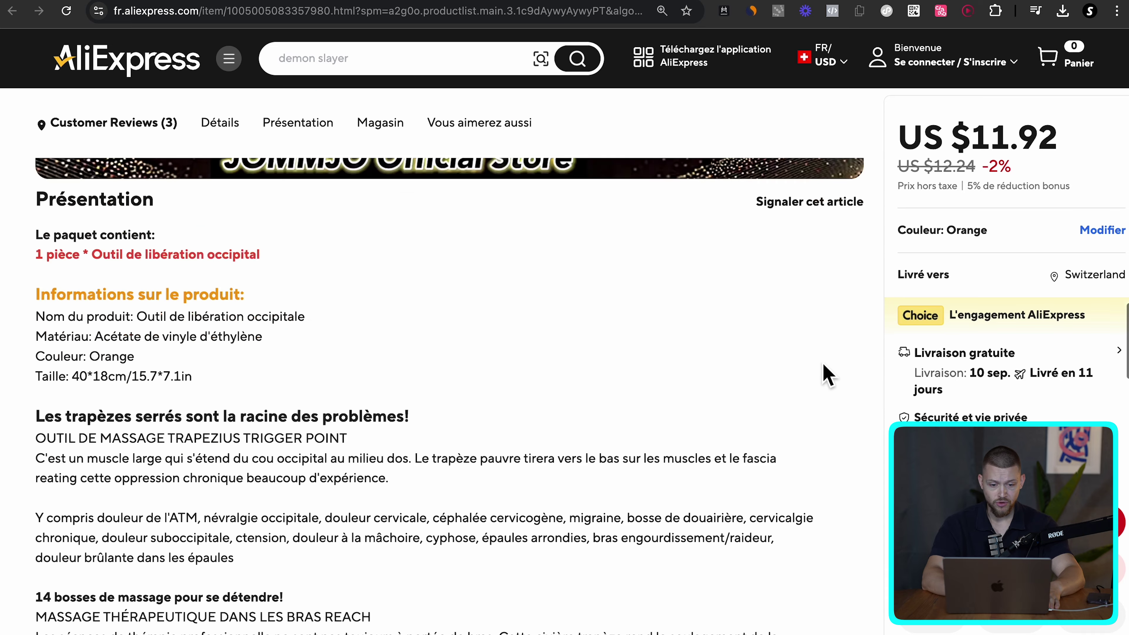
{"action": "scroll", "coordinate": [823, 369], "scroll_direction": "up", "scroll_amount": 3}
{"action": "scroll", "coordinate": [829, 372], "scroll_direction": "down", "scroll_amount": 1}
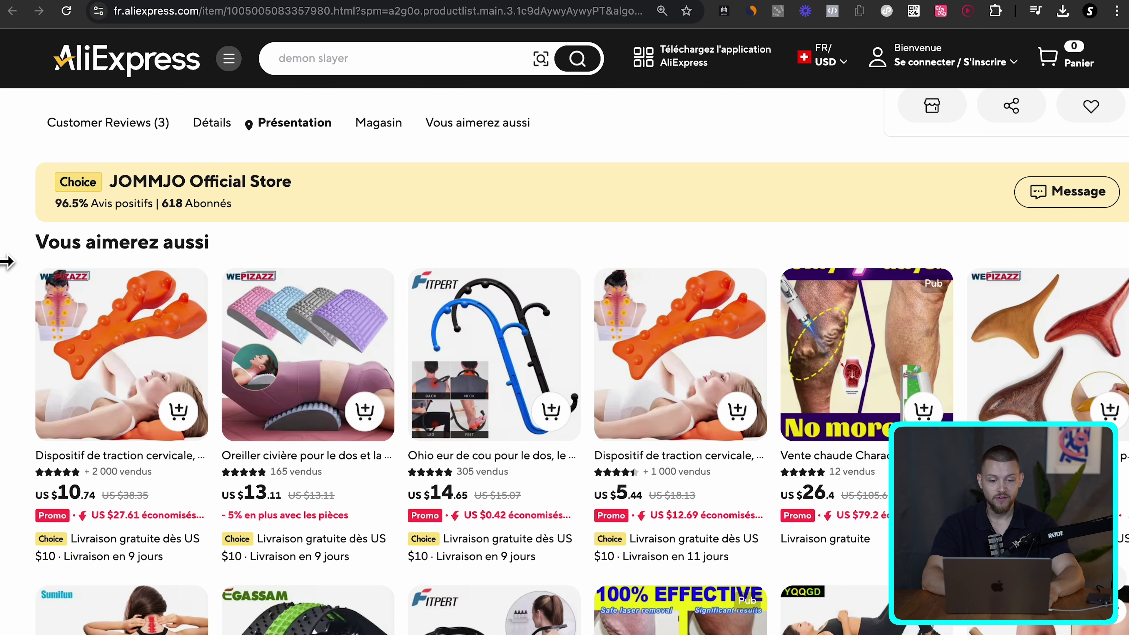
{"action": "scroll", "coordinate": [6, 261], "scroll_direction": "down", "scroll_amount": 1}
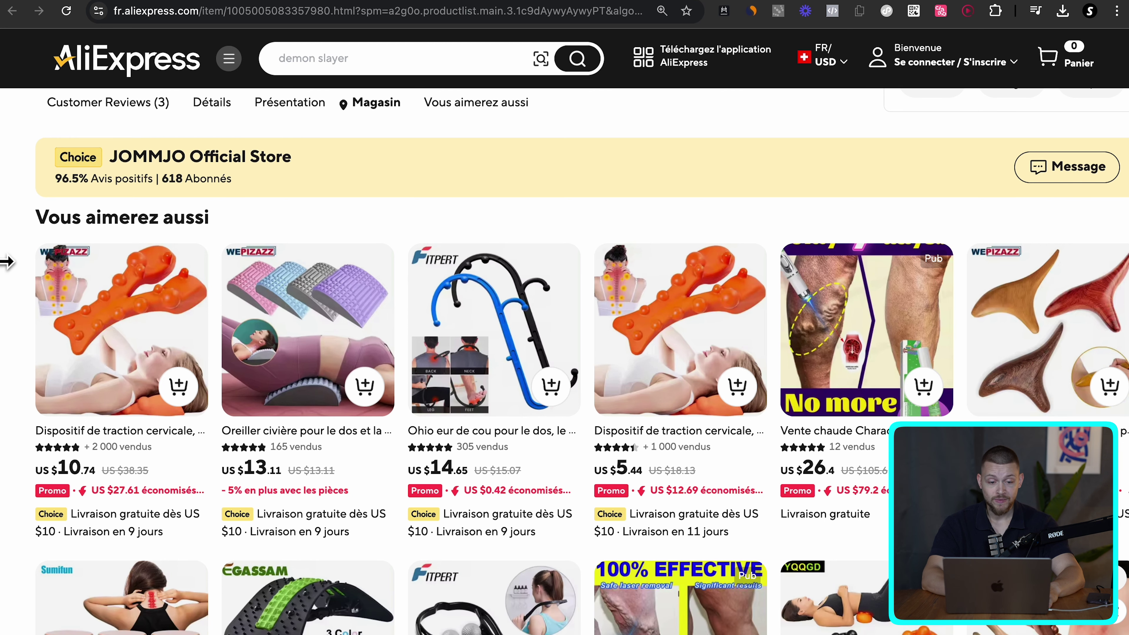
{"action": "scroll", "coordinate": [7, 261], "scroll_direction": "down", "scroll_amount": 3}
{"action": "mouse_move", "coordinate": [117, 383]}
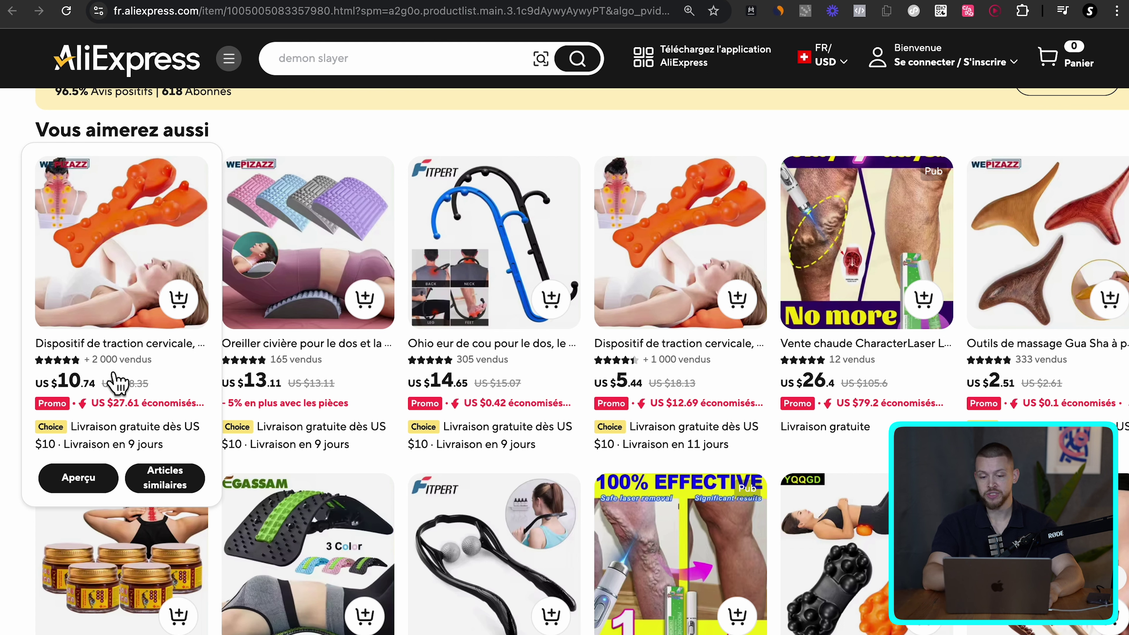
{"action": "mouse_move", "coordinate": [680, 441]}
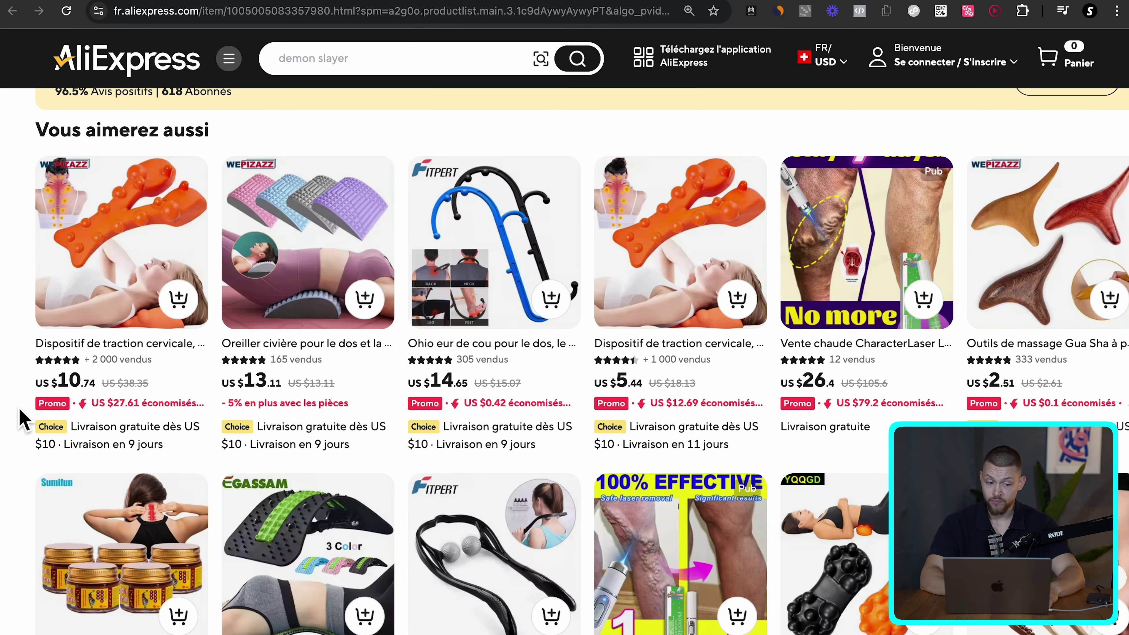
- Return to the main listing details and examine the product images and the sold count again
{"action": "scroll", "coordinate": [55, 428], "scroll_direction": "down", "scroll_amount": 5}
{"action": "scroll", "coordinate": [59, 426], "scroll_direction": "up", "scroll_amount": 9}
{"action": "scroll", "coordinate": [55, 426], "scroll_direction": "up", "scroll_amount": 10}
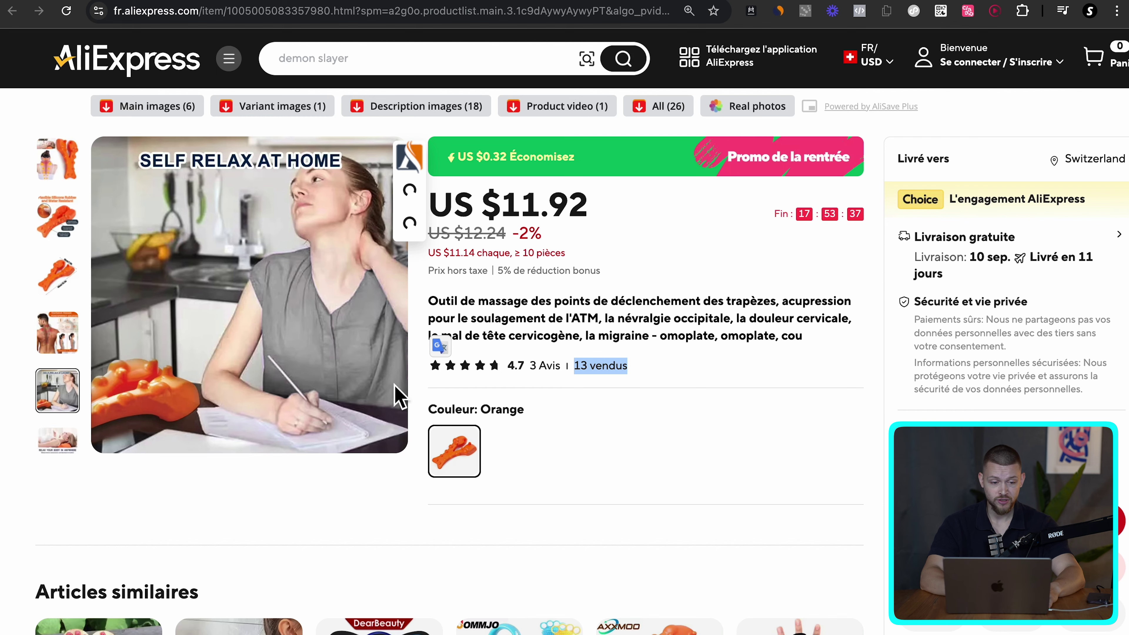
{"action": "mouse_move", "coordinate": [58, 216]}
{"action": "left_click", "coordinate": [592, 376]}
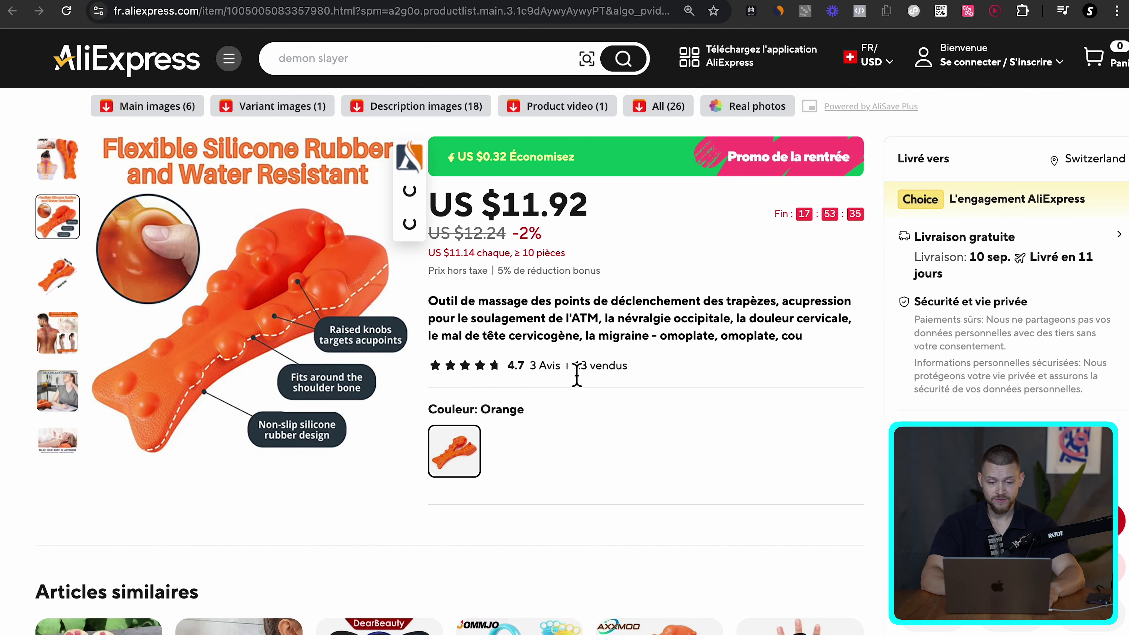
{"action": "left_click_drag", "start_coordinate": [576, 375], "coordinate": [624, 373]}
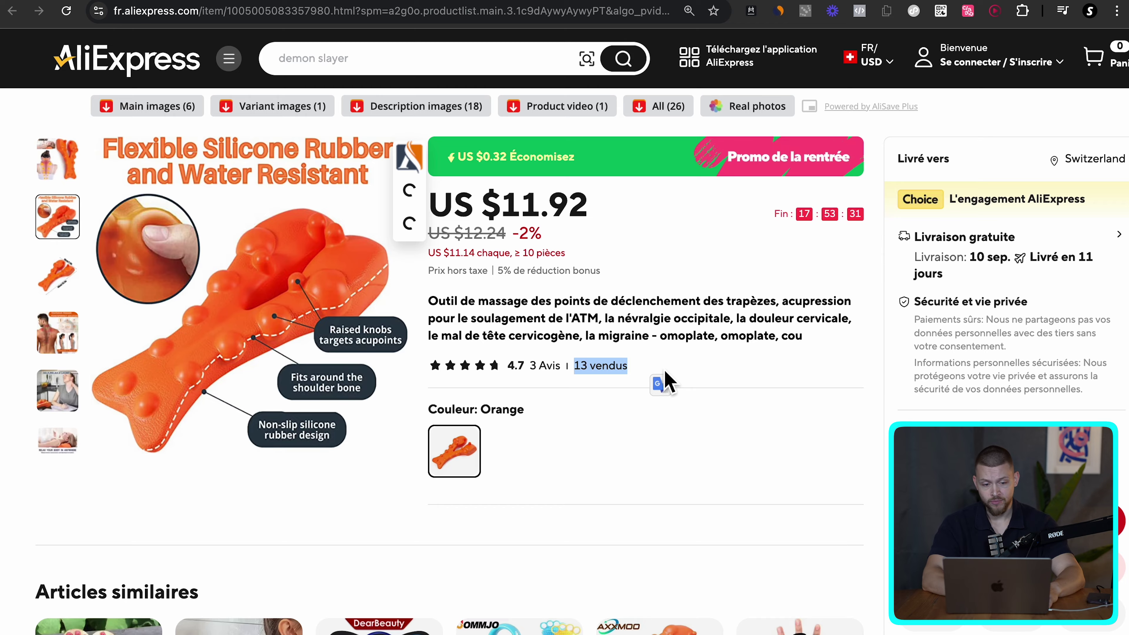
- Examine the listing's customer reviews and compare the orange traction devices recommended under "Vous aimerez aussi"
{"action": "scroll", "coordinate": [7, 551], "scroll_direction": "down", "scroll_amount": 20}
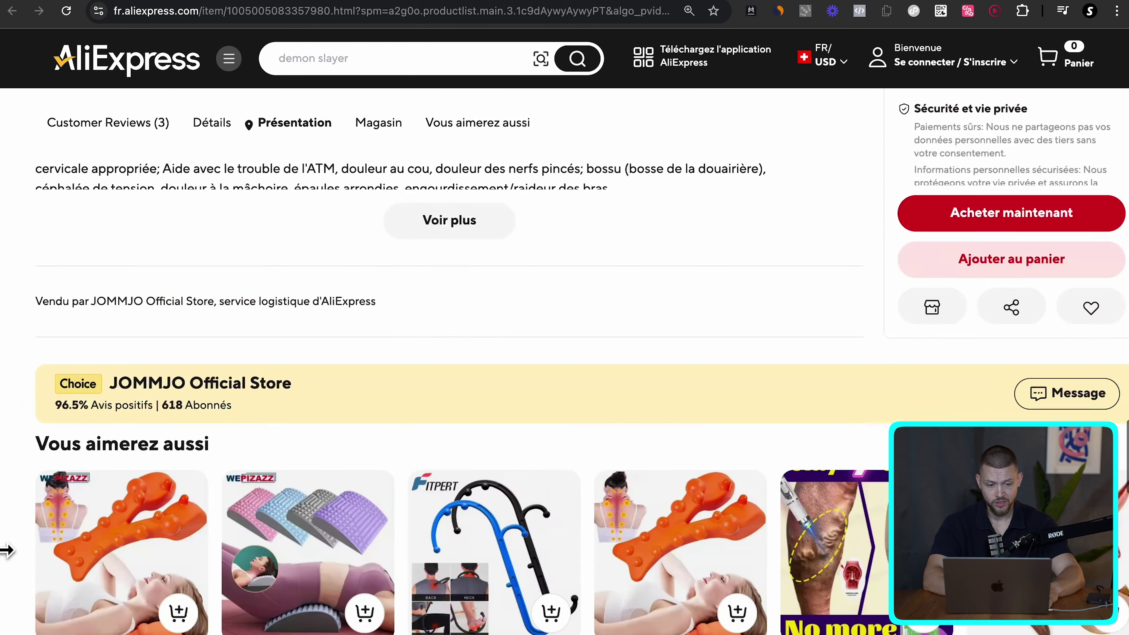
{"action": "scroll", "coordinate": [7, 552], "scroll_direction": "up", "scroll_amount": 10}
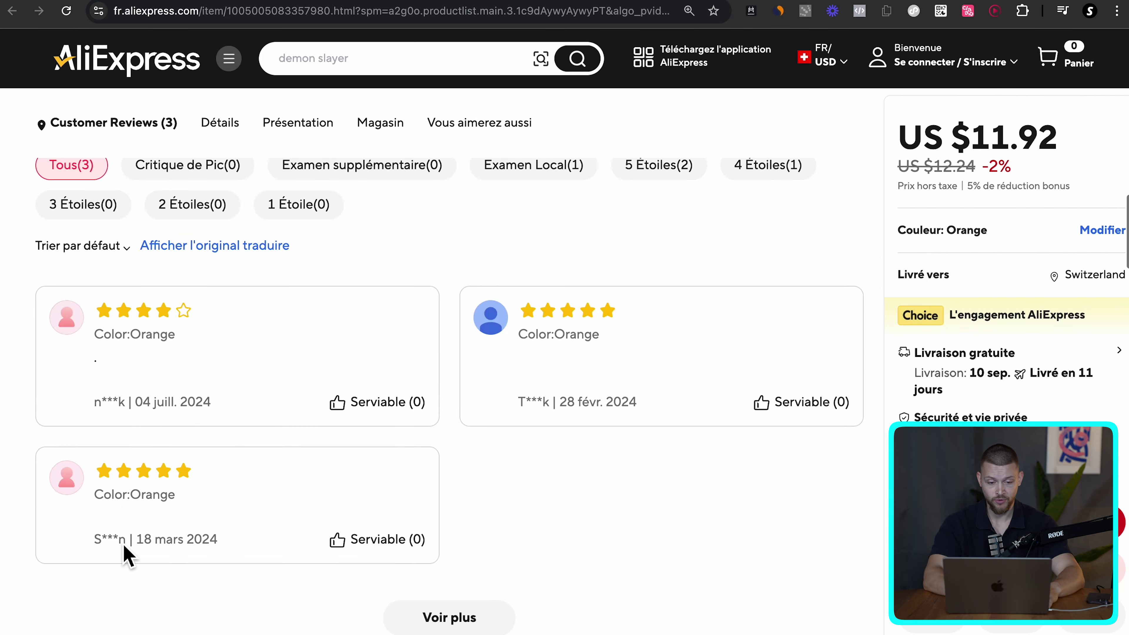
{"action": "scroll", "coordinate": [129, 555], "scroll_direction": "up", "scroll_amount": 5}
{"action": "scroll", "coordinate": [31, 336], "scroll_direction": "down", "scroll_amount": 15}
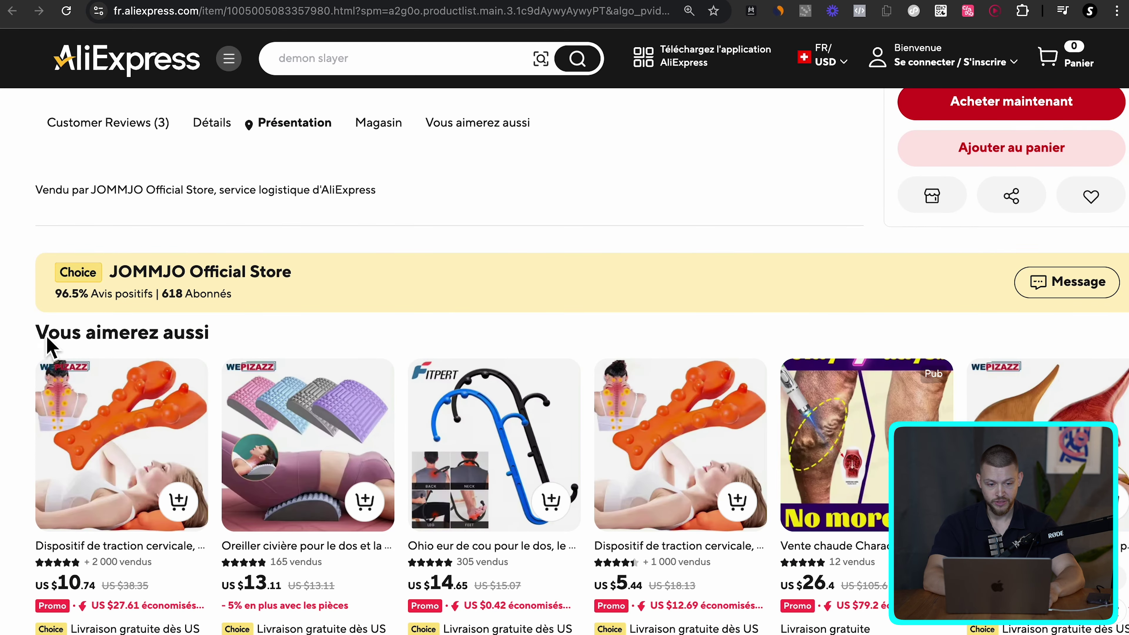
{"action": "left_click_drag", "start_coordinate": [46, 336], "coordinate": [262, 346]}
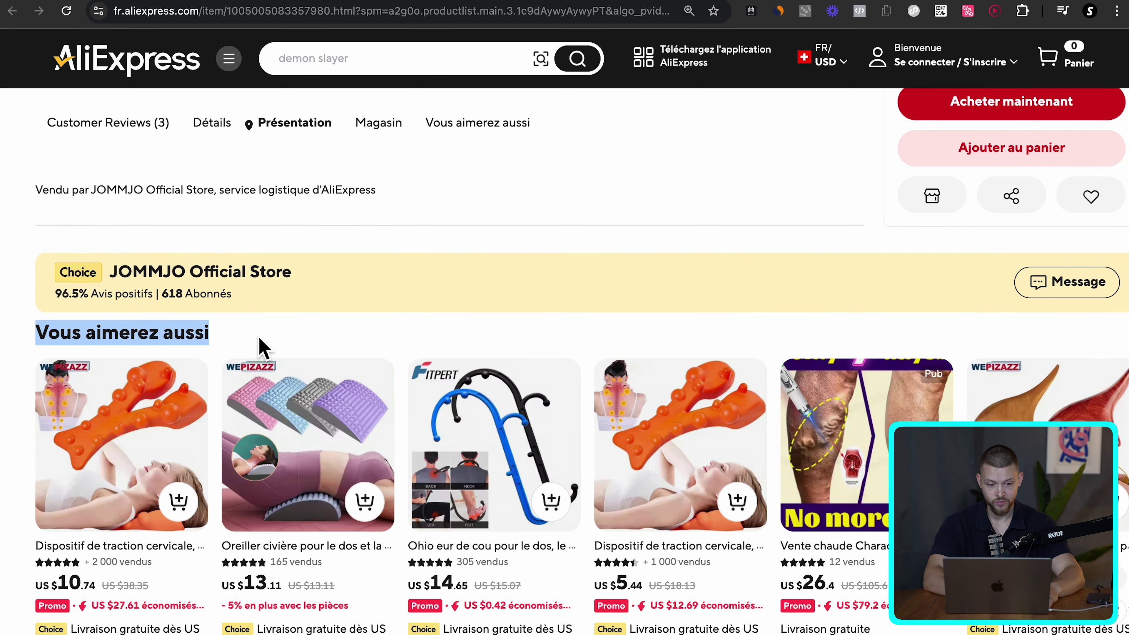
{"action": "left_click", "coordinate": [5, 340]}
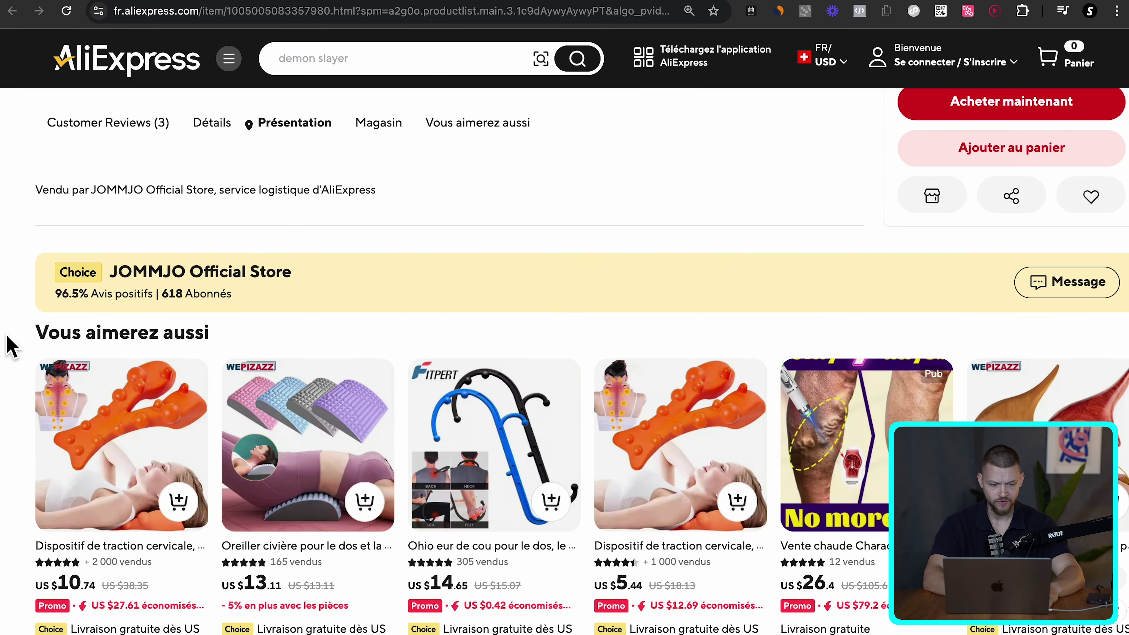
{"action": "scroll", "coordinate": [5, 340], "scroll_direction": "down", "scroll_amount": 4}
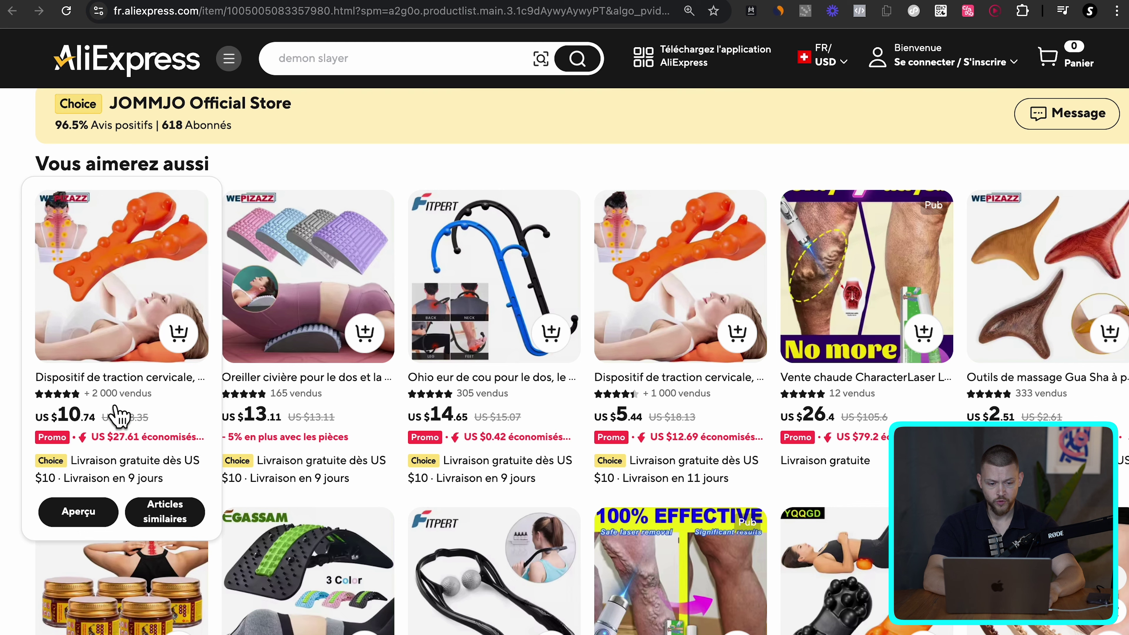
{"action": "scroll", "coordinate": [686, 414], "scroll_direction": "down", "scroll_amount": 5}
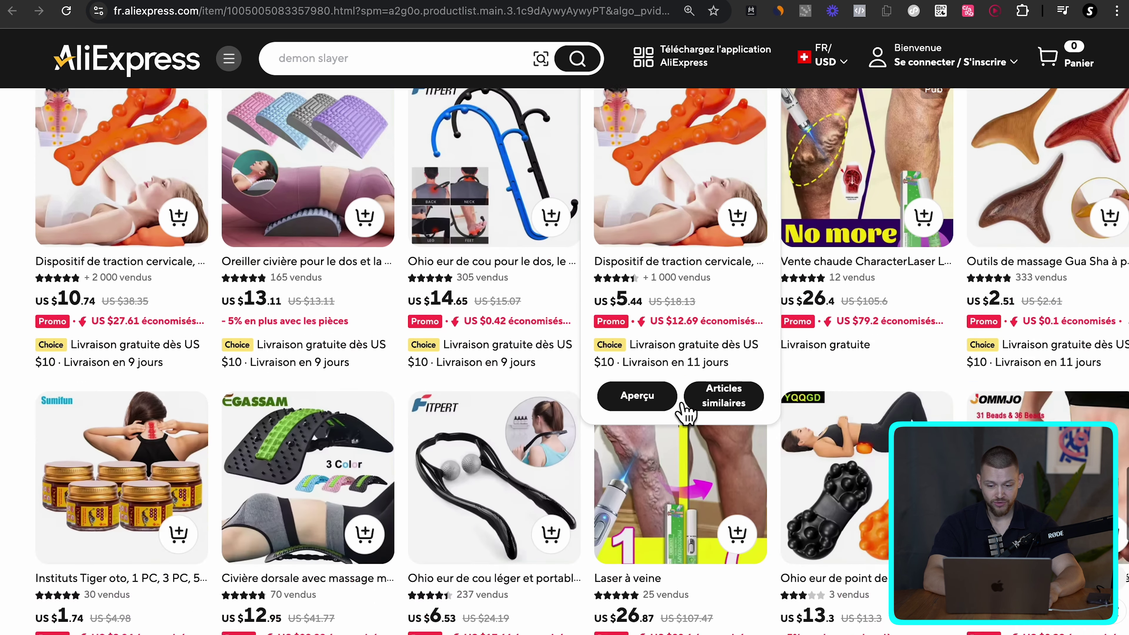
- Open the recommended orange WEPIZAZZ cervical traction device listing with over 2,000 sales and examine its price
{"action": "scroll", "coordinate": [7, 351], "scroll_direction": "up", "scroll_amount": 7}
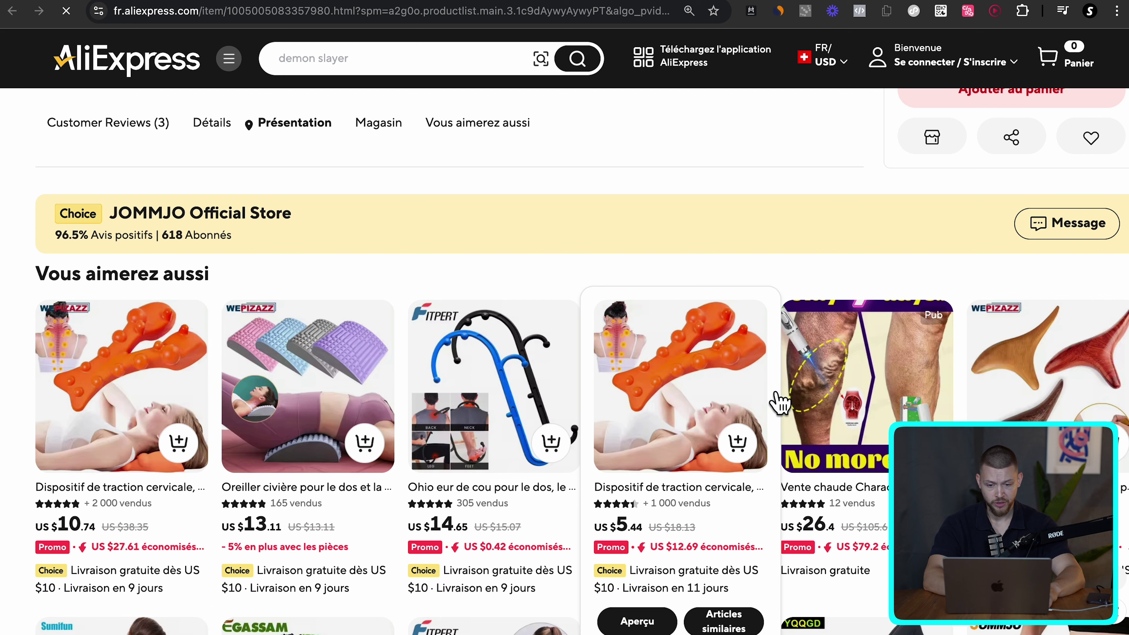
{"action": "left_click", "coordinate": [703, 403]}
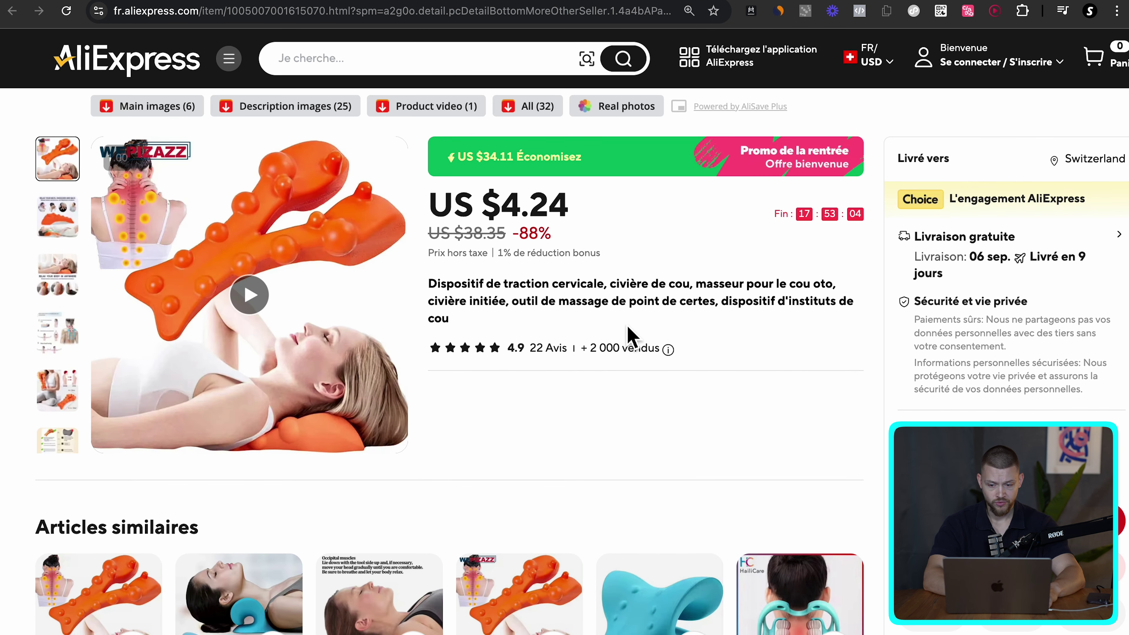
{"action": "left_click_drag", "start_coordinate": [488, 205], "coordinate": [569, 207]}
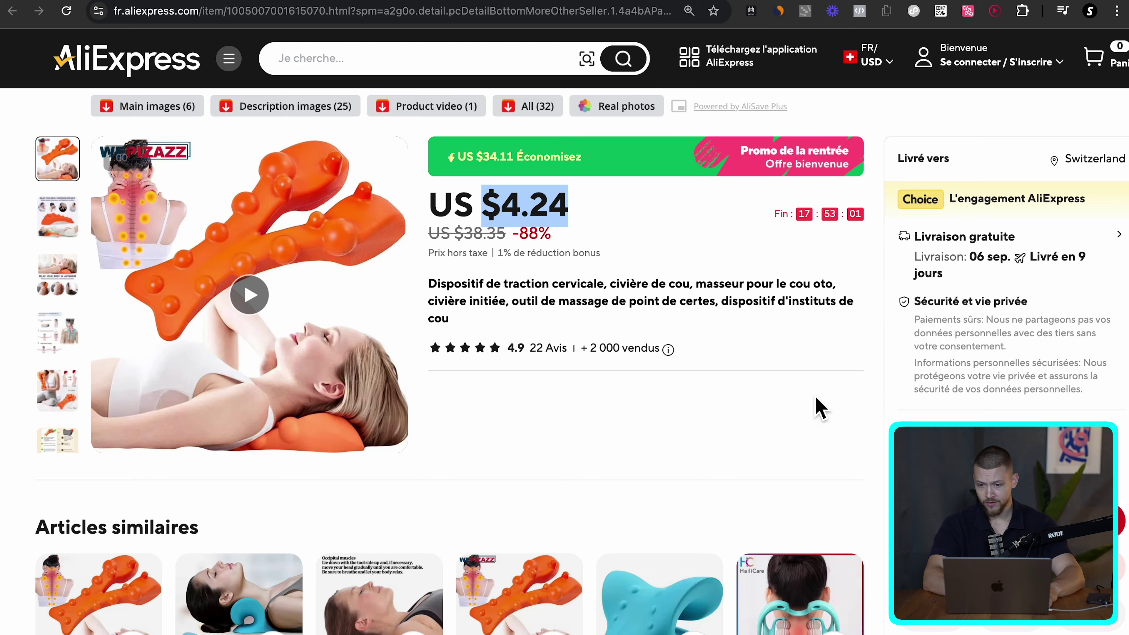
{"action": "left_click", "coordinate": [819, 408]}
{"action": "left_click", "coordinate": [797, 127]}
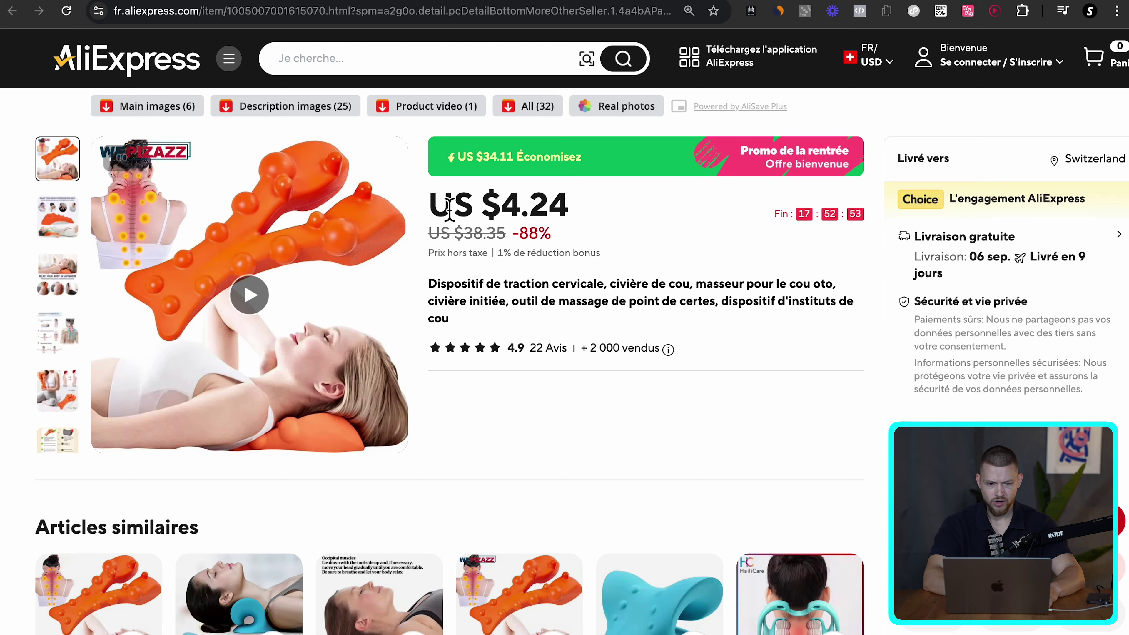
{"action": "left_click_drag", "start_coordinate": [444, 209], "coordinate": [580, 216]}
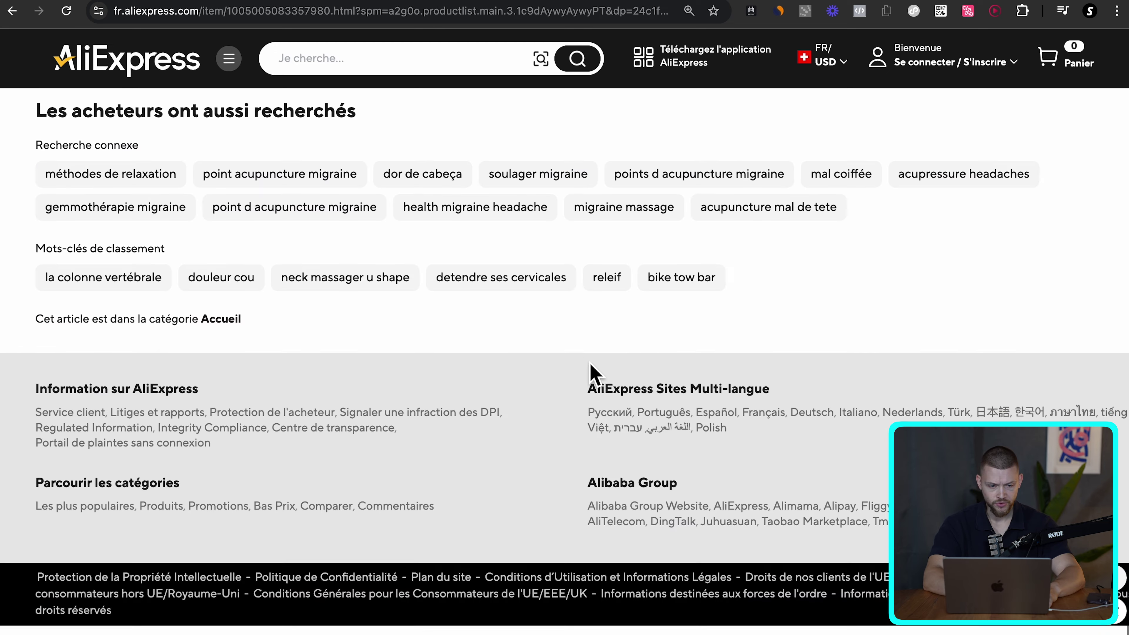
- Compare the orange devices under "Vous aimerez aussi" again and re-examine the WEPIZAZZ listing's price, rating and sold count
{"action": "scroll", "coordinate": [592, 373], "scroll_direction": "up", "scroll_amount": 15}
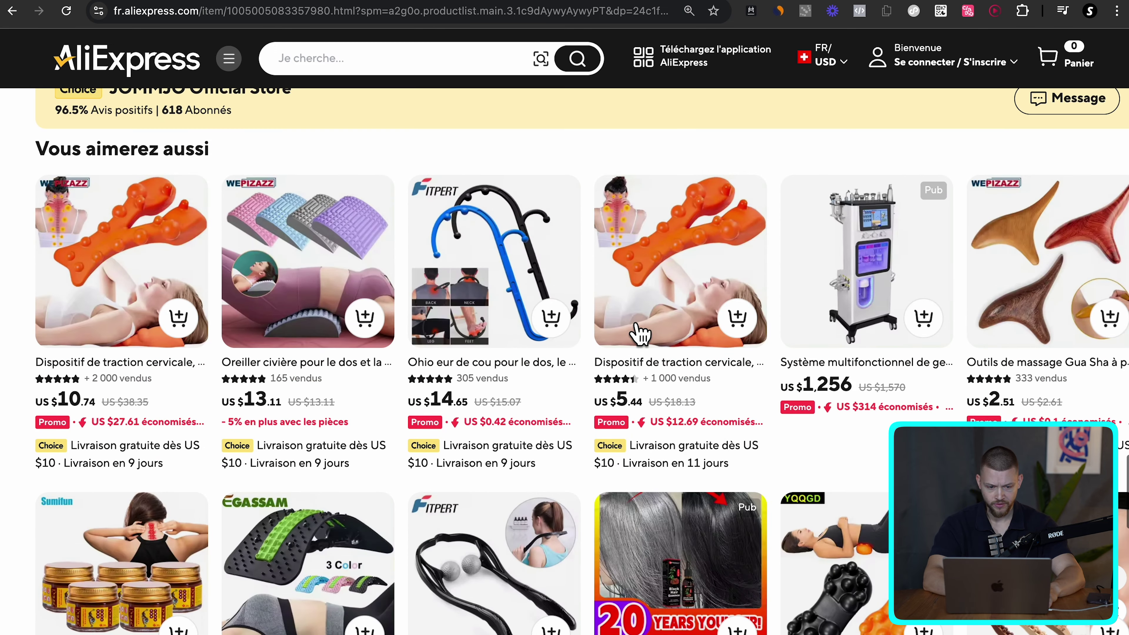
{"action": "left_click", "coordinate": [655, 278]}
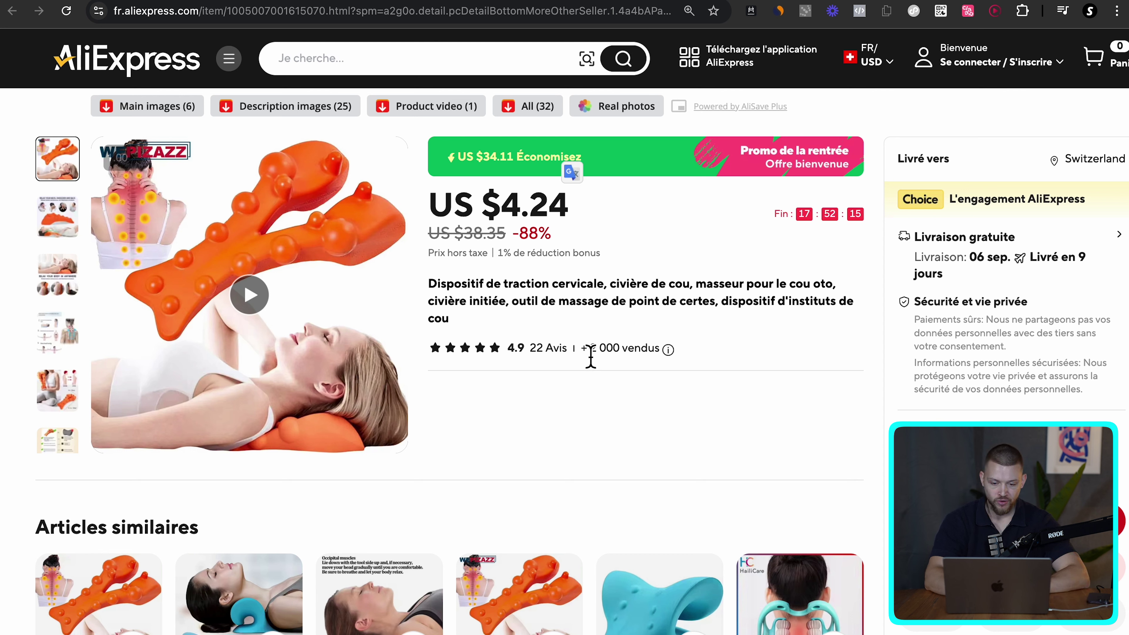
{"action": "left_click", "coordinate": [650, 373]}
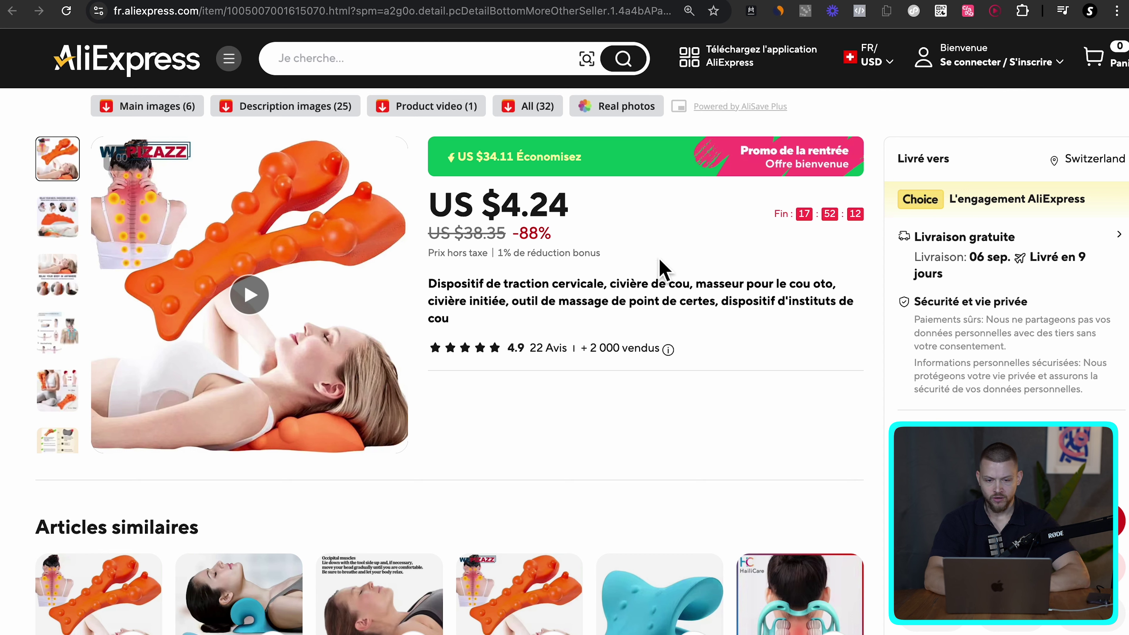
{"action": "left_click_drag", "start_coordinate": [517, 209], "coordinate": [593, 218]}
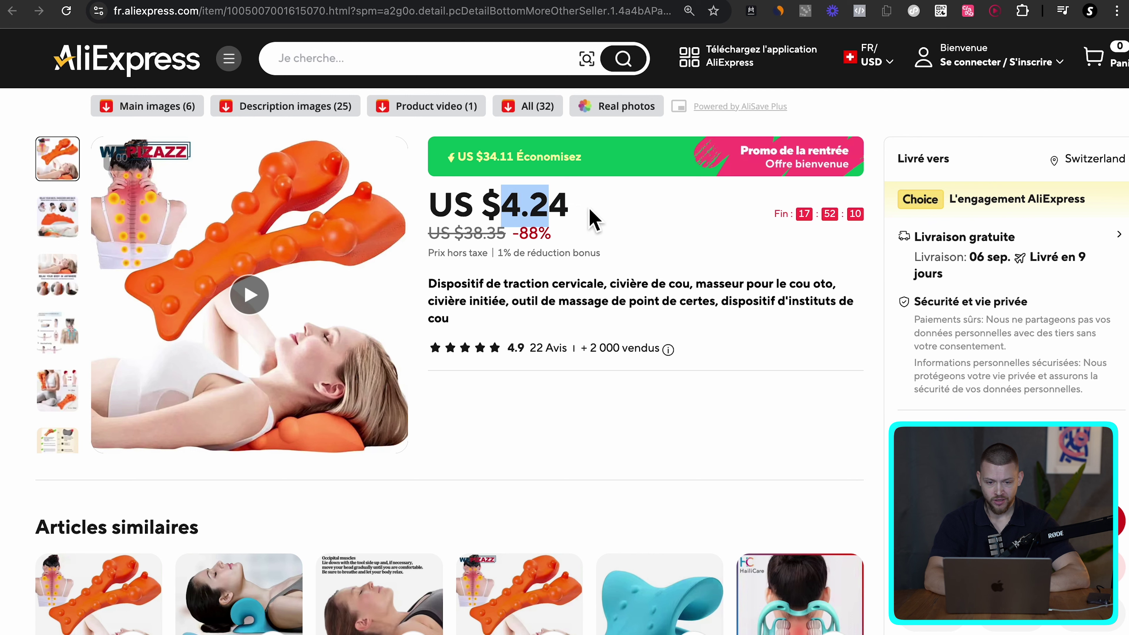
{"action": "left_click", "coordinate": [643, 236]}
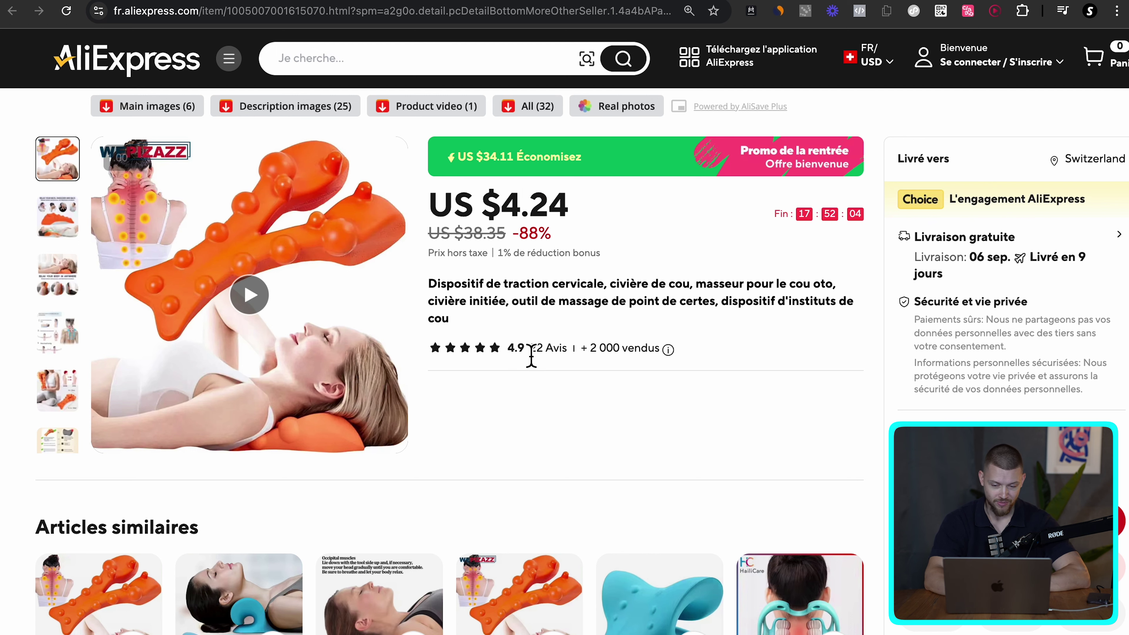
{"action": "scroll", "coordinate": [711, 328], "scroll_direction": "down", "scroll_amount": 3}
{"action": "scroll", "coordinate": [719, 311], "scroll_direction": "up", "scroll_amount": 3}
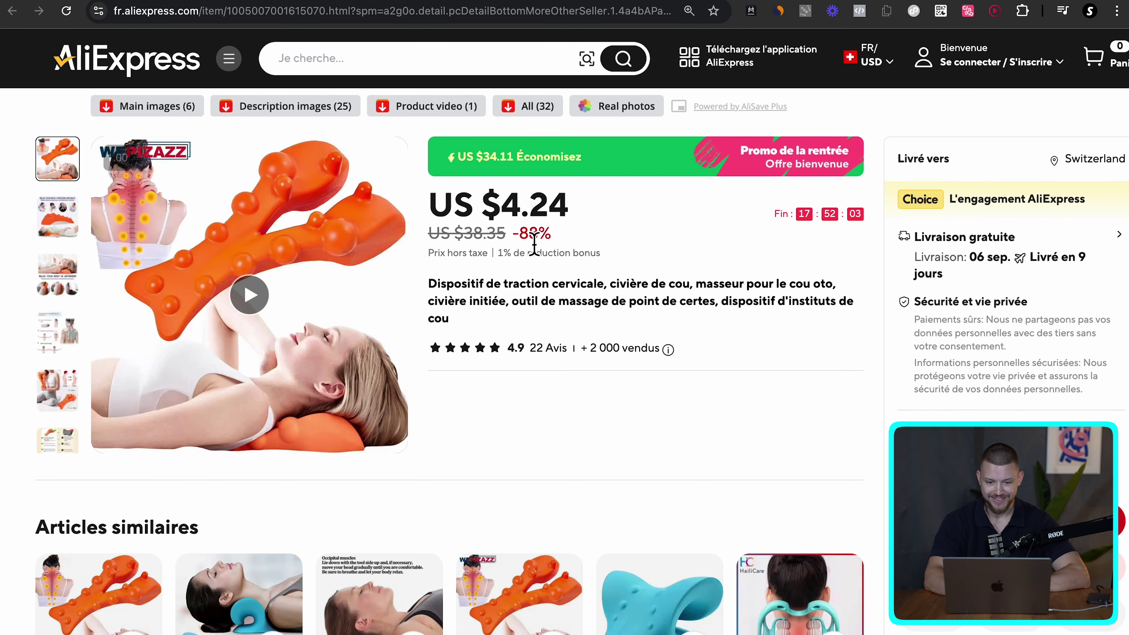
{"action": "left_click_drag", "start_coordinate": [499, 212], "coordinate": [582, 219]}
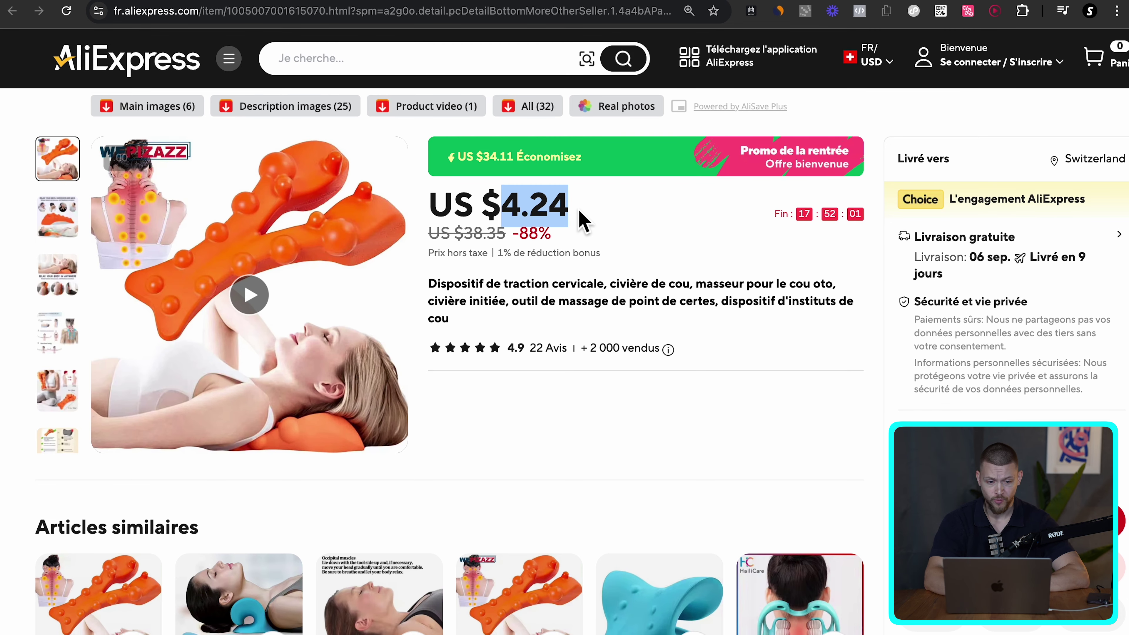
{"action": "left_click", "coordinate": [598, 215]}
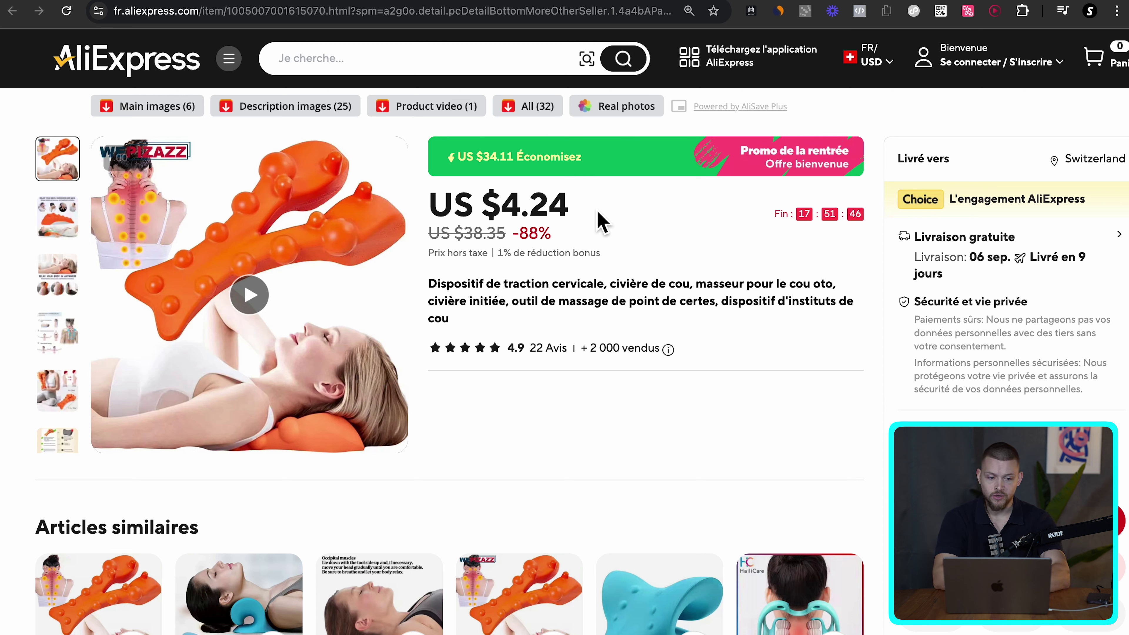
{"action": "left_click_drag", "start_coordinate": [578, 216], "coordinate": [521, 209]}
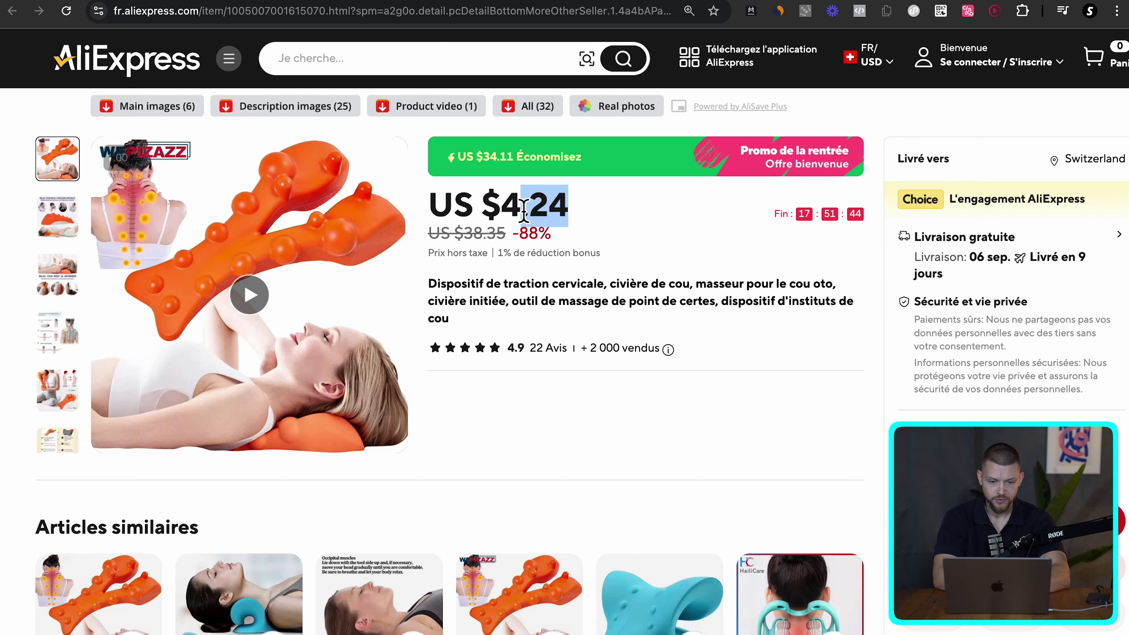
{"action": "left_click", "coordinate": [635, 242]}
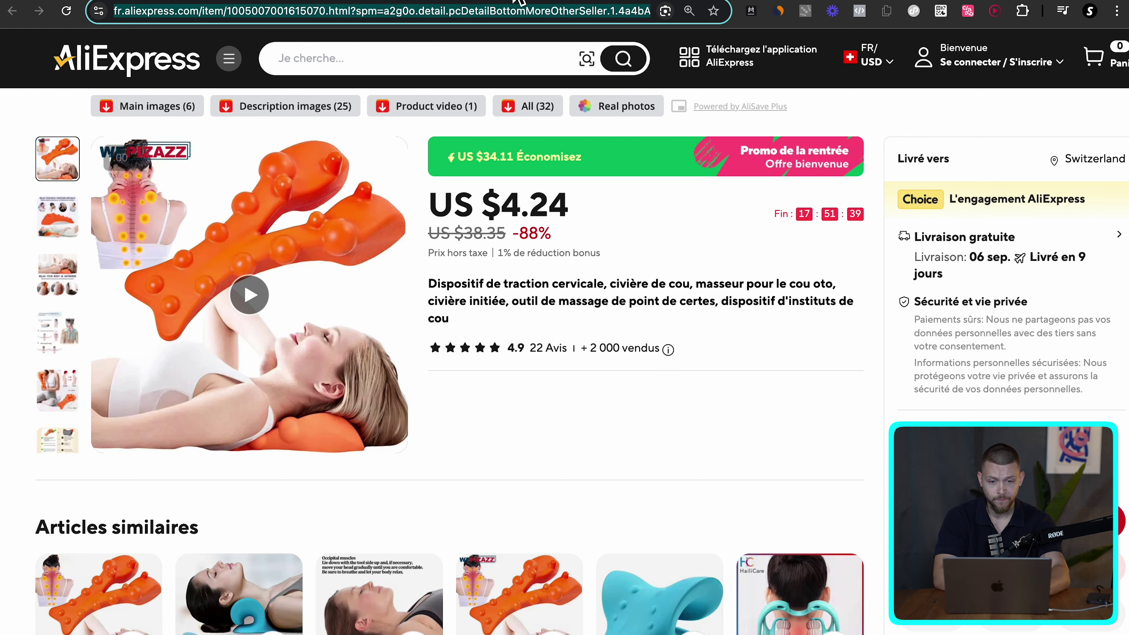
- Paste the WEPIZAZZ AliExpress listing's URL into the "Lien Aliexpress" cell M15 of the sourcing spreadsheet in Google Sheets
{"action": "key", "text": "ctrl+Tab"}
{"action": "left_click", "coordinate": [591, 414]}
{"action": "key", "text": "ctrl+v"}
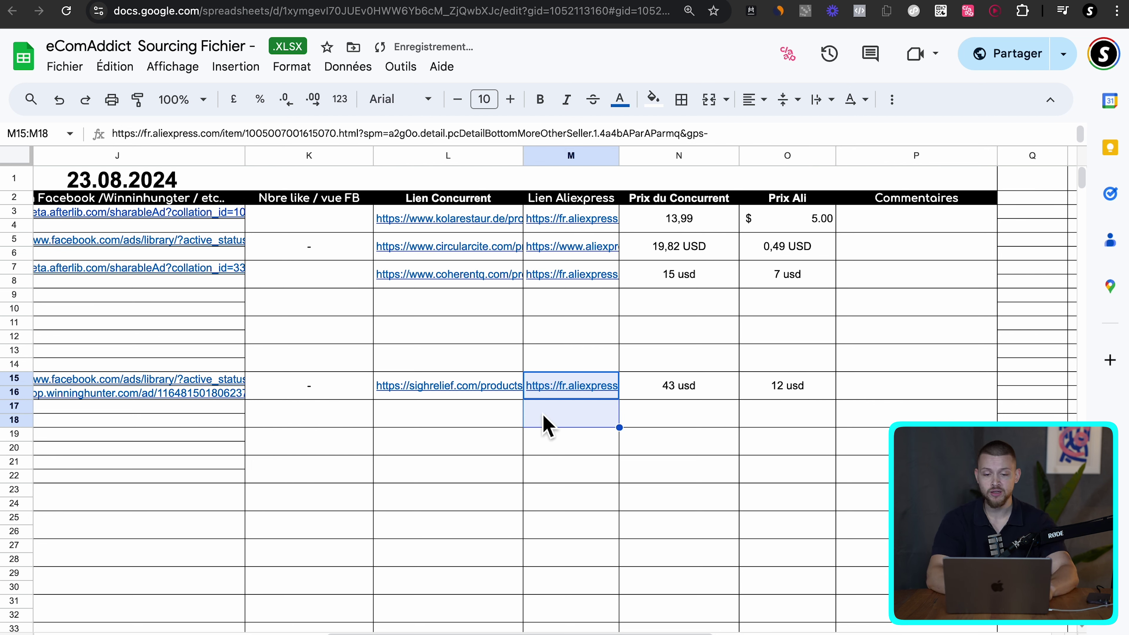
{"action": "left_click", "coordinate": [544, 421]}
{"action": "left_click", "coordinate": [479, 421]}
{"action": "left_click", "coordinate": [590, 398]}
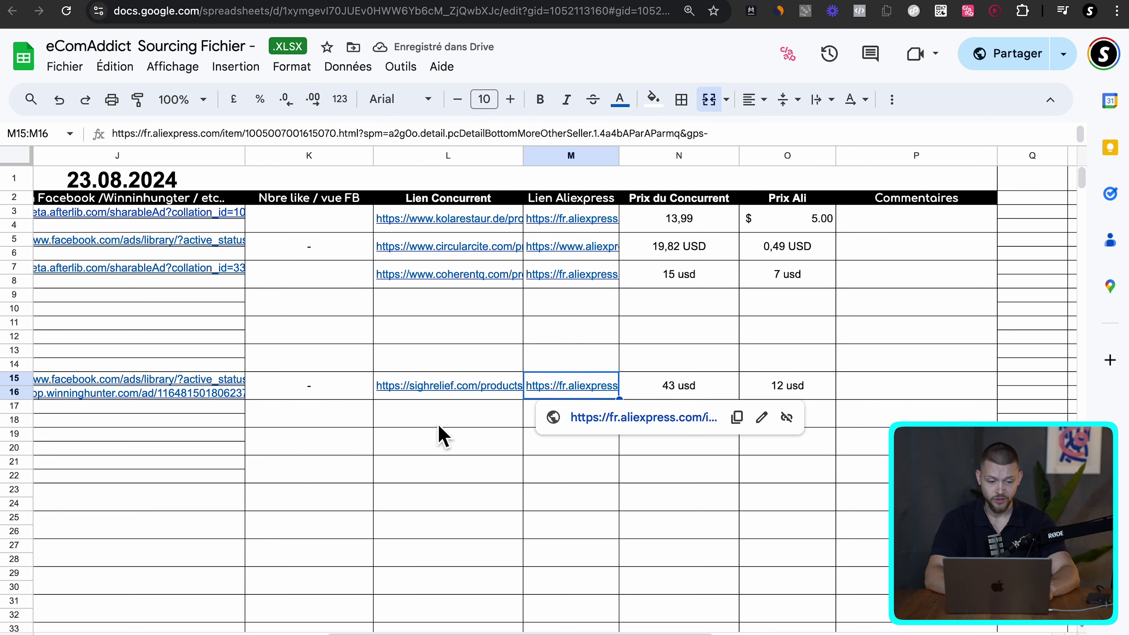
- Check the competitor and AliExpress links in the CerviPoint row and return to the AliExpress listing
{"action": "left_click", "coordinate": [418, 394]}
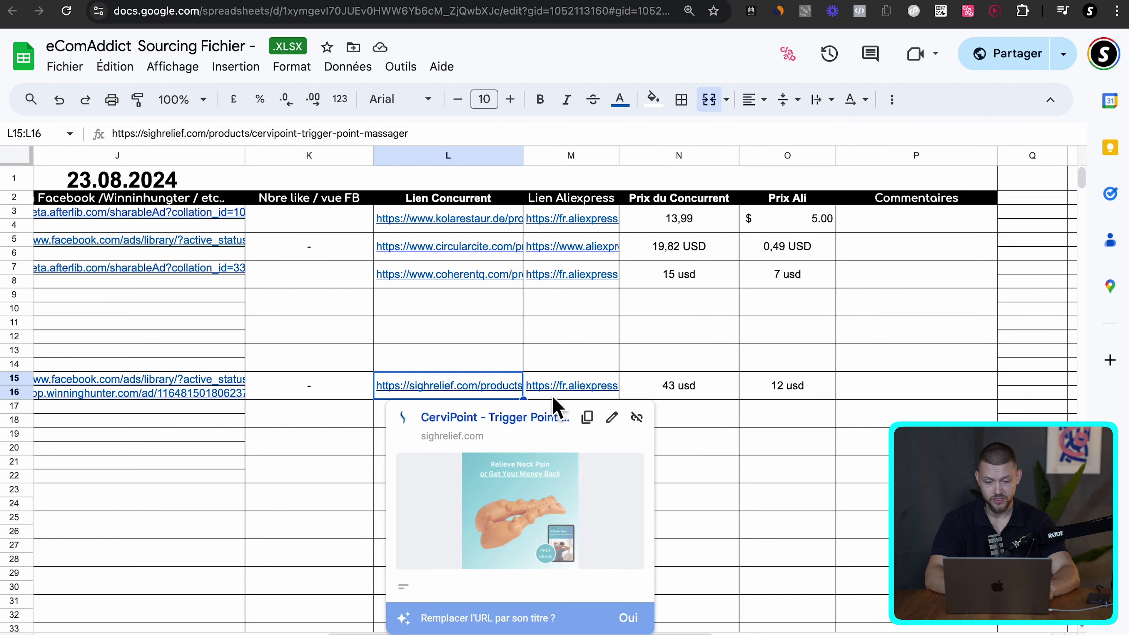
{"action": "key", "text": "Right"}
{"action": "key", "text": "Left"}
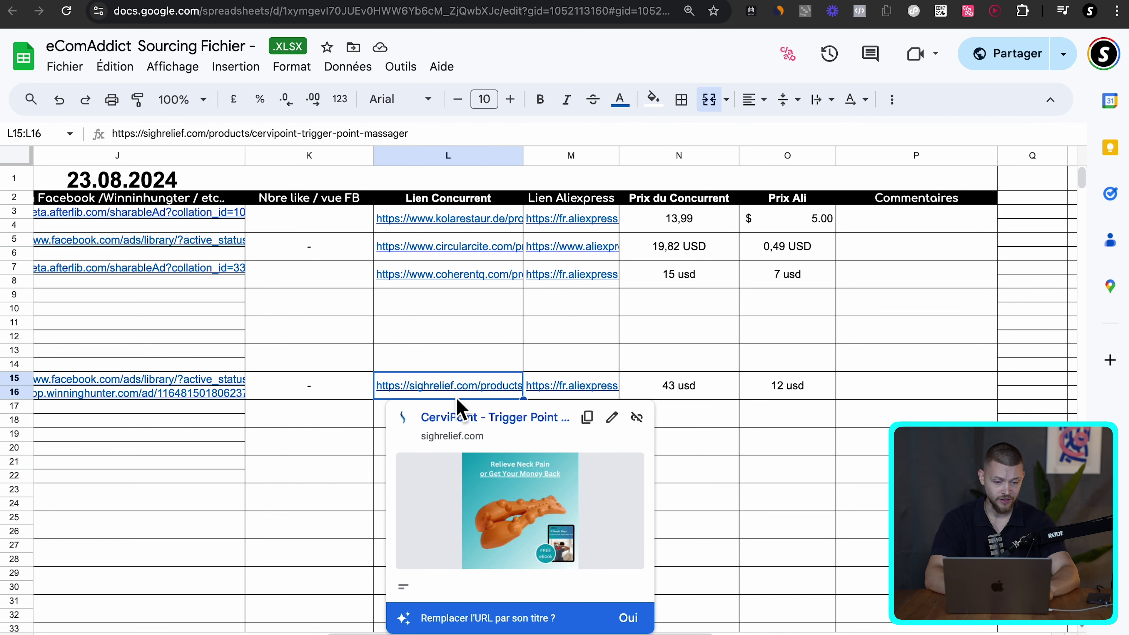
{"action": "left_click", "coordinate": [362, 388]}
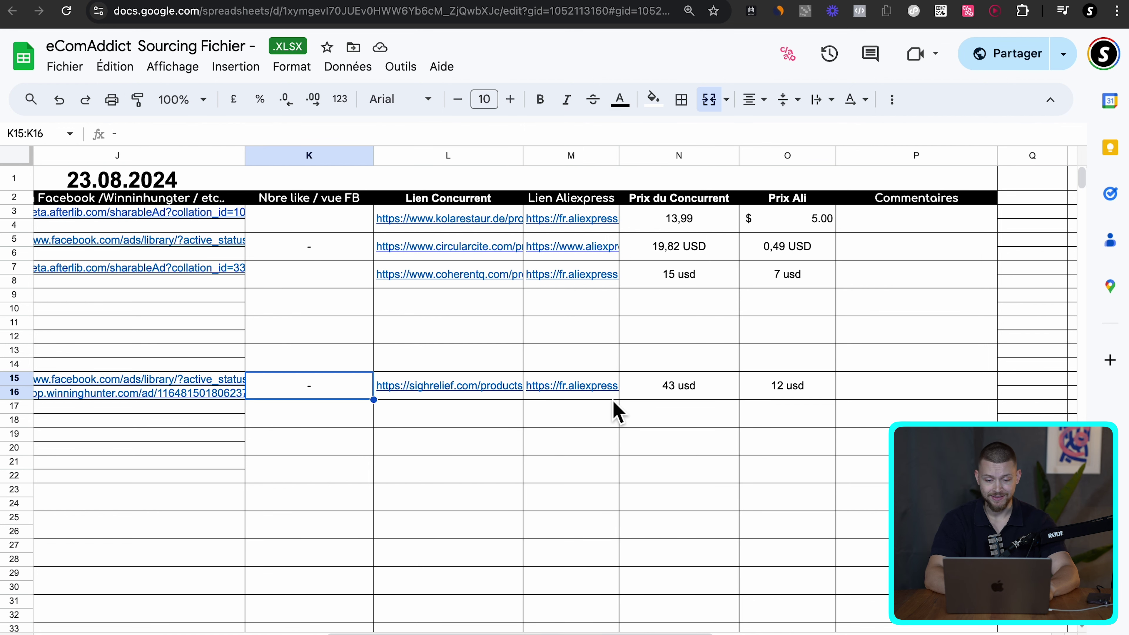
{"action": "mouse_move", "coordinate": [614, 402]}
{"action": "left_click", "coordinate": [563, 397]}
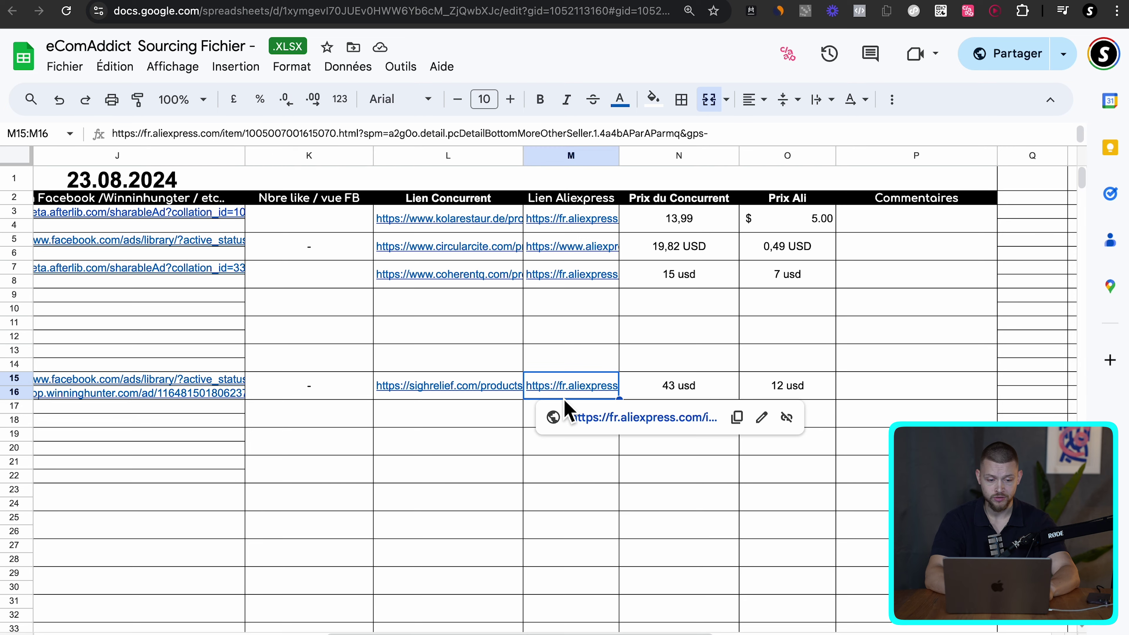
{"action": "scroll", "coordinate": [564, 399], "scroll_direction": "left", "scroll_amount": 3}
{"action": "scroll", "coordinate": [622, 413], "scroll_direction": "left", "scroll_amount": 2}
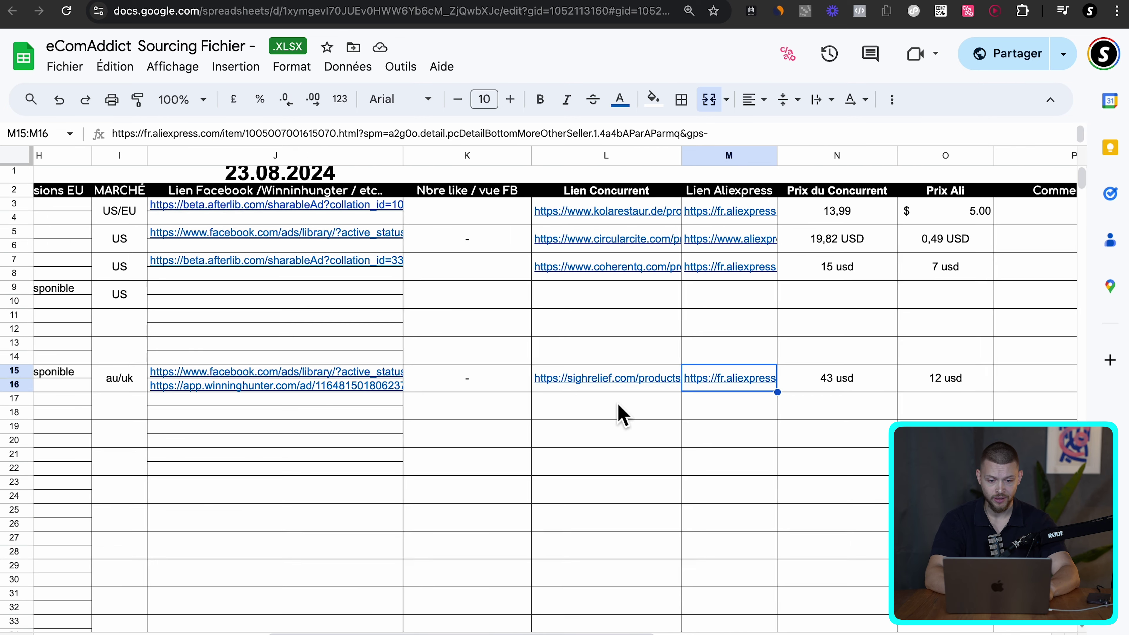
{"action": "key", "text": "alt+Return"}
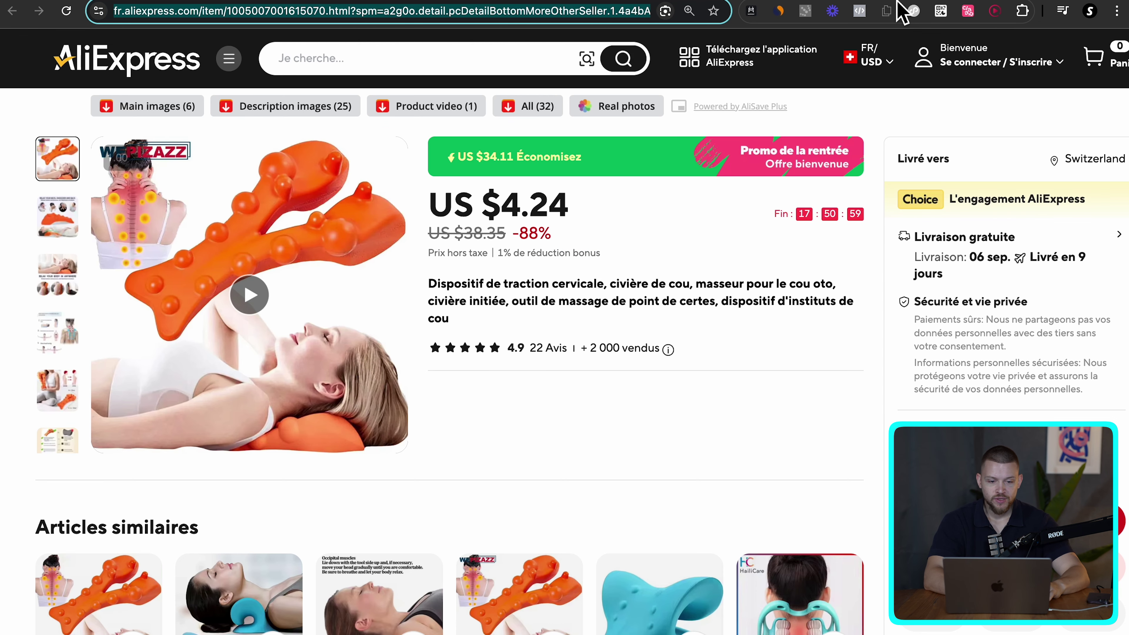
- Switch to the Google Docs e-commerce guide on scaling with Facebook Ads and go to its "B: Sourcing Produit" section
{"action": "left_click", "coordinate": [994, 5]}
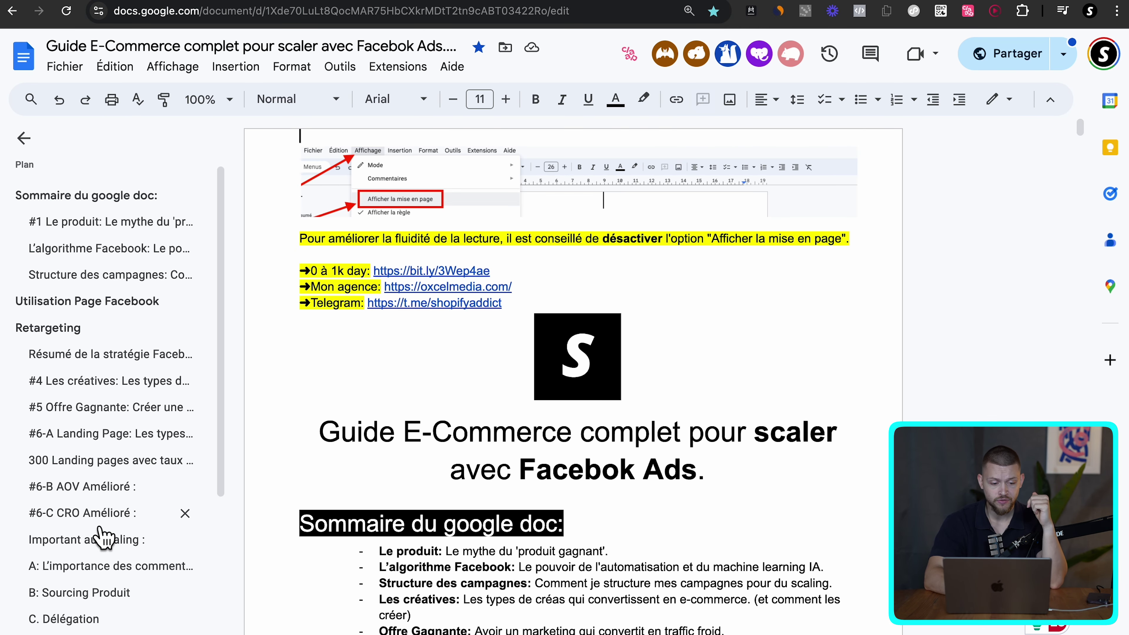
{"action": "scroll", "coordinate": [101, 536], "scroll_direction": "down", "scroll_amount": 3}
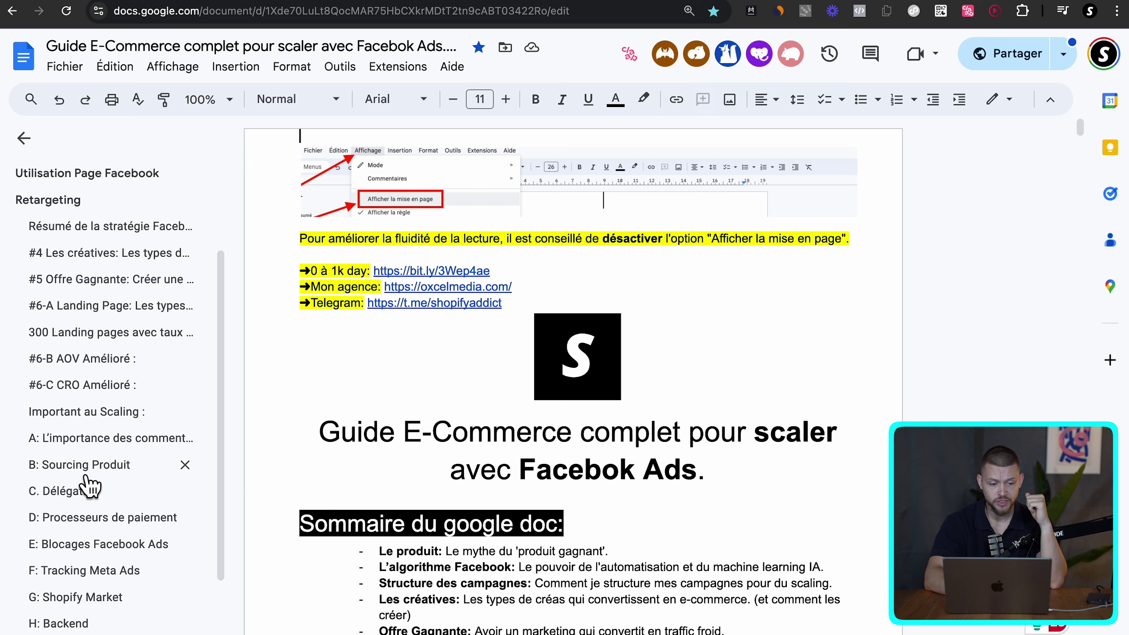
{"action": "left_click", "coordinate": [96, 466]}
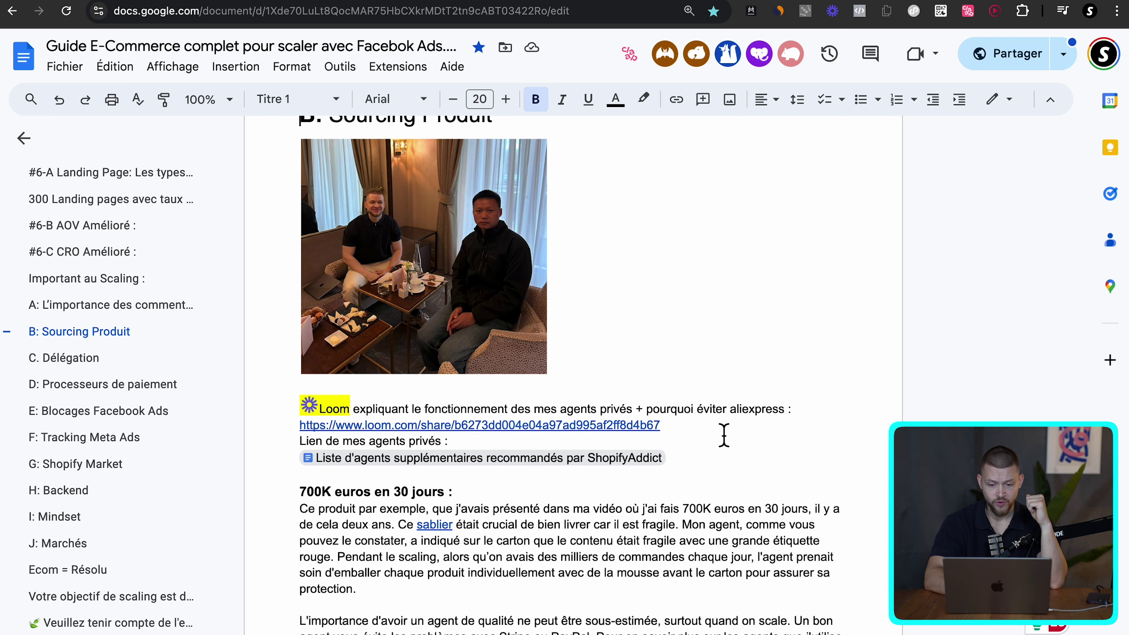
- Read the Loom note on private agents and avoiding AliExpress, and open "Liste d'agents supplémentaires recommandés par ShopifyAddict"
{"action": "left_click_drag", "start_coordinate": [662, 426], "coordinate": [260, 395]}
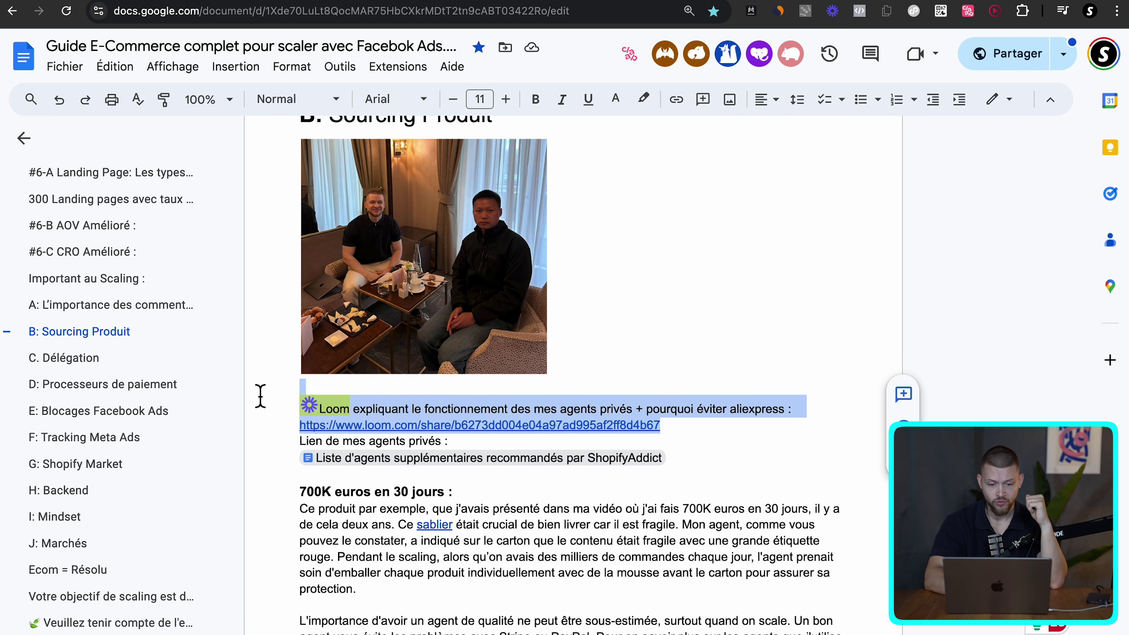
{"action": "left_click", "coordinate": [530, 416]}
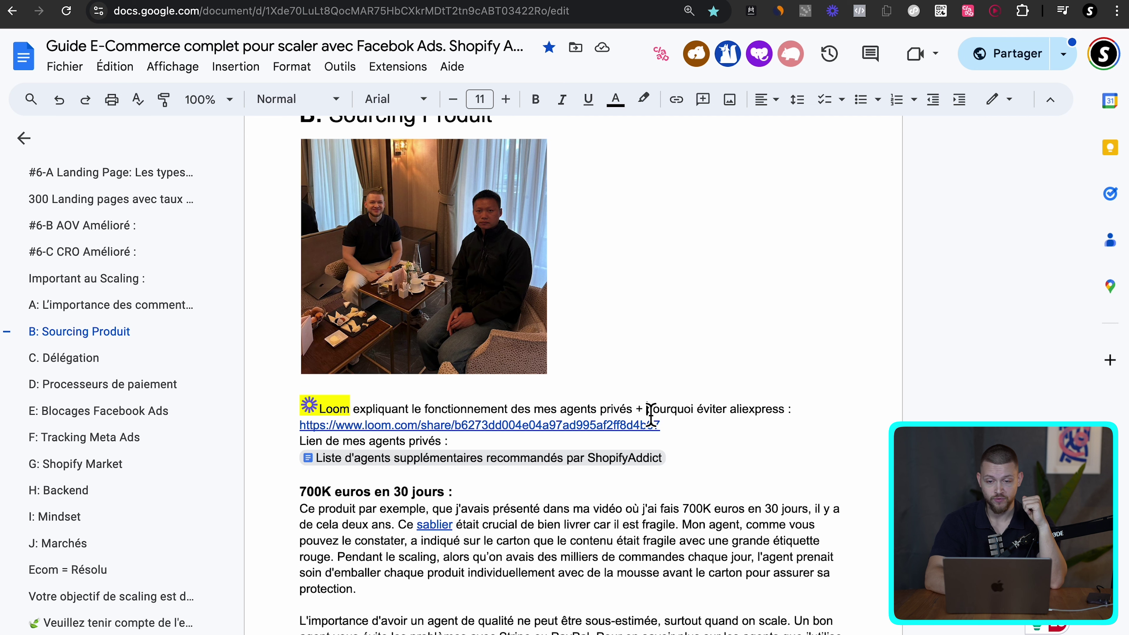
{"action": "left_click_drag", "start_coordinate": [650, 417], "coordinate": [755, 420]}
{"action": "left_click", "coordinate": [742, 434]}
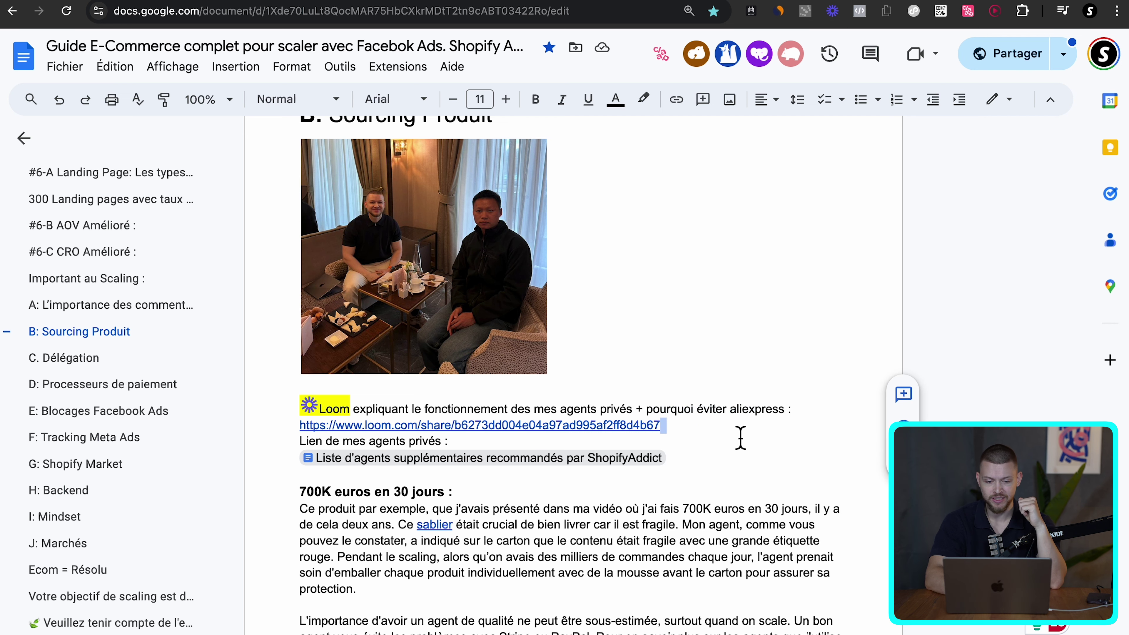
{"action": "mouse_move", "coordinate": [516, 462]}
{"action": "left_click", "coordinate": [449, 498]}
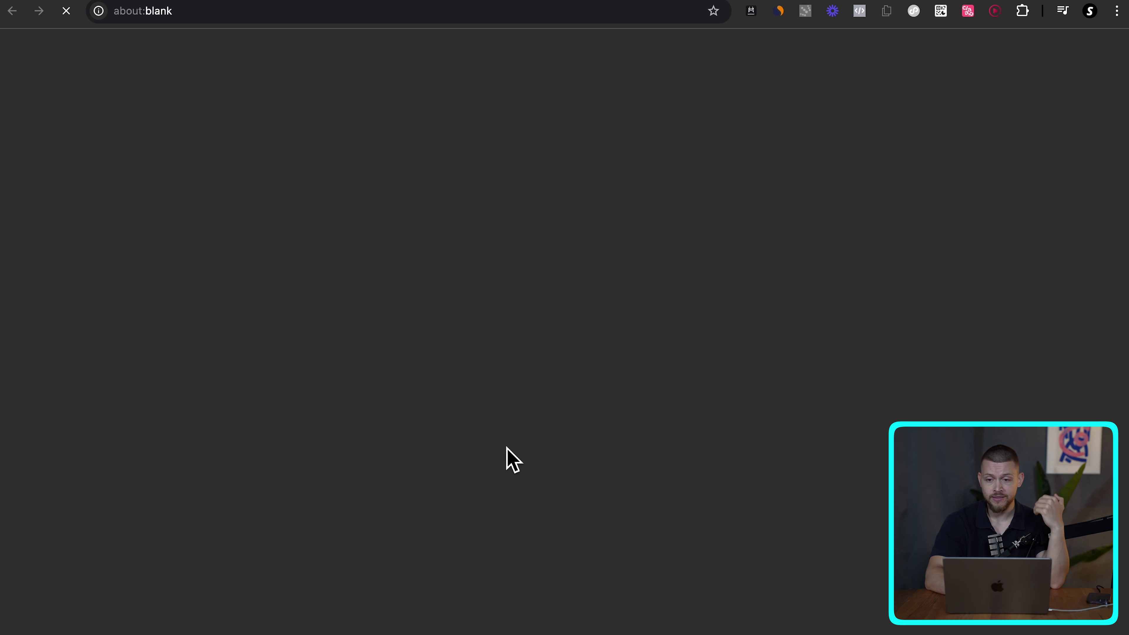
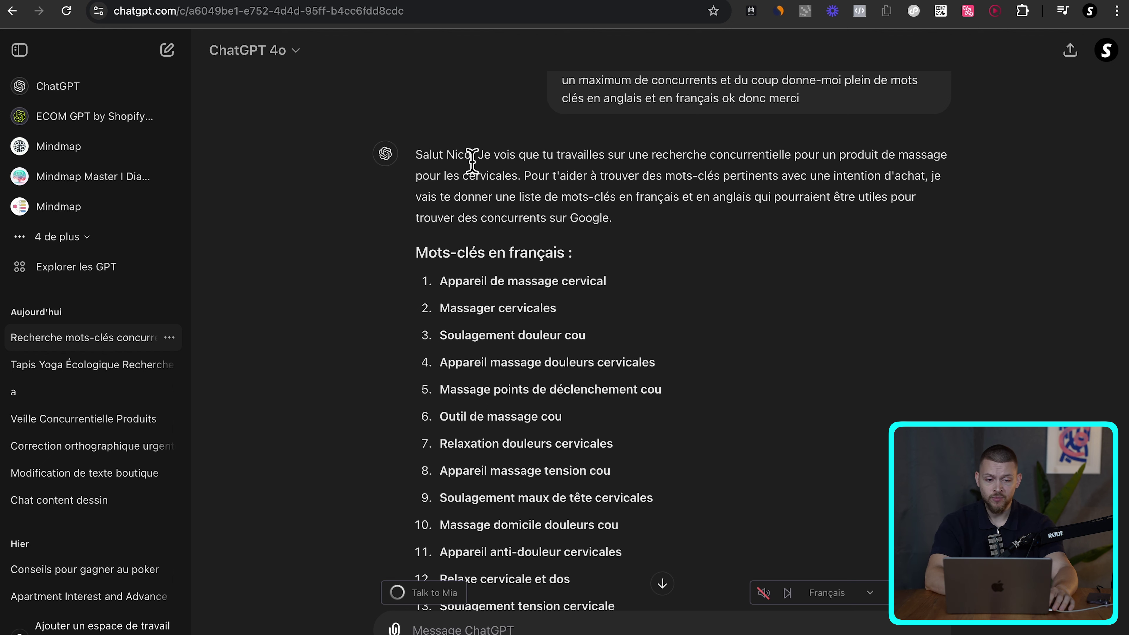
- Review the available ChatGPT models and the French keyword list, and select the keyword "Appareil de massage cervical"
{"action": "left_click", "coordinate": [289, 64]}
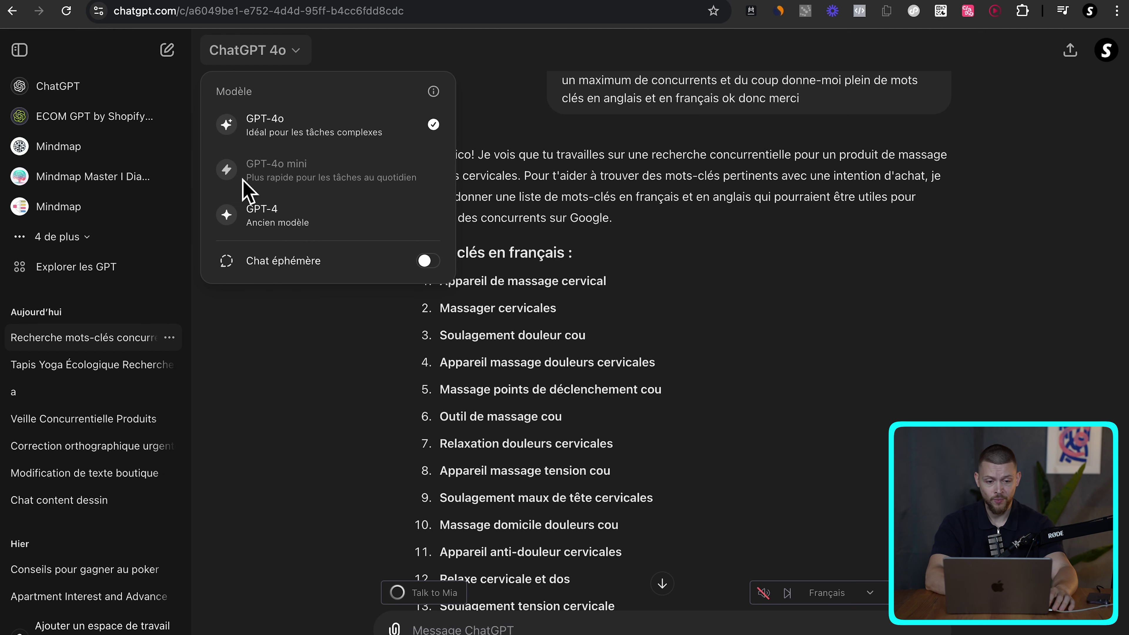
{"action": "left_click", "coordinate": [627, 245]}
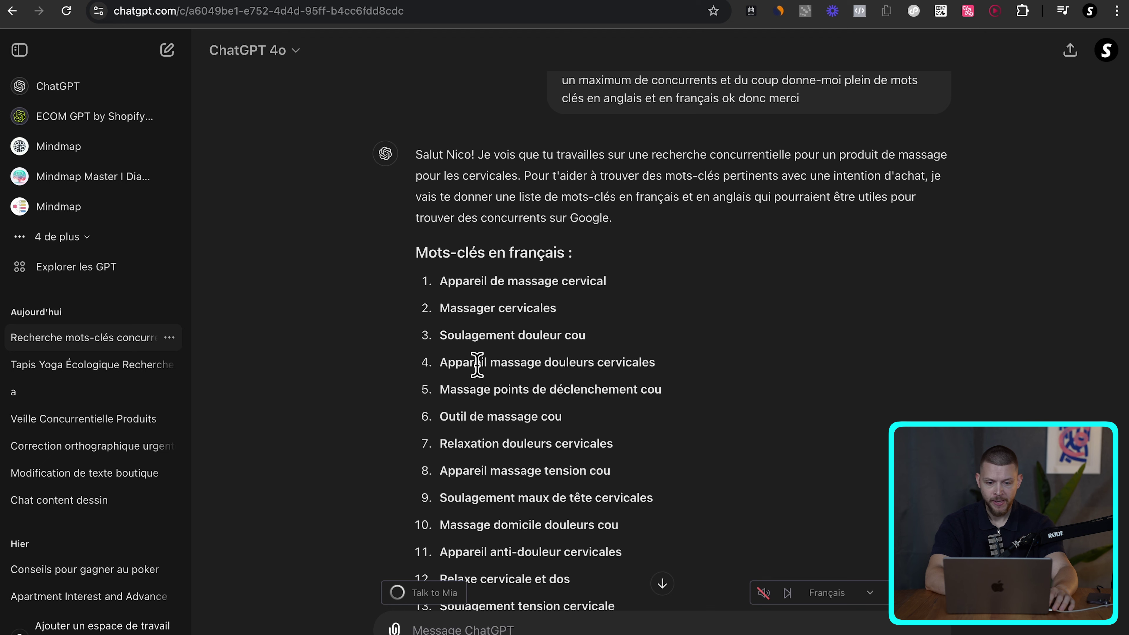
{"action": "scroll", "coordinate": [477, 365], "scroll_direction": "down", "scroll_amount": 2}
{"action": "scroll", "coordinate": [474, 366], "scroll_direction": "down", "scroll_amount": 1}
{"action": "scroll", "coordinate": [474, 365], "scroll_direction": "up", "scroll_amount": 1}
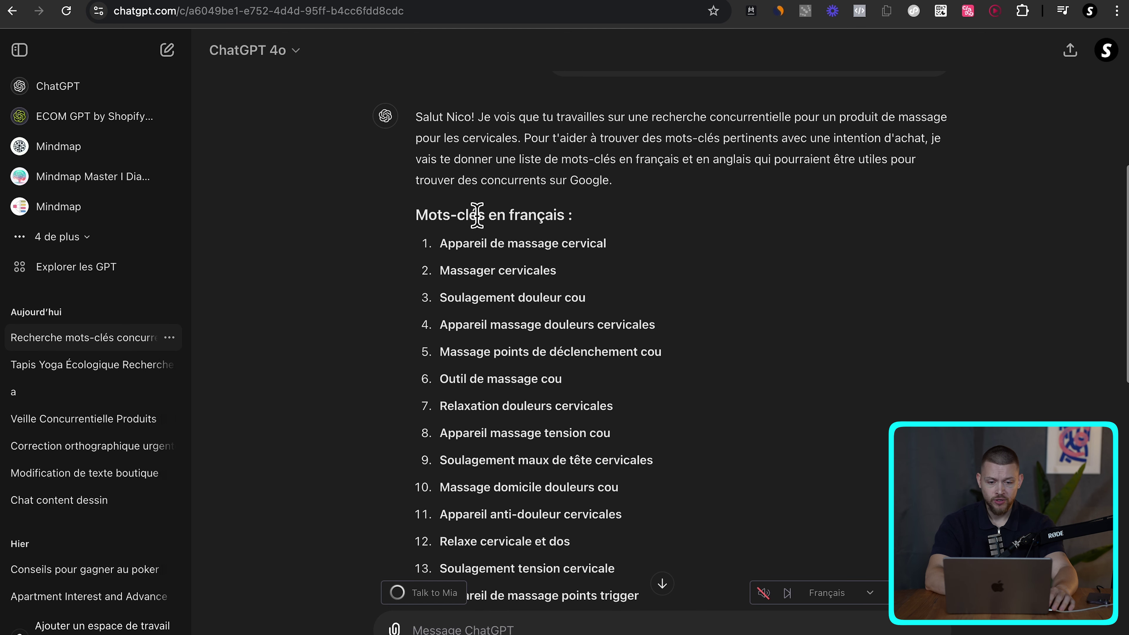
{"action": "left_click_drag", "start_coordinate": [440, 245], "coordinate": [684, 253]}
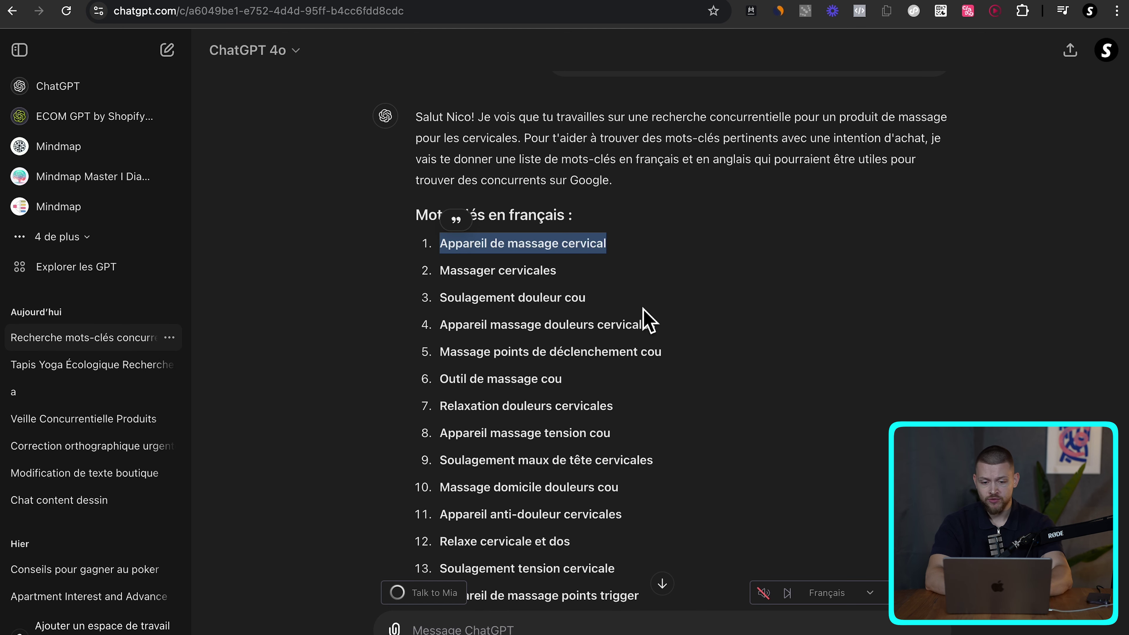
- Review the French and English keyword lists, and search Google for the copied keyword "Appareil de massage cervical" in a new tab
{"action": "scroll", "coordinate": [643, 323], "scroll_direction": "down", "scroll_amount": 10}
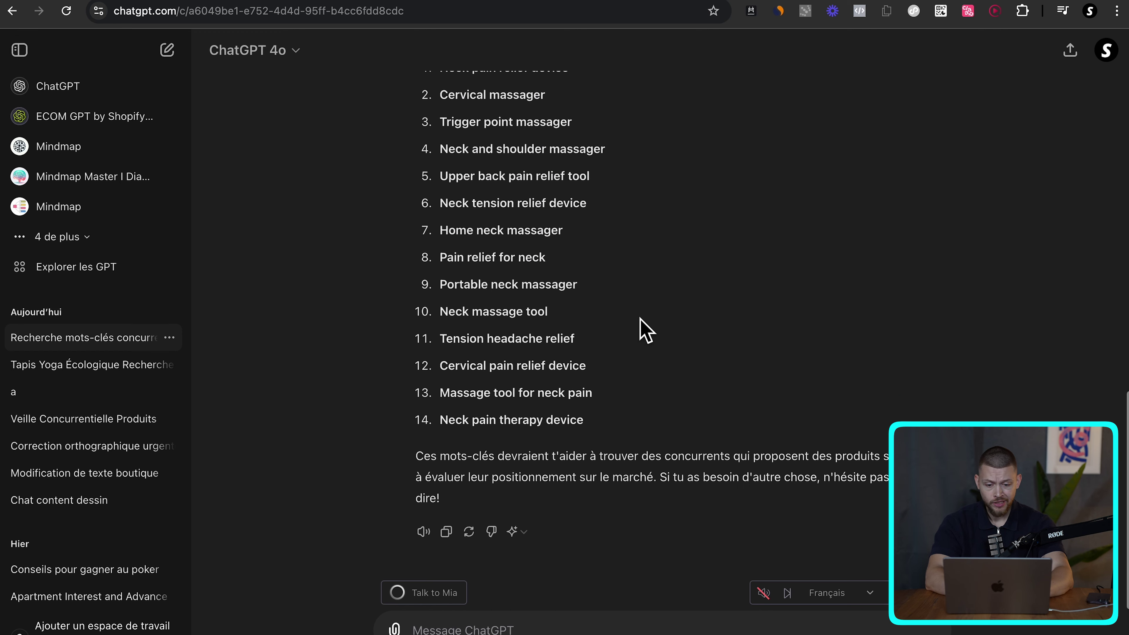
{"action": "scroll", "coordinate": [642, 323], "scroll_direction": "up", "scroll_amount": 2}
{"action": "scroll", "coordinate": [645, 329], "scroll_direction": "down", "scroll_amount": 2}
{"action": "scroll", "coordinate": [644, 328], "scroll_direction": "up", "scroll_amount": 10}
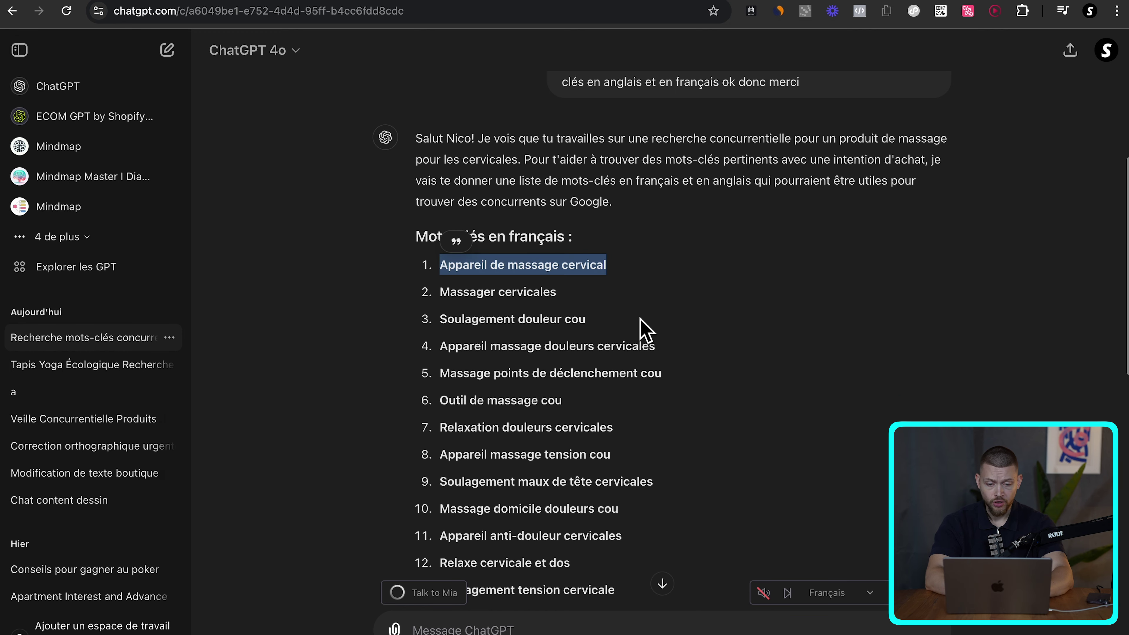
{"action": "left_click", "coordinate": [591, 378]}
{"action": "left_click_drag", "start_coordinate": [442, 270], "coordinate": [625, 271]}
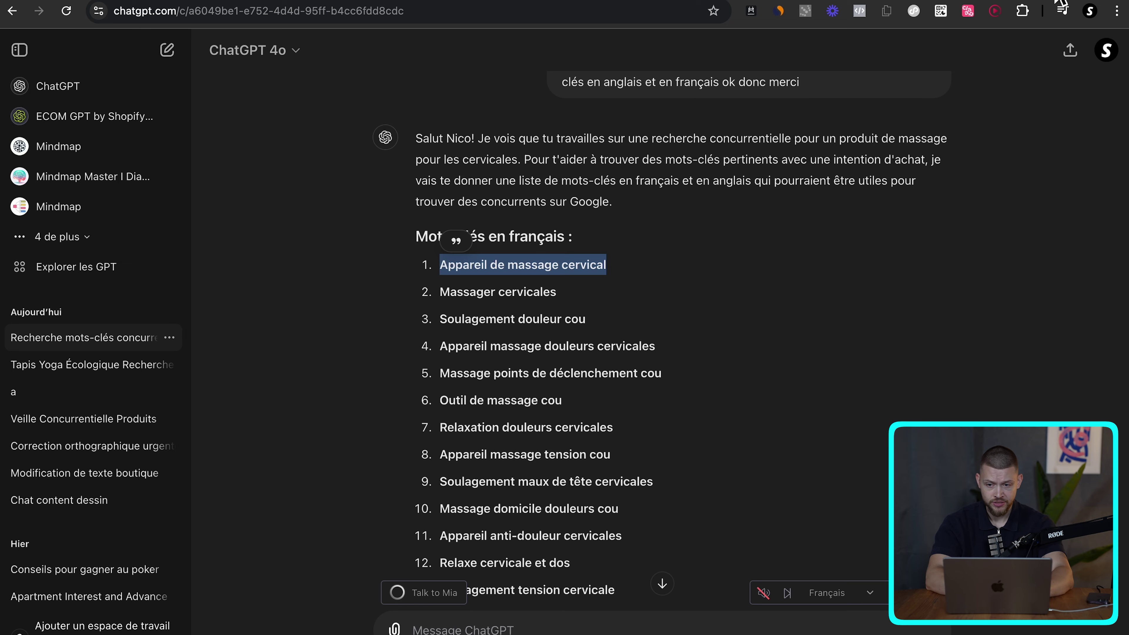
{"action": "key", "text": "super+c"}
{"action": "key", "text": "super+t"}
{"action": "key", "text": "super+v"}
{"action": "key", "text": "Return"}
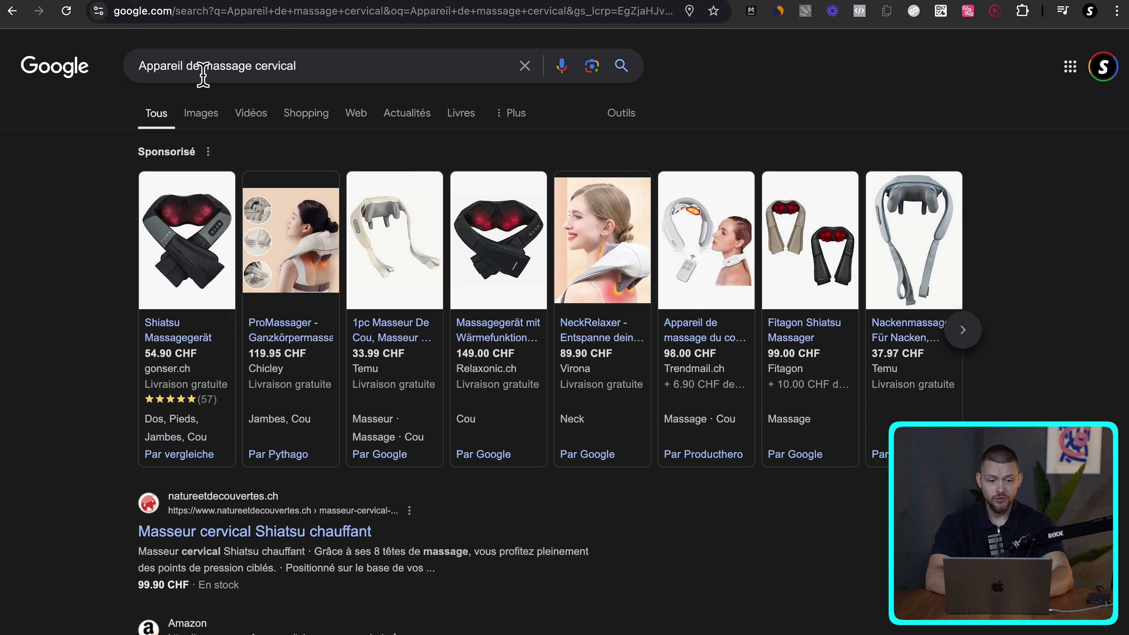
- Shorten the Google query to "massage cervical" and run the search
{"action": "left_click_drag", "start_coordinate": [204, 67], "coordinate": [101, 80]}
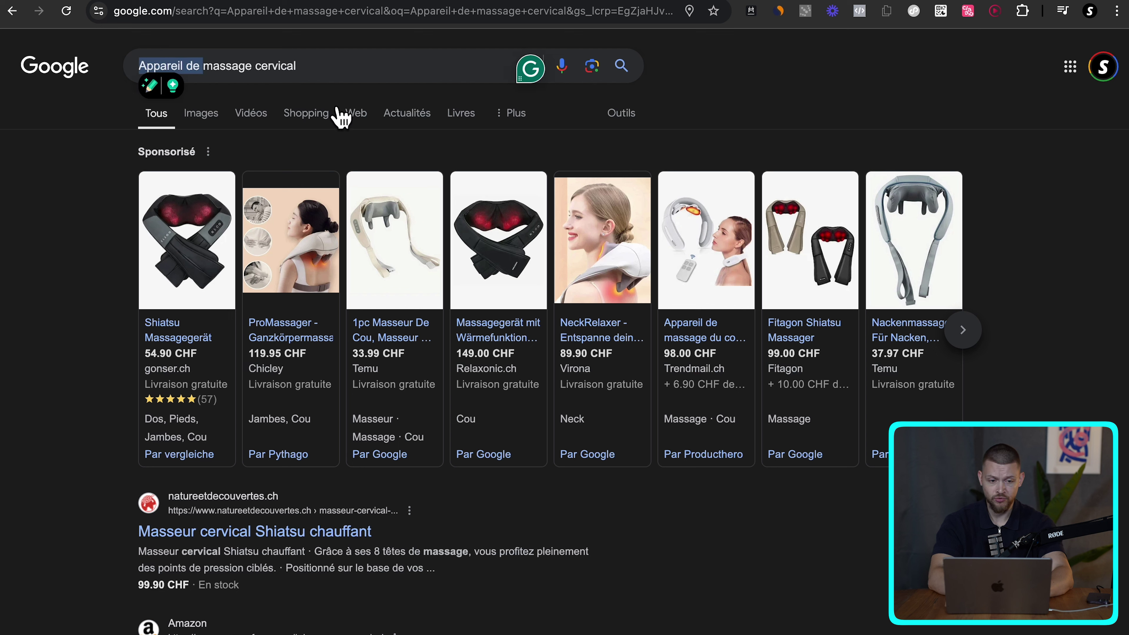
{"action": "key", "text": "BackSpace"}
{"action": "key", "text": "Return"}
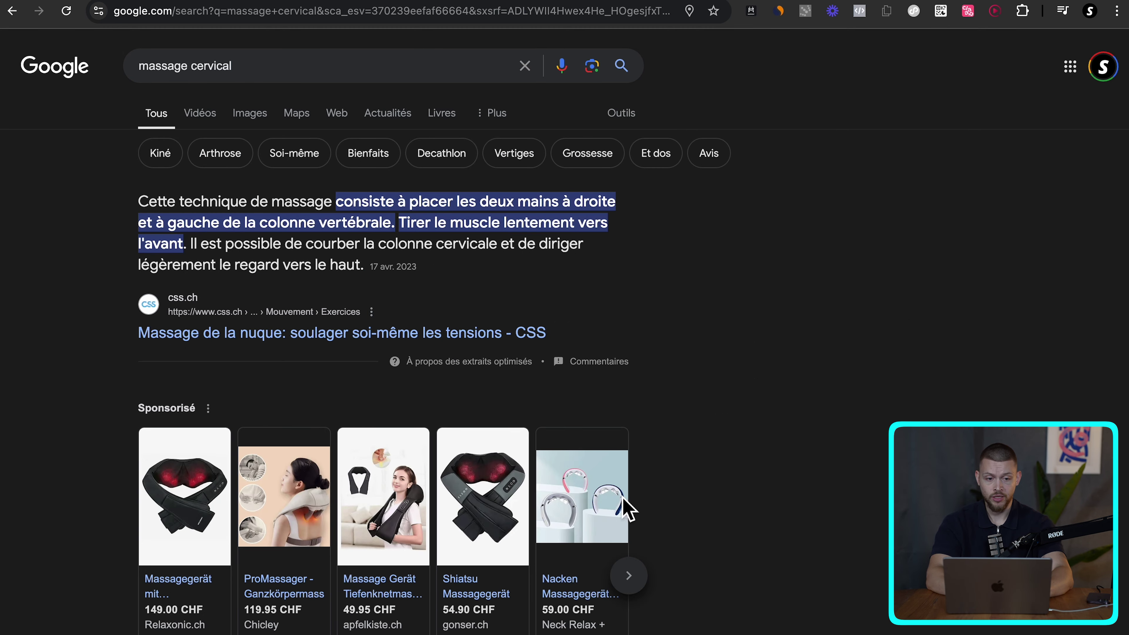
- Search Google for "acheter Appareil de massage cervical" and browse the sponsored products
{"action": "left_click", "coordinate": [269, 66]}
{"action": "key", "text": "super+z"}
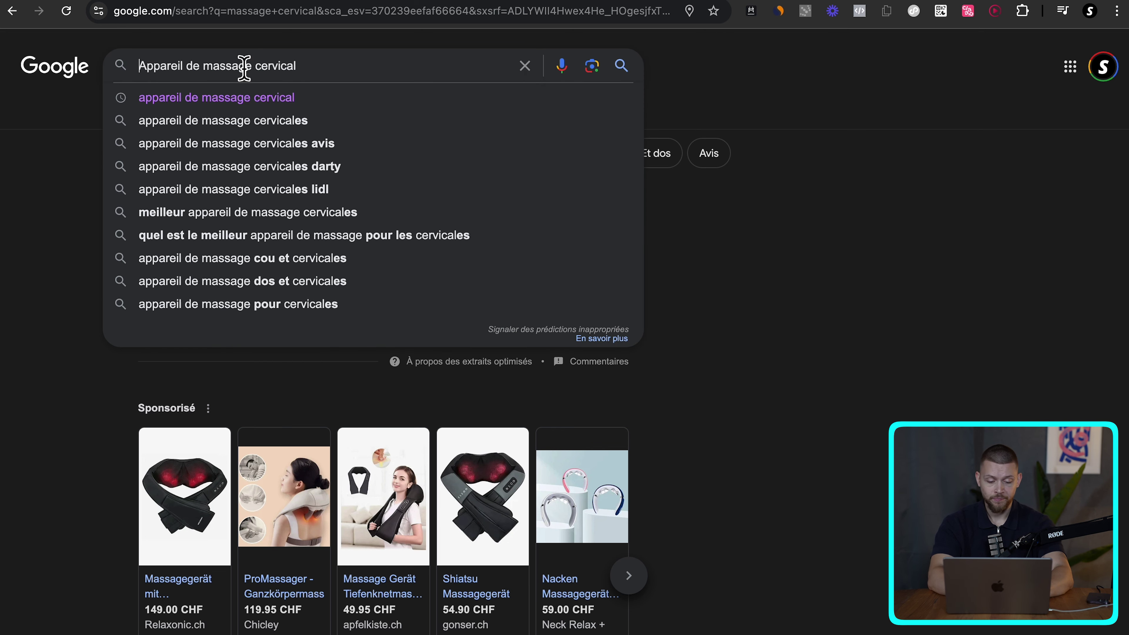
{"action": "key", "text": "super+Left"}
{"action": "type", "text": "acheter"}
{"action": "key", "text": "Return"}
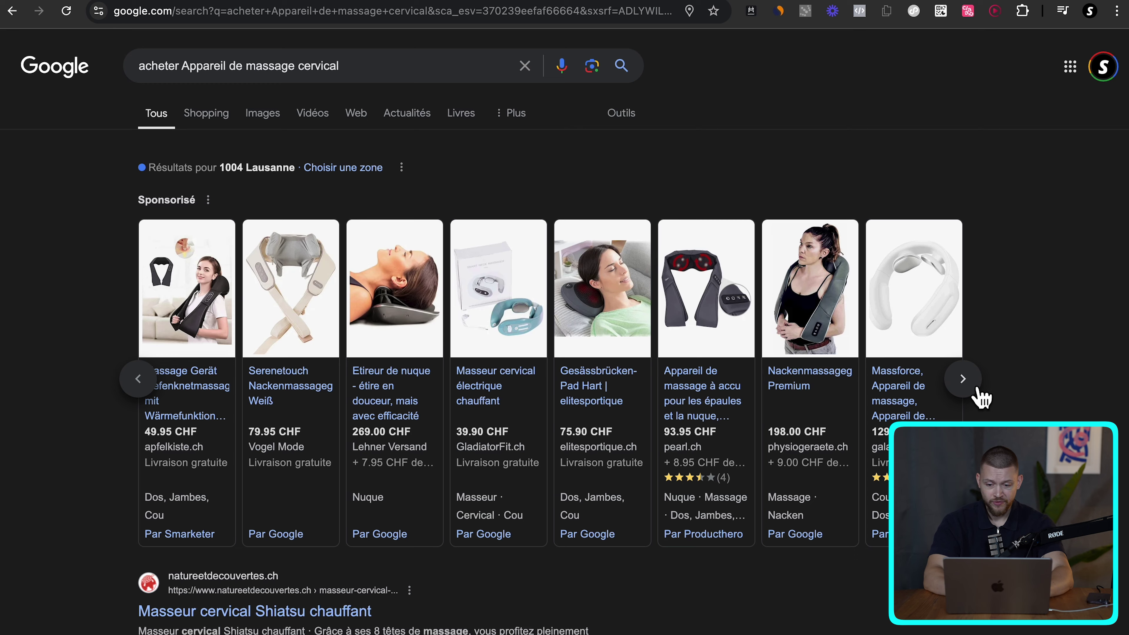
{"action": "left_click", "coordinate": [978, 391]}
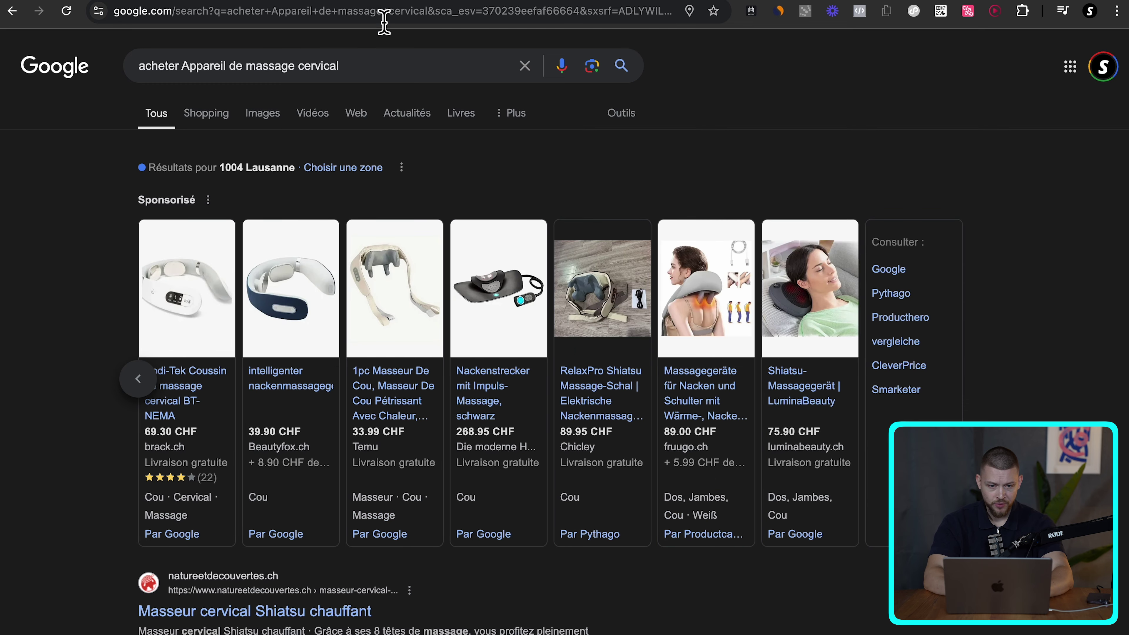
{"action": "left_click", "coordinate": [134, 393]}
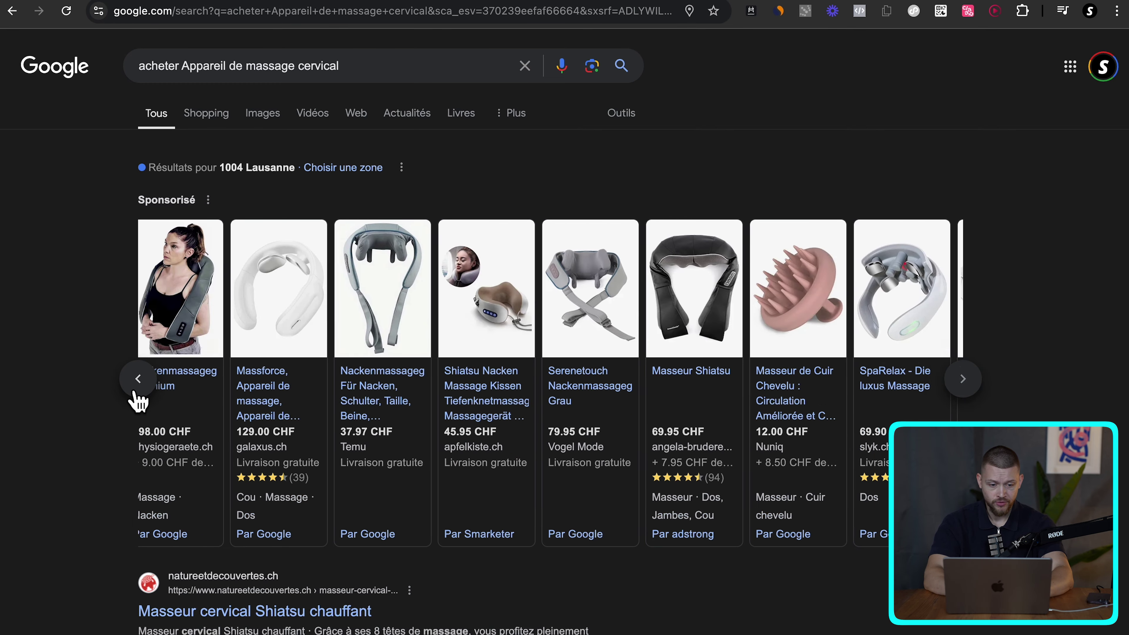
{"action": "left_click", "coordinate": [138, 378]}
- Search Google for the ChatGPT keyword "Appareil massage douleurs cervicales" with "orange" added
{"action": "key", "text": "ctrl+Tab"}
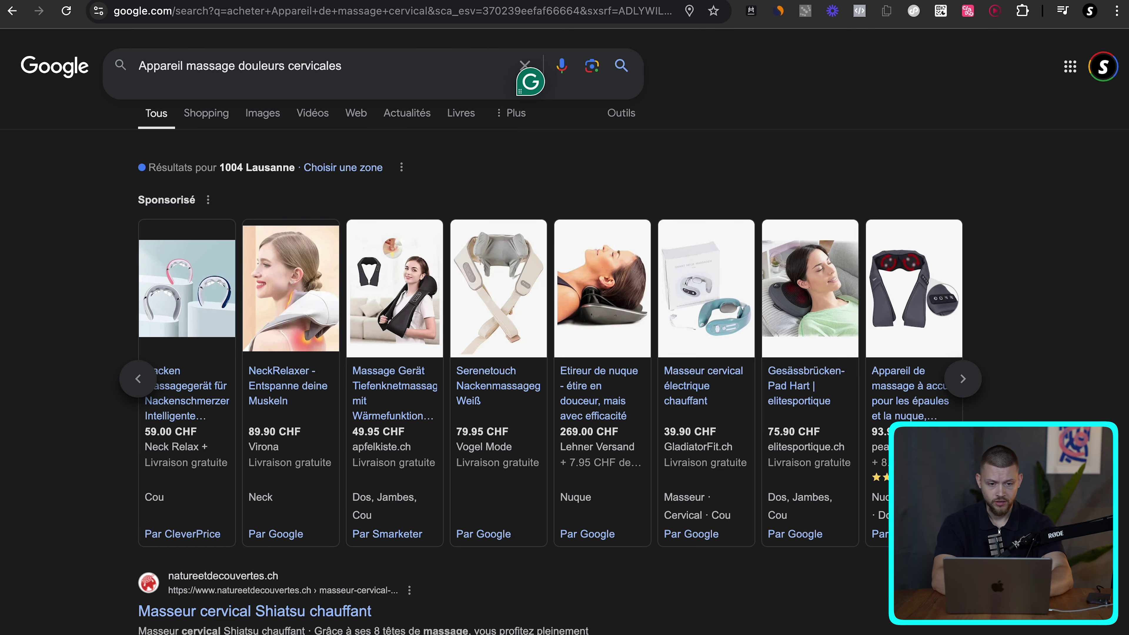
{"action": "type", "text": "ange"}
{"action": "key", "text": "Return"}
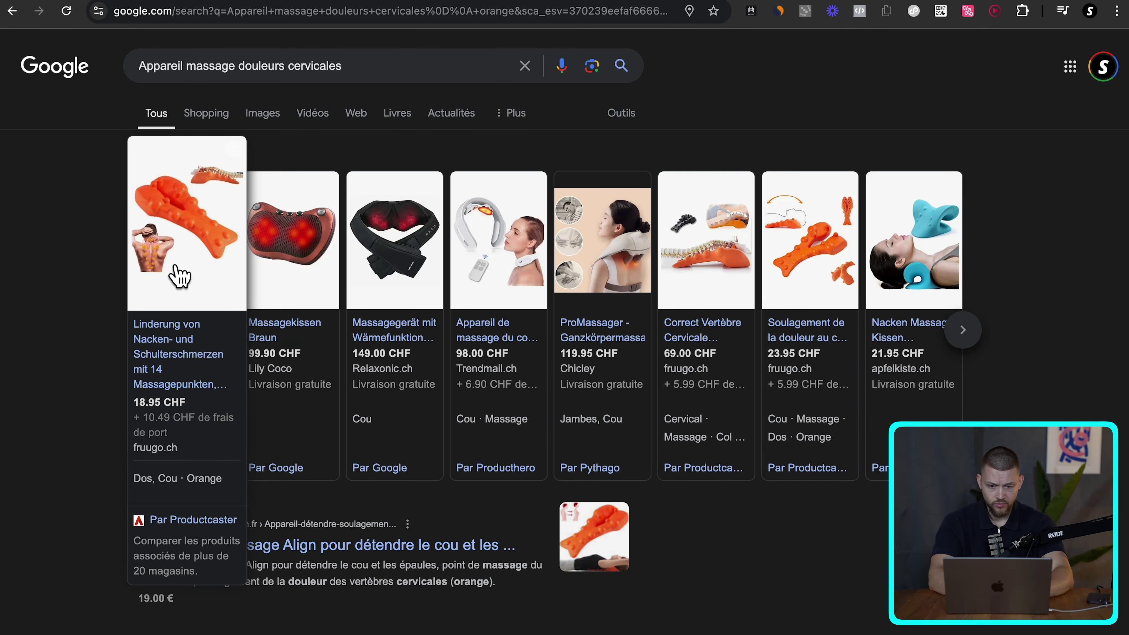
- Examine the sponsored products for competitors selling the orange neck massager, comparing their shops and prices
{"action": "mouse_move", "coordinate": [180, 440]}
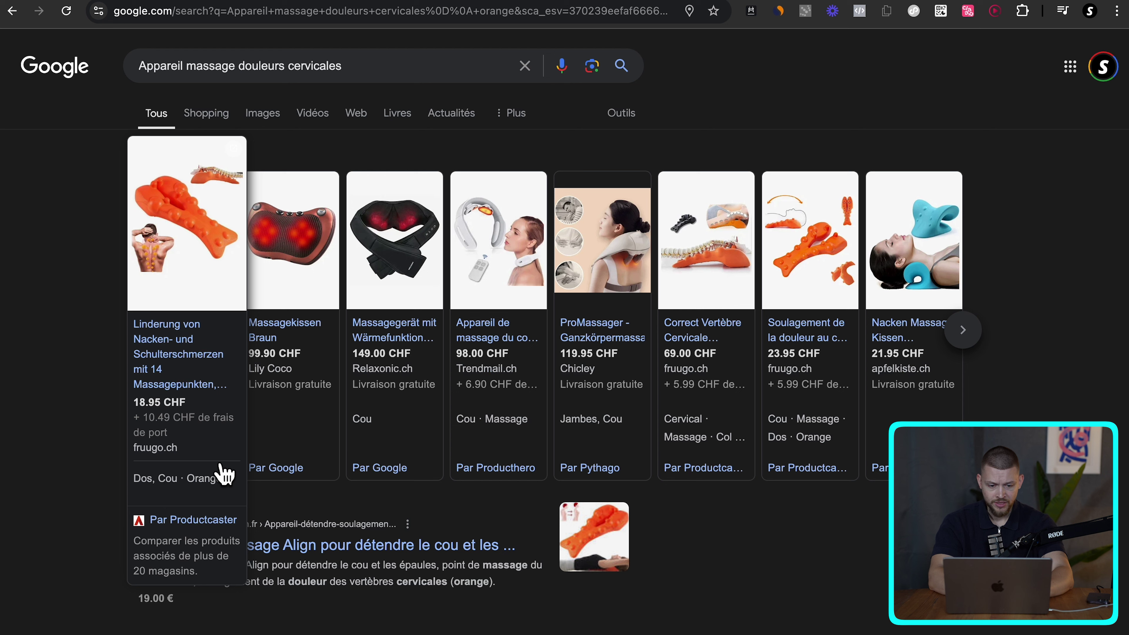
{"action": "mouse_move", "coordinate": [333, 445]}
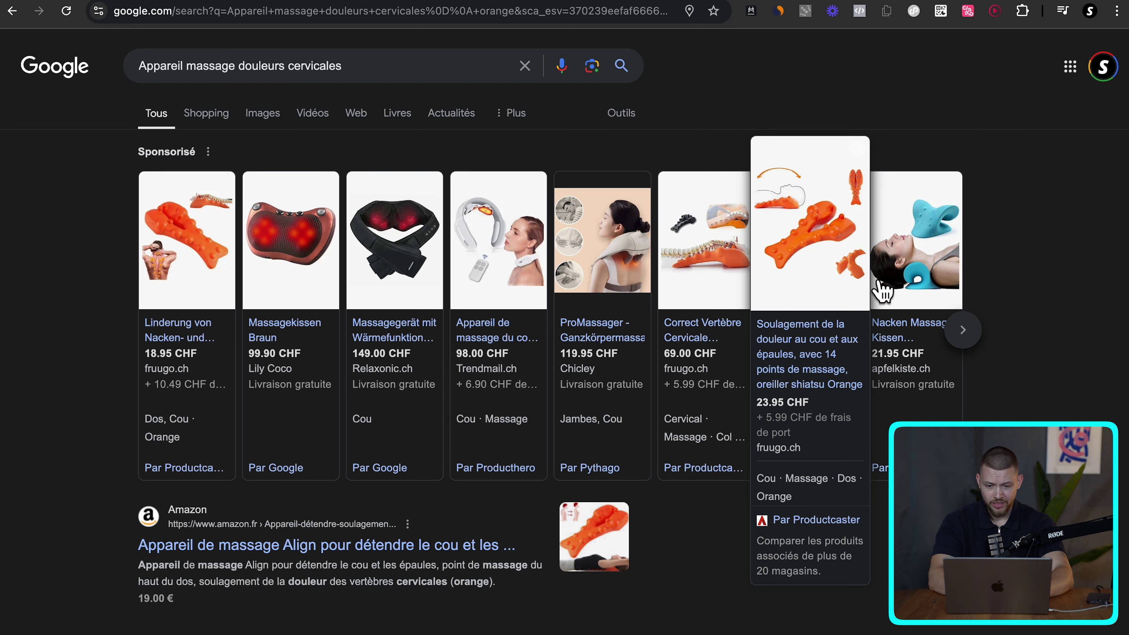
{"action": "mouse_move", "coordinate": [544, 320]}
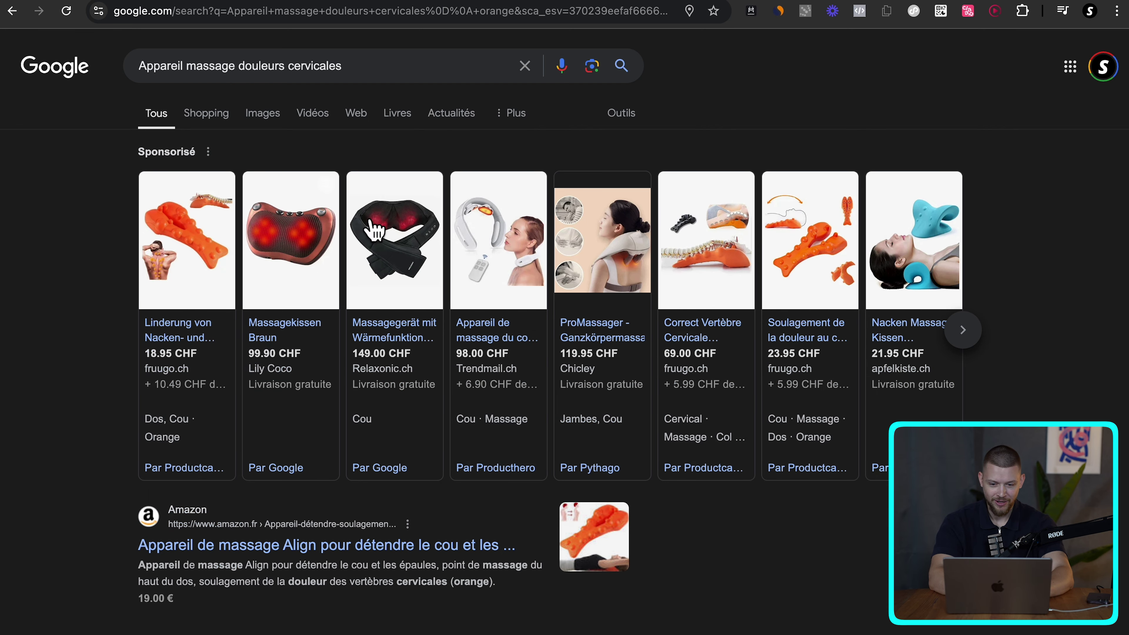
{"action": "left_click", "coordinate": [971, 334]}
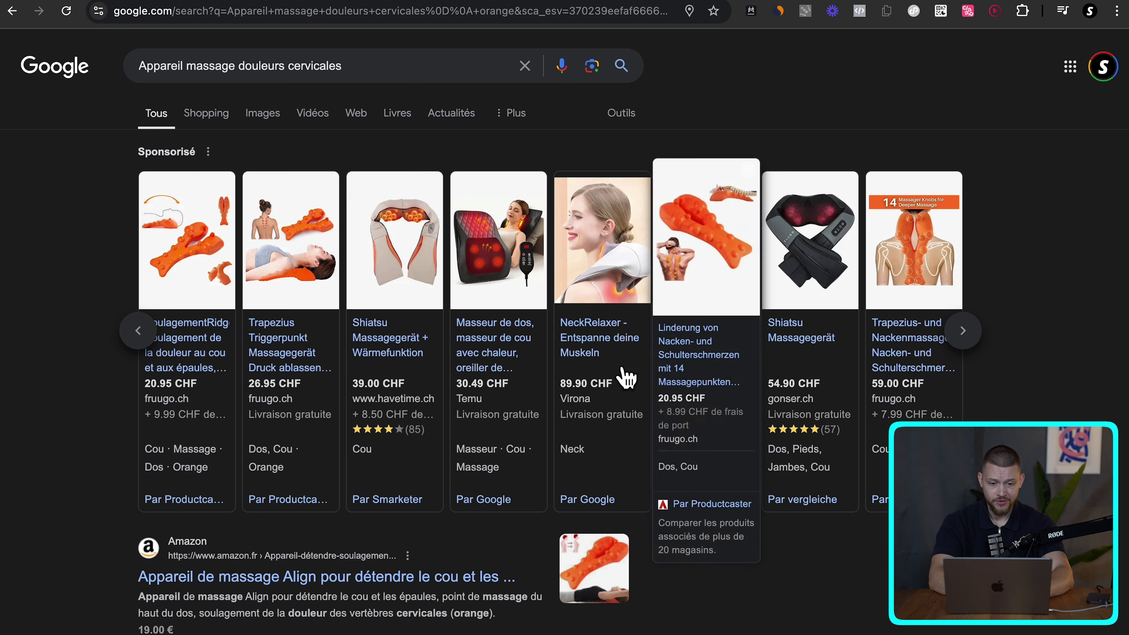
{"action": "mouse_move", "coordinate": [427, 315]}
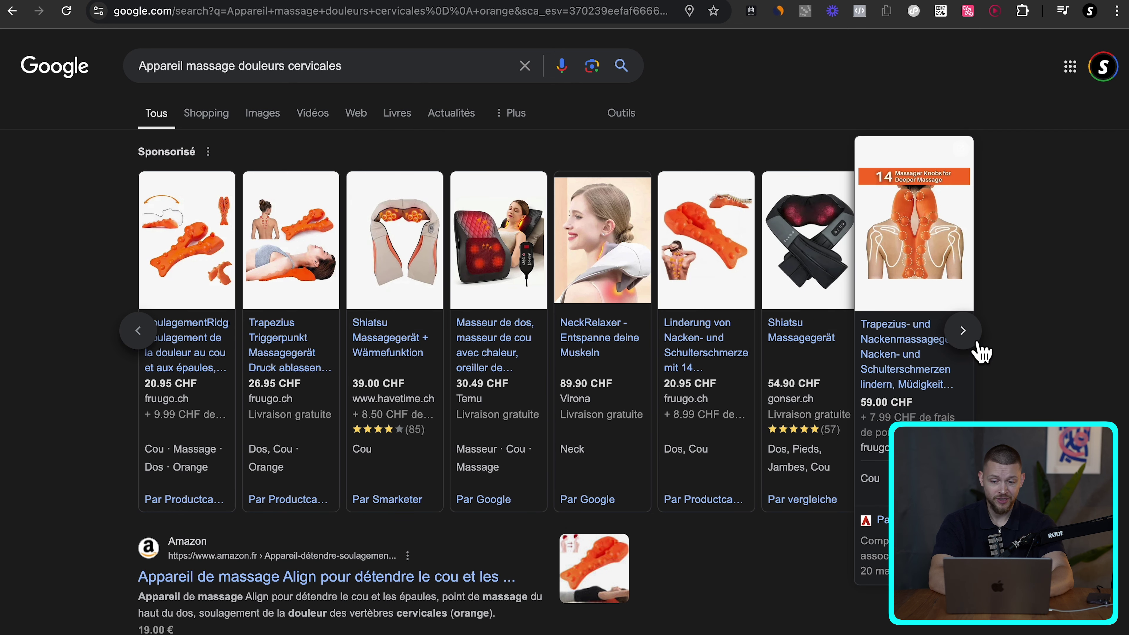
{"action": "left_click", "coordinate": [962, 331]}
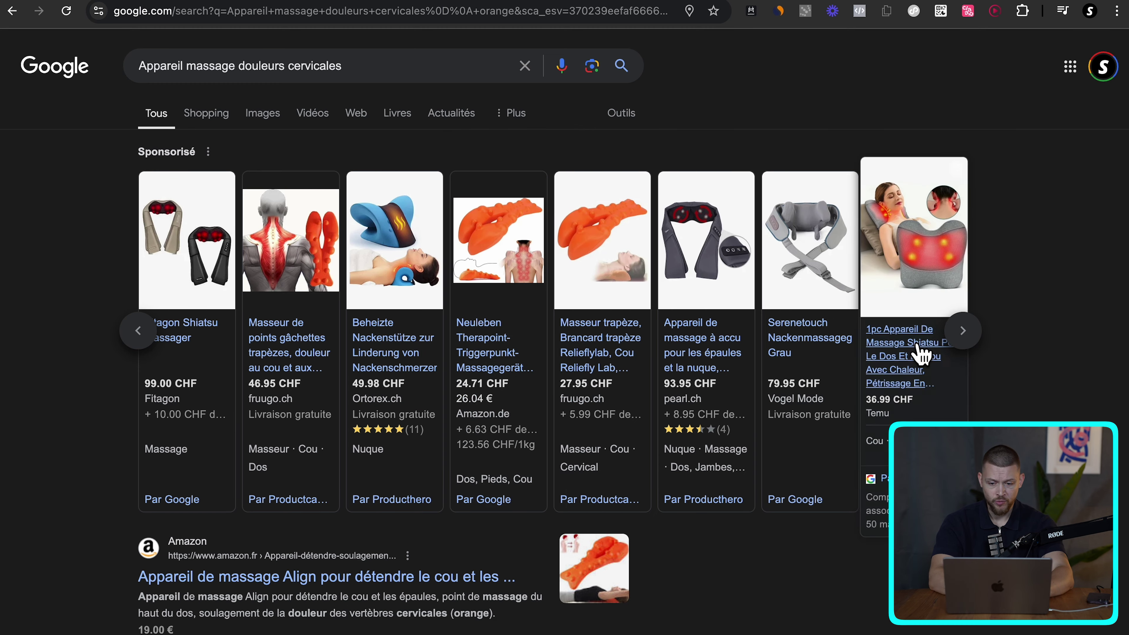
{"action": "left_click", "coordinate": [964, 344]}
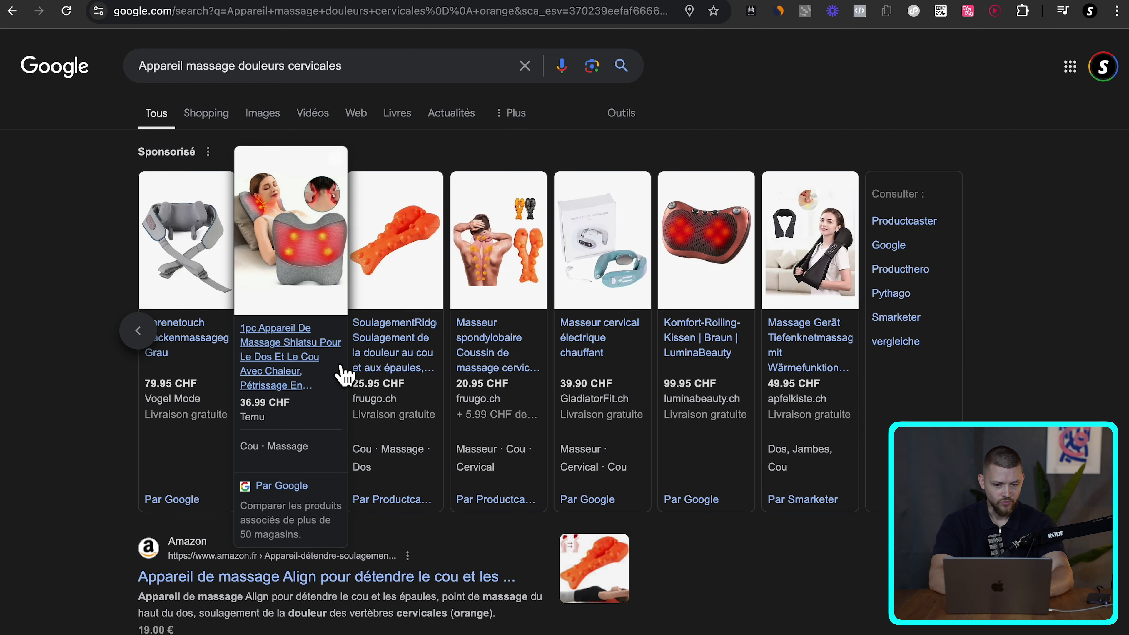
{"action": "left_click", "coordinate": [142, 338]}
- Open the Google Shopping results for the same query and look through the product listings
{"action": "left_click", "coordinate": [206, 113]}
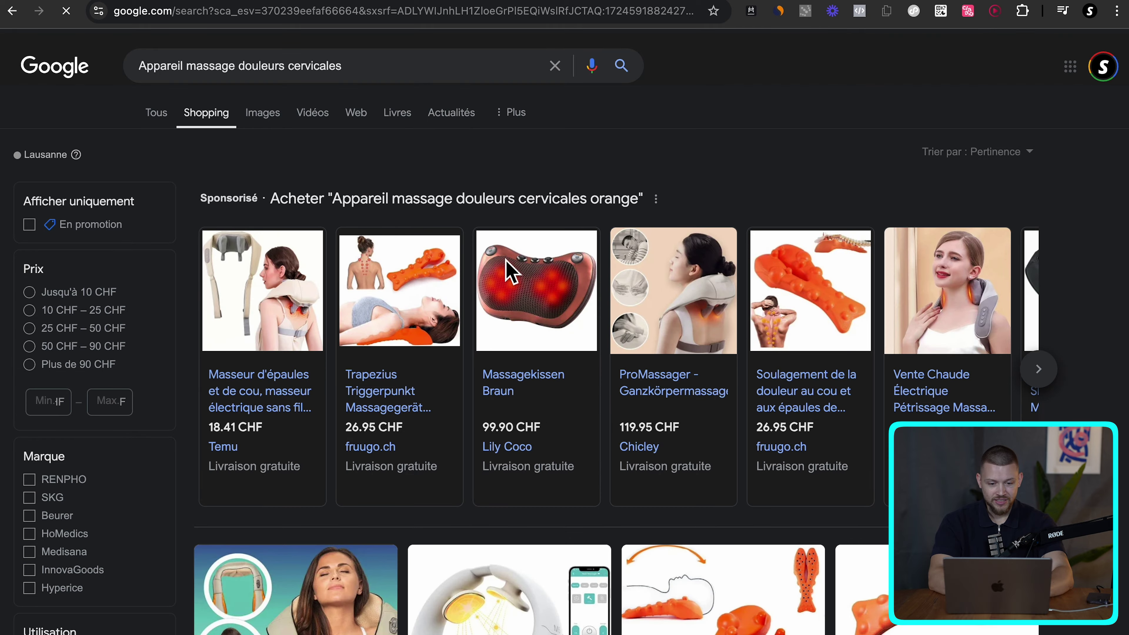
{"action": "scroll", "coordinate": [784, 418], "scroll_direction": "down", "scroll_amount": 5}
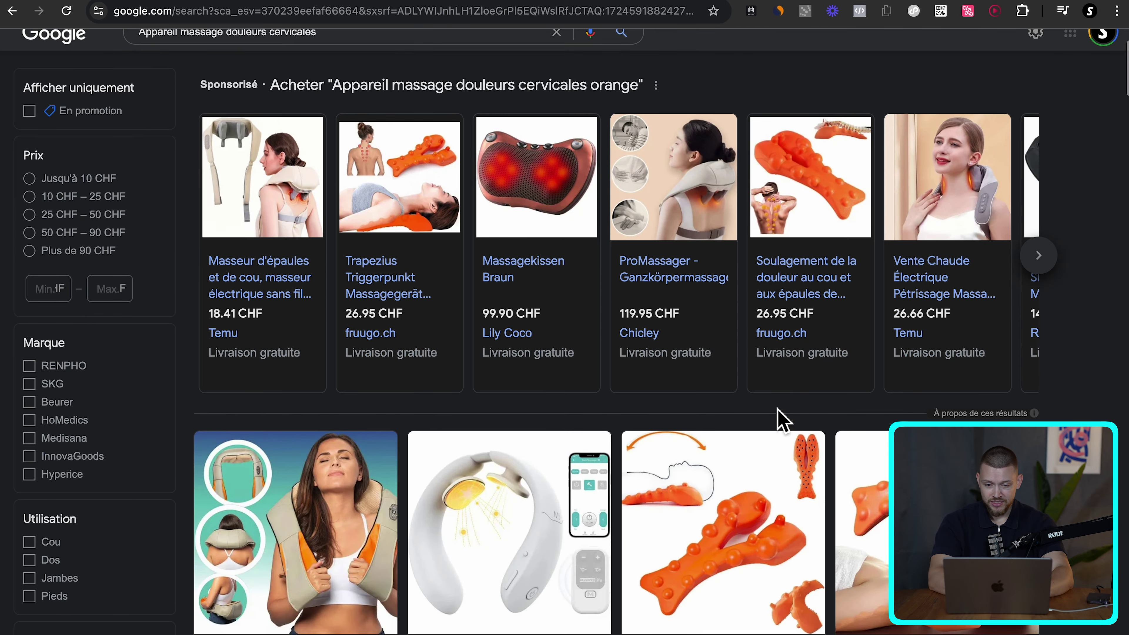
{"action": "scroll", "coordinate": [782, 422], "scroll_direction": "down", "scroll_amount": 15}
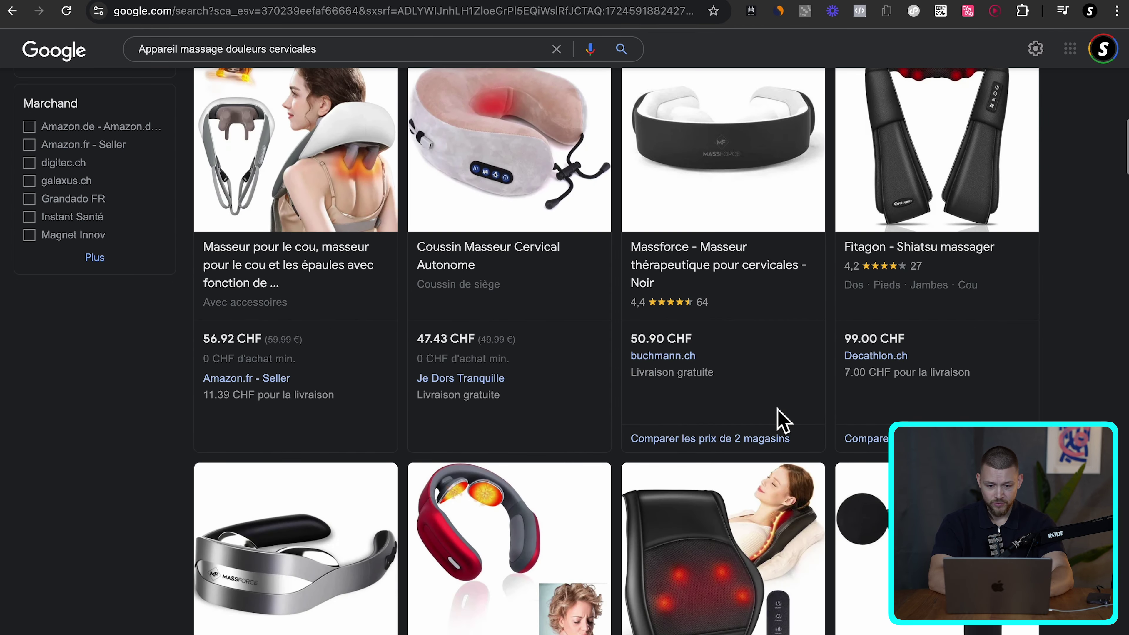
{"action": "scroll", "coordinate": [623, 458], "scroll_direction": "down", "scroll_amount": 20}
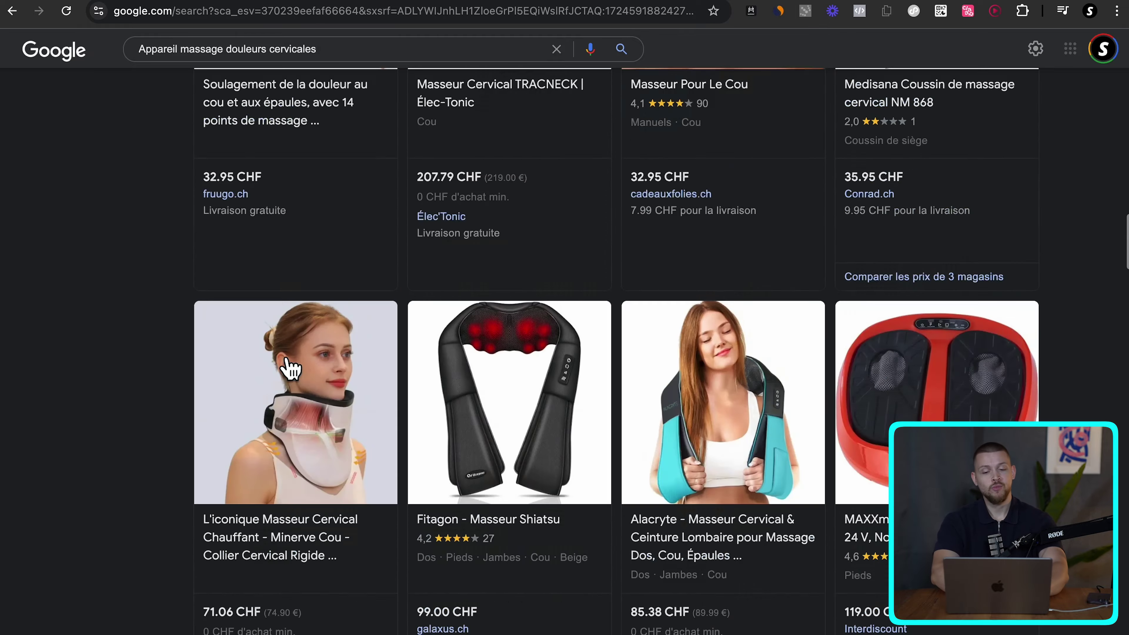
{"action": "scroll", "coordinate": [290, 368], "scroll_direction": "up", "scroll_amount": 17}
{"action": "scroll", "coordinate": [290, 368], "scroll_direction": "up", "scroll_amount": 15}
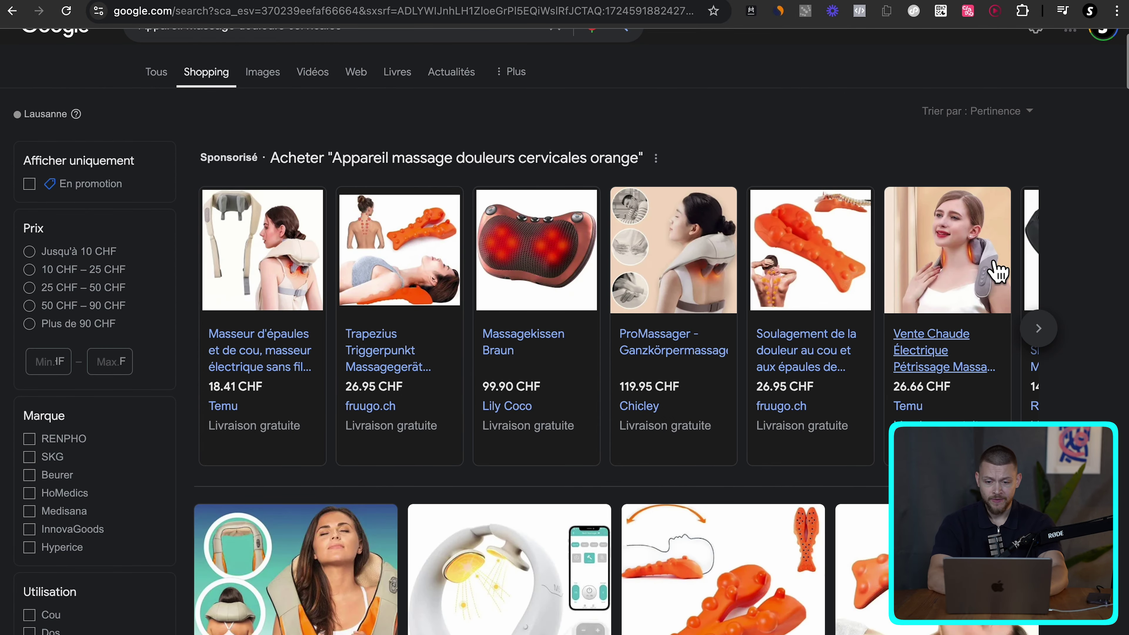
- Browse the remaining sponsored Shopping products and the listings below, and return to the general search results
{"action": "left_click", "coordinate": [1038, 328]}
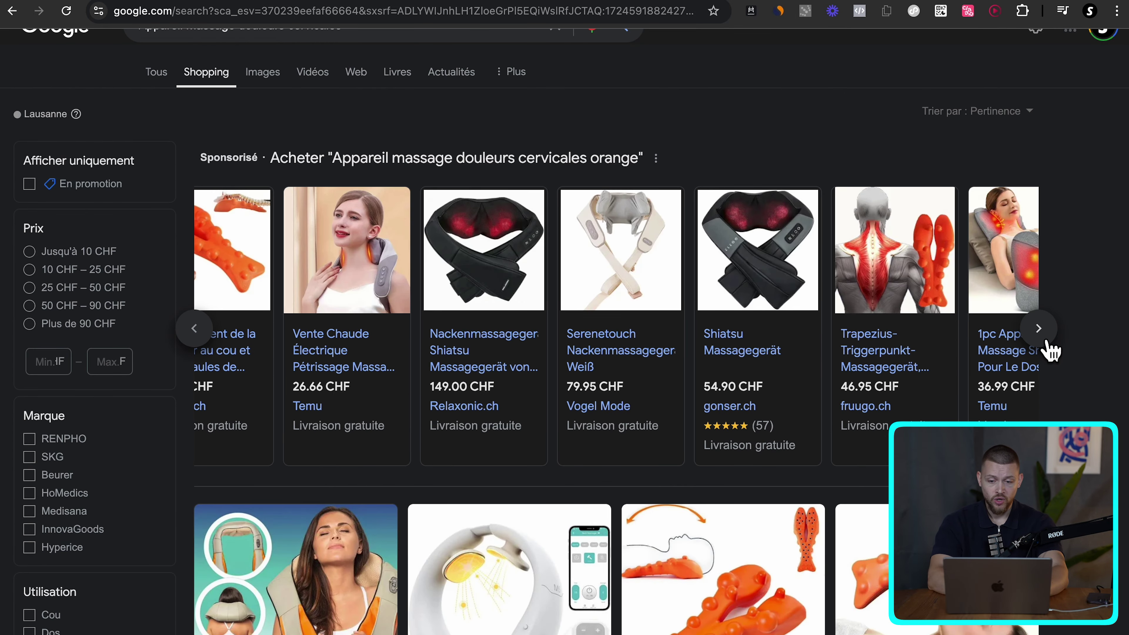
{"action": "left_click", "coordinate": [1040, 332]}
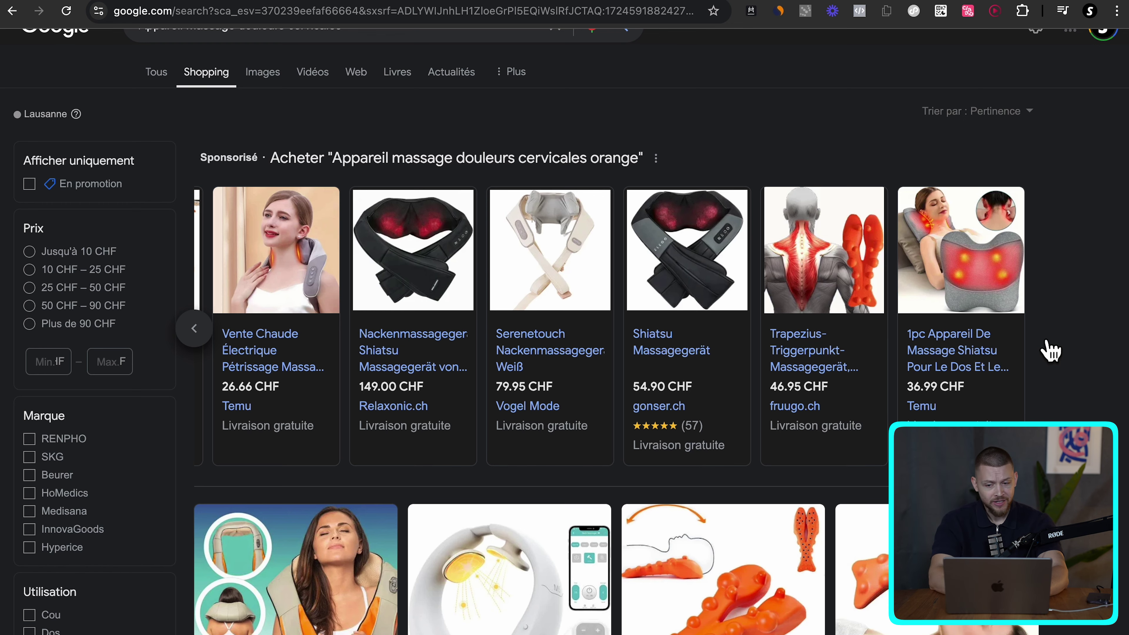
{"action": "scroll", "coordinate": [1047, 351], "scroll_direction": "down", "scroll_amount": 10}
{"action": "scroll", "coordinate": [1046, 354], "scroll_direction": "down", "scroll_amount": 15}
{"action": "scroll", "coordinate": [1046, 353], "scroll_direction": "down", "scroll_amount": 3}
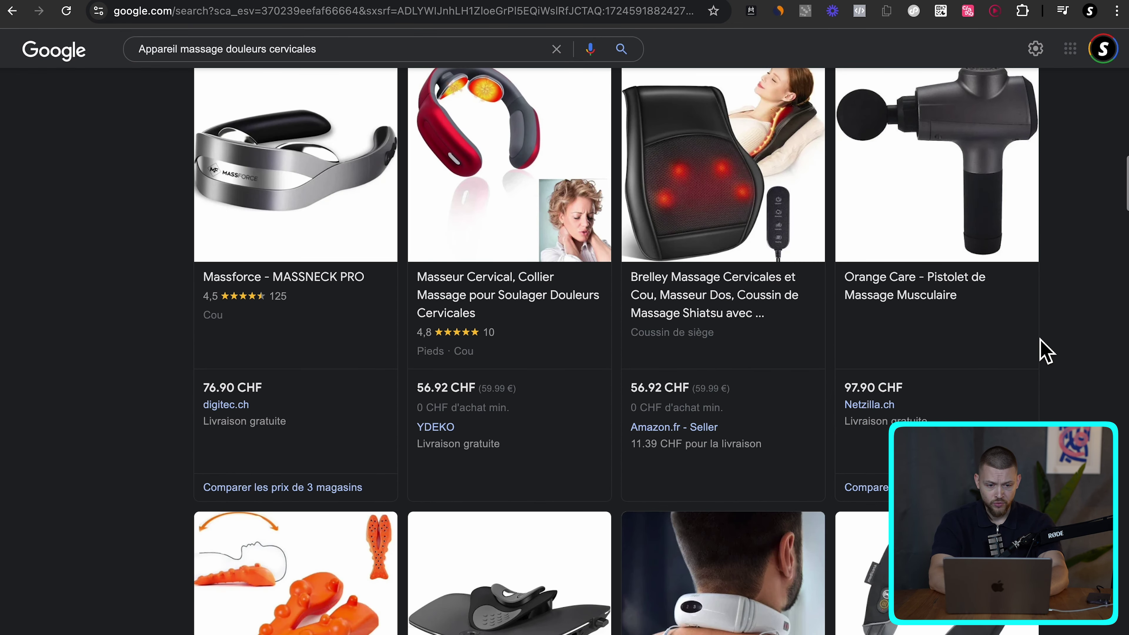
{"action": "scroll", "coordinate": [1046, 352], "scroll_direction": "down", "scroll_amount": 8}
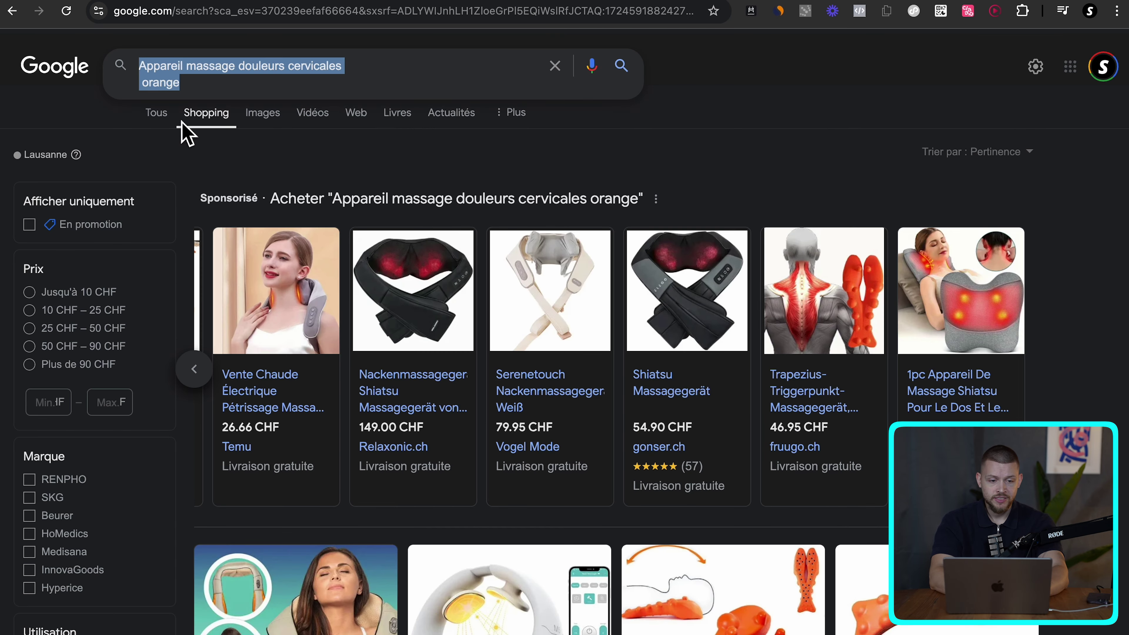
{"action": "left_click", "coordinate": [167, 119]}
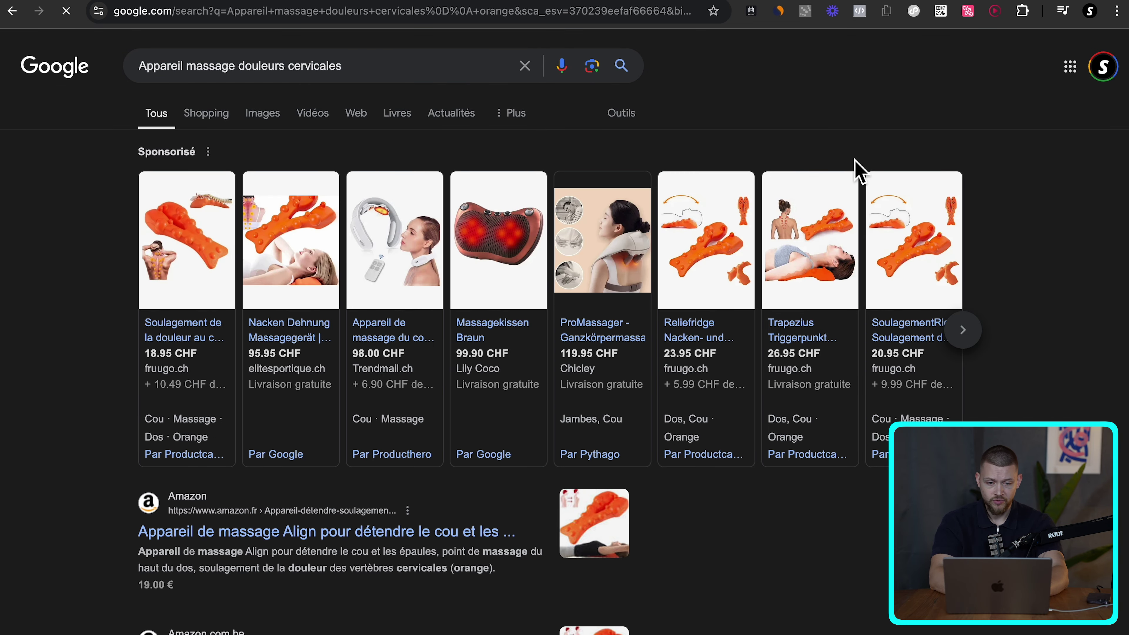
- Open the VPN app and connect to the United States server on its map, returning to the browser
{"action": "mouse_move", "coordinate": [711, 627]}
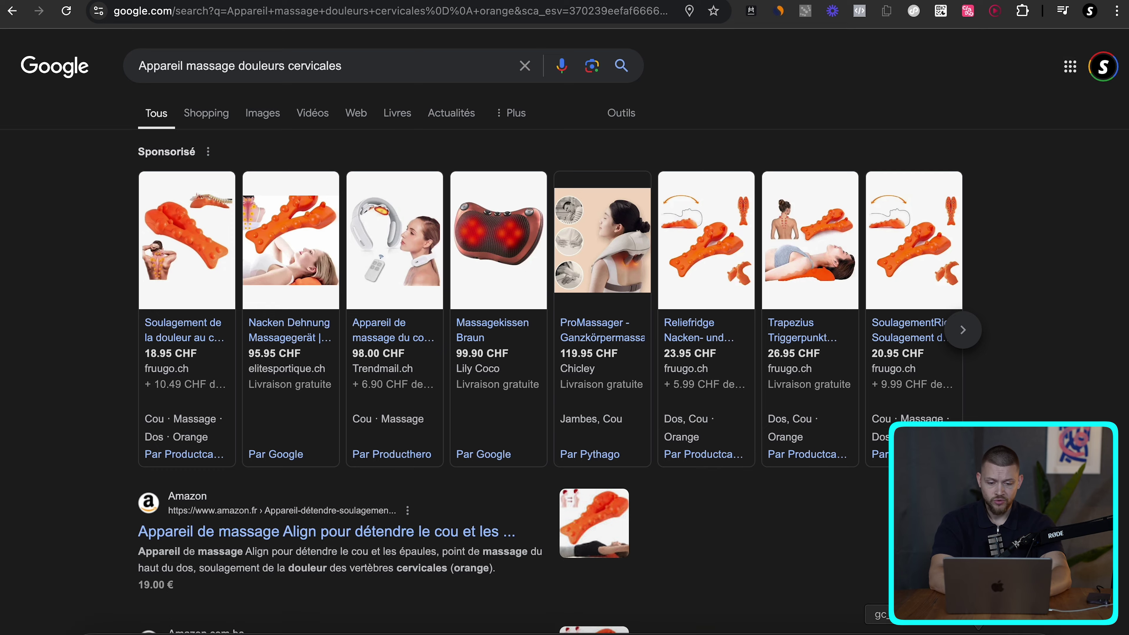
{"action": "left_click", "coordinate": [515, 627]}
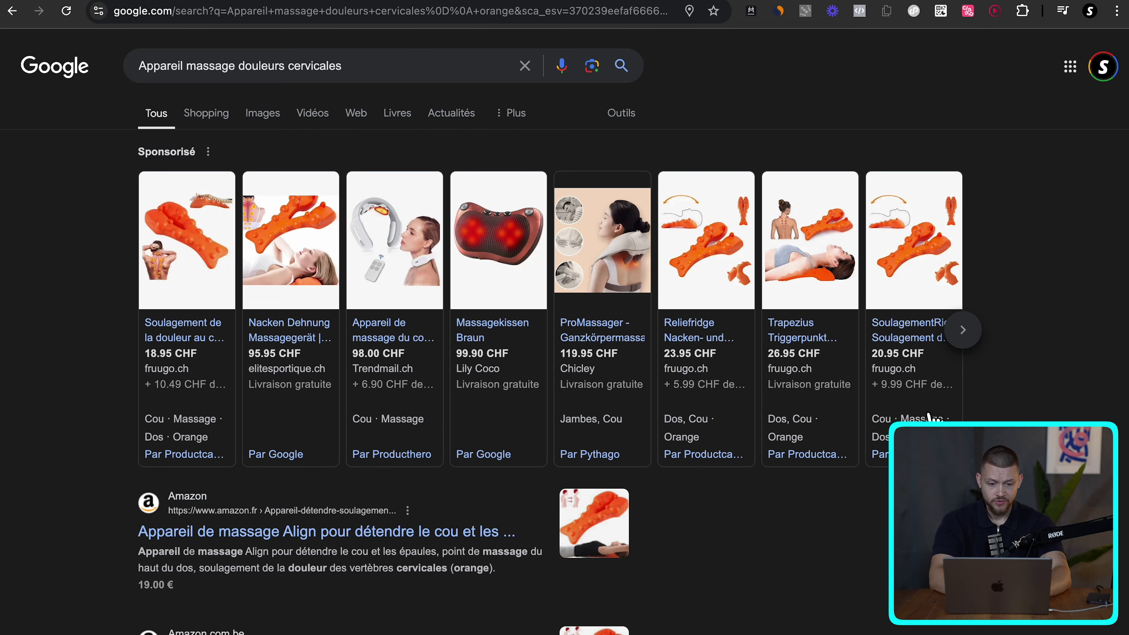
{"action": "scroll", "coordinate": [738, 383], "scroll_direction": "right", "scroll_amount": 3}
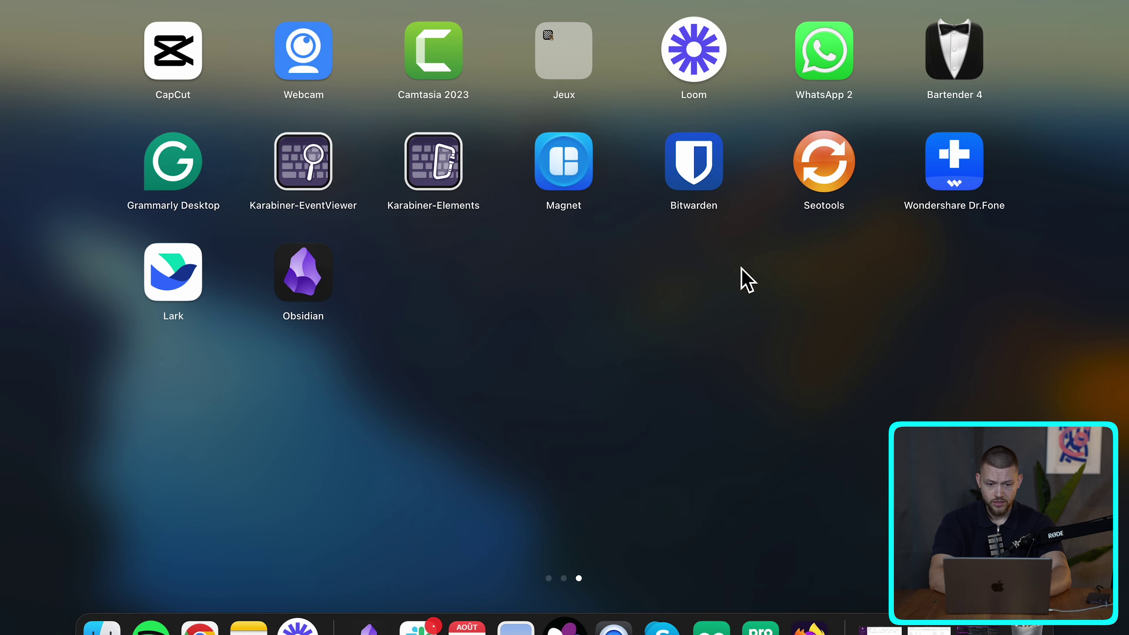
{"action": "scroll", "coordinate": [746, 277], "scroll_direction": "left", "scroll_amount": 3}
{"action": "scroll", "coordinate": [417, 333], "scroll_direction": "left", "scroll_amount": 3}
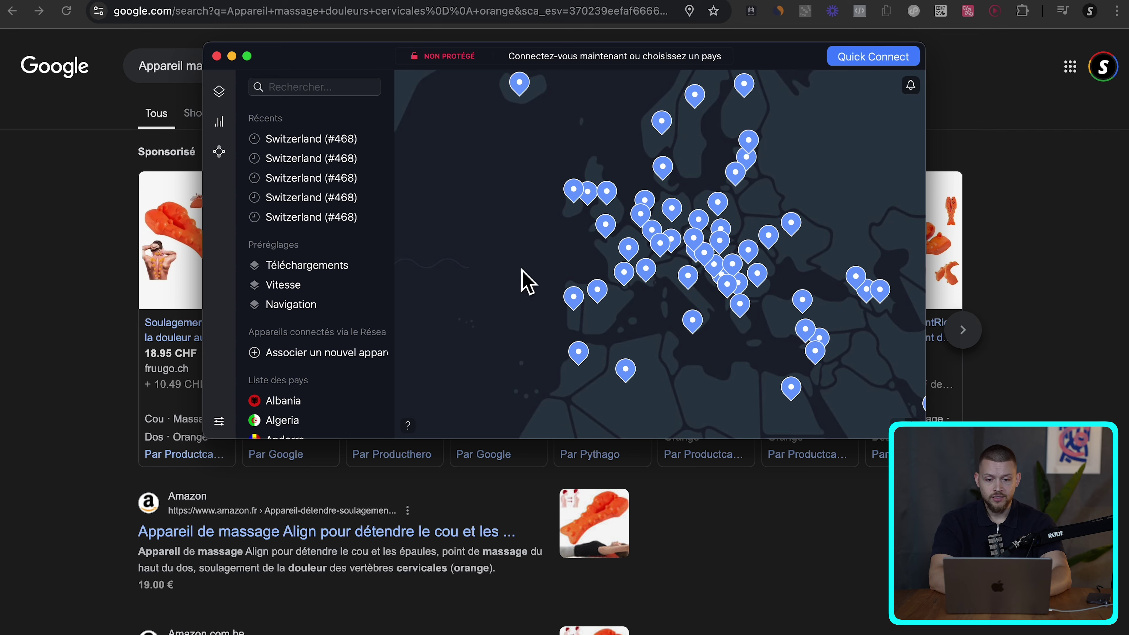
{"action": "left_click_drag", "start_coordinate": [526, 281], "coordinate": [675, 312]}
{"action": "left_click_drag", "start_coordinate": [559, 308], "coordinate": [719, 262]}
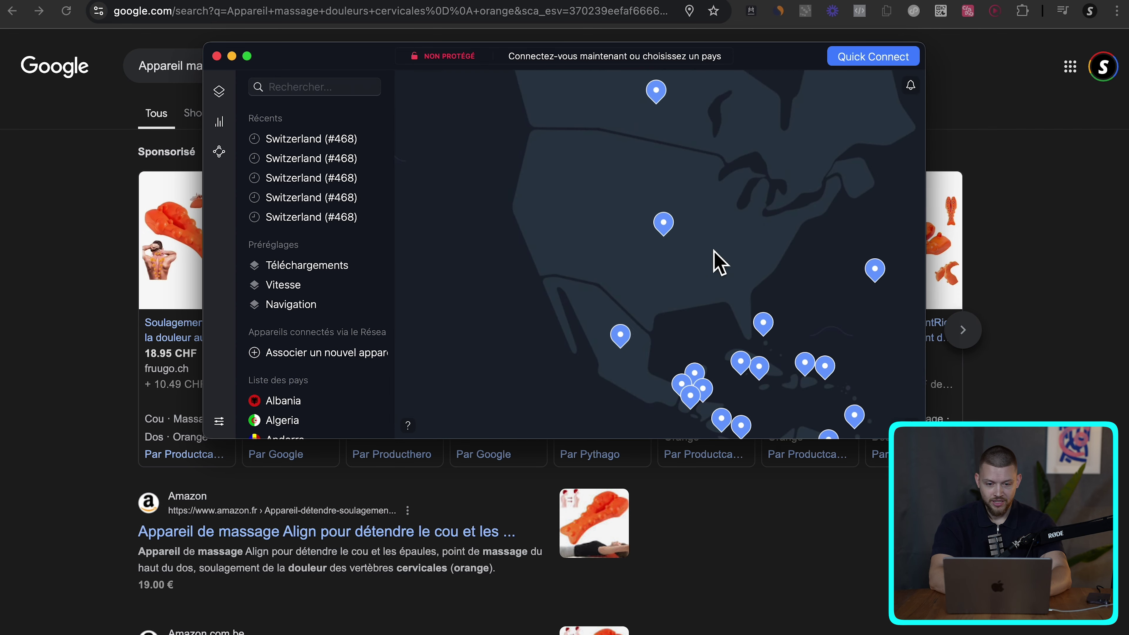
{"action": "left_click", "coordinate": [666, 226]}
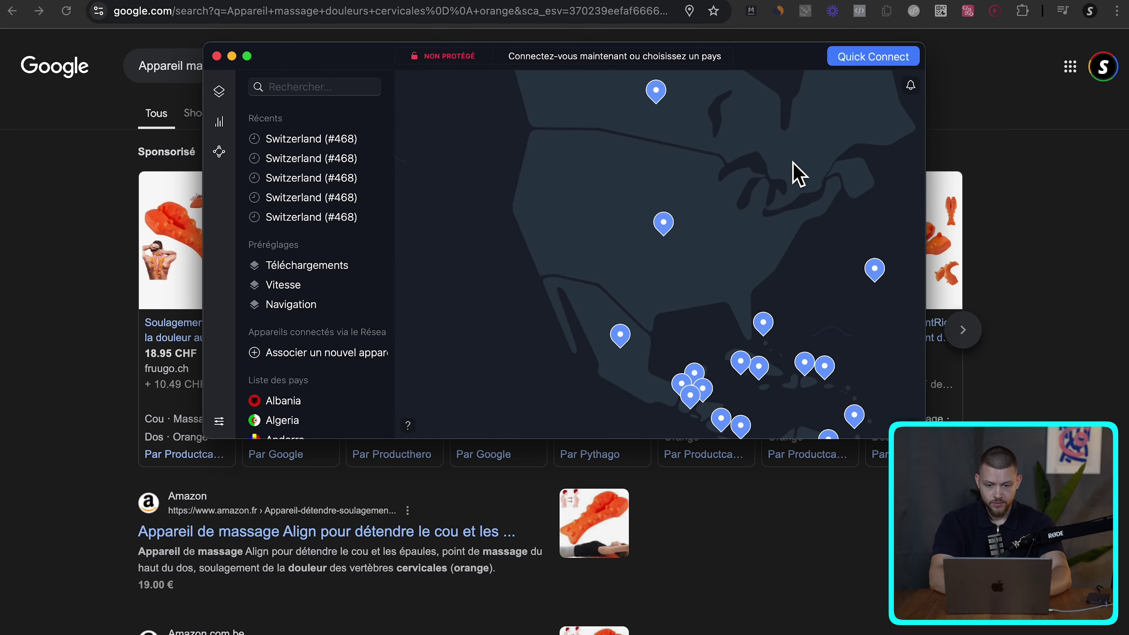
{"action": "left_click", "coordinate": [969, 133]}
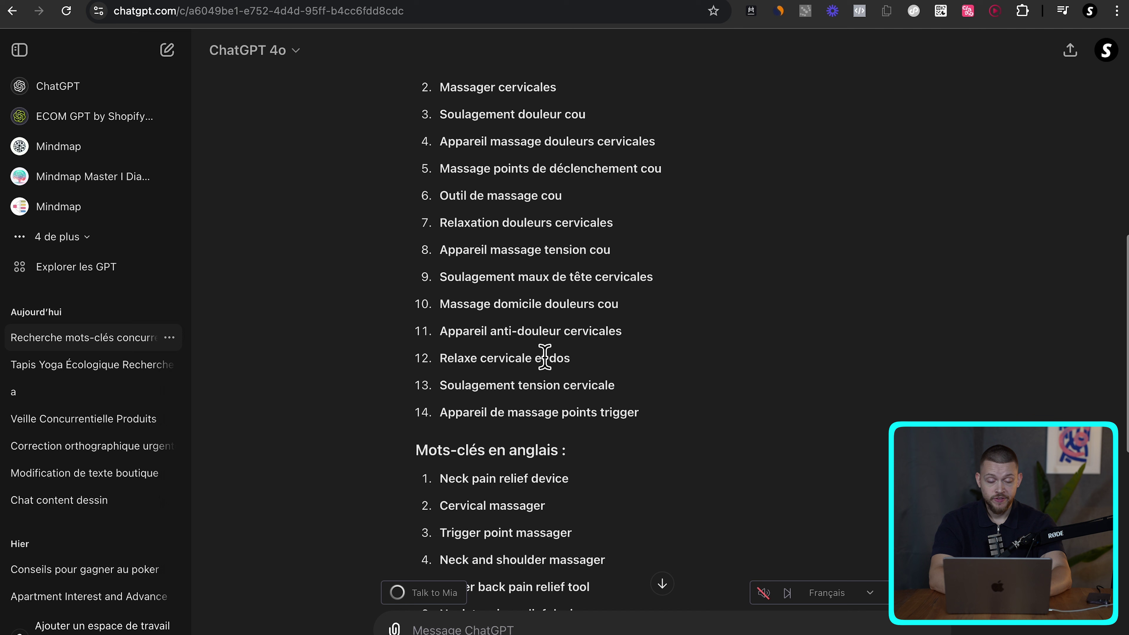
- Copy the first English keyword, "Neck pain relief device", from the ChatGPT keyword list
{"action": "scroll", "coordinate": [547, 360], "scroll_direction": "down", "scroll_amount": 5}
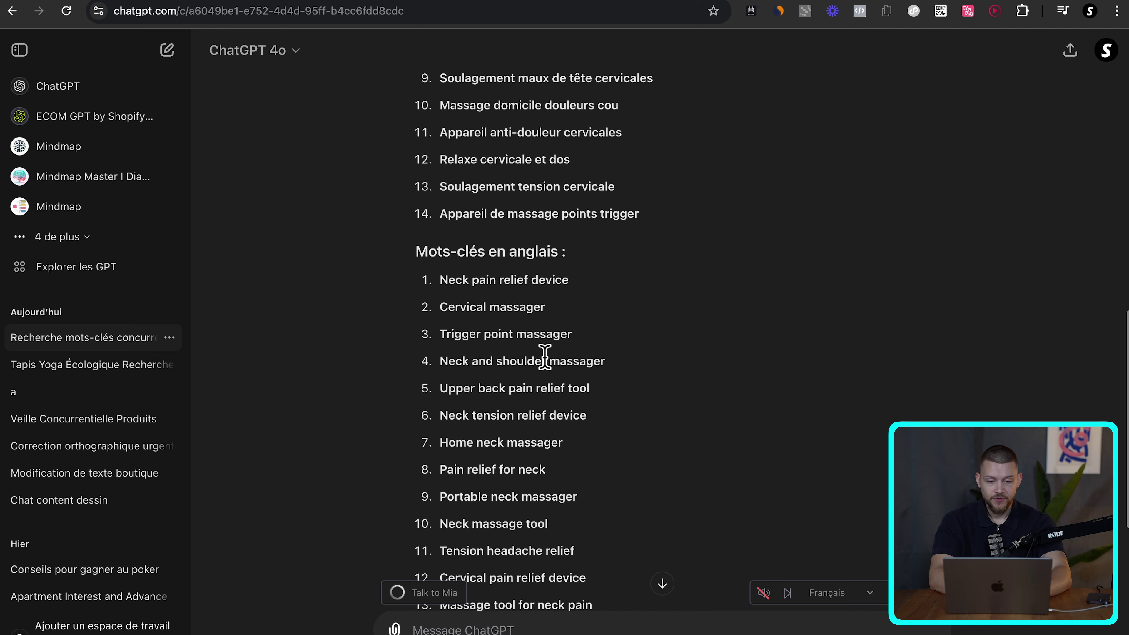
{"action": "scroll", "coordinate": [454, 347], "scroll_direction": "down", "scroll_amount": 1}
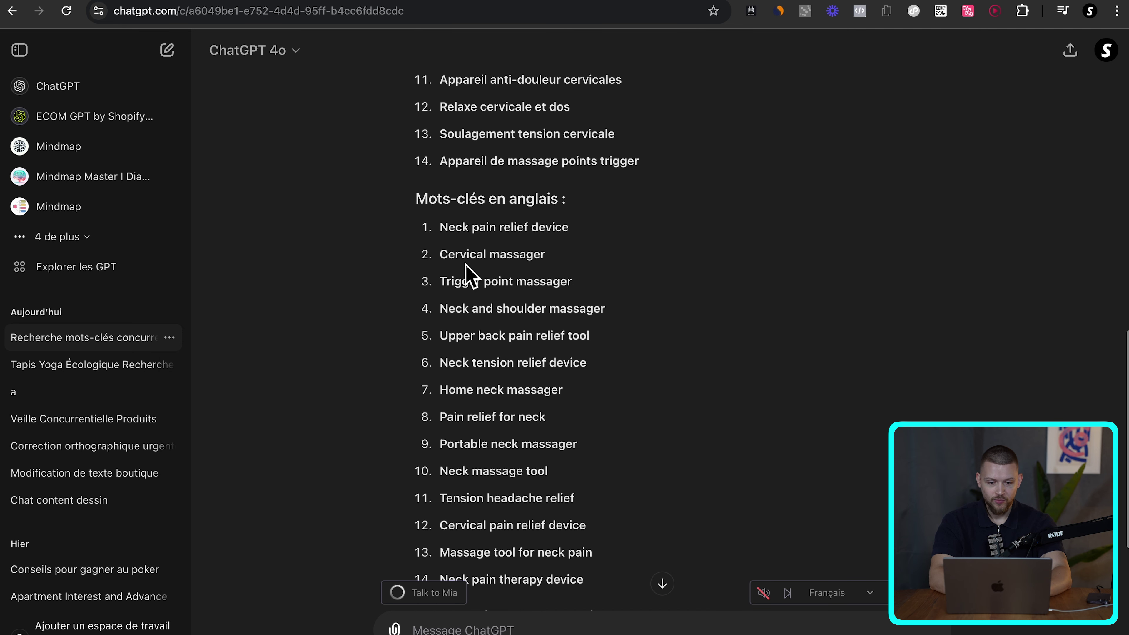
{"action": "left_click_drag", "start_coordinate": [441, 230], "coordinate": [584, 239]}
{"action": "key", "text": "super+c"}
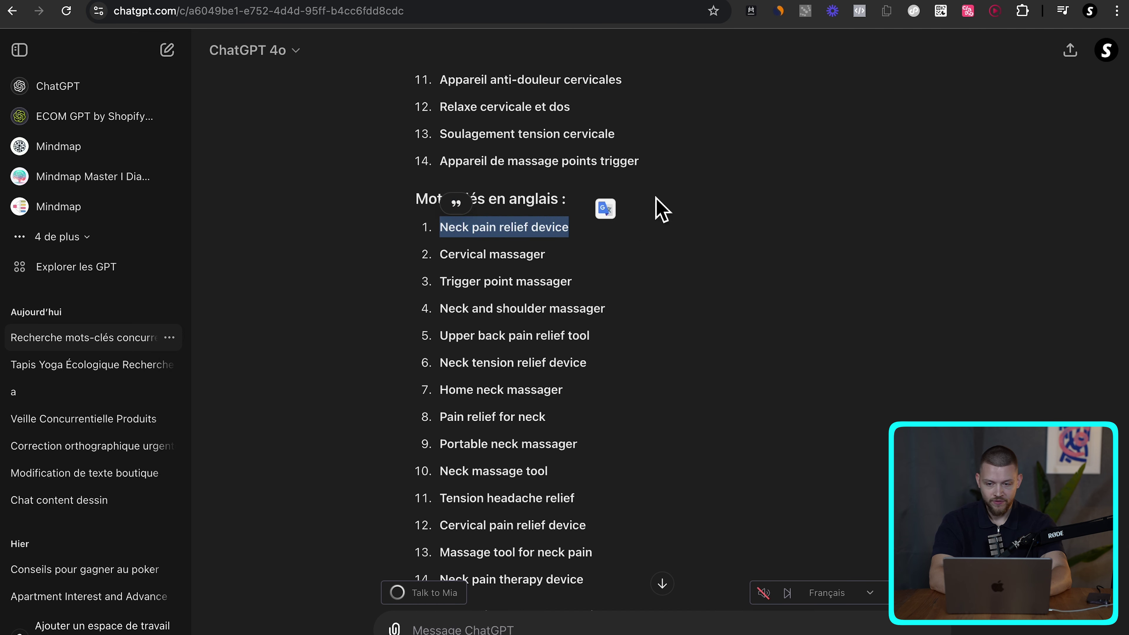
- Open a private browsing window and search Google for "Neck pain relief device"
{"action": "left_click", "coordinate": [1116, 10]}
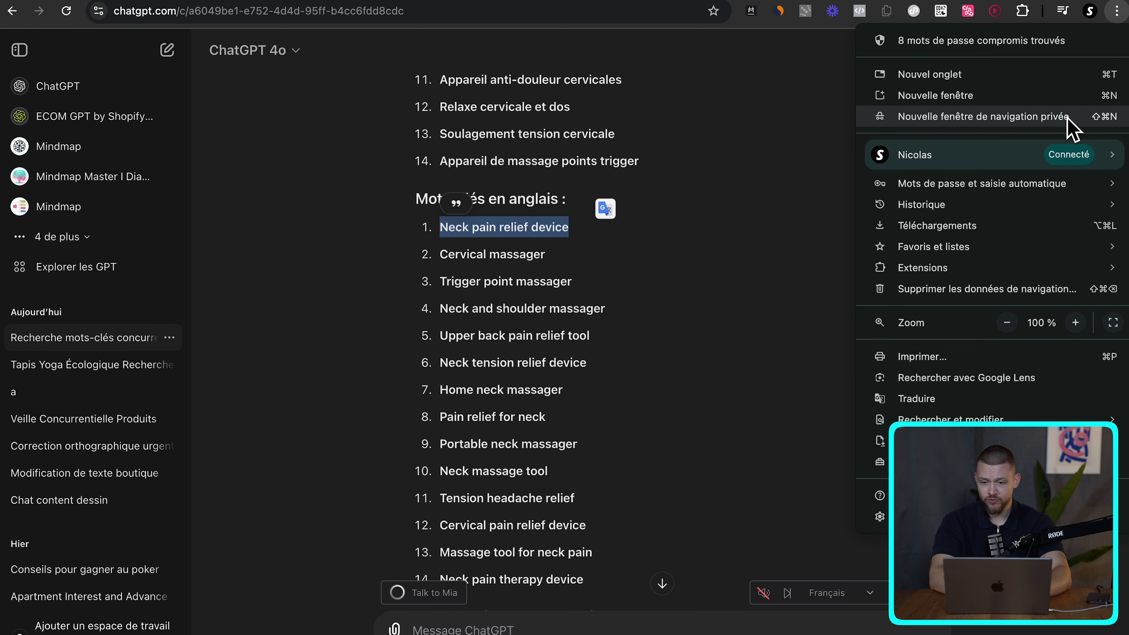
{"action": "left_click", "coordinate": [982, 116]}
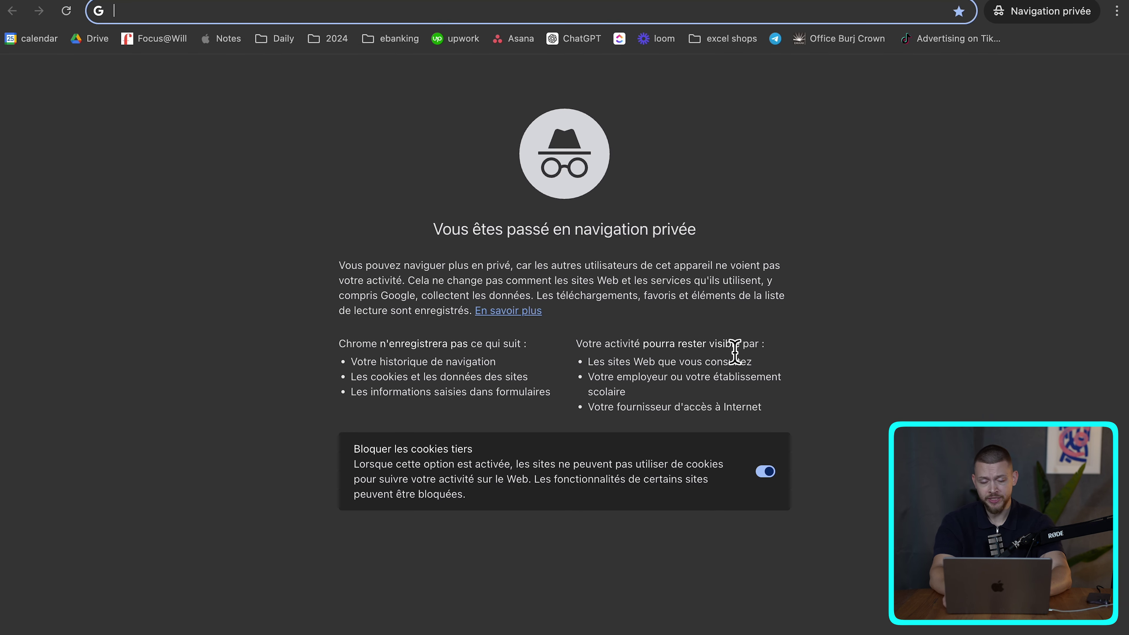
{"action": "key", "text": "super+v"}
{"action": "key", "text": "Return"}
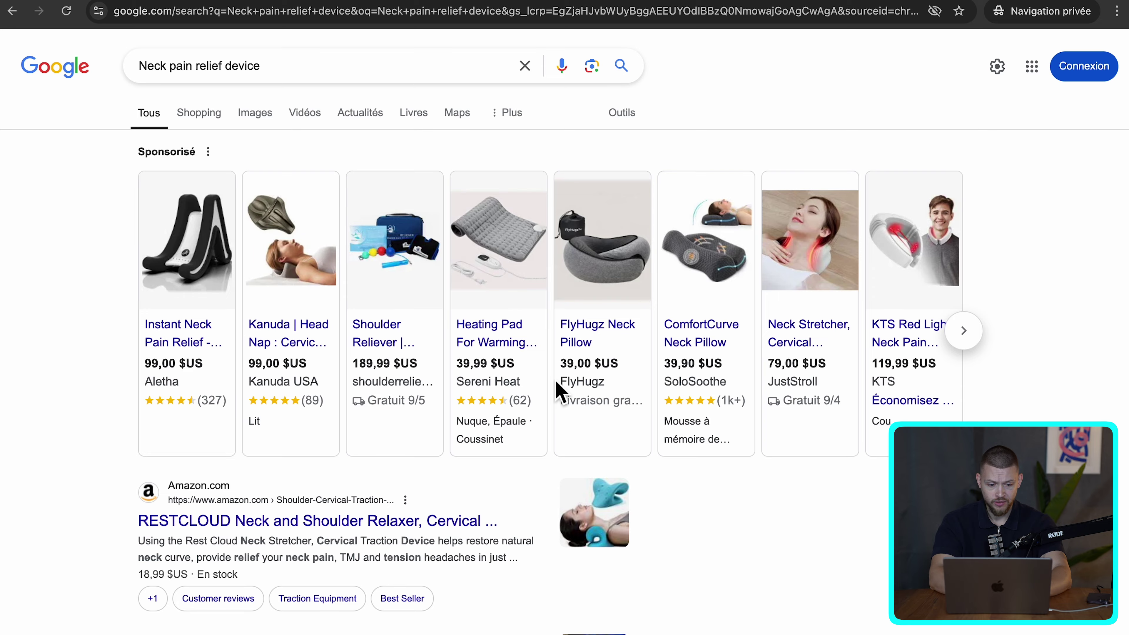
- Look through the search results and all sponsored products for competitors selling the same neck massager
{"action": "scroll", "coordinate": [560, 391], "scroll_direction": "down", "scroll_amount": 7}
{"action": "scroll", "coordinate": [559, 391], "scroll_direction": "up", "scroll_amount": 7}
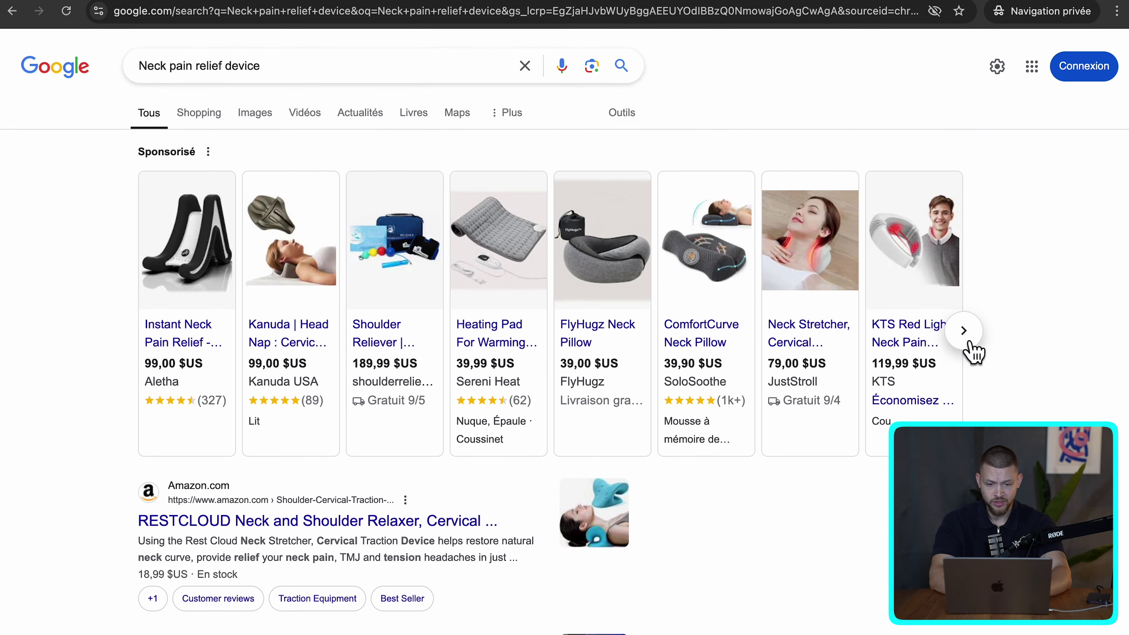
{"action": "left_click", "coordinate": [963, 331]}
{"action": "left_click", "coordinate": [968, 343]}
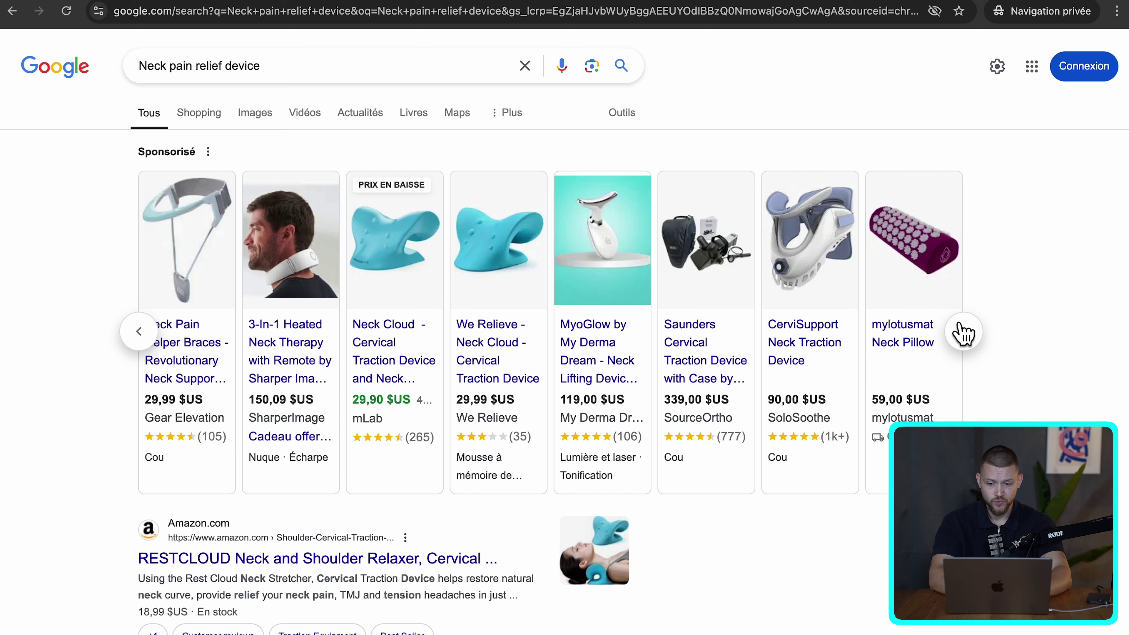
{"action": "left_click", "coordinate": [963, 334]}
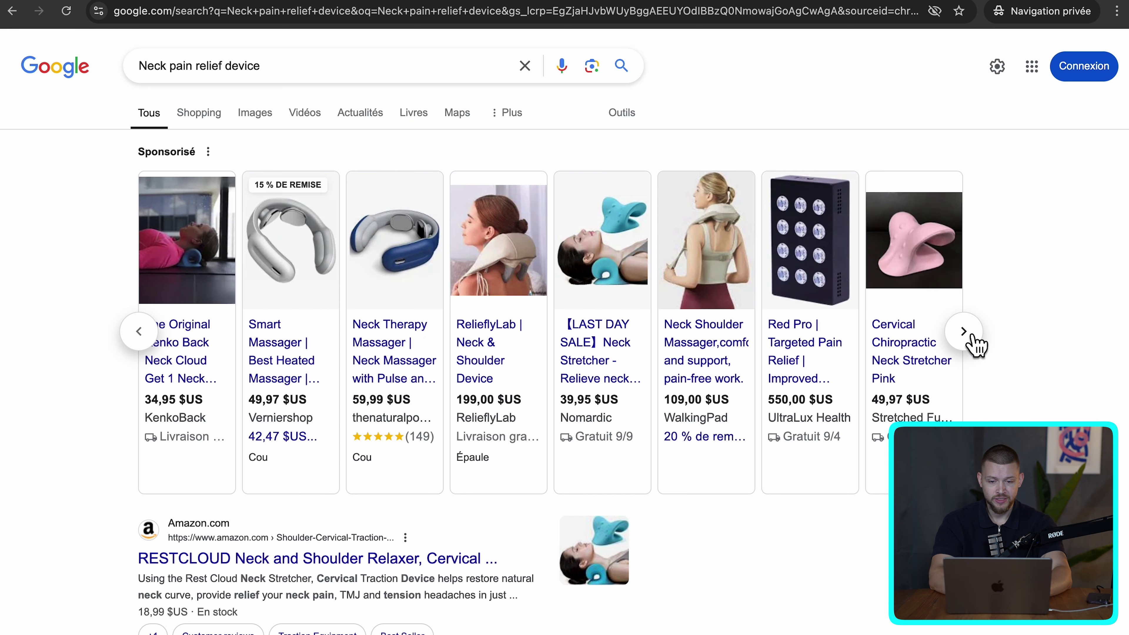
- Refine the Google search to "Neck pain relief device orange"
{"action": "left_click", "coordinate": [323, 76]}
{"action": "type", "text": "orange"}
{"action": "key", "text": "Return"}
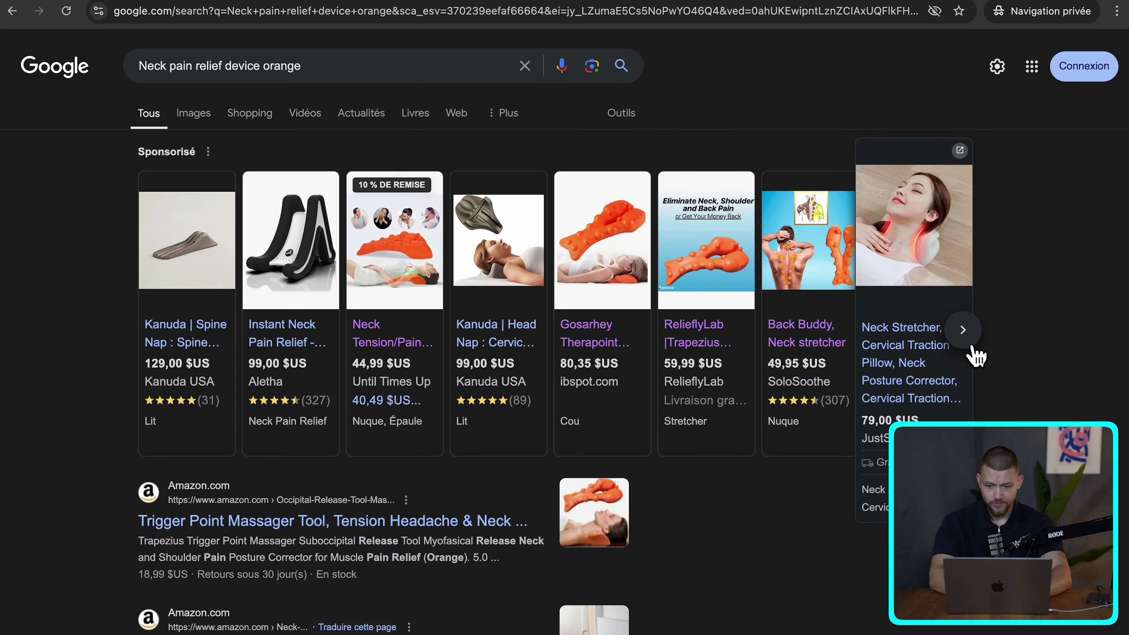
- Browse the sponsored products for the orange neck massager and view the opened Until Times Up product page
{"action": "left_click", "coordinate": [962, 331]}
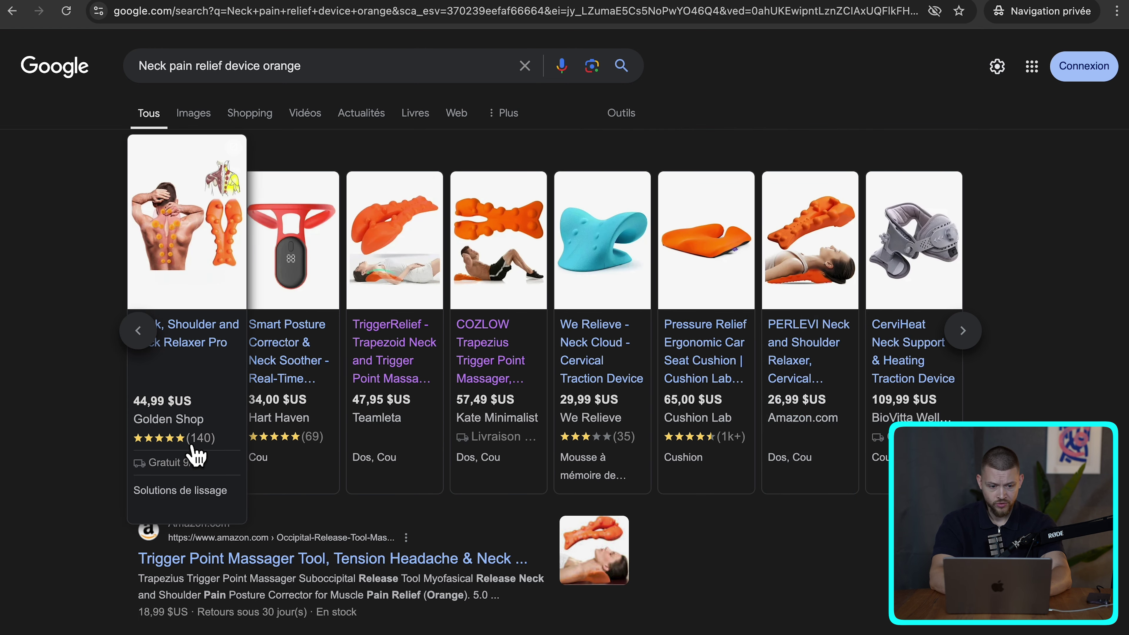
{"action": "left_click", "coordinate": [964, 334]}
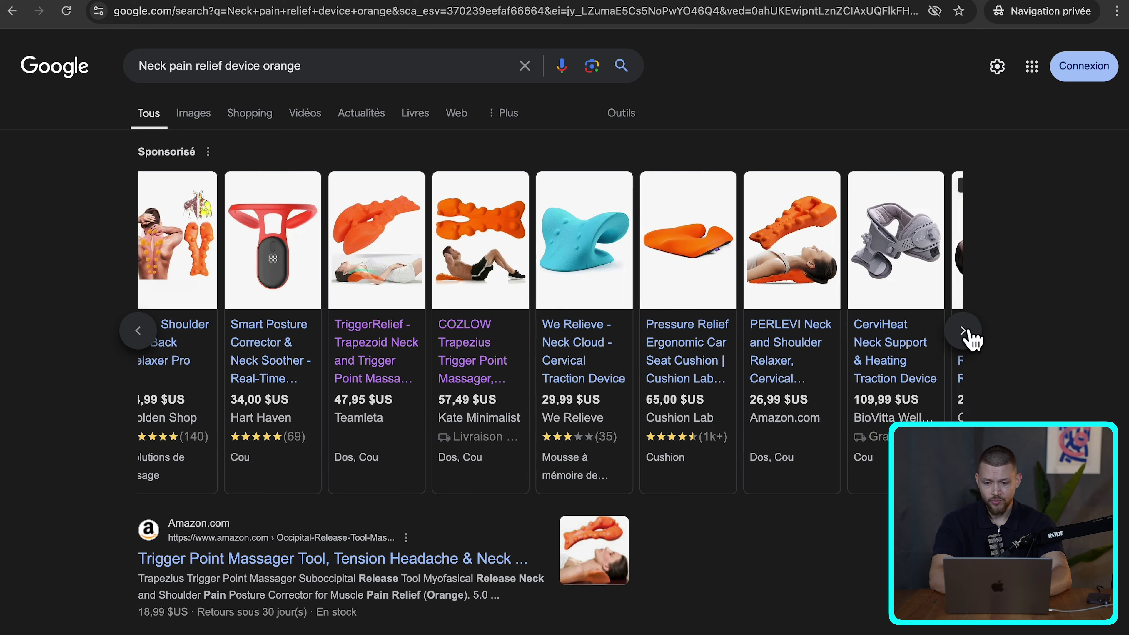
{"action": "left_click", "coordinate": [797, 320]}
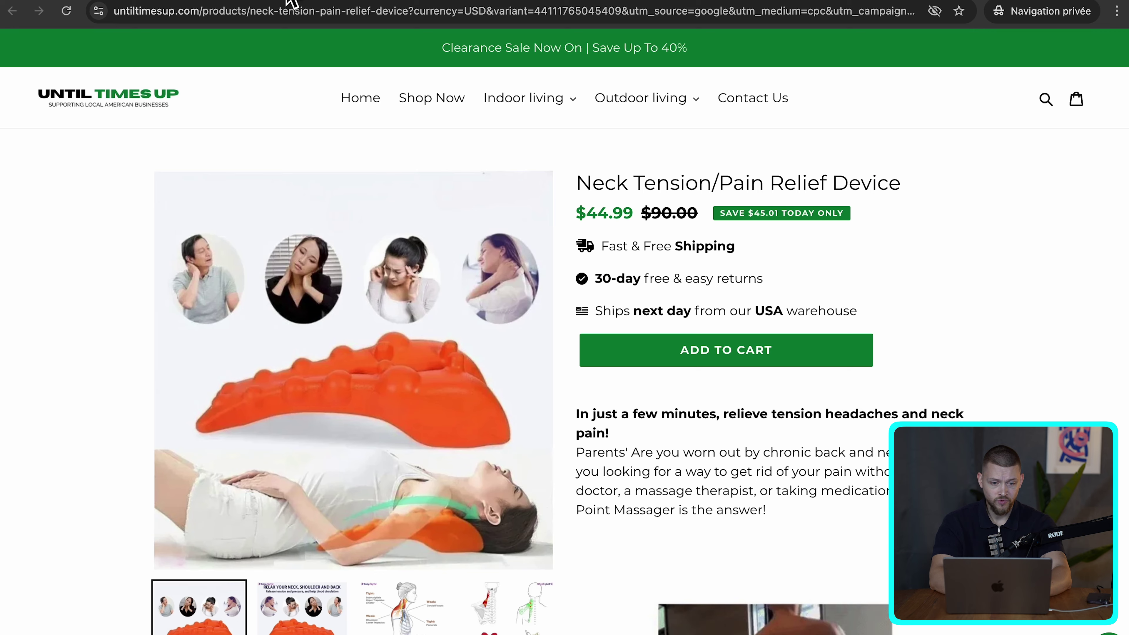
- Examine the Until Times Up page for the Neck Tension/Pain Relief Device, including its offer, images and description
{"action": "scroll", "coordinate": [618, 391], "scroll_direction": "down", "scroll_amount": 15}
{"action": "scroll", "coordinate": [618, 391], "scroll_direction": "up", "scroll_amount": 15}
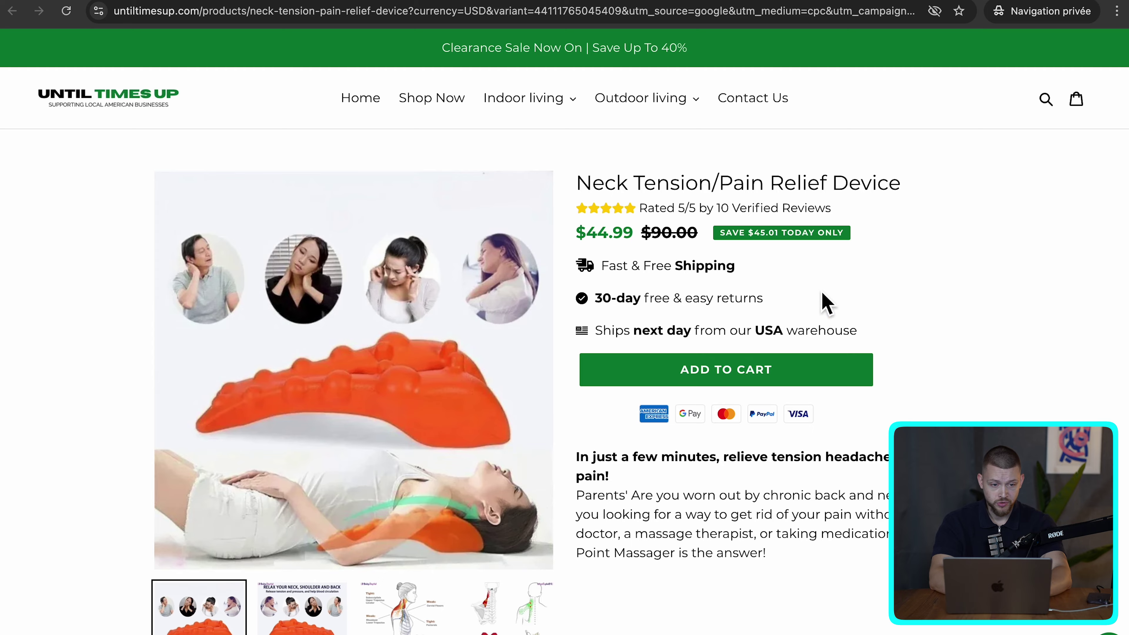
{"action": "scroll", "coordinate": [564, 329], "scroll_direction": "down", "scroll_amount": 10}
{"action": "scroll", "coordinate": [564, 311], "scroll_direction": "down", "scroll_amount": 10}
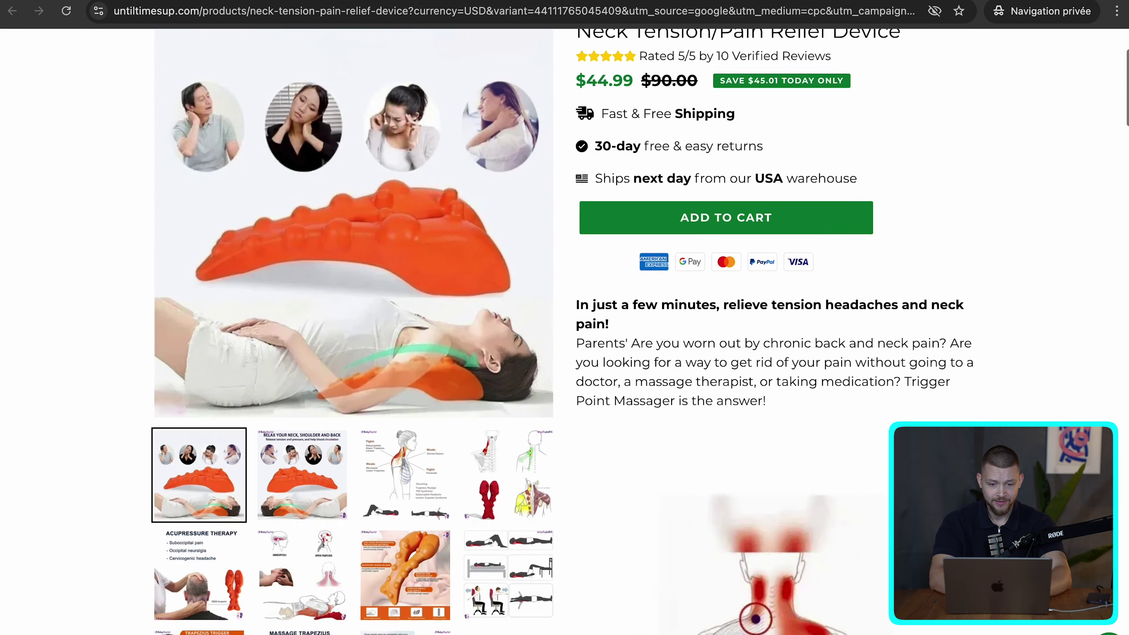
{"action": "scroll", "coordinate": [565, 311], "scroll_direction": "up", "scroll_amount": 9}
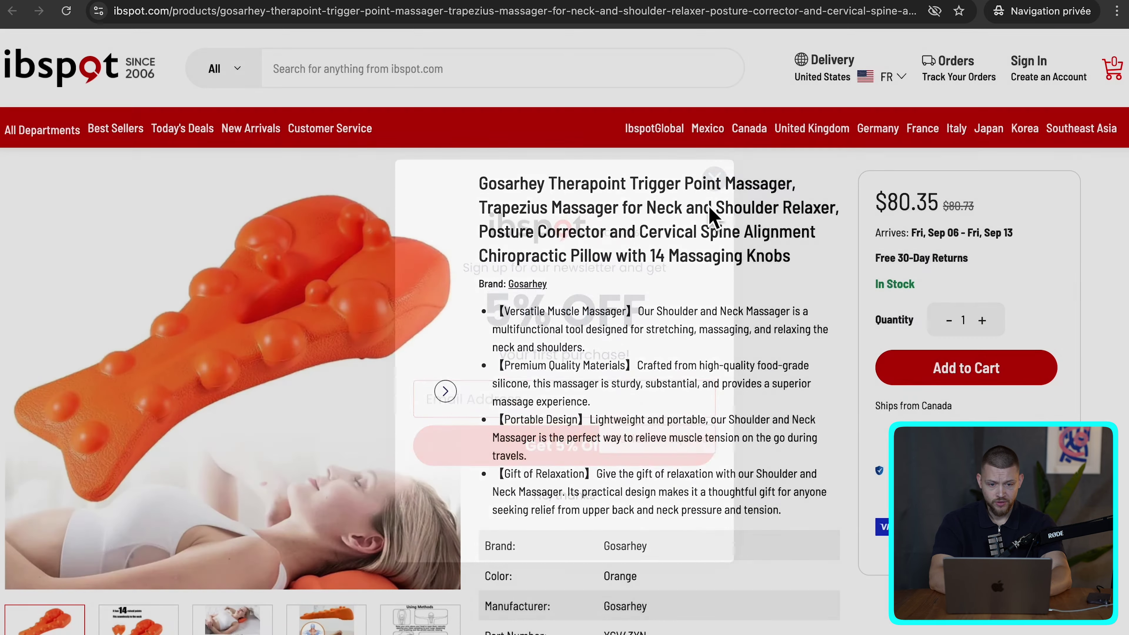
- Review the massager's product pages on ibspot and RelieflyLab, comparing their layout and offer
{"action": "scroll", "coordinate": [637, 398], "scroll_direction": "down", "scroll_amount": 15}
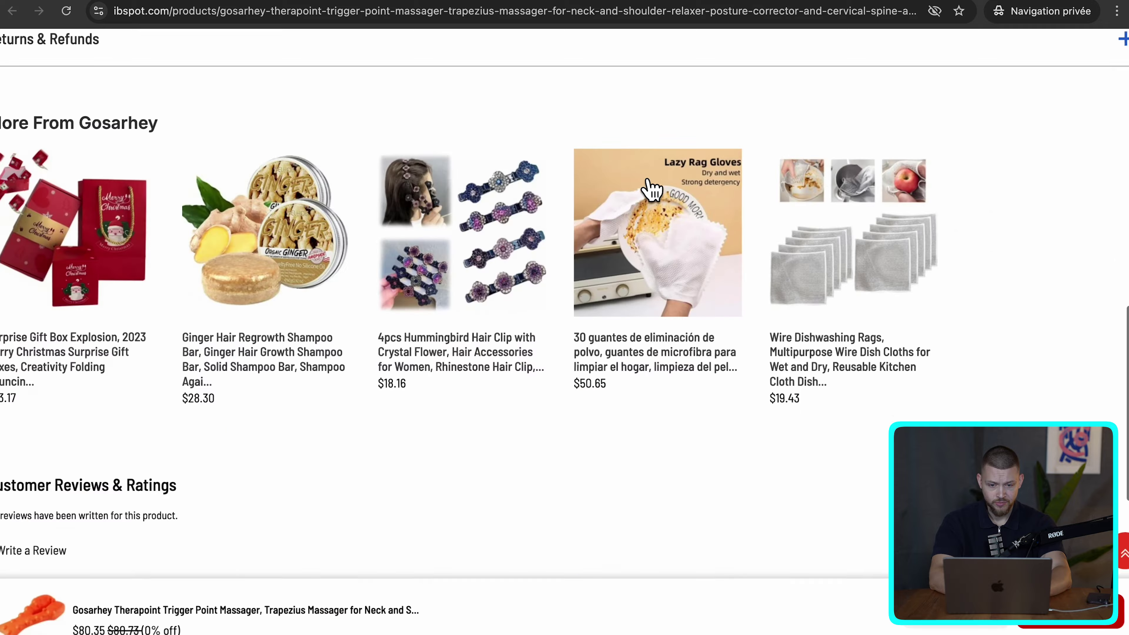
{"action": "scroll", "coordinate": [642, 171], "scroll_direction": "up", "scroll_amount": 15}
{"action": "scroll", "coordinate": [612, 356], "scroll_direction": "down", "scroll_amount": 1}
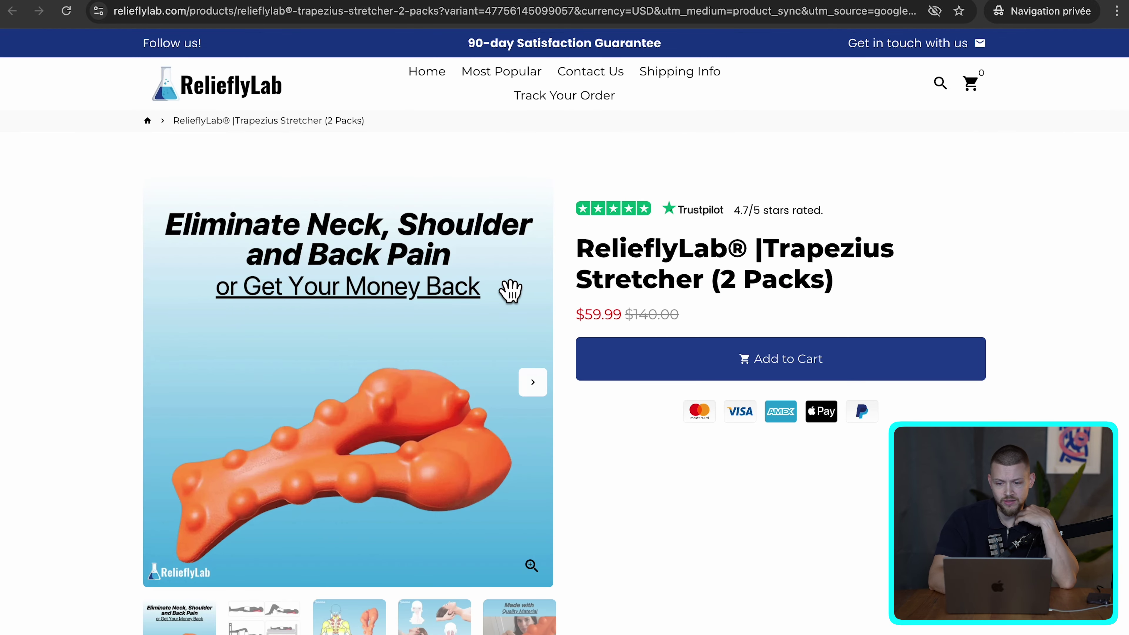
{"action": "scroll", "coordinate": [575, 522], "scroll_direction": "down", "scroll_amount": 10}
{"action": "scroll", "coordinate": [574, 521], "scroll_direction": "up", "scroll_amount": 15}
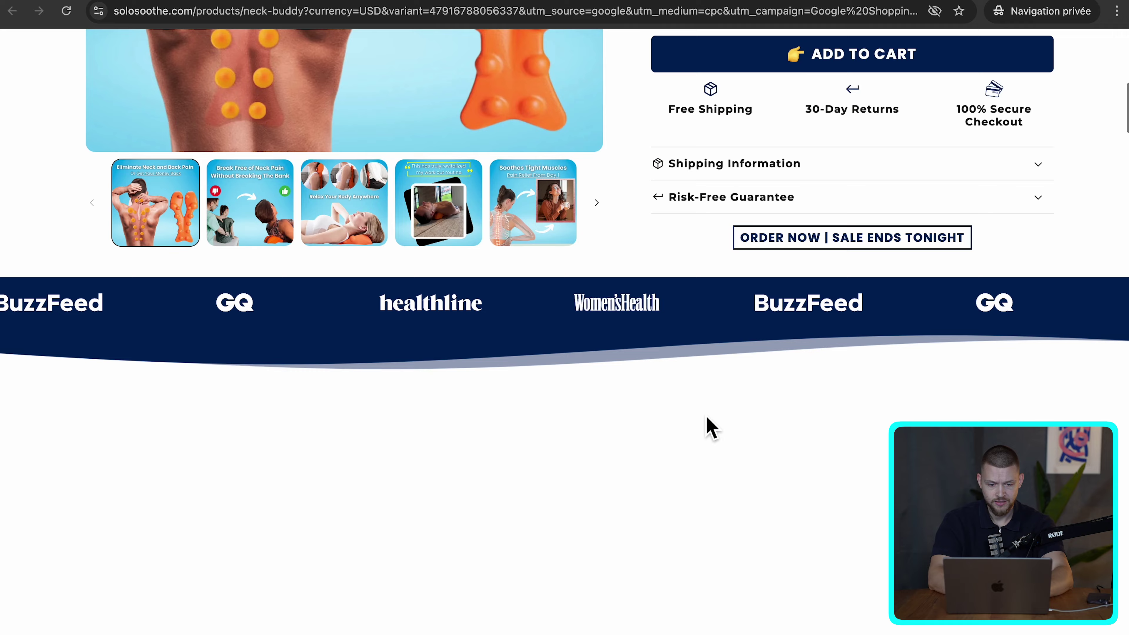
- Review the SoloSoothe Back Buddy product page and open the Kate Minimalist page for the COZLOW massager
{"action": "scroll", "coordinate": [710, 427], "scroll_direction": "down", "scroll_amount": 10}
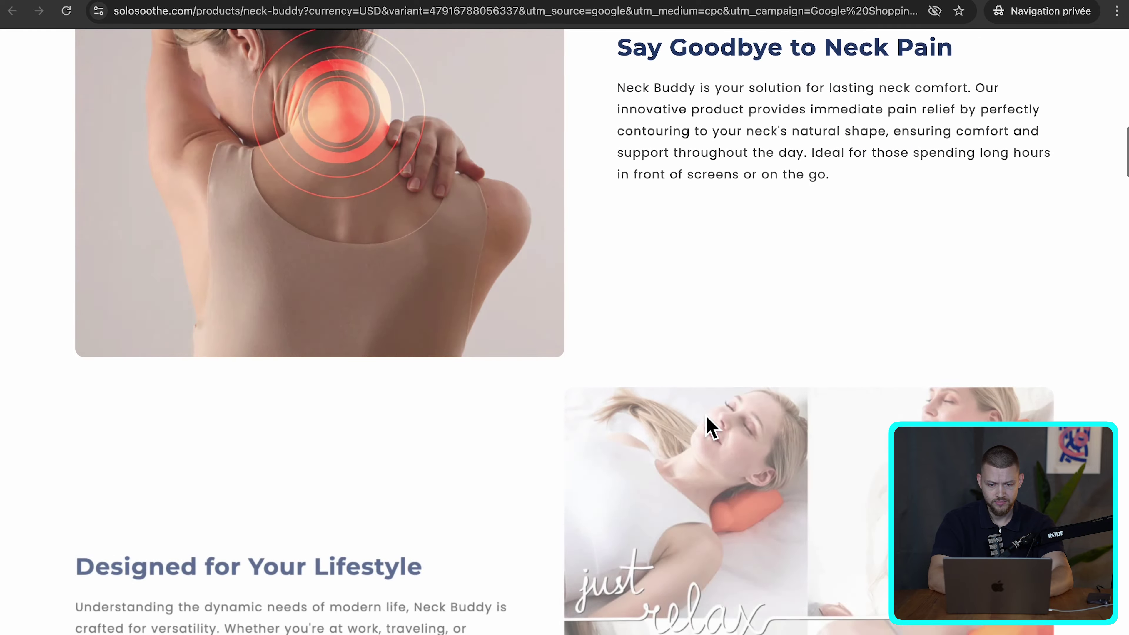
{"action": "scroll", "coordinate": [732, 267], "scroll_direction": "up", "scroll_amount": 15}
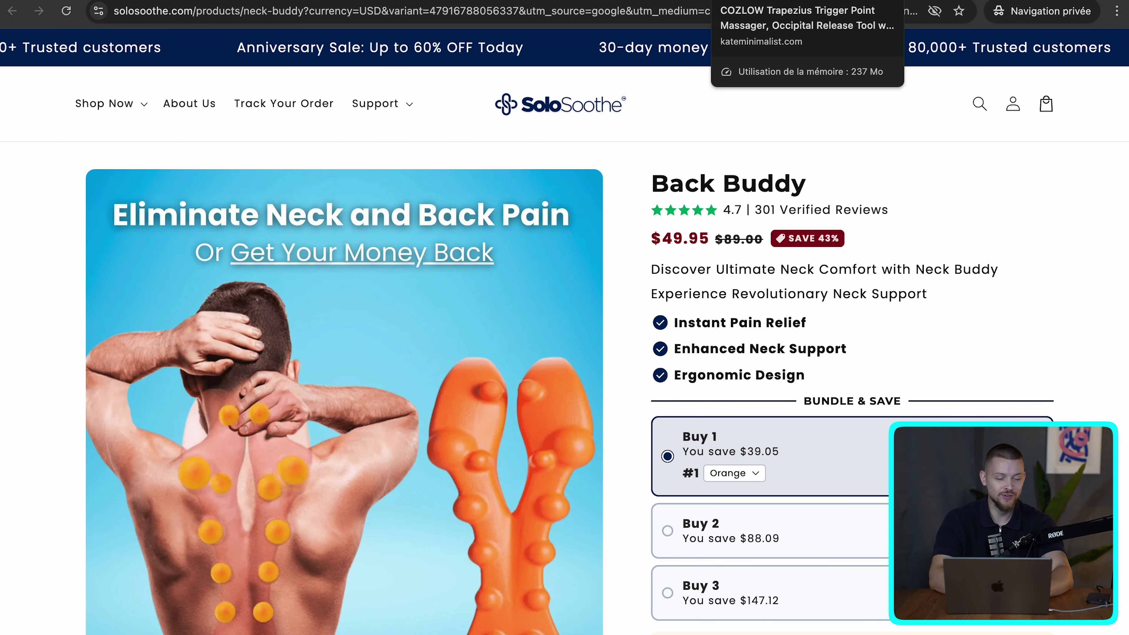
{"action": "left_click", "coordinate": [755, 1]}
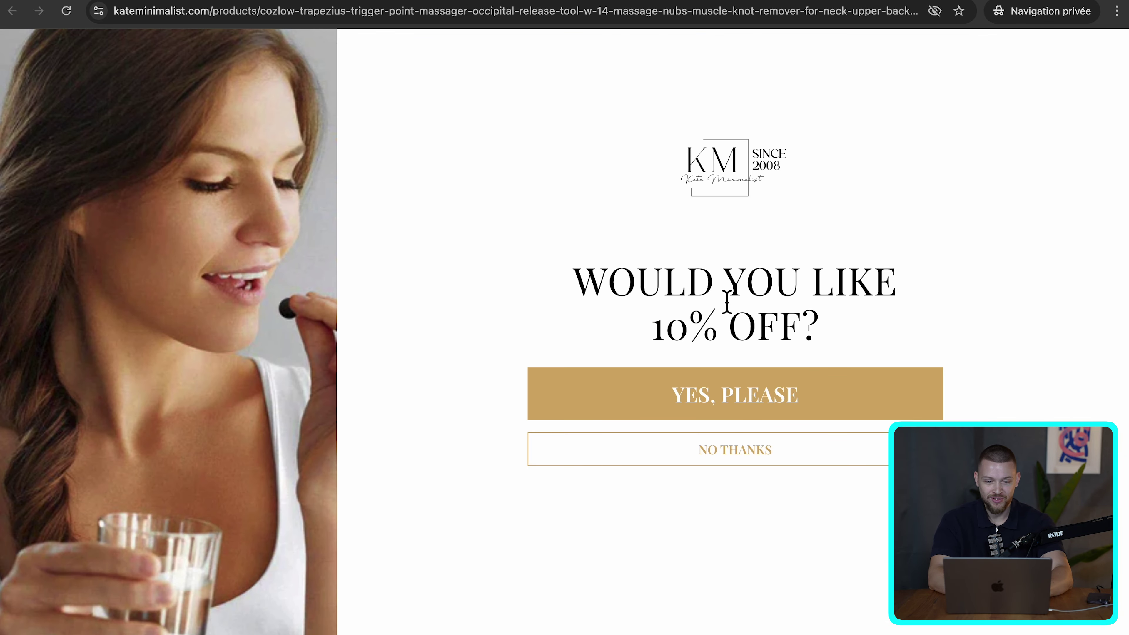
- Examine the Toprelief page for the TriggerRelief massager from the offer down to the selling points and customer reviews
{"action": "key", "text": "ctrl+Tab"}
{"action": "scroll", "coordinate": [784, 283], "scroll_direction": "down", "scroll_amount": 10}
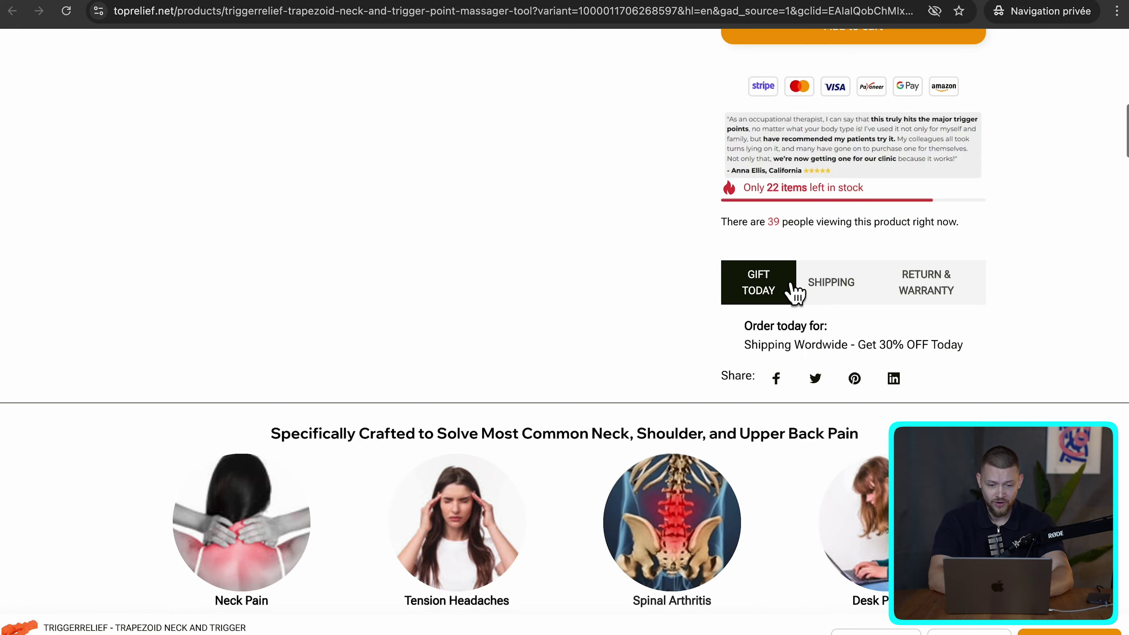
{"action": "scroll", "coordinate": [785, 283], "scroll_direction": "up", "scroll_amount": 10}
{"action": "scroll", "coordinate": [784, 282], "scroll_direction": "down", "scroll_amount": 15}
{"action": "scroll", "coordinate": [784, 282], "scroll_direction": "down", "scroll_amount": 20}
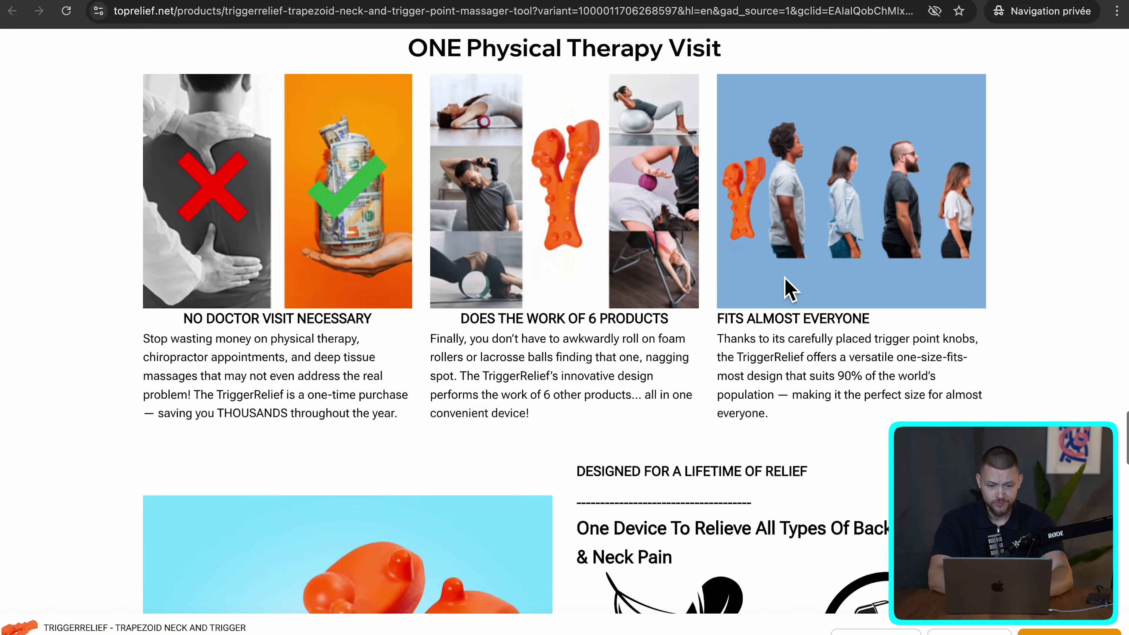
{"action": "scroll", "coordinate": [632, 346], "scroll_direction": "up", "scroll_amount": 8}
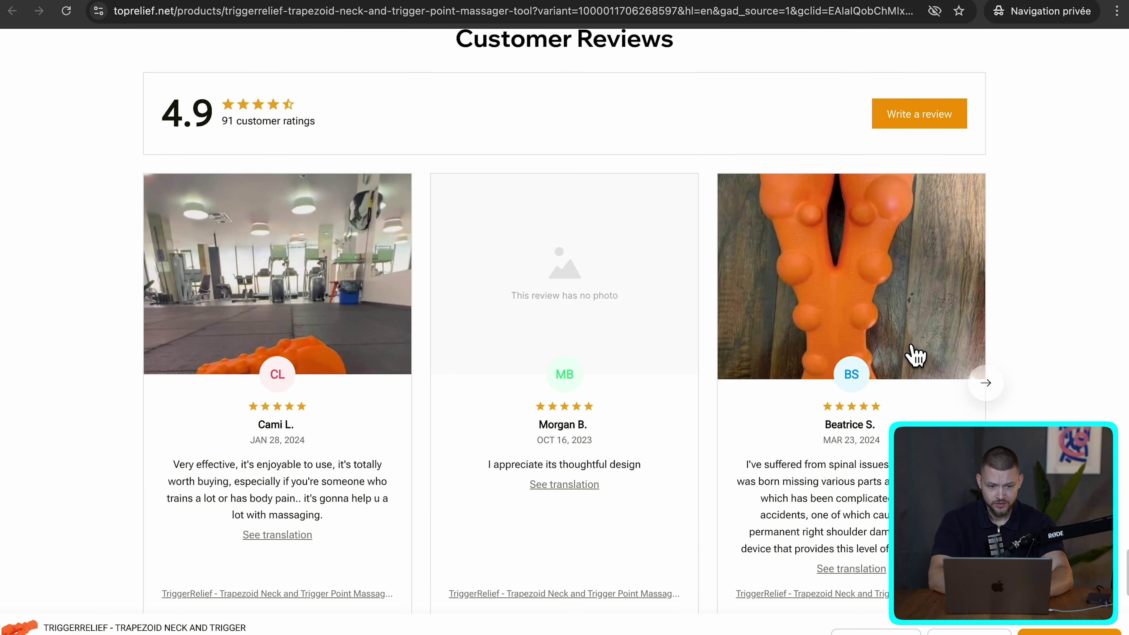
{"action": "scroll", "coordinate": [909, 351], "scroll_direction": "up", "scroll_amount": 20}
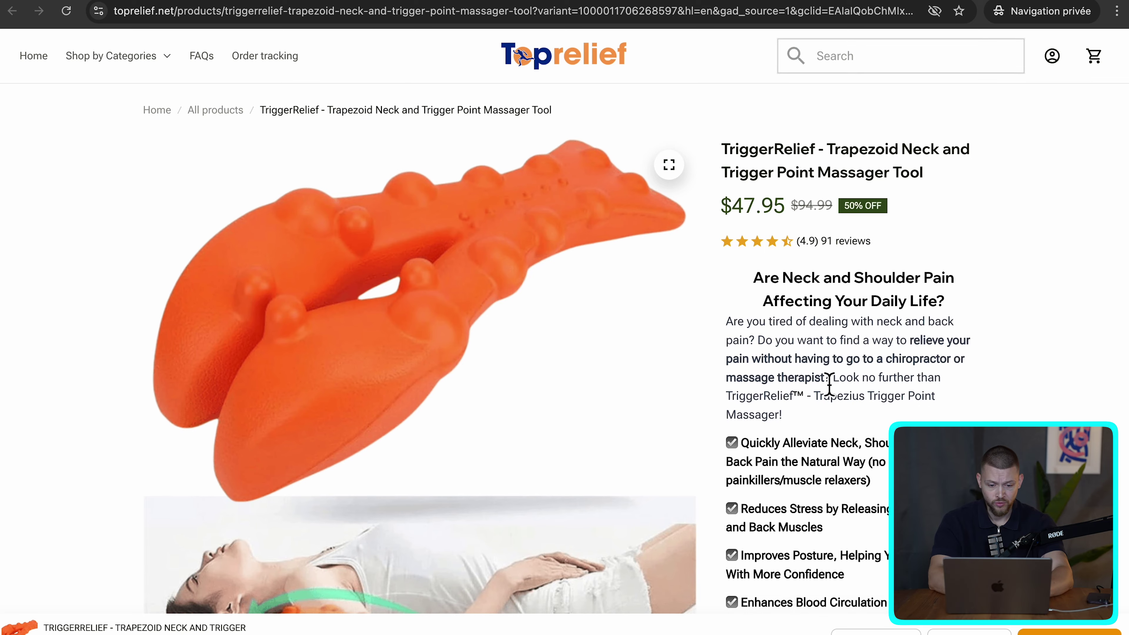
{"action": "scroll", "coordinate": [822, 384], "scroll_direction": "down", "scroll_amount": 7}
{"action": "scroll", "coordinate": [822, 384], "scroll_direction": "up", "scroll_amount": 7}
- Go back through the opened competitor shops to the Google results for "Neck pain relief device orange"
{"action": "left_click", "coordinate": [704, 1]}
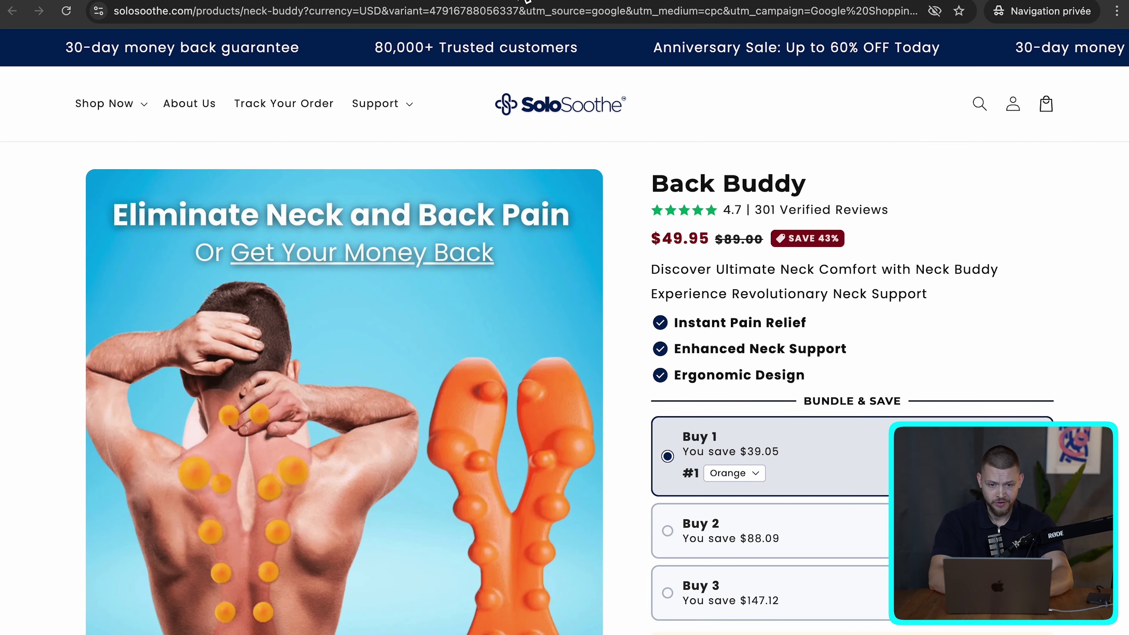
{"action": "left_click", "coordinate": [506, 1]}
{"action": "left_click", "coordinate": [364, 1]}
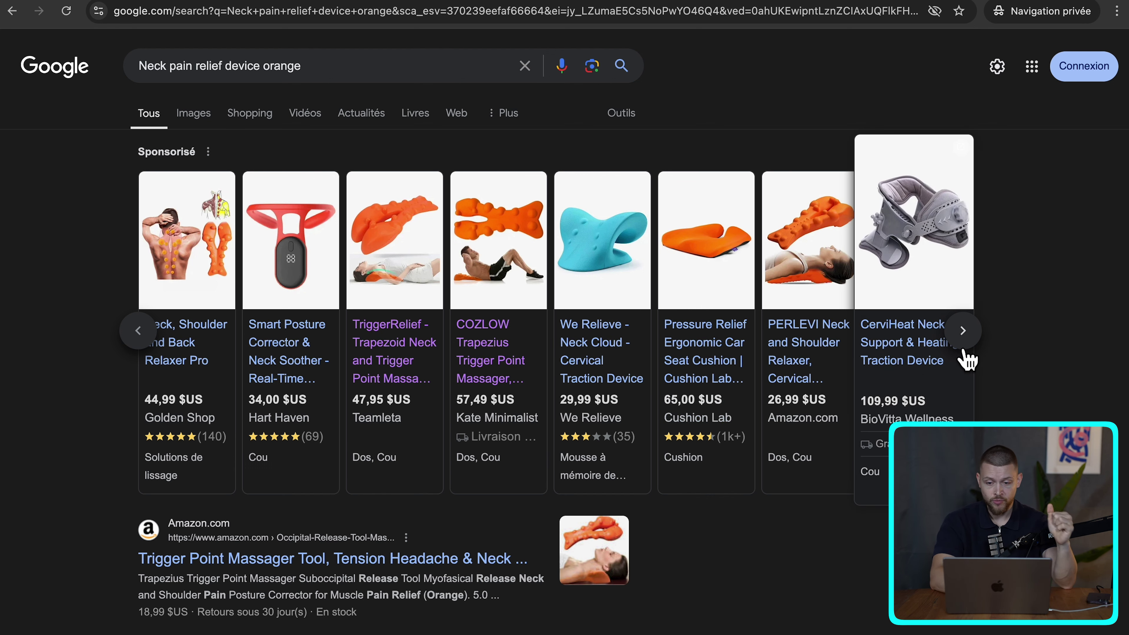
- Look through the remaining sponsored results for "Neck pain relief device orange" and RelieflyLab's best sellers collection
{"action": "left_click", "coordinate": [962, 330]}
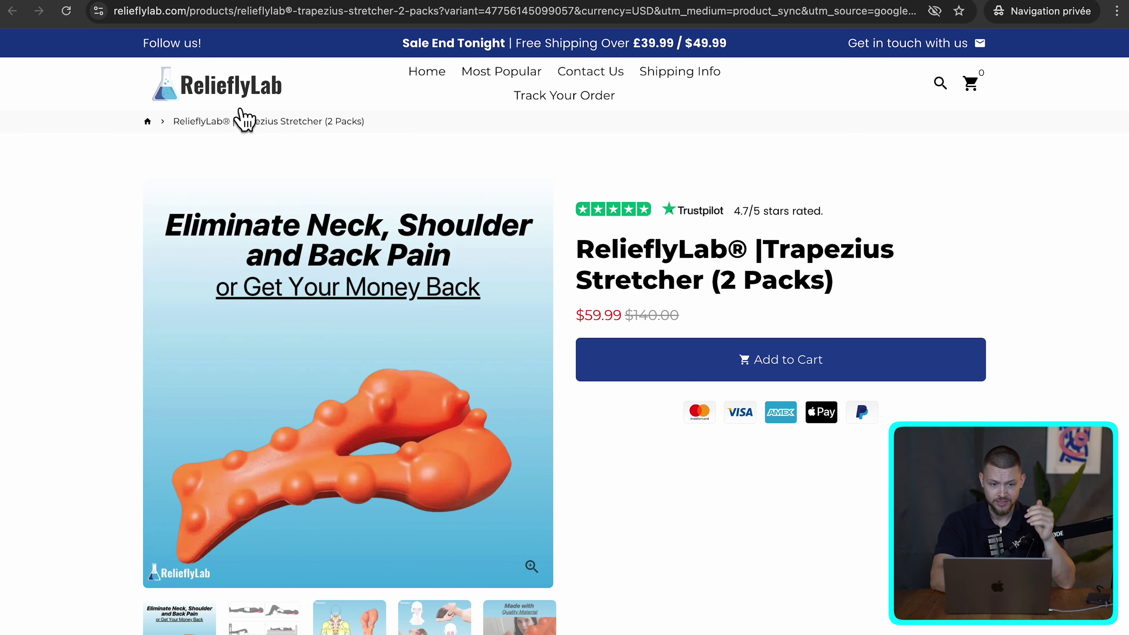
{"action": "left_click", "coordinate": [500, 88]}
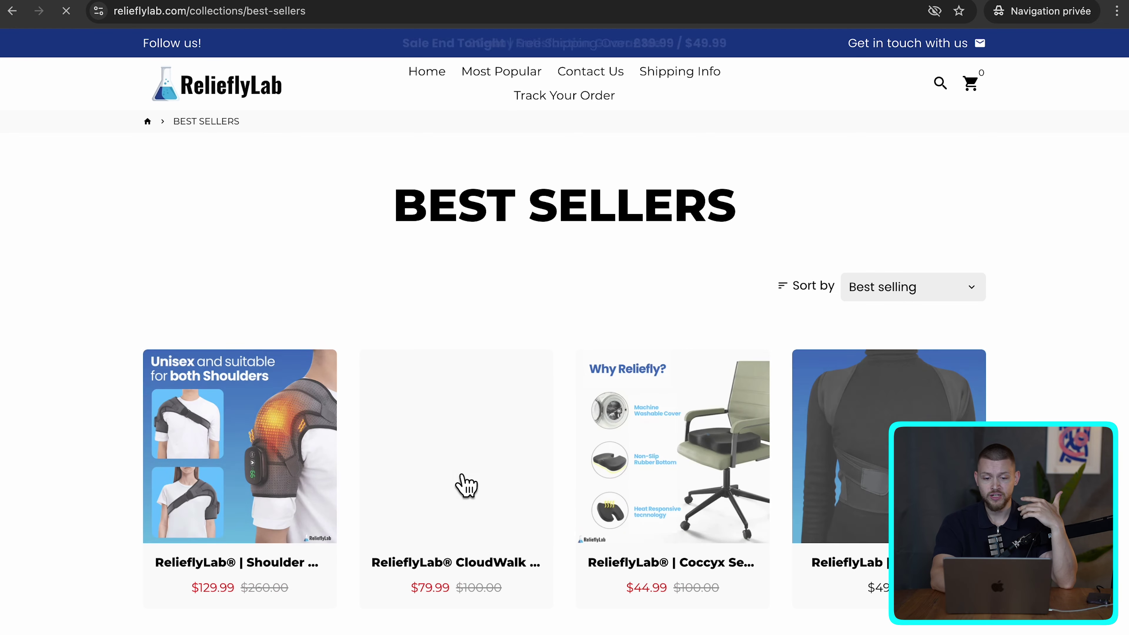
{"action": "scroll", "coordinate": [120, 472], "scroll_direction": "down", "scroll_amount": 10}
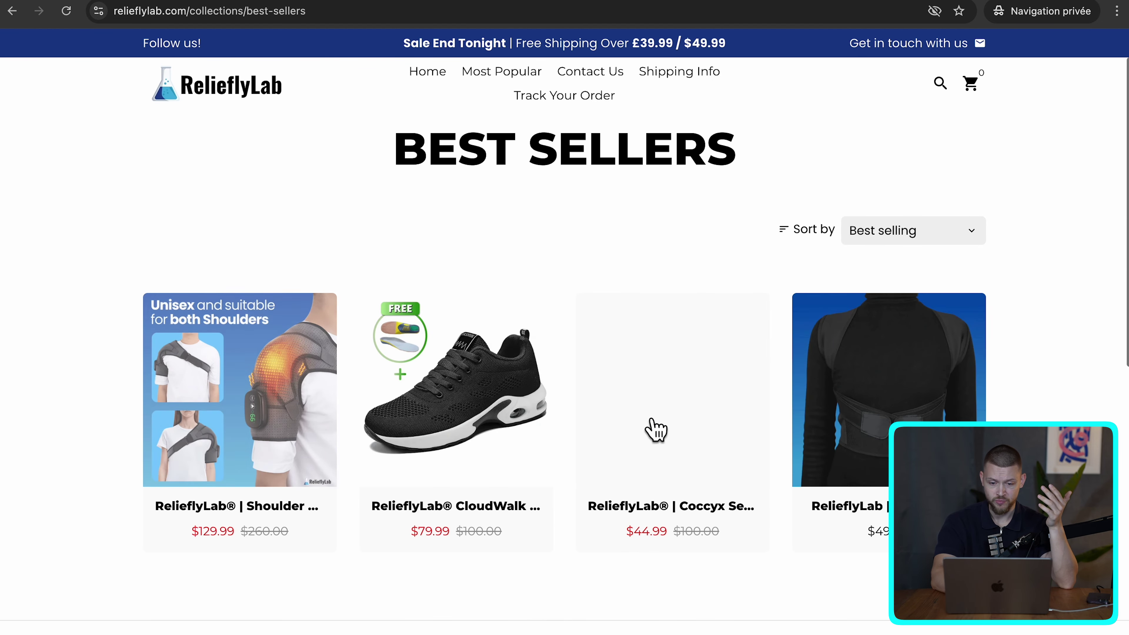
{"action": "left_click", "coordinate": [12, 10]}
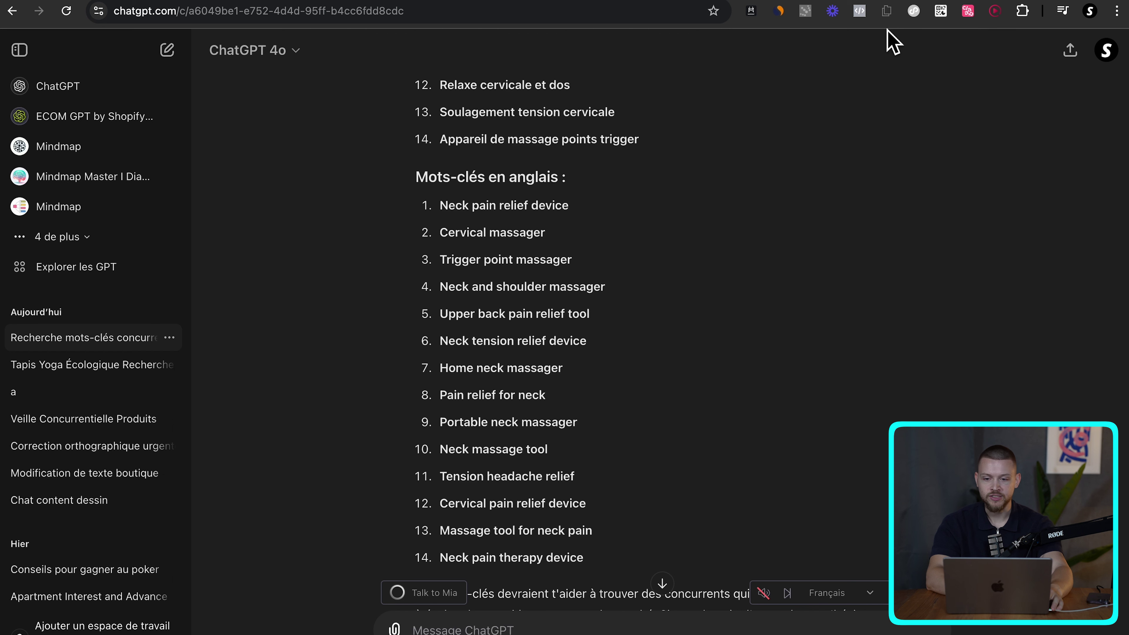
- Copy the links of all 12 tabs in the window and paste them into the sourcing spreadsheet from cell K63
{"action": "left_click", "coordinate": [887, 13]}
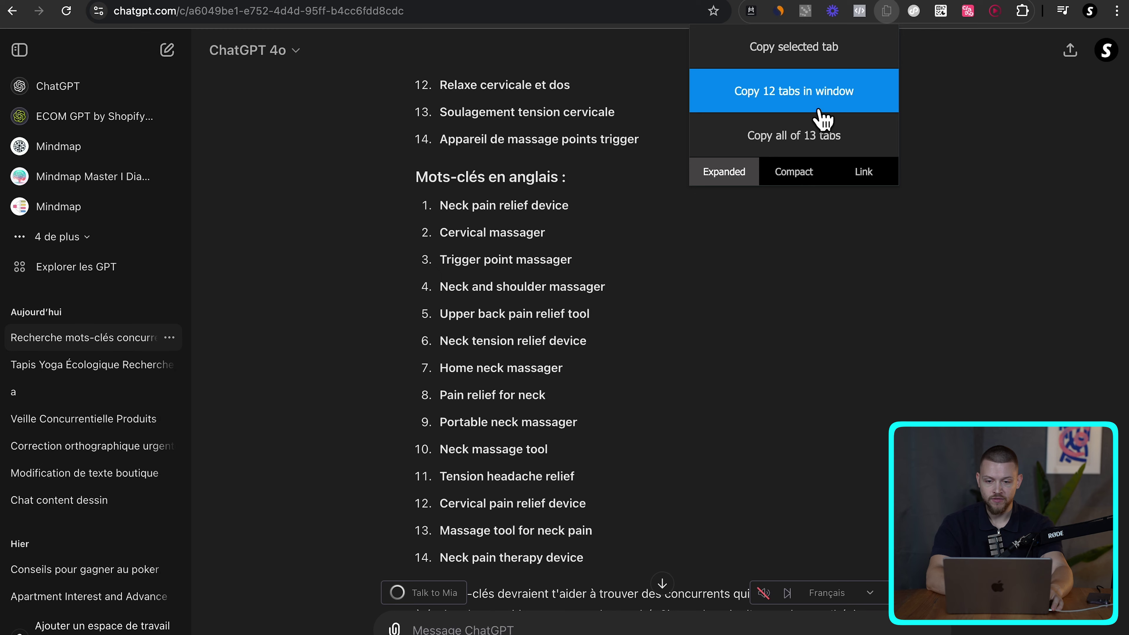
{"action": "left_click", "coordinate": [763, 111]}
{"action": "key", "text": "ctrl+Tab"}
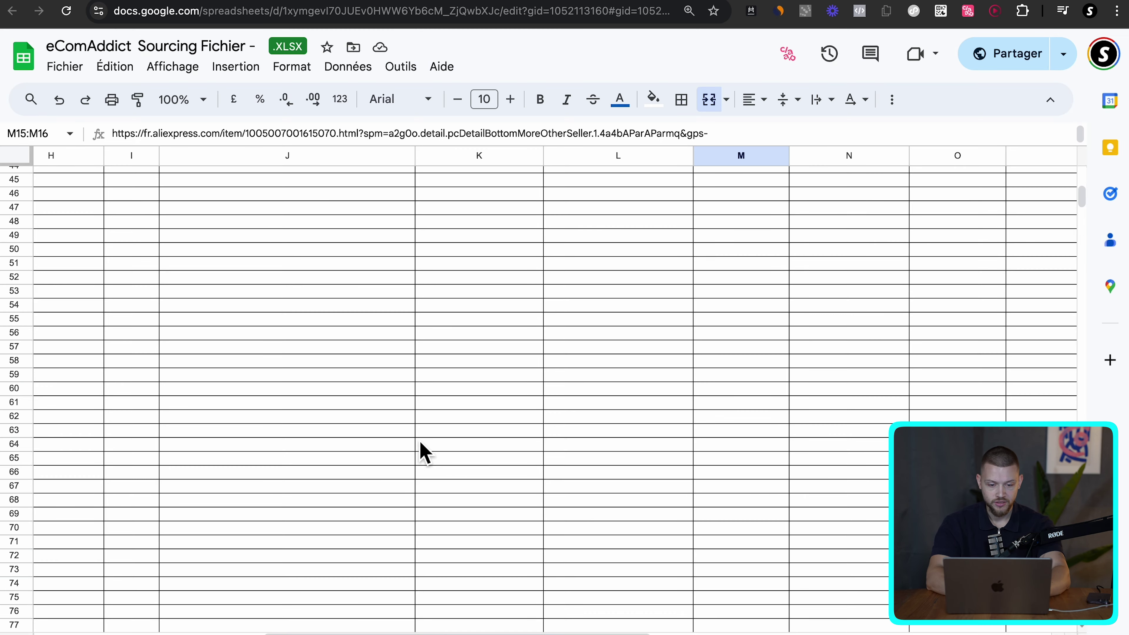
{"action": "left_click", "coordinate": [426, 429]}
{"action": "key", "text": "super+v"}
{"action": "scroll", "coordinate": [423, 451], "scroll_direction": "down", "scroll_amount": 5}
{"action": "scroll", "coordinate": [425, 452], "scroll_direction": "right", "scroll_amount": 1}
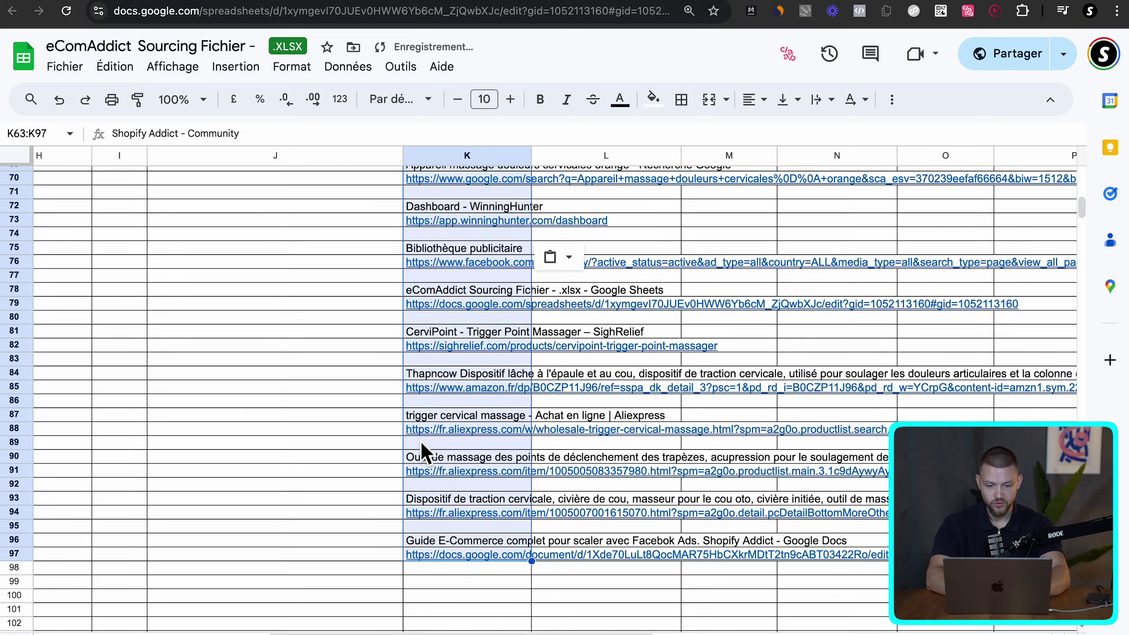
- Undo the pasted list of tab links and return to the start of the product table
{"action": "key", "text": "super+z"}
{"action": "scroll", "coordinate": [361, 397], "scroll_direction": "up", "scroll_amount": 20}
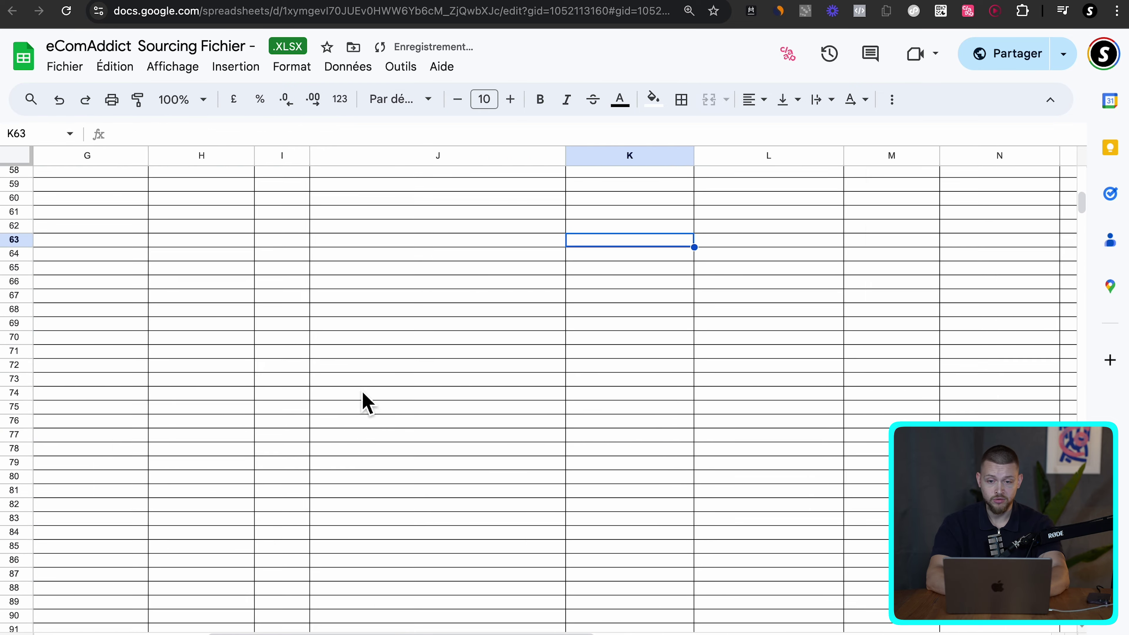
{"action": "scroll", "coordinate": [361, 397], "scroll_direction": "left", "scroll_amount": 5}
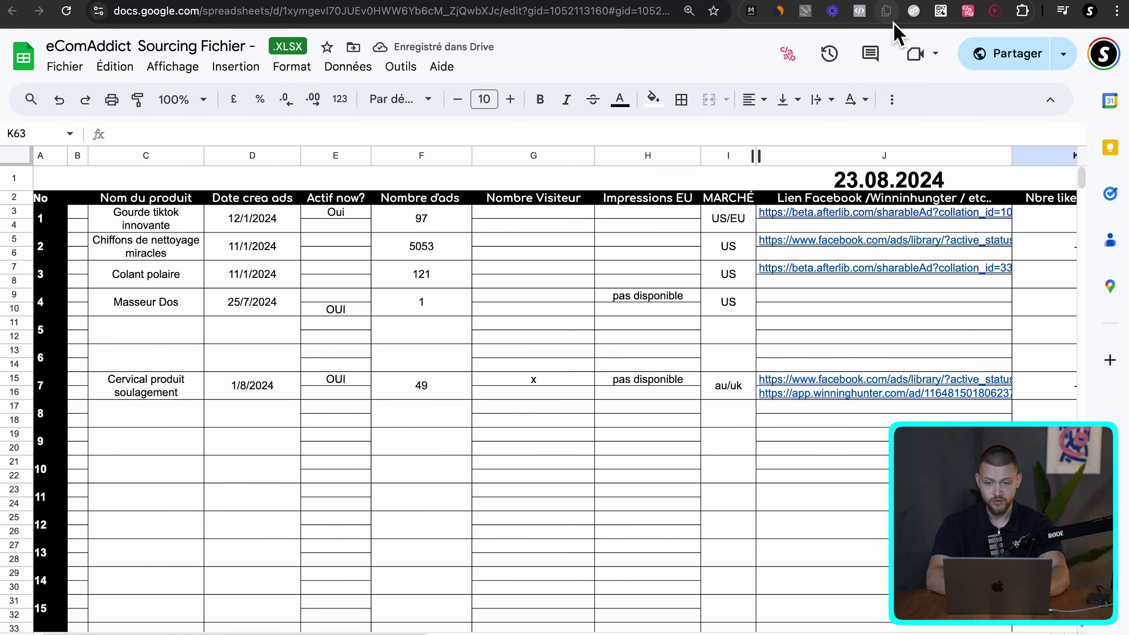
- Check RelieflyLab's visits over time with Similarweb from its Trapezius Stretcher product page
{"action": "left_click", "coordinate": [891, 20]}
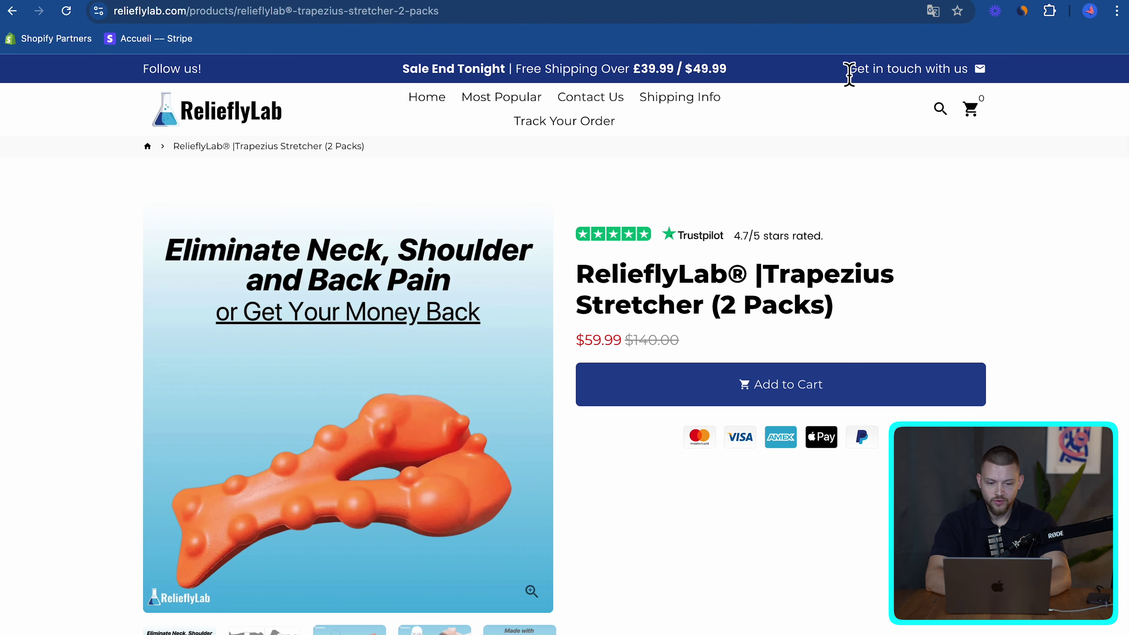
{"action": "left_click", "coordinate": [45, 5]}
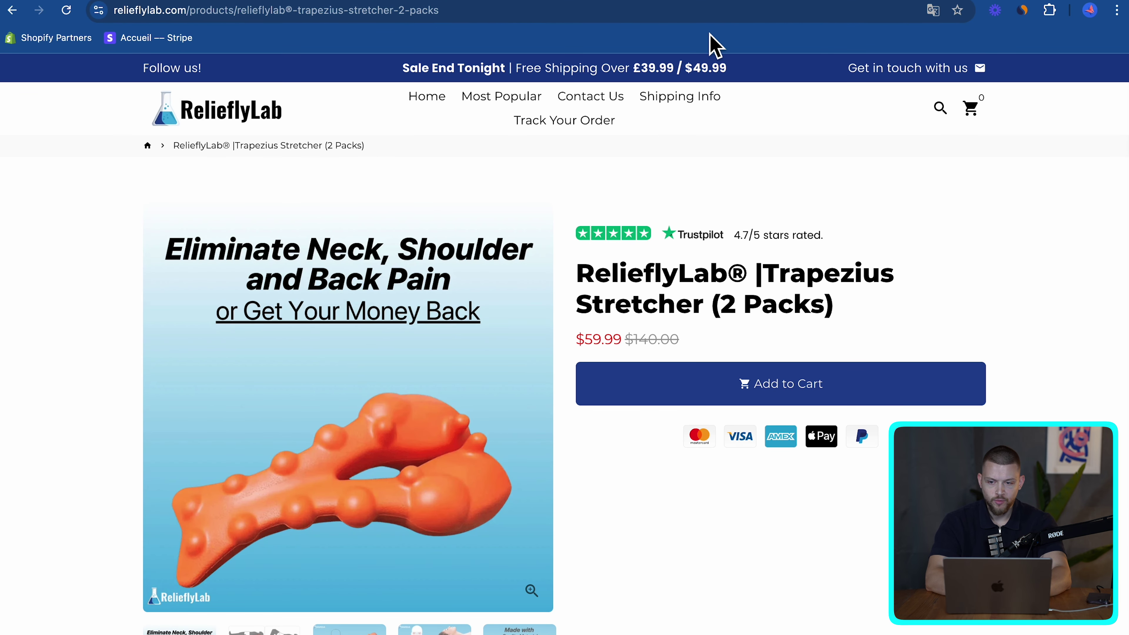
{"action": "left_click", "coordinate": [1022, 9]}
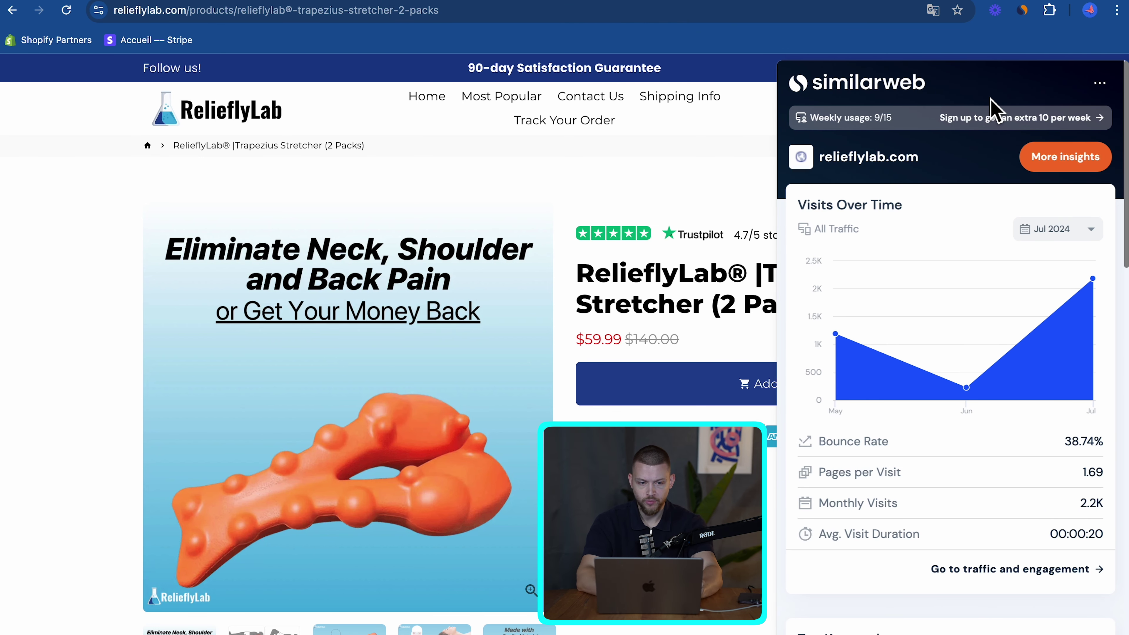
{"action": "mouse_move", "coordinate": [1092, 285]}
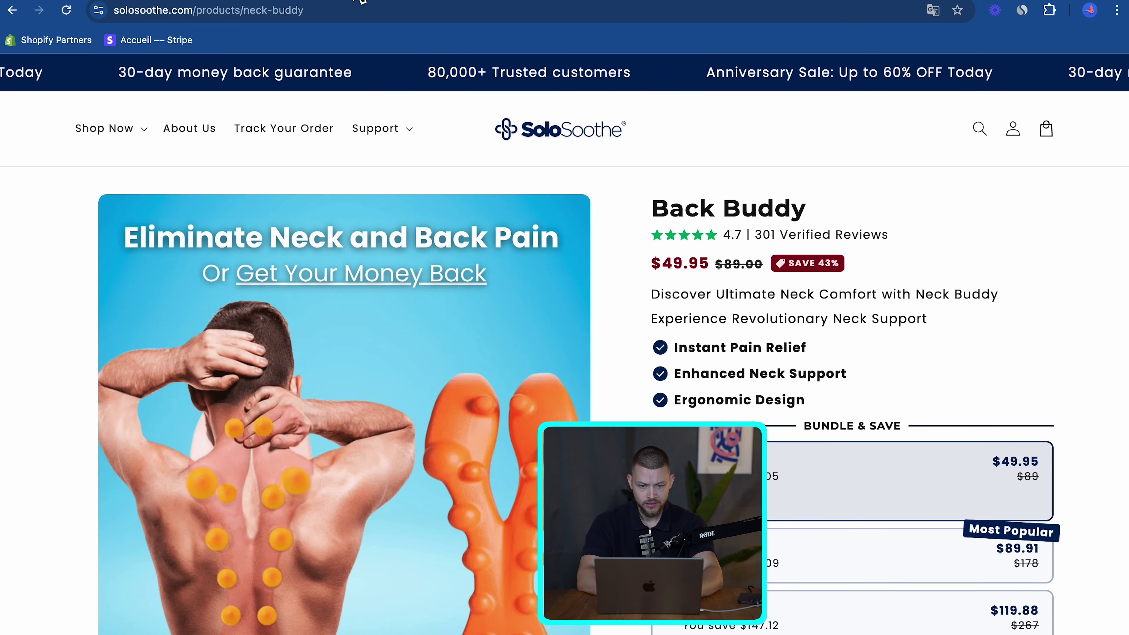
- Check the Similarweb visits over time for SoloSoothe's Back Buddy shop and for Toprelief
{"action": "left_click", "coordinate": [1022, 10]}
{"action": "mouse_move", "coordinate": [1090, 340]}
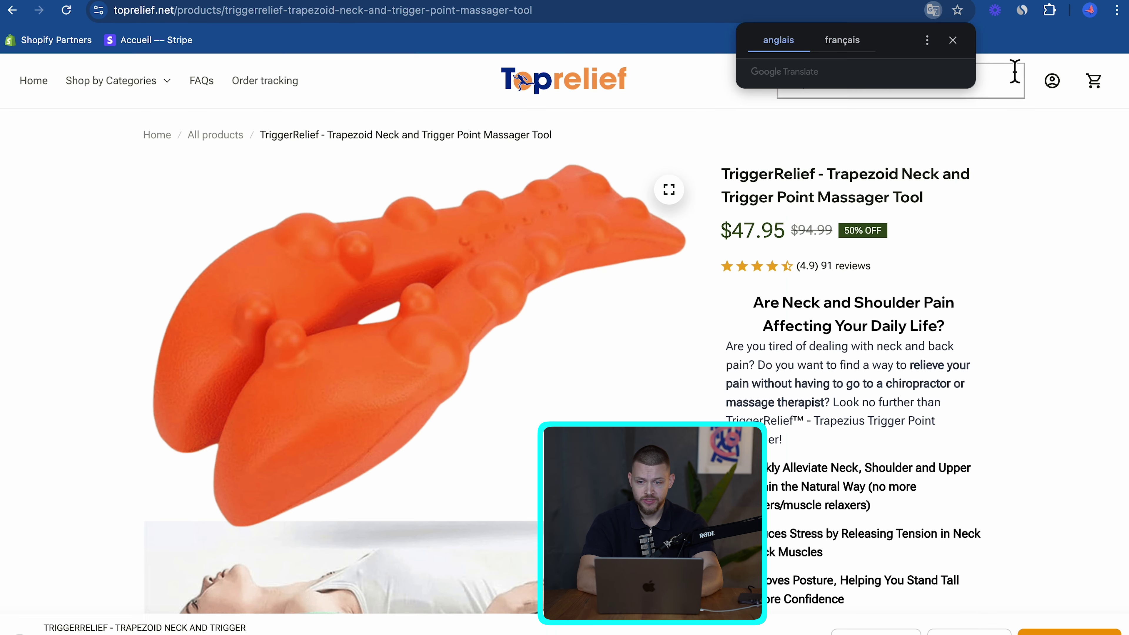
{"action": "left_click", "coordinate": [1021, 11]}
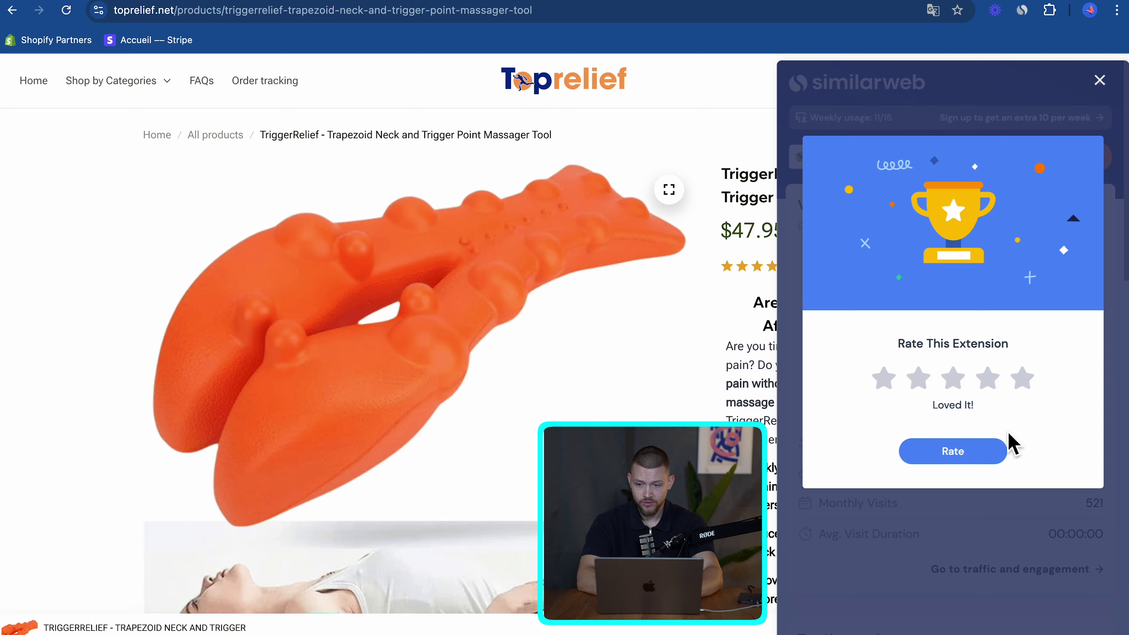
{"action": "left_click", "coordinate": [1009, 437]}
- Add the SoloSoothe neck-buddy product link to row 8 of the competitor sheet with the market US
{"action": "left_click", "coordinate": [625, 101]}
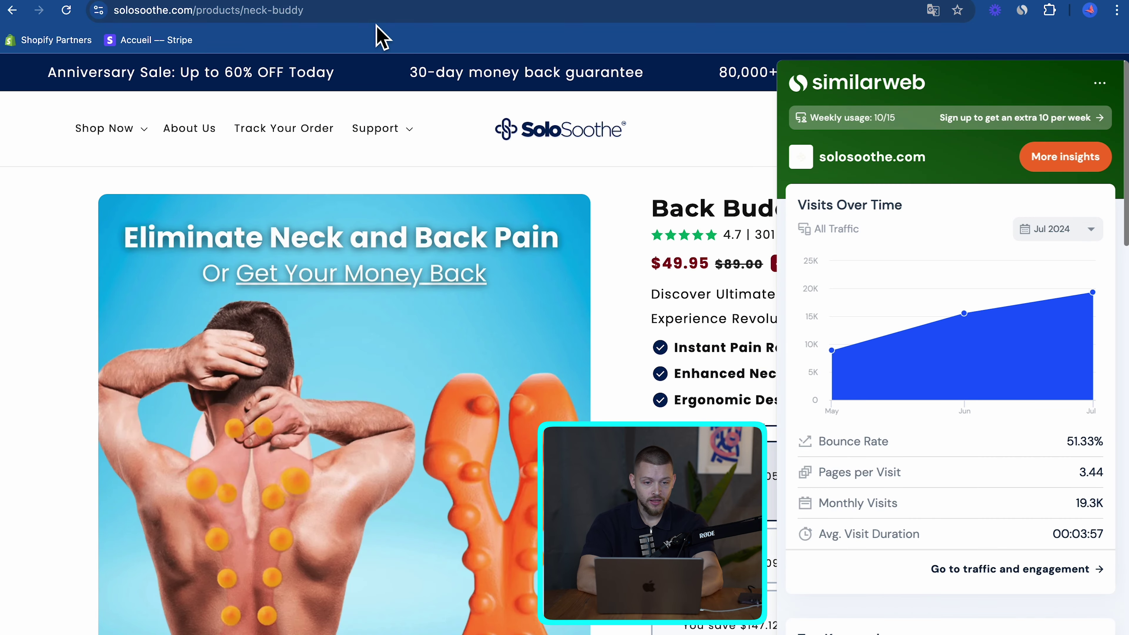
{"action": "left_click", "coordinate": [390, 22]}
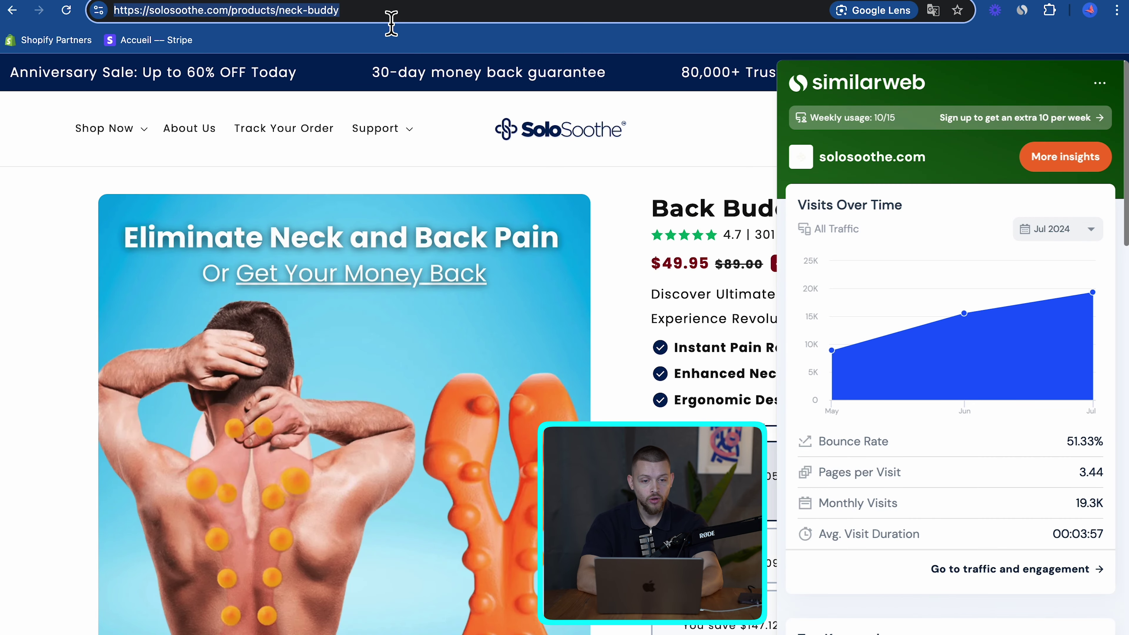
{"action": "mouse_move", "coordinate": [1084, 314]}
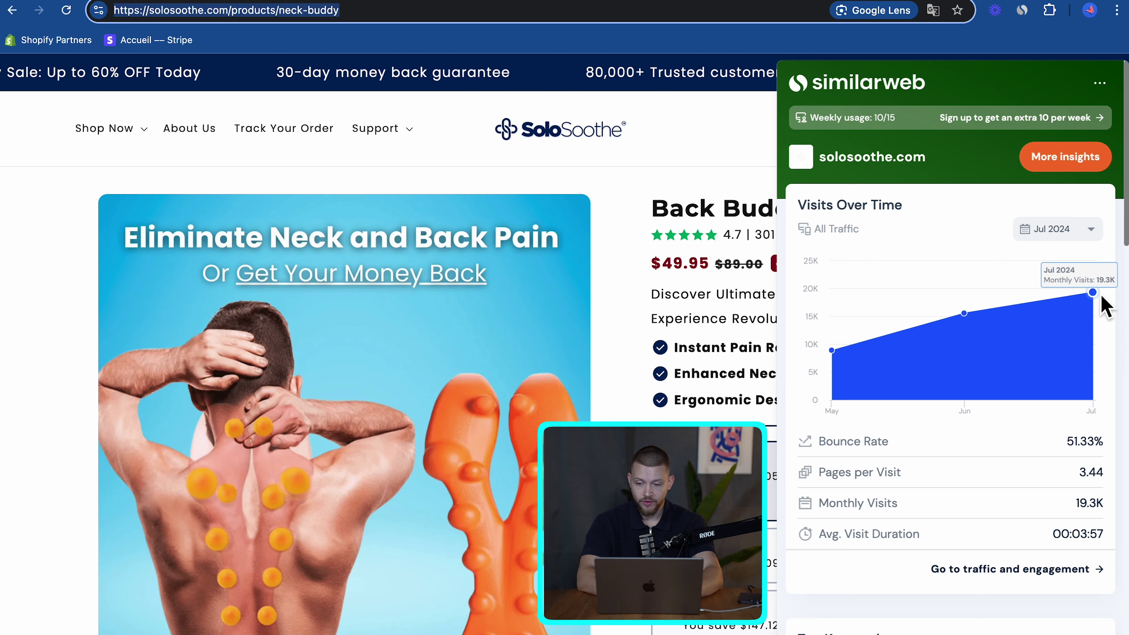
{"action": "left_click", "coordinate": [724, 190]}
{"action": "key", "text": "super+grave"}
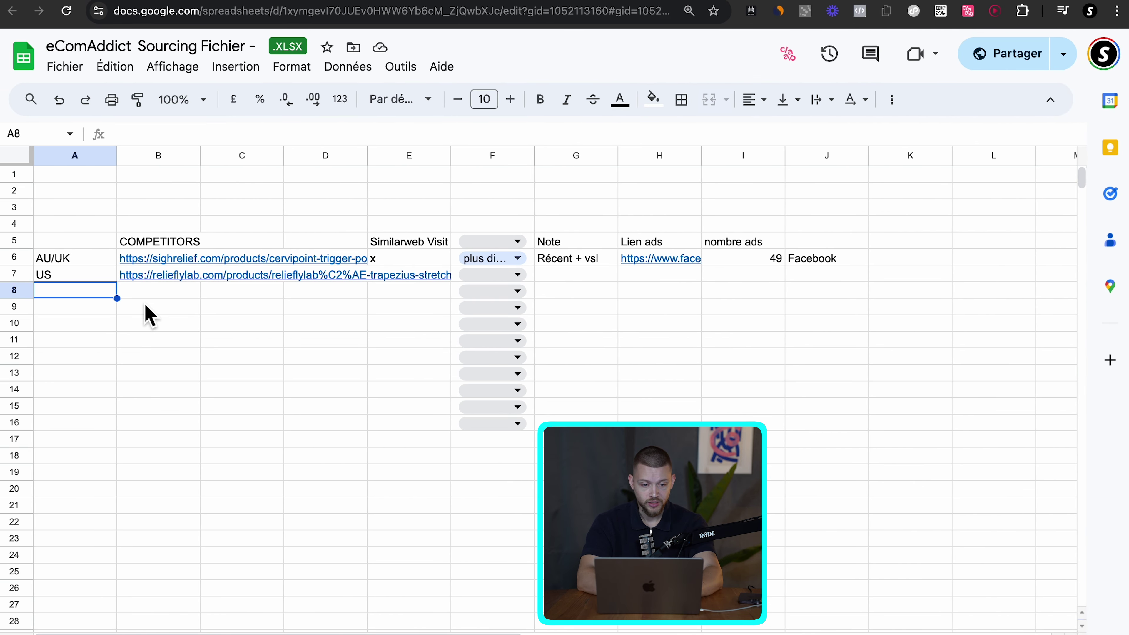
{"action": "key", "text": "Right"}
{"action": "key", "text": "super+v"}
{"action": "left_click", "coordinate": [82, 297]}
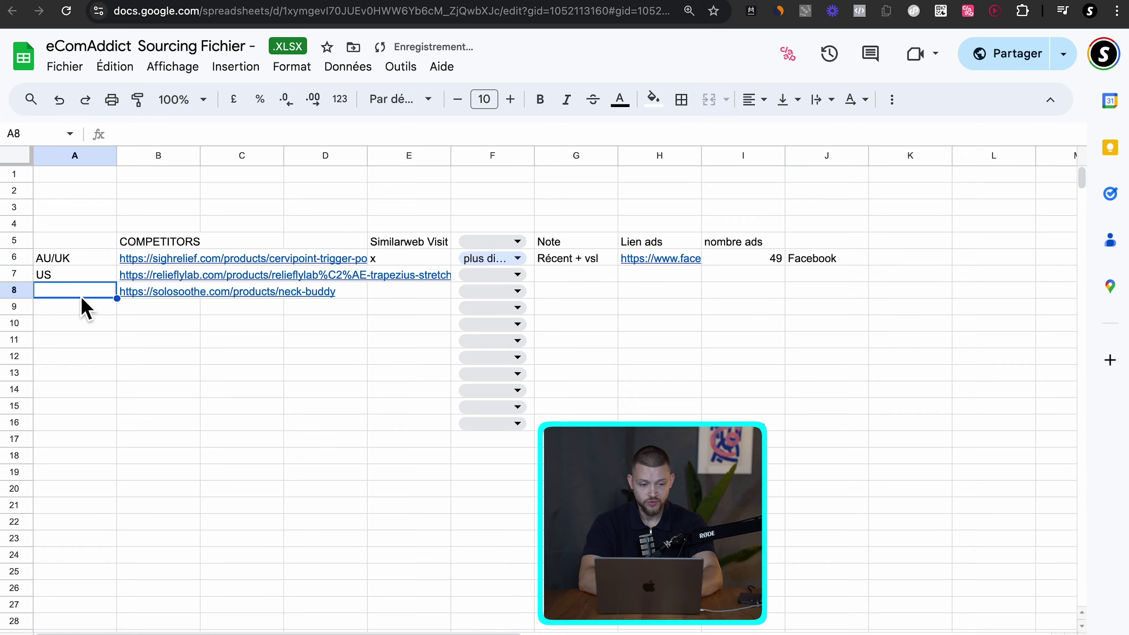
{"action": "type", "text": "US"}
{"action": "left_click", "coordinate": [157, 358]}
- Record SoloSoothe's Similarweb visits as 19k in row 8 and set its trend to croissant
{"action": "key", "text": "ctrl+Right"}
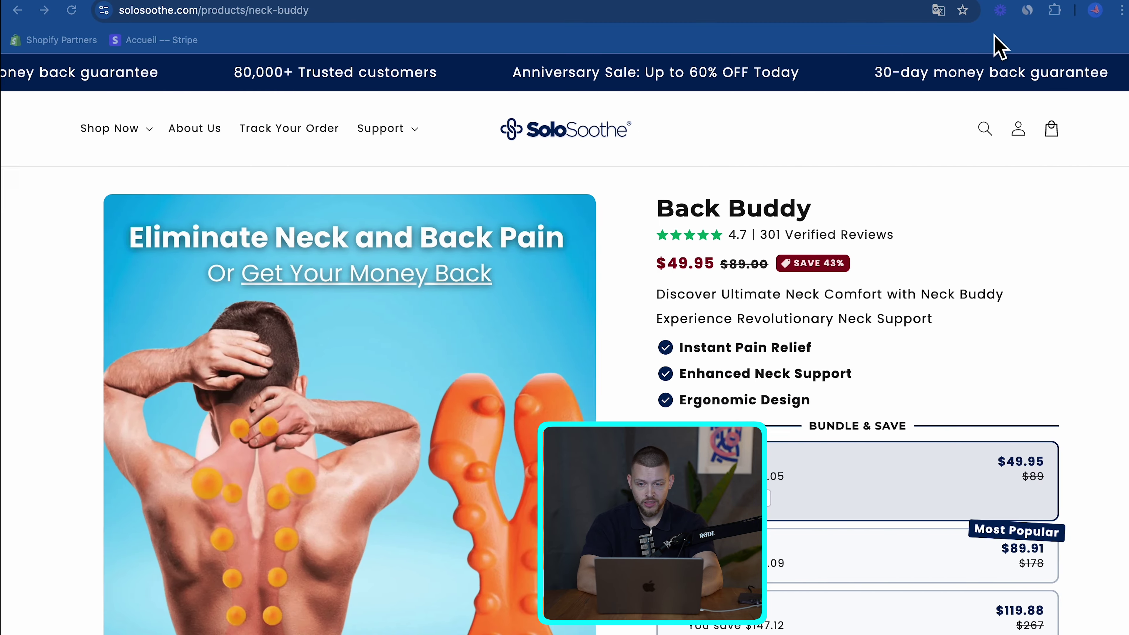
{"action": "left_click", "coordinate": [1027, 9]}
{"action": "key", "text": "ctrl+Left"}
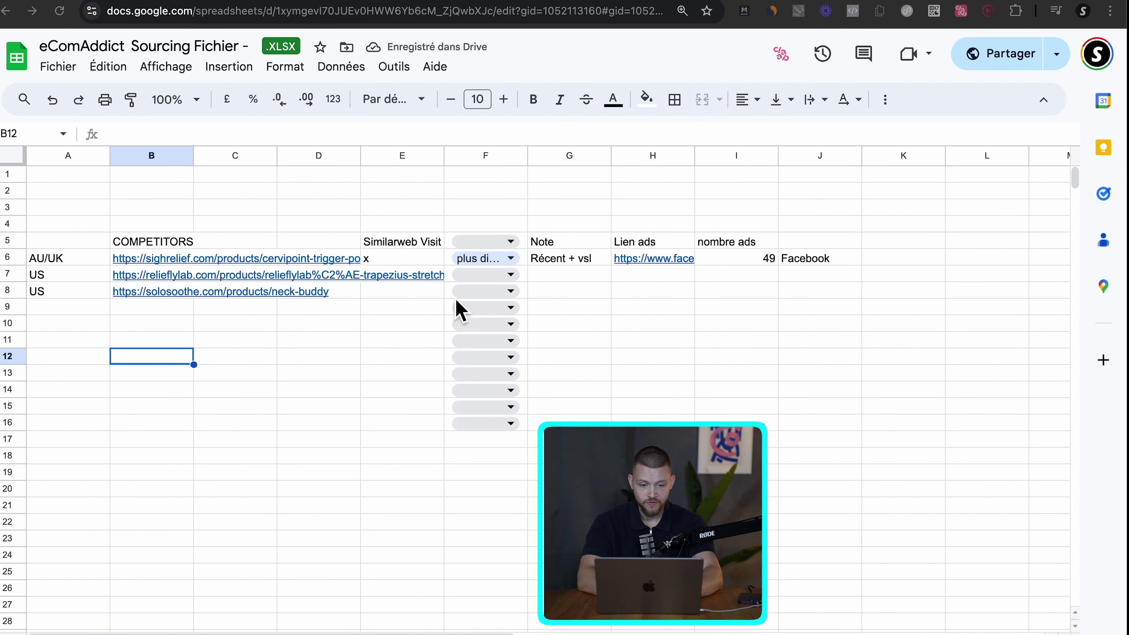
{"action": "left_click", "coordinate": [403, 294]}
{"action": "type", "text": "19k"}
{"action": "key", "text": "Return"}
{"action": "left_click", "coordinate": [497, 295]}
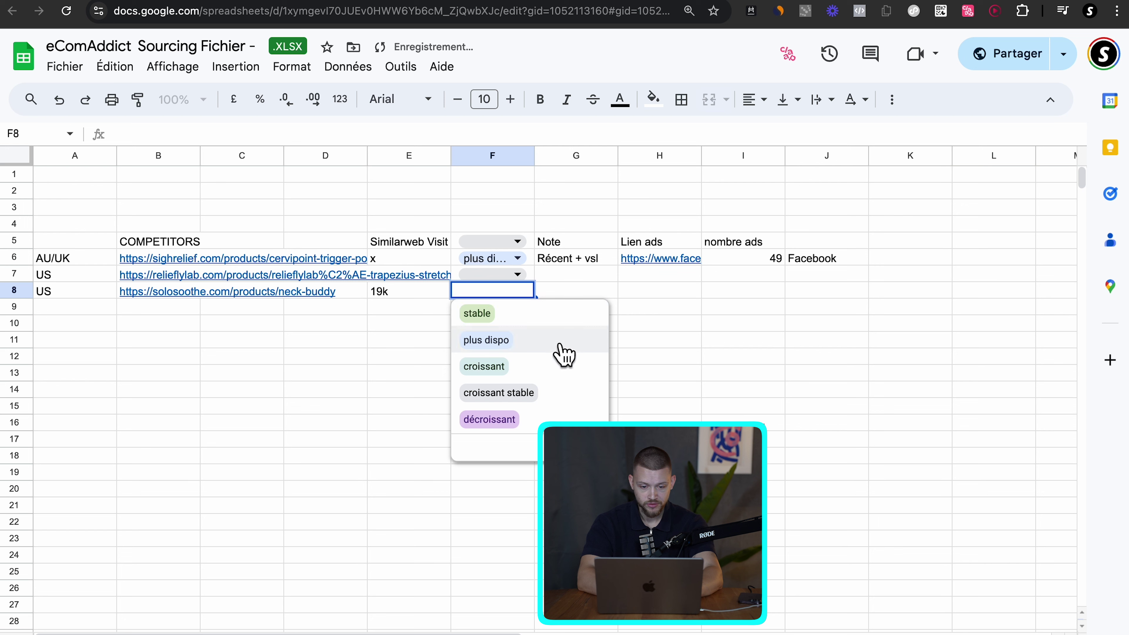
{"action": "left_click", "coordinate": [564, 366]}
{"action": "left_click", "coordinate": [574, 307]}
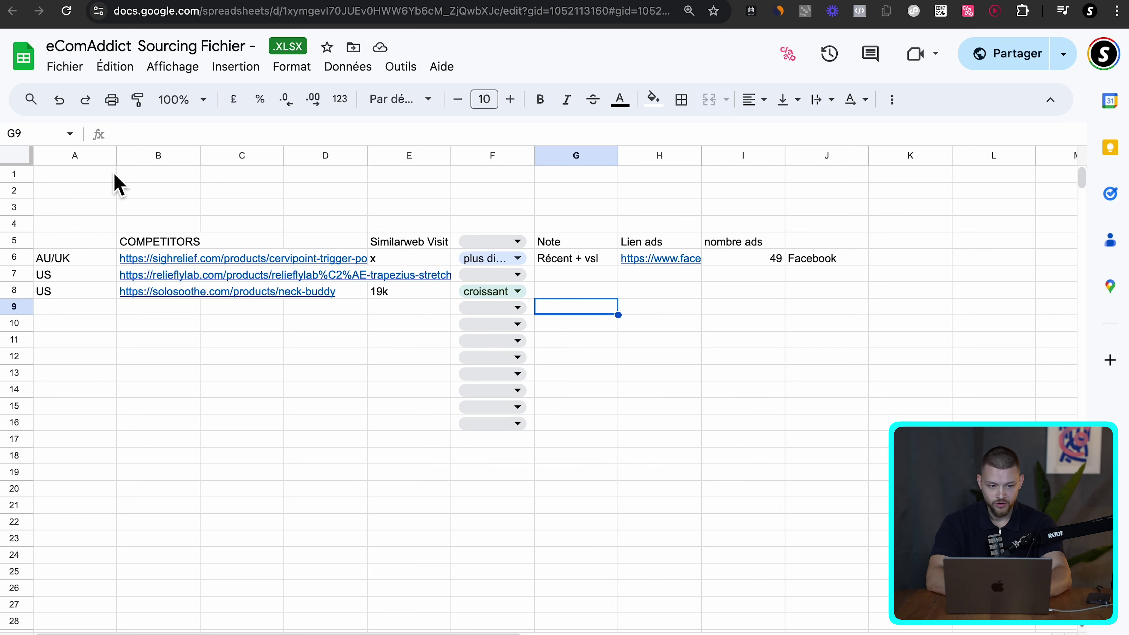
{"action": "key", "text": "alt+Down"}
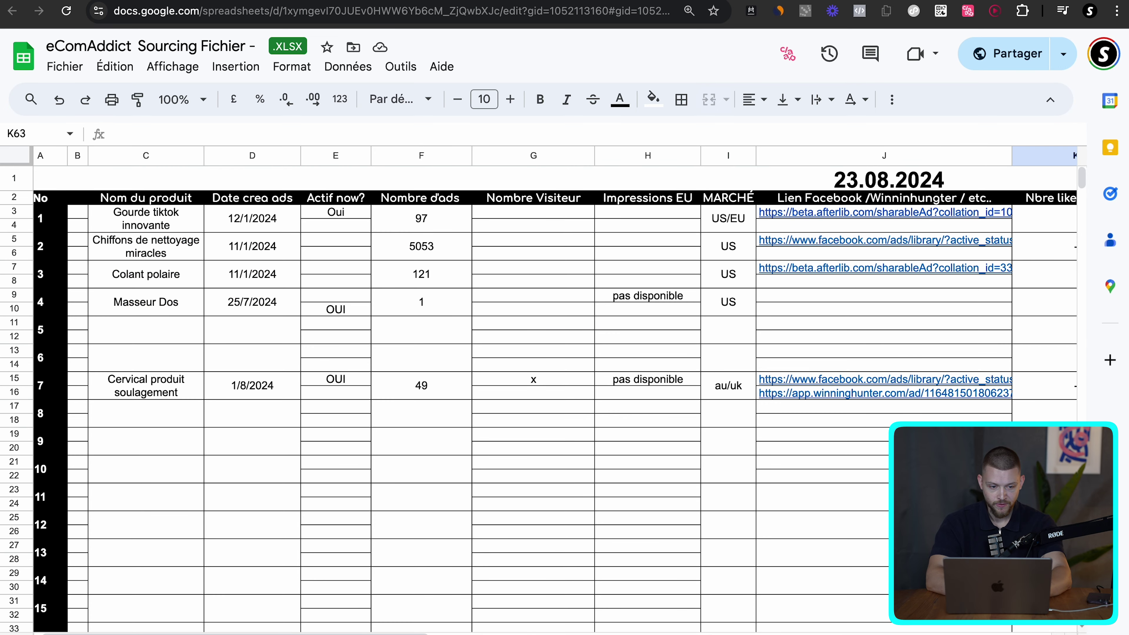
{"action": "key", "text": "alt+Up"}
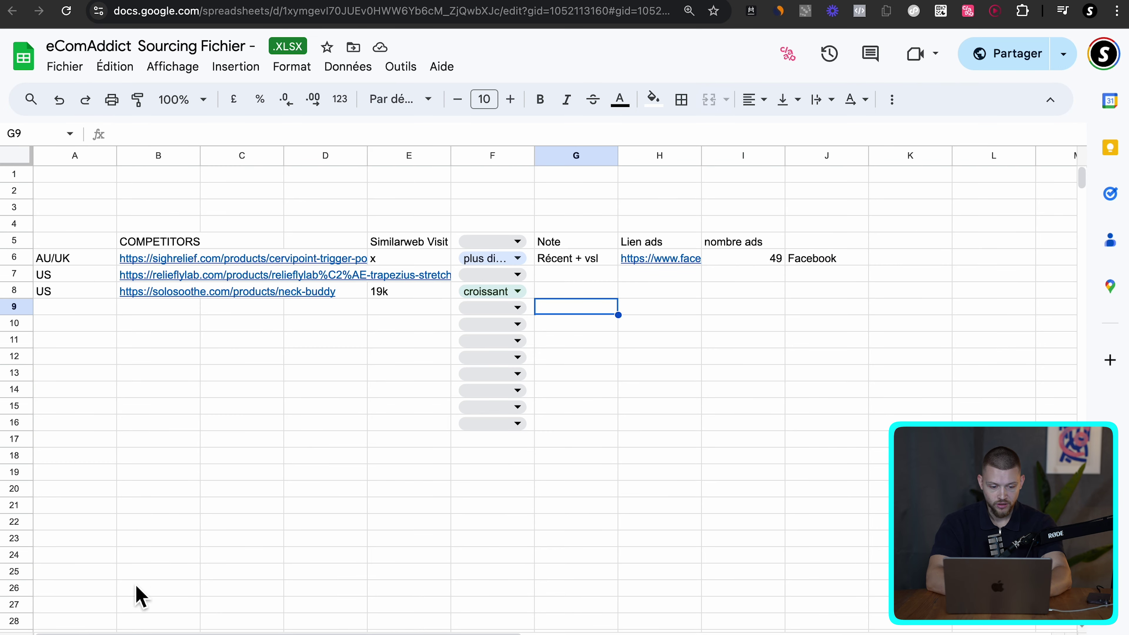
{"action": "right_click", "coordinate": [165, 631]}
{"action": "left_click", "coordinate": [176, 486]}
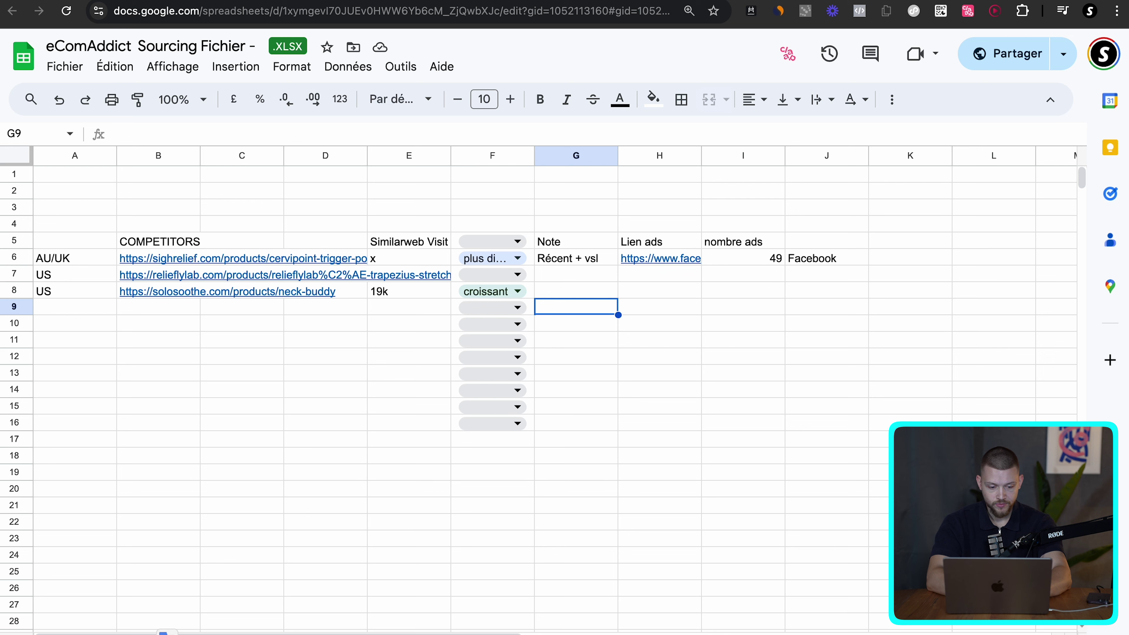
{"action": "left_click", "coordinate": [159, 443]}
{"action": "left_click_drag", "start_coordinate": [73, 190], "coordinate": [911, 555]}
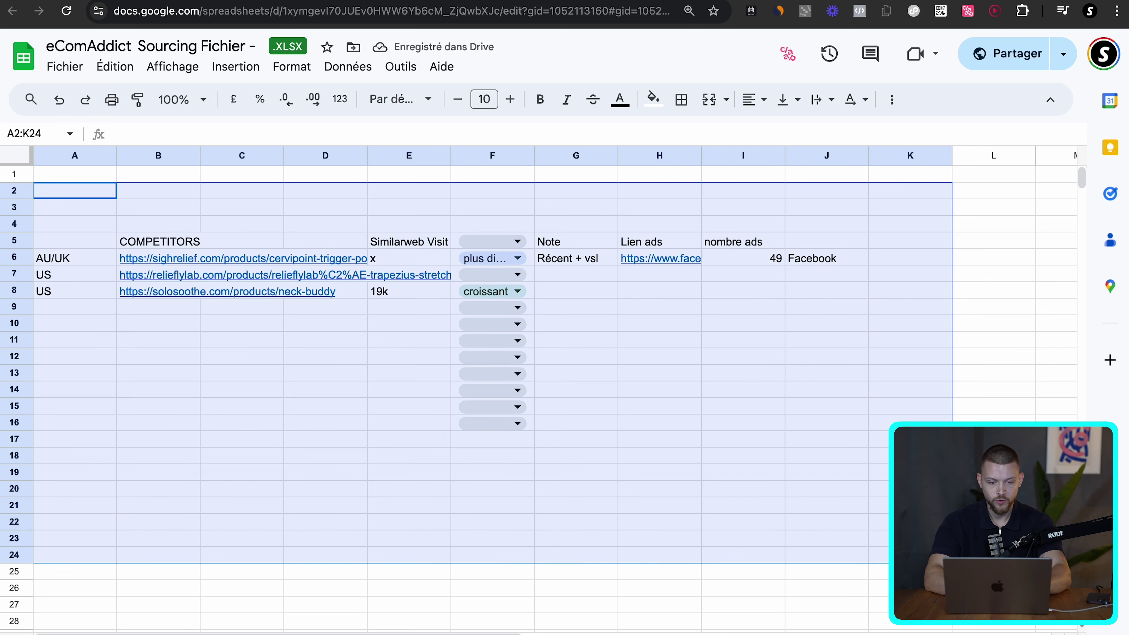
{"action": "left_click", "coordinate": [873, 511]}
{"action": "left_click", "coordinate": [501, 292]}
{"action": "left_click", "coordinate": [685, 309]}
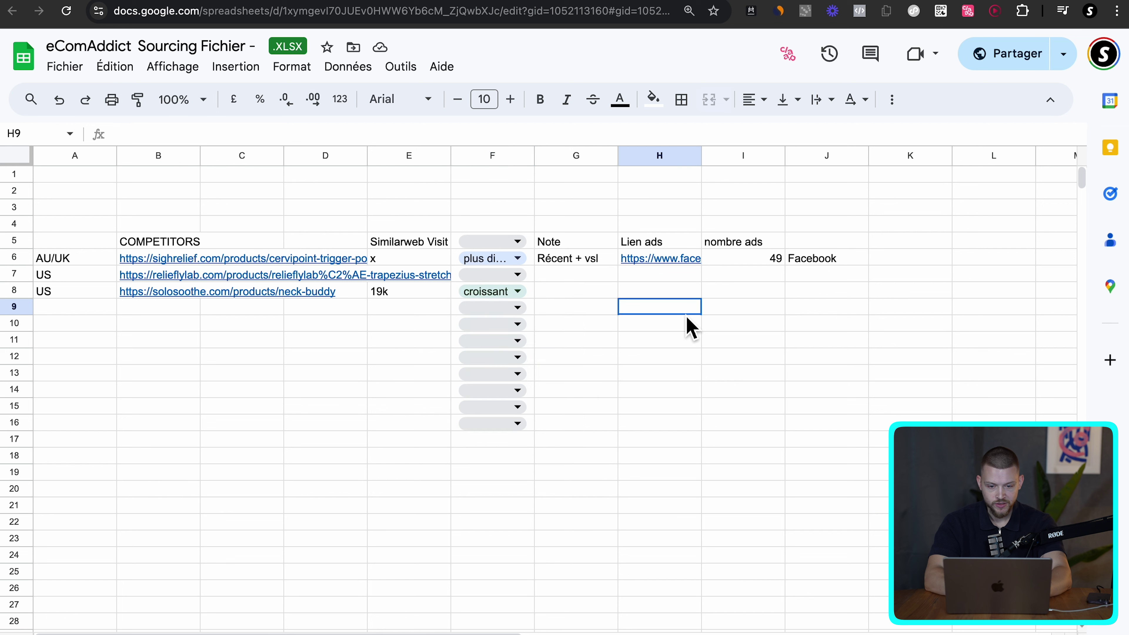
- Enter "Google ads" as SoloSoothe's ad platform in cell J8, moving the text there from the note cell G8
{"action": "left_click", "coordinate": [577, 292]}
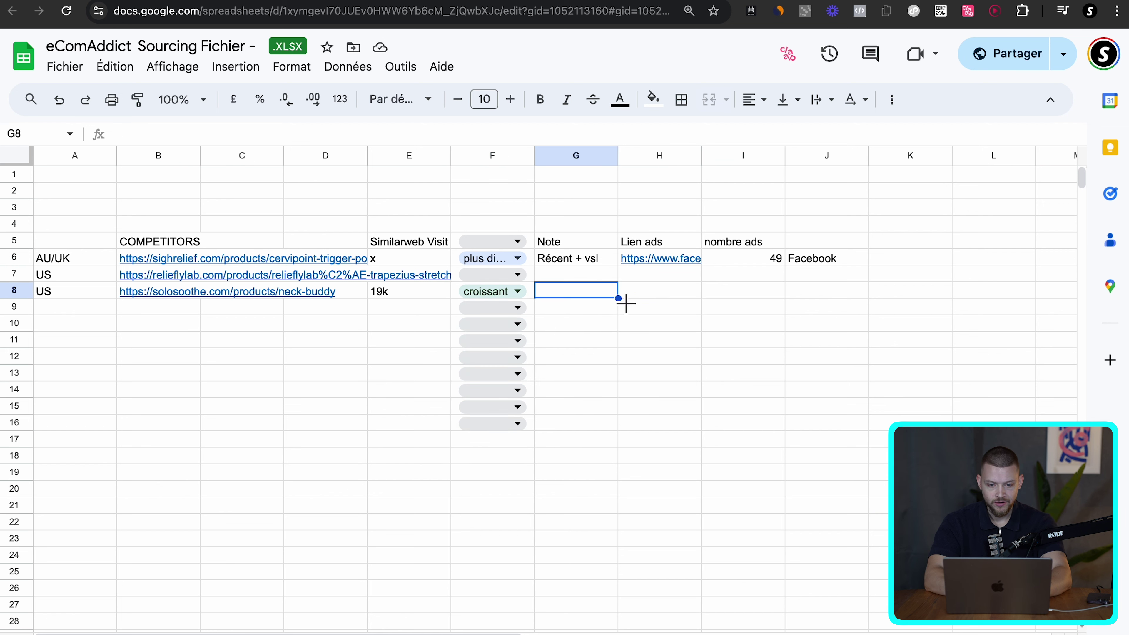
{"action": "type", "text": "Googl"}
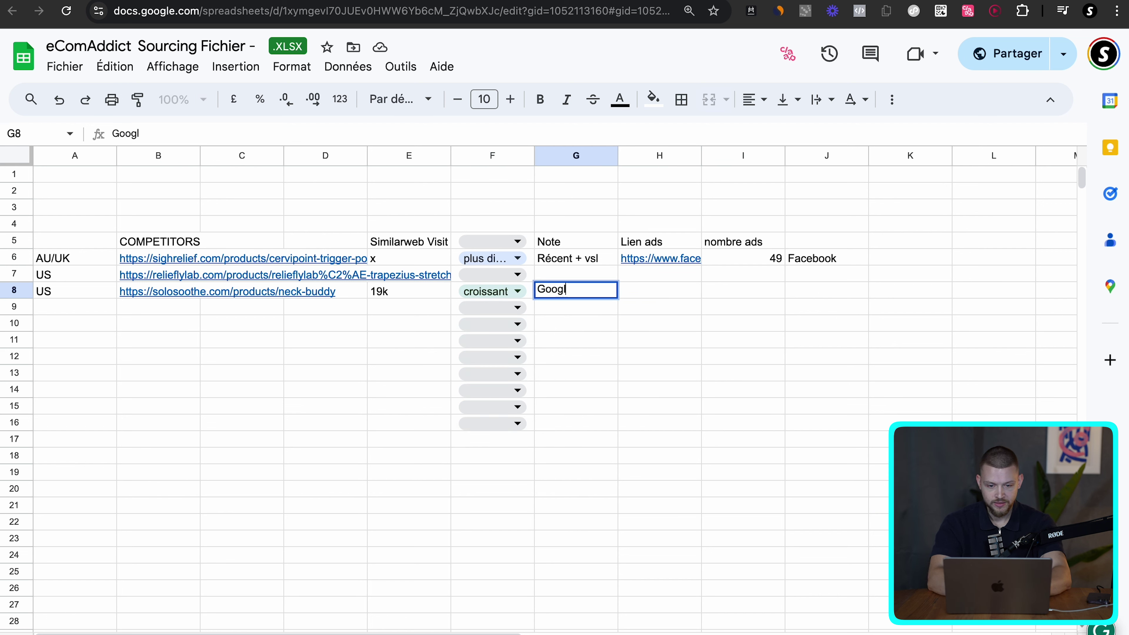
{"action": "type", "text": "e ads"}
{"action": "key", "text": "Return"}
{"action": "left_click", "coordinate": [612, 292]}
{"action": "key", "text": "ctrl+c"}
{"action": "left_click", "coordinate": [813, 293]}
{"action": "key", "text": "ctrl+v"}
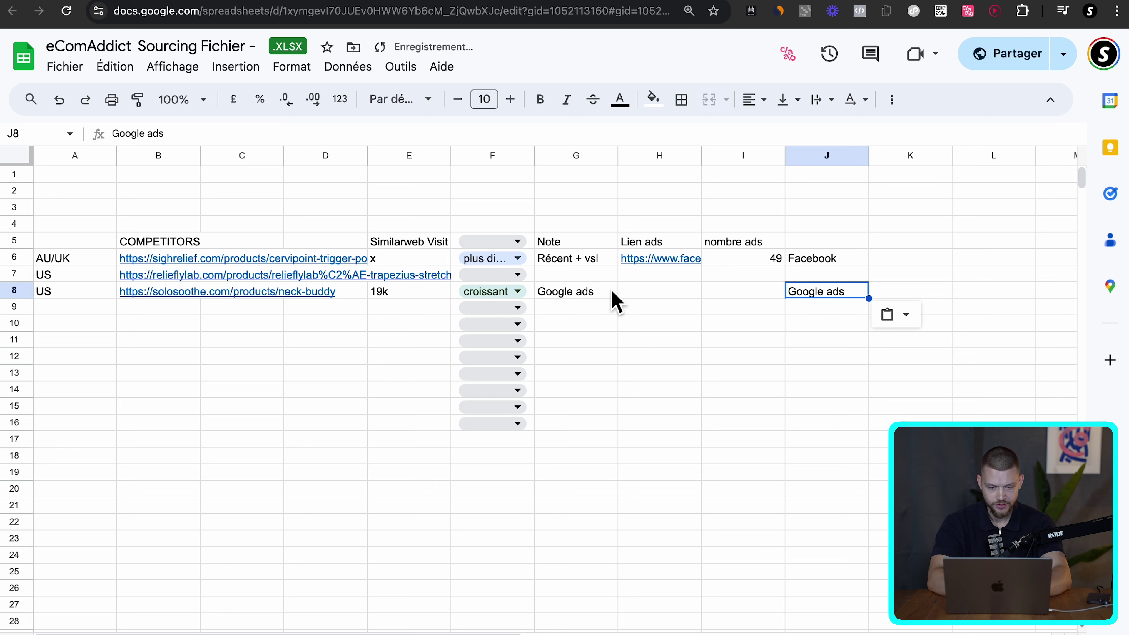
{"action": "left_click", "coordinate": [612, 292]}
{"action": "key", "text": "Delete"}
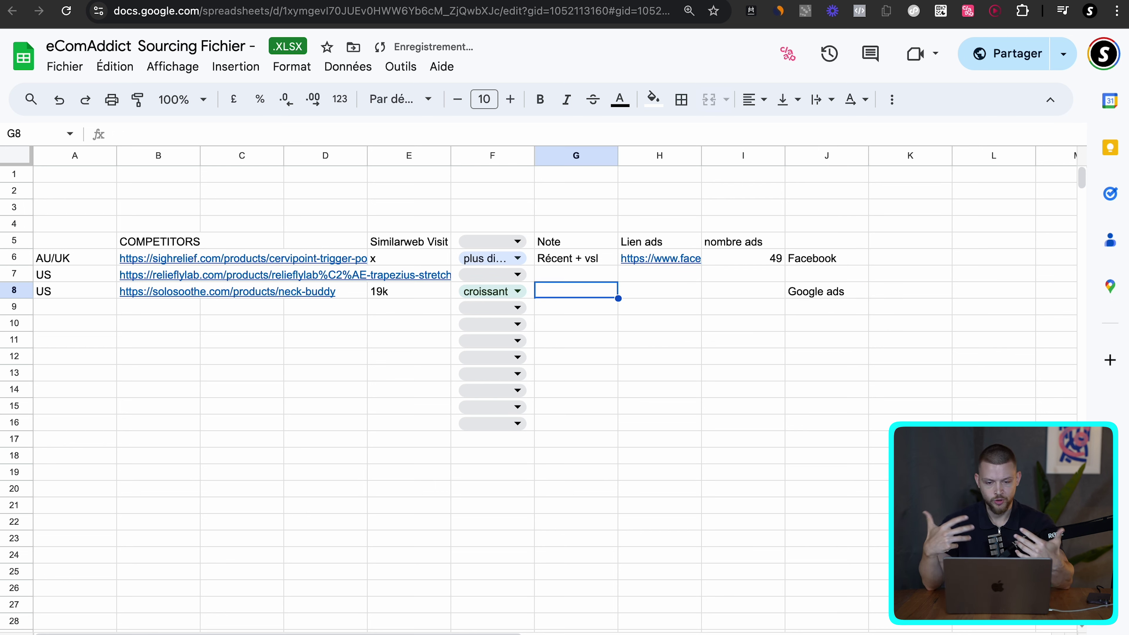
- Open SoloSoothe's neck-buddy product page from row 8 of the sheet and look up the shop's ads in the Meta Ad Library
{"action": "left_click", "coordinate": [660, 297]}
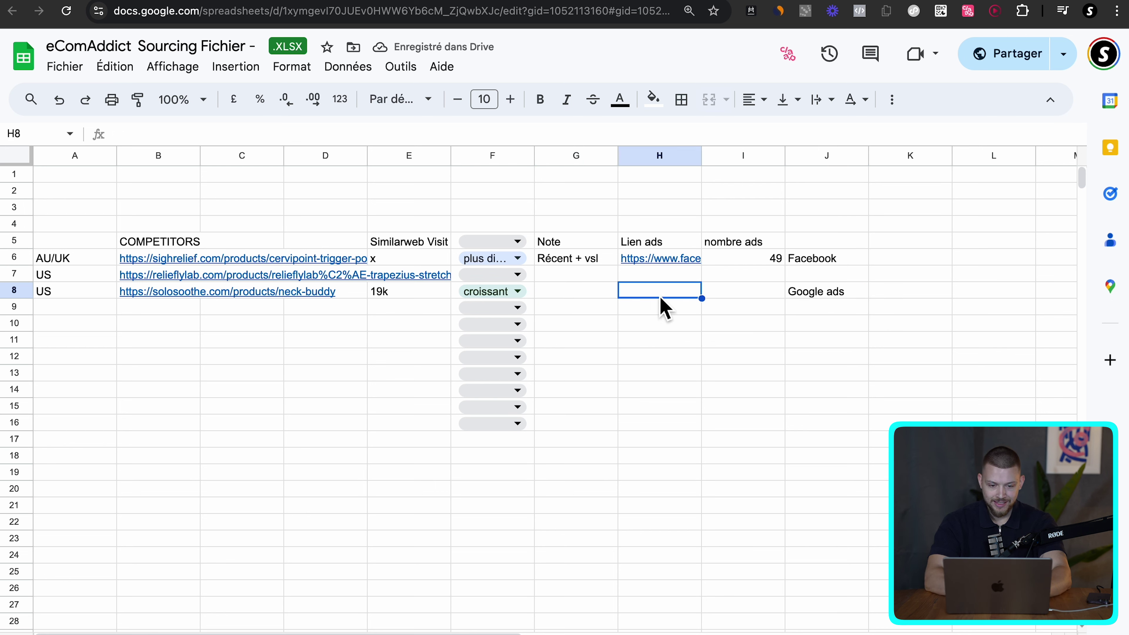
{"action": "left_click", "coordinate": [174, 296]}
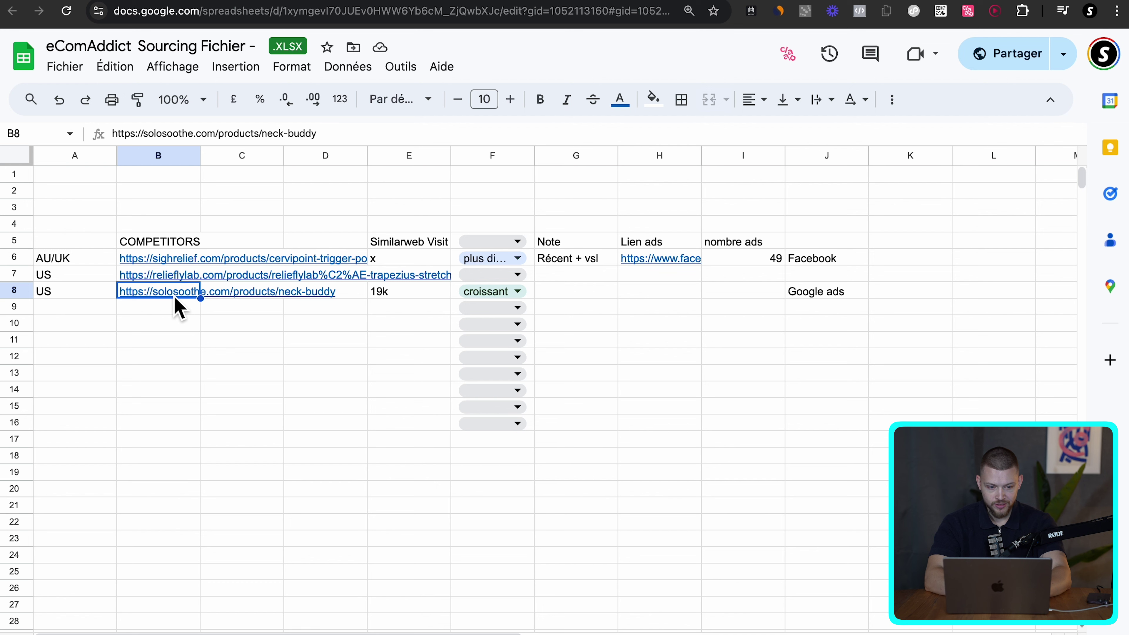
{"action": "left_click", "coordinate": [102, 356]}
{"action": "left_click", "coordinate": [170, 297]}
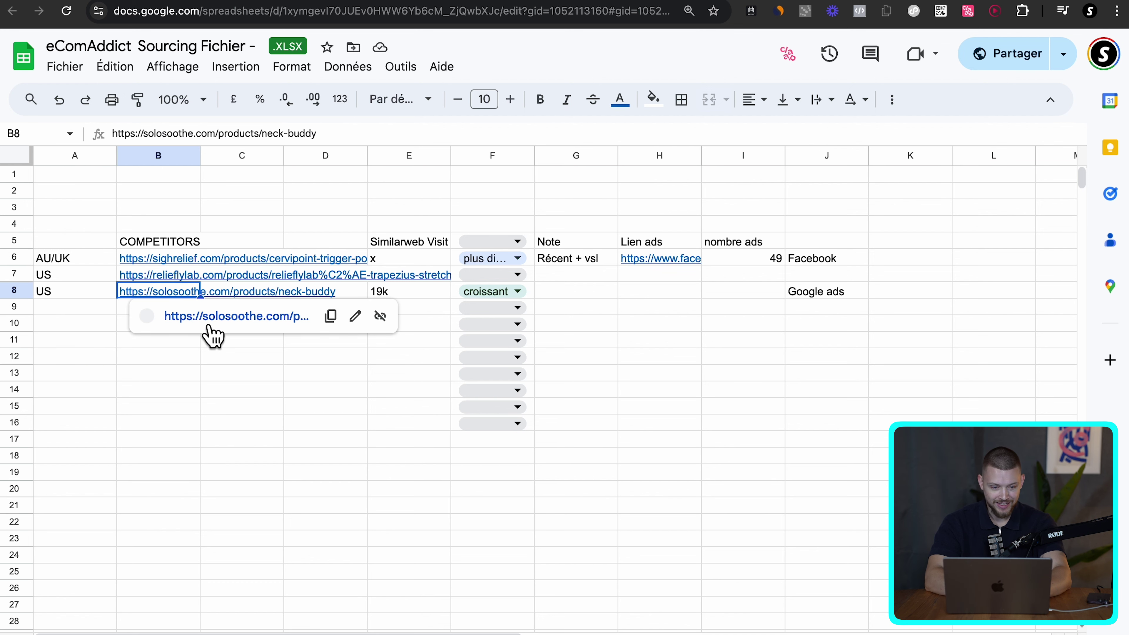
{"action": "left_click", "coordinate": [220, 320]}
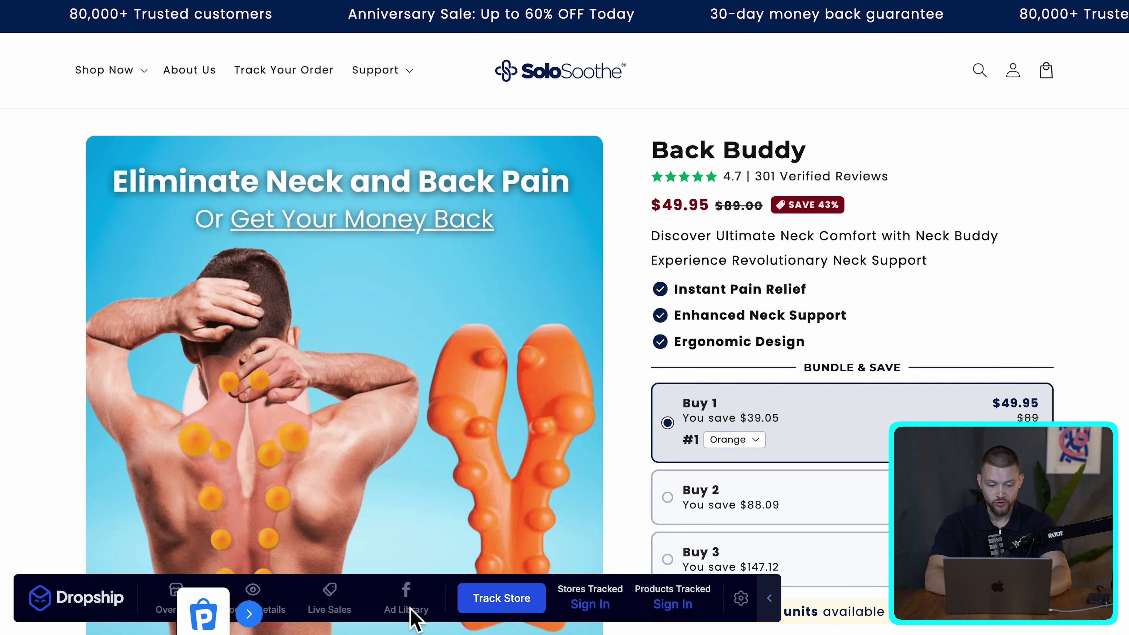
{"action": "left_click", "coordinate": [416, 593]}
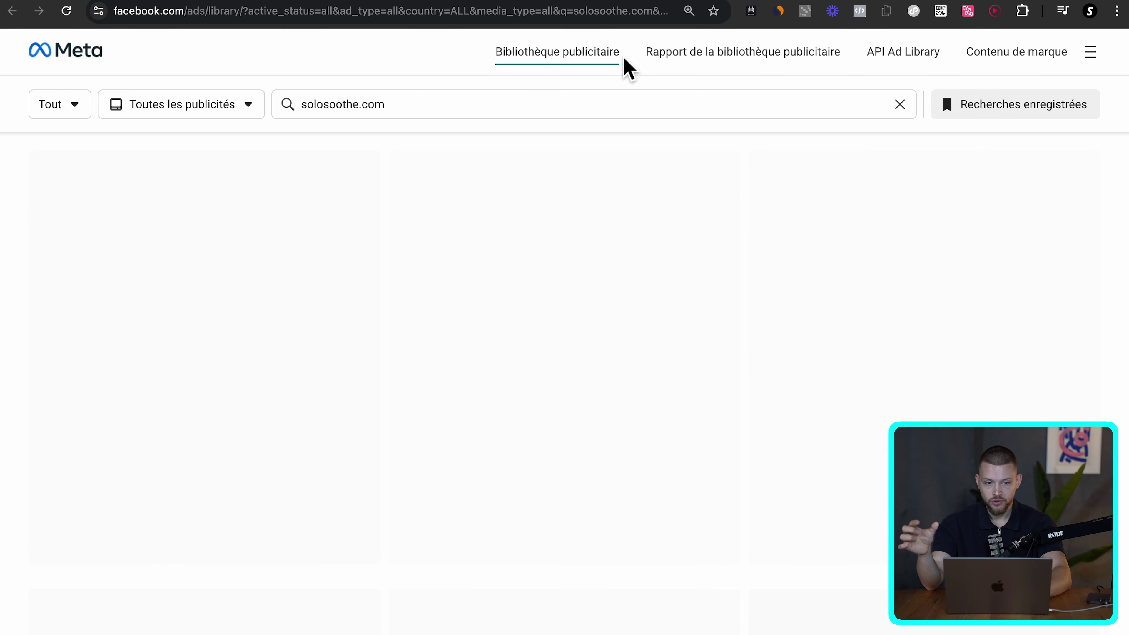
- Examine the Meta Ad Library ads matching solosoothe.com and the active ads of the SoloSoothe page
{"action": "scroll", "coordinate": [416, 403], "scroll_direction": "down", "scroll_amount": 10}
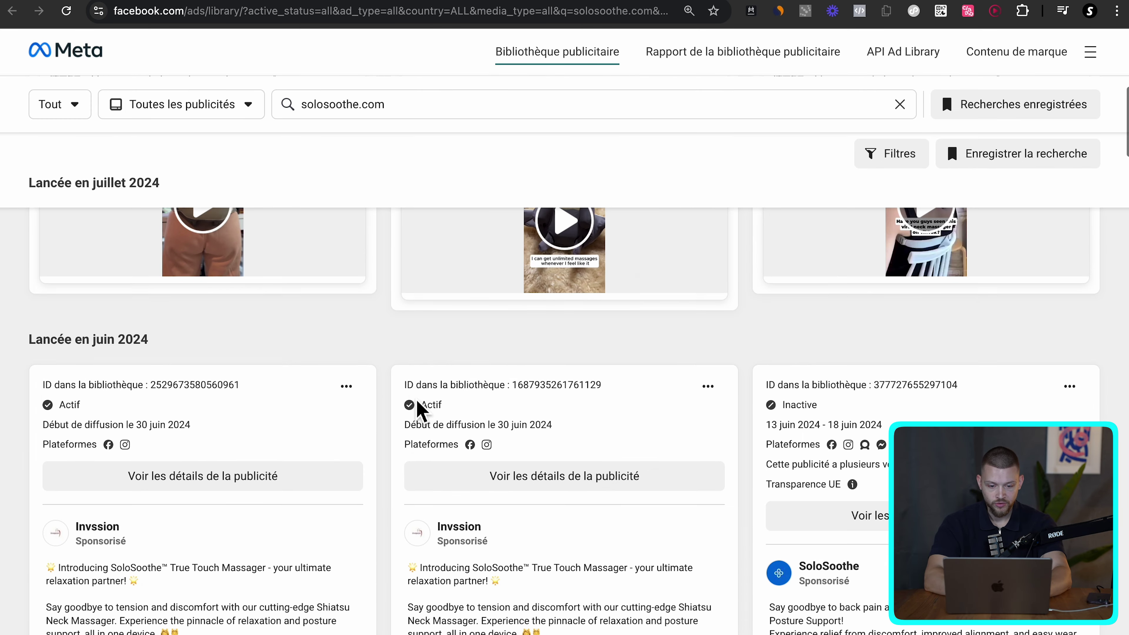
{"action": "scroll", "coordinate": [378, 374], "scroll_direction": "up", "scroll_amount": 10}
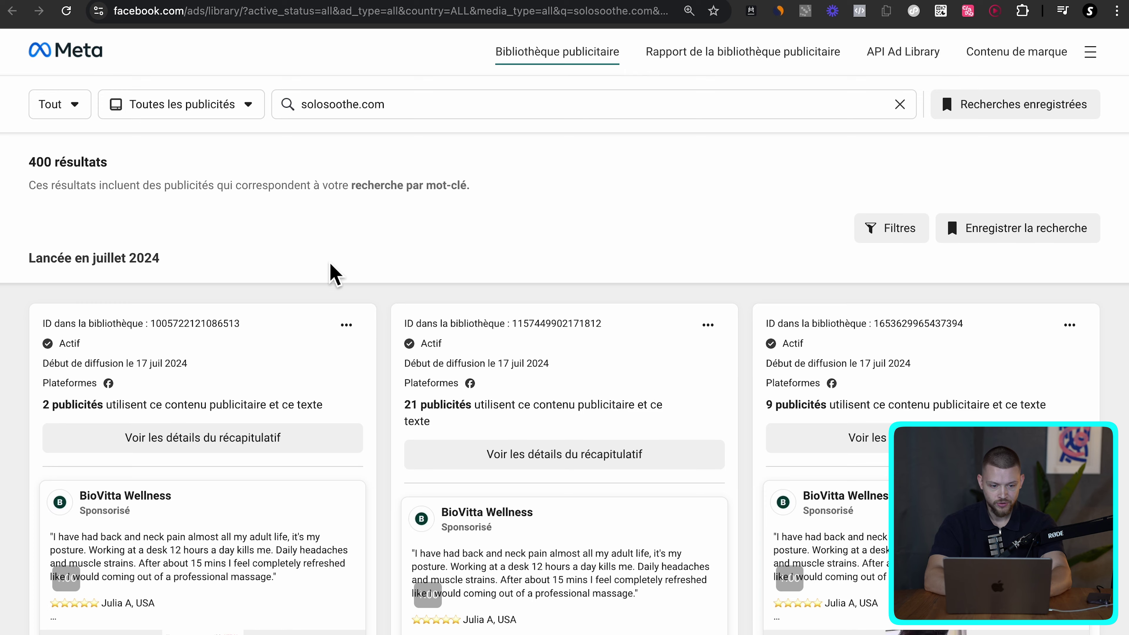
{"action": "scroll", "coordinate": [416, 478], "scroll_direction": "down", "scroll_amount": 8}
{"action": "scroll", "coordinate": [416, 478], "scroll_direction": "up", "scroll_amount": 2}
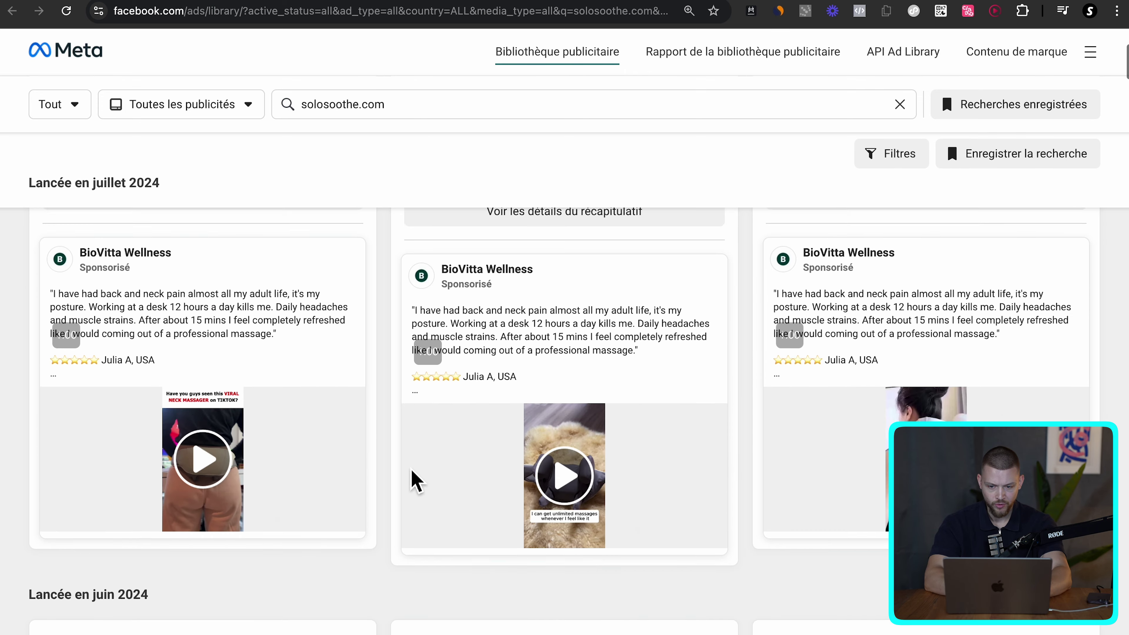
{"action": "scroll", "coordinate": [416, 479], "scroll_direction": "down", "scroll_amount": 5}
{"action": "scroll", "coordinate": [420, 484], "scroll_direction": "up", "scroll_amount": 1}
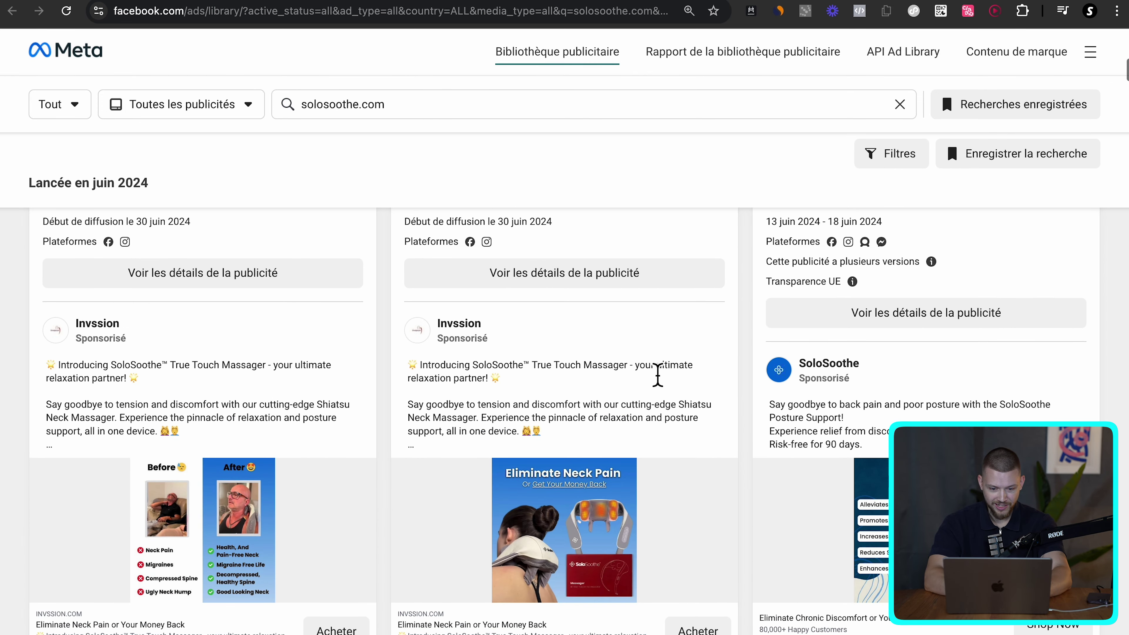
{"action": "scroll", "coordinate": [442, 406], "scroll_direction": "down", "scroll_amount": 2}
{"action": "scroll", "coordinate": [489, 391], "scroll_direction": "up", "scroll_amount": 3}
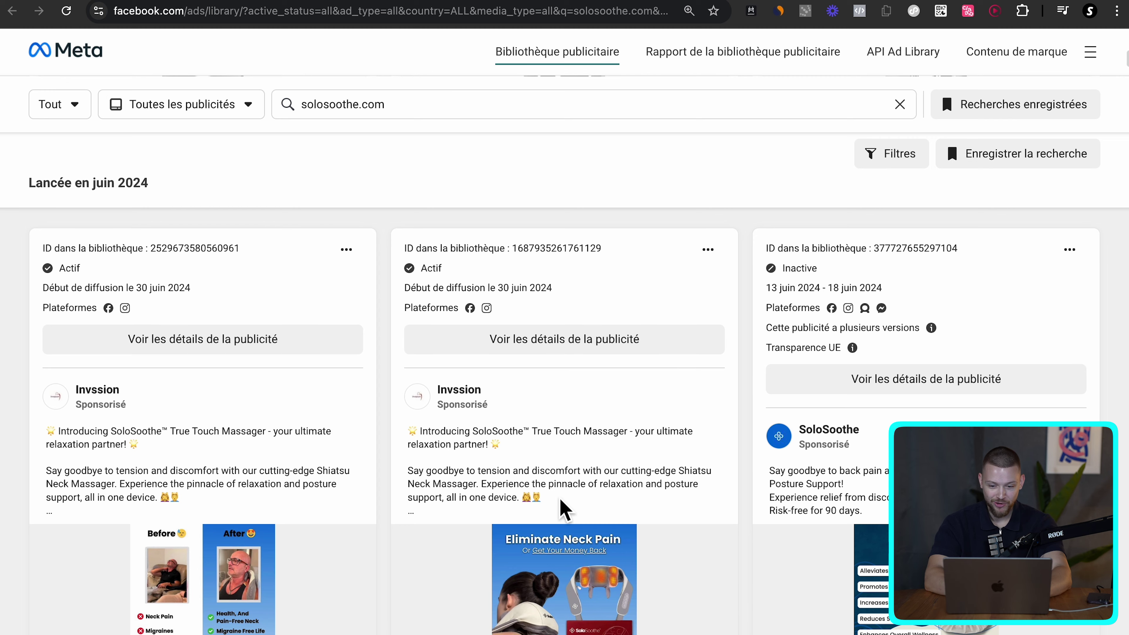
{"action": "key", "text": "ctrl+Tab"}
{"action": "key", "text": "ctrl+shift+Tab"}
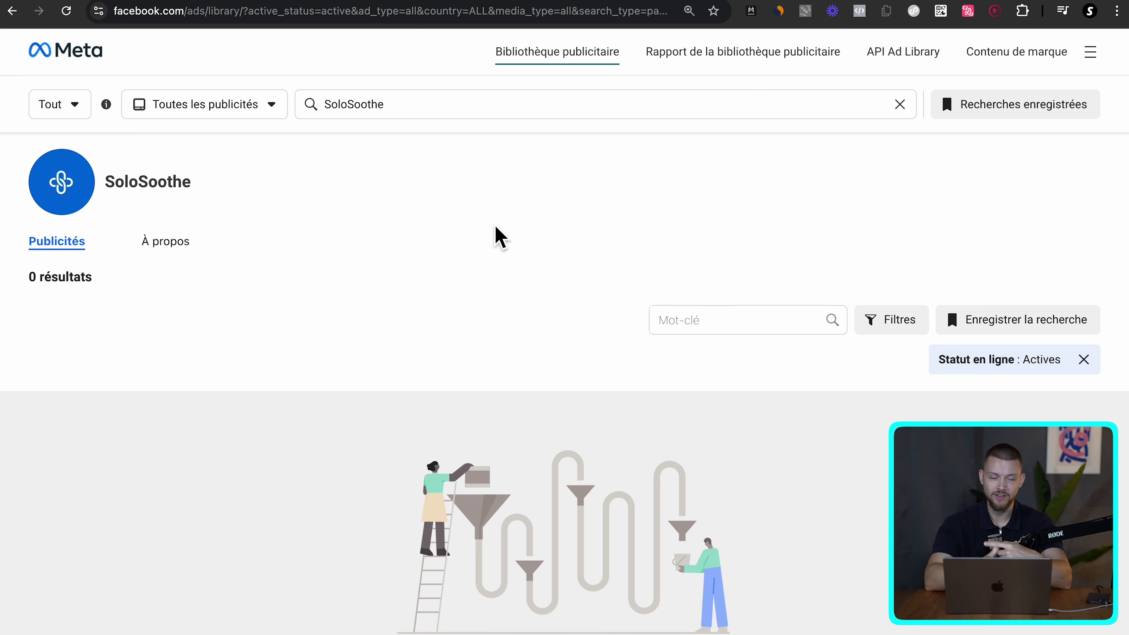
{"action": "mouse_move", "coordinate": [129, 181]}
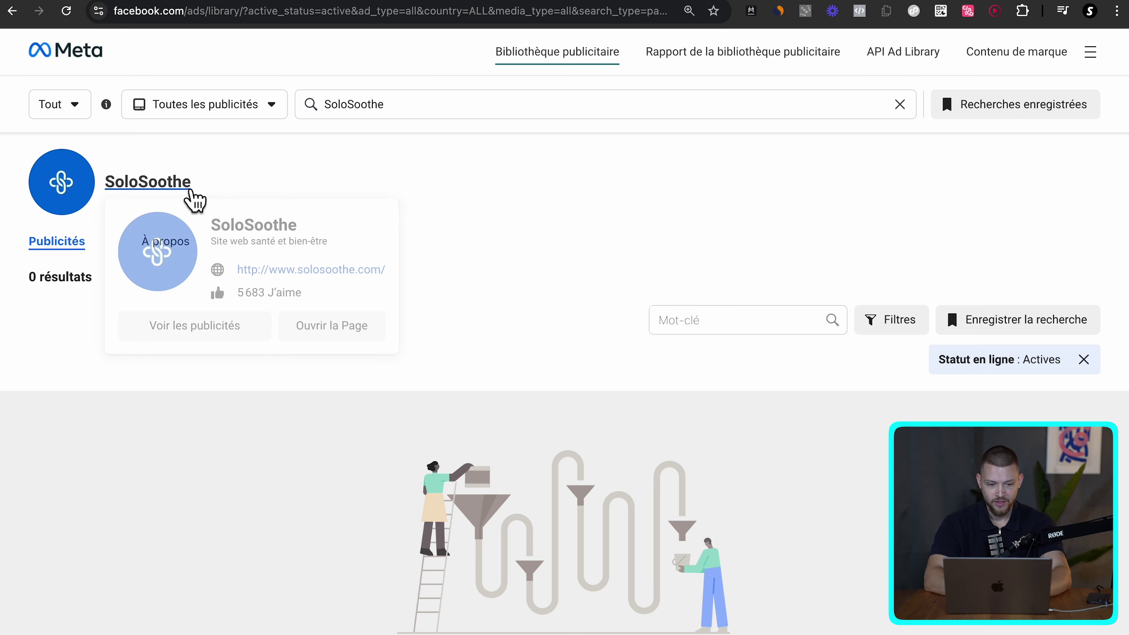
{"action": "double_click", "coordinate": [113, 182]}
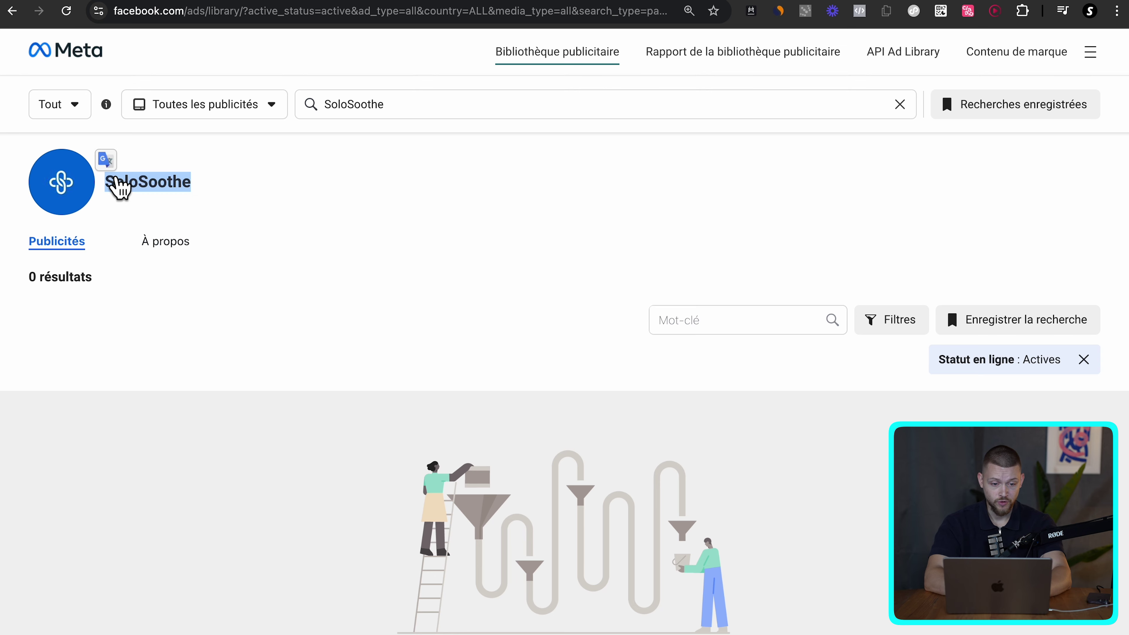
- In the sourcing sheet, enter the note "only google" for SoloSoothe in G8 and "x" as its ads link in H8
{"action": "key", "text": "ctrl+Tab"}
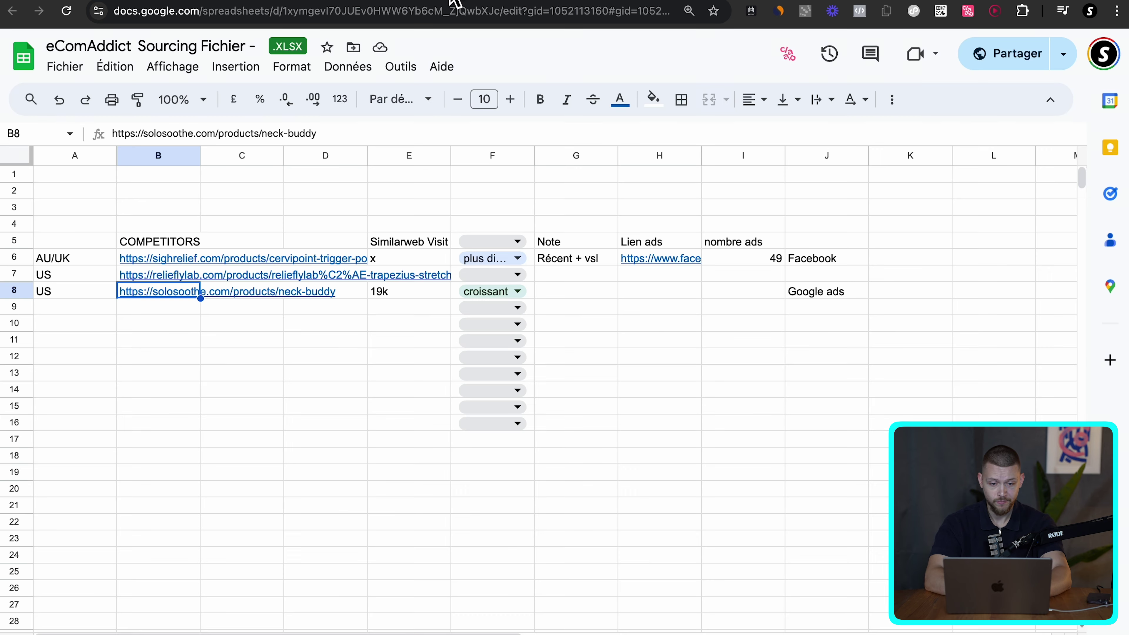
{"action": "left_click", "coordinate": [586, 308]}
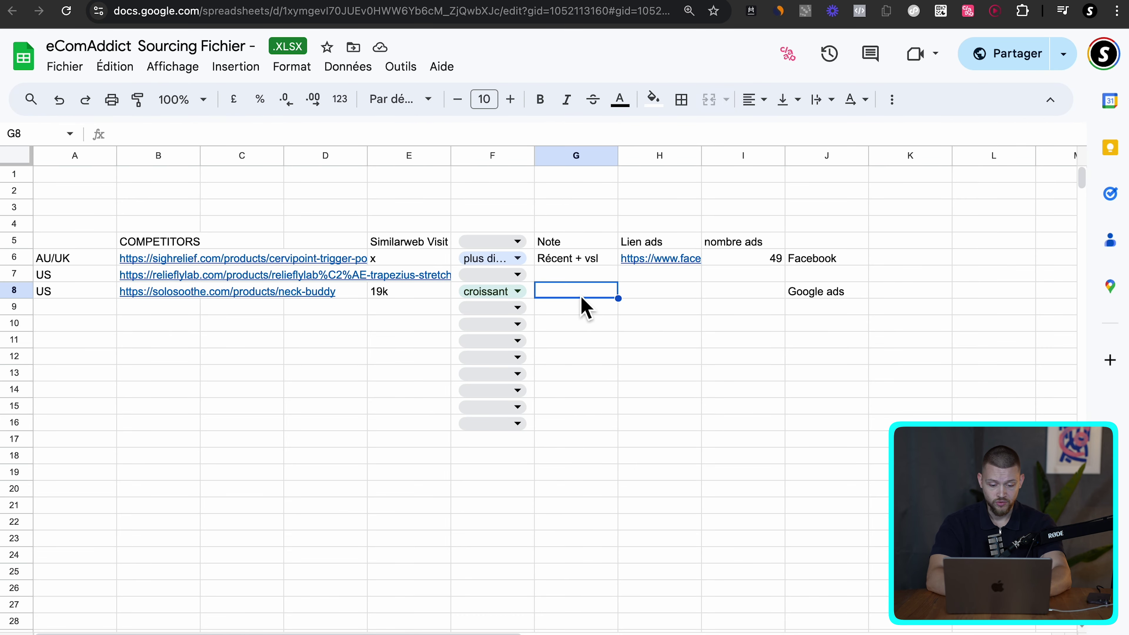
{"action": "type", "text": "only google"}
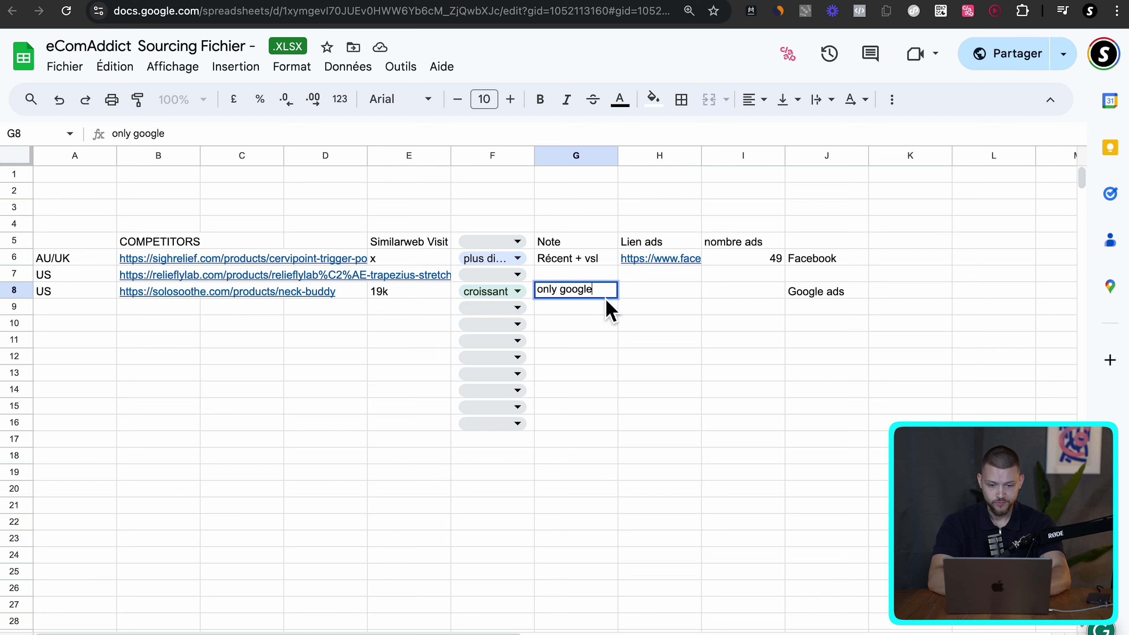
{"action": "key", "text": "Tab"}
{"action": "type", "text": "x"}
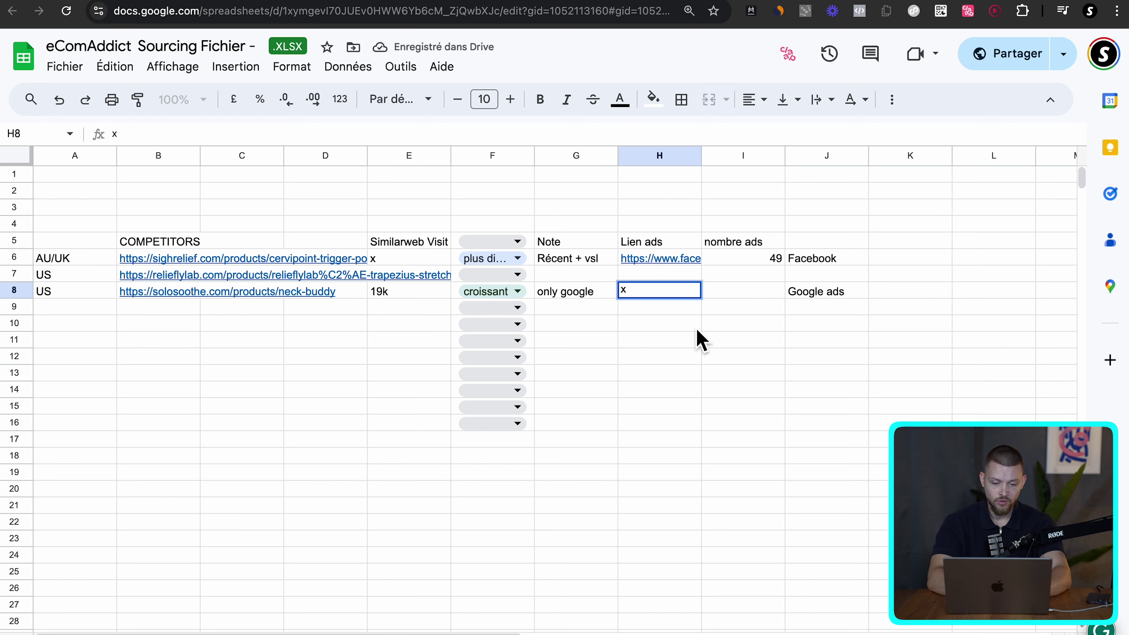
{"action": "left_click", "coordinate": [650, 341]}
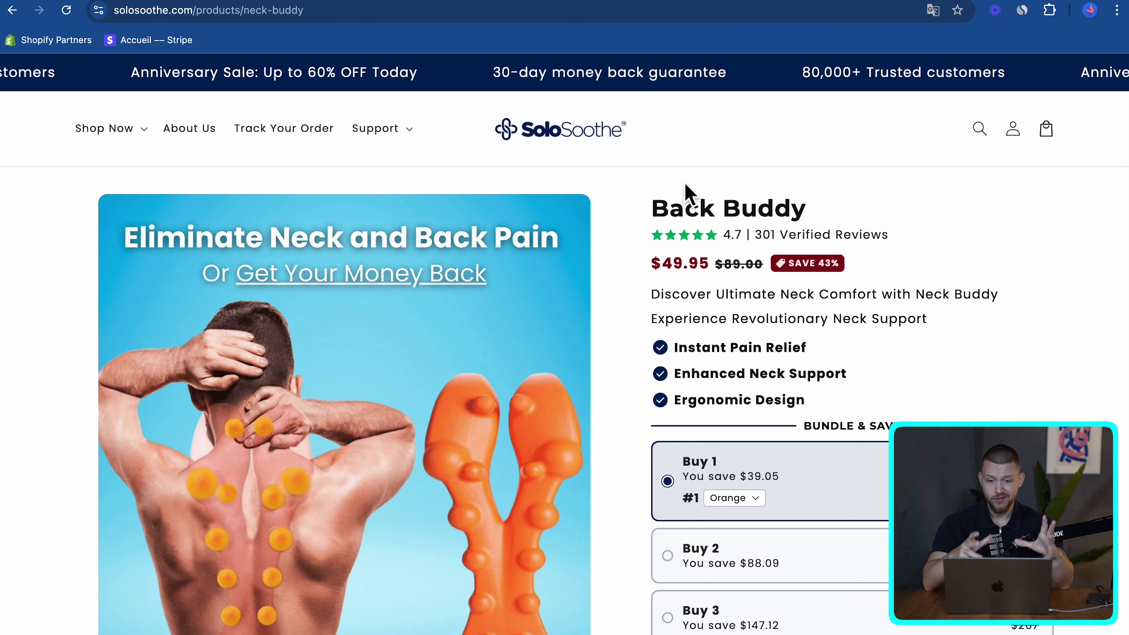
- Examine SoloSoothe's Back Buddy product page, including its product sections, visuals and bundle offers
{"action": "scroll", "coordinate": [739, 367], "scroll_direction": "down", "scroll_amount": 15}
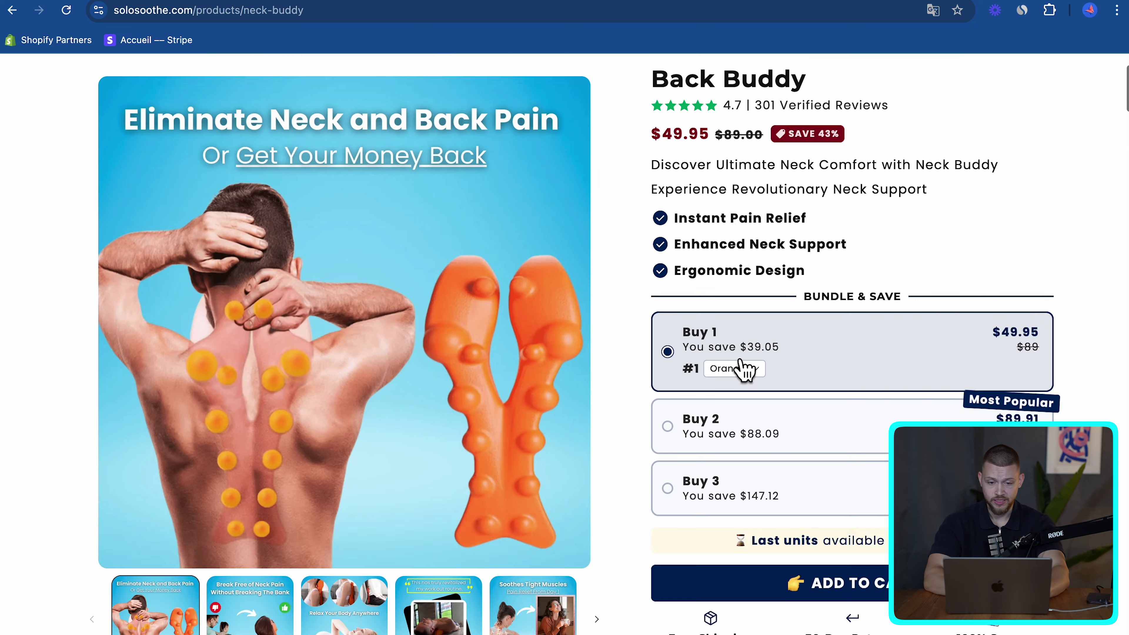
{"action": "scroll", "coordinate": [738, 366], "scroll_direction": "down", "scroll_amount": 15}
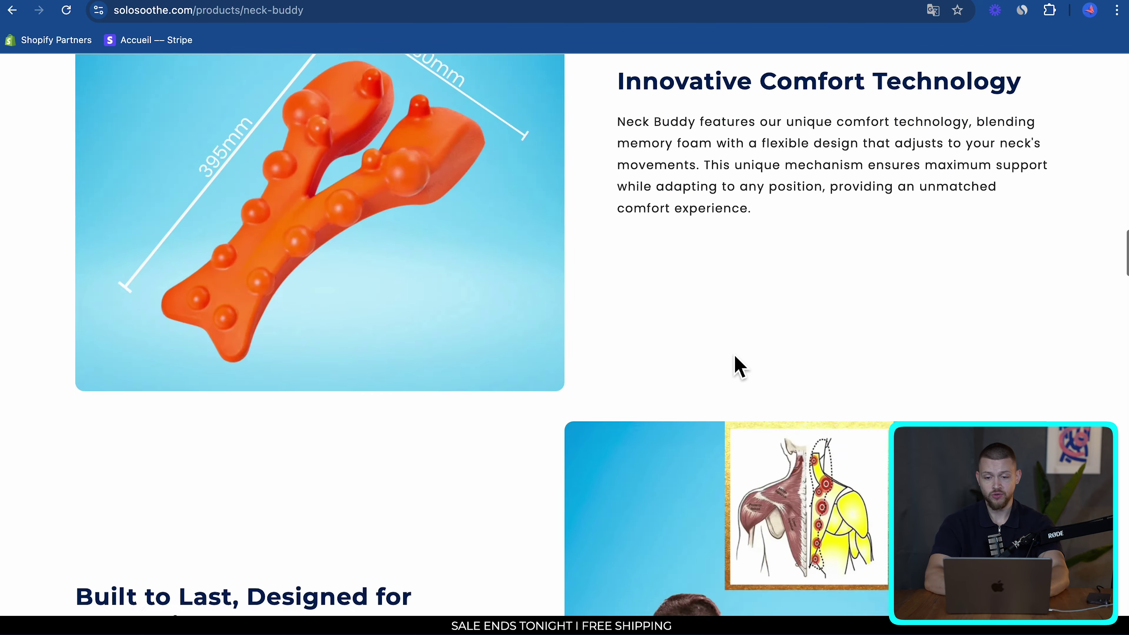
{"action": "scroll", "coordinate": [739, 367], "scroll_direction": "down", "scroll_amount": 10}
{"action": "scroll", "coordinate": [739, 366], "scroll_direction": "up", "scroll_amount": 5}
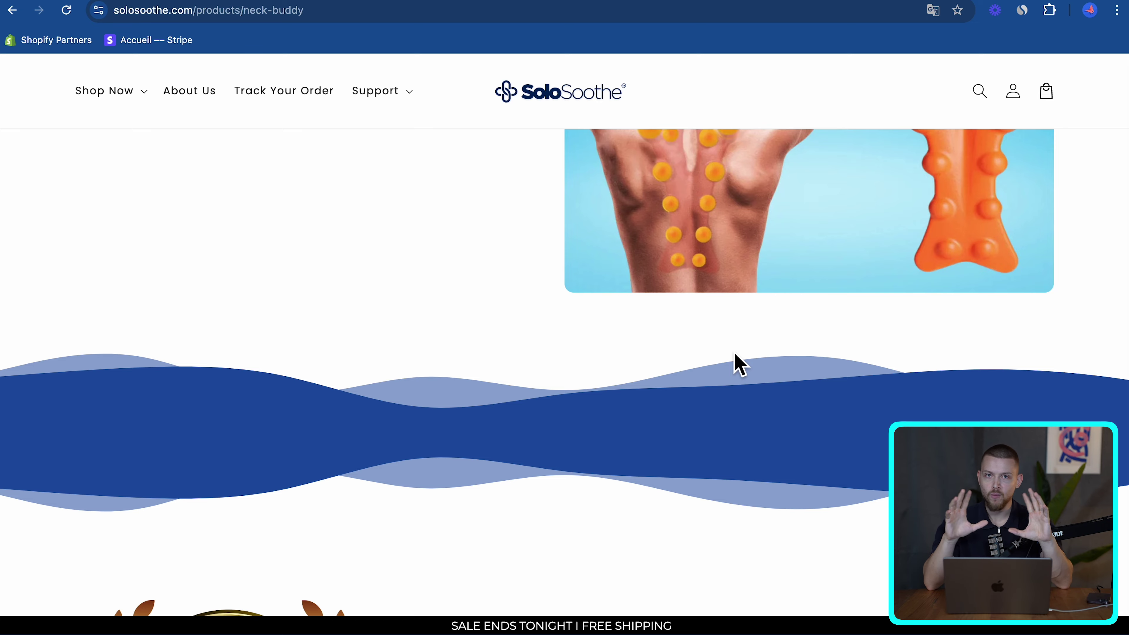
{"action": "scroll", "coordinate": [738, 364], "scroll_direction": "up", "scroll_amount": 20}
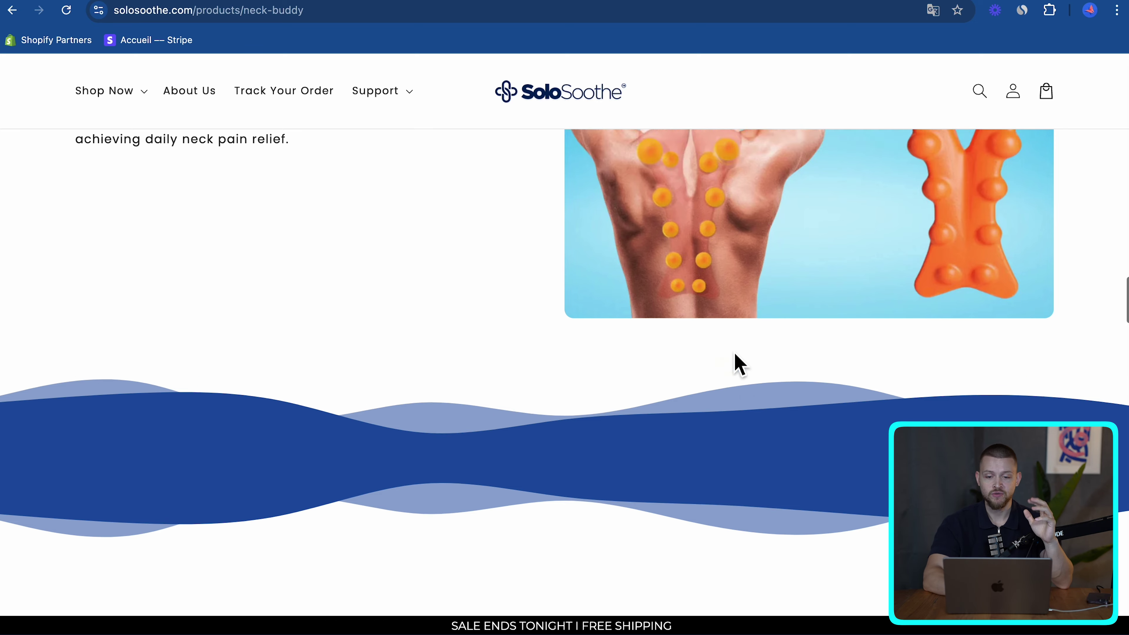
{"action": "scroll", "coordinate": [738, 364], "scroll_direction": "up", "scroll_amount": 9}
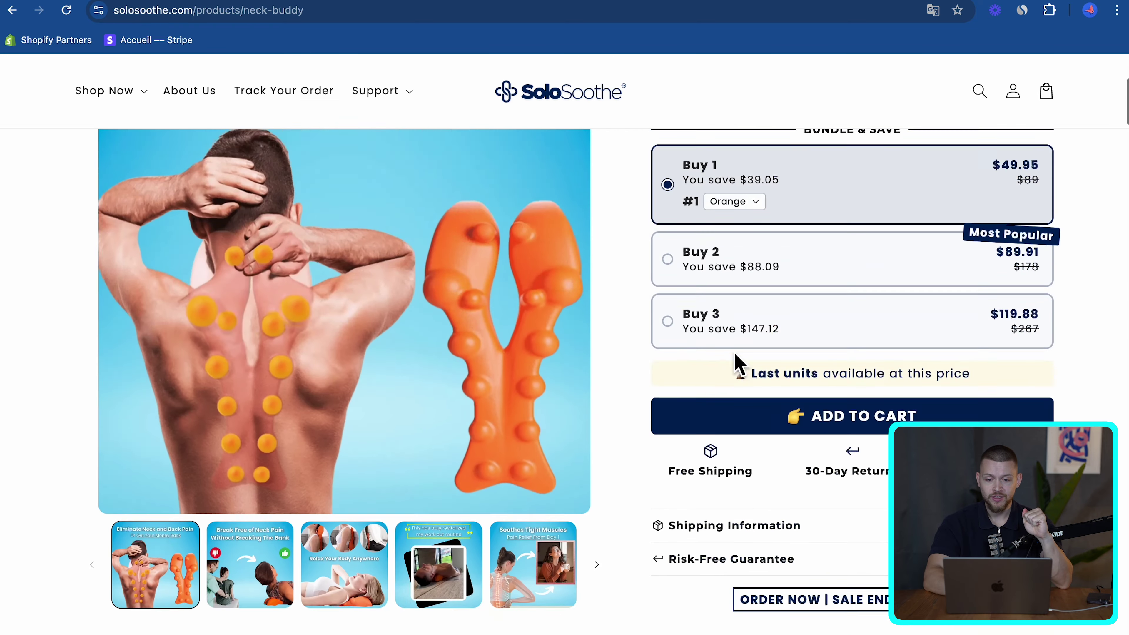
{"action": "left_click", "coordinate": [958, 322]}
{"action": "left_click", "coordinate": [946, 263]}
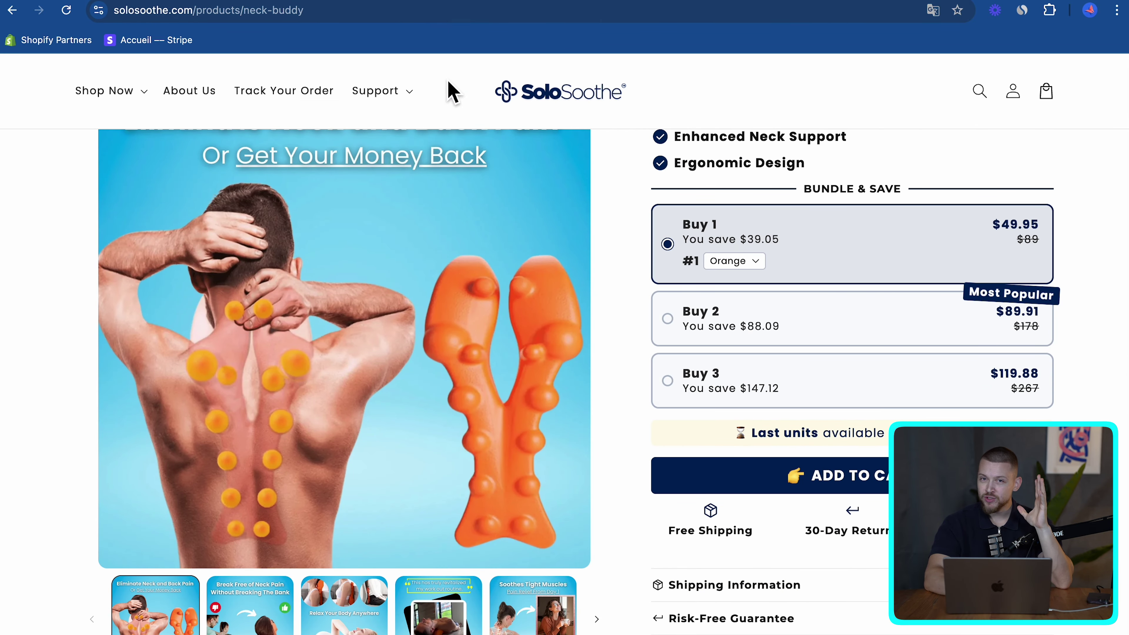
{"action": "scroll", "coordinate": [773, 151], "scroll_direction": "up", "scroll_amount": 5}
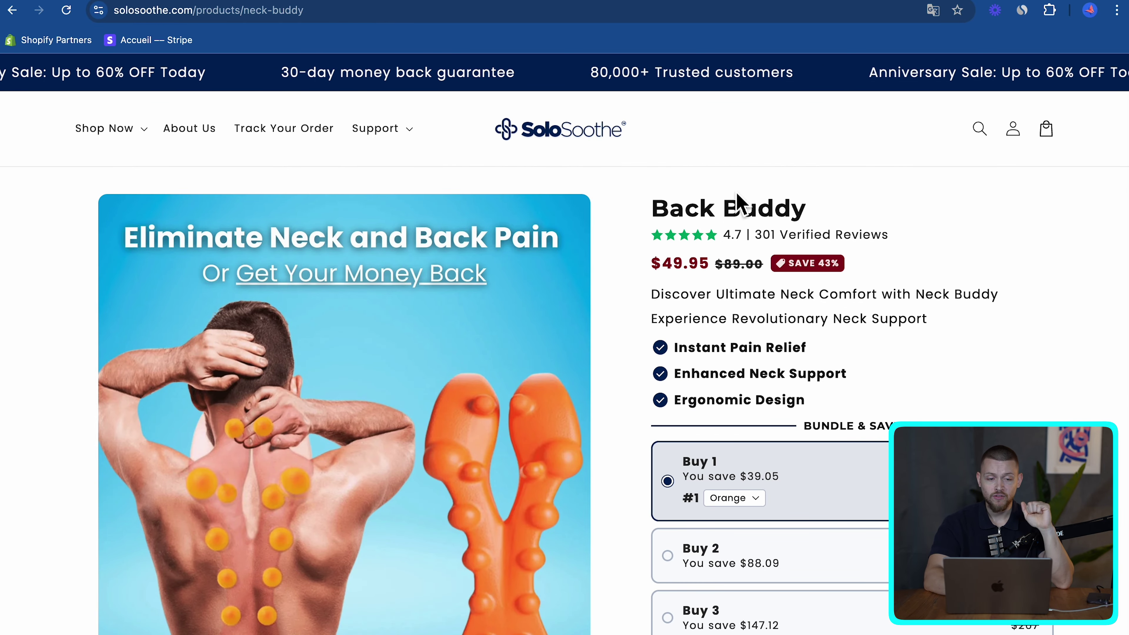
- Check the Until Times Up neck tension device's Similarweb visits over time and look through its product page
{"action": "key", "text": "ctrl+Left"}
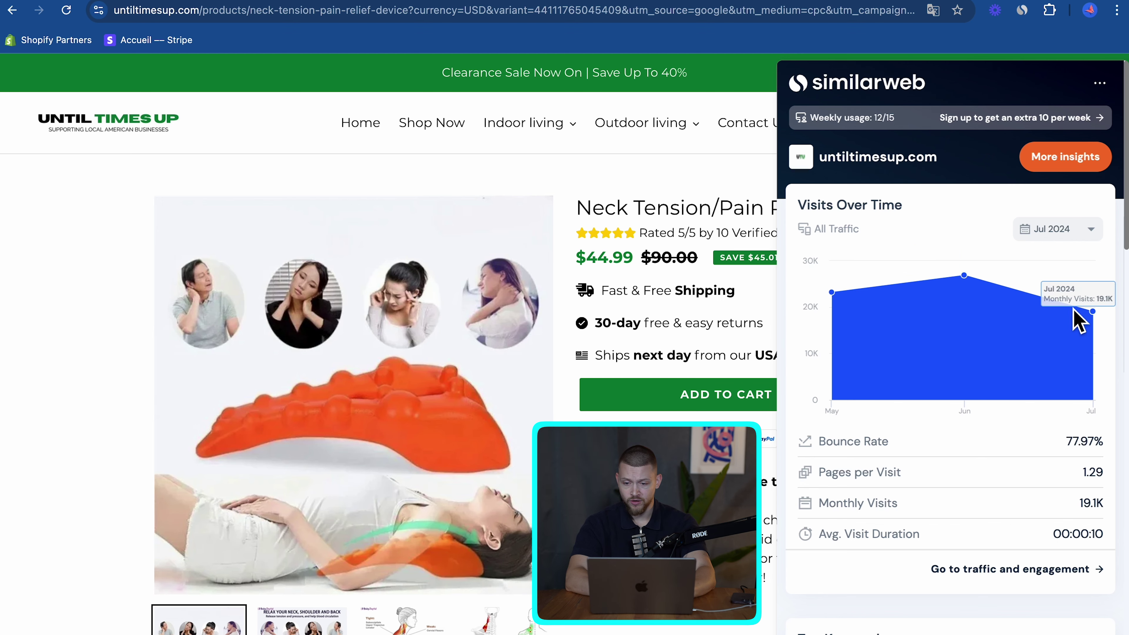
{"action": "left_click", "coordinate": [106, 272]}
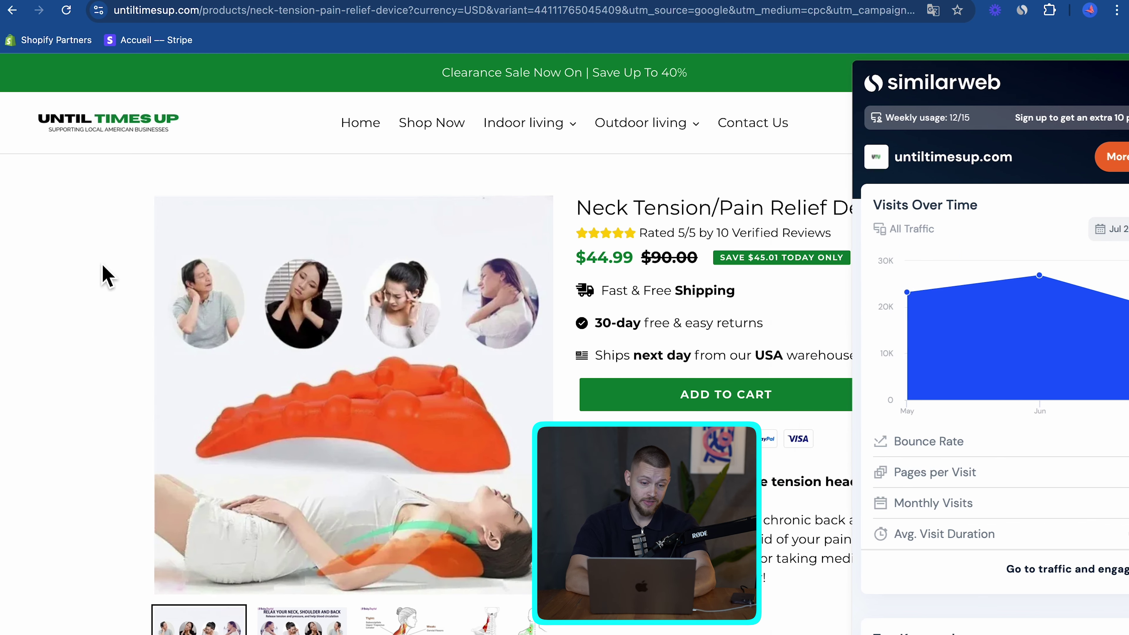
{"action": "scroll", "coordinate": [107, 275], "scroll_direction": "down", "scroll_amount": 10}
{"action": "scroll", "coordinate": [102, 271], "scroll_direction": "down", "scroll_amount": 3}
{"action": "key", "text": "Home"}
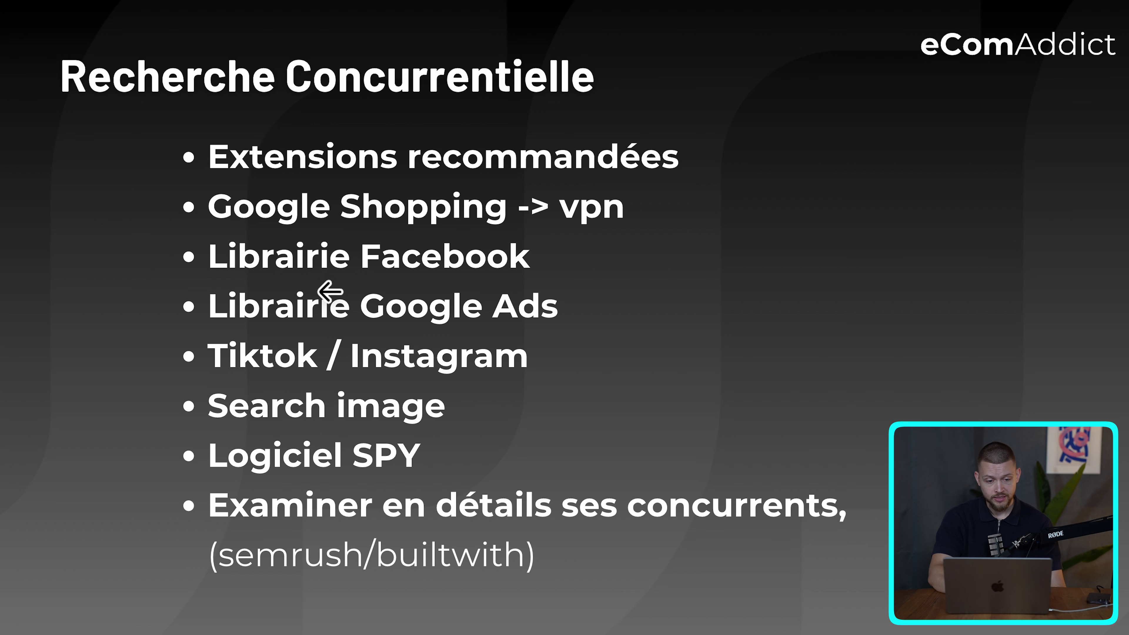
{"action": "key", "text": "Right"}
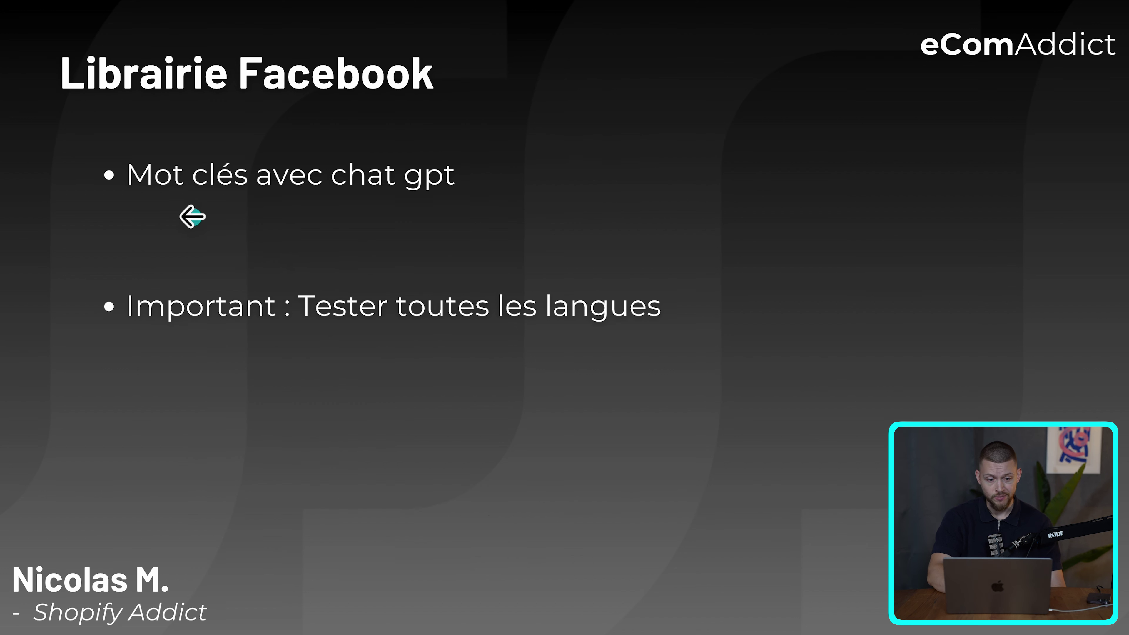
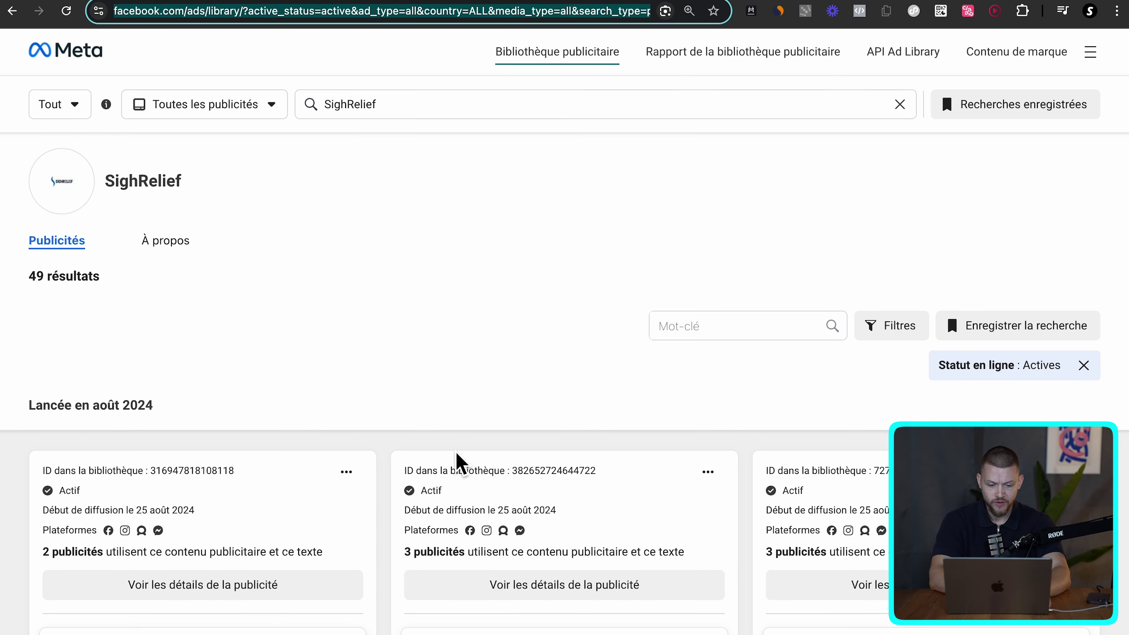
- Examine SighRelief's active ads in the Meta Ad Library, including their repeated ad text, videos and offer lines
{"action": "scroll", "coordinate": [640, 434], "scroll_direction": "down", "scroll_amount": 8}
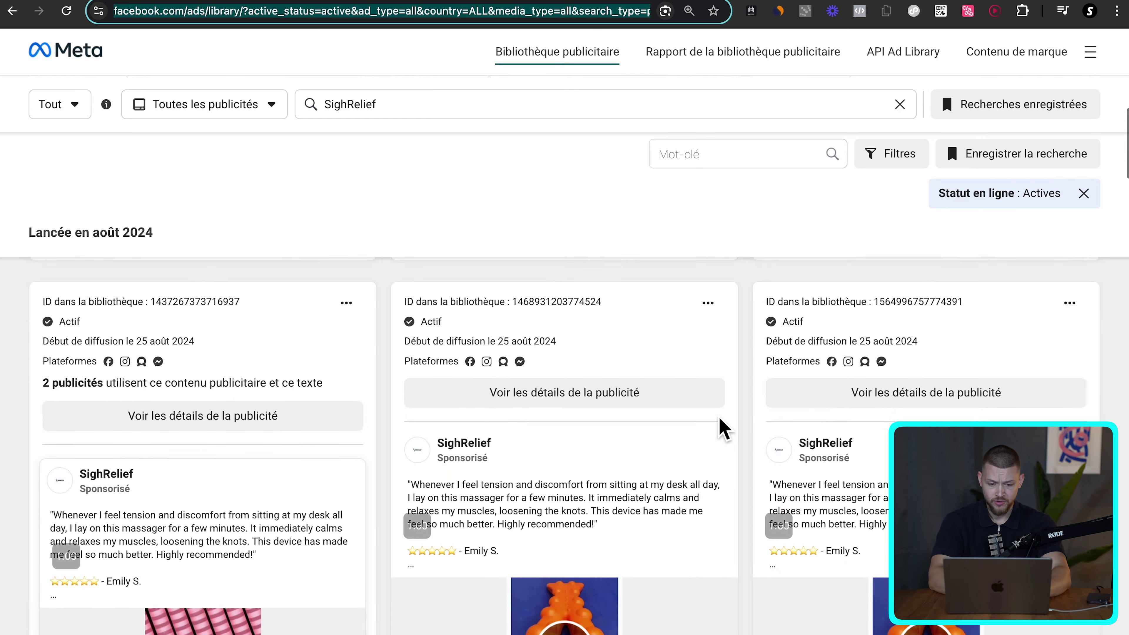
{"action": "scroll", "coordinate": [625, 433], "scroll_direction": "down", "scroll_amount": 8}
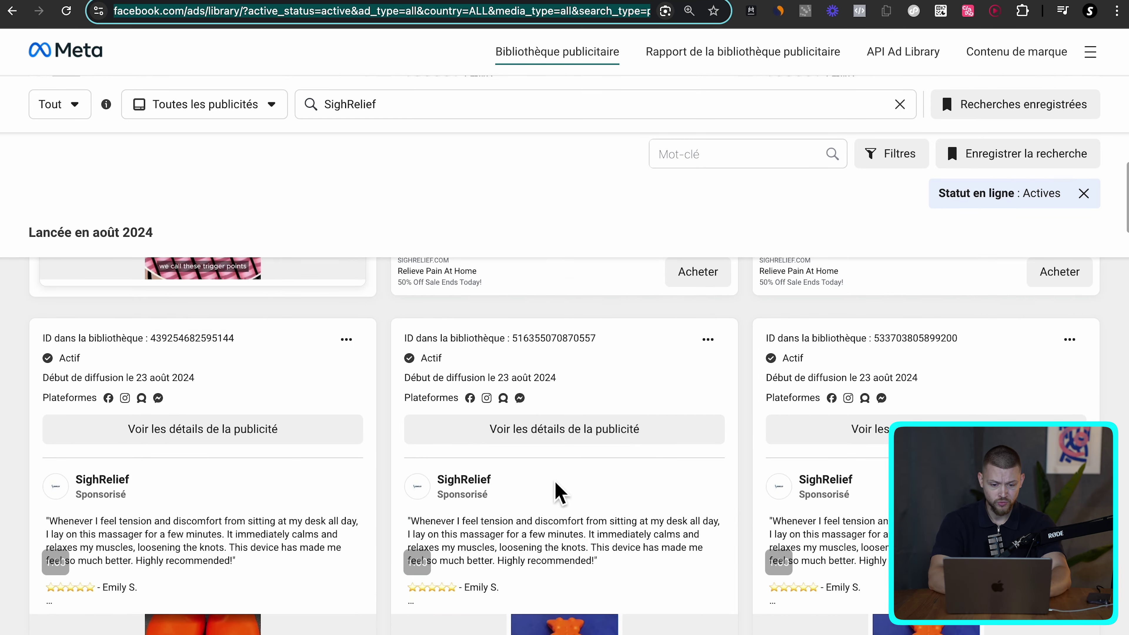
{"action": "scroll", "coordinate": [554, 491], "scroll_direction": "up", "scroll_amount": 6}
{"action": "scroll", "coordinate": [691, 501], "scroll_direction": "down", "scroll_amount": 4}
{"action": "scroll", "coordinate": [386, 517], "scroll_direction": "up", "scroll_amount": 7}
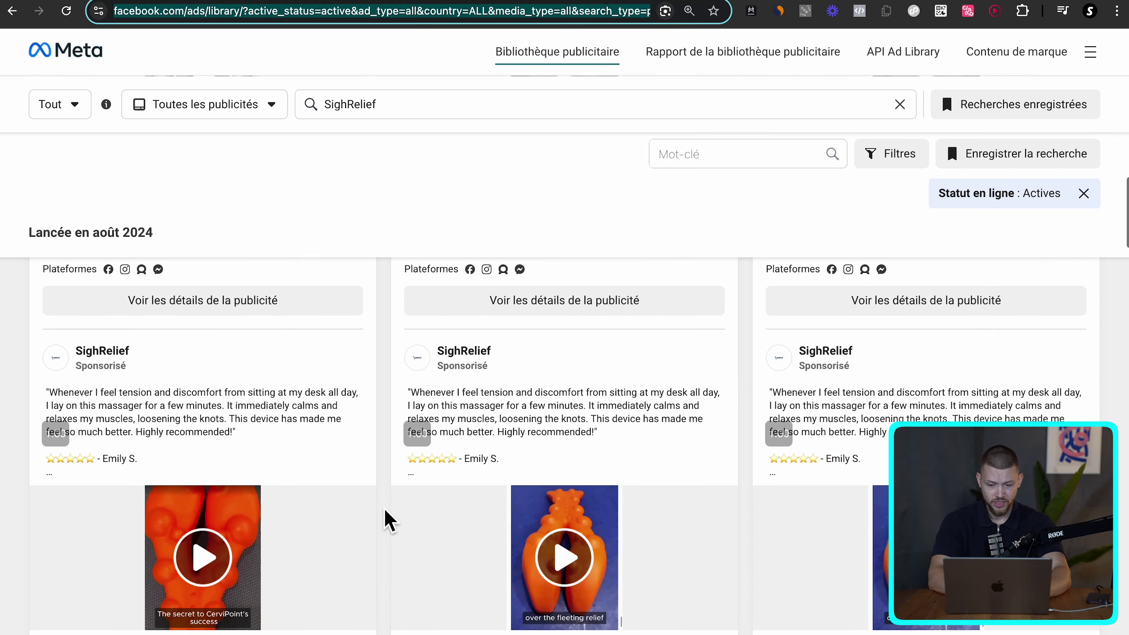
{"action": "scroll", "coordinate": [389, 520], "scroll_direction": "down", "scroll_amount": 7}
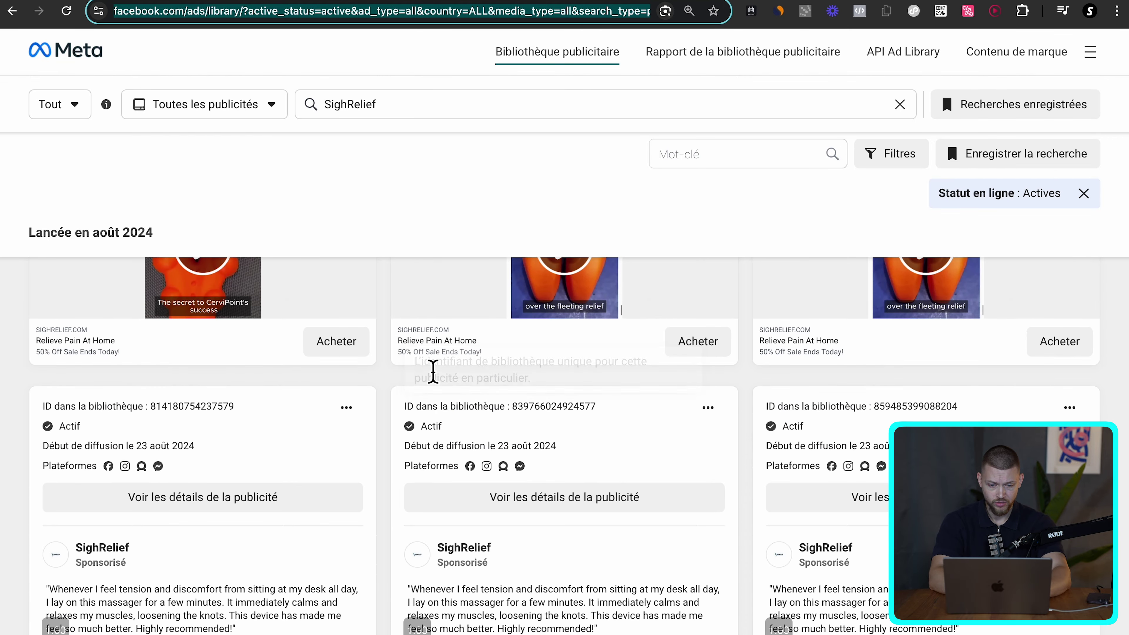
{"action": "scroll", "coordinate": [430, 367], "scroll_direction": "up", "scroll_amount": 5}
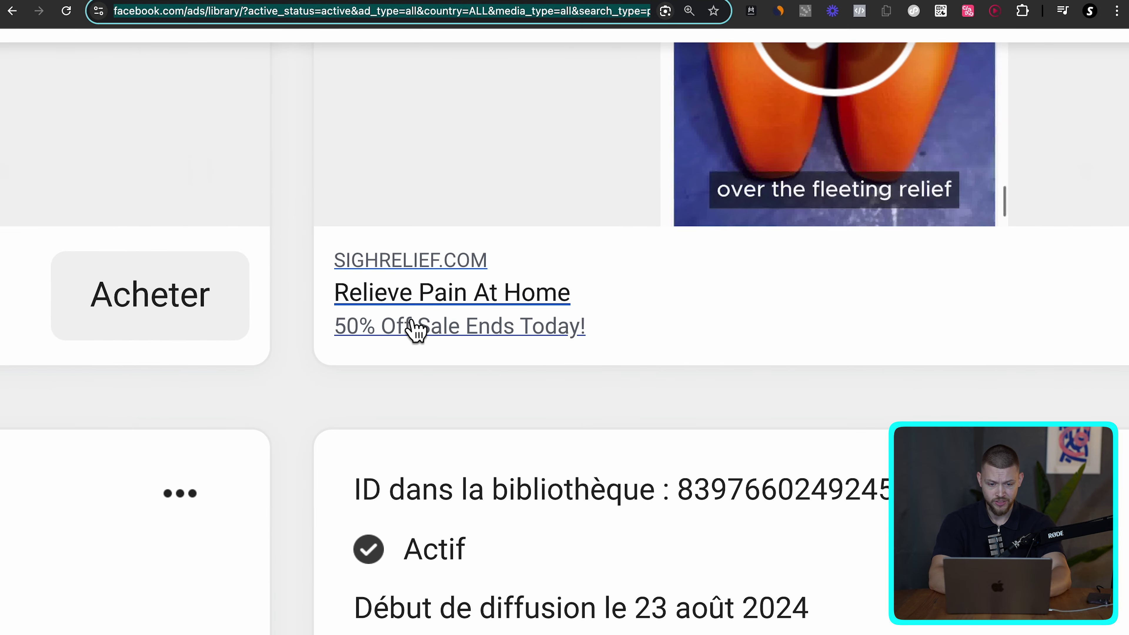
- Compare SighRelief's active August 2024 ads, checking the video creatives, their lengths and how many ads reuse the same content
{"action": "scroll", "coordinate": [305, 318], "scroll_direction": "down", "scroll_amount": 5}
{"action": "scroll", "coordinate": [305, 318], "scroll_direction": "down", "scroll_amount": 5}
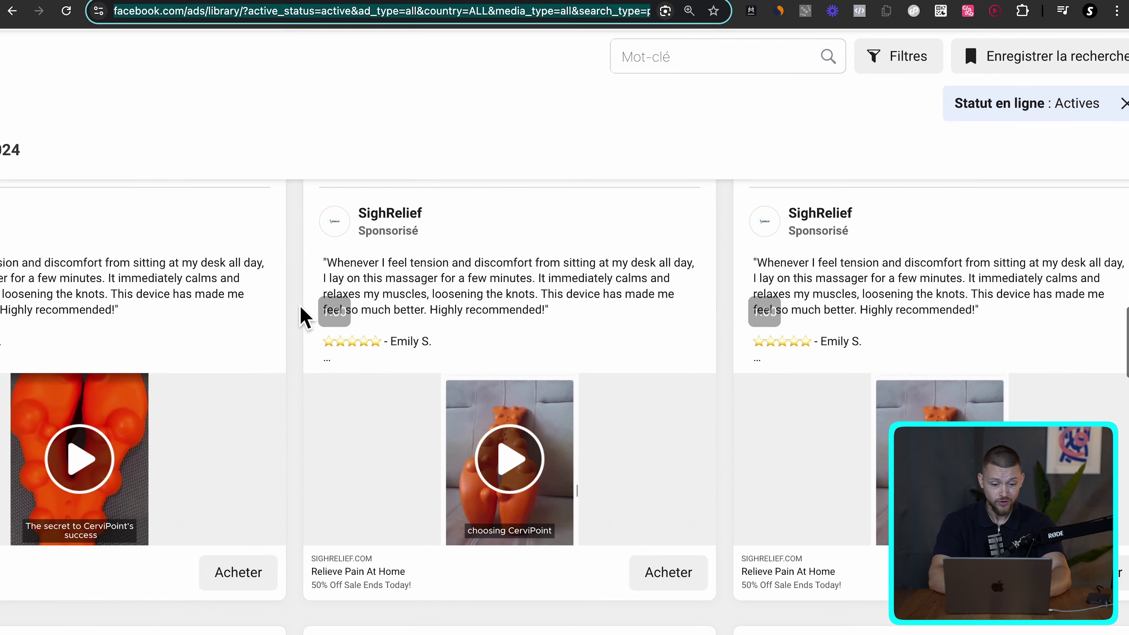
{"action": "scroll", "coordinate": [305, 318], "scroll_direction": "up", "scroll_amount": 2}
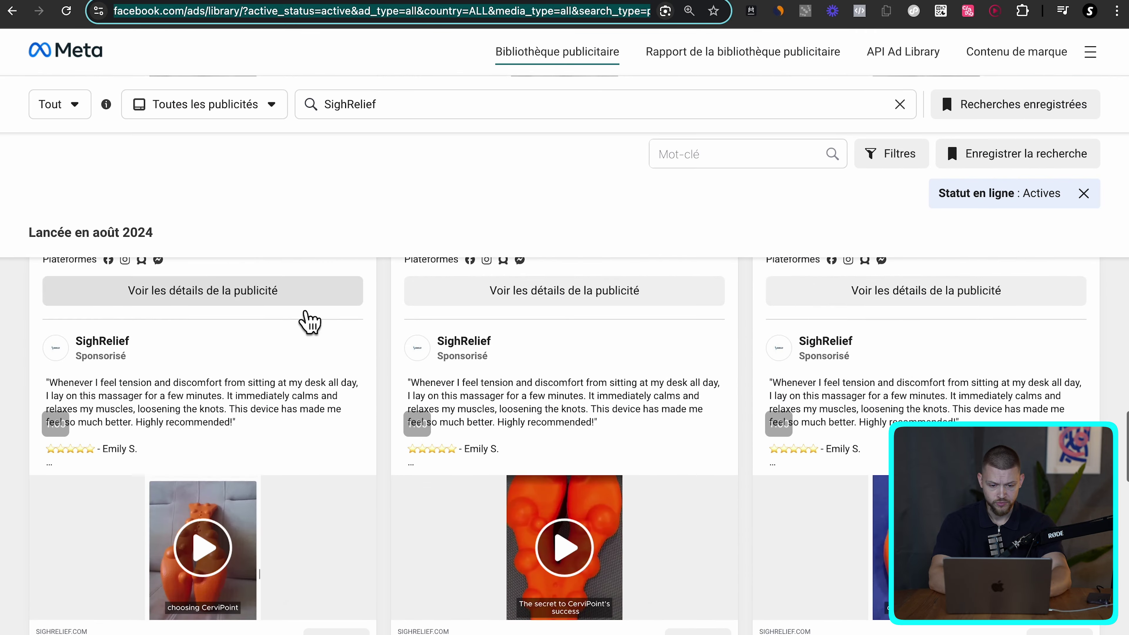
{"action": "scroll", "coordinate": [307, 320], "scroll_direction": "down", "scroll_amount": 1}
{"action": "left_click", "coordinate": [539, 577]}
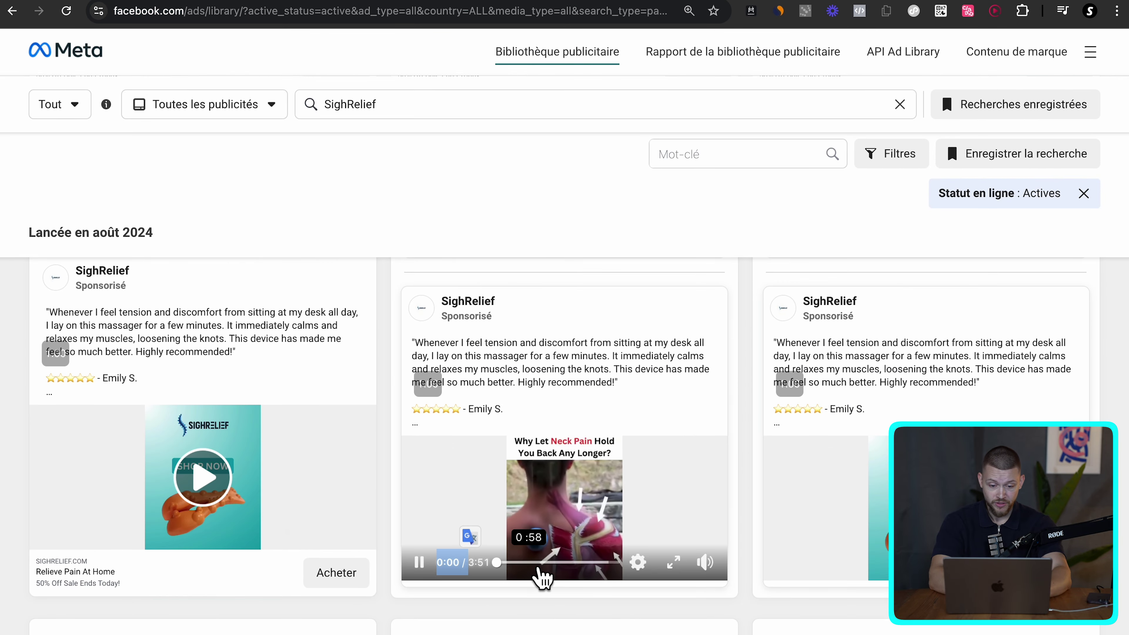
{"action": "double_click", "coordinate": [440, 569]}
{"action": "scroll", "coordinate": [390, 517], "scroll_direction": "down", "scroll_amount": 15}
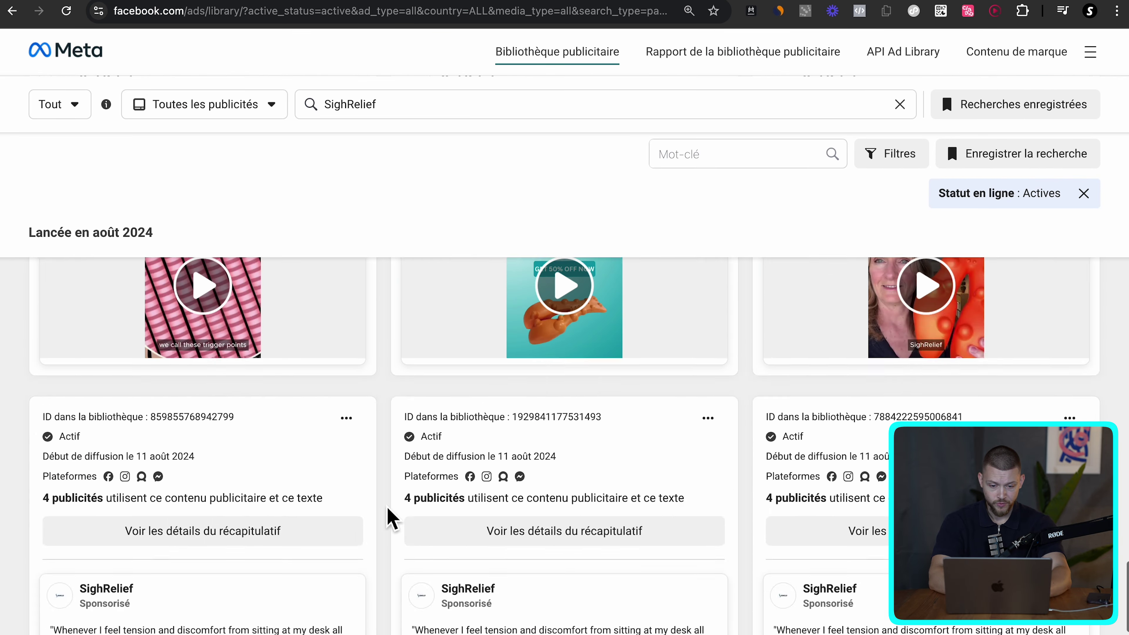
{"action": "scroll", "coordinate": [391, 517], "scroll_direction": "up", "scroll_amount": 5}
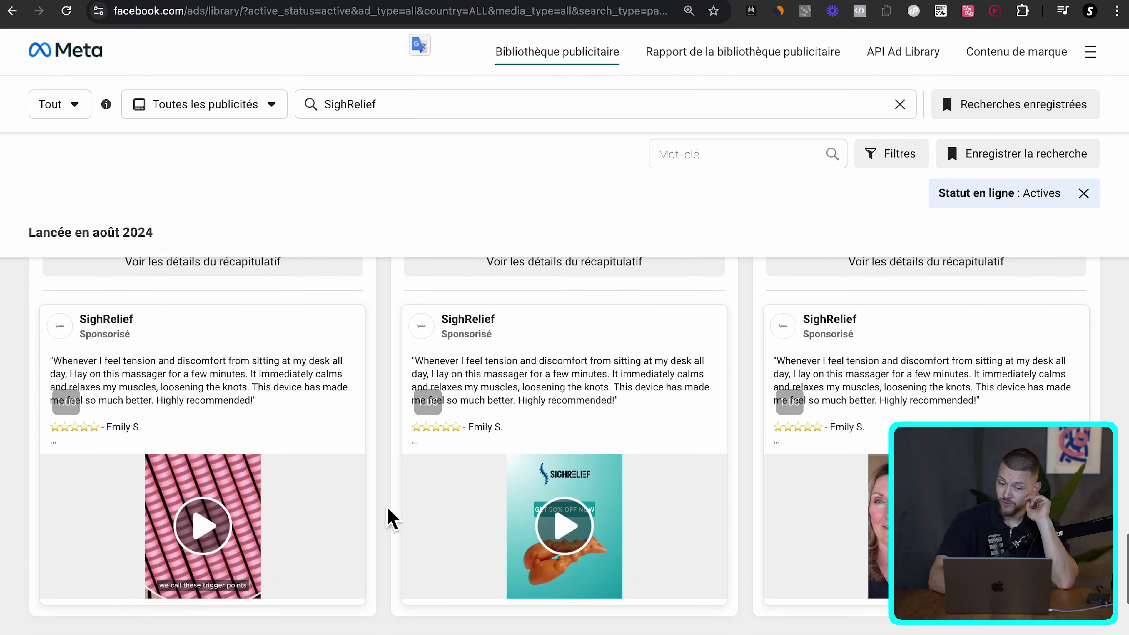
{"action": "scroll", "coordinate": [391, 517], "scroll_direction": "up", "scroll_amount": 3}
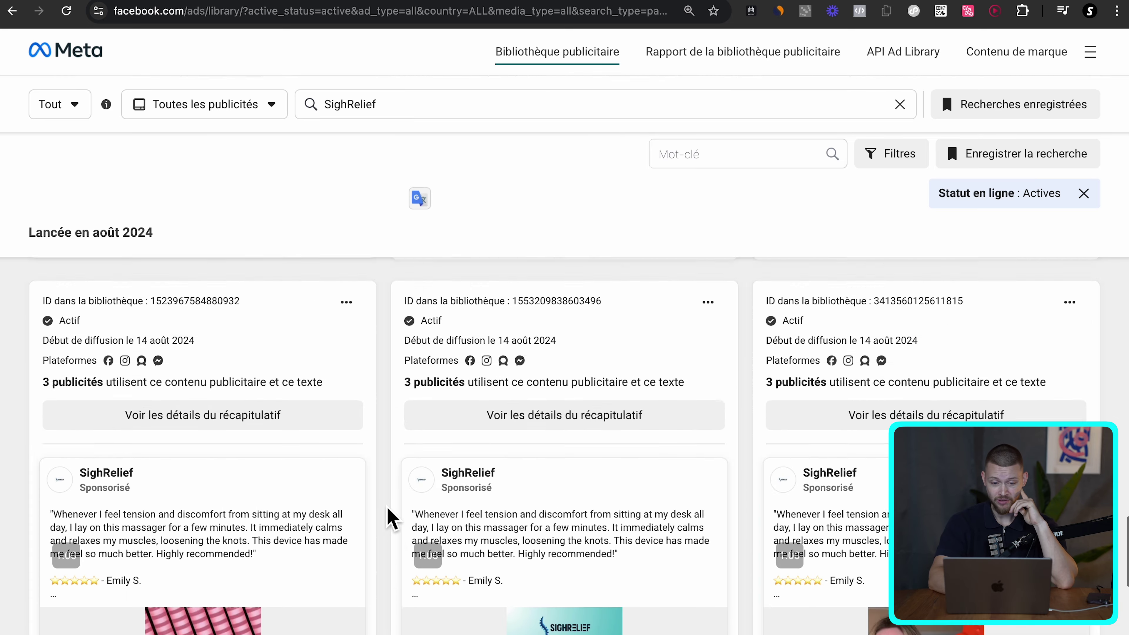
{"action": "scroll", "coordinate": [391, 517], "scroll_direction": "down", "scroll_amount": 4}
{"action": "scroll", "coordinate": [391, 454], "scroll_direction": "down", "scroll_amount": 15}
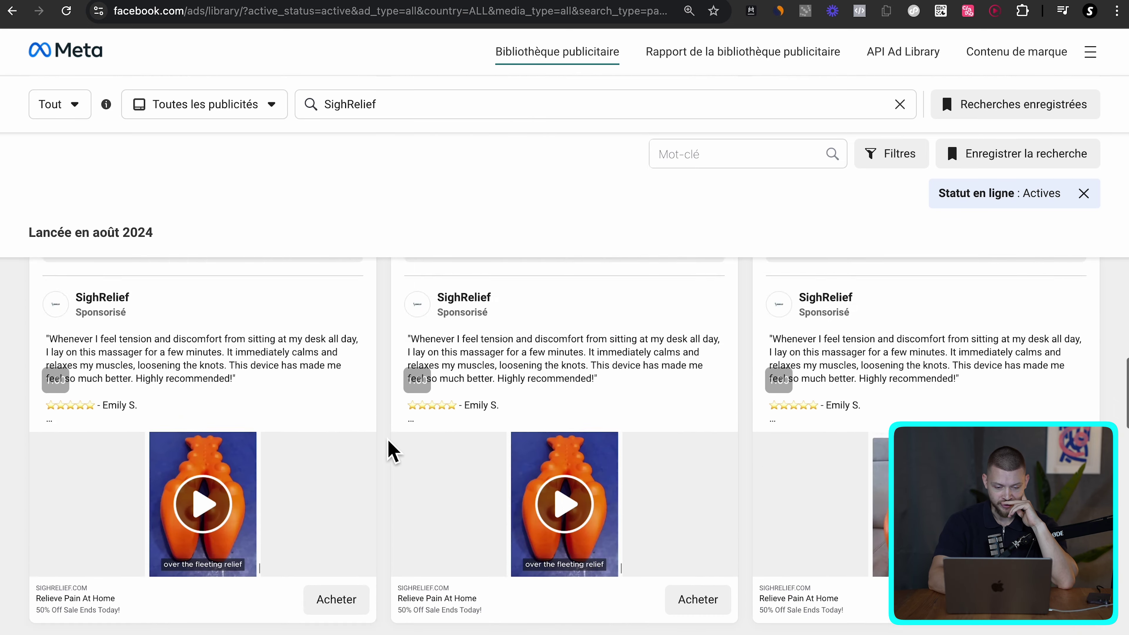
{"action": "scroll", "coordinate": [391, 453], "scroll_direction": "up", "scroll_amount": 4}
{"action": "scroll", "coordinate": [390, 450], "scroll_direction": "up", "scroll_amount": 1}
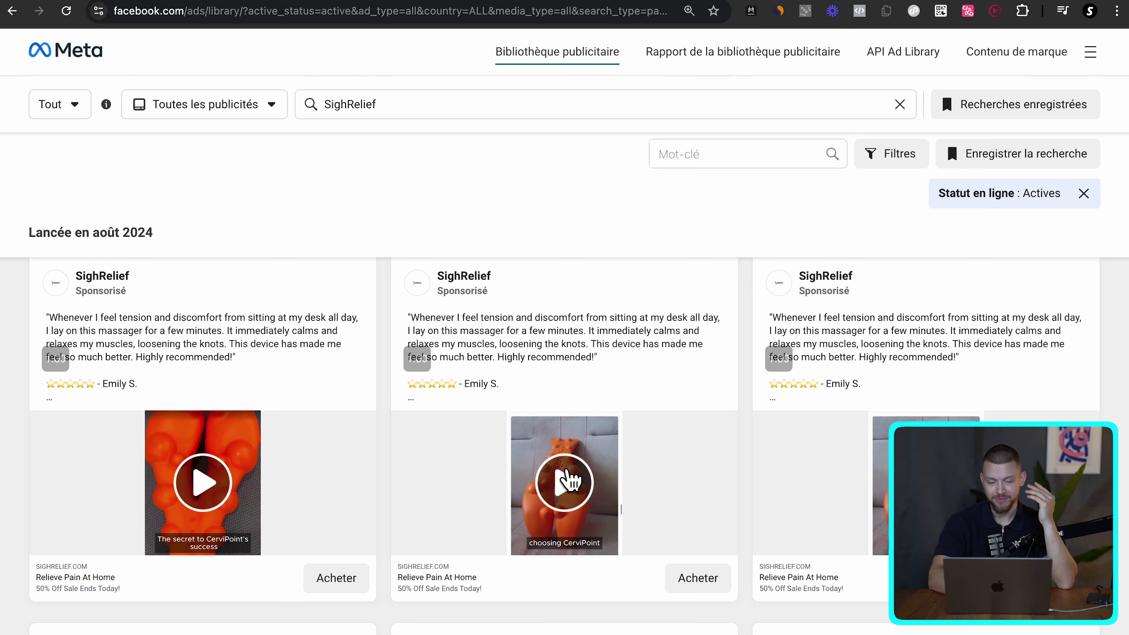
{"action": "scroll", "coordinate": [567, 475], "scroll_direction": "down", "scroll_amount": 8}
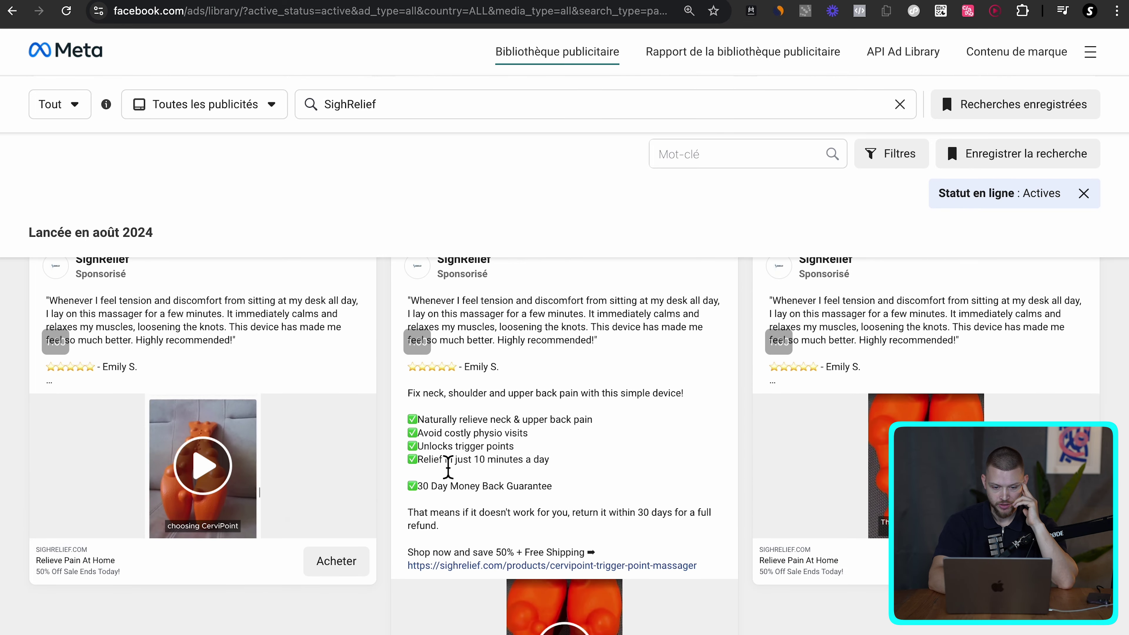
- Read the expanded SighRelief ad text, focusing on the neck pain claims, benefit list and money-back guarantee
{"action": "scroll", "coordinate": [448, 466], "scroll_direction": "up", "scroll_amount": 5}
{"action": "left_click_drag", "start_coordinate": [549, 372], "coordinate": [574, 371]}
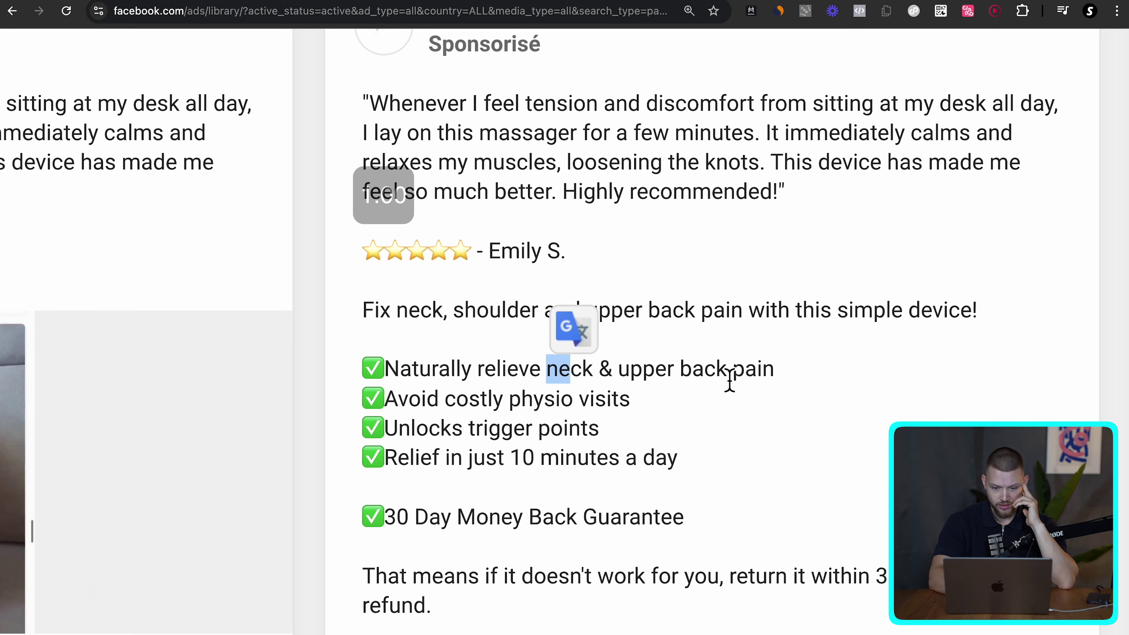
{"action": "left_click", "coordinate": [730, 373]}
{"action": "scroll", "coordinate": [730, 373], "scroll_direction": "down", "scroll_amount": 2}
{"action": "left_click_drag", "start_coordinate": [400, 323], "coordinate": [497, 290]}
{"action": "scroll", "coordinate": [624, 327], "scroll_direction": "down", "scroll_amount": 3}
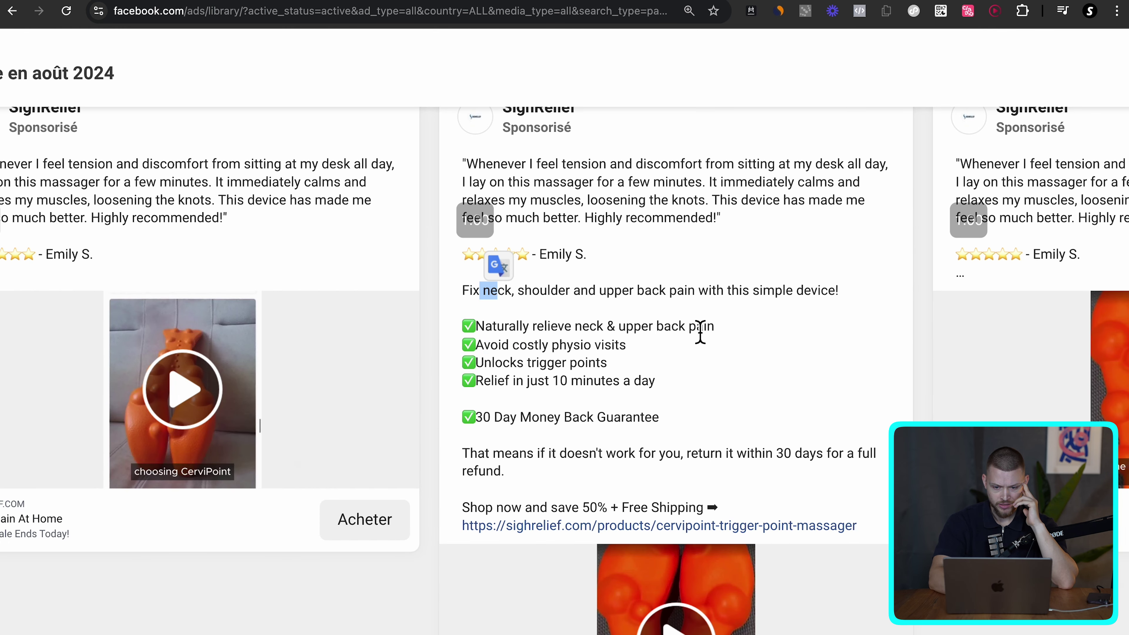
{"action": "left_click", "coordinate": [745, 340]}
- Switch to the ChatGPT conversation and select the words "Neck pain" in the first English keyword
{"action": "left_click", "coordinate": [295, 2]}
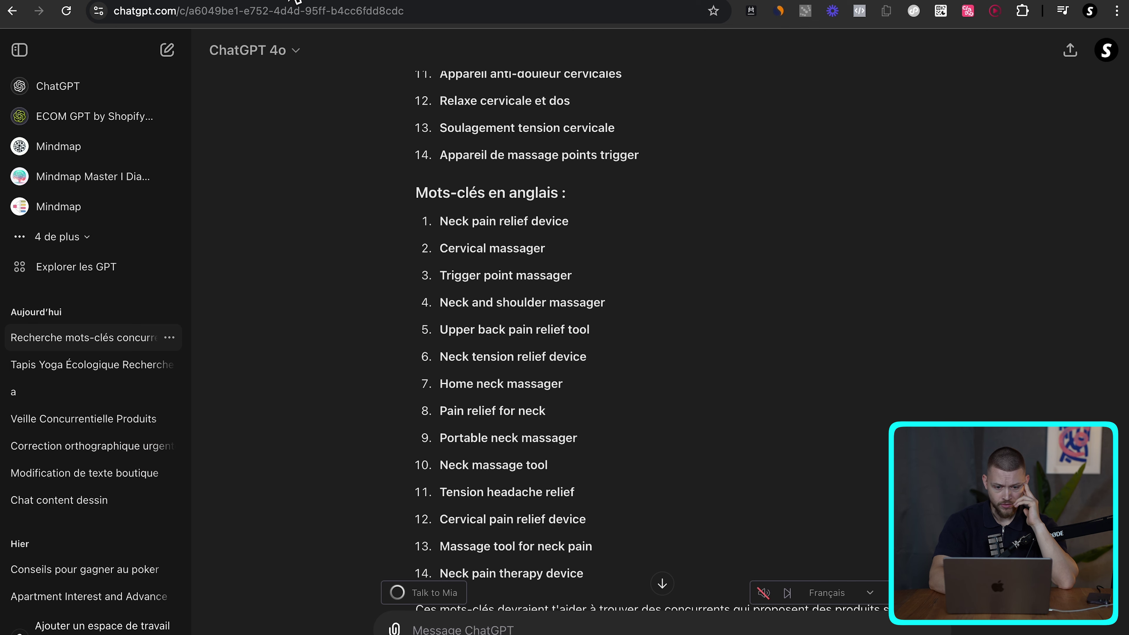
{"action": "scroll", "coordinate": [443, 390], "scroll_direction": "down", "scroll_amount": 1}
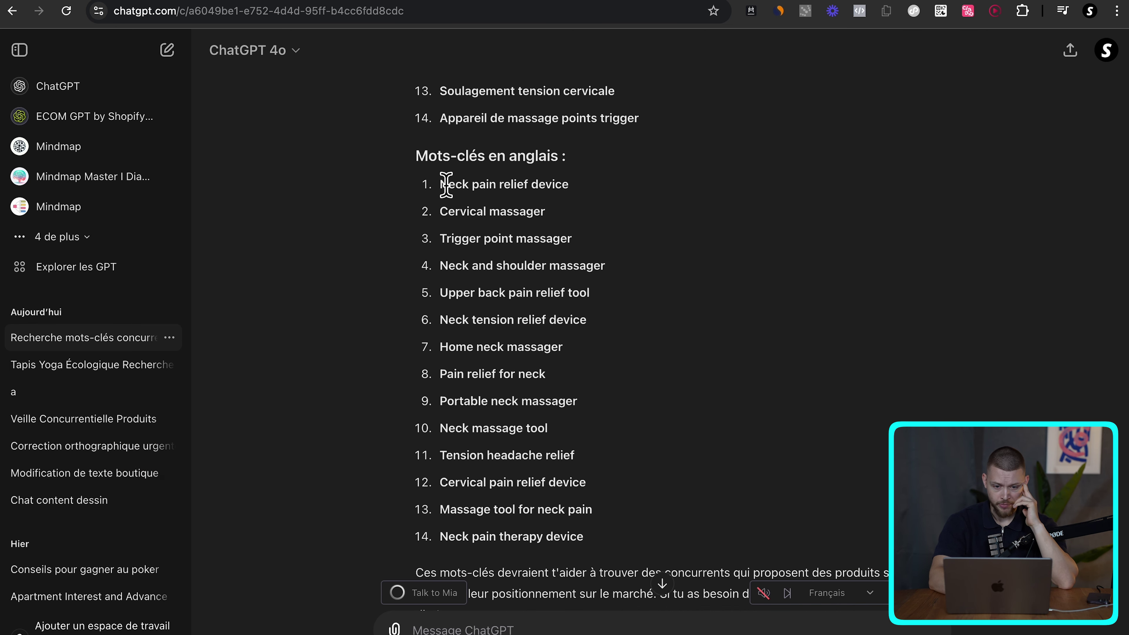
{"action": "left_click_drag", "start_coordinate": [442, 184], "coordinate": [498, 189]}
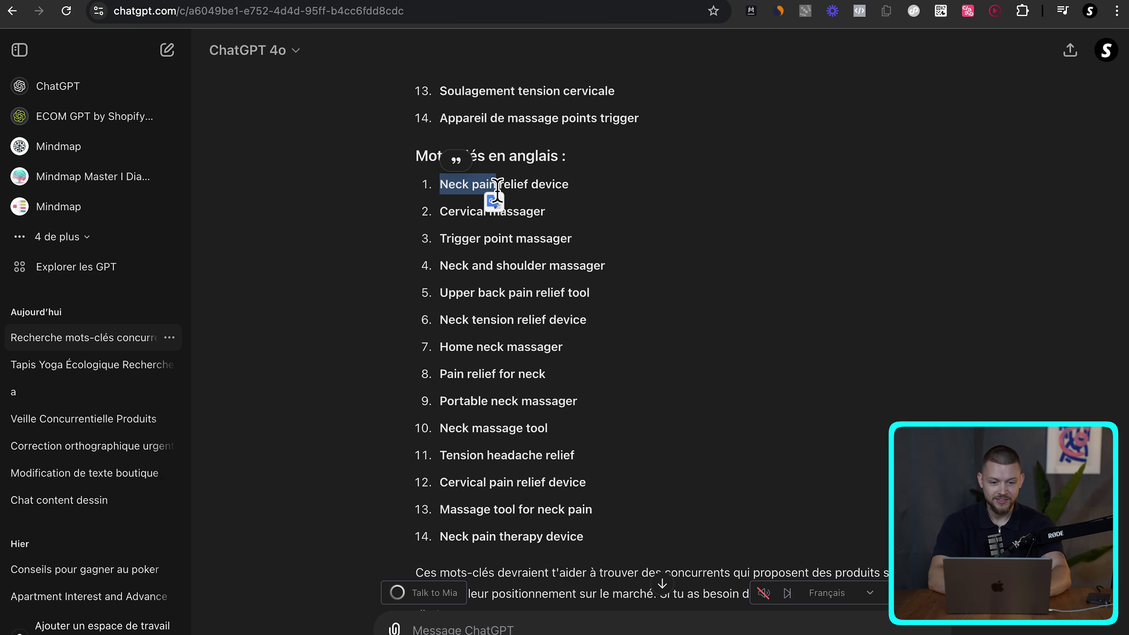
- Return to the Meta Ad Library and search all ads for "Neck pain"
{"action": "left_click", "coordinate": [511, 2]}
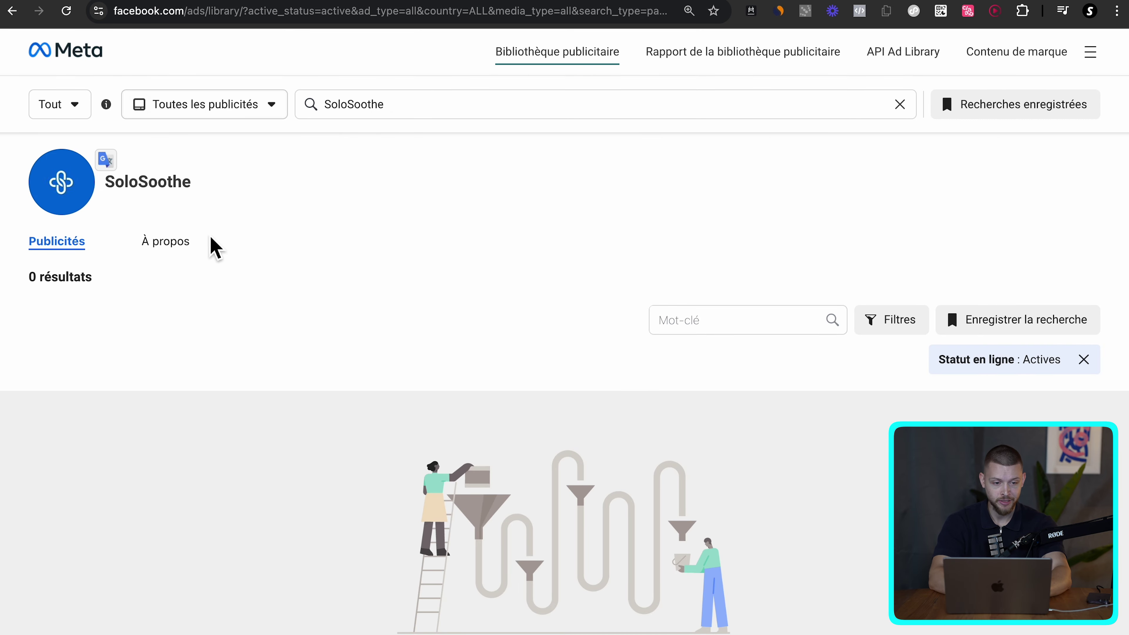
{"action": "left_click", "coordinate": [225, 118]}
{"action": "left_click", "coordinate": [543, 109]}
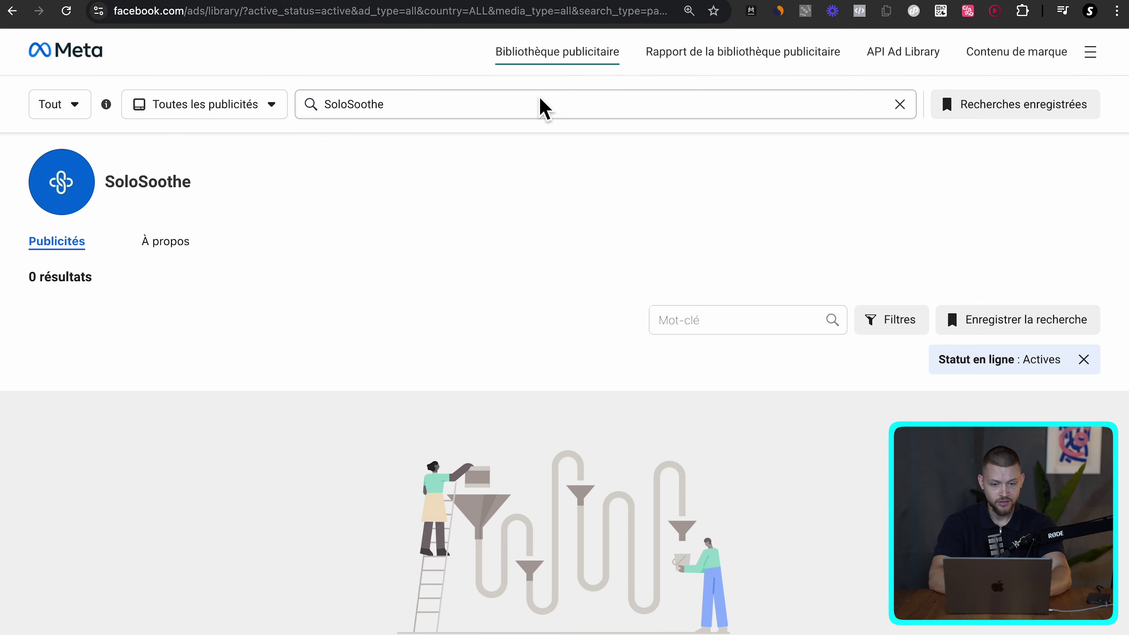
{"action": "double_click", "coordinate": [543, 108]}
{"action": "type", "text": "Neck pain"}
{"action": "key", "text": "Return"}
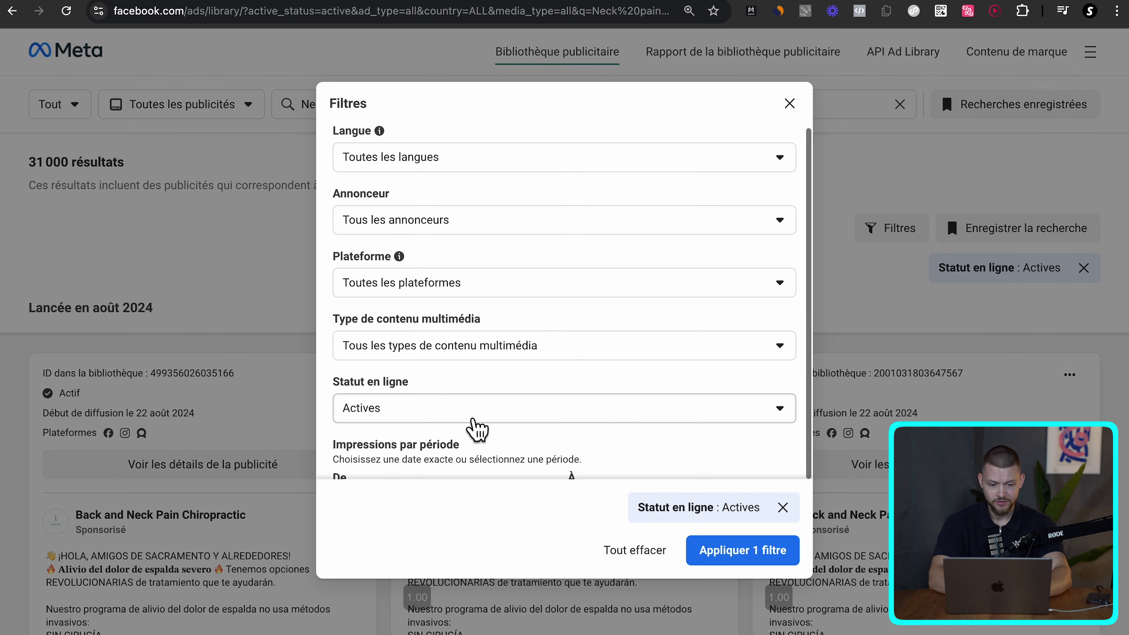
- In the ad filters, set the impressions period from 1 August 2024 to 20 August 2024
{"action": "scroll", "coordinate": [497, 440], "scroll_direction": "down", "scroll_amount": 2}
{"action": "left_click", "coordinate": [525, 456]}
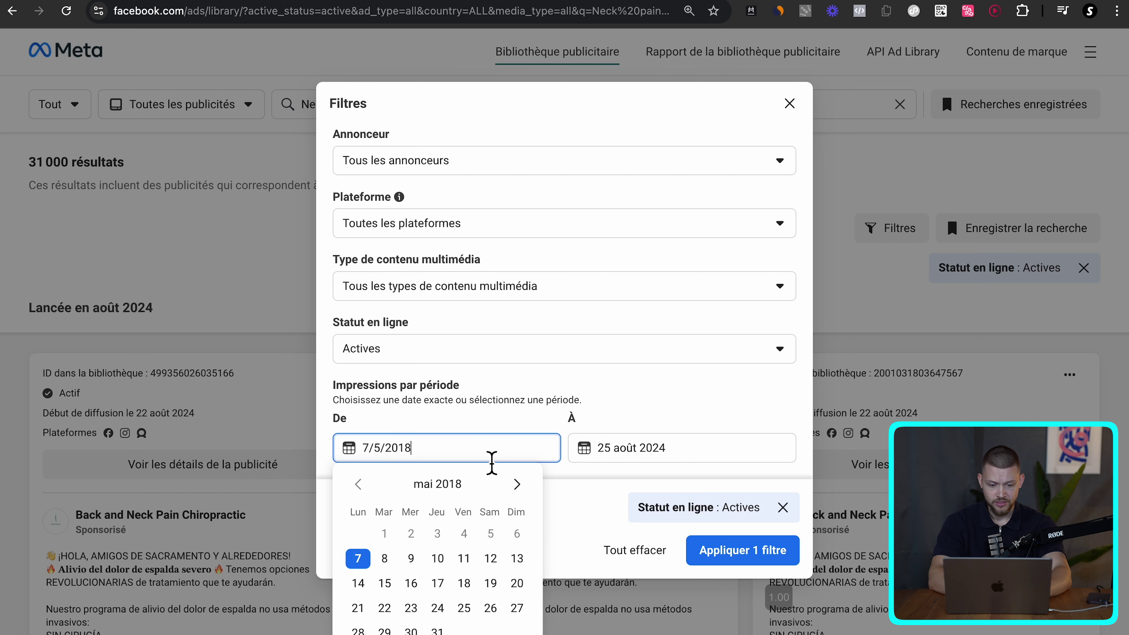
{"action": "triple_click", "coordinate": [528, 486]}
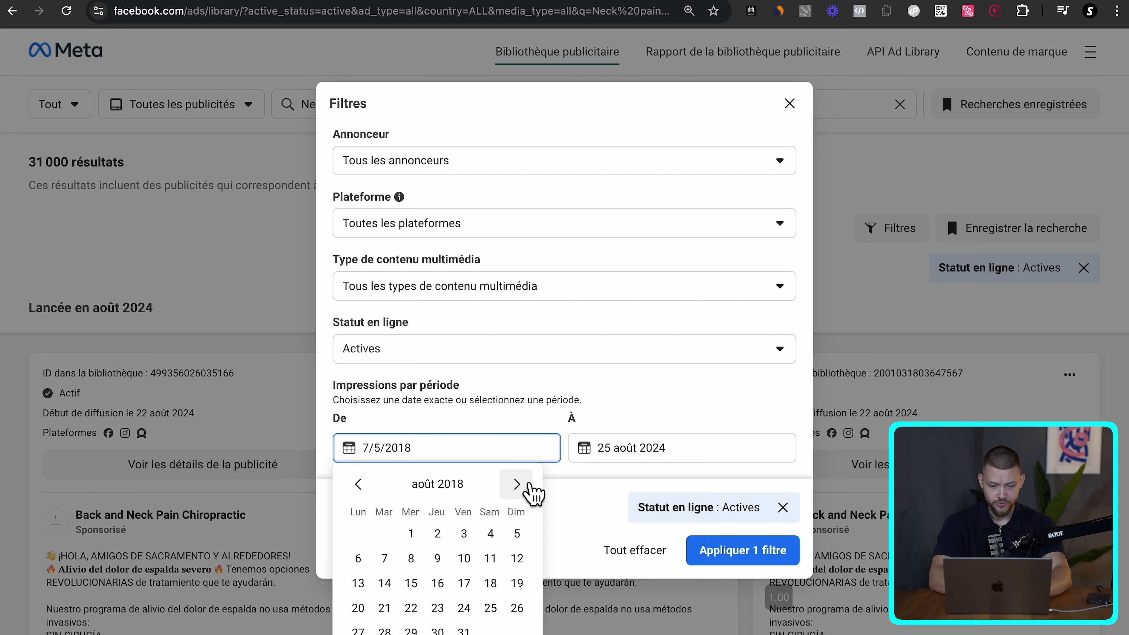
{"action": "left_click", "coordinate": [412, 533]}
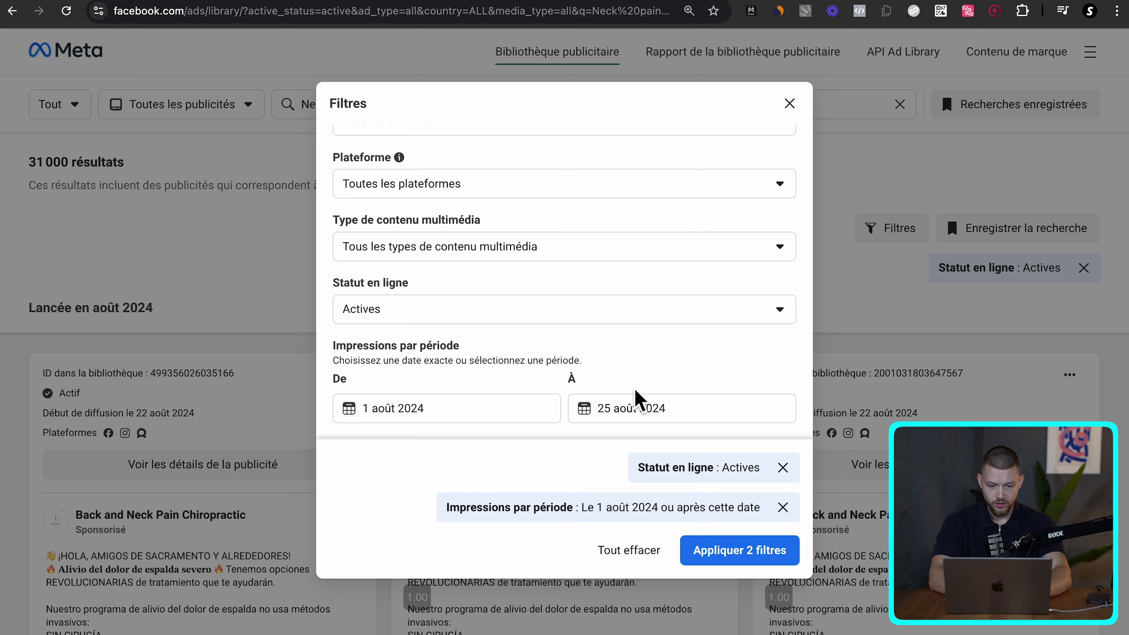
{"action": "left_click", "coordinate": [638, 405]}
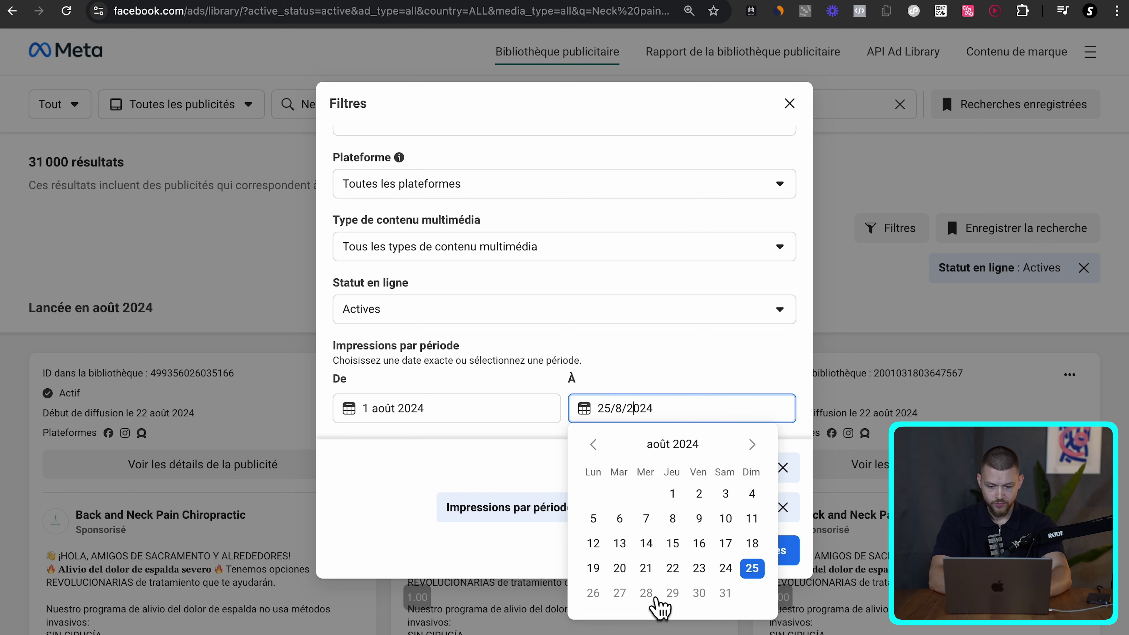
{"action": "left_click", "coordinate": [623, 571]}
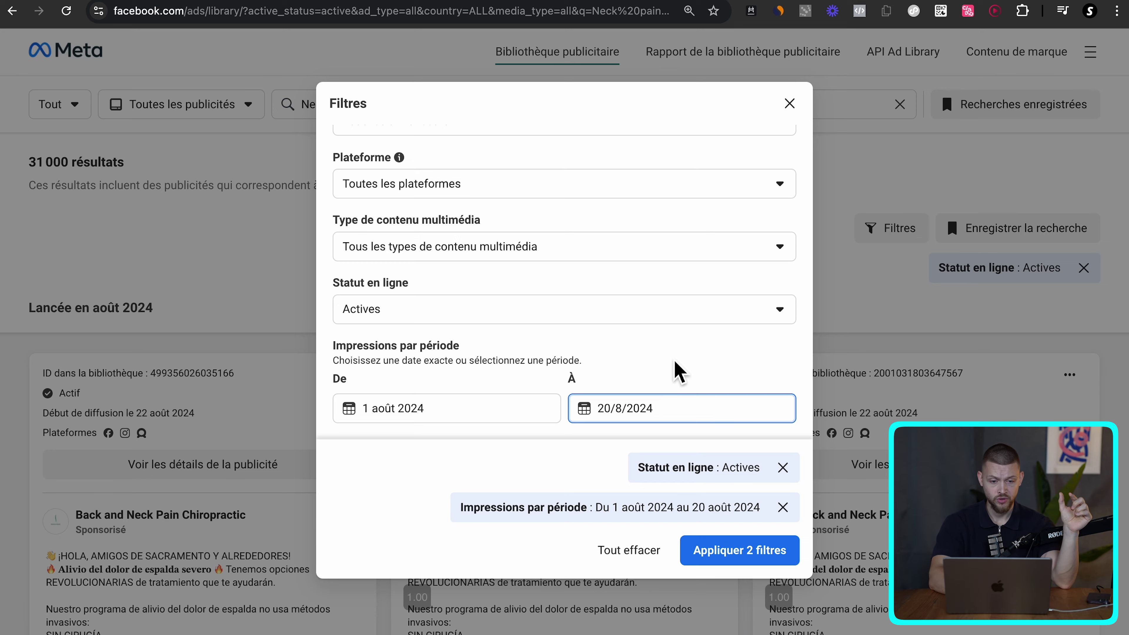
- Restrict the ad language to English and apply the filters
{"action": "scroll", "coordinate": [684, 356], "scroll_direction": "up", "scroll_amount": 2}
{"action": "scroll", "coordinate": [684, 349], "scroll_direction": "up", "scroll_amount": 1}
{"action": "left_click", "coordinate": [497, 169]}
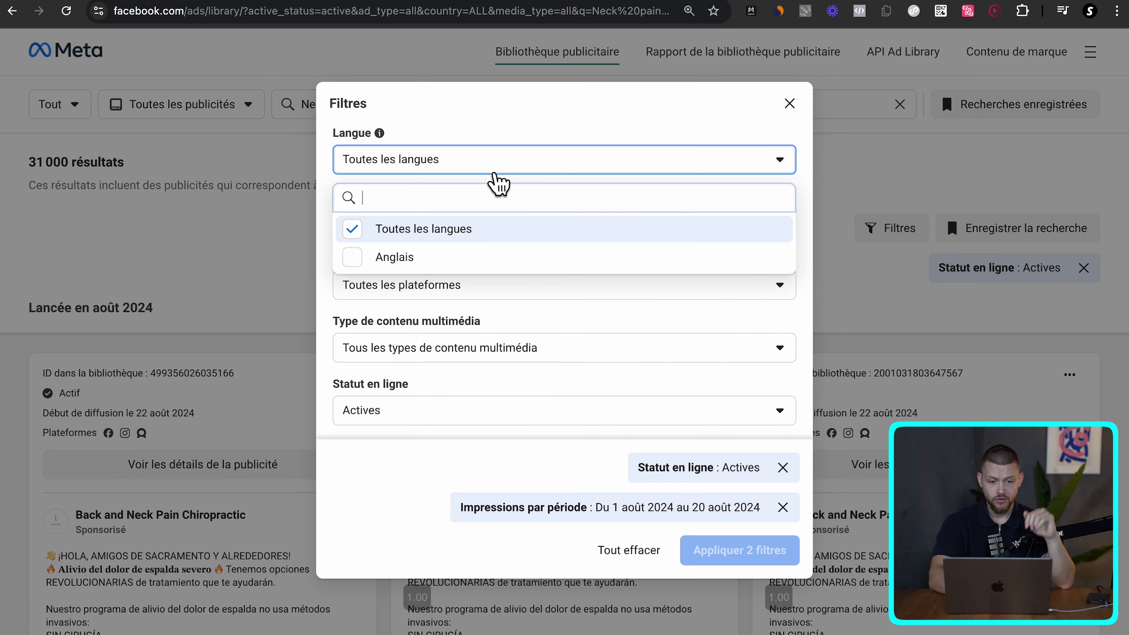
{"action": "left_click", "coordinate": [438, 257]}
{"action": "left_click", "coordinate": [736, 570]}
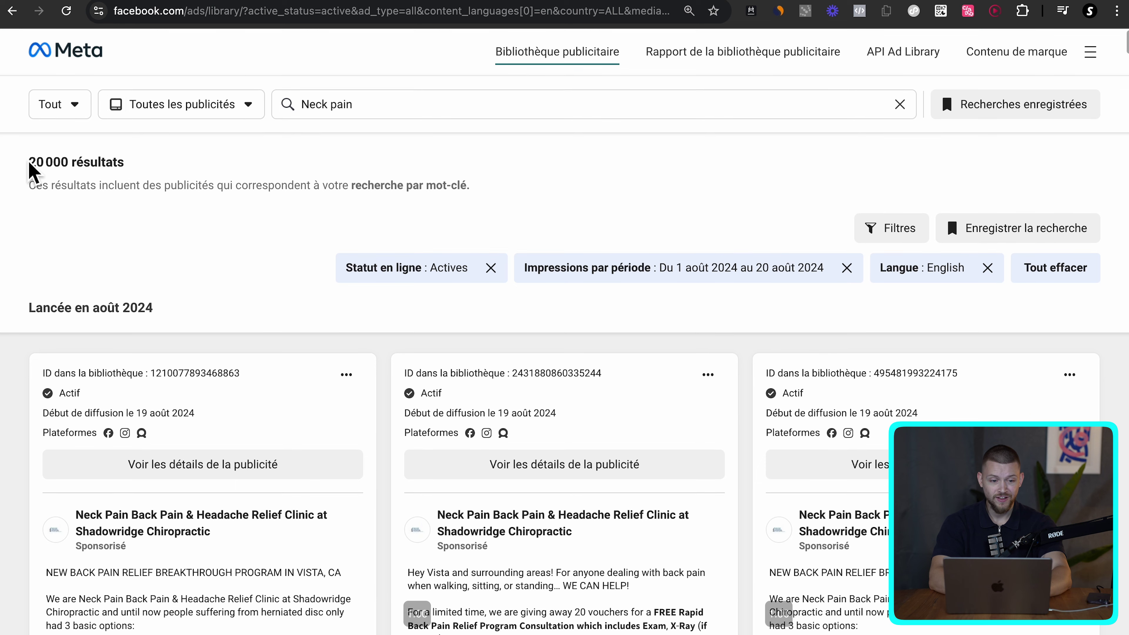
- Review the result count and applied filters, and look through the "Neck pain" ads' advertisers and creatives for competing products
{"action": "left_click_drag", "start_coordinate": [30, 164], "coordinate": [123, 167]}
{"action": "left_click_drag", "start_coordinate": [339, 247], "coordinate": [1078, 291]}
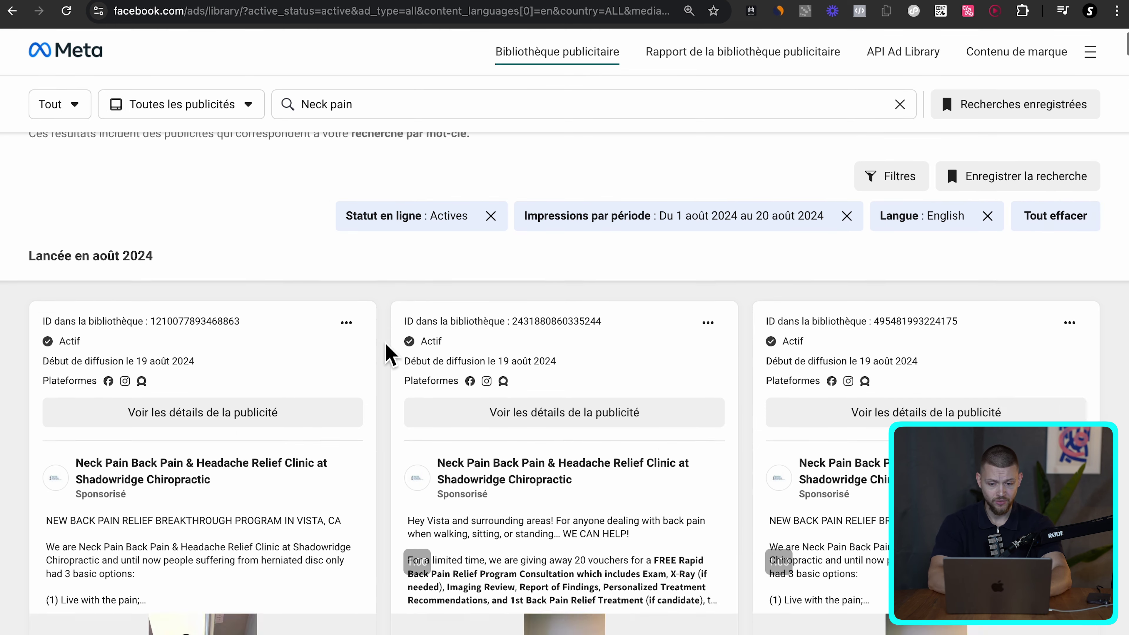
{"action": "left_click", "coordinate": [385, 353]}
{"action": "scroll", "coordinate": [385, 353], "scroll_direction": "down", "scroll_amount": 10}
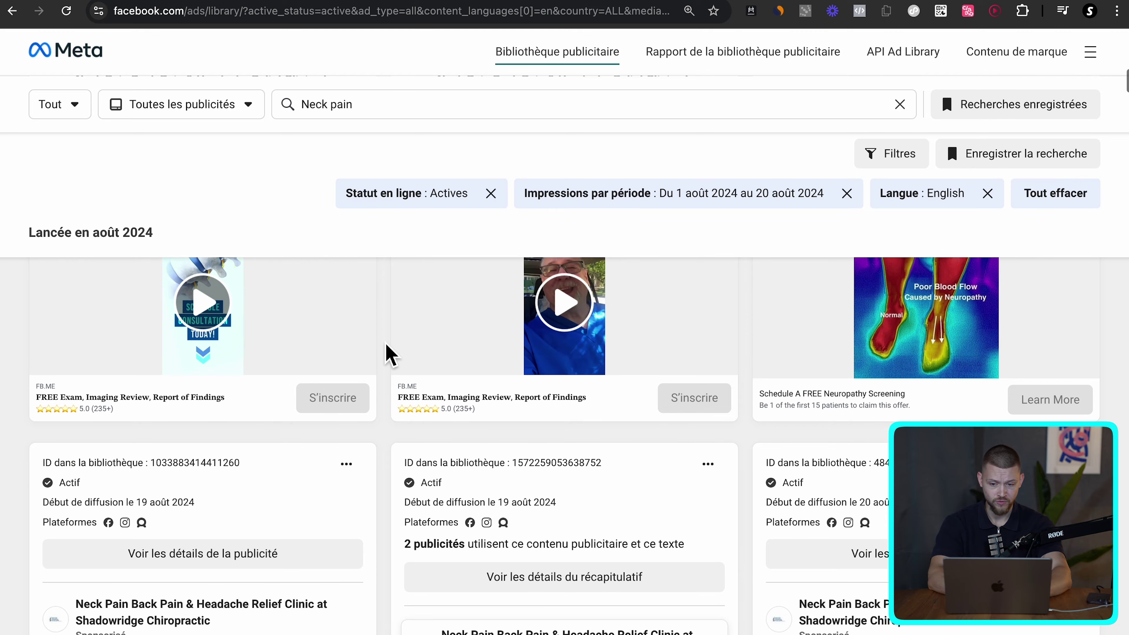
{"action": "scroll", "coordinate": [385, 353], "scroll_direction": "down", "scroll_amount": 6}
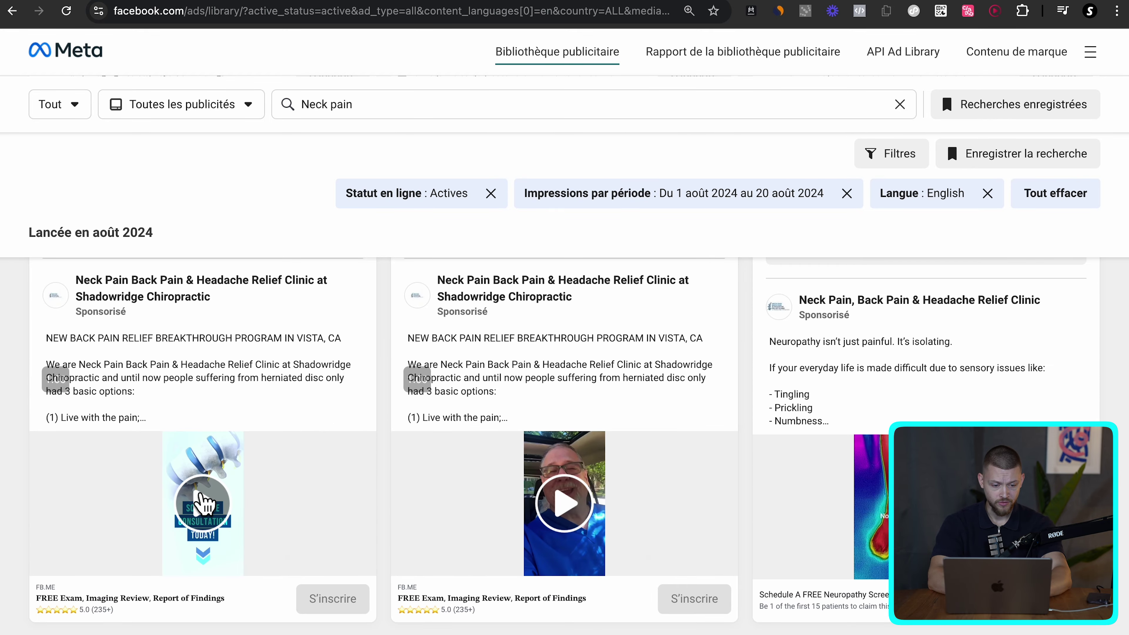
{"action": "left_click", "coordinate": [202, 503]}
{"action": "scroll", "coordinate": [50, 573], "scroll_direction": "down", "scroll_amount": 8}
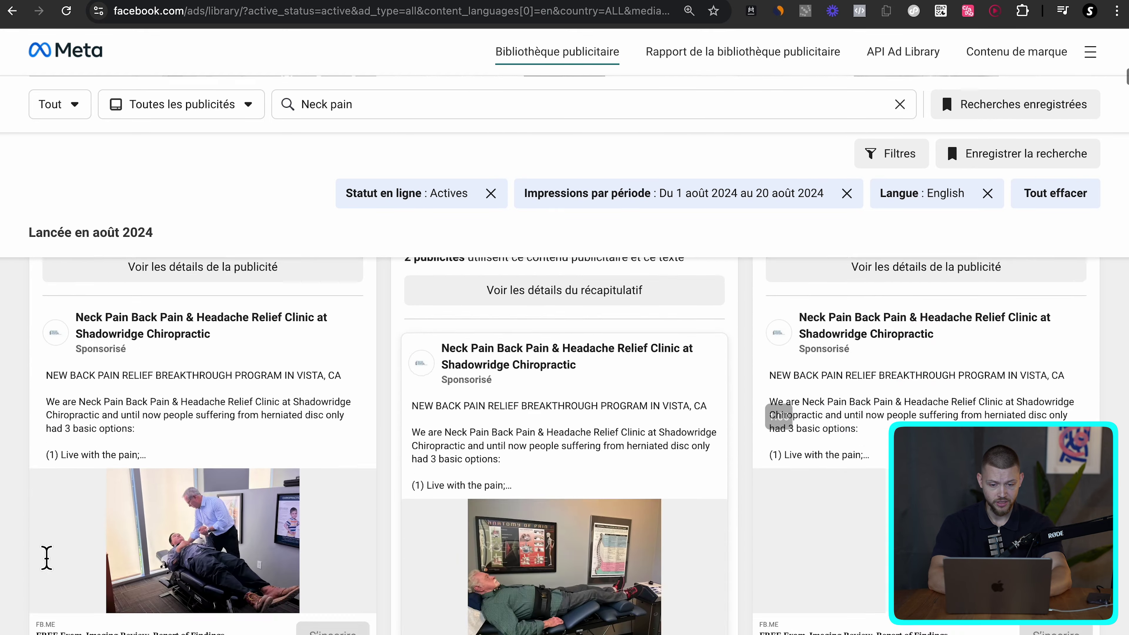
{"action": "scroll", "coordinate": [46, 558], "scroll_direction": "down", "scroll_amount": 8}
{"action": "scroll", "coordinate": [412, 410], "scroll_direction": "down", "scroll_amount": 15}
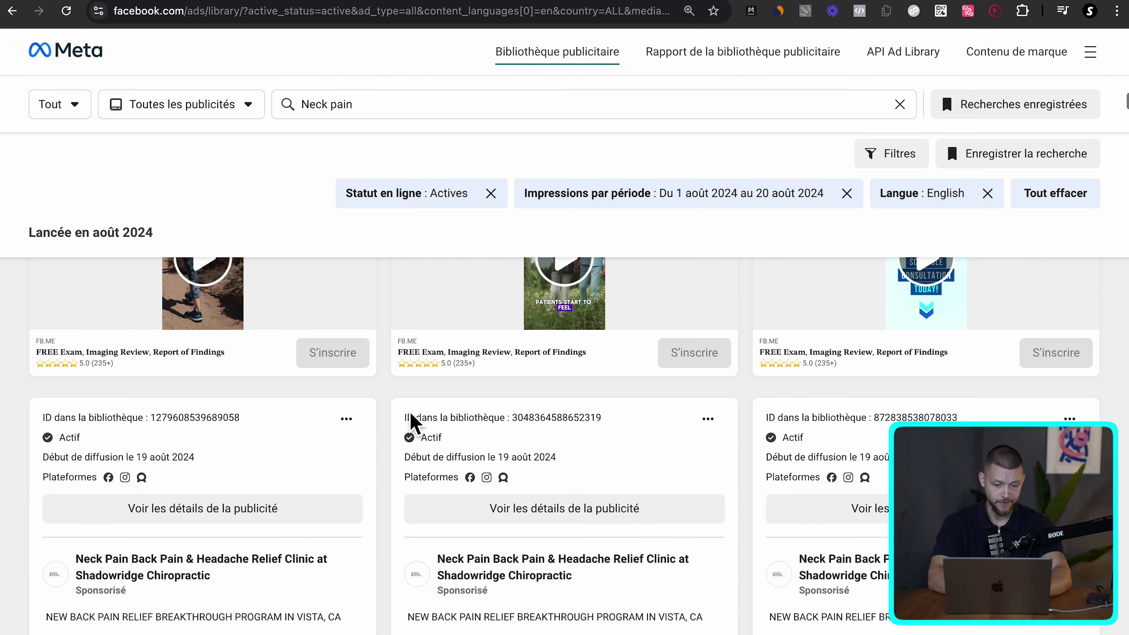
{"action": "scroll", "coordinate": [26, 475], "scroll_direction": "down", "scroll_amount": 12}
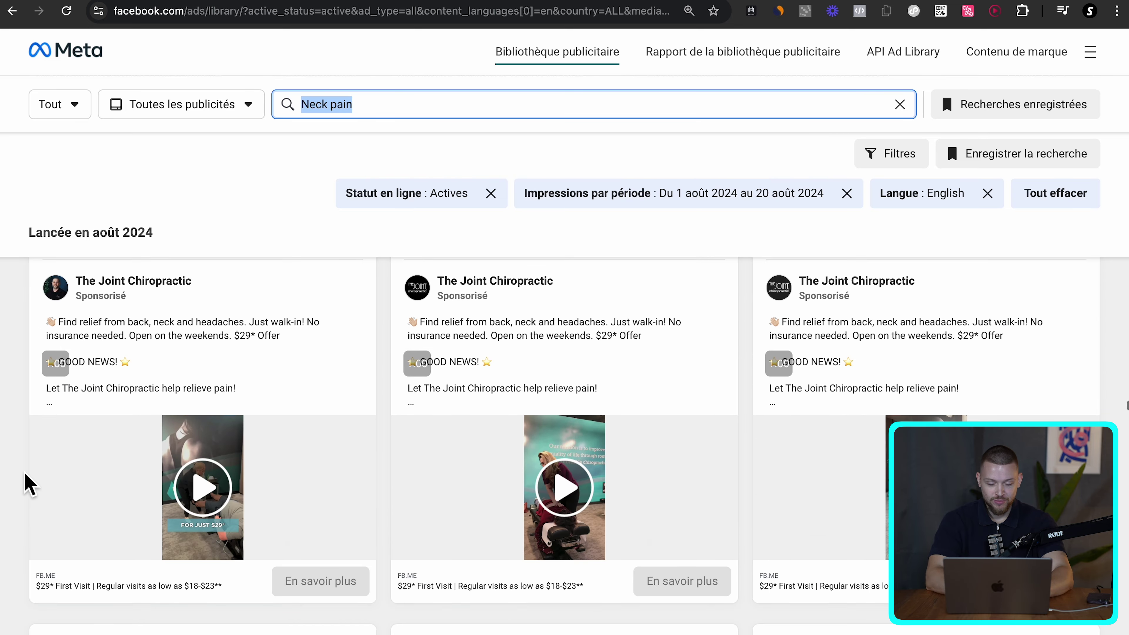
{"action": "scroll", "coordinate": [26, 485], "scroll_direction": "down", "scroll_amount": 15}
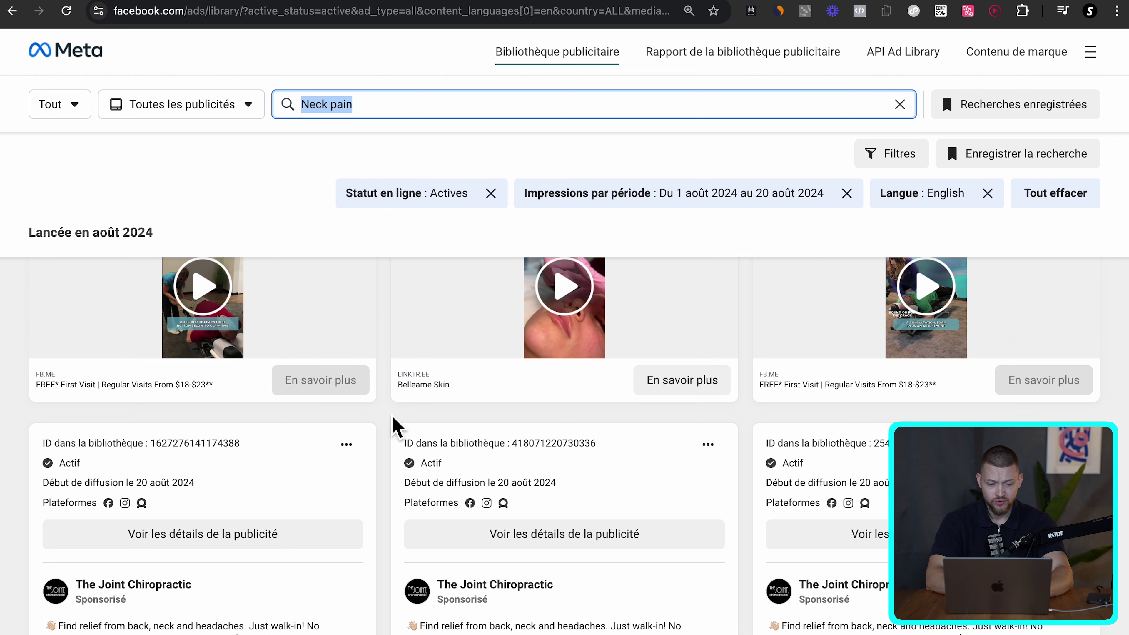
{"action": "scroll", "coordinate": [389, 462], "scroll_direction": "down", "scroll_amount": 8}
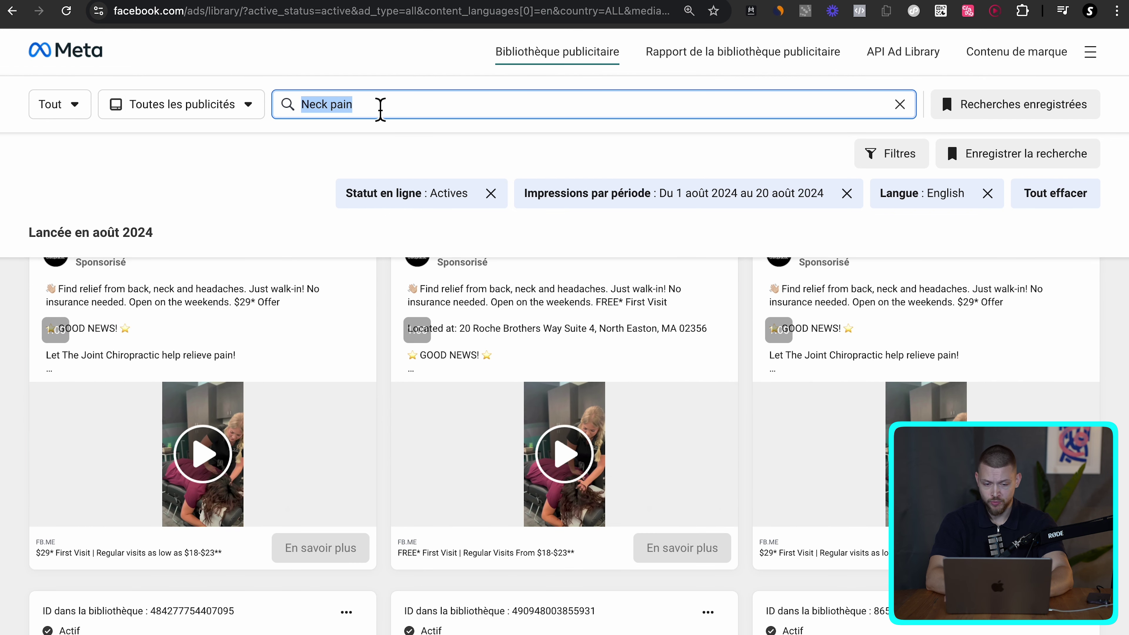
{"action": "scroll", "coordinate": [386, 346], "scroll_direction": "down", "scroll_amount": 5}
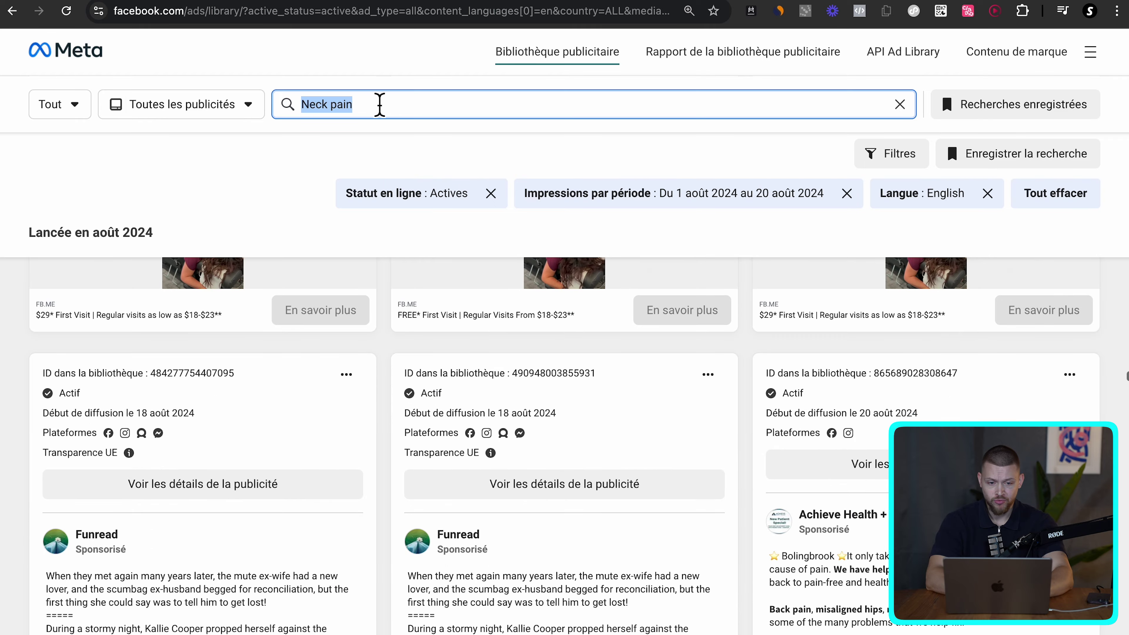
{"action": "scroll", "coordinate": [386, 430], "scroll_direction": "down", "scroll_amount": 15}
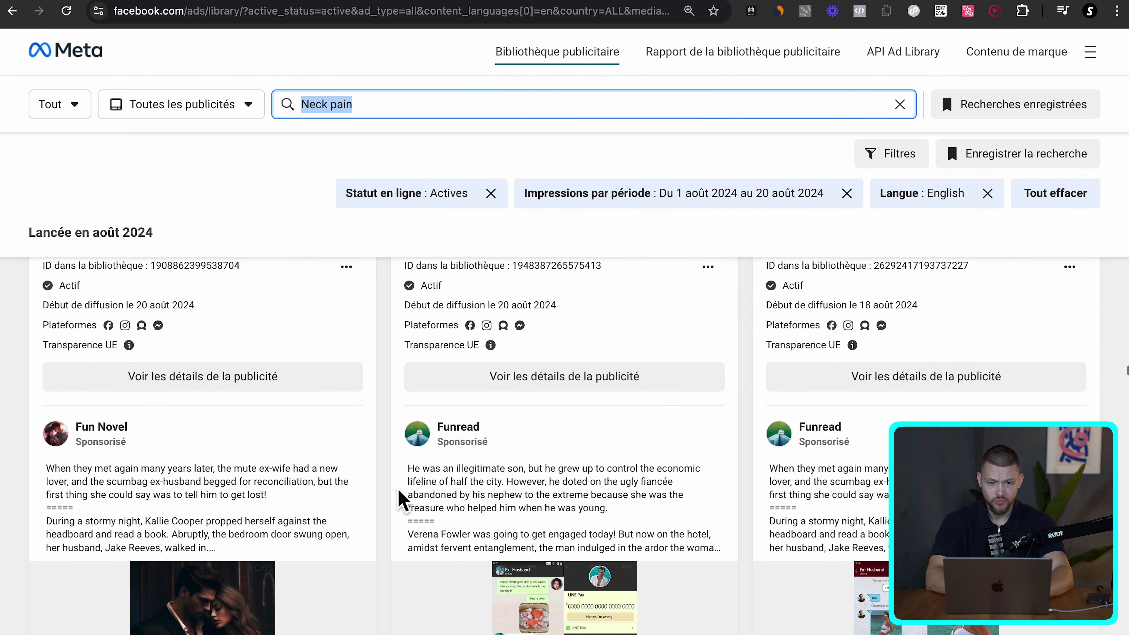
{"action": "scroll", "coordinate": [399, 497], "scroll_direction": "down", "scroll_amount": 20}
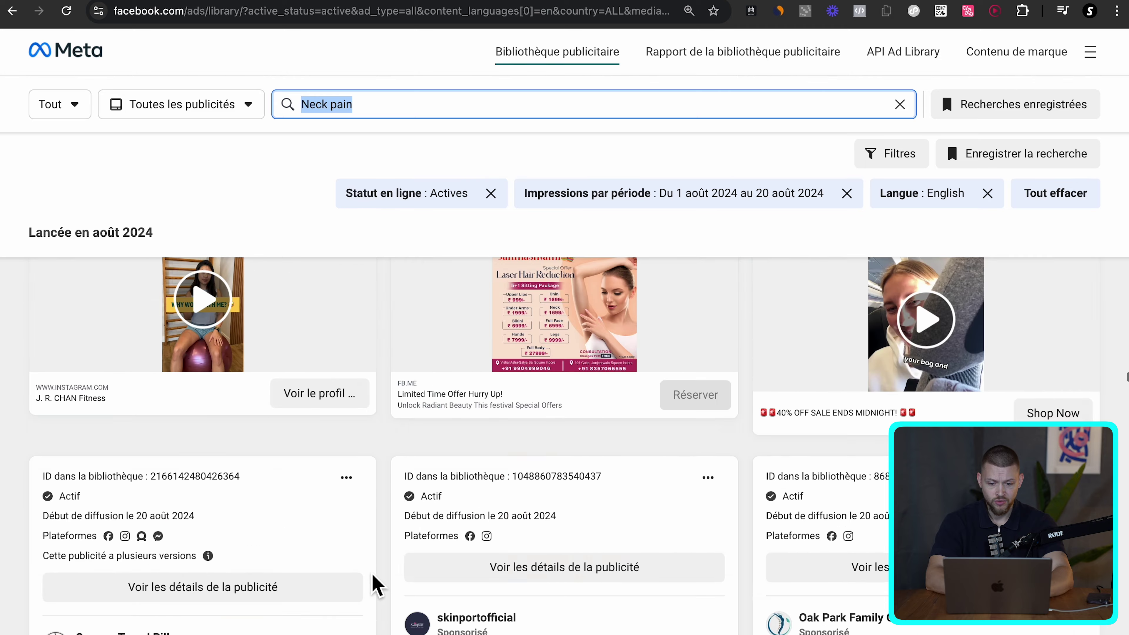
- Look further through the August 2024 "Neck pain" ads for competing products, comparing the SnugFit Travel Pillow variants
{"action": "scroll", "coordinate": [375, 586], "scroll_direction": "down", "scroll_amount": 20}
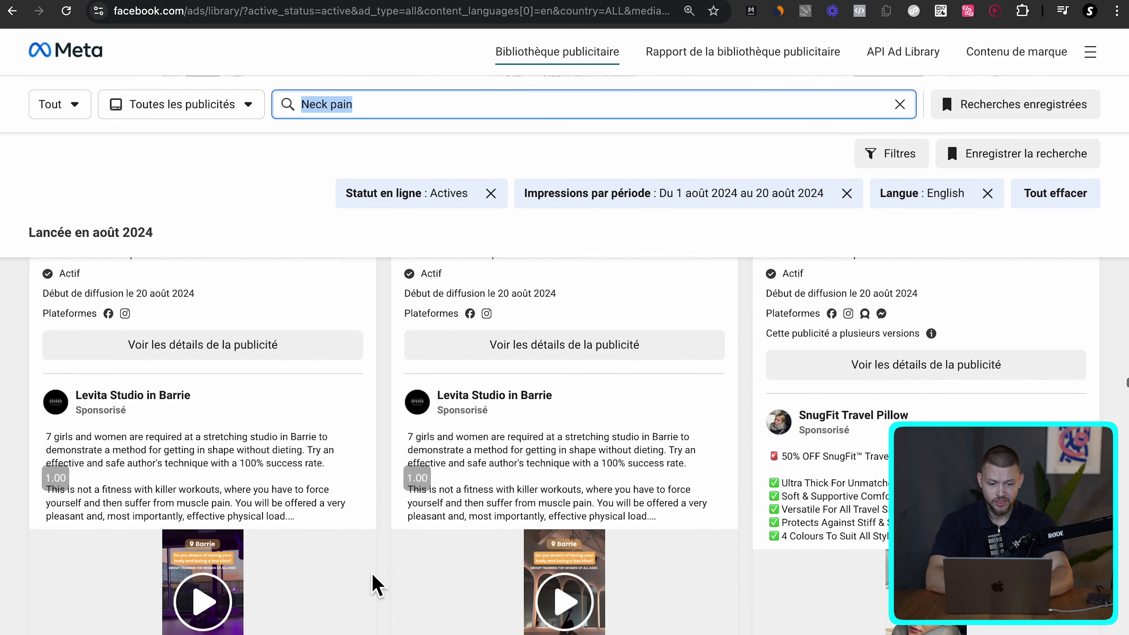
{"action": "scroll", "coordinate": [375, 586], "scroll_direction": "down", "scroll_amount": 10}
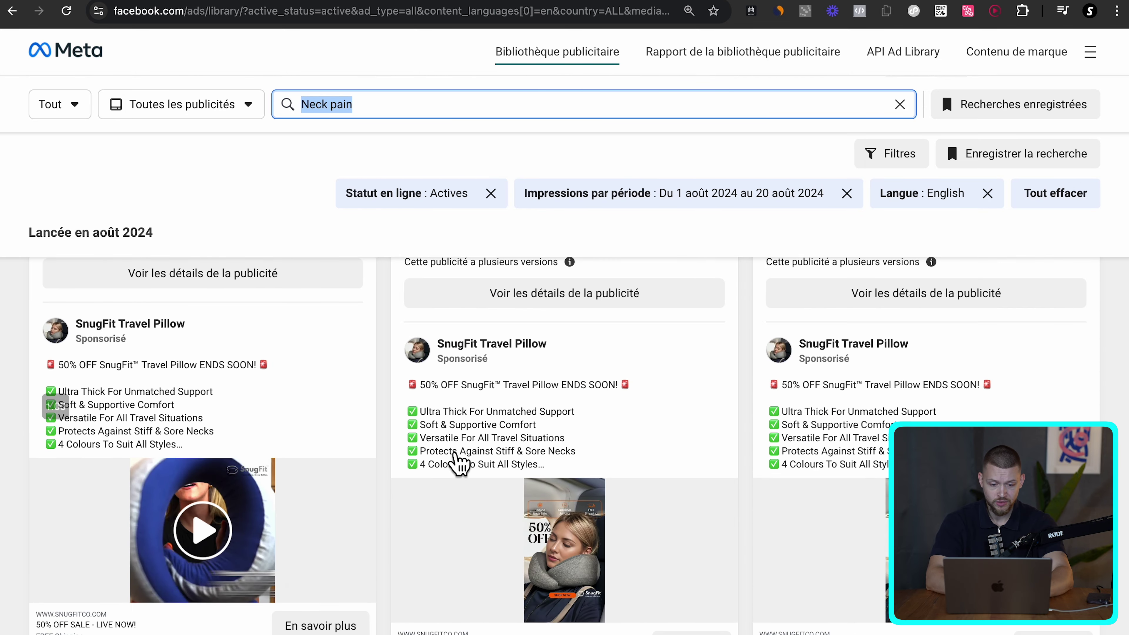
{"action": "scroll", "coordinate": [777, 520], "scroll_direction": "up", "scroll_amount": 3}
{"action": "scroll", "coordinate": [764, 516], "scroll_direction": "down", "scroll_amount": 4}
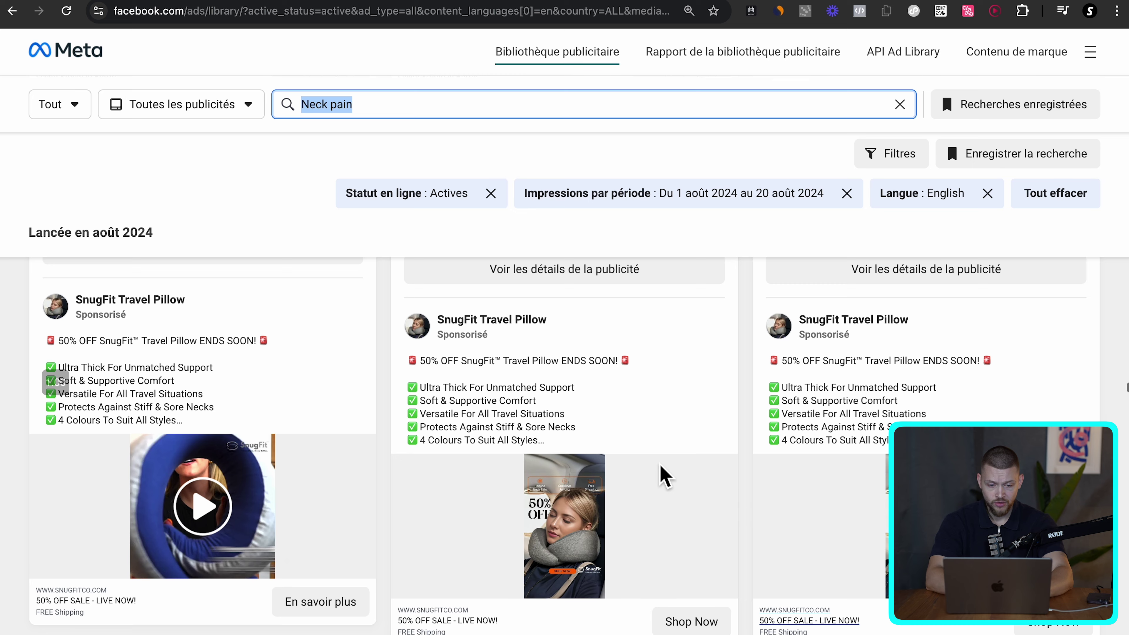
{"action": "scroll", "coordinate": [662, 475], "scroll_direction": "up", "scroll_amount": 5}
{"action": "scroll", "coordinate": [662, 474], "scroll_direction": "down", "scroll_amount": 3}
{"action": "scroll", "coordinate": [662, 473], "scroll_direction": "down", "scroll_amount": 5}
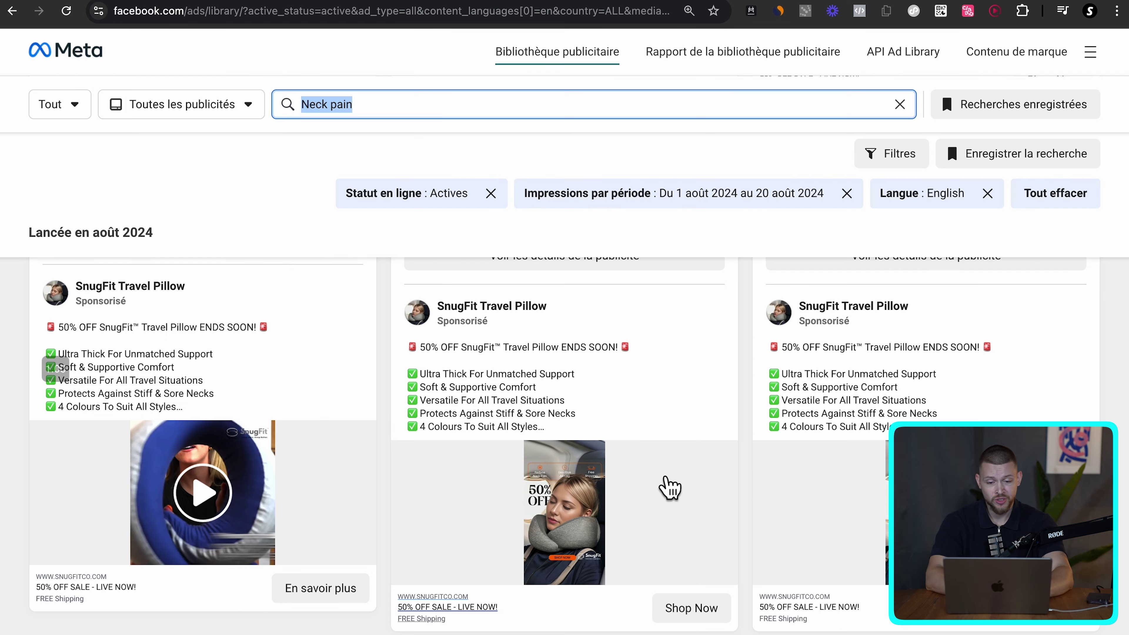
{"action": "scroll", "coordinate": [668, 486], "scroll_direction": "down", "scroll_amount": 2}
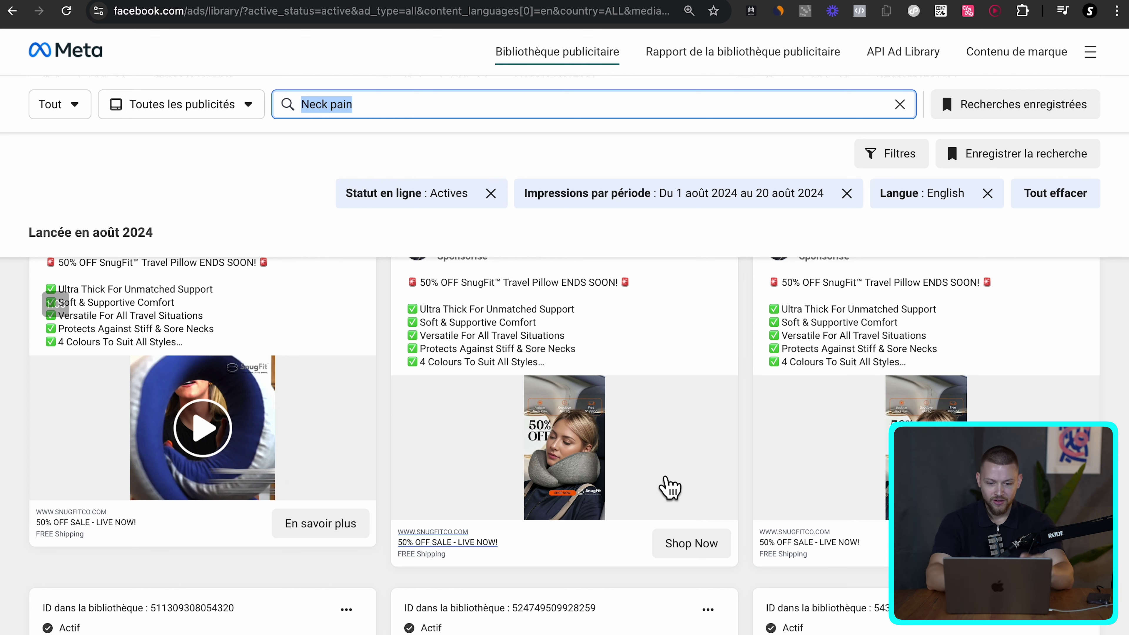
- Examine the SnugFit Travel Pillow ad's image and copy up close, and check the "Neck pain" ads that follow it
{"action": "scroll", "coordinate": [572, 464], "scroll_direction": "up", "scroll_amount": 5, "text": "ctrl"}
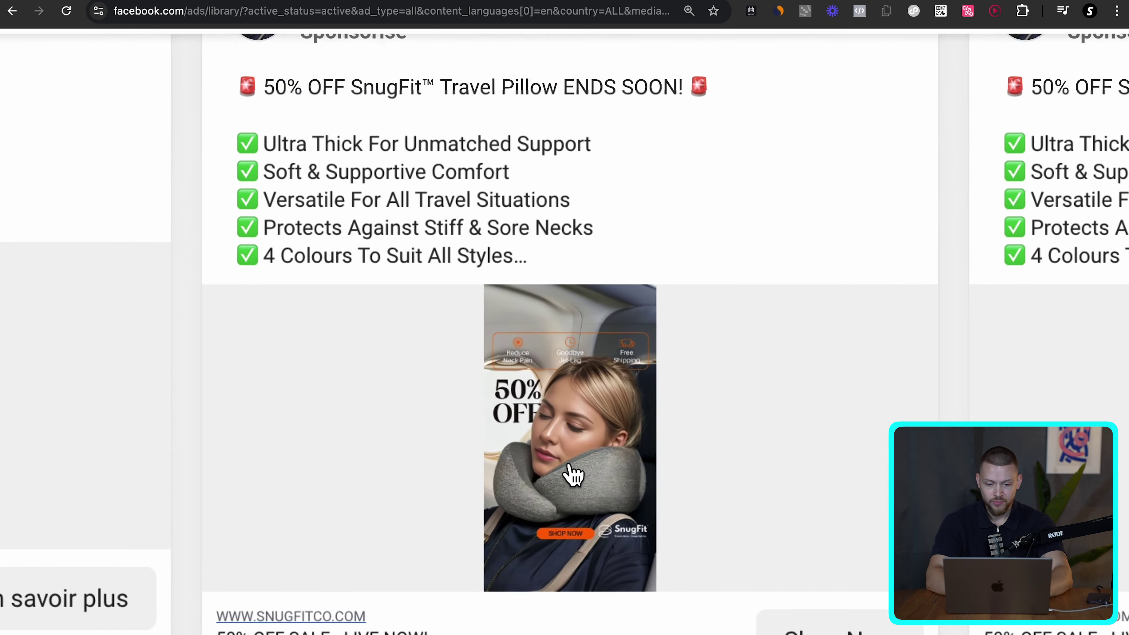
{"action": "scroll", "coordinate": [573, 426], "scroll_direction": "down", "scroll_amount": 2}
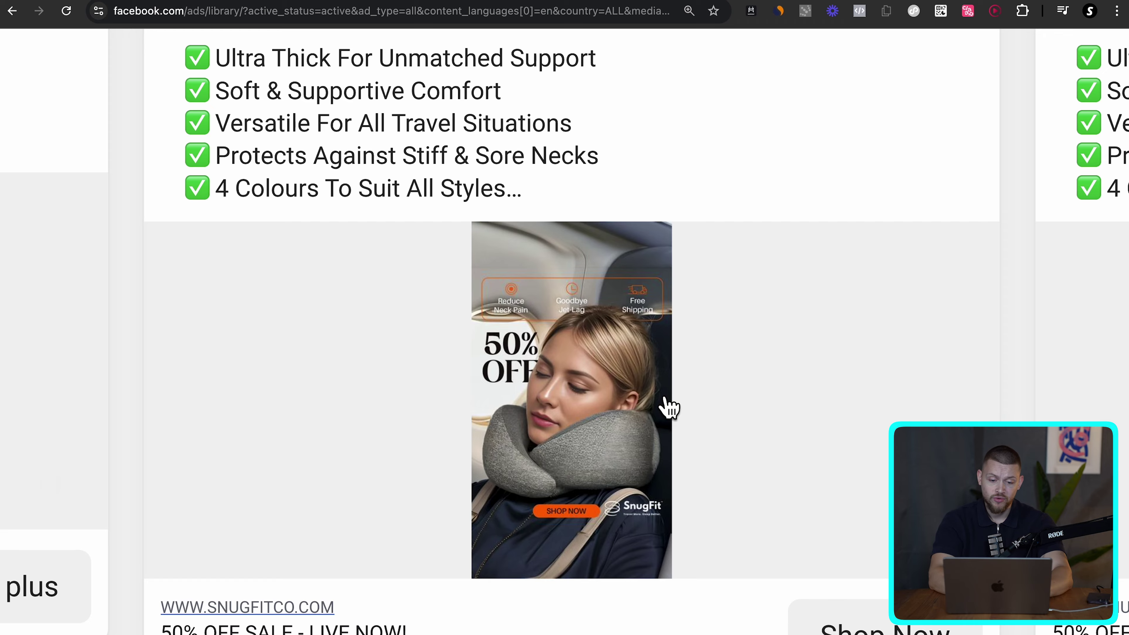
{"action": "scroll", "coordinate": [597, 460], "scroll_direction": "down", "scroll_amount": 5, "text": "ctrl"}
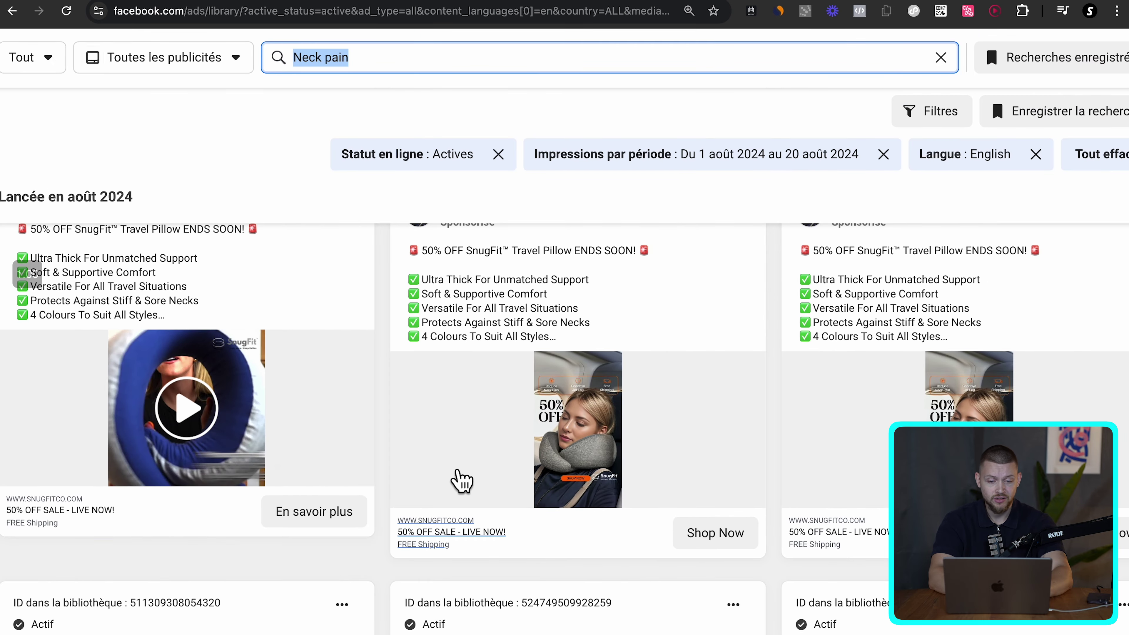
{"action": "scroll", "coordinate": [458, 479], "scroll_direction": "down", "scroll_amount": 5}
{"action": "scroll", "coordinate": [448, 469], "scroll_direction": "down", "scroll_amount": 1, "text": "ctrl"}
{"action": "scroll", "coordinate": [448, 461], "scroll_direction": "down", "scroll_amount": 5}
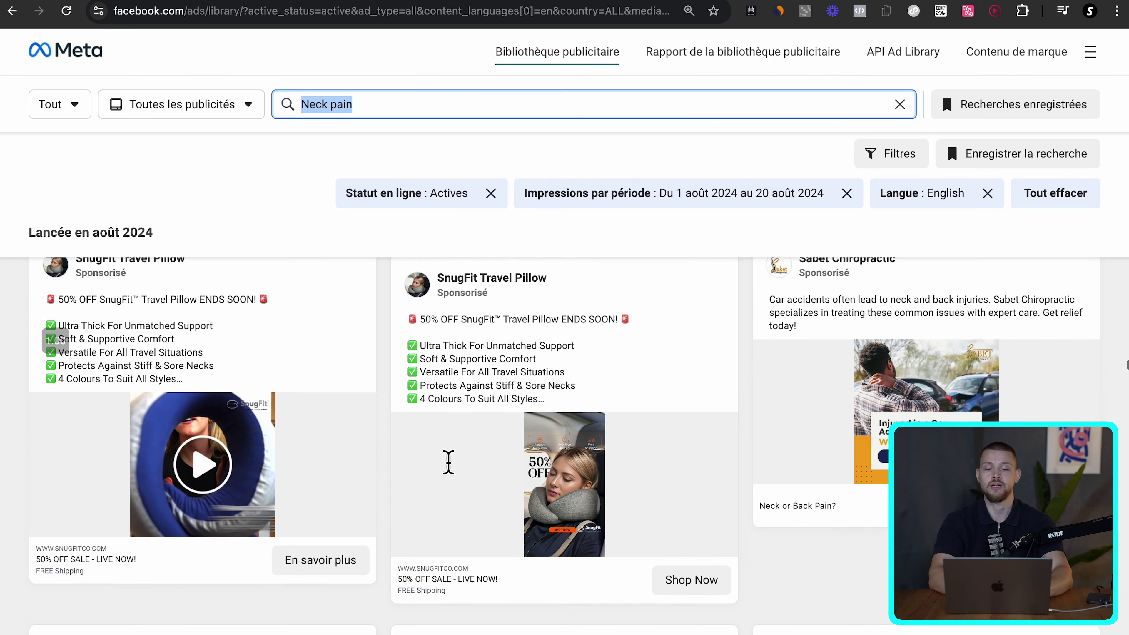
{"action": "scroll", "coordinate": [444, 471], "scroll_direction": "down", "scroll_amount": 10}
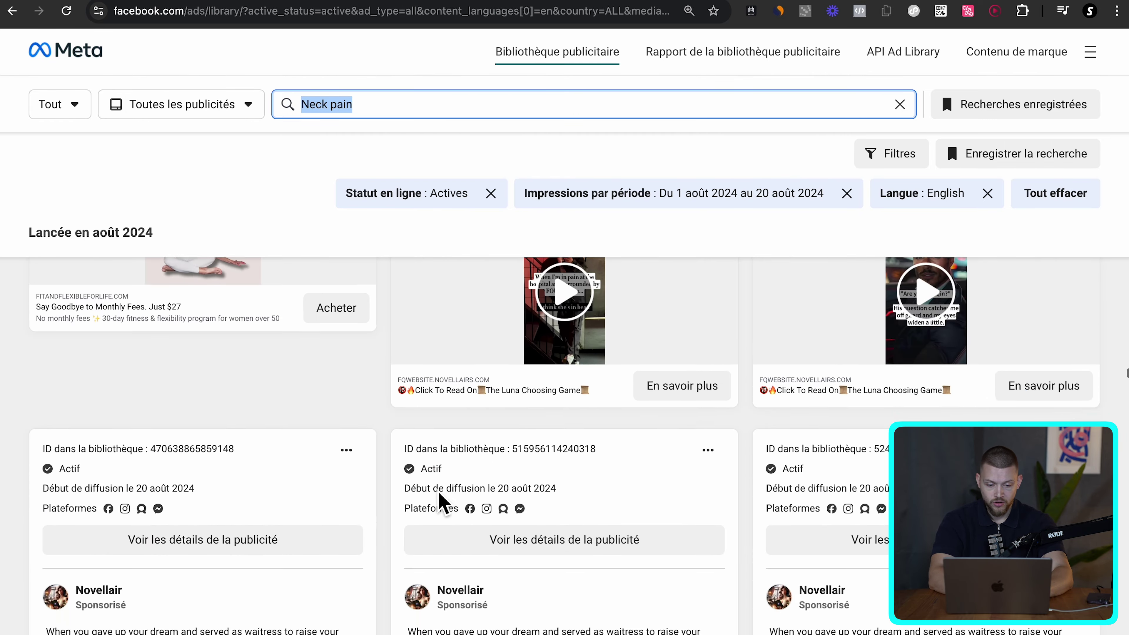
{"action": "scroll", "coordinate": [440, 502], "scroll_direction": "down", "scroll_amount": 10}
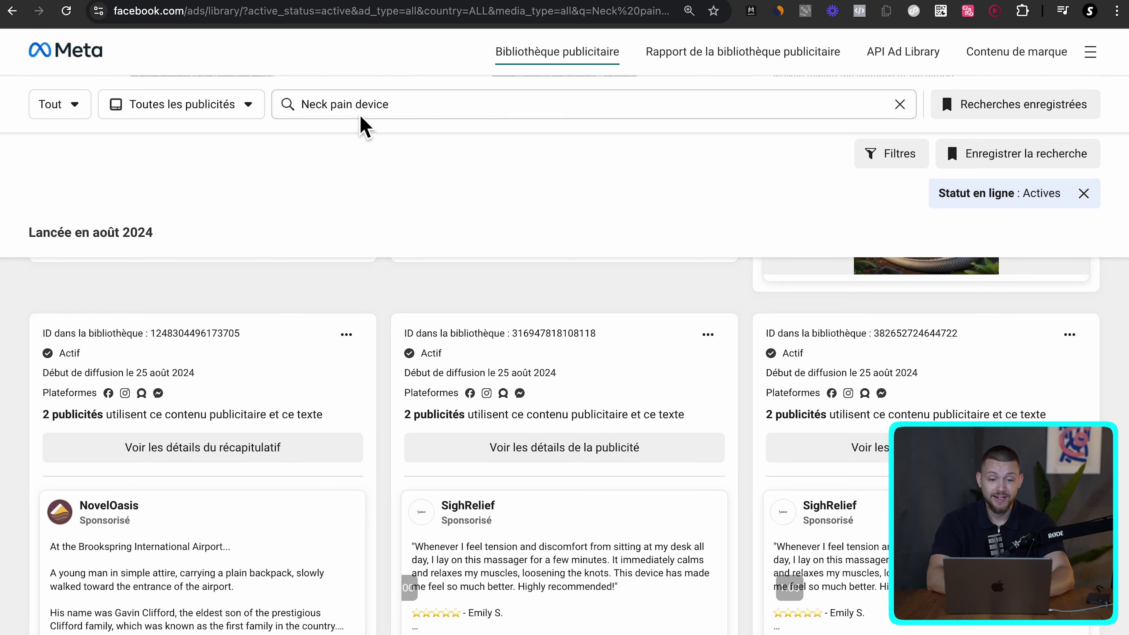
- Switch to the "Neck pain device" results and examine the SighRelief CerviPoint ads, including the full ad text on the advertiser's ad page
{"action": "left_click_drag", "start_coordinate": [356, 113], "coordinate": [396, 117]}
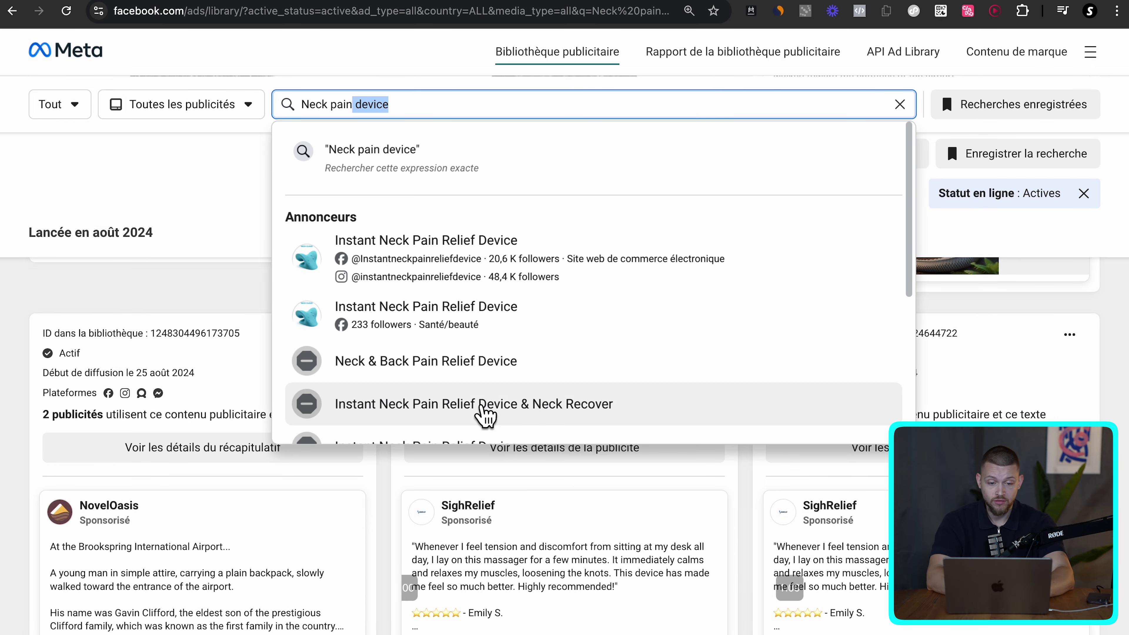
{"action": "scroll", "coordinate": [755, 522], "scroll_direction": "down", "scroll_amount": 10}
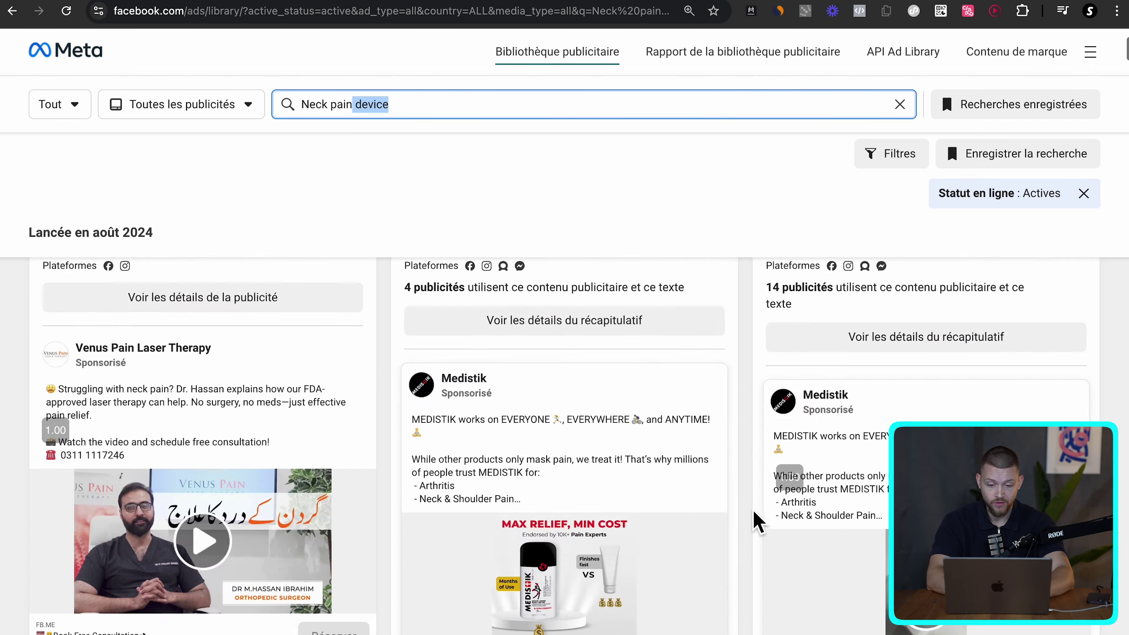
{"action": "scroll", "coordinate": [867, 521], "scroll_direction": "down", "scroll_amount": 10}
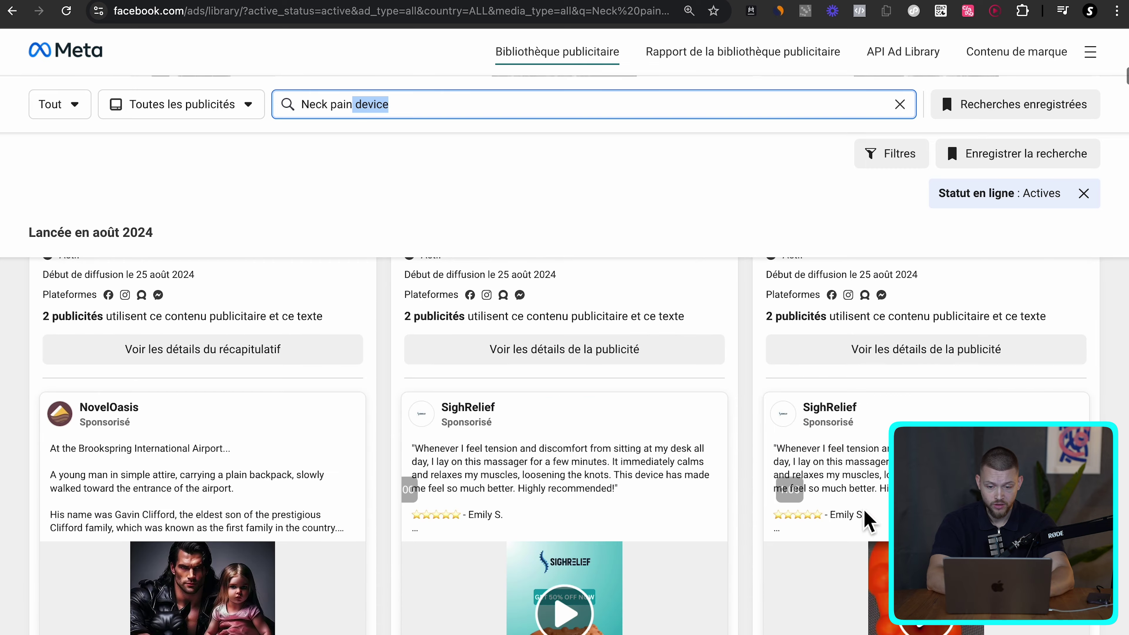
{"action": "key", "text": "ctrl+plus"}
{"action": "key", "text": "ctrl+plus"}
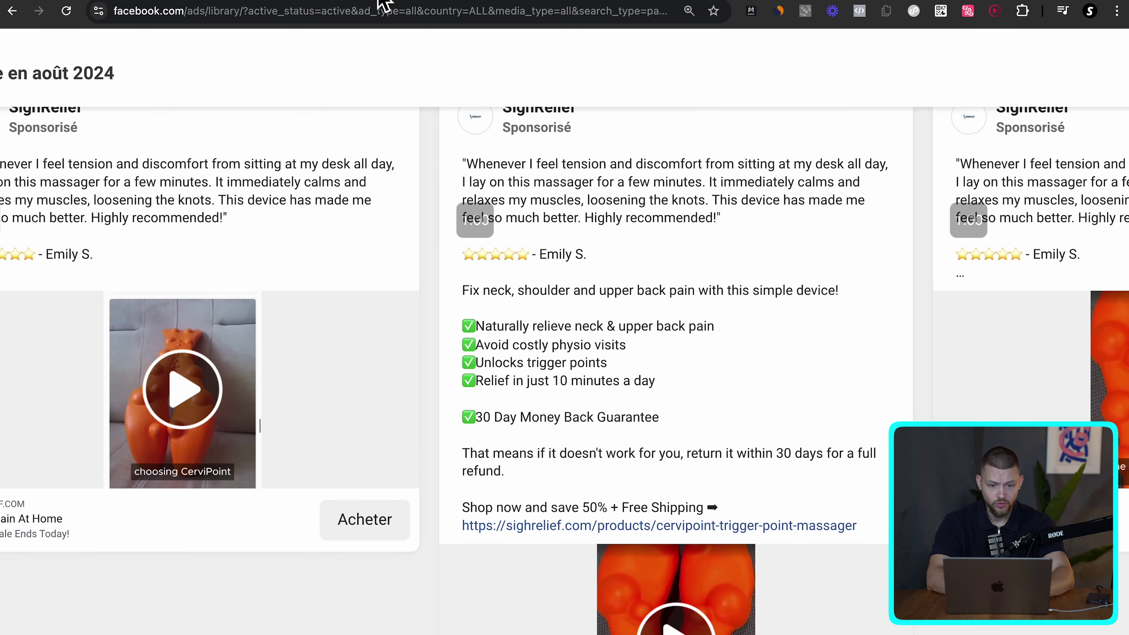
{"action": "key", "text": "ctrl+minus"}
{"action": "key", "text": "ctrl+minus"}
{"action": "key", "text": "alt+Left"}
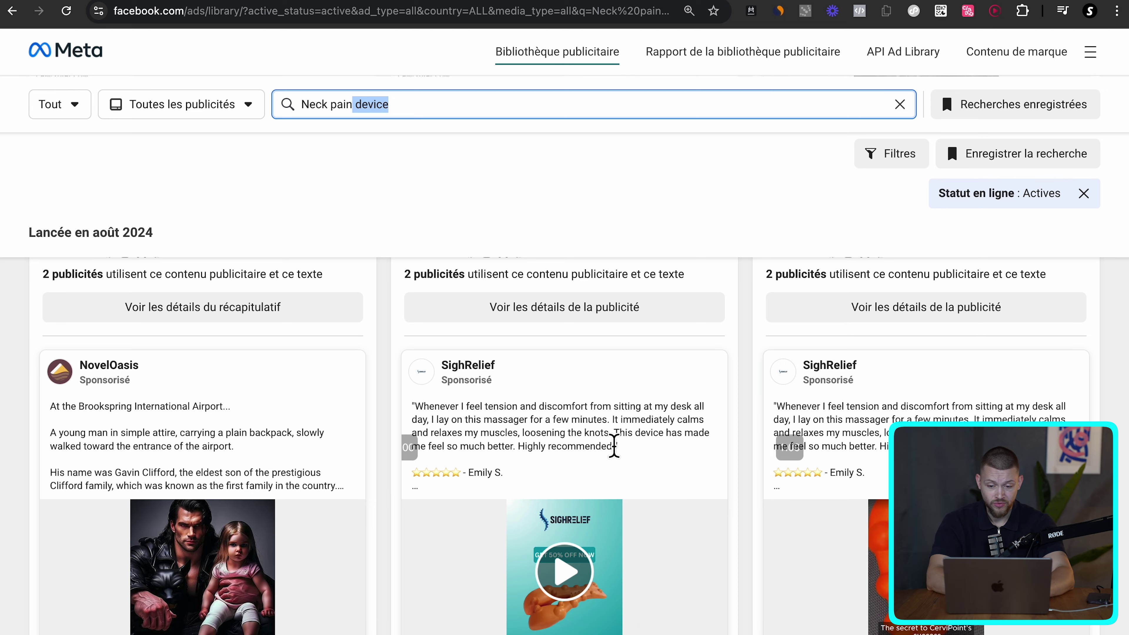
- Examine the My Soothe Lab ads for the Soothe Massager, checking their copy, video thumbnails and product up close
{"action": "scroll", "coordinate": [557, 411], "scroll_direction": "down", "scroll_amount": 5}
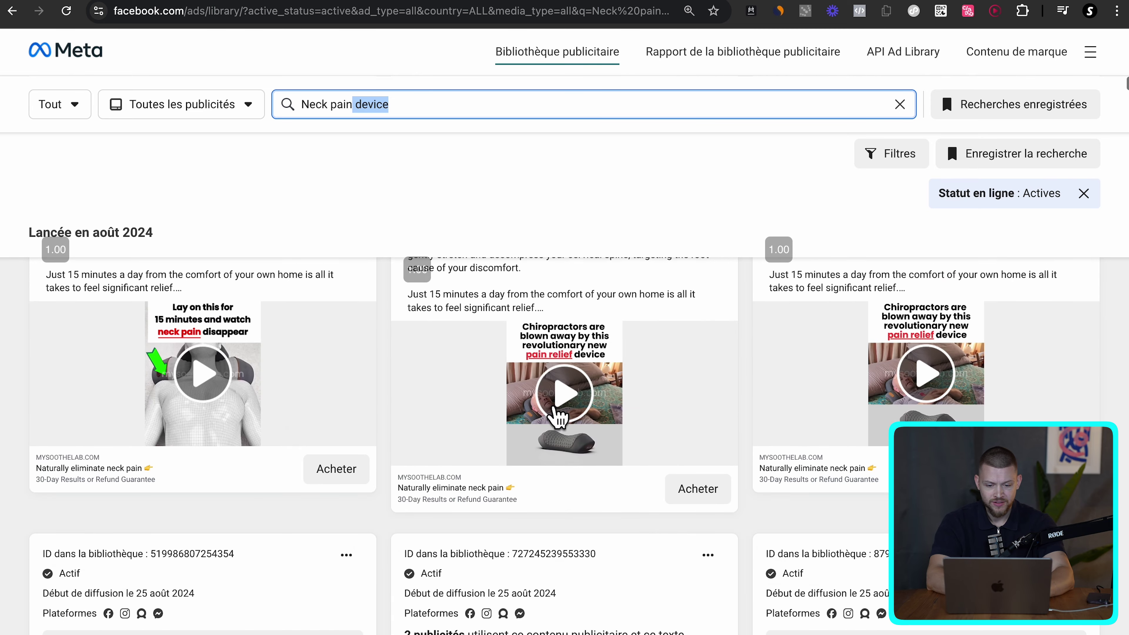
{"action": "scroll", "coordinate": [541, 526], "scroll_direction": "up", "scroll_amount": 1}
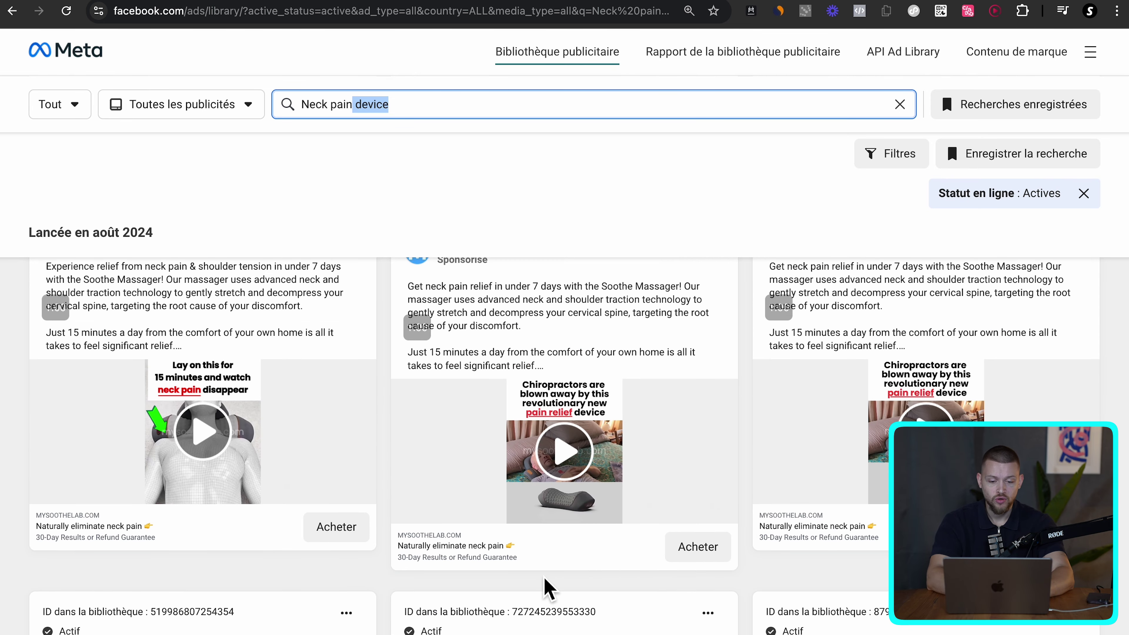
{"action": "scroll", "coordinate": [640, 463], "scroll_direction": "up", "scroll_amount": 5}
{"action": "scroll", "coordinate": [635, 486], "scroll_direction": "down", "scroll_amount": 3}
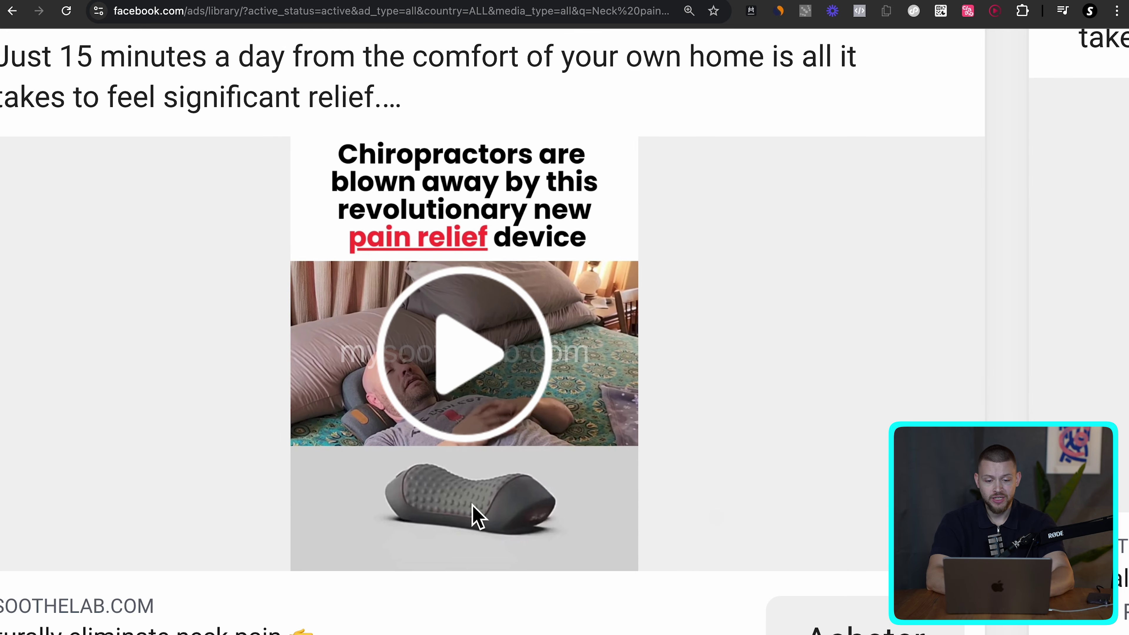
{"action": "scroll", "coordinate": [526, 518], "scroll_direction": "down", "scroll_amount": 5}
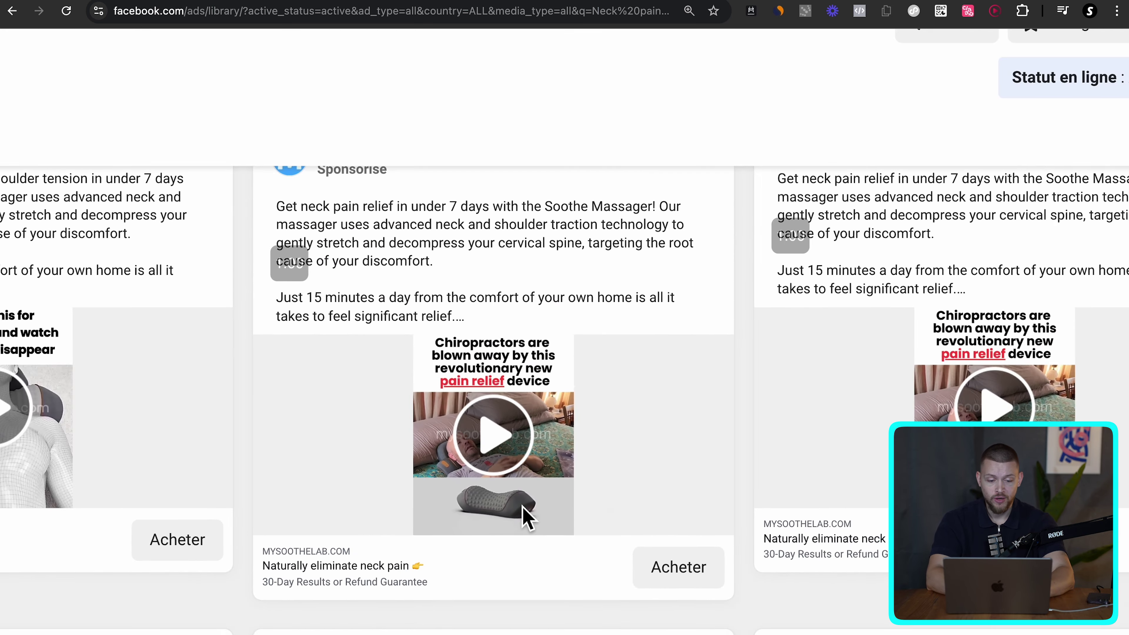
{"action": "scroll", "coordinate": [513, 552], "scroll_direction": "up", "scroll_amount": 3}
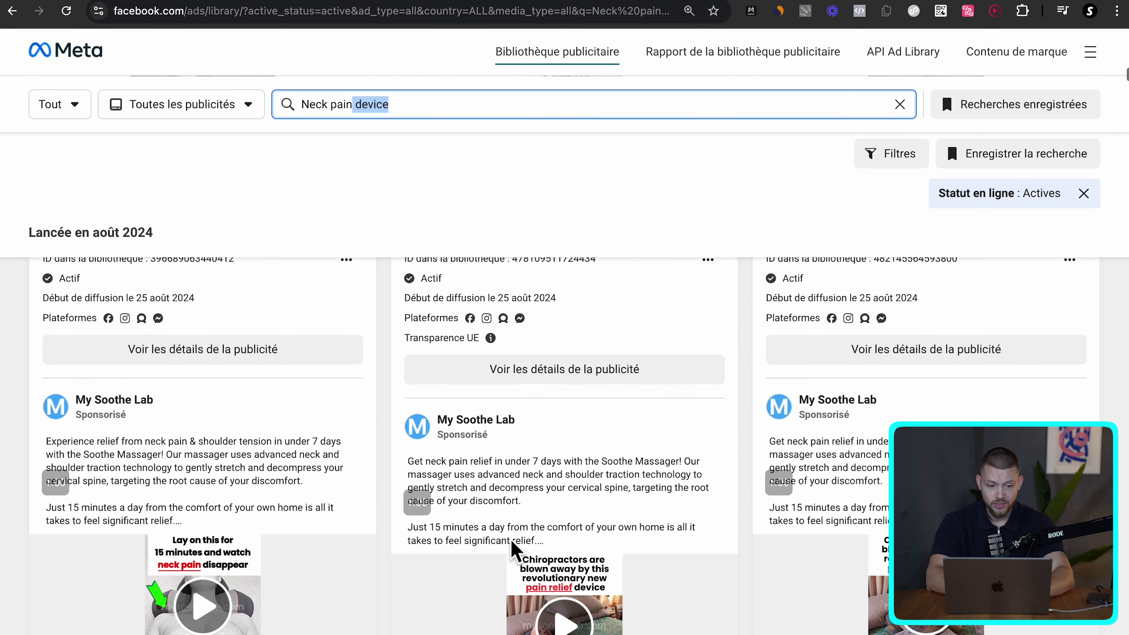
- Look through the remaining "Neck pain device" ads for other advertisers selling neck, posture or massage products
{"action": "scroll", "coordinate": [515, 547], "scroll_direction": "down", "scroll_amount": 10}
{"action": "scroll", "coordinate": [546, 469], "scroll_direction": "down", "scroll_amount": 15}
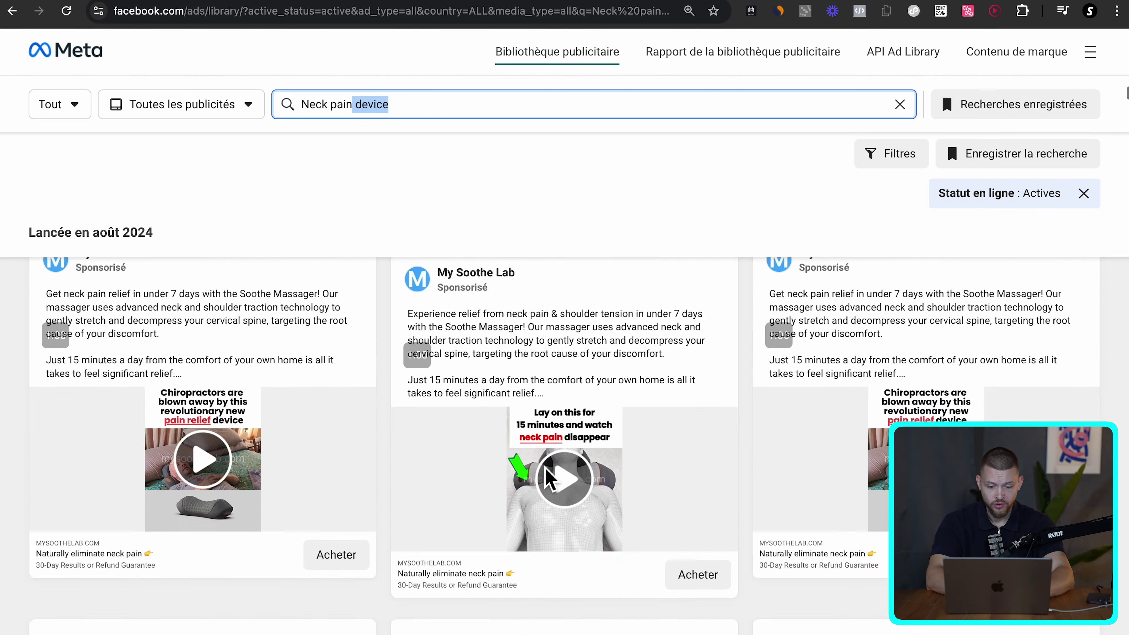
{"action": "scroll", "coordinate": [551, 480], "scroll_direction": "down", "scroll_amount": 10}
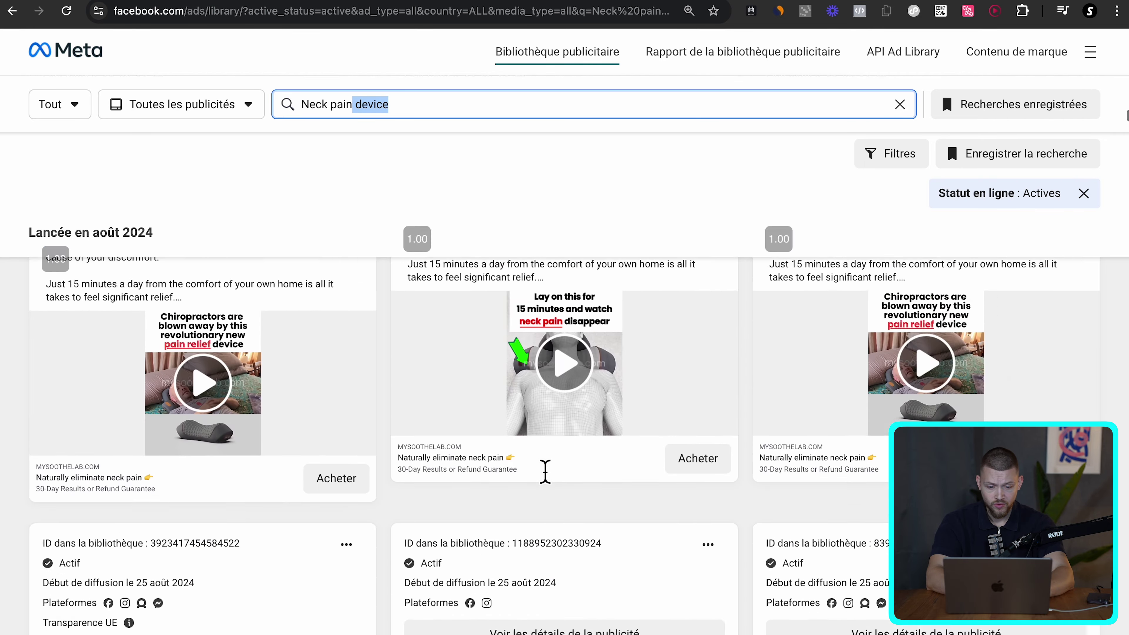
{"action": "scroll", "coordinate": [546, 476], "scroll_direction": "down", "scroll_amount": 15}
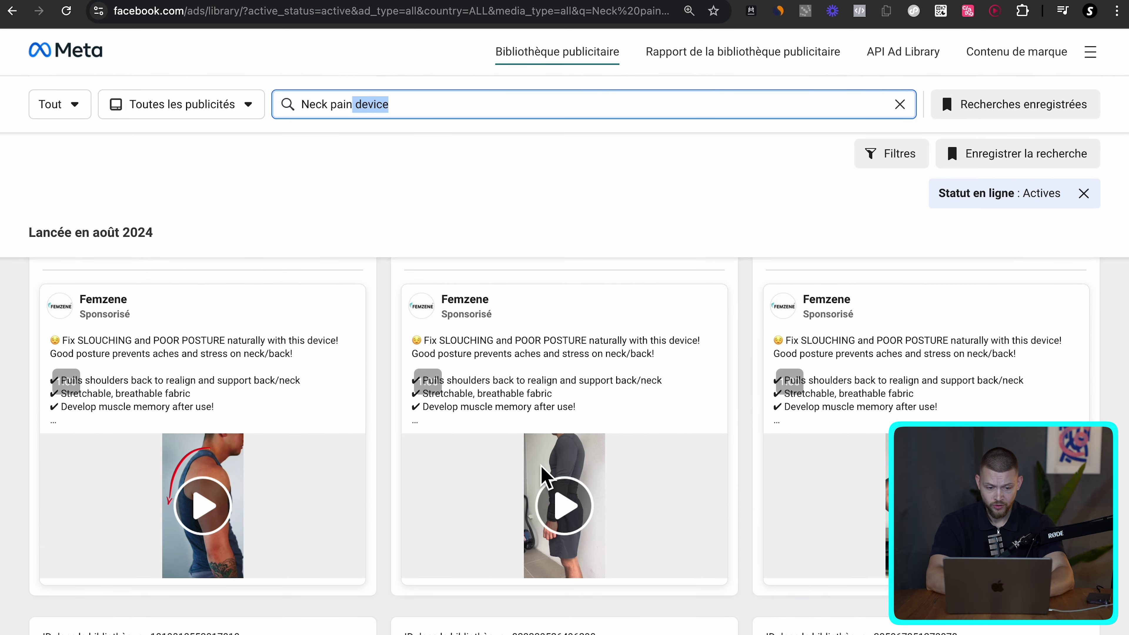
{"action": "scroll", "coordinate": [546, 476], "scroll_direction": "down", "scroll_amount": 15}
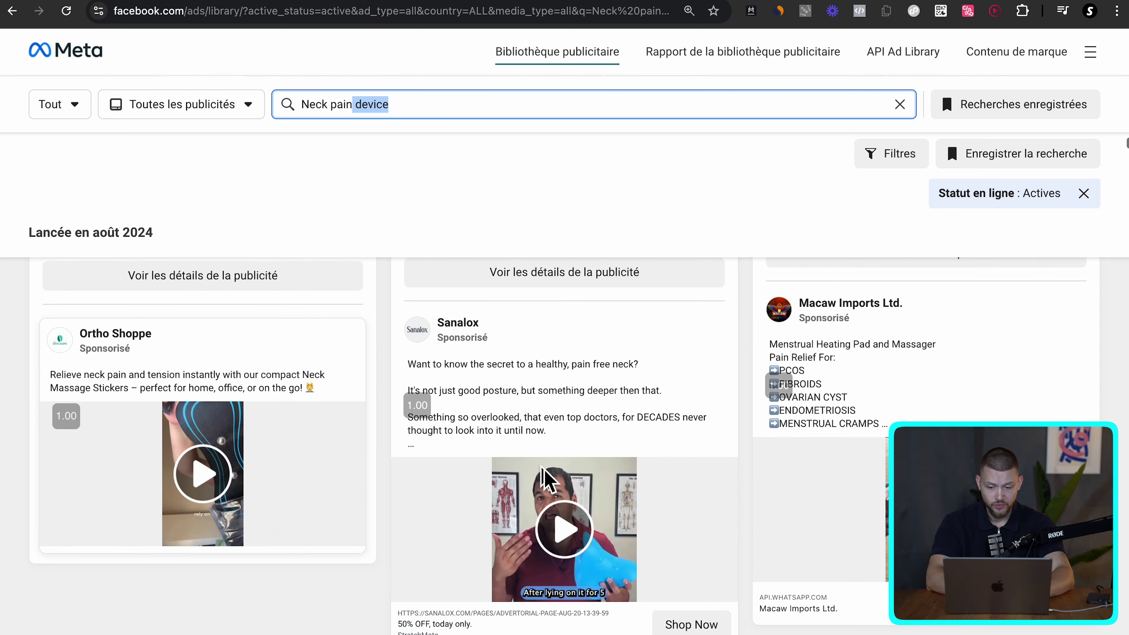
{"action": "scroll", "coordinate": [540, 502], "scroll_direction": "down", "scroll_amount": 5}
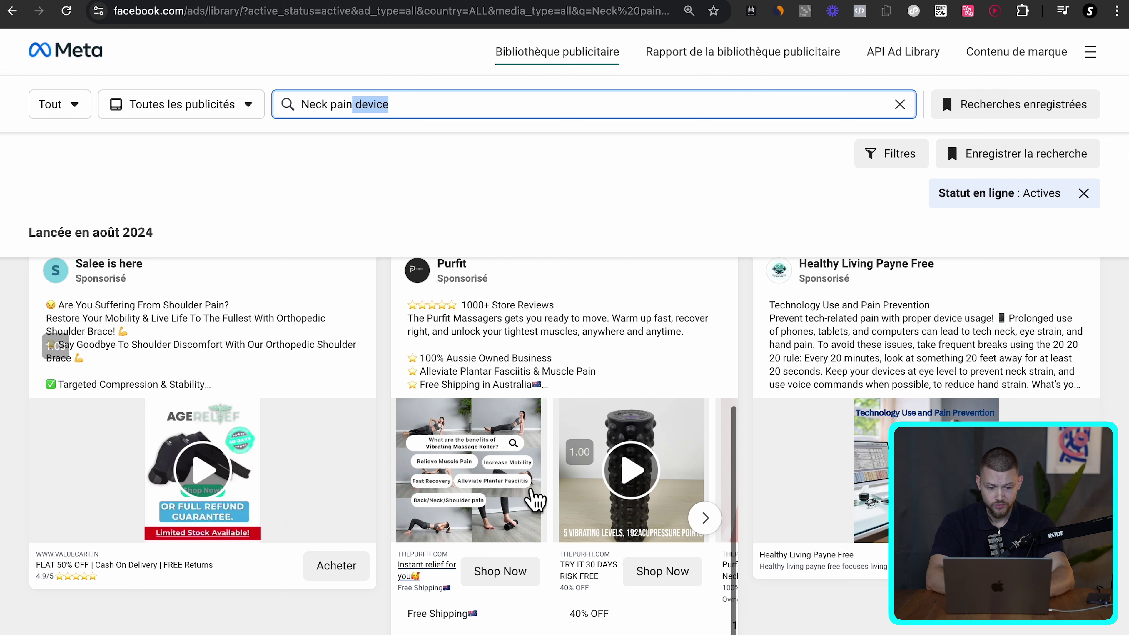
{"action": "scroll", "coordinate": [398, 387], "scroll_direction": "down", "scroll_amount": 10}
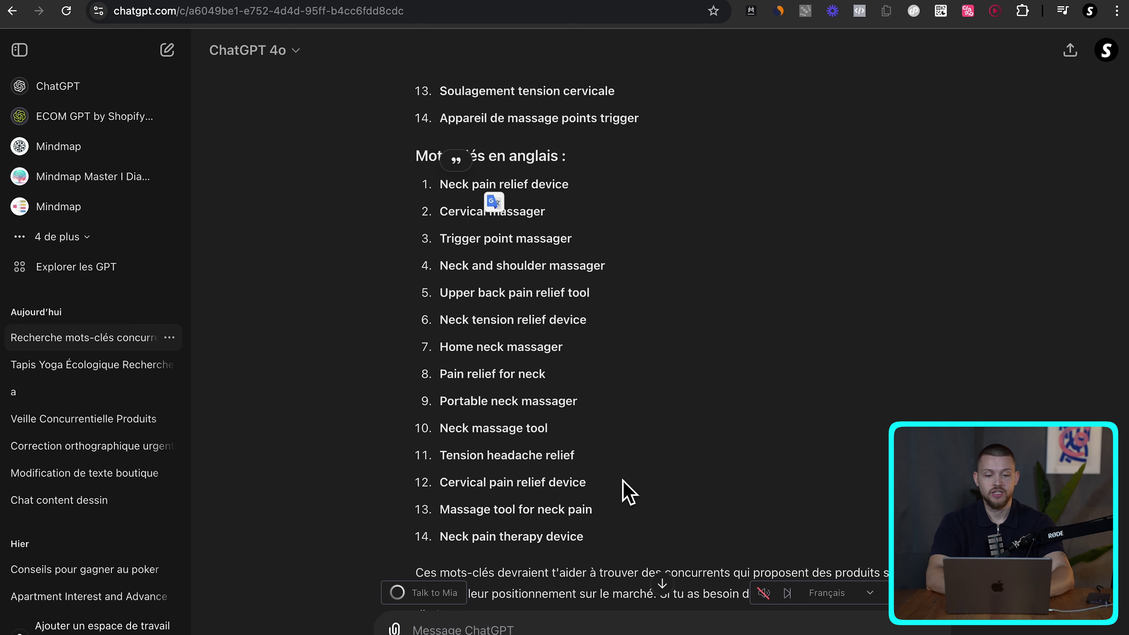
- Switch to the ChatGPT conversation and look over its English keyword list for finding competitors
{"action": "left_click_drag", "start_coordinate": [627, 491], "coordinate": [517, 323]}
{"action": "left_click", "coordinate": [488, 318]}
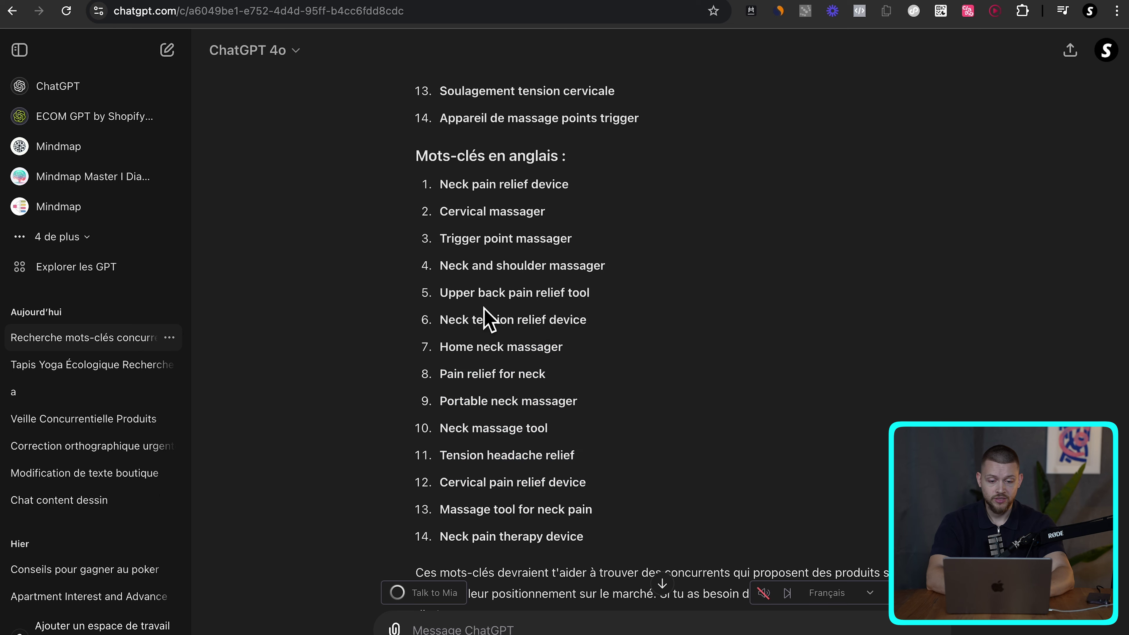
{"action": "left_click_drag", "start_coordinate": [464, 294], "coordinate": [675, 549]}
{"action": "left_click", "coordinate": [675, 550]}
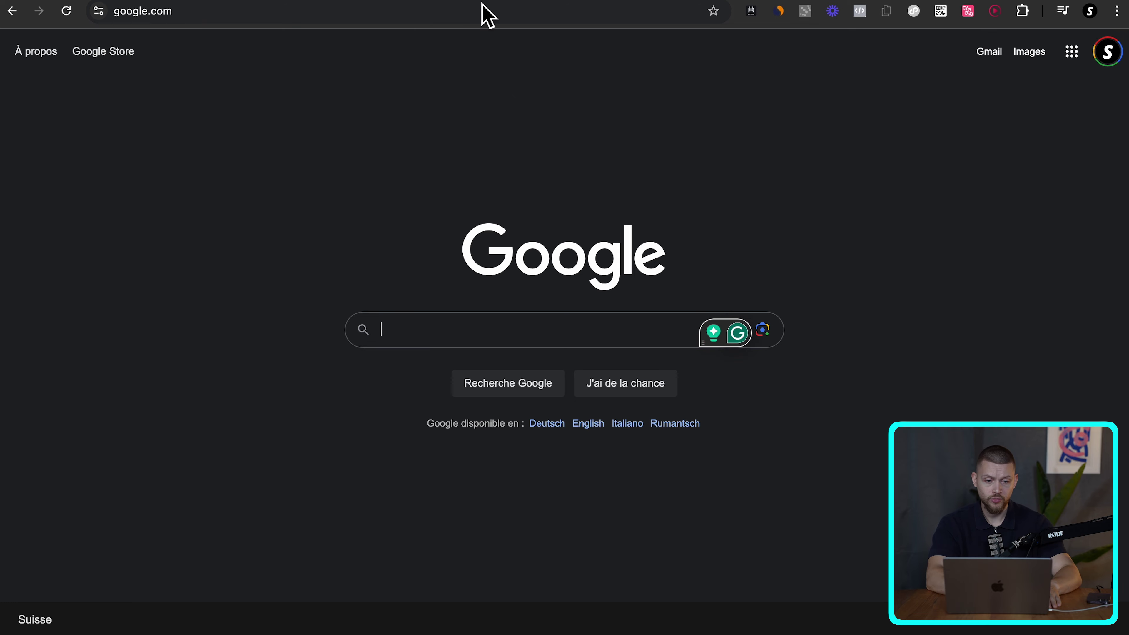
- Return to the sourcing spreadsheet and check the relieflylab.com and solosoothe.com competitor links in column B
{"action": "left_click", "coordinate": [483, 1]}
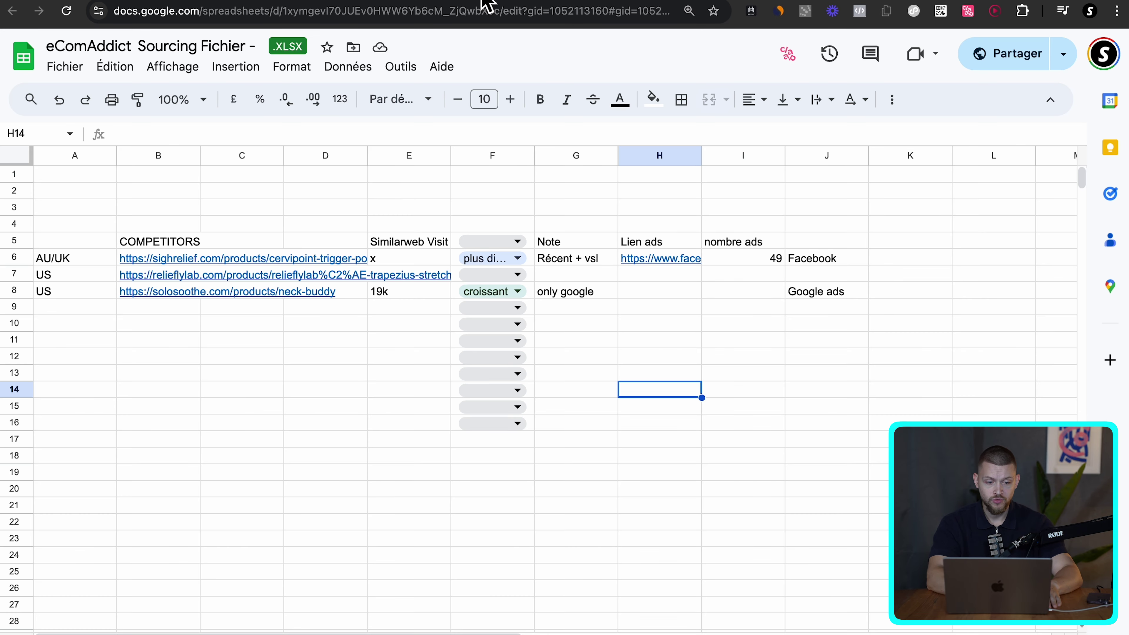
{"action": "left_click", "coordinate": [155, 356]}
{"action": "left_click", "coordinate": [586, 292]}
{"action": "left_click", "coordinate": [160, 279]}
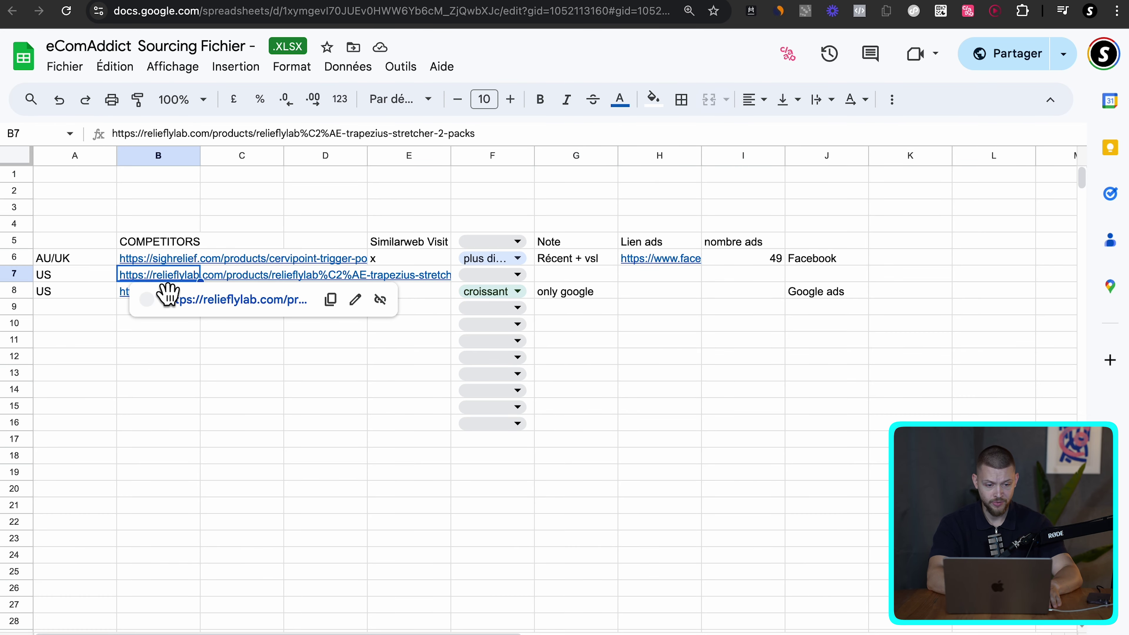
{"action": "left_click", "coordinate": [115, 294]}
{"action": "left_click", "coordinate": [158, 295]}
{"action": "left_click", "coordinate": [202, 317]}
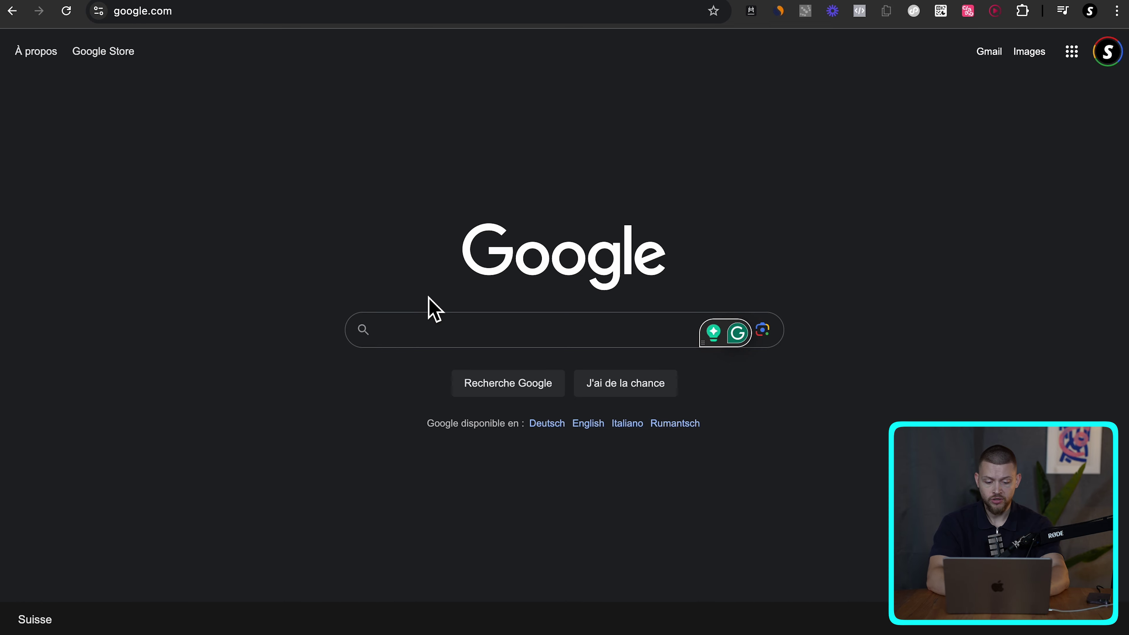
- Search Google for "google ads transparency" and open the Google Ads Transparency Center
{"action": "type", "text": "google t"}
{"action": "key", "text": "BackSpace"}
{"action": "key", "text": "BackSpace"}
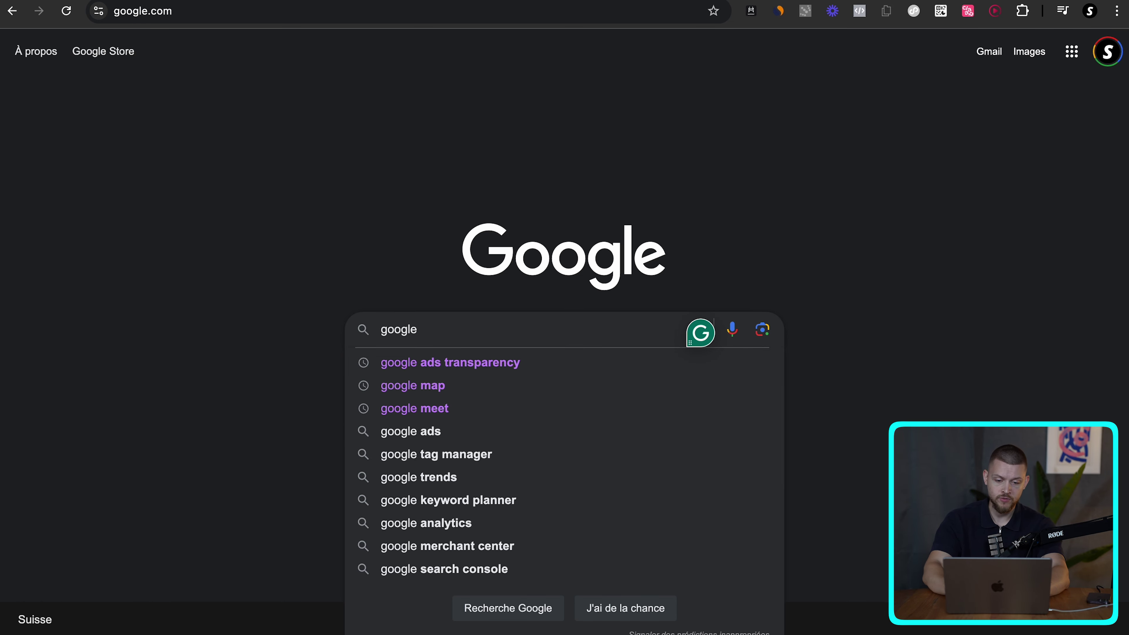
{"action": "key", "text": "Down"}
{"action": "key", "text": "Return"}
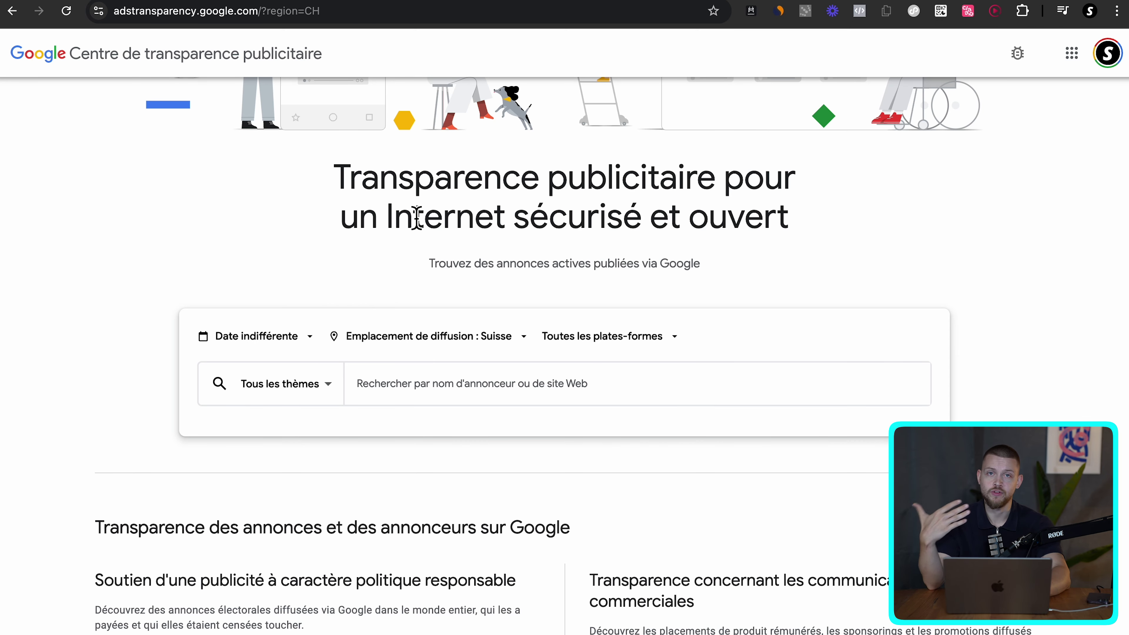
- Set the ad location to the United States, search for "solosoothe", select solosoothe.com and look at its Google ads
{"action": "left_click", "coordinate": [484, 346]}
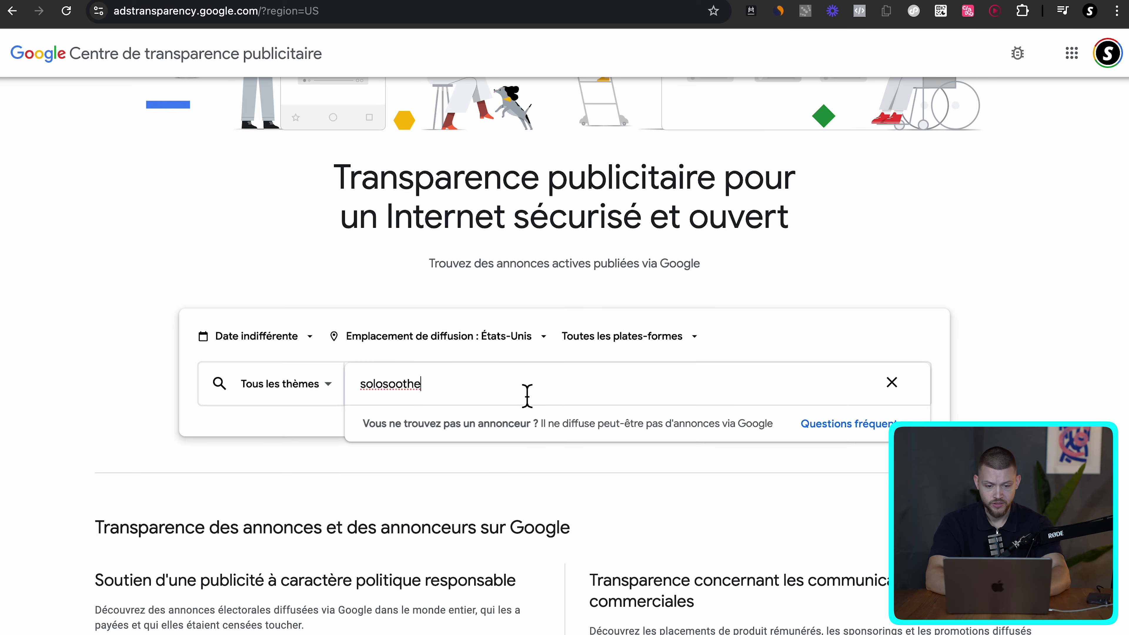
{"action": "left_click", "coordinate": [433, 430]}
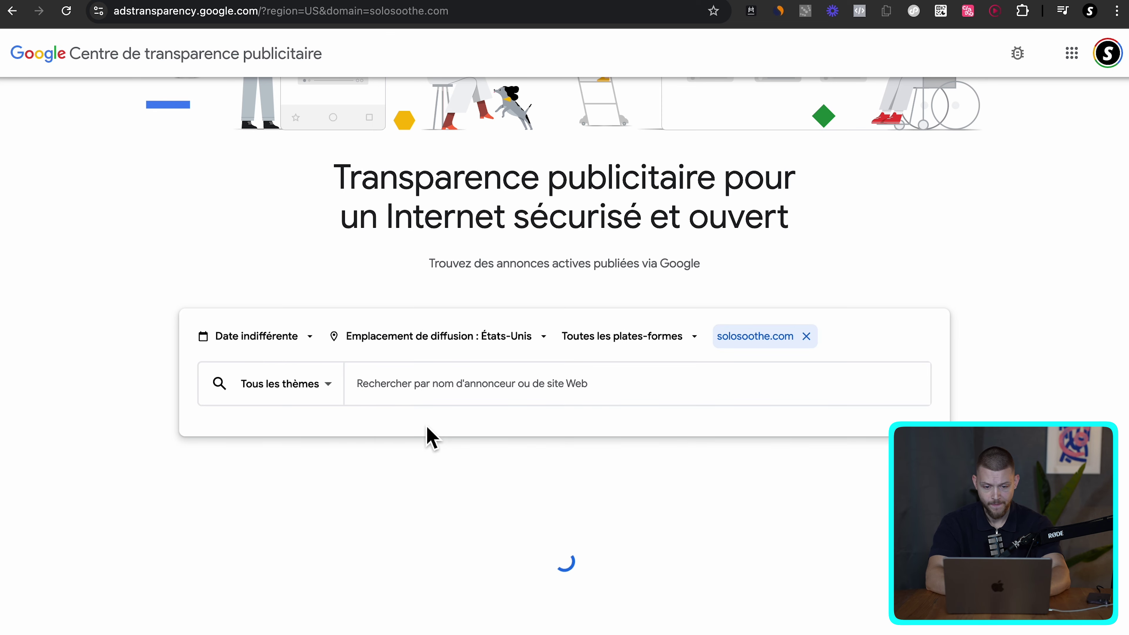
{"action": "scroll", "coordinate": [232, 443], "scroll_direction": "down", "scroll_amount": 2}
{"action": "scroll", "coordinate": [232, 445], "scroll_direction": "down", "scroll_amount": 3}
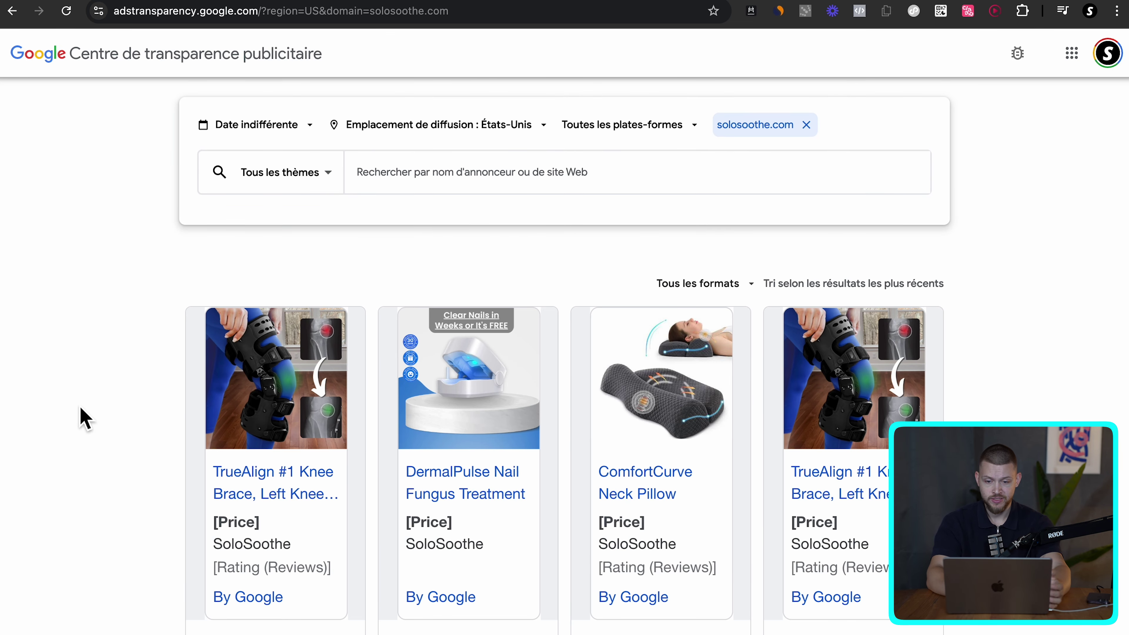